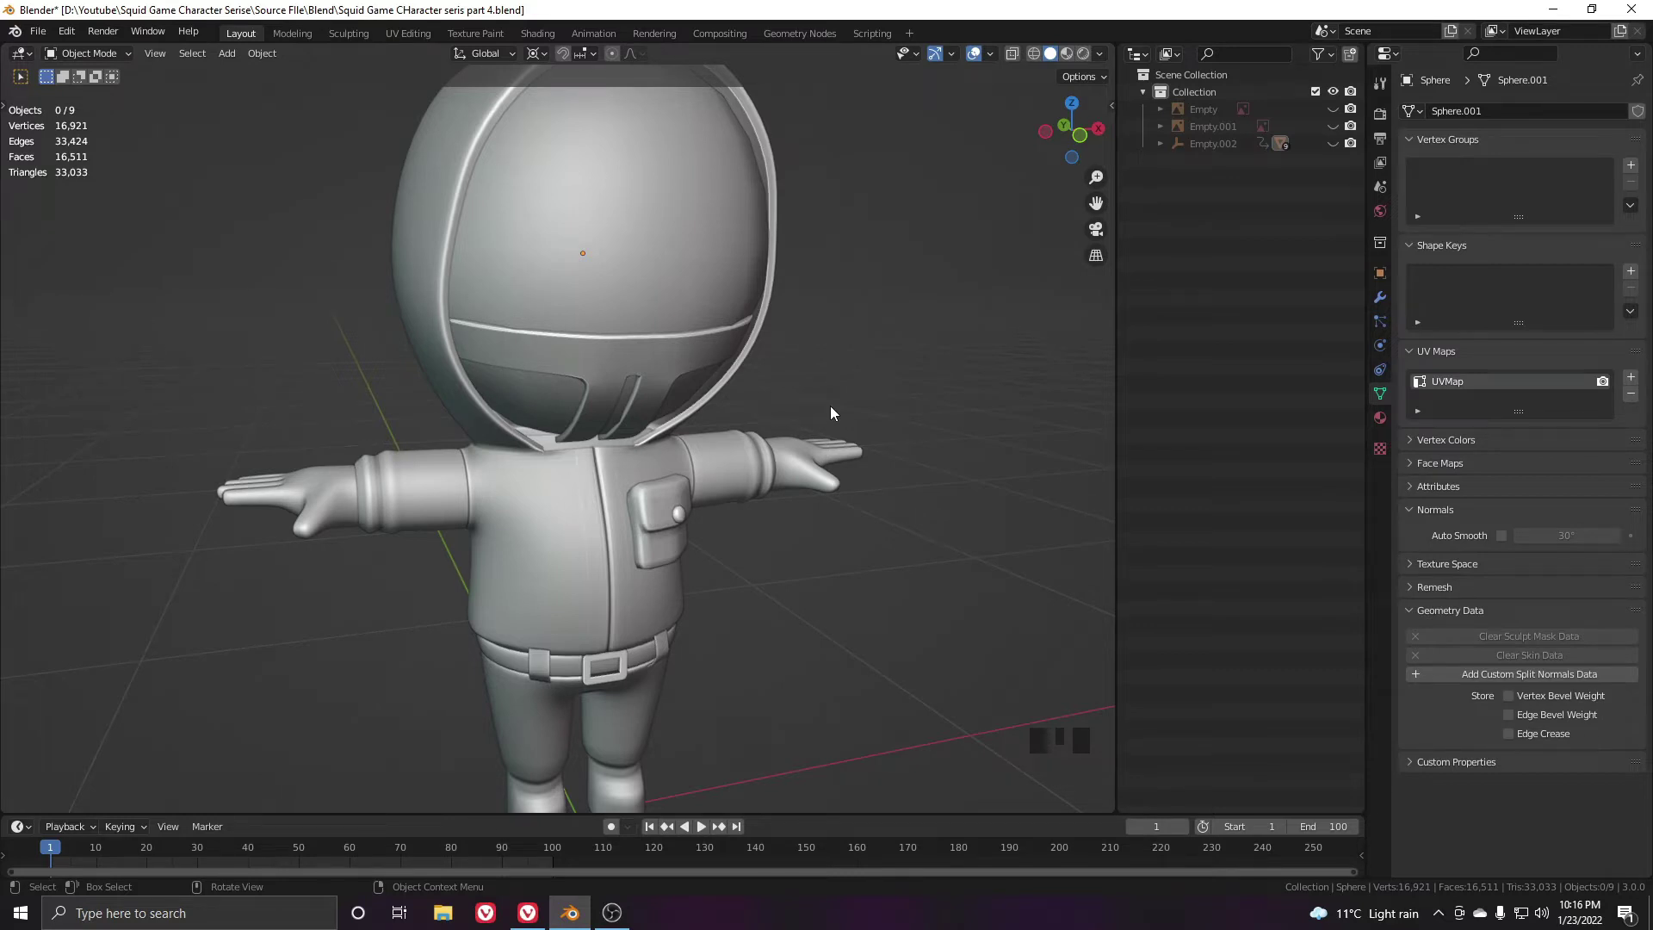
# Apply the rotation and scale of all the character's objects
pyautogui.scroll(-3, 830, 406)
pyautogui.moveTo(793, 440); pyautogui.dragTo(721, 442, button='middle')
pyautogui.scroll(4, 711, 510)
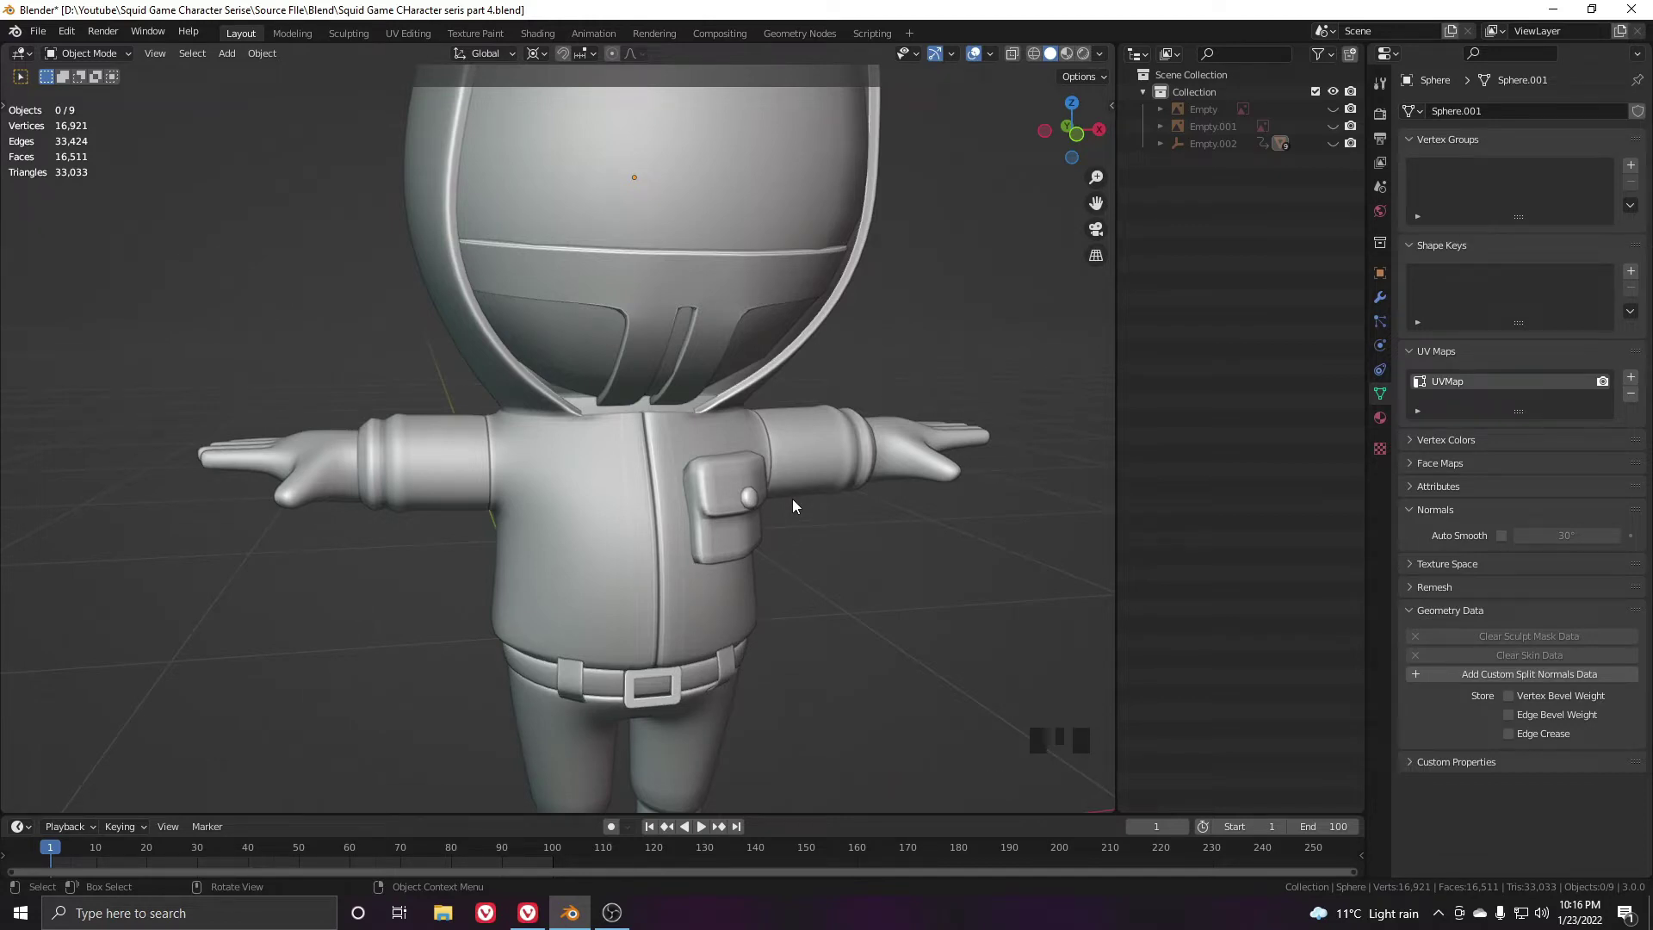
pyautogui.moveTo(792, 498); pyautogui.dragTo(735, 554, button='middle')
pyautogui.scroll(1, 740, 522)
pyautogui.scroll(-1, 730, 546)
pyautogui.press('a')
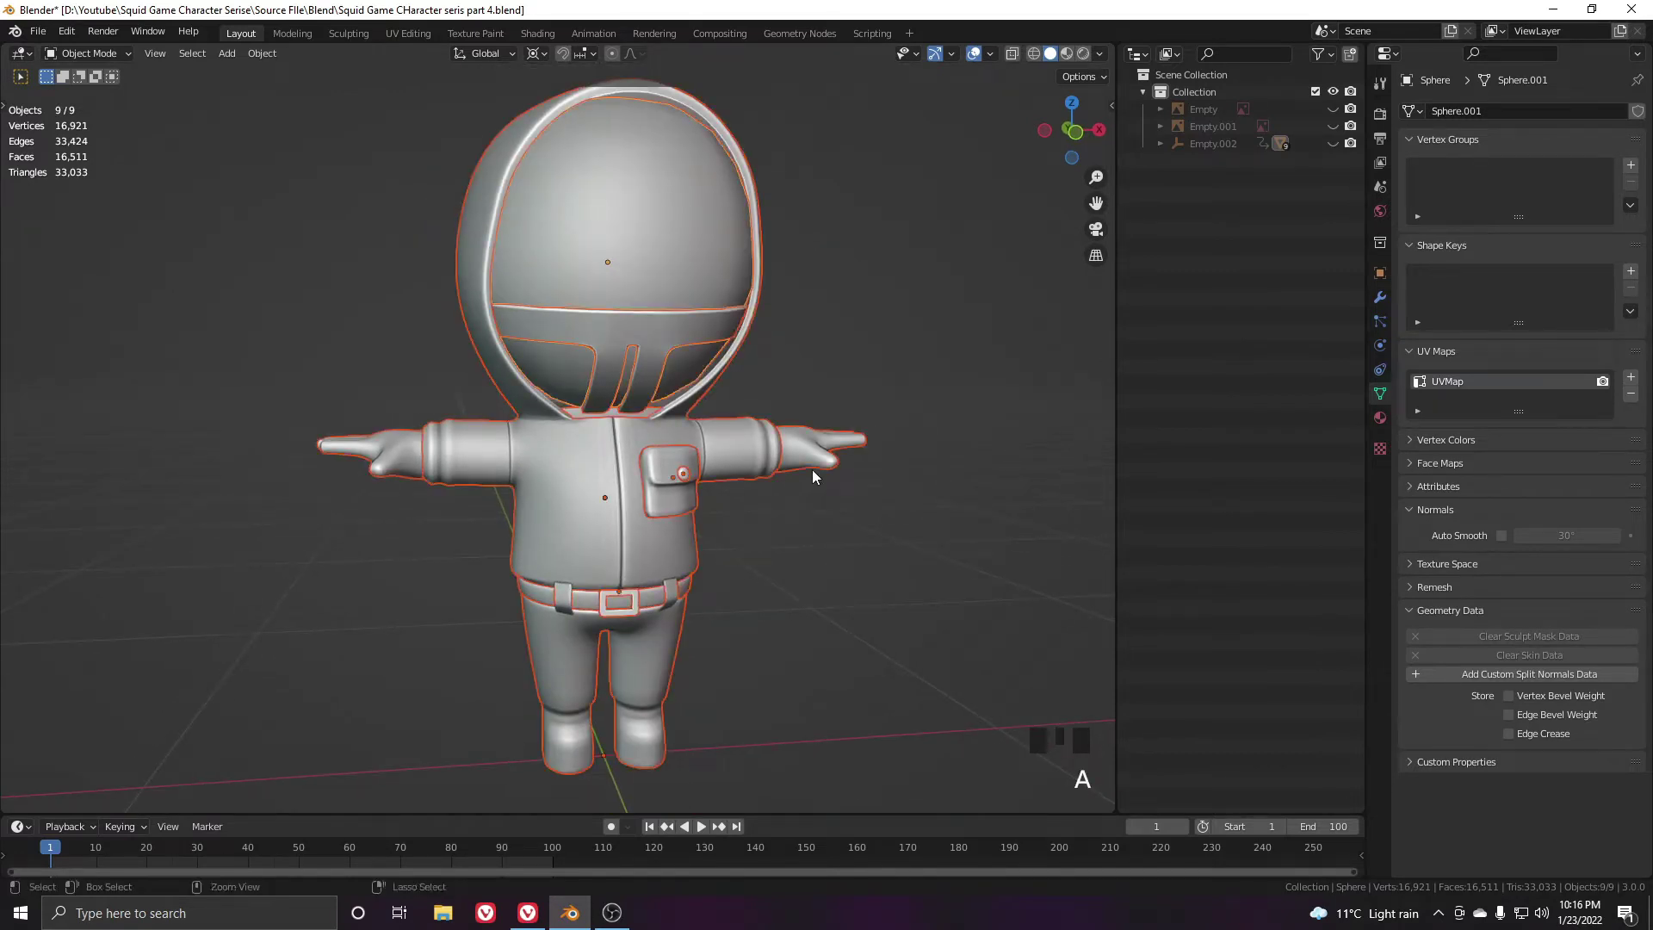
pyautogui.hotkey('ctrl', 'a')
pyautogui.click(778, 540)
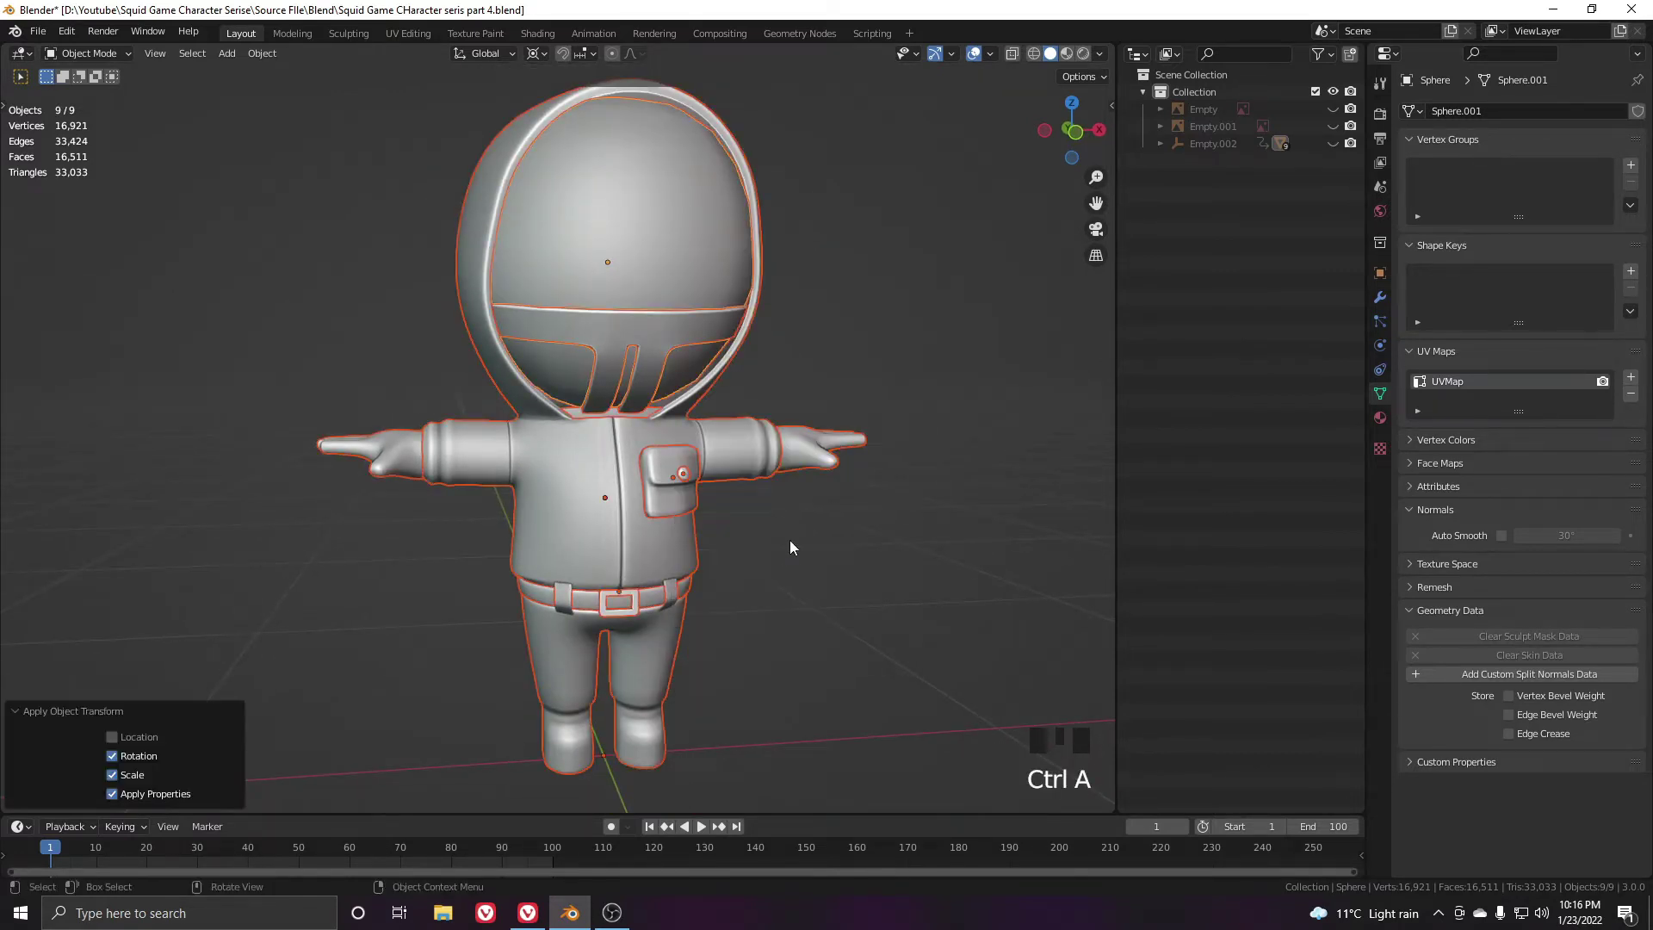
pyautogui.click(782, 519)
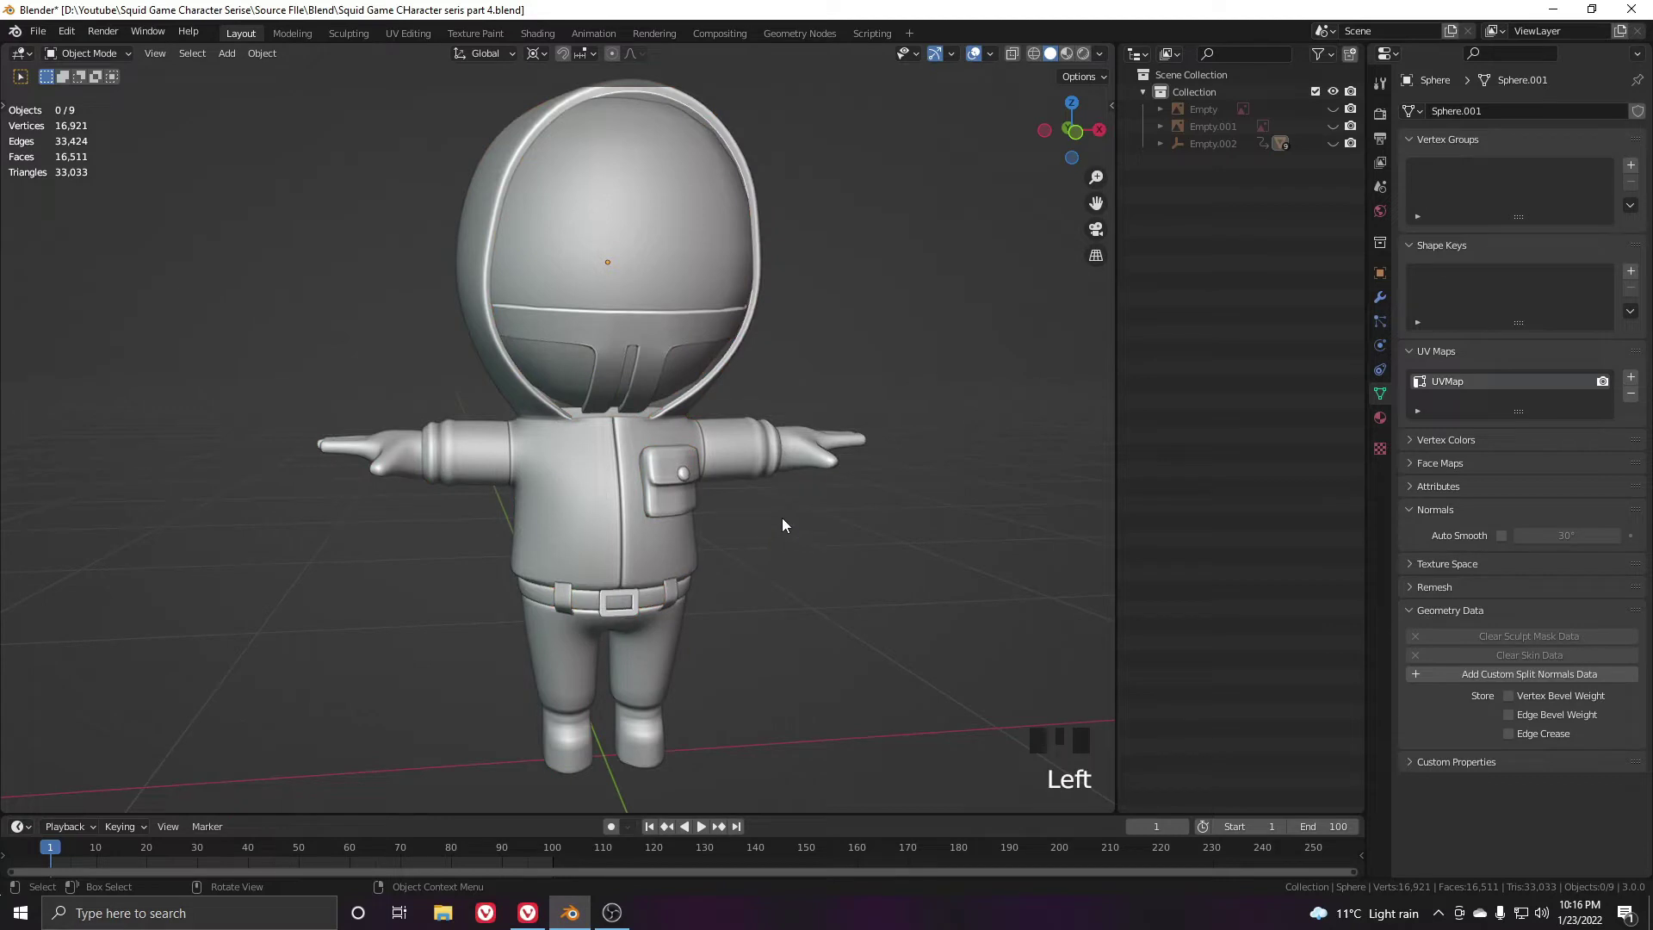
# Turn on the Face Orientation overlay to check the character's normals
pyautogui.click(989, 55)
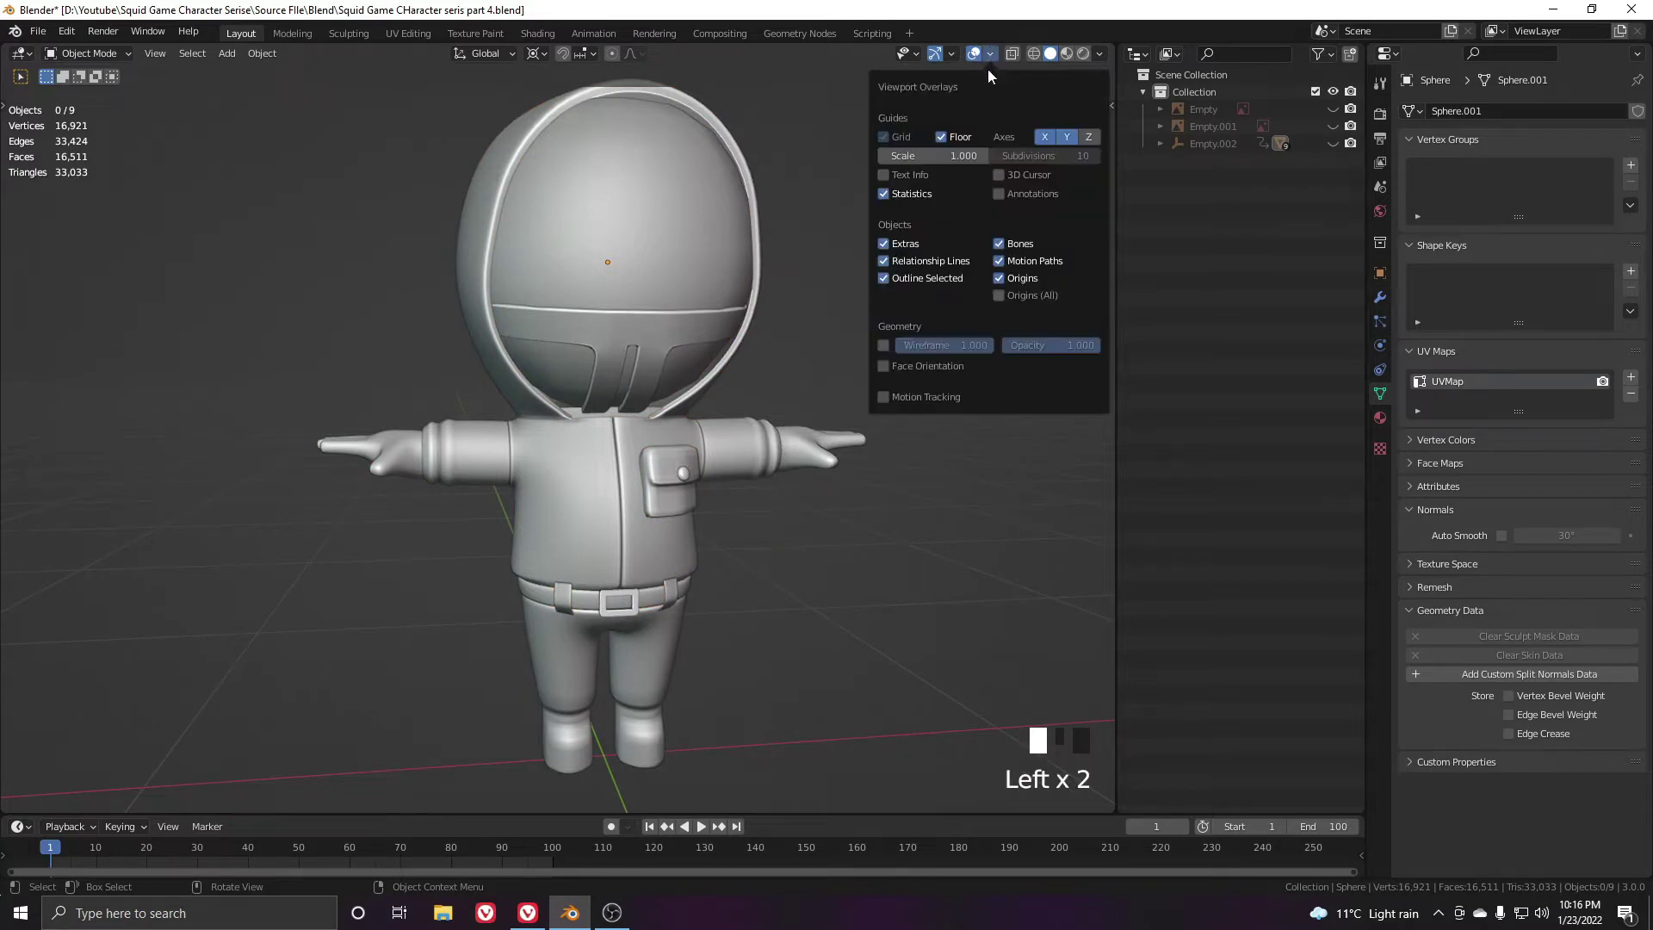
pyautogui.click(912, 365)
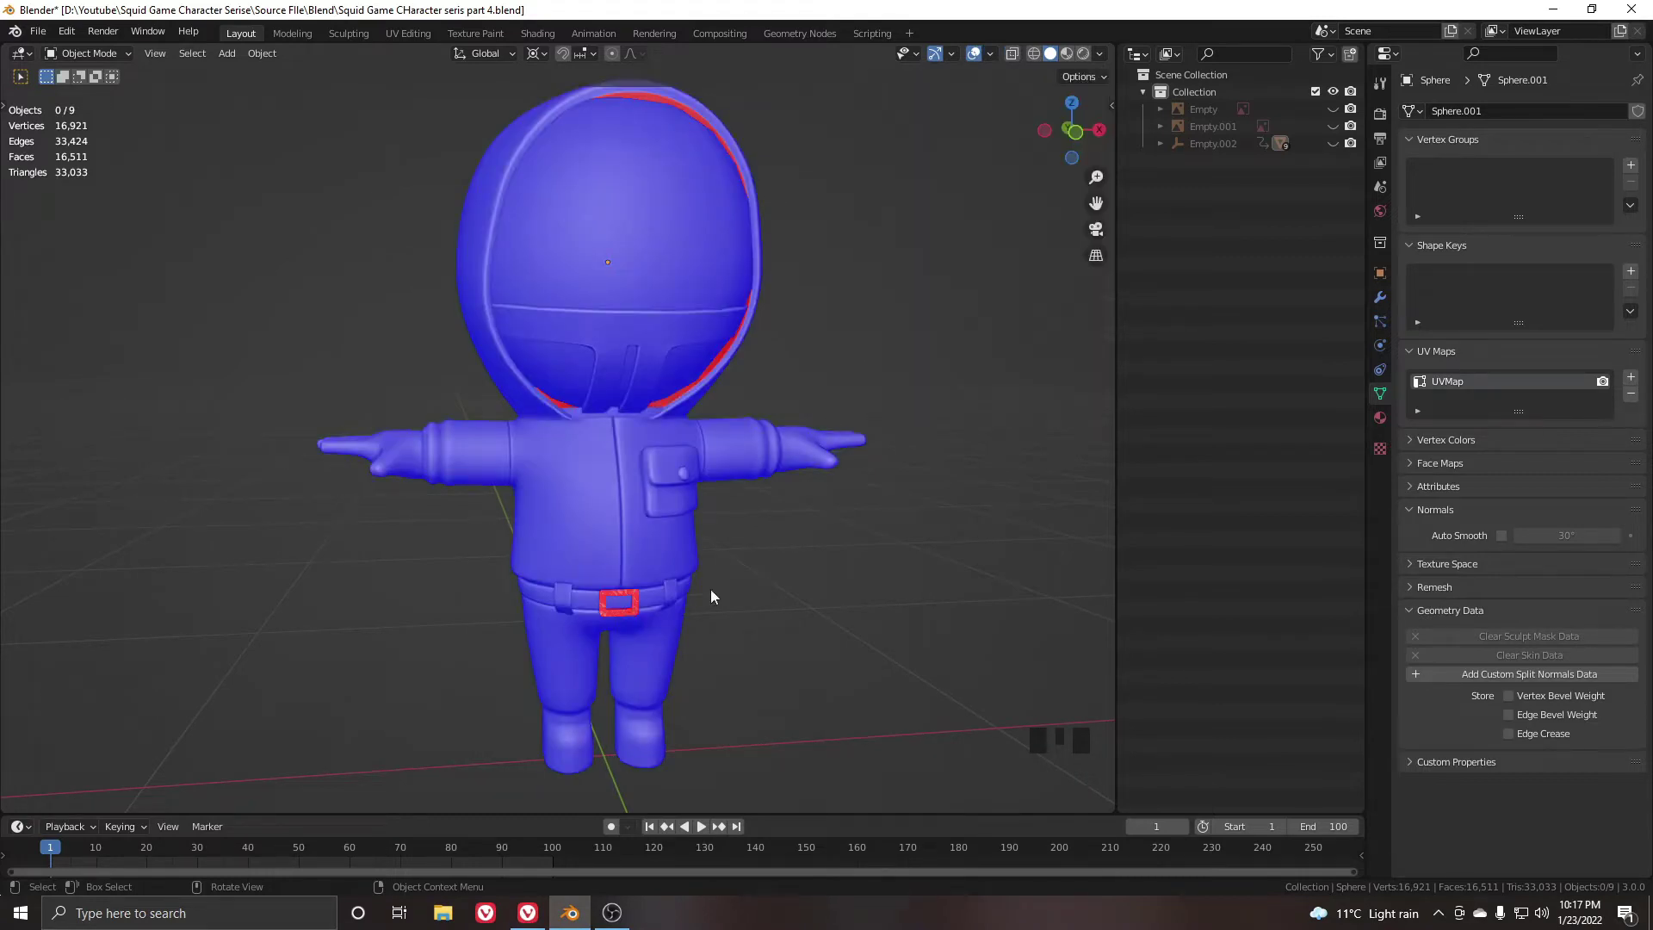
pyautogui.moveTo(745, 598)
pyautogui.mouseDown(button='middle')
pyautogui.moveTo(660, 607)
pyautogui.moveTo(751, 611)
pyautogui.mouseUp(button='middle')
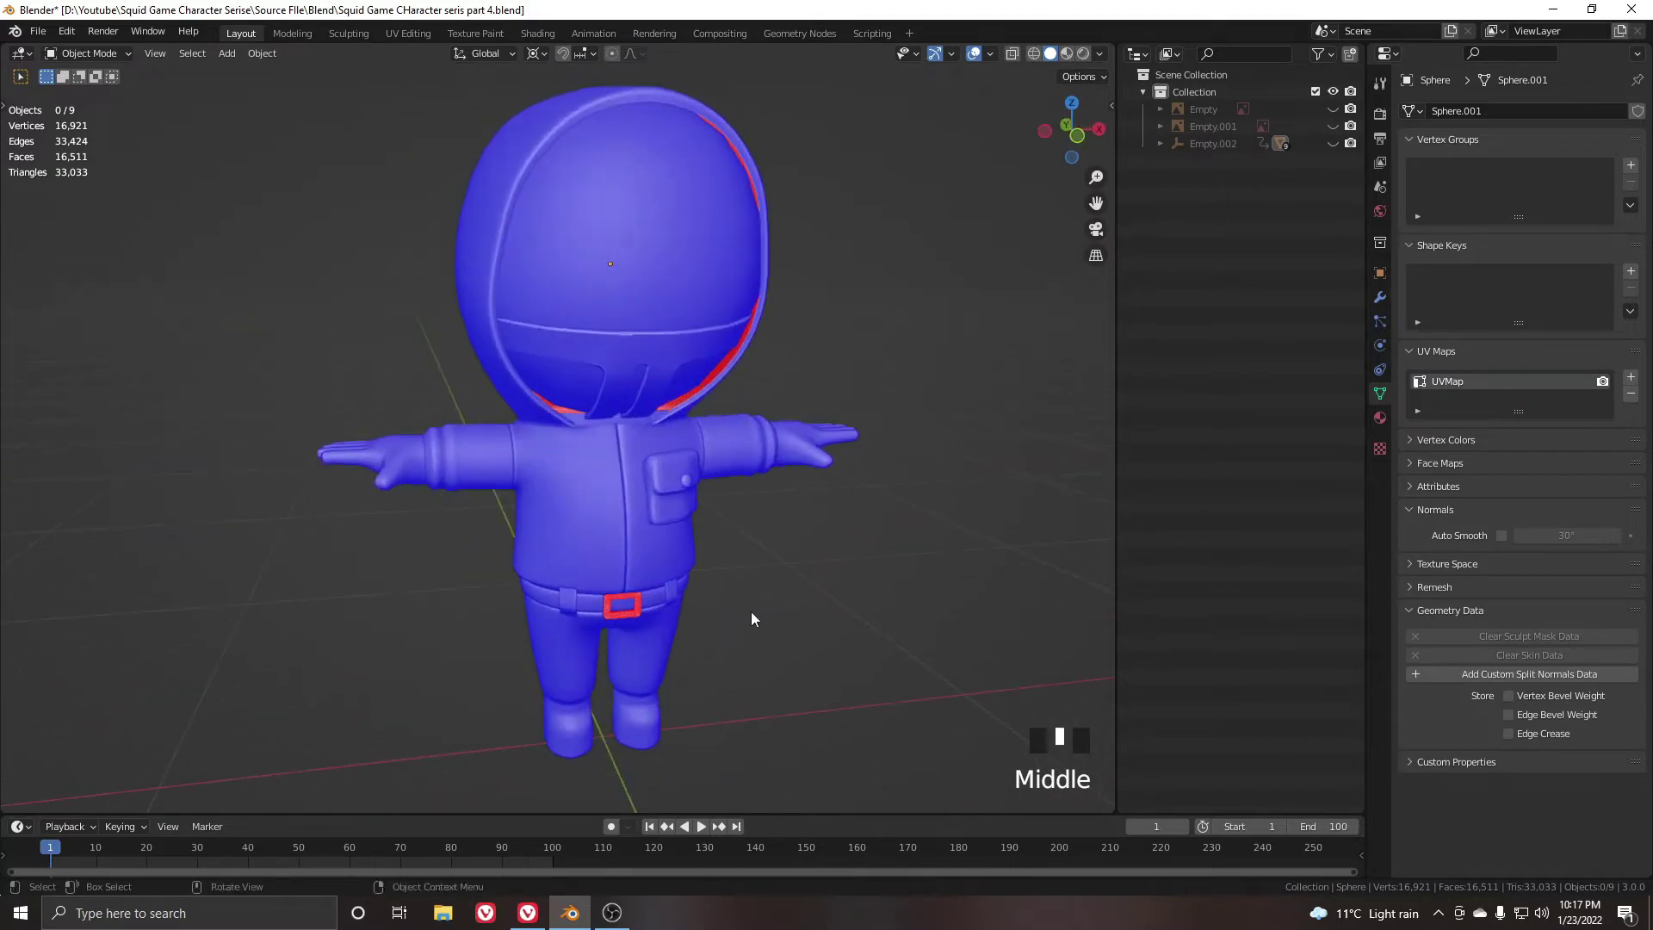
# Select the belt buckle and remove its modifier
pyautogui.scroll(2, 680, 466)
pyautogui.scroll(6, 681, 467)
pyautogui.keyDown('shift'); pyautogui.moveTo(725, 487); pyautogui.dragTo(653, 435, button='middle'); pyautogui.keyUp('shift')
pyautogui.click(673, 494)
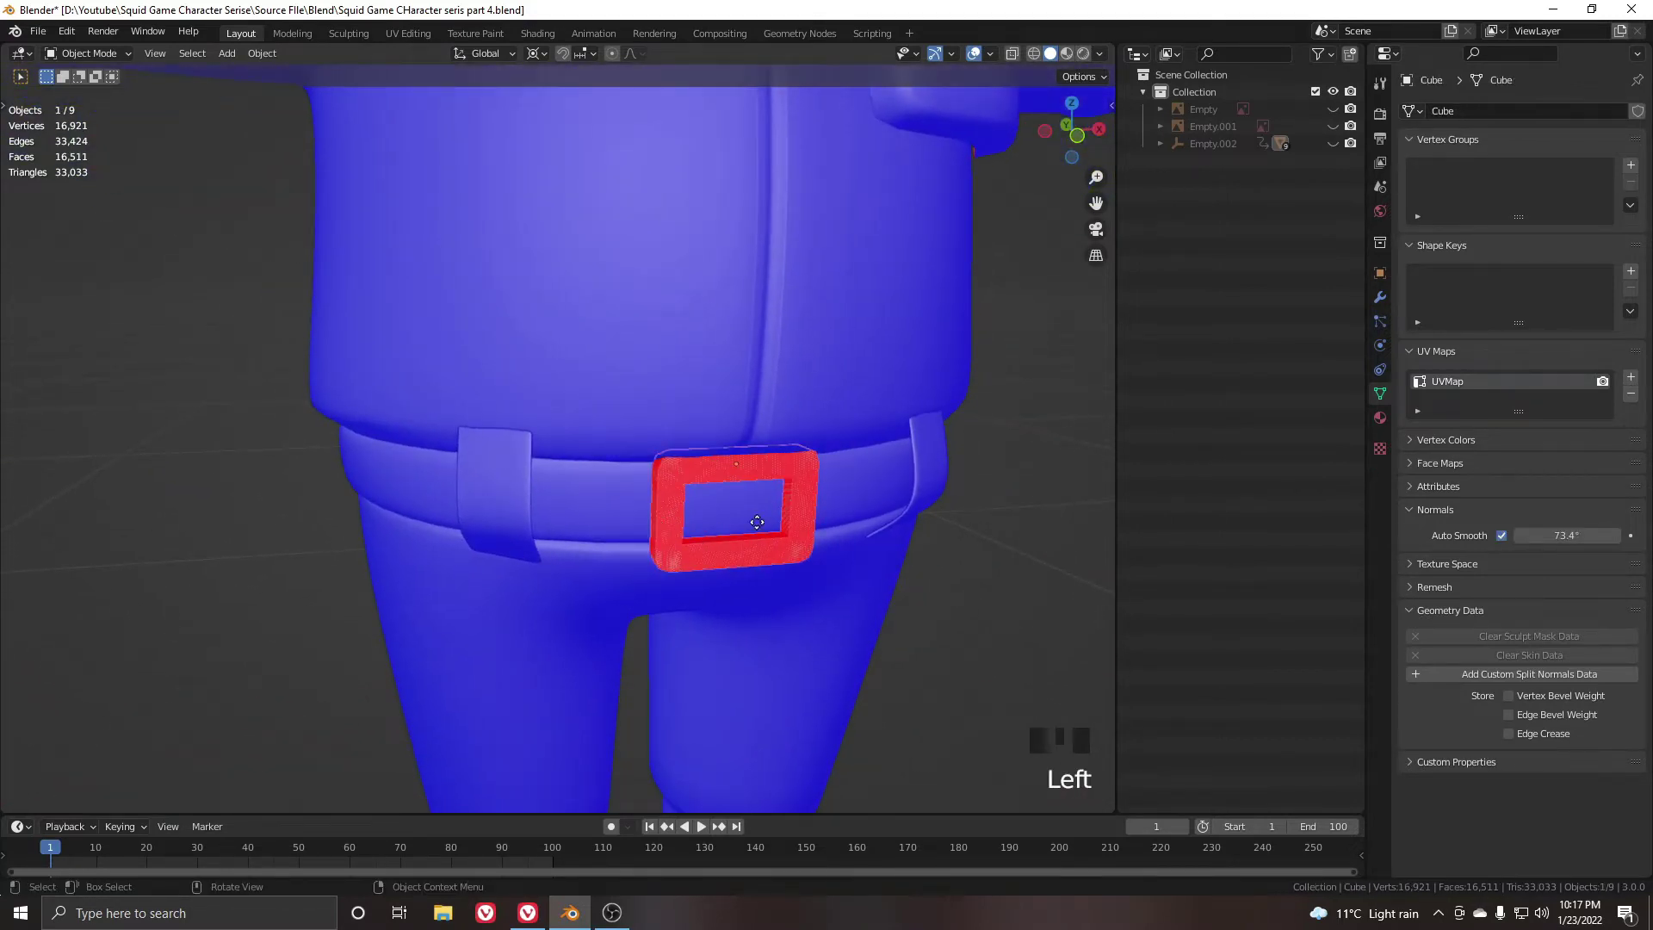
pyautogui.press('g')
pyautogui.rightClick(713, 521)
pyautogui.press('KP_Decimal')
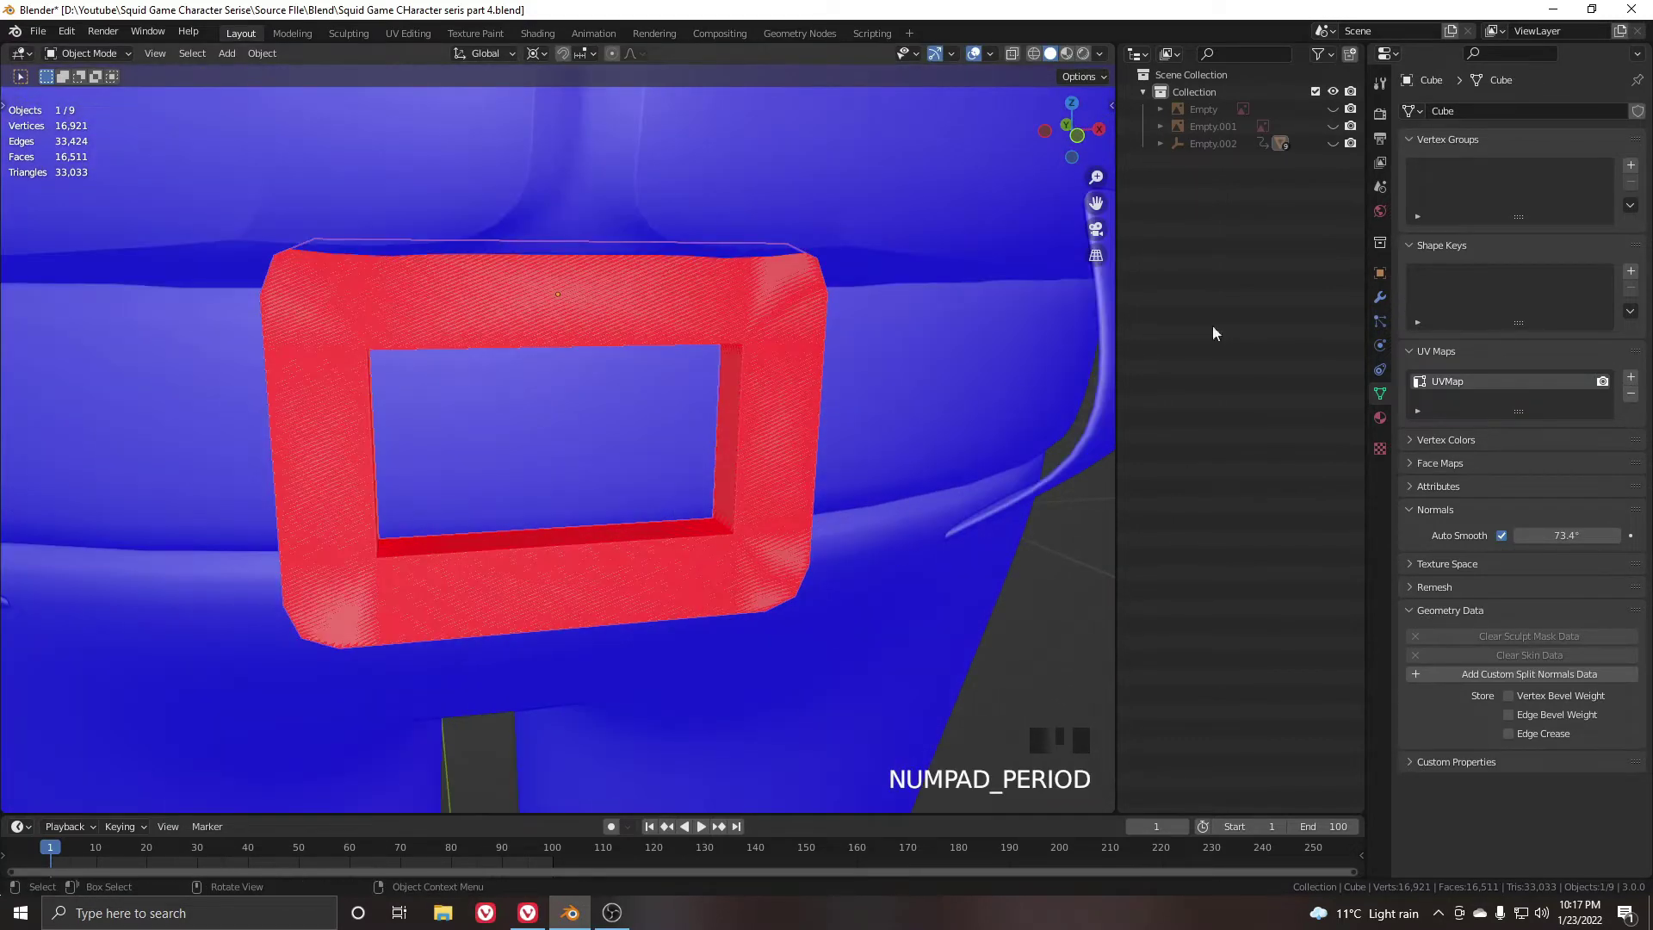
pyautogui.click(1380, 297)
pyautogui.click(1618, 143)
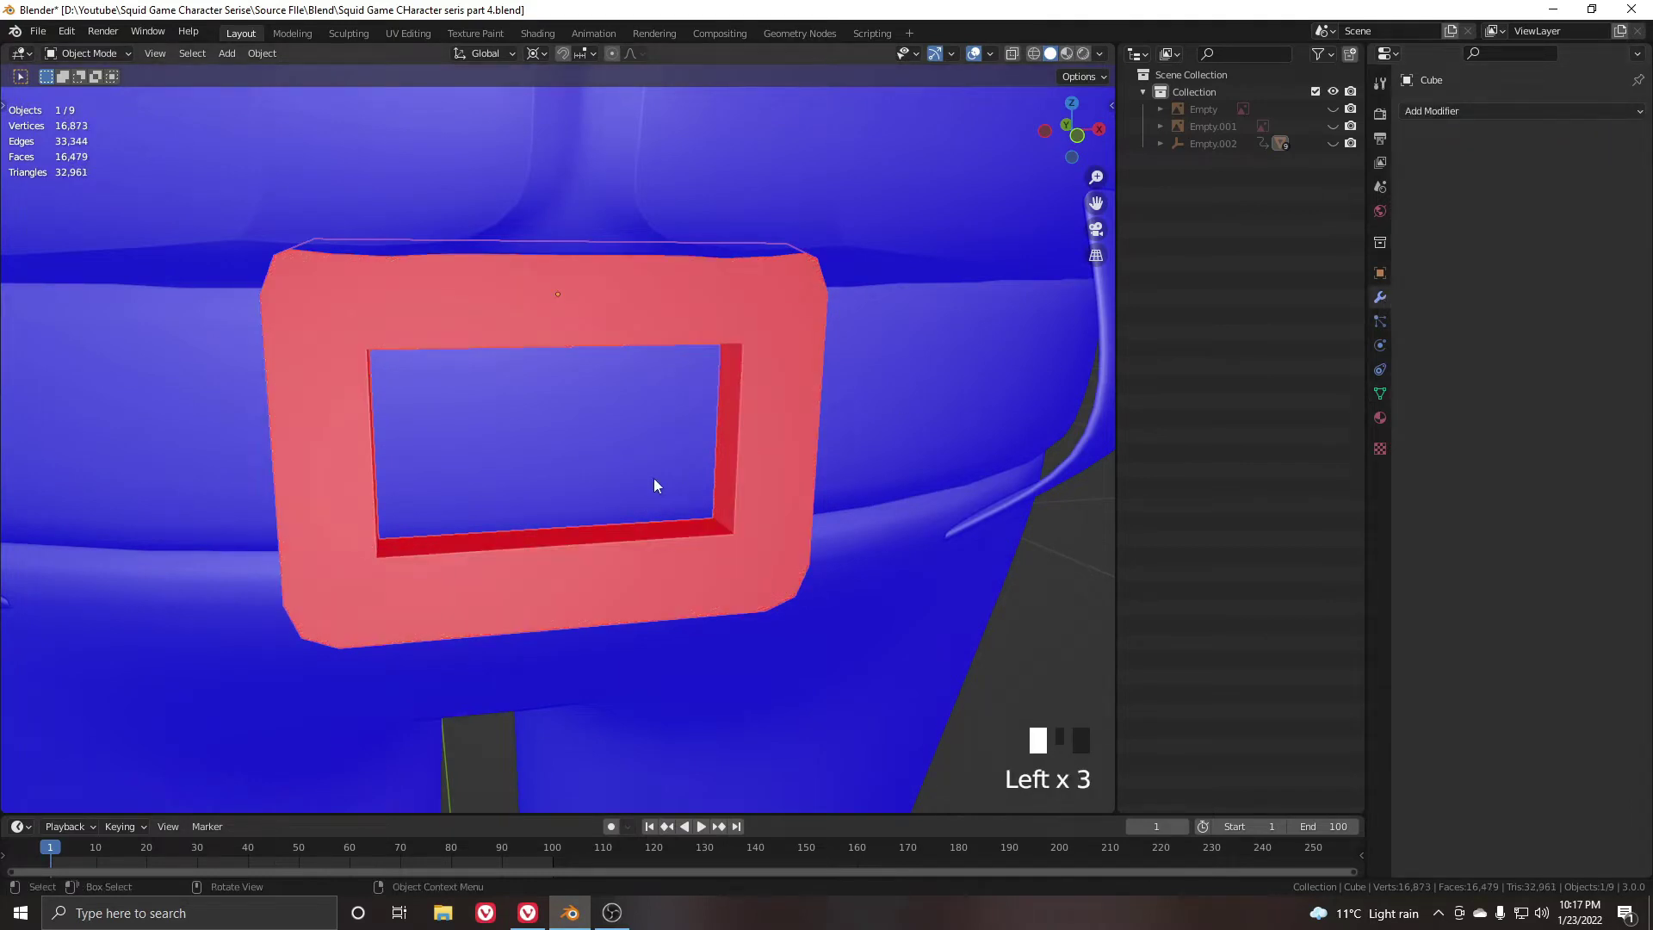
# Flip the normals of the entire belt buckle mesh, return to Object Mode and deselect the buckle
pyautogui.scroll(-3, 655, 485)
pyautogui.moveTo(655, 486); pyautogui.dragTo(728, 463, button='middle')
pyautogui.press('Tab')
pyautogui.press('a')
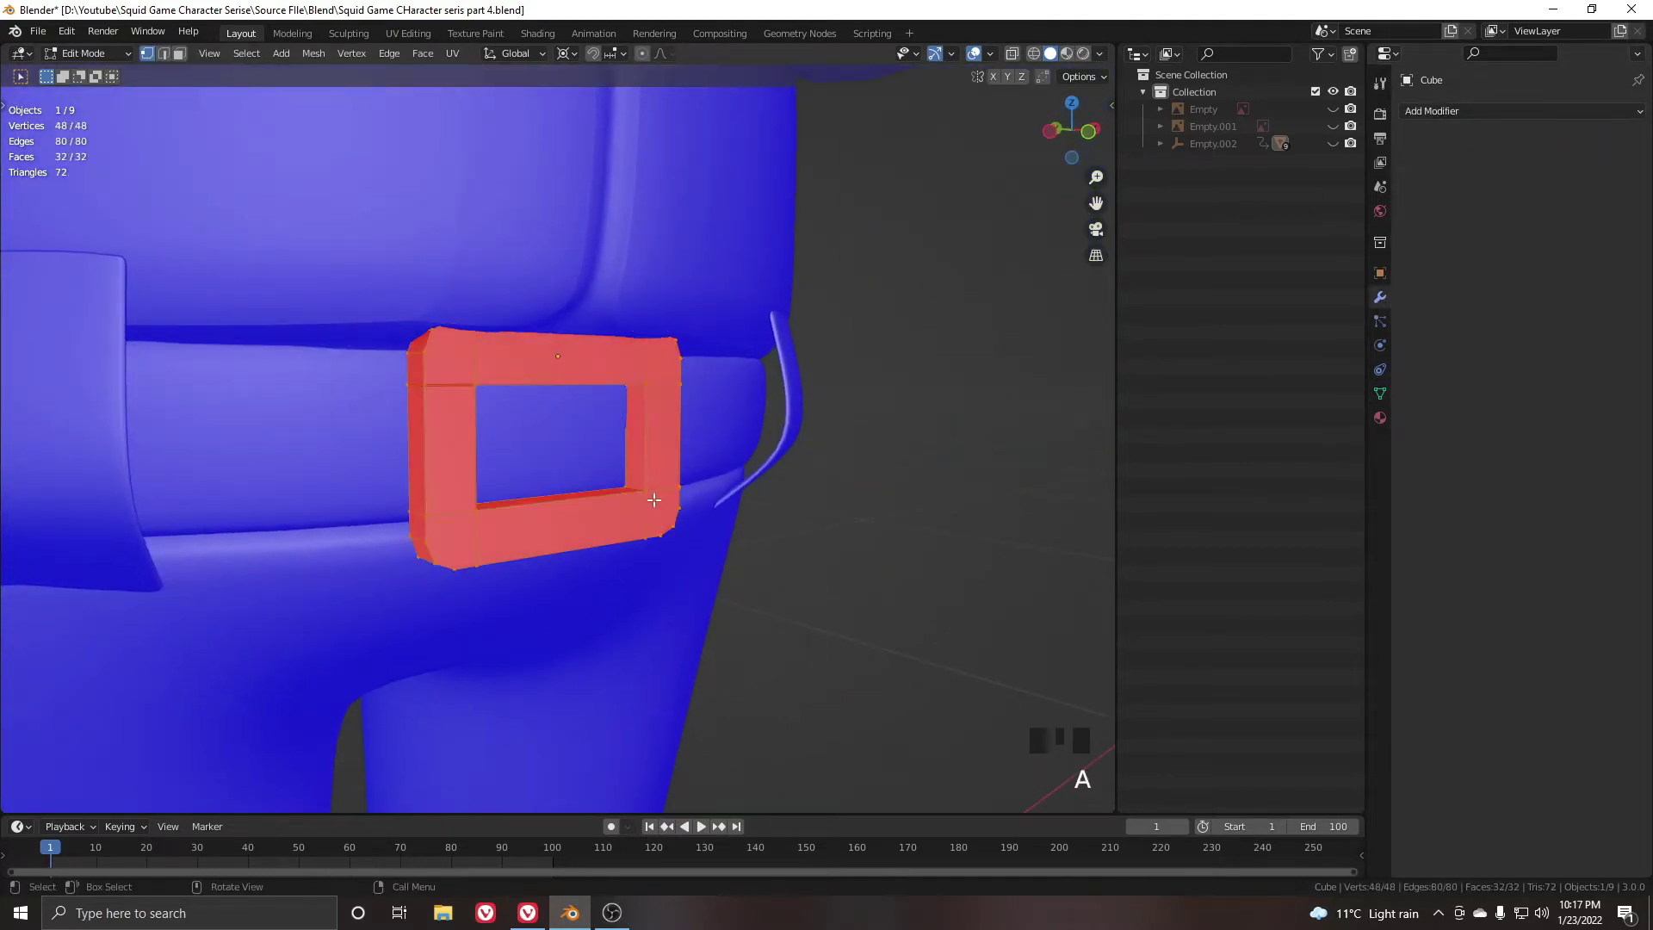
pyautogui.hotkey('alt', 'n')
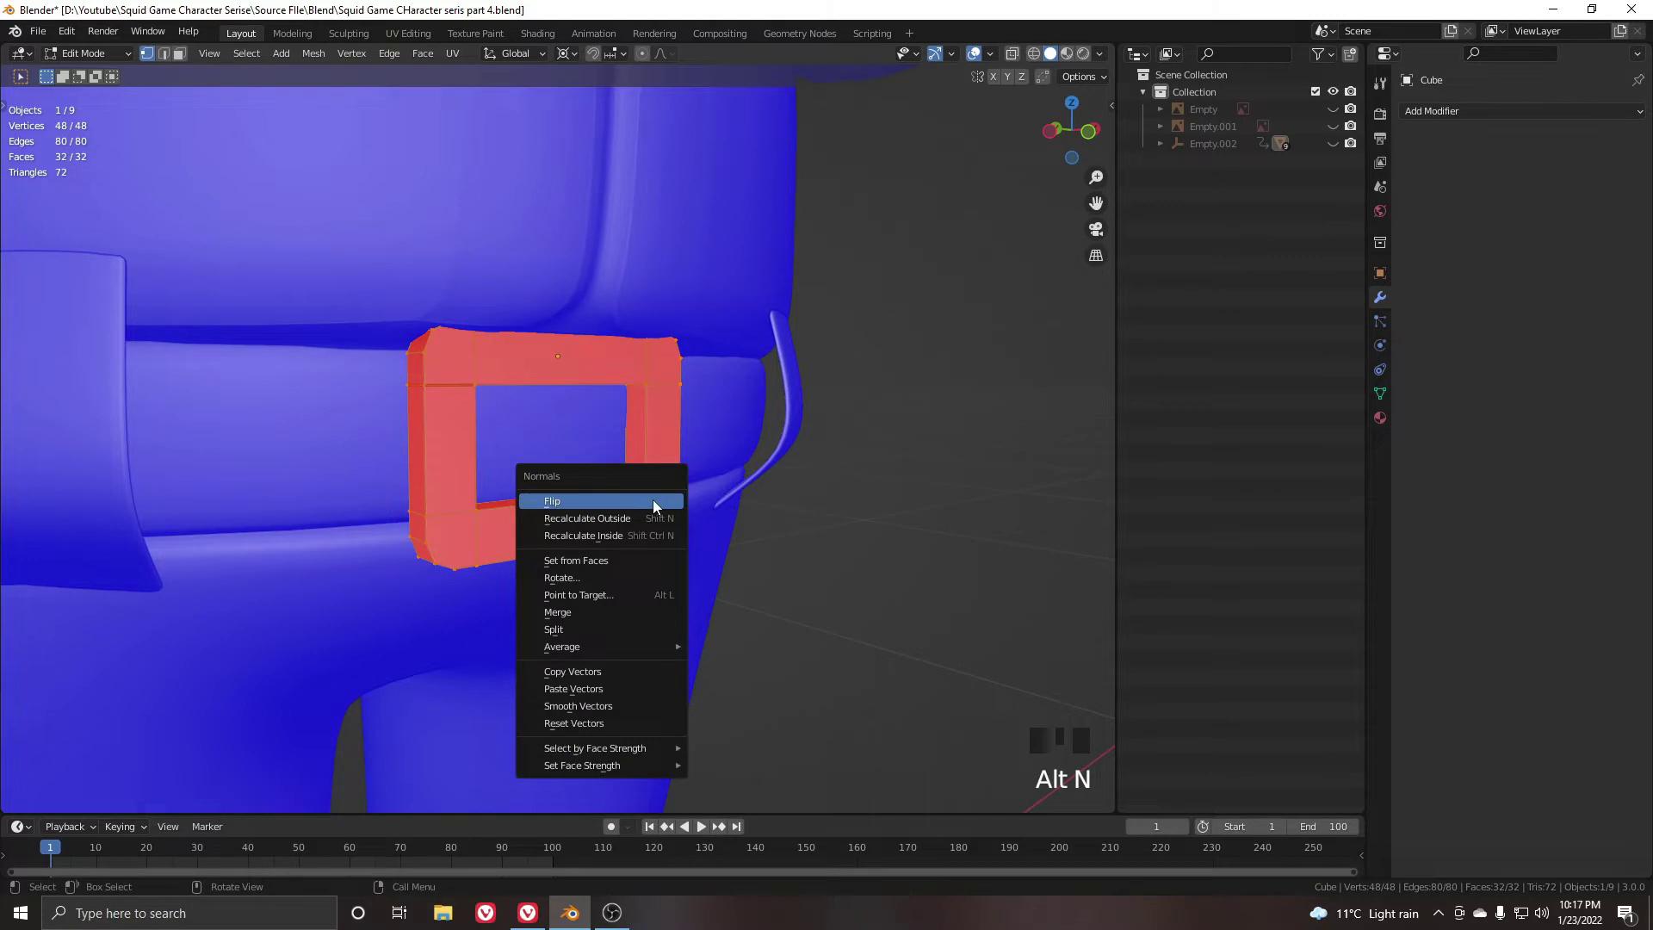
pyautogui.click(657, 499)
pyautogui.press('Tab')
pyautogui.moveTo(766, 454); pyautogui.dragTo(701, 509, button='middle')
pyautogui.scroll(-6, 612, 489)
pyautogui.click(701, 509)
pyautogui.scroll(4, 546, 453)
pyautogui.scroll(-5, 545, 453)
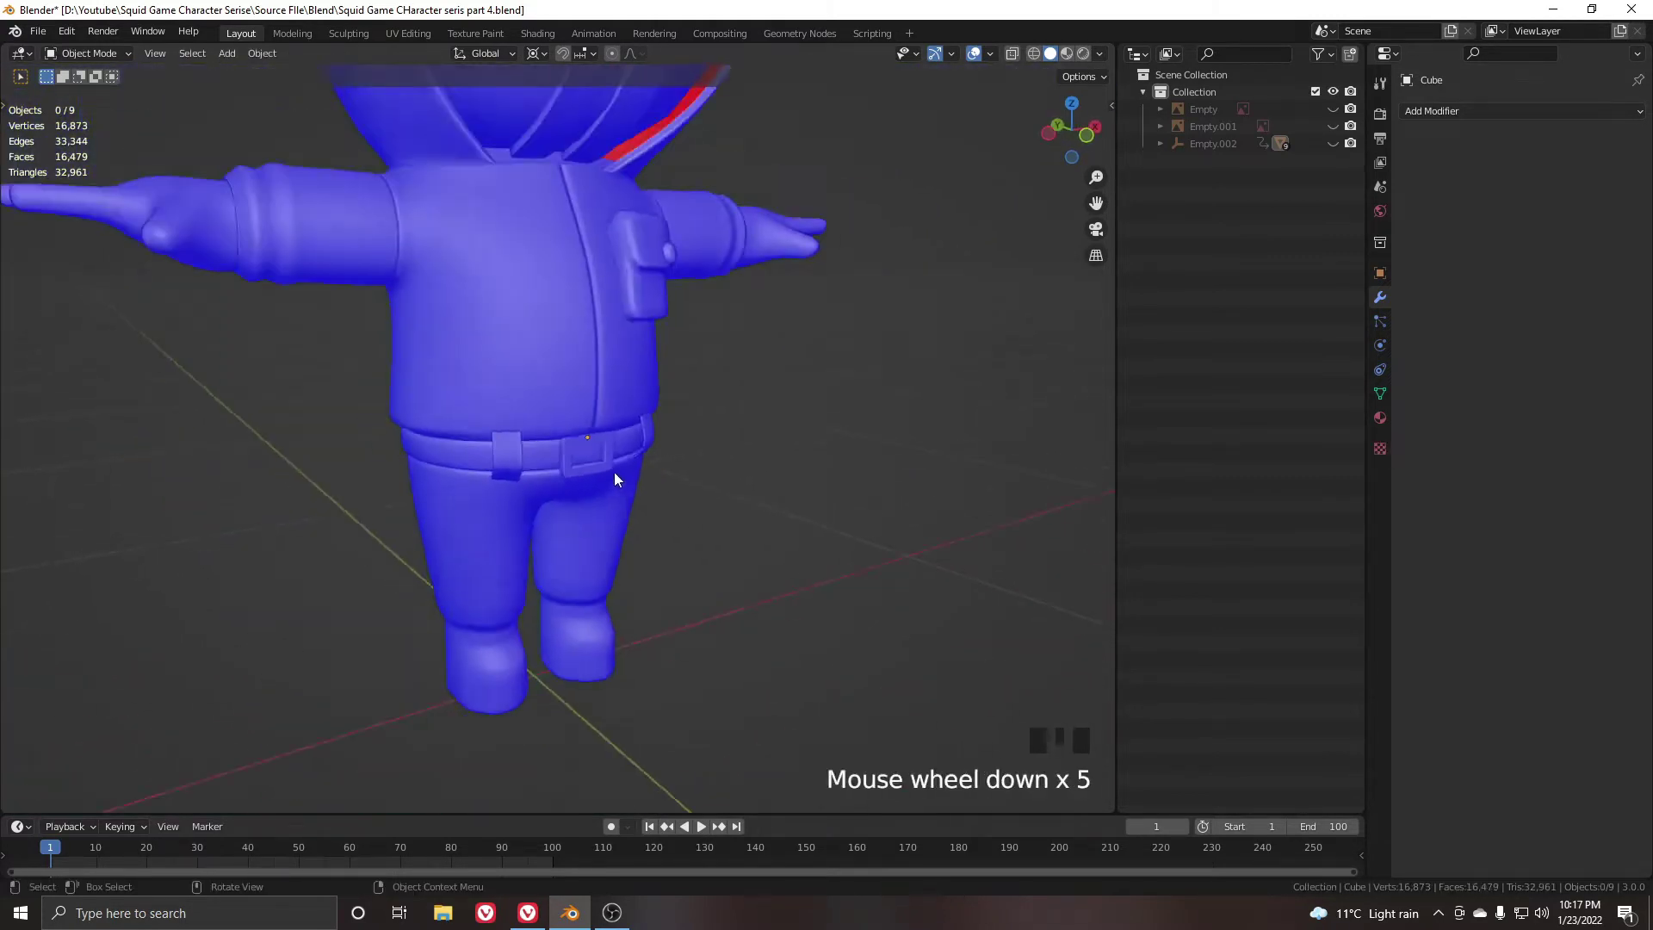
# Apply Rotation & Scale to all the character's objects again with the buckle fixed, and deselect them
pyautogui.moveTo(613, 472); pyautogui.dragTo(596, 463, button='middle')
pyautogui.press('a')
pyautogui.hotkey('ctrl', 'a')
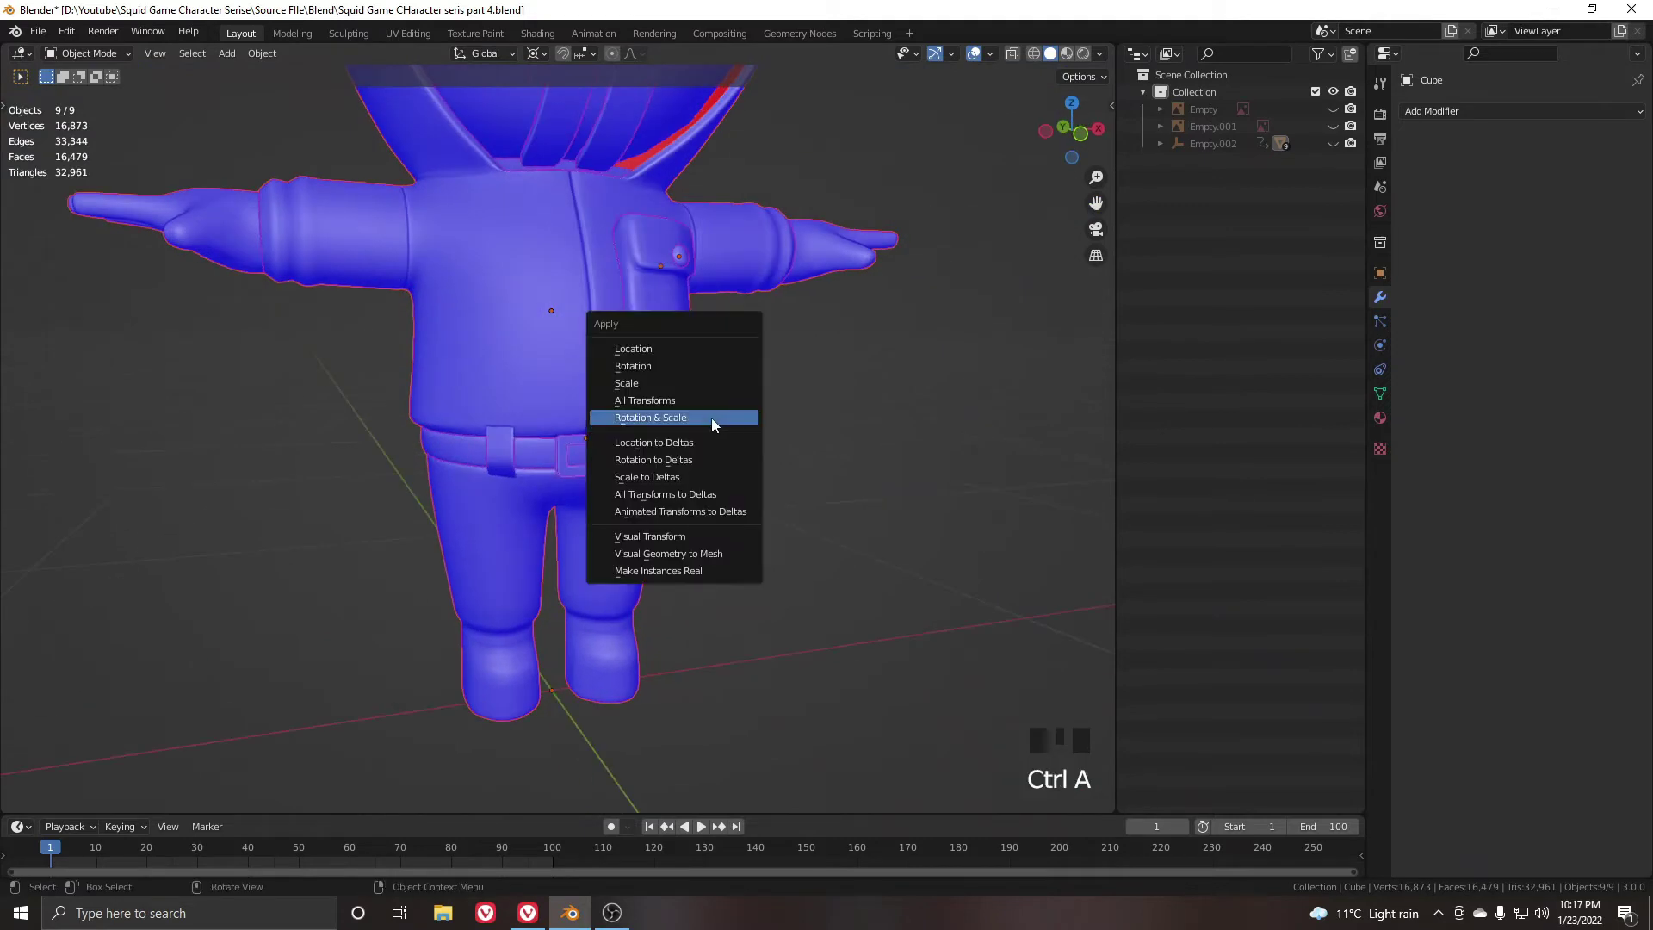
pyautogui.click(712, 417)
pyautogui.click(730, 341)
pyautogui.scroll(-2, 763, 422)
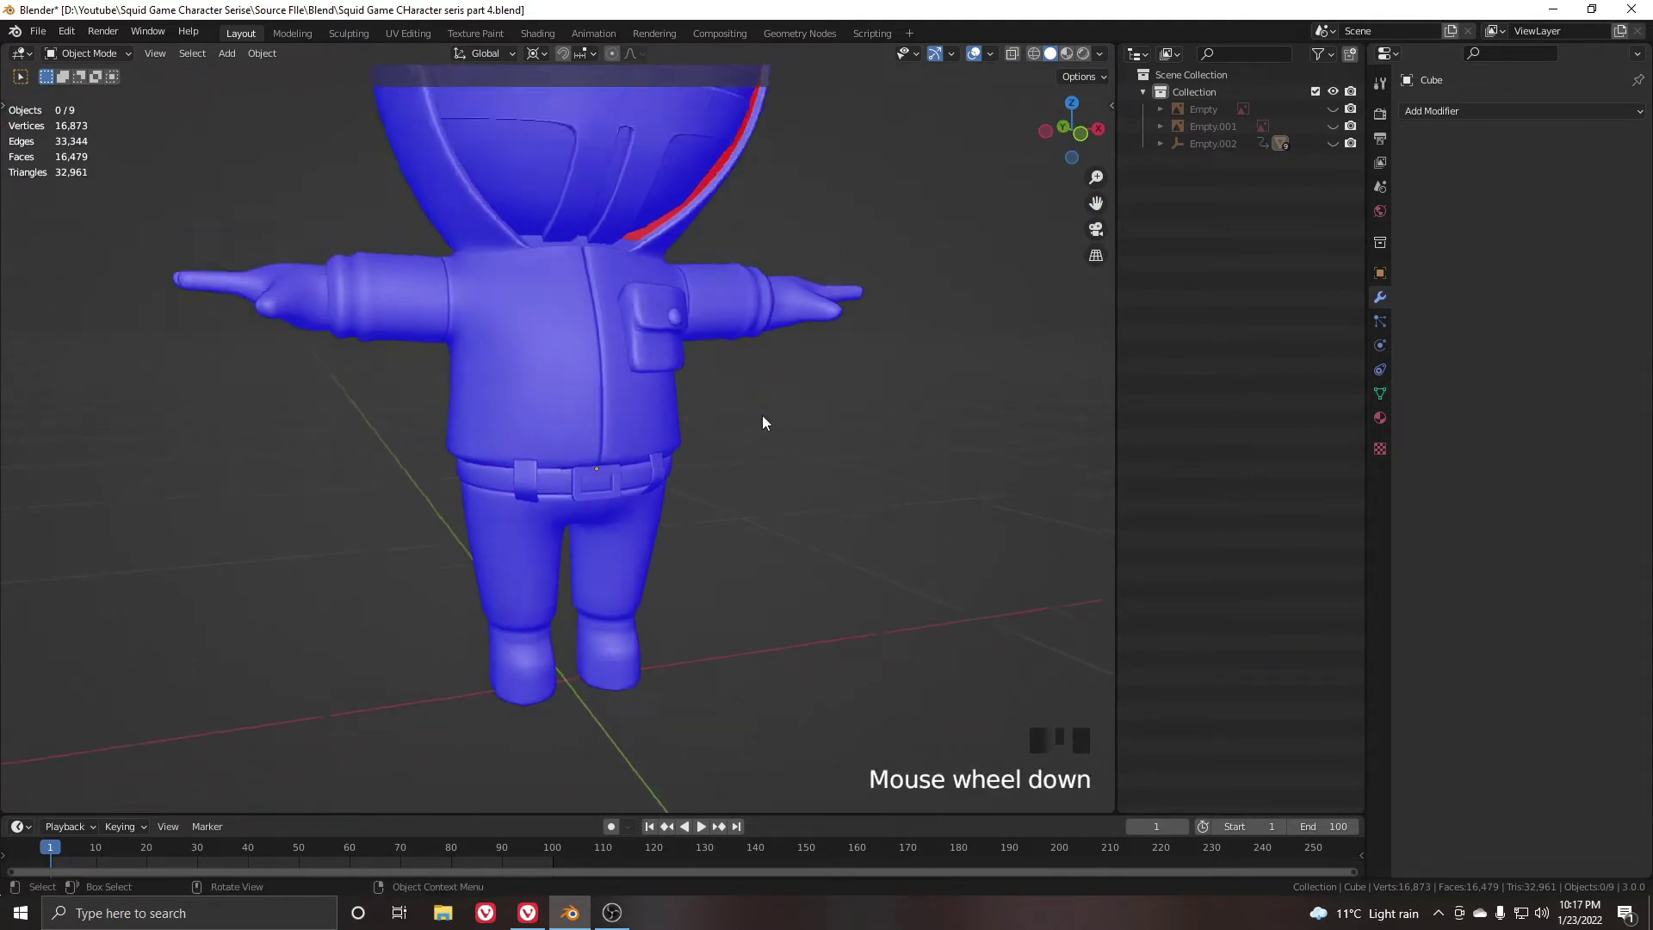
pyautogui.scroll(-2, 763, 422)
# Turn off the Face Orientation overlay in the viewport
pyautogui.click(991, 54)
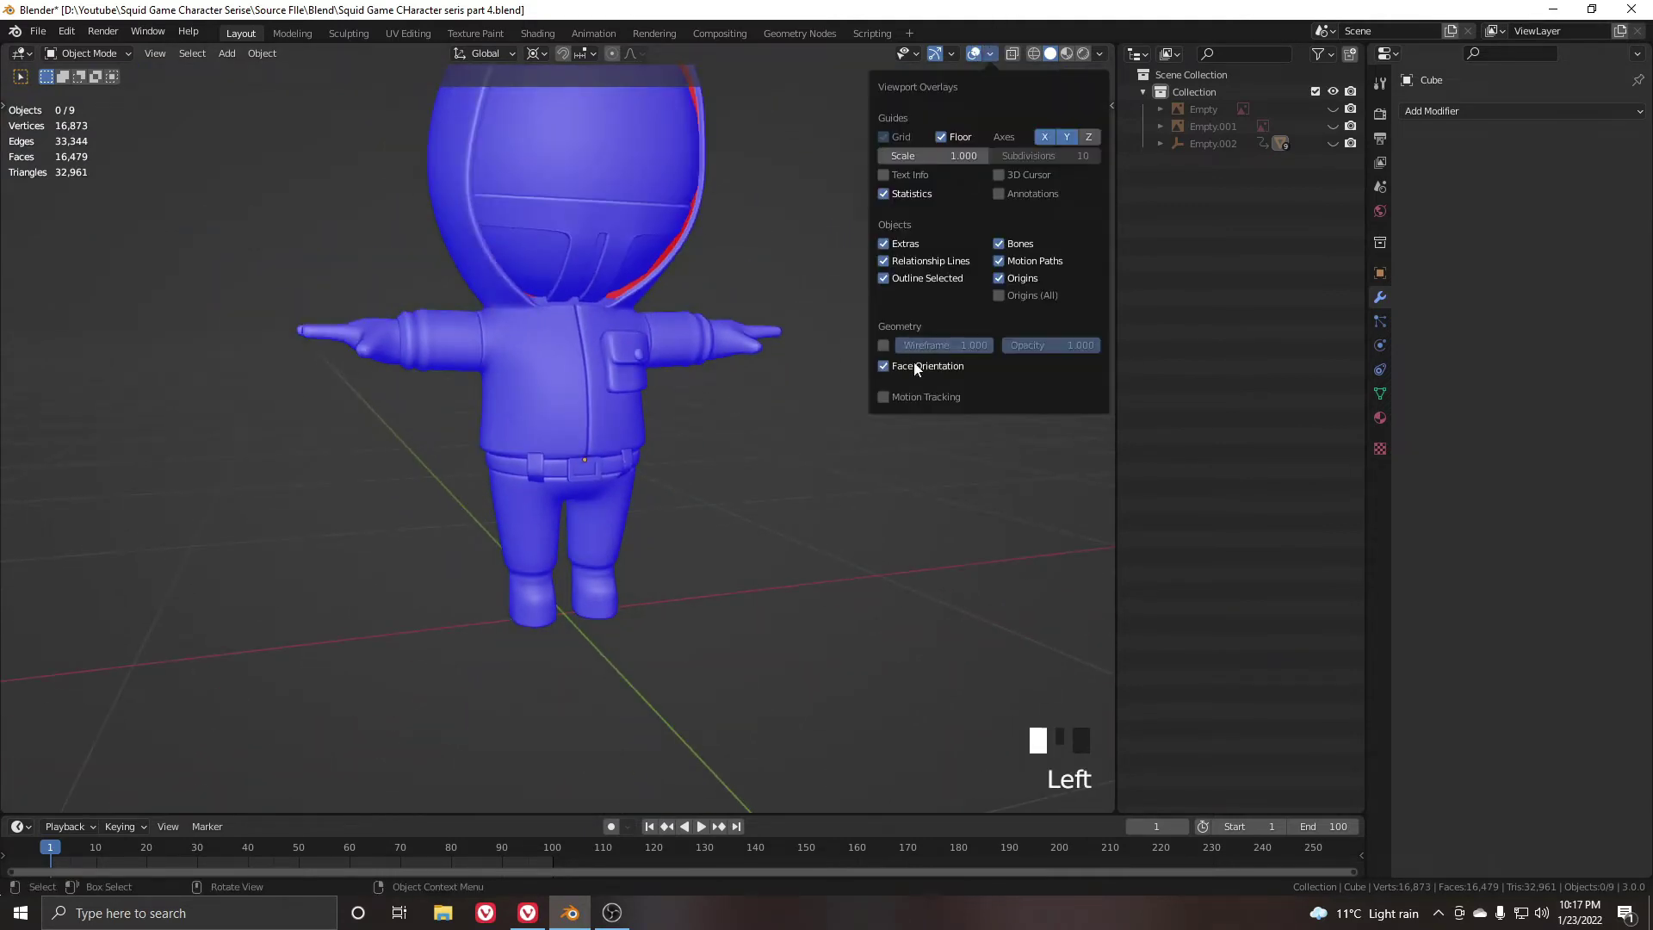
pyautogui.click(911, 369)
pyautogui.keyDown('shift'); pyautogui.moveTo(709, 515); pyautogui.dragTo(311, 279, button='middle'); pyautogui.keyUp('shift')
# Select all the character's objects and start an FBX export with the Desktop as destination folder
pyautogui.press('a')
pyautogui.click(43, 33)
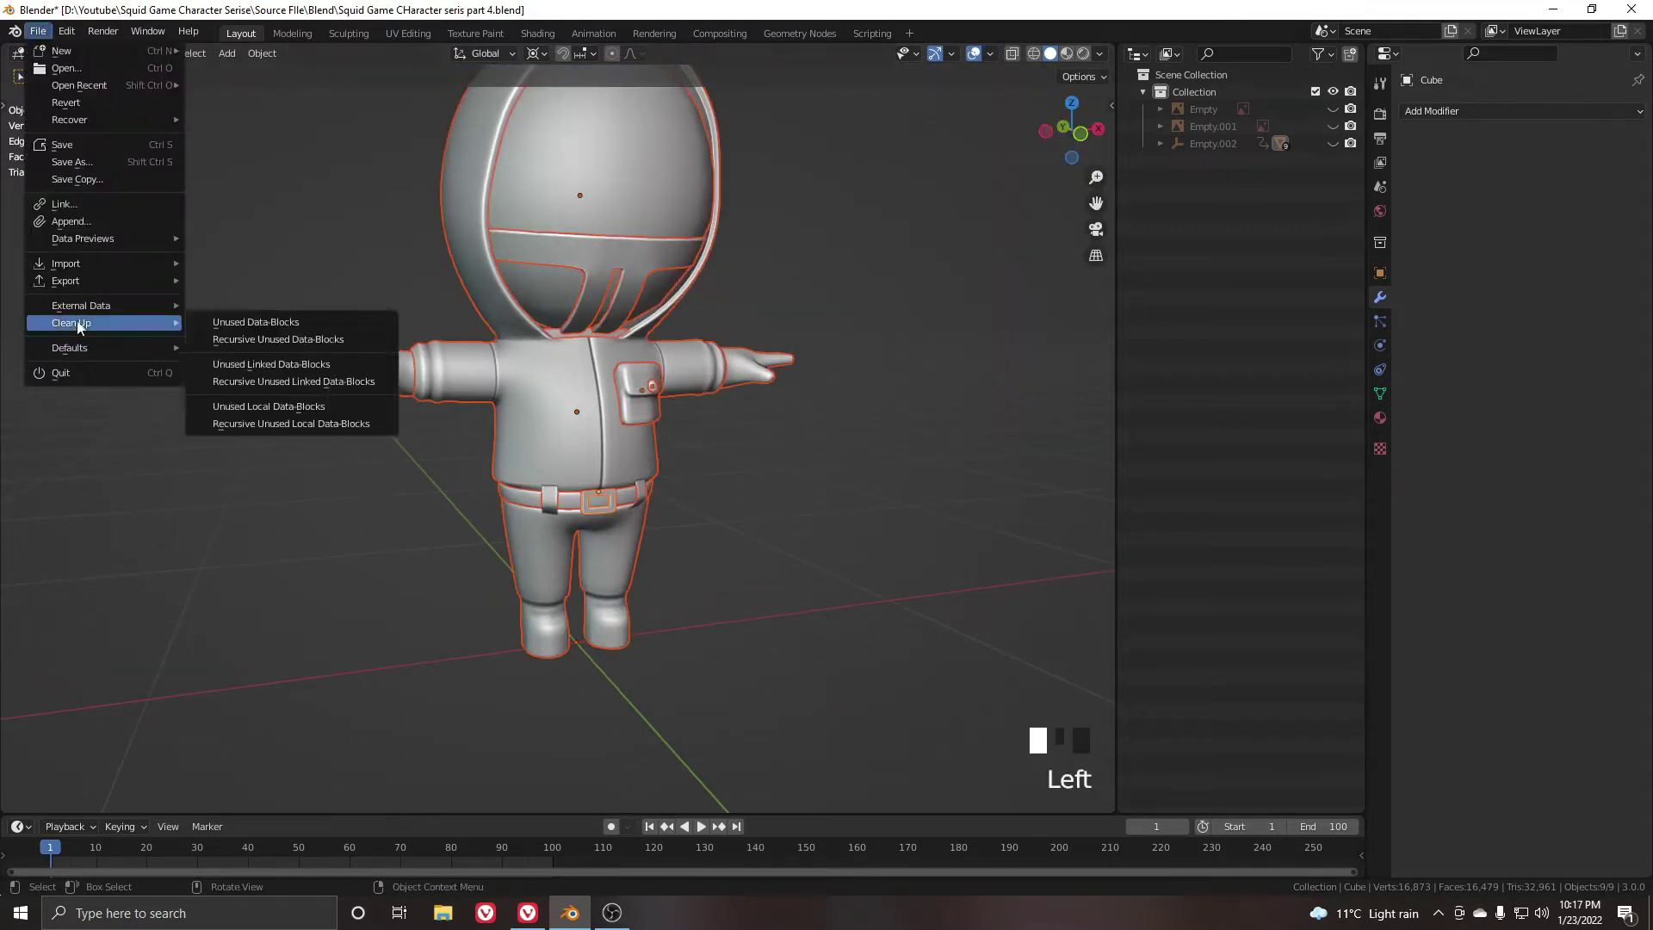
pyautogui.moveTo(81, 281)
pyautogui.click(261, 420)
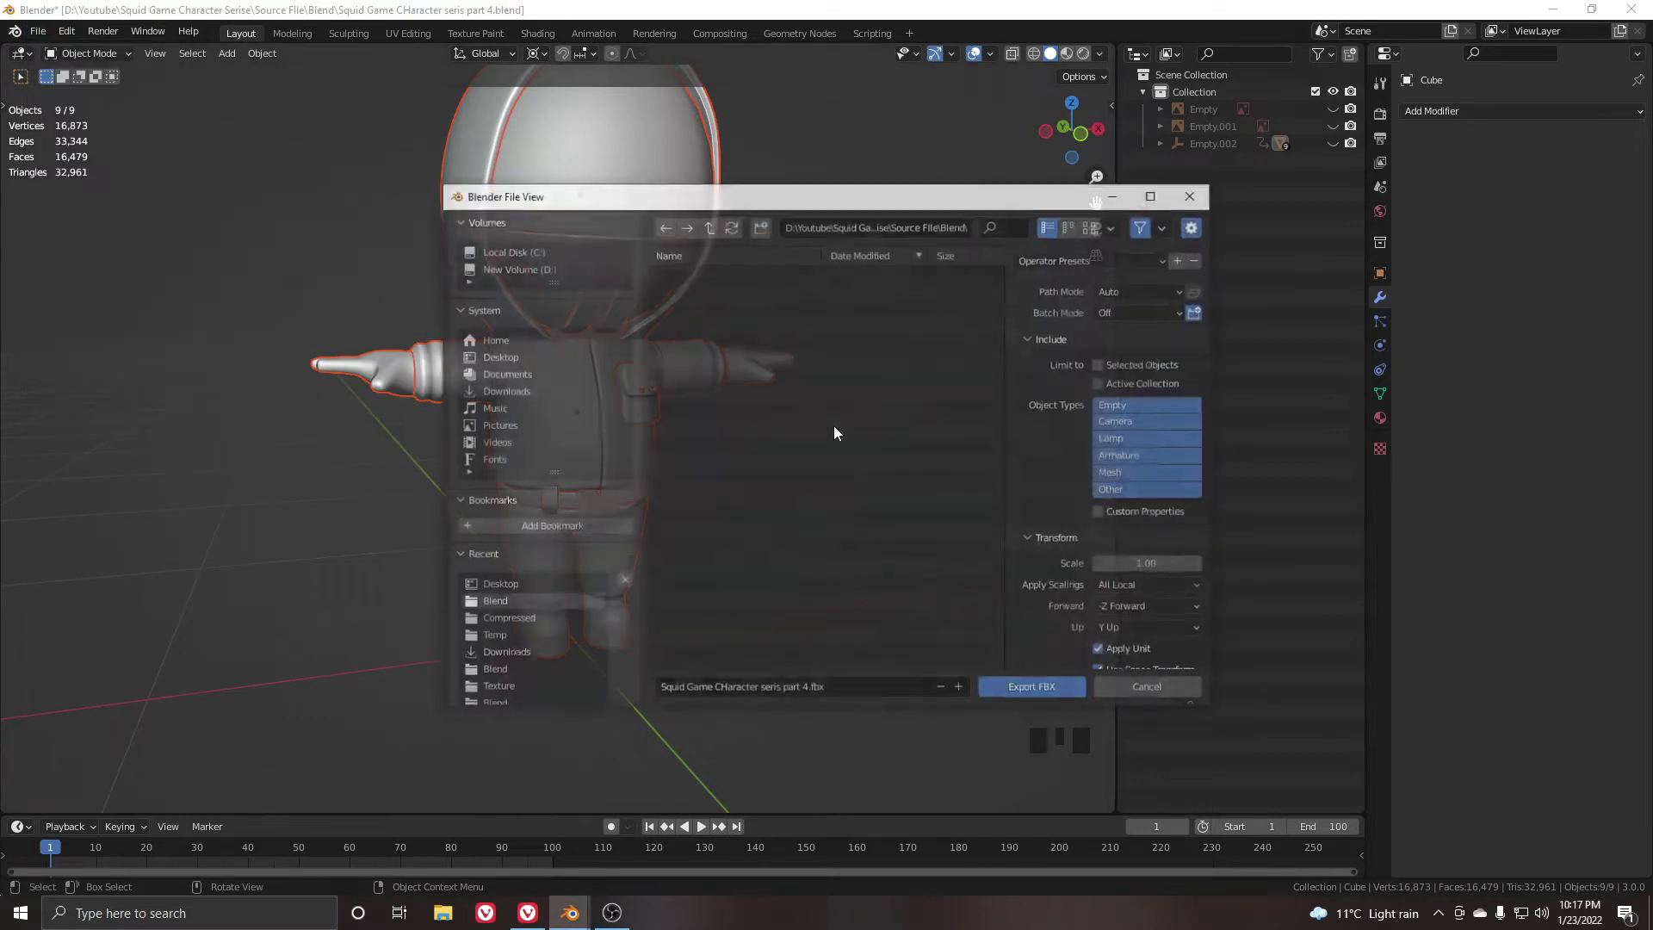
pyautogui.click(502, 357)
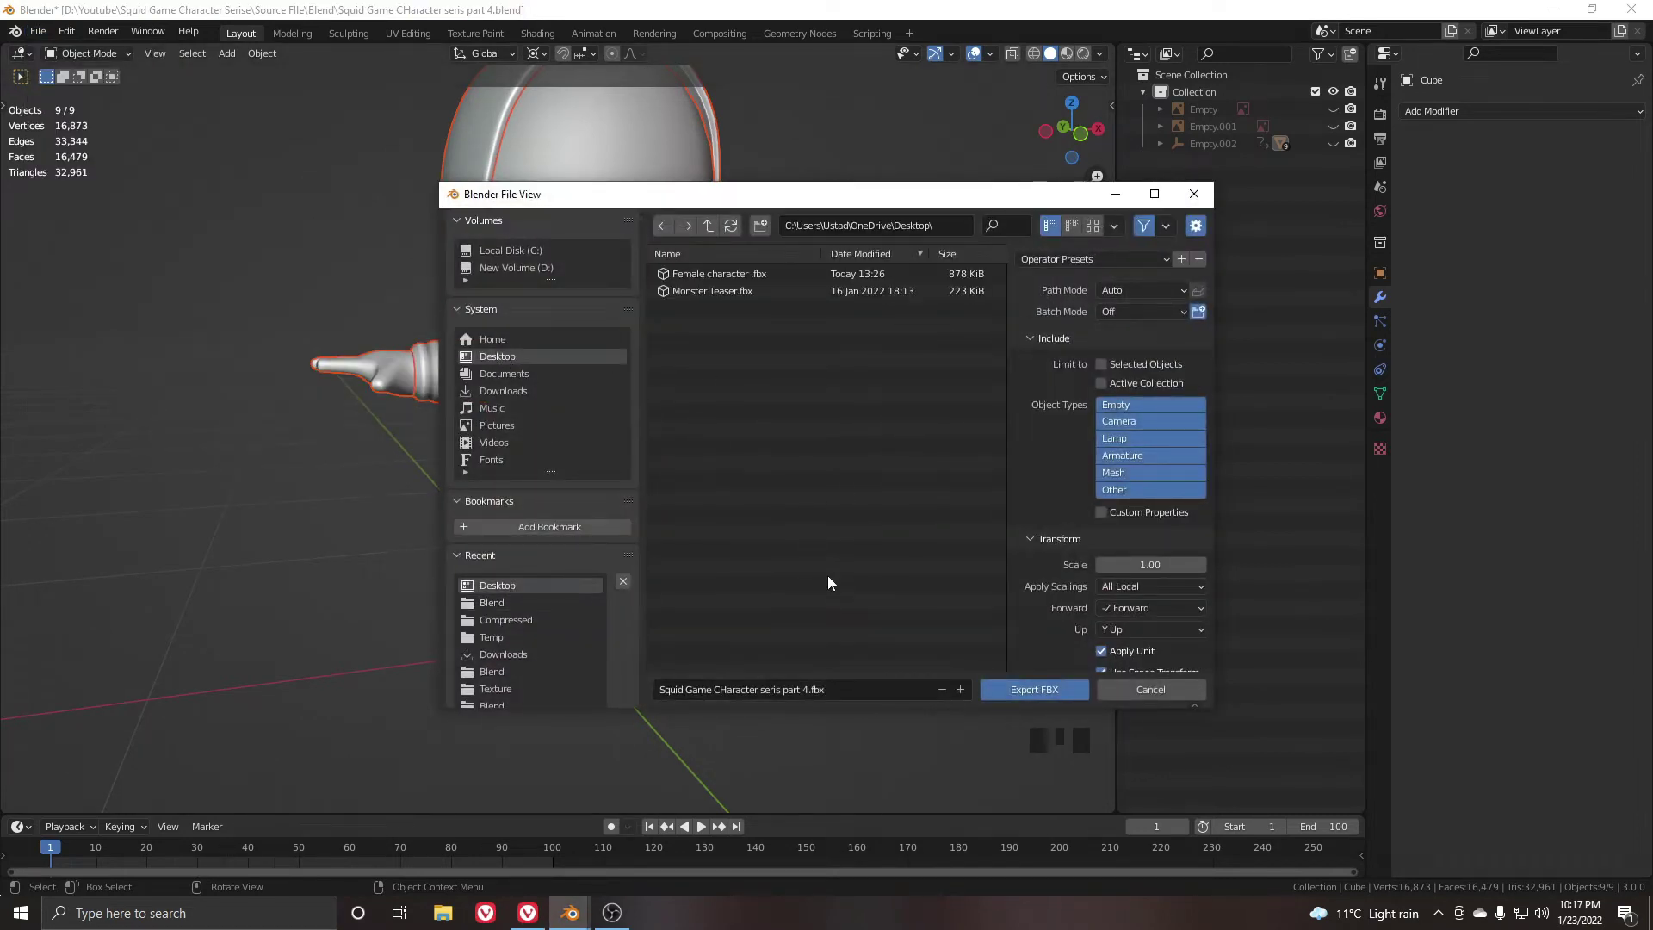
# Name the export file "Squid Game CHaracter .fbx" by removing the "seris part 4" ending
pyautogui.click(865, 694)
pyautogui.moveTo(865, 694); pyautogui.dragTo(760, 692)
pyautogui.press('BackSpace')
pyautogui.press('Return')
# Limit the export to selected objects and include only the Empty, Mesh and Other object types
pyautogui.click(1135, 489)
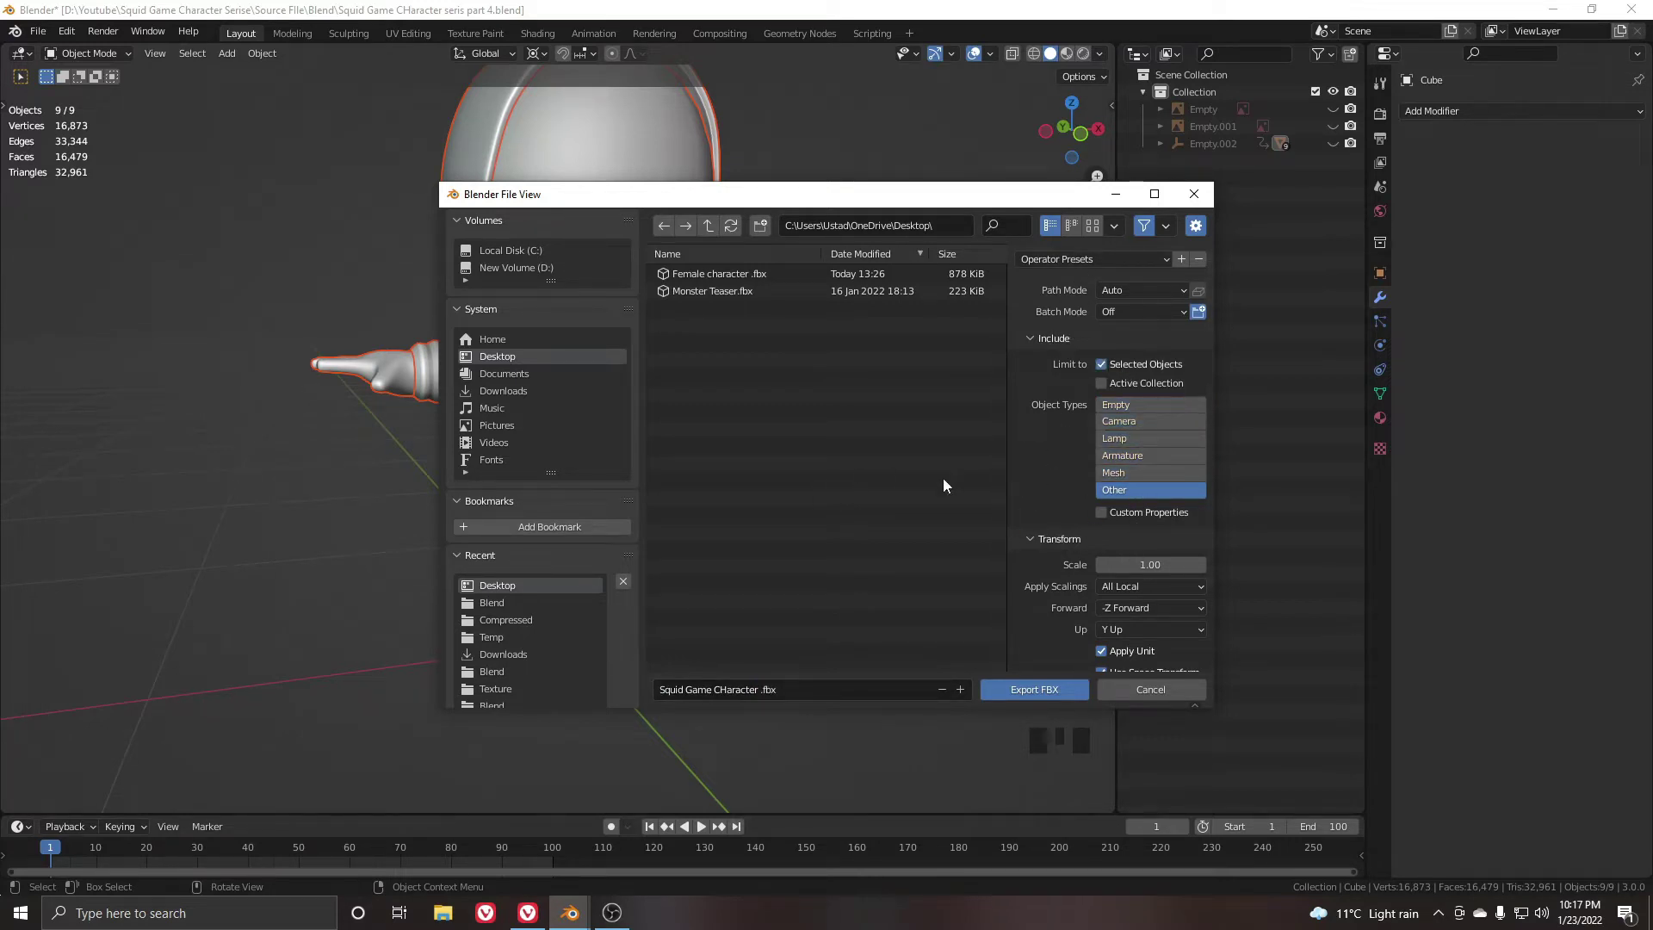
pyautogui.keyDown('shift'); pyautogui.click(1130, 472); pyautogui.keyUp('shift')
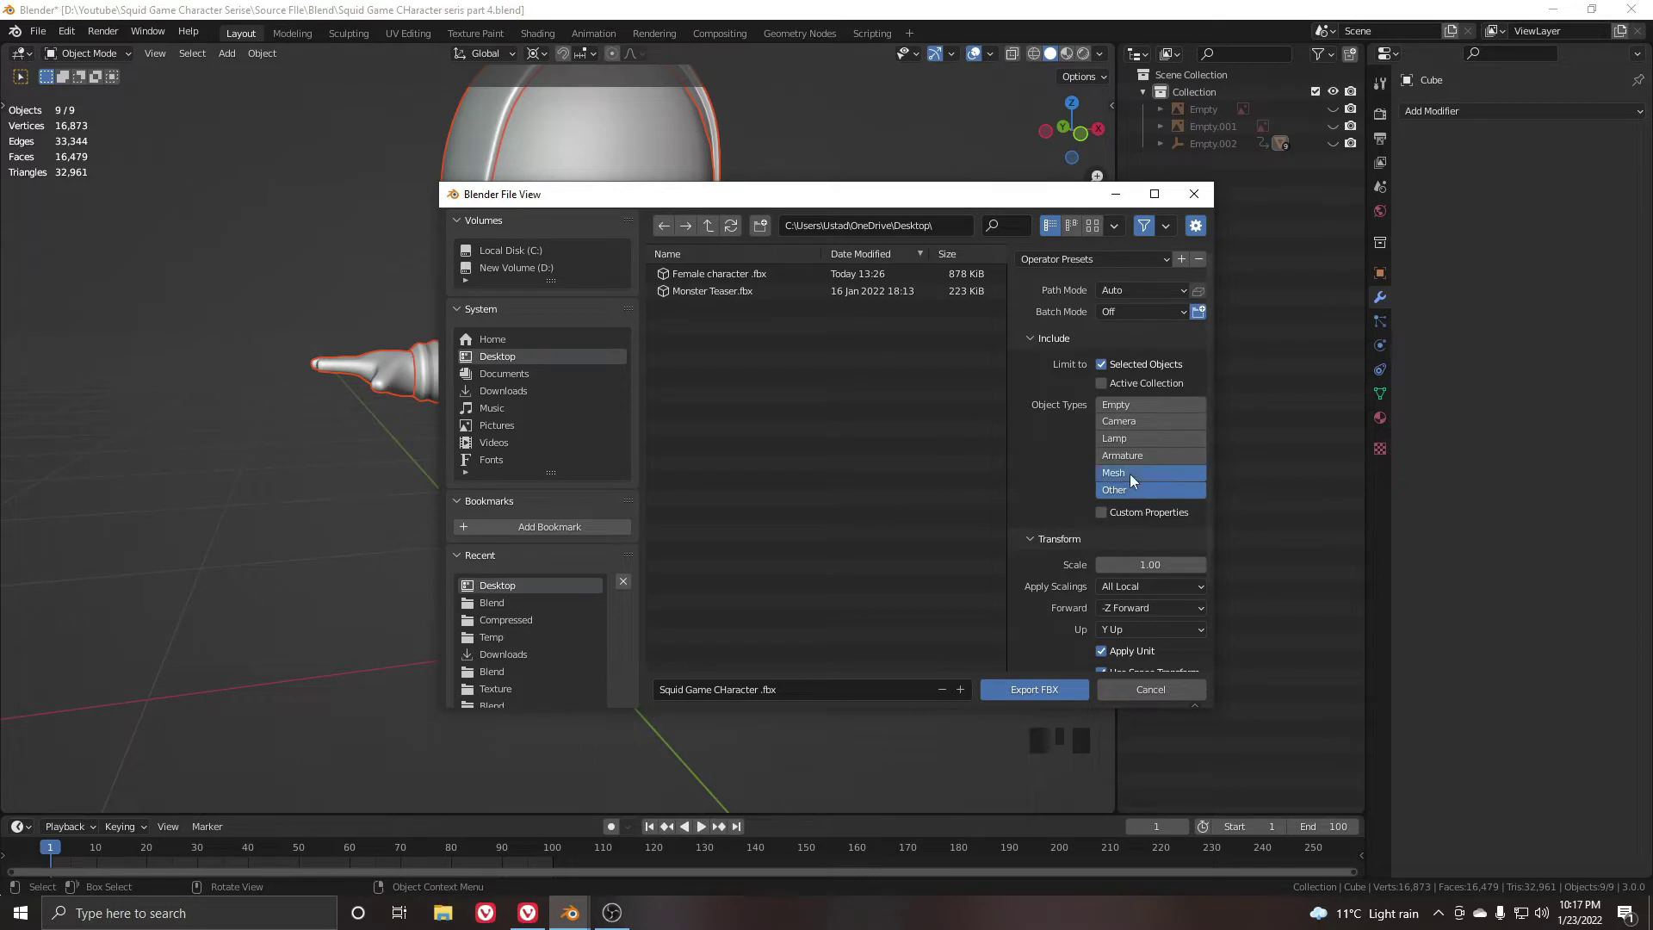
pyautogui.keyDown('shift'); pyautogui.click(1122, 406); pyautogui.keyUp('shift')
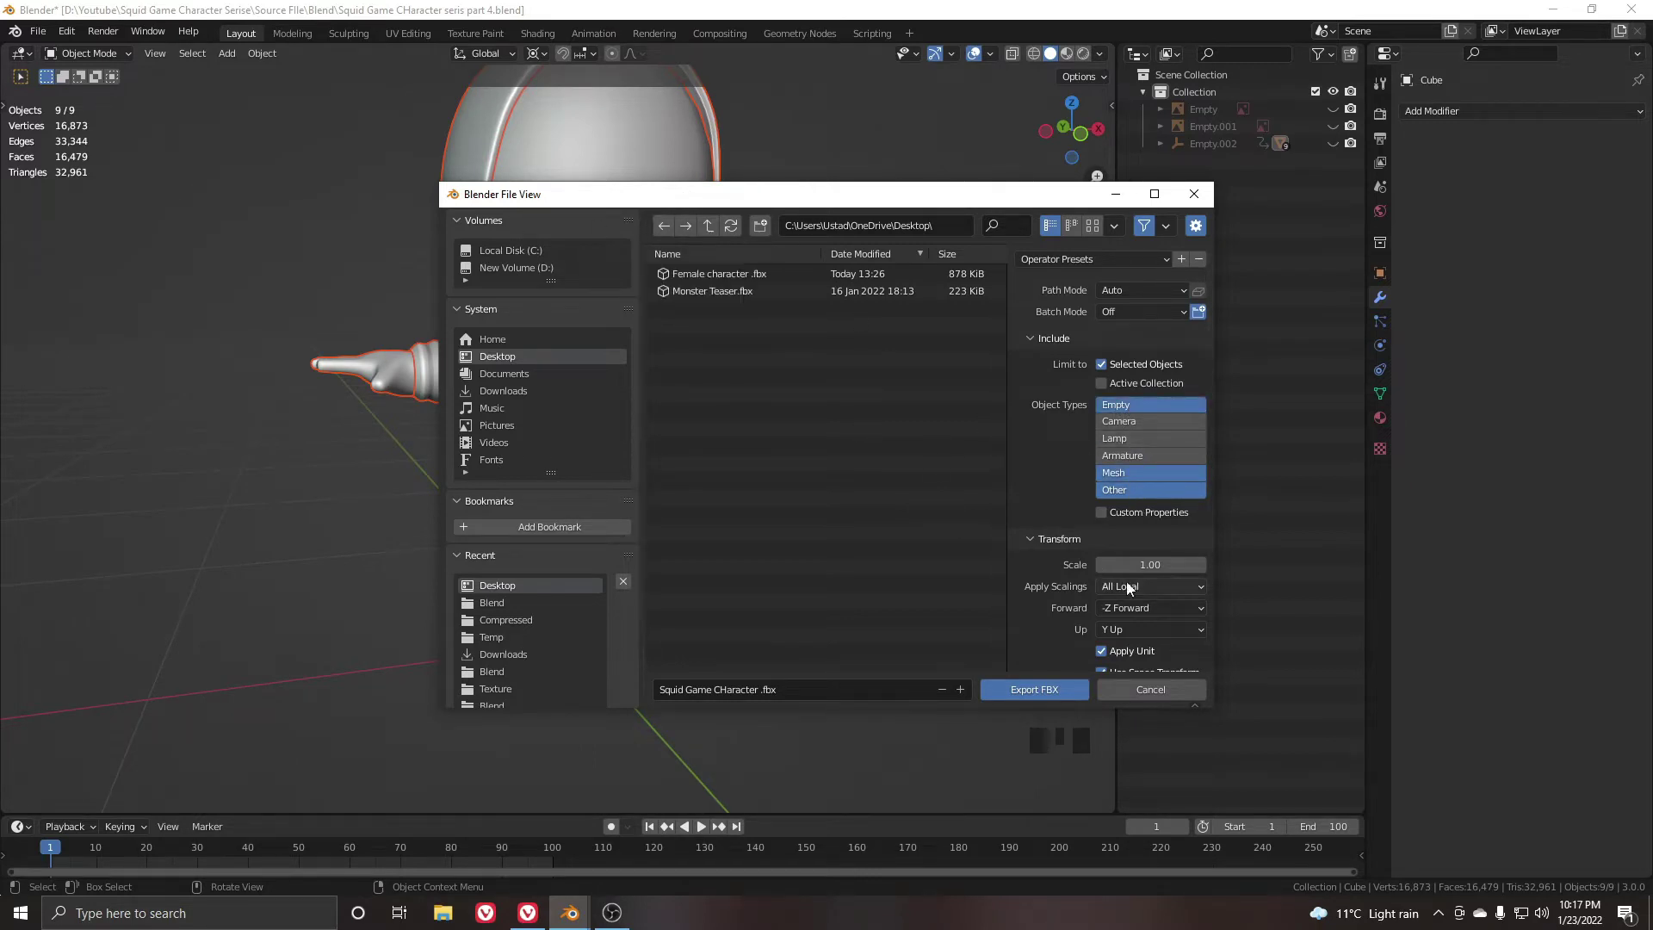
# Set the export's Apply Scalings option to FBX Units Scale
pyautogui.scroll(-2, 1038, 591)
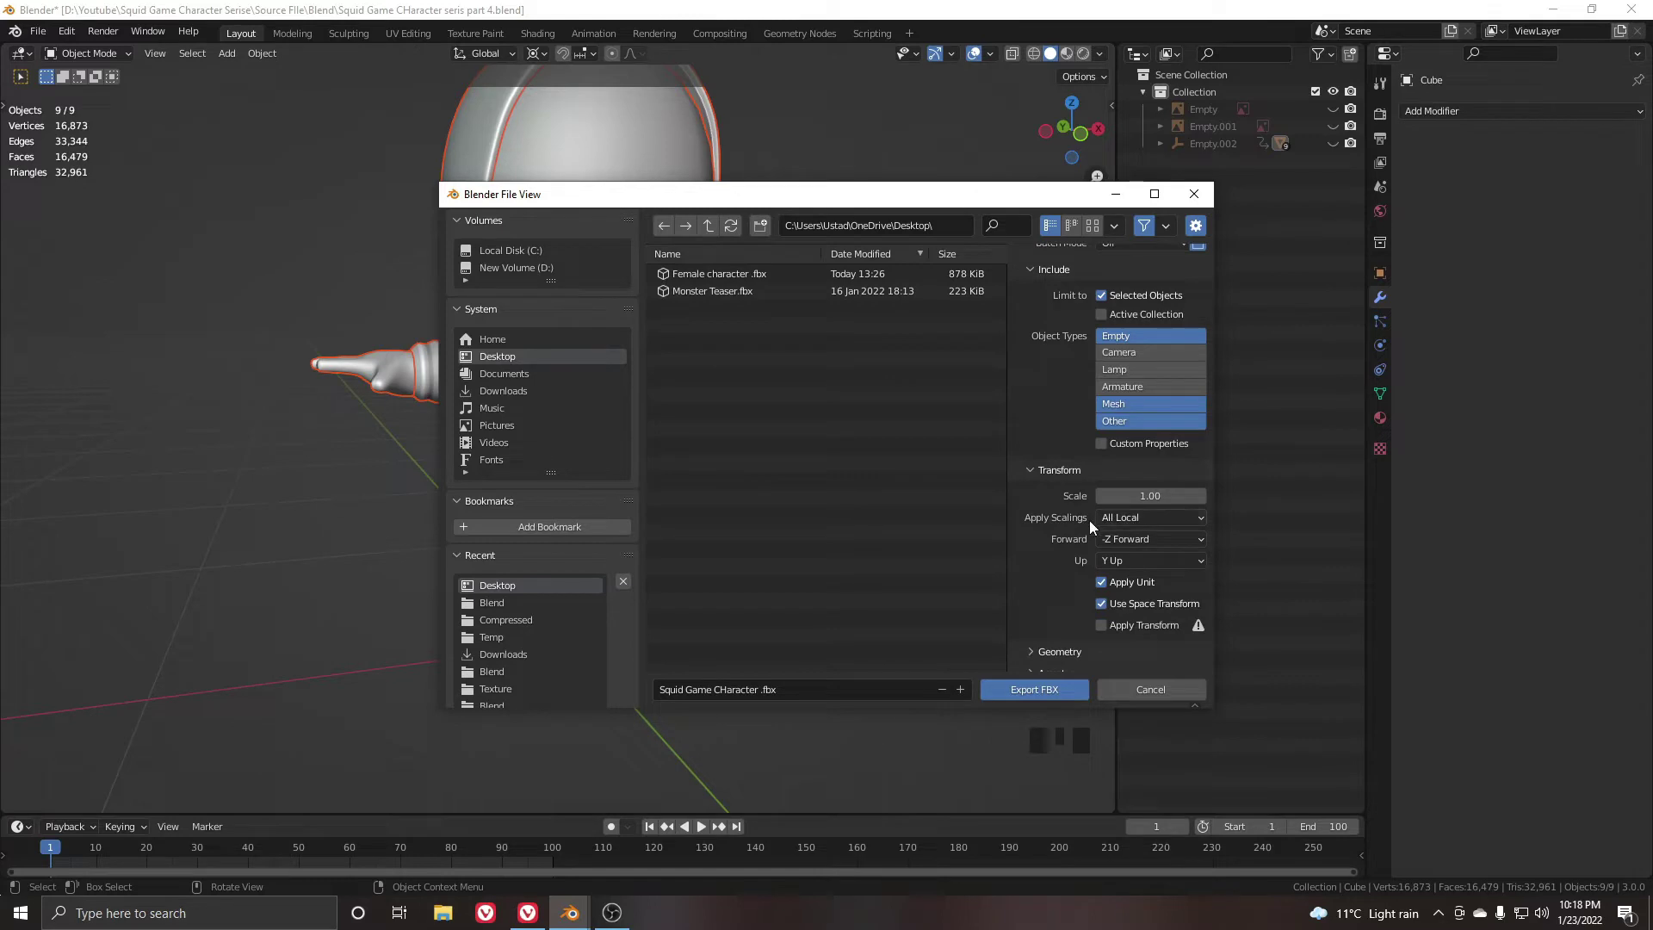
pyautogui.click(1115, 519)
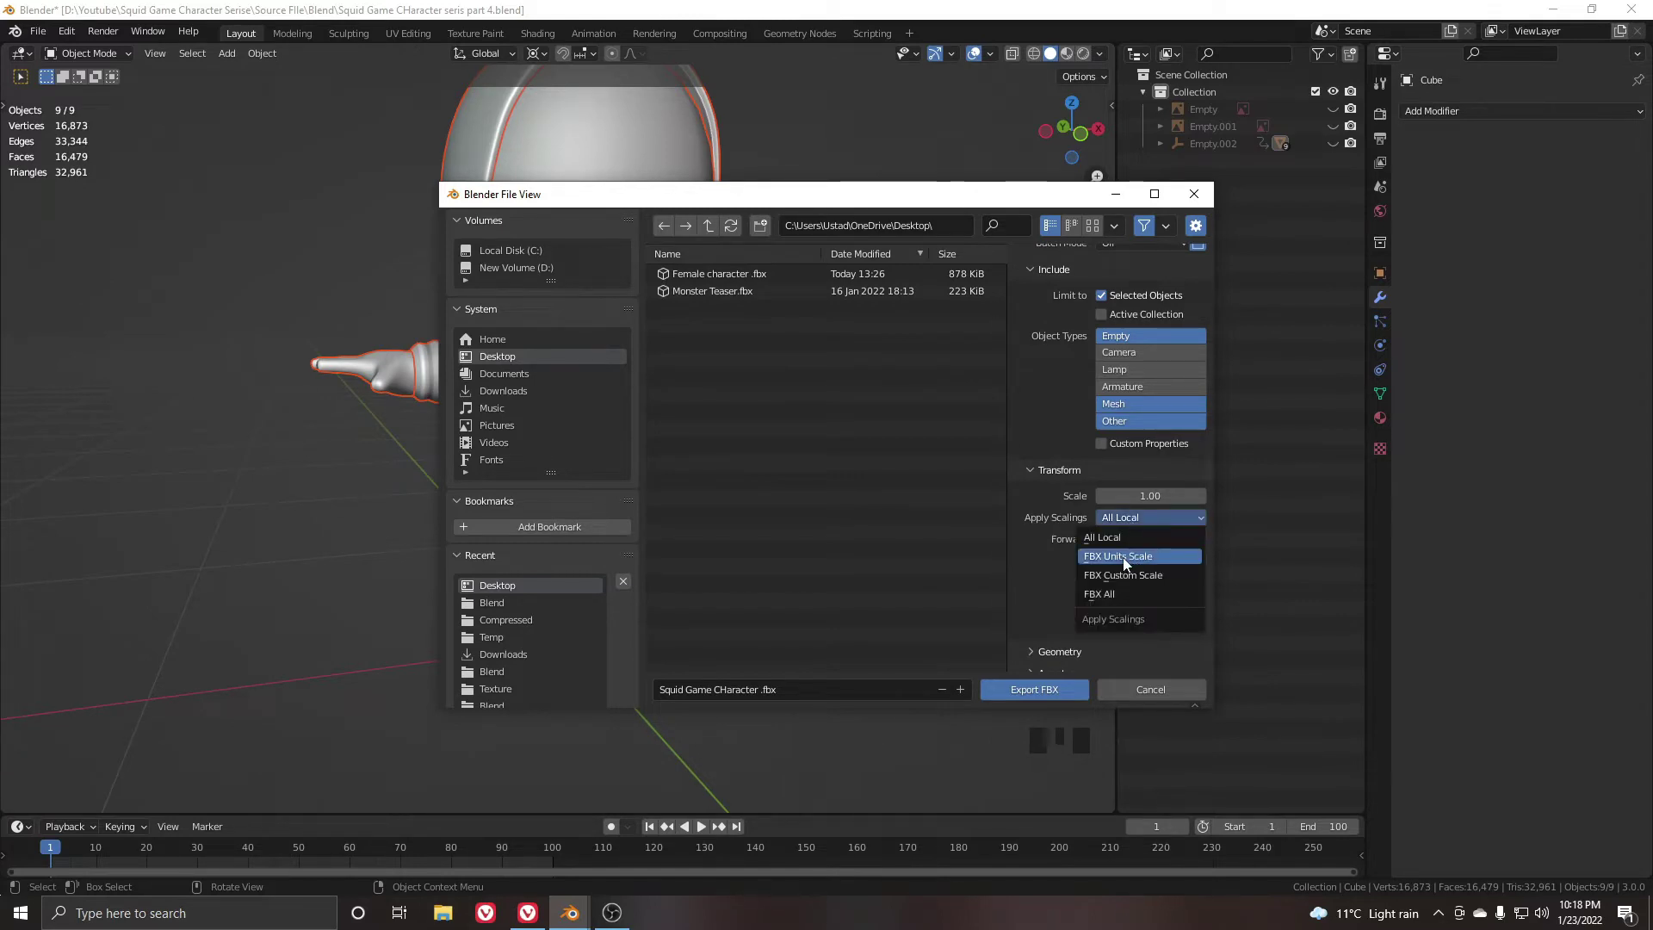
pyautogui.click(1124, 556)
pyautogui.scroll(-1, 1123, 561)
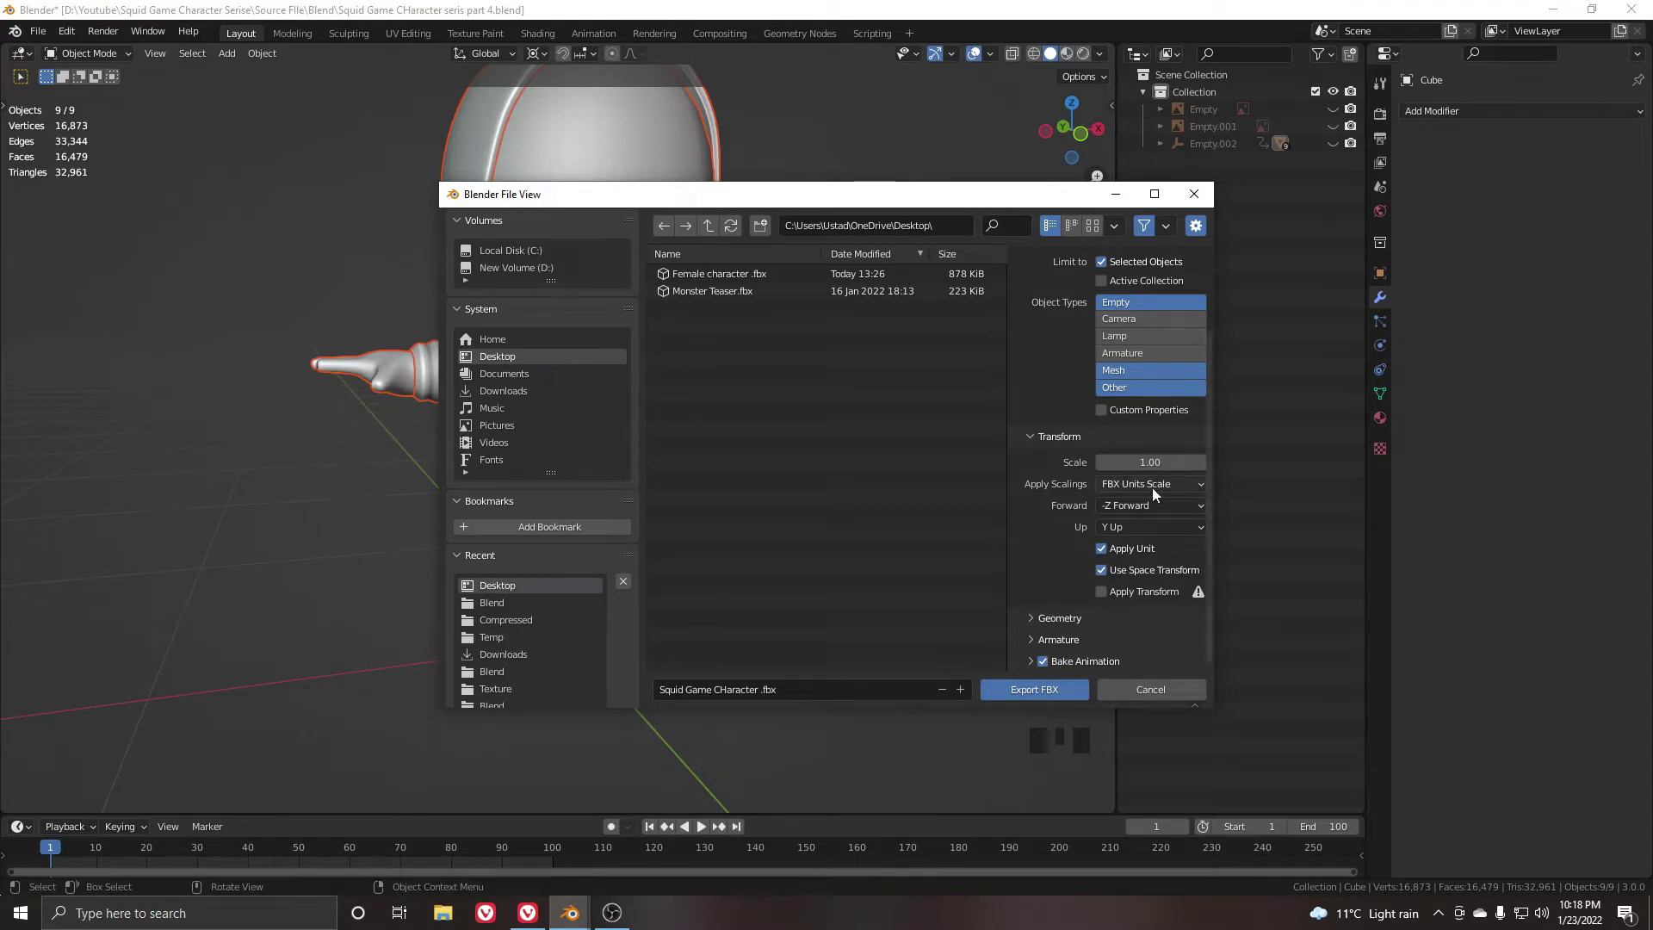
# Disable Bake Animation in the export settings and export the FBX file
pyautogui.click(1031, 662)
pyautogui.scroll(-3, 1058, 576)
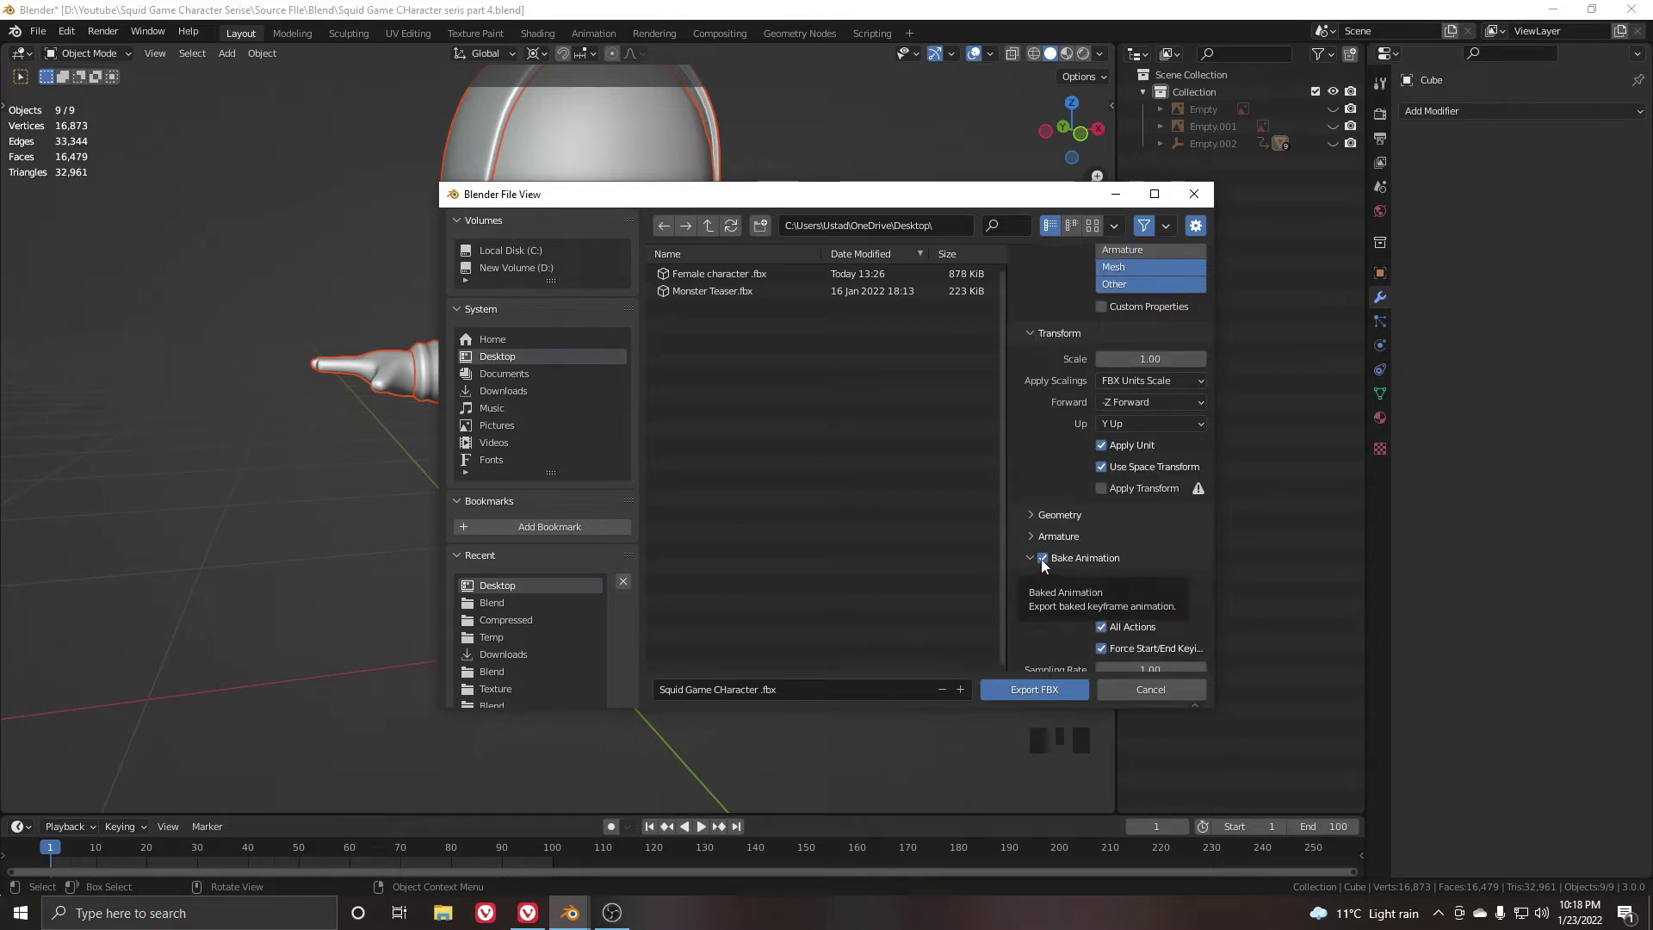
pyautogui.click(1043, 558)
pyautogui.scroll(5, 1075, 416)
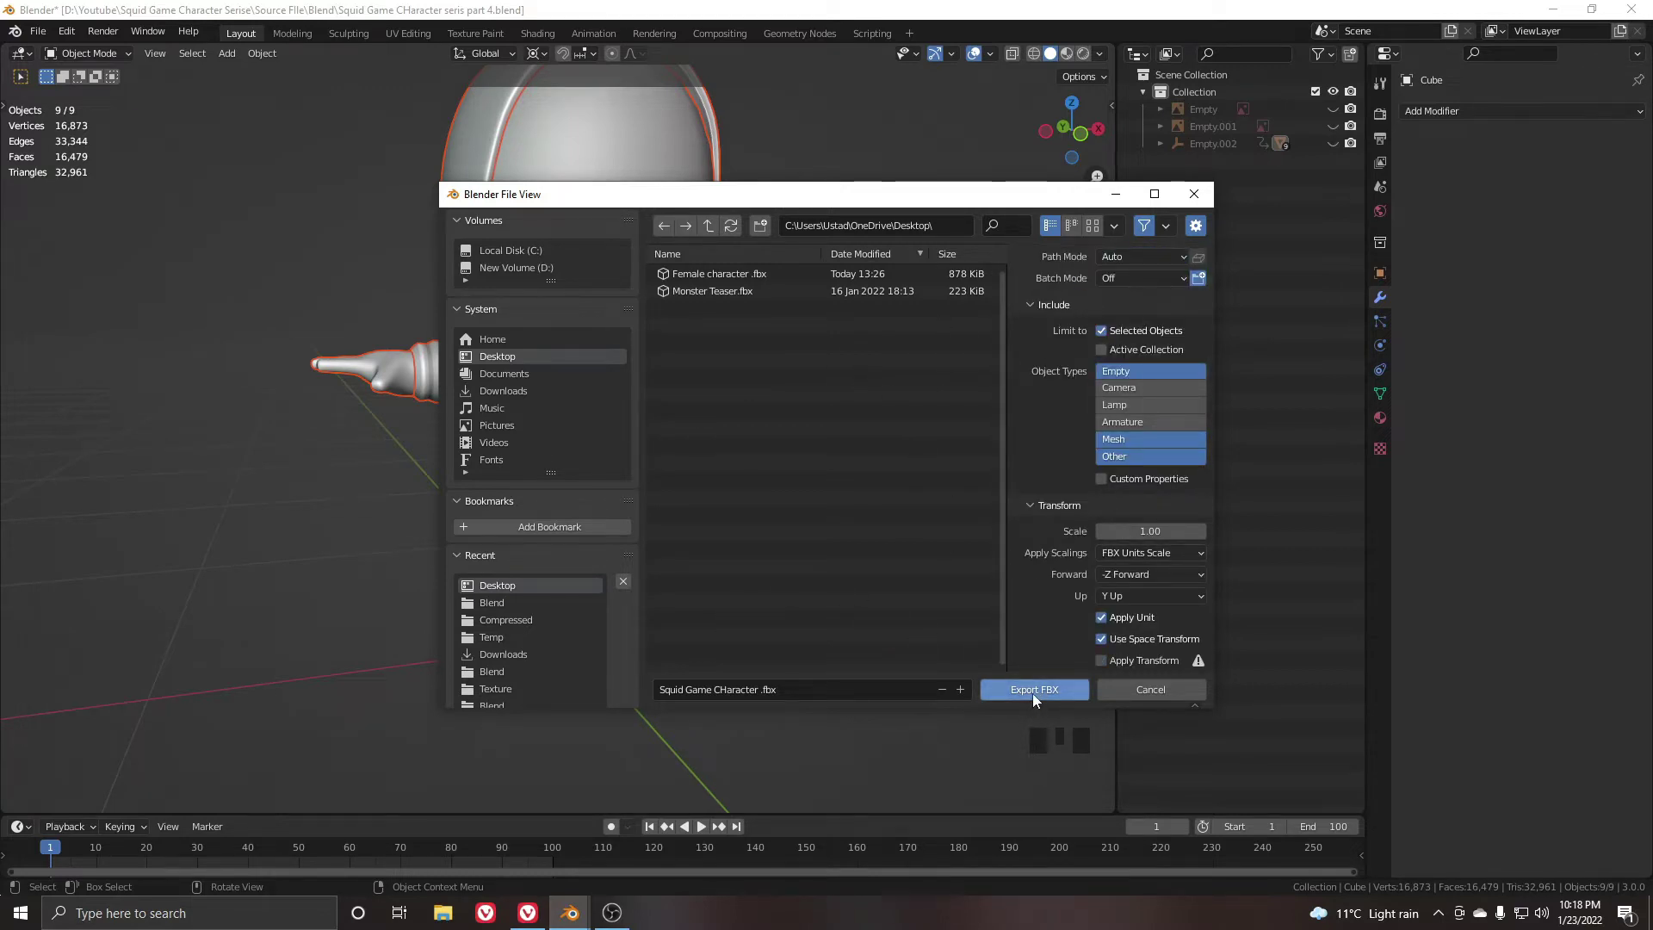
pyautogui.click(1031, 692)
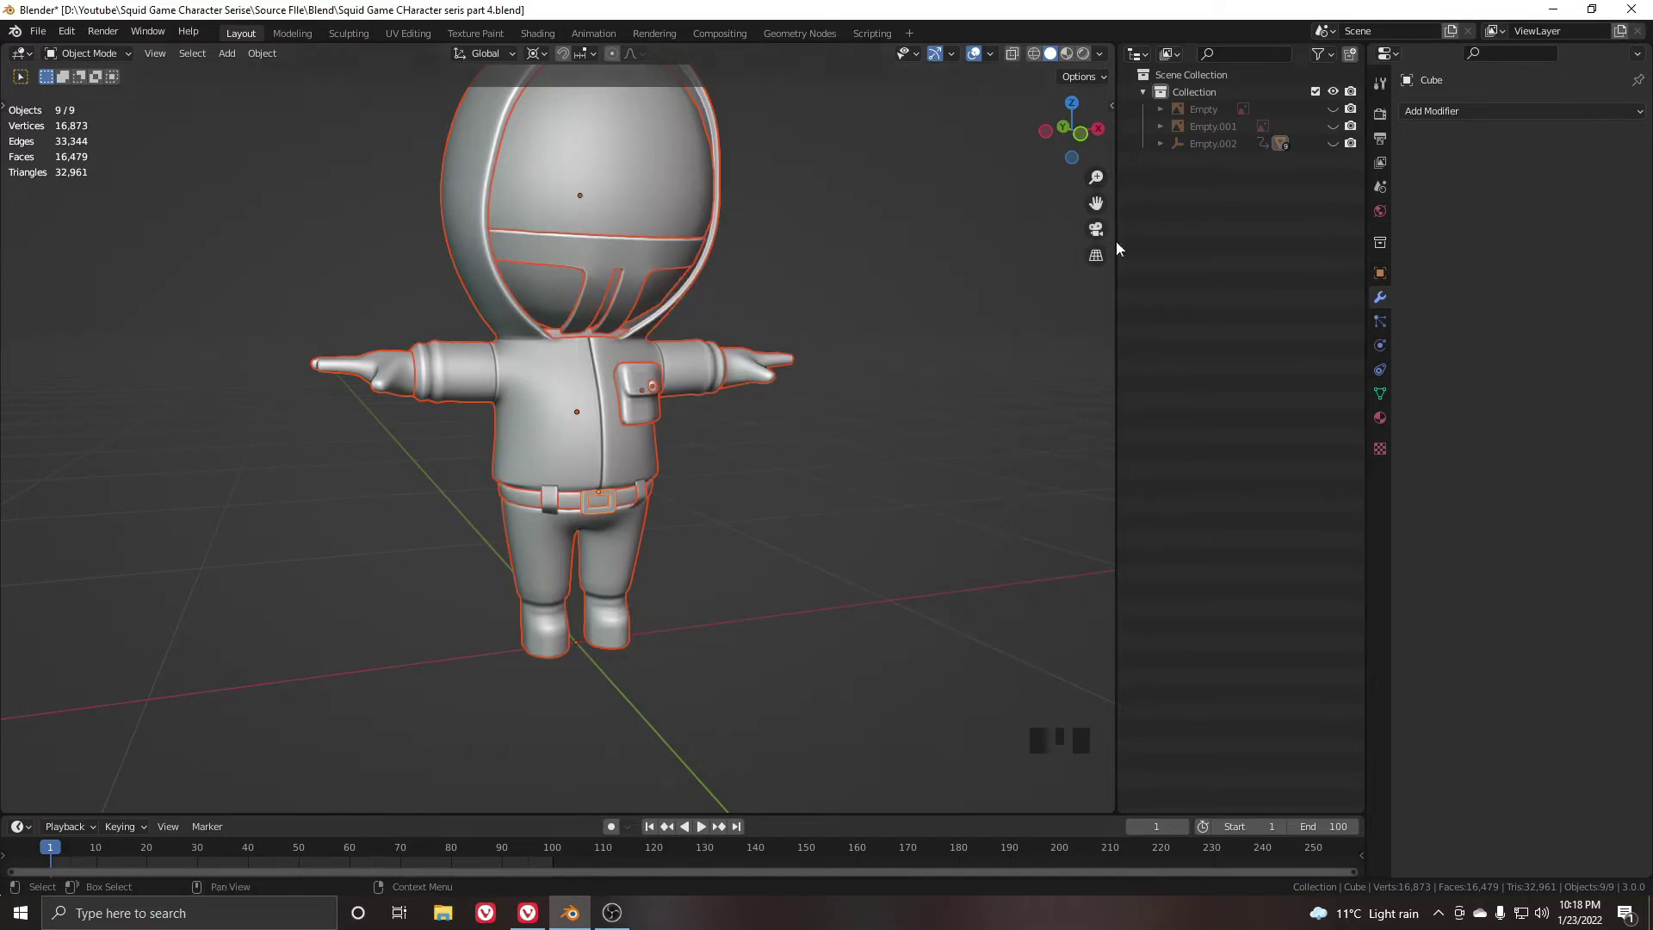
# Minimize Blender and launch Substance Painter from the desktop, continuing past the TDR warning and closing the welcome window
pyautogui.click(1552, 9)
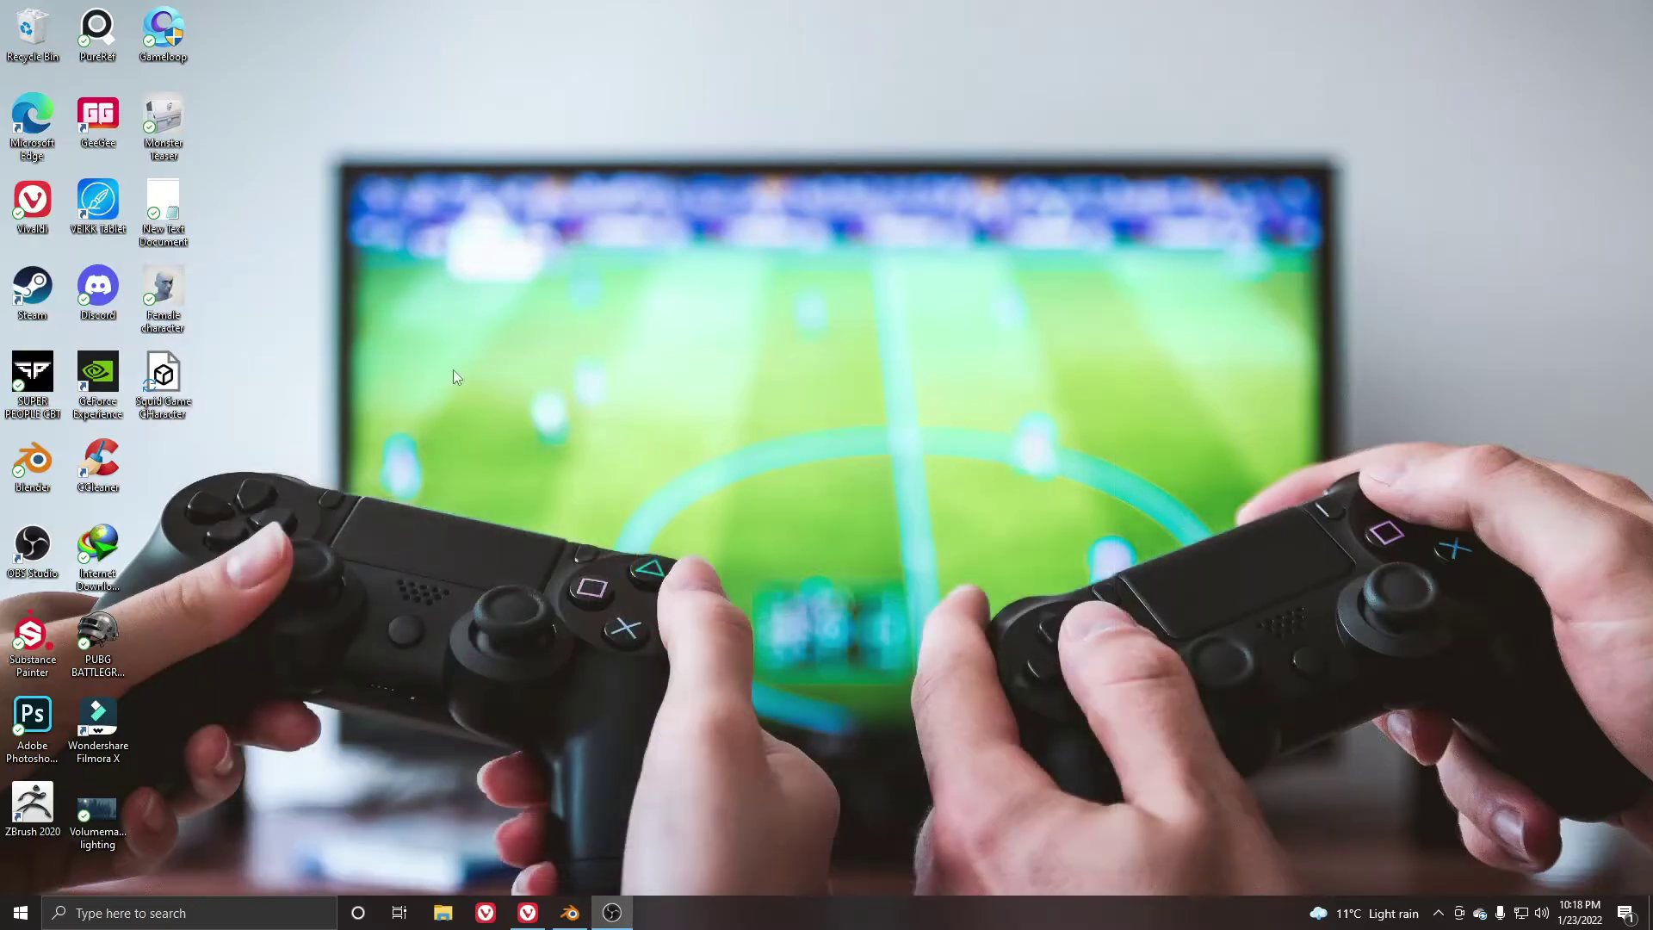
pyautogui.click(175, 401)
pyautogui.doubleClick(34, 647)
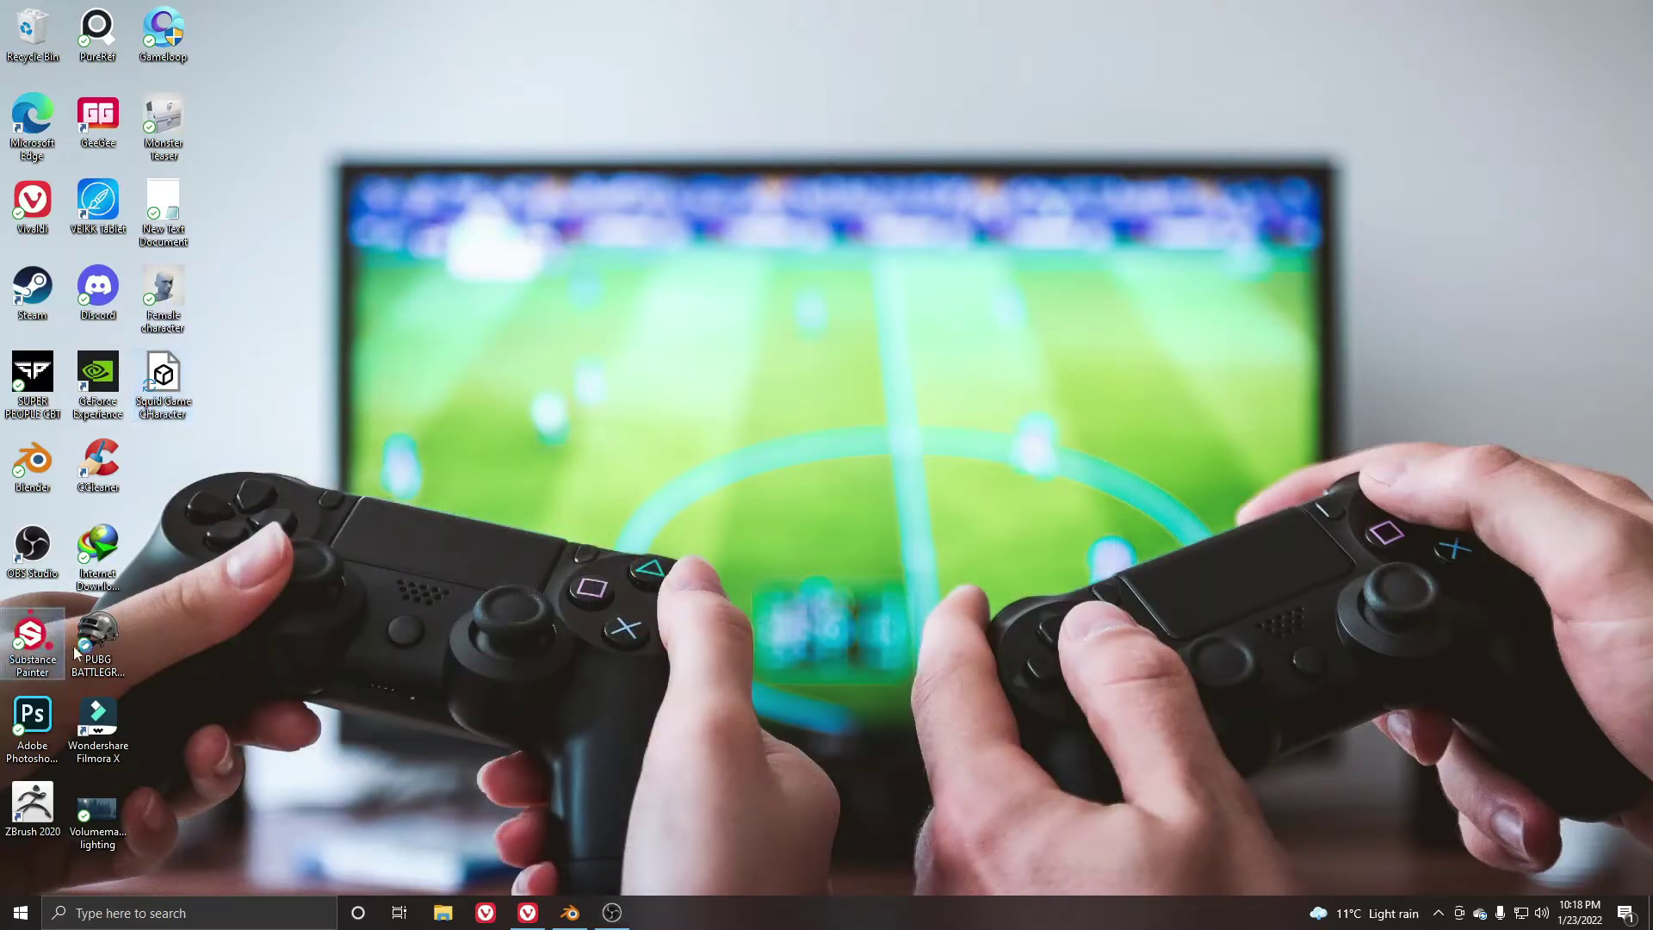
pyautogui.doubleClick(69, 652)
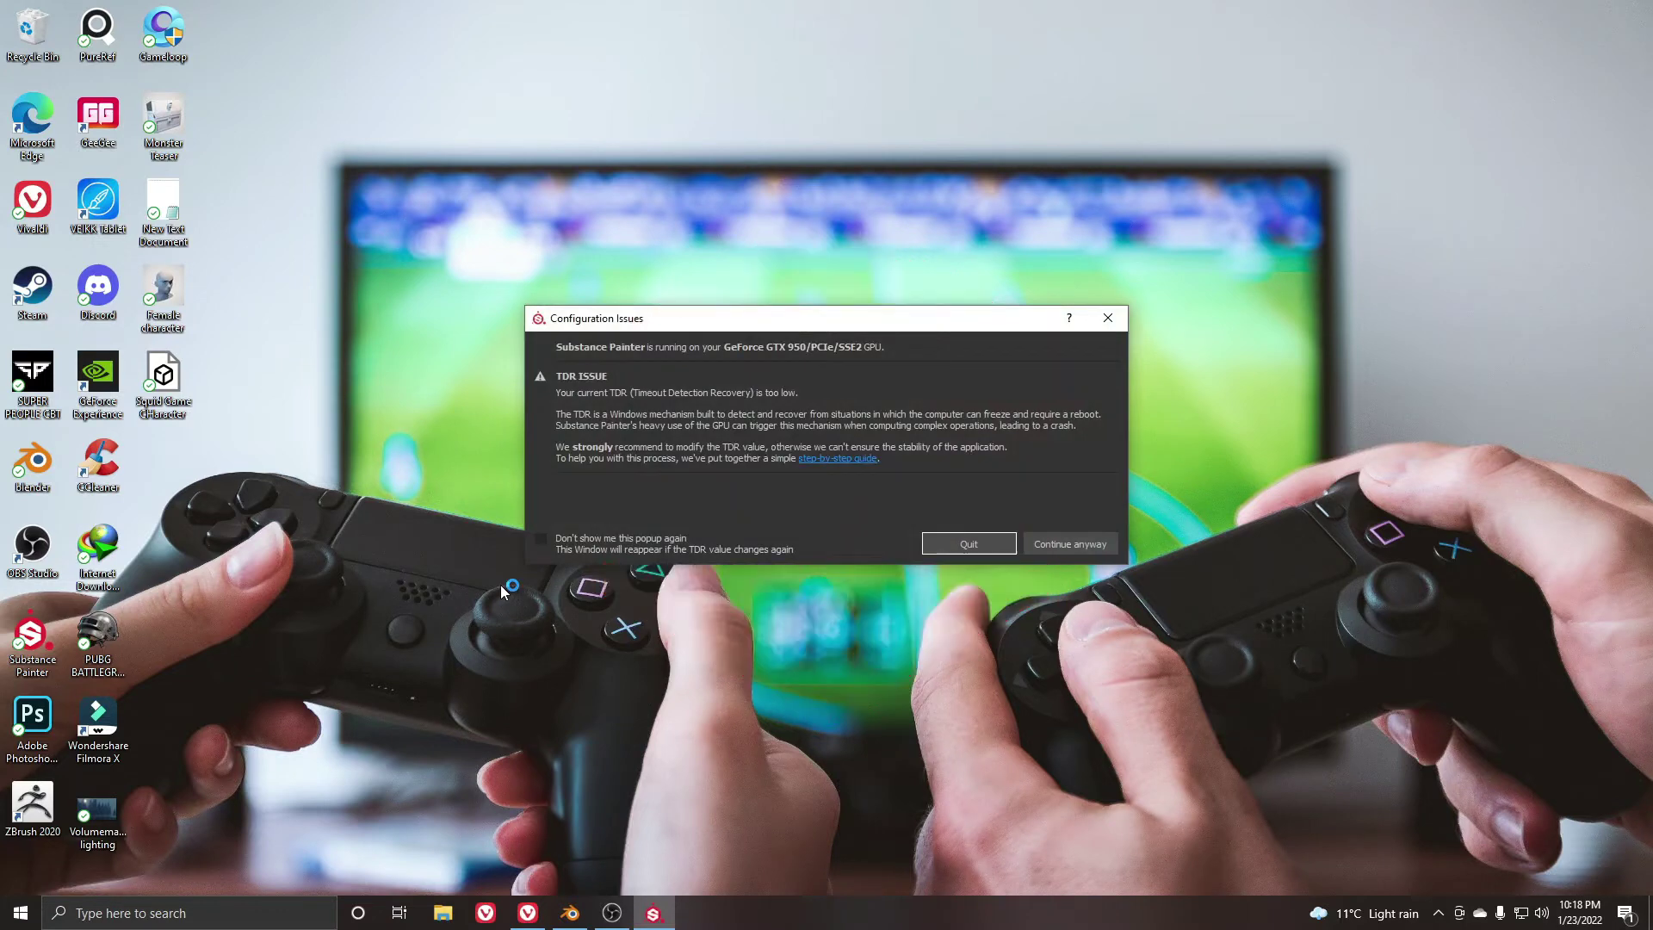
pyautogui.click(1086, 546)
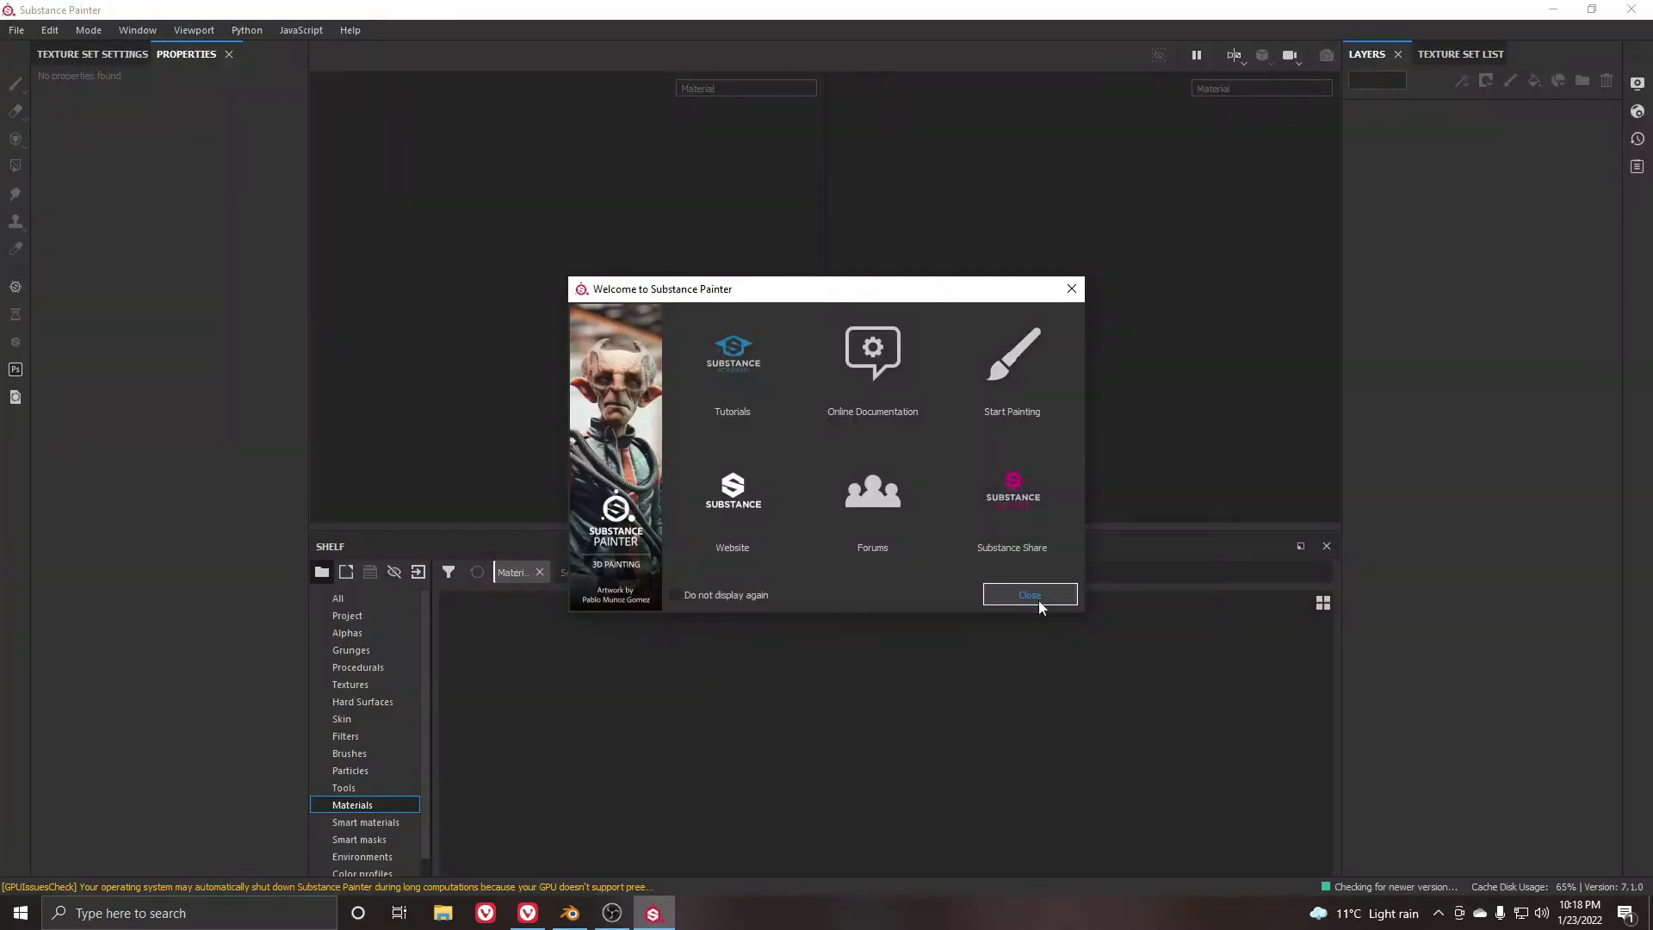
pyautogui.click(1038, 601)
pyautogui.click(1025, 572)
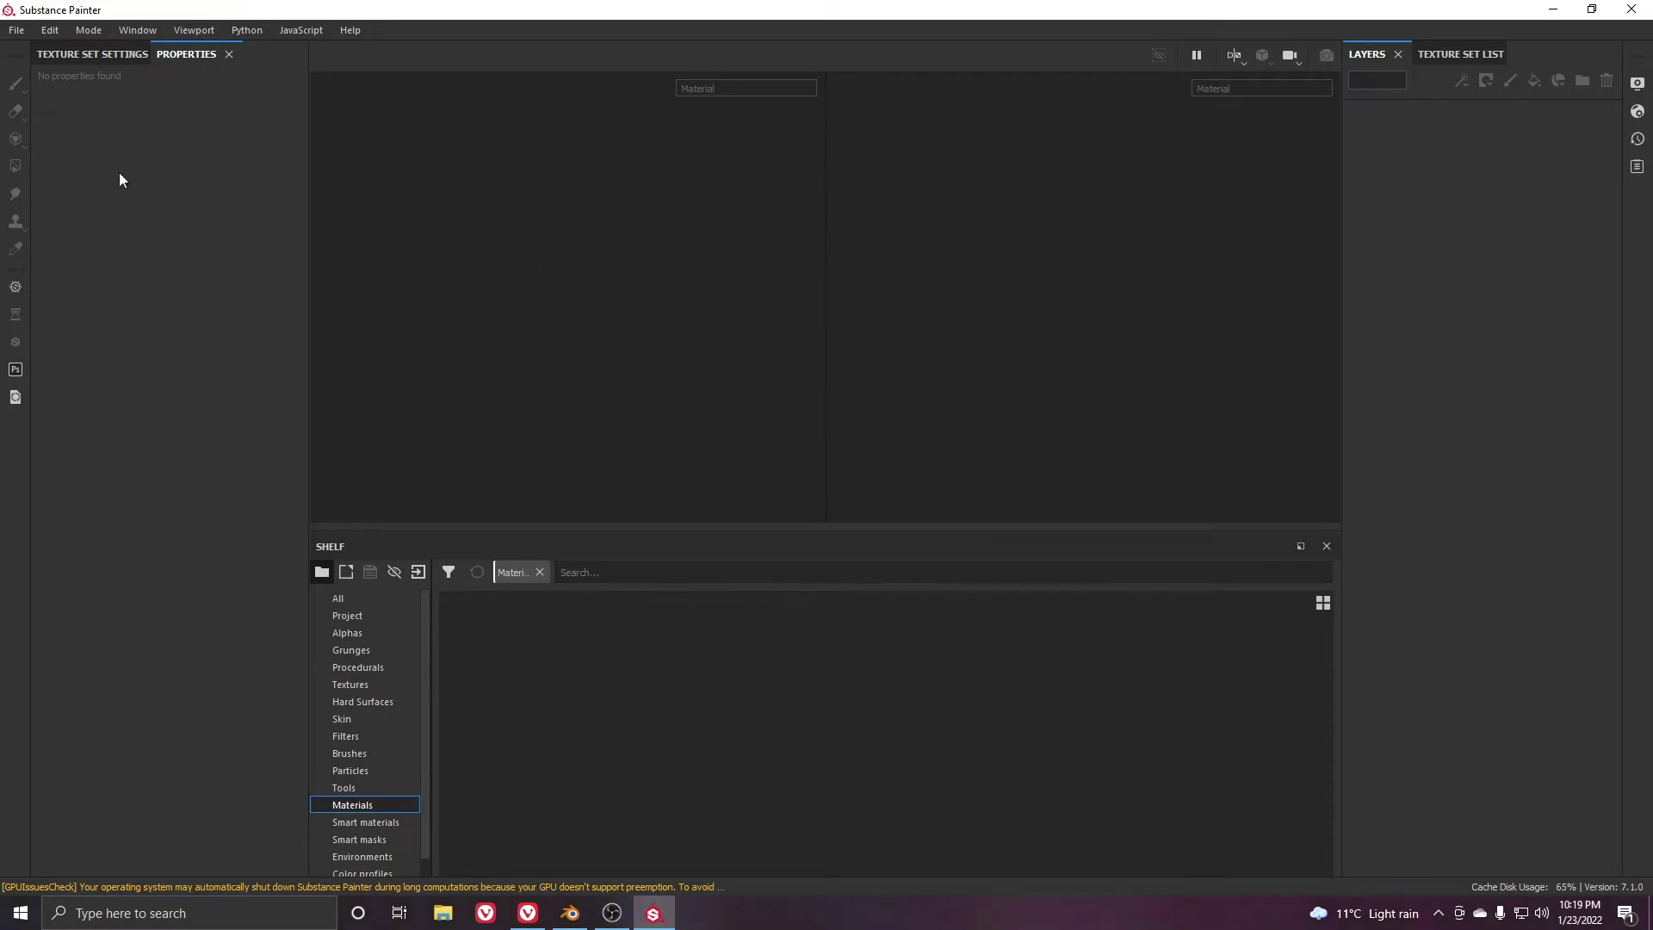
# Create a new project from the Squid Game CHaracter .fbx mesh on the Desktop, with Auto-unwrap turned off
pyautogui.click(16, 37)
pyautogui.click(40, 54)
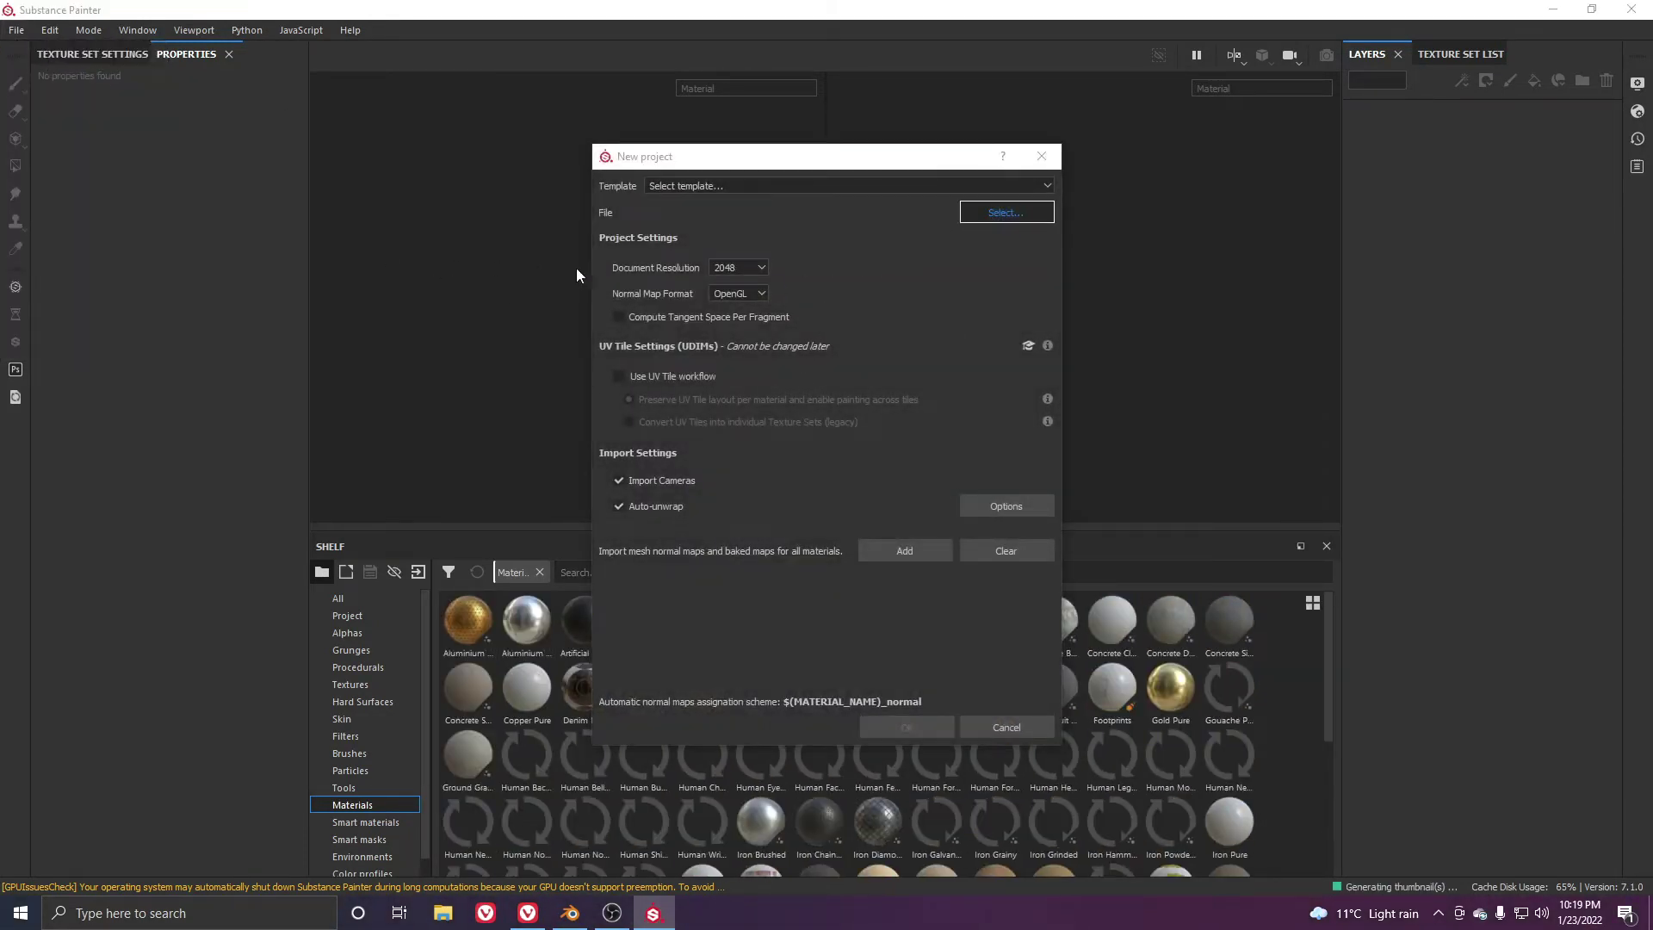
pyautogui.click(669, 306)
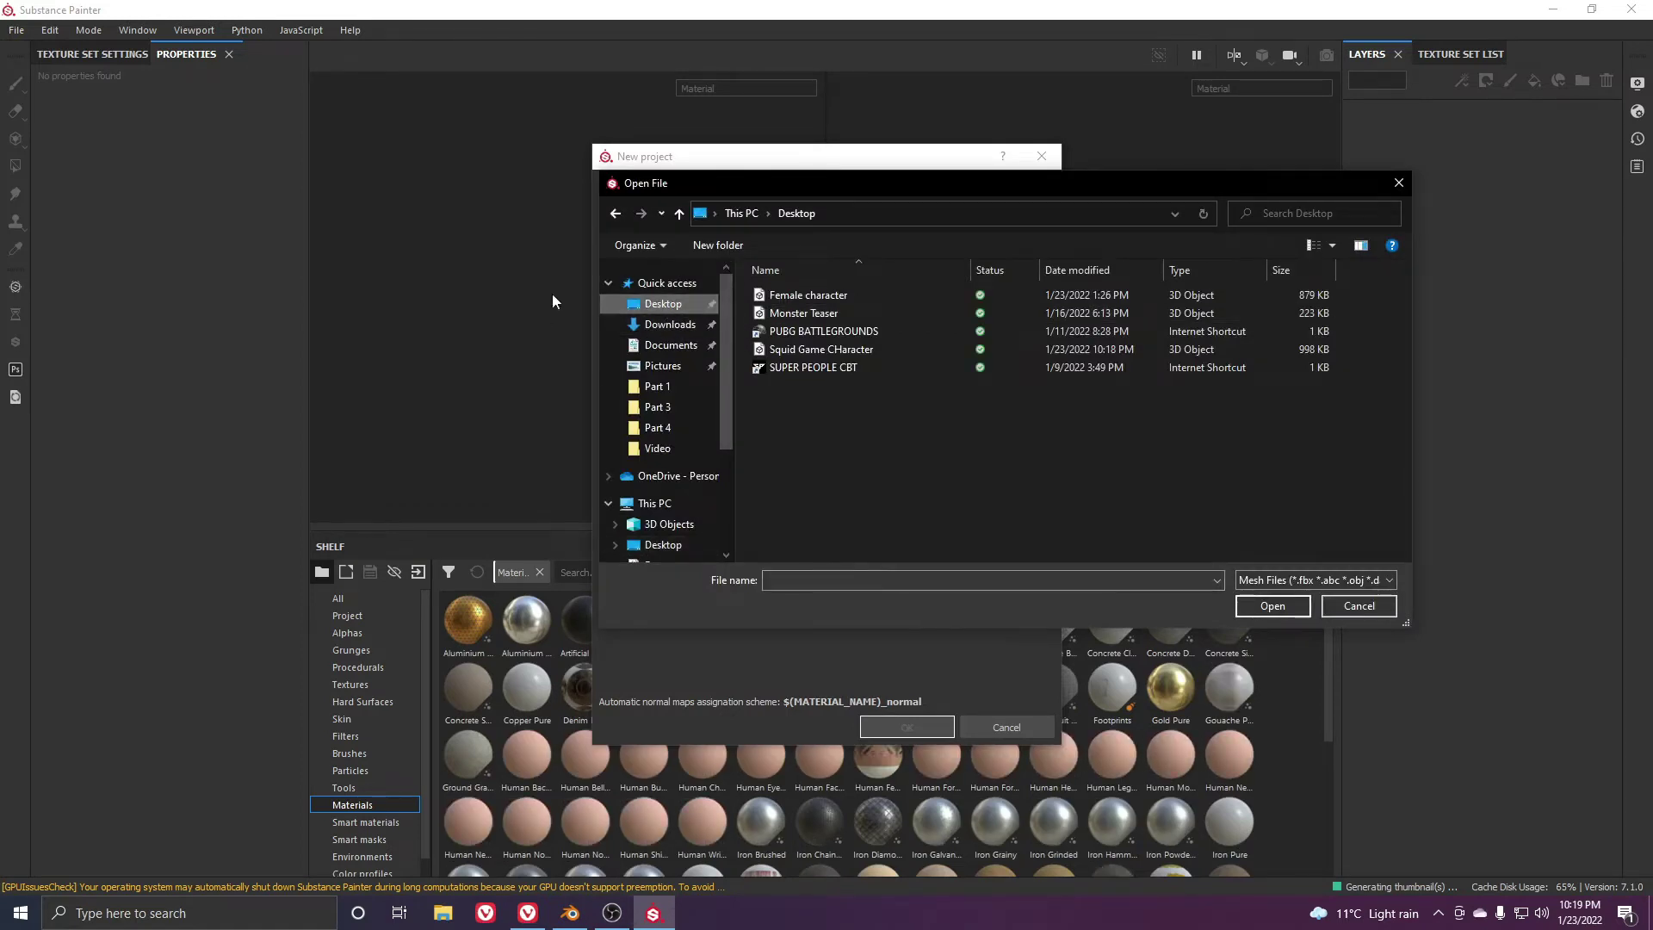
pyautogui.doubleClick(822, 357)
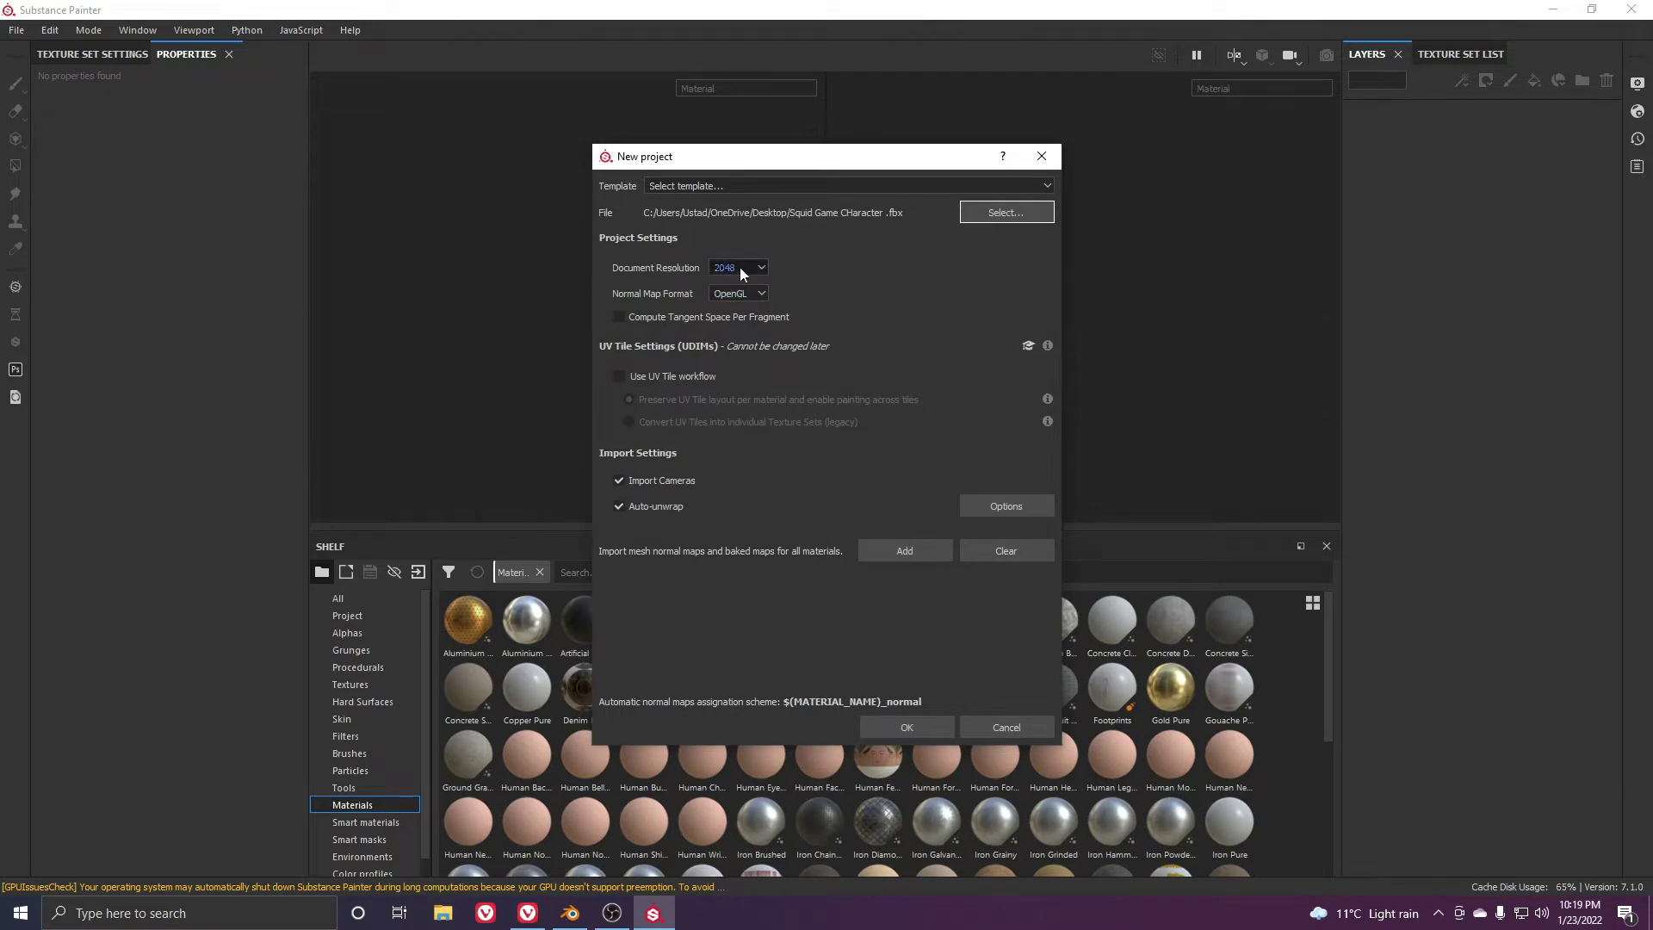
pyautogui.click(619, 506)
pyautogui.click(907, 727)
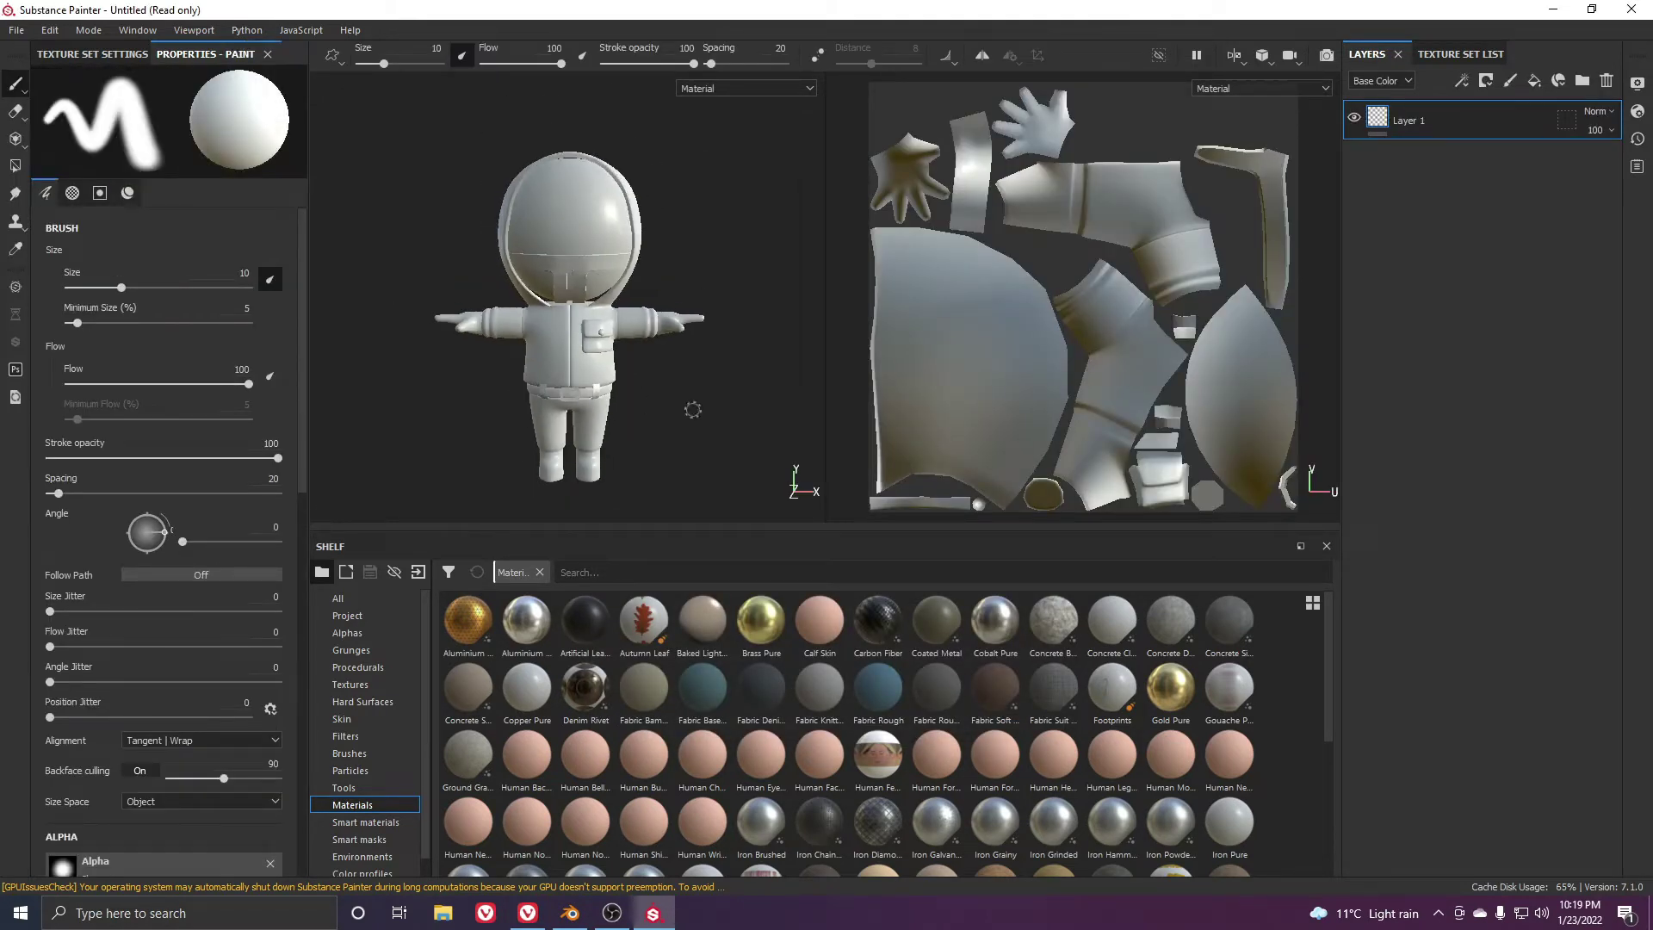
# Bake the mesh maps for the imported character and dismiss the baking report
pyautogui.keyDown('alt'); pyautogui.moveTo(476, 430); pyautogui.dragTo(735, 370); pyautogui.keyUp('alt')
pyautogui.keyDown('alt'); pyautogui.moveTo(605, 418); pyautogui.dragTo(428, 401); pyautogui.keyUp('alt')
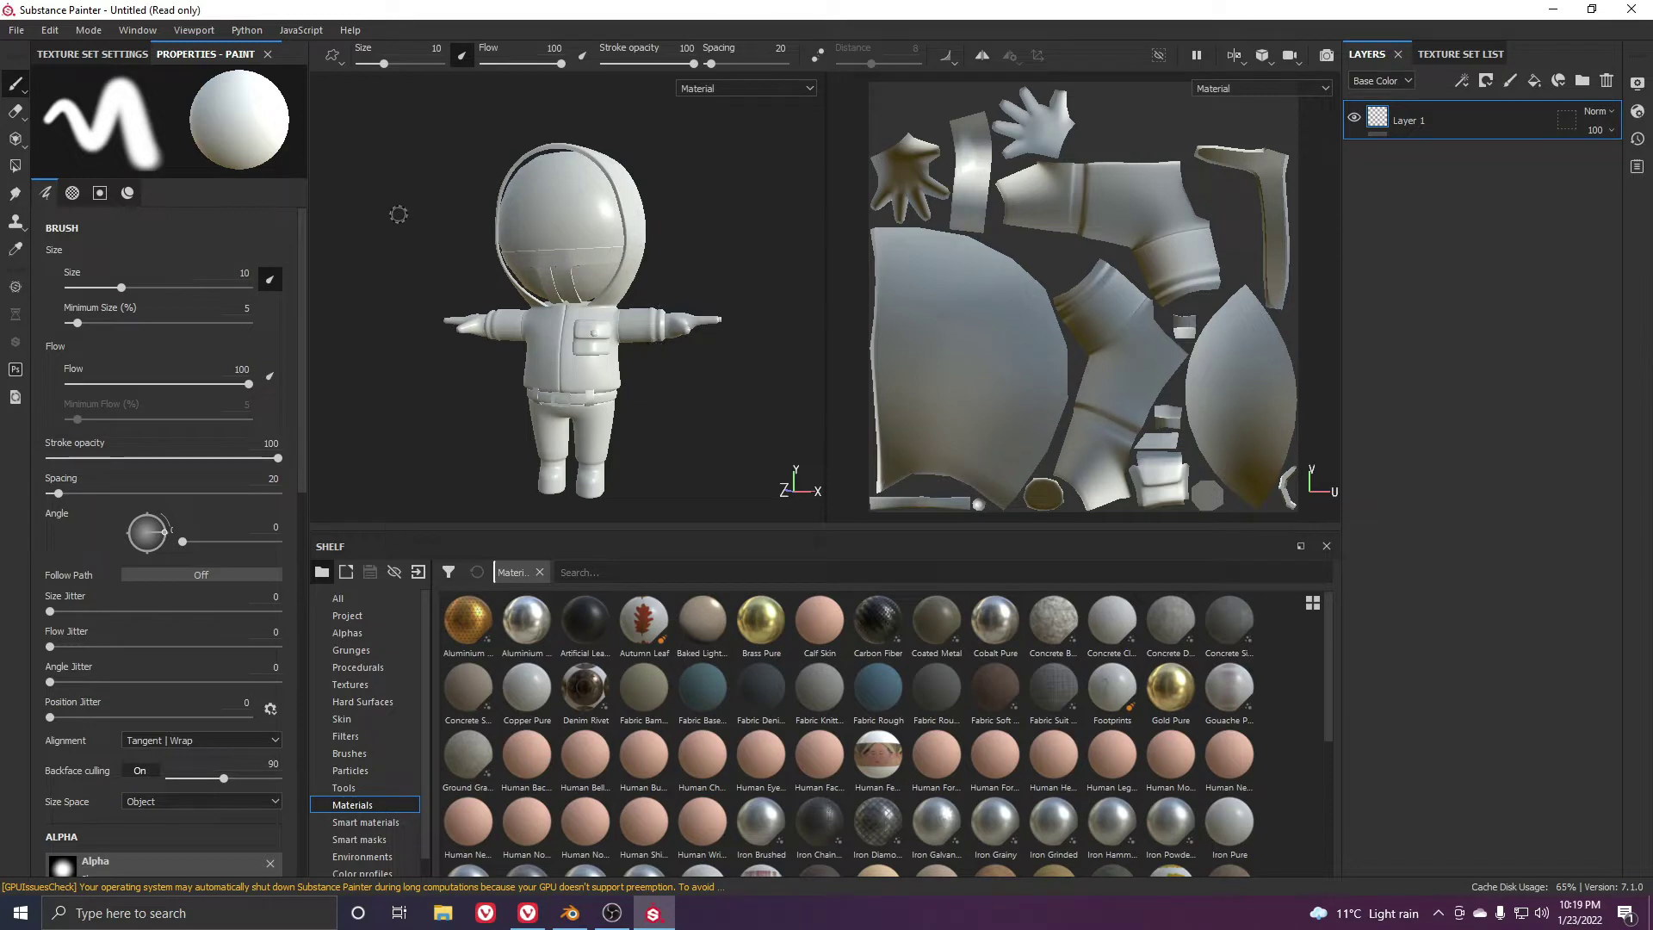
pyautogui.click(49, 31)
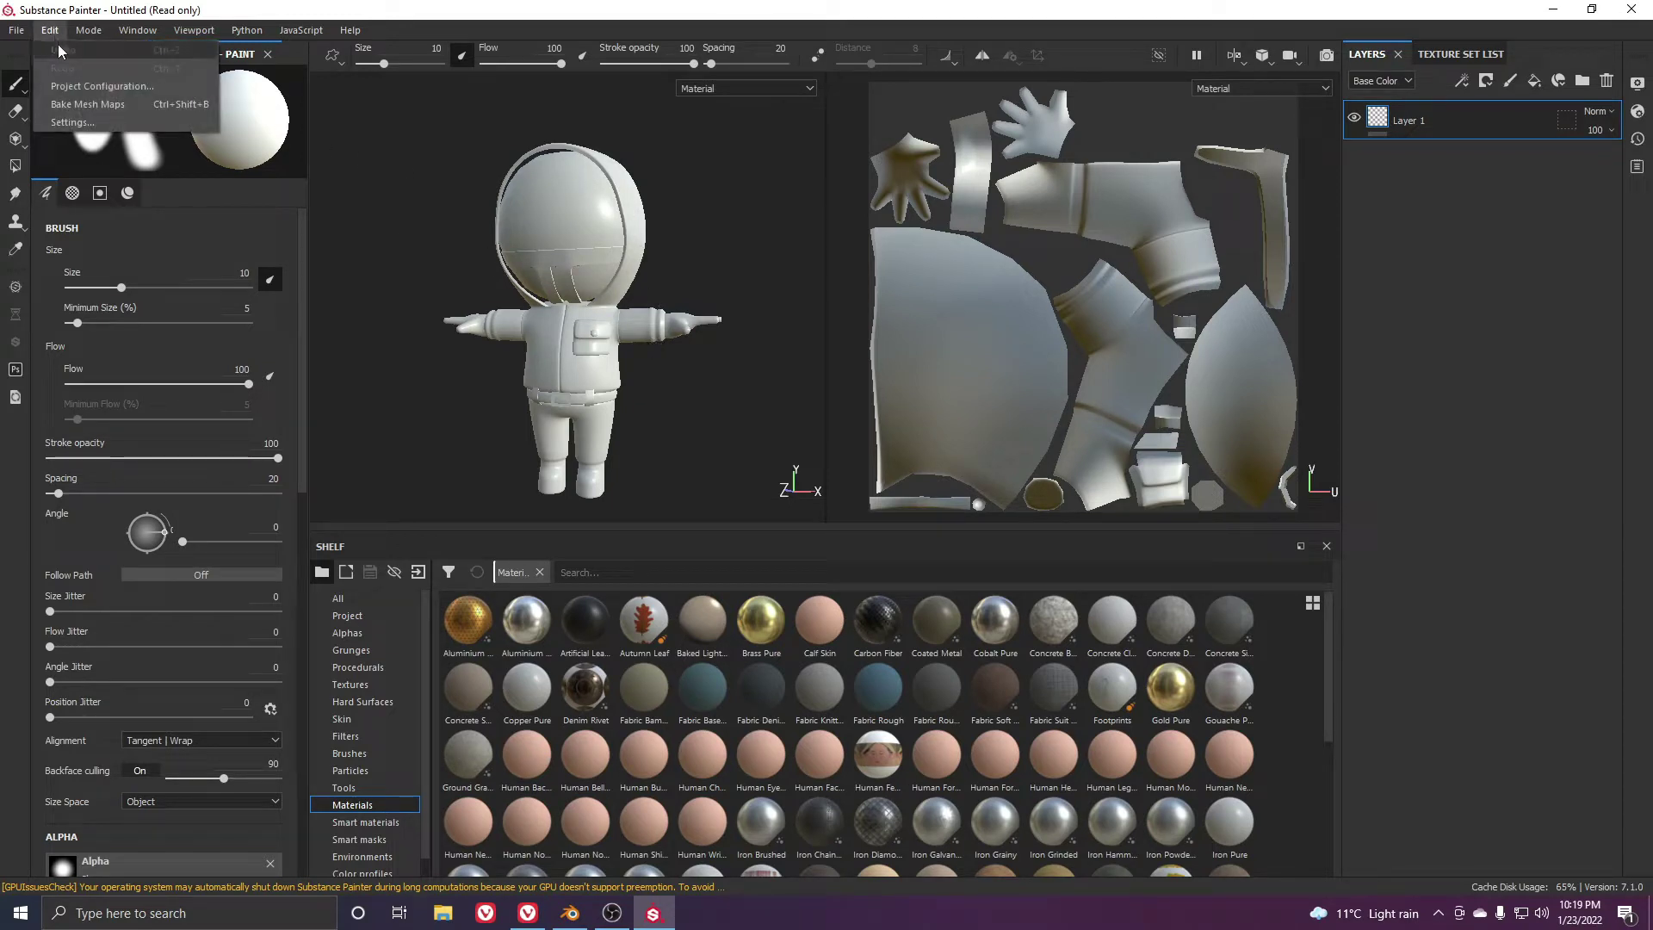
pyautogui.click(87, 104)
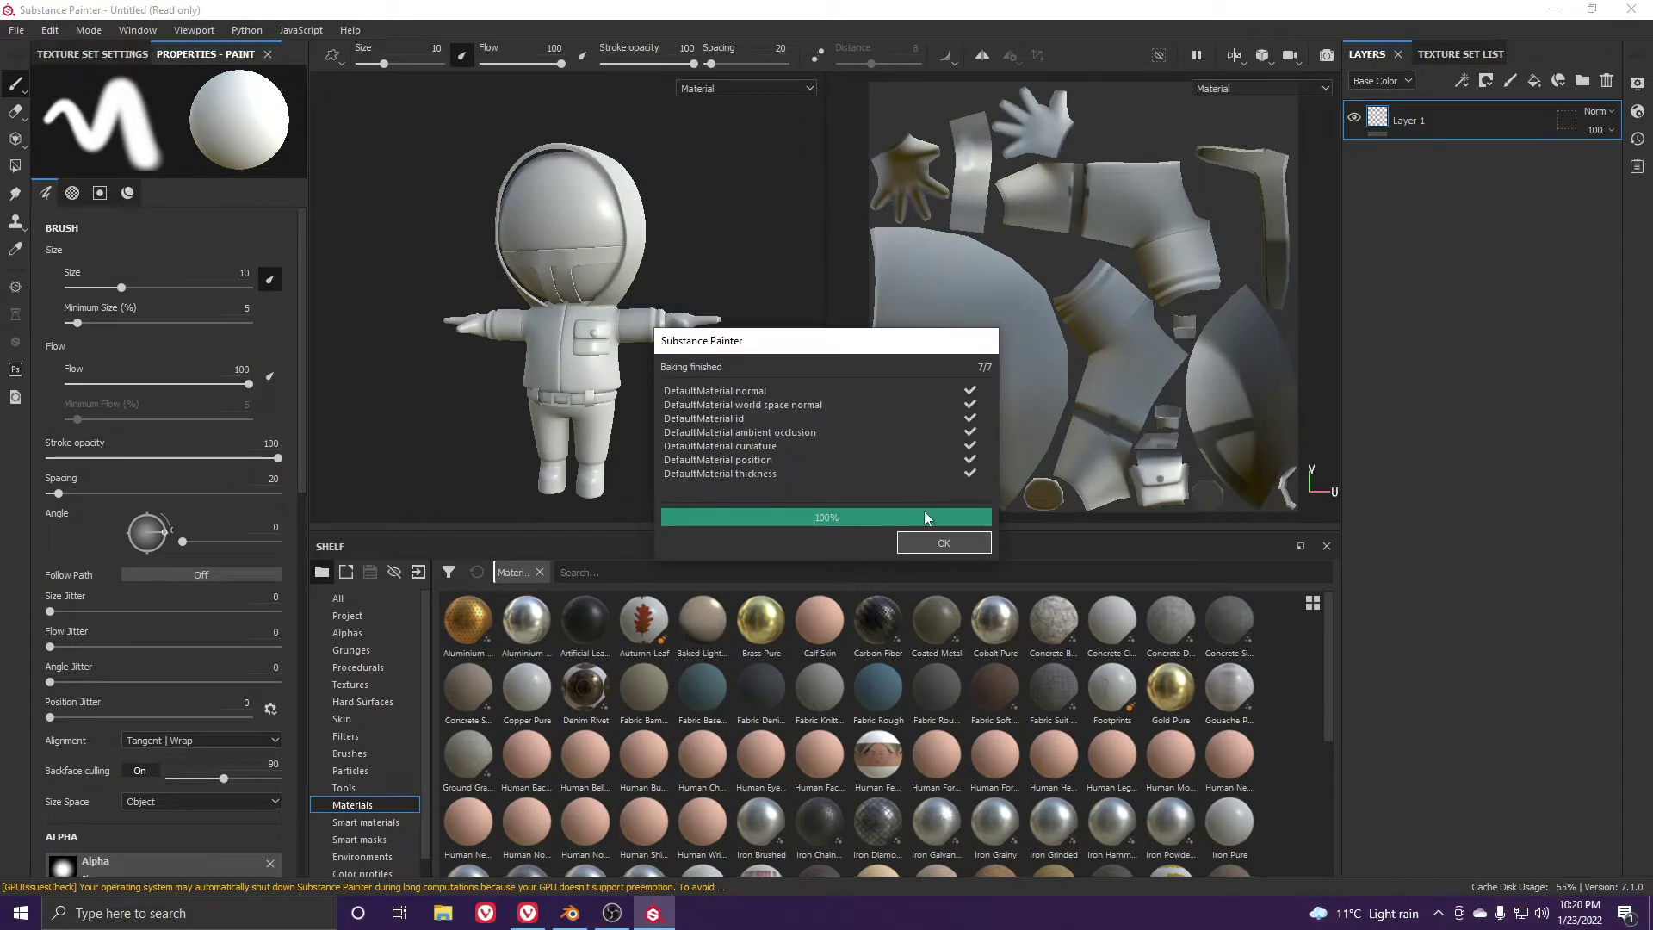
pyautogui.click(928, 544)
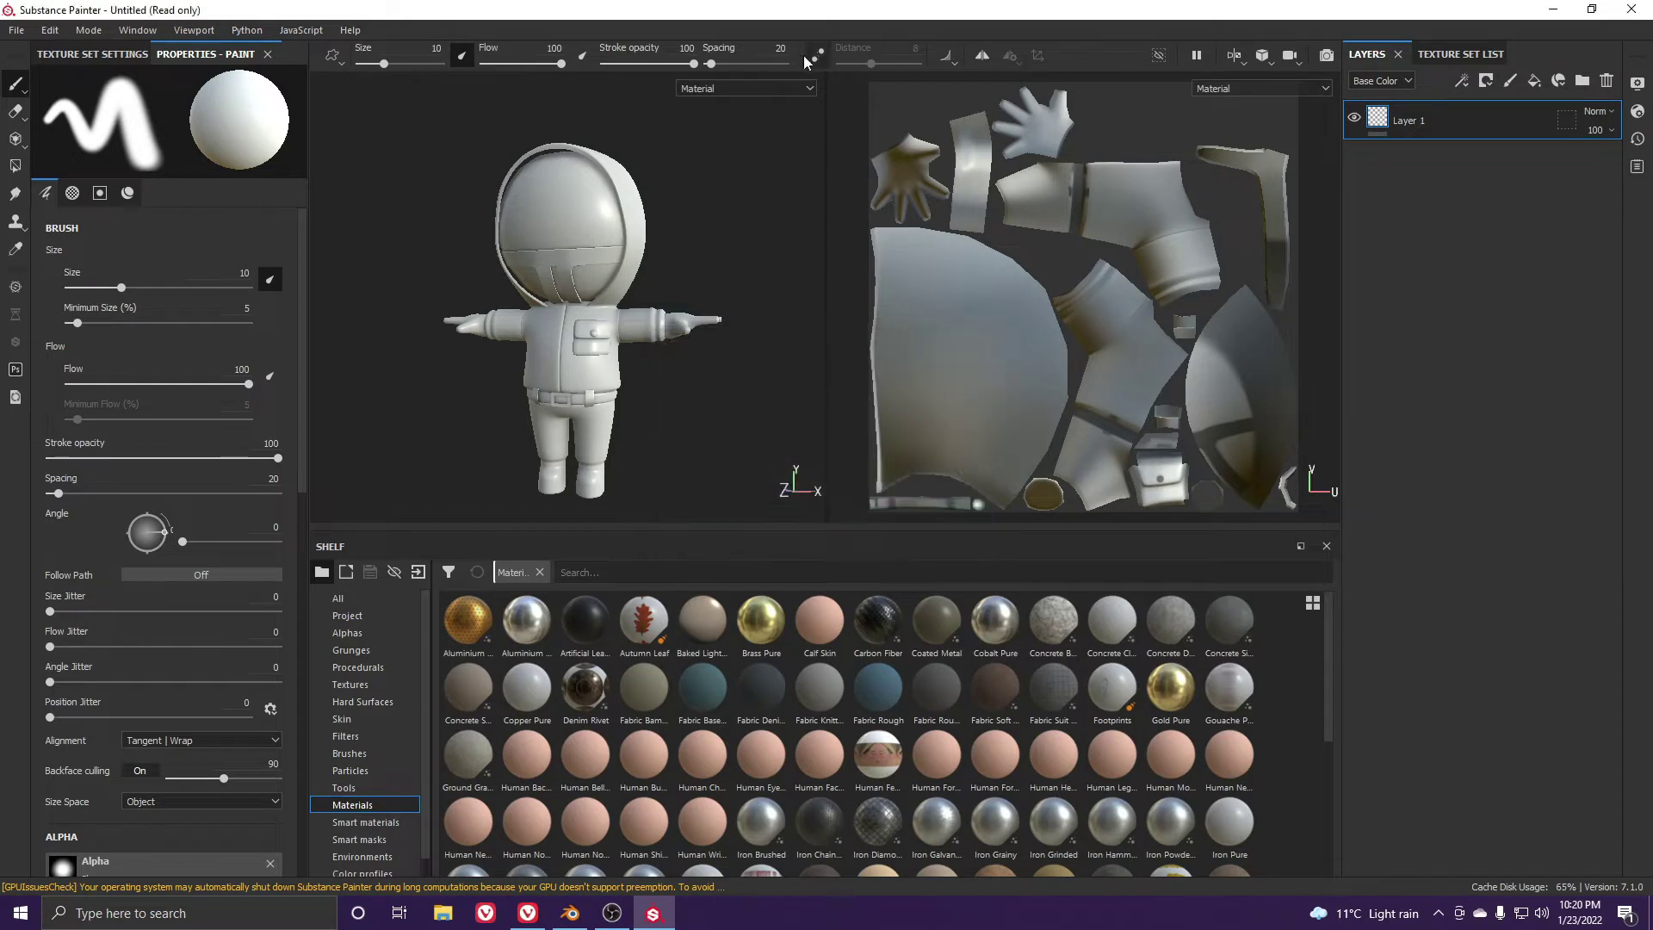
# Display the baked ambient occlusion map and examine the shading on the character from several angles, including close up at the belt
pyautogui.click(742, 88)
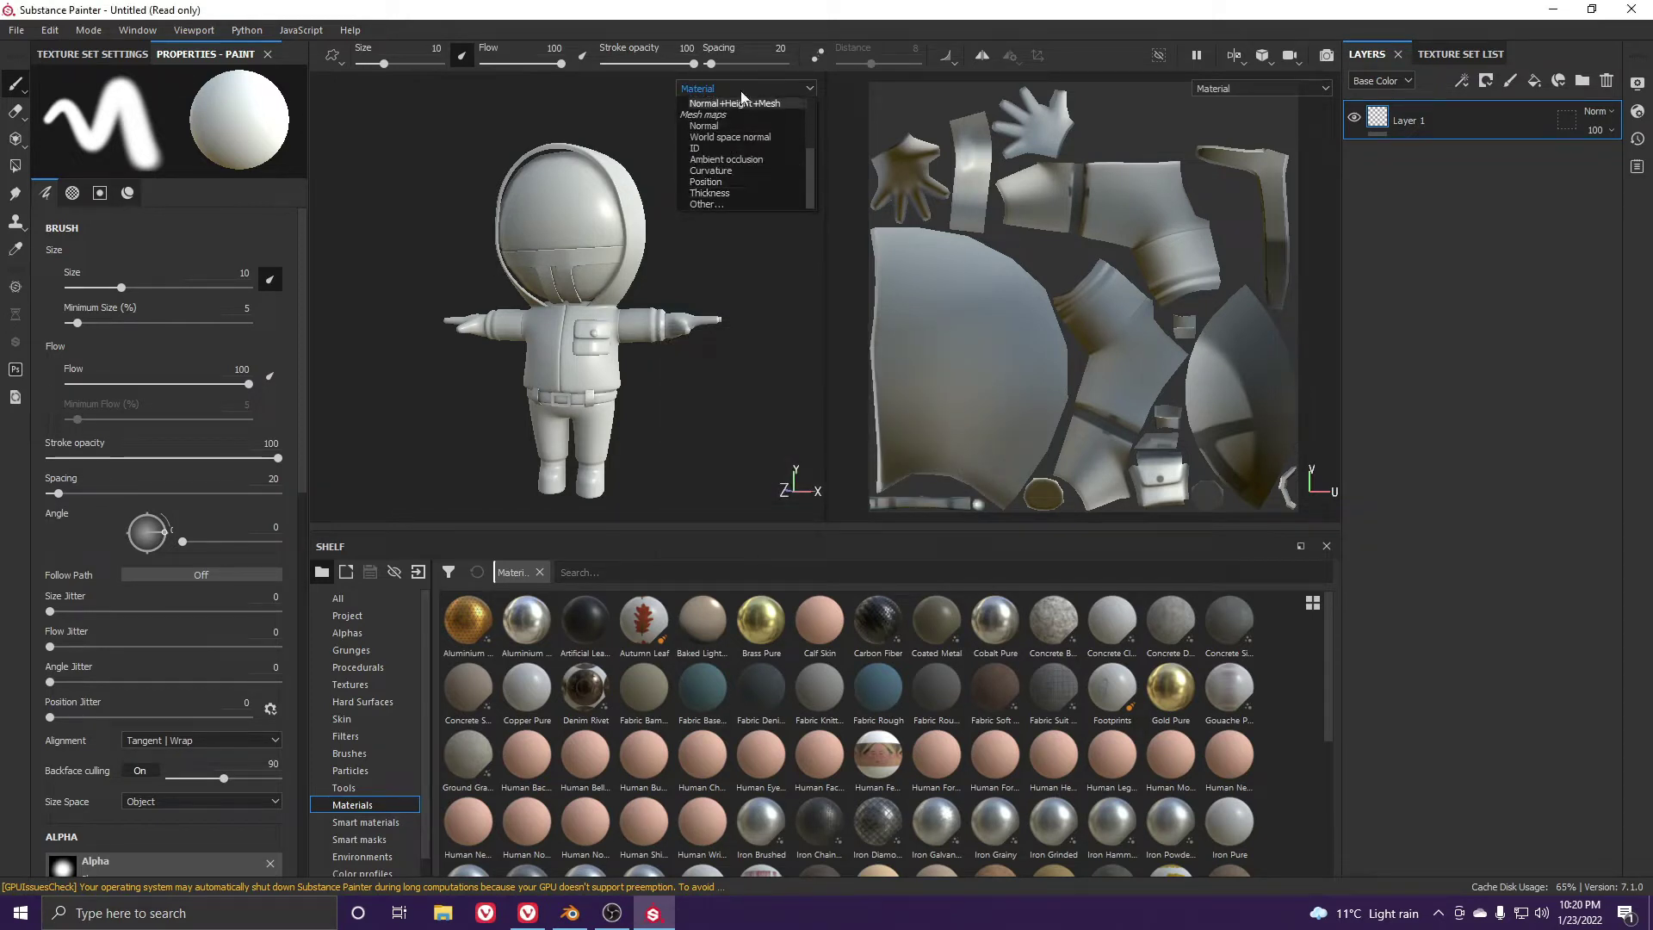
pyautogui.click(726, 159)
pyautogui.keyDown('alt'); pyautogui.moveTo(726, 164); pyautogui.dragTo(607, 422); pyautogui.keyUp('alt')
pyautogui.keyDown('alt'); pyautogui.moveTo(607, 422); pyautogui.dragTo(724, 465, button='right'); pyautogui.keyUp('alt')
pyautogui.keyDown('alt'); pyautogui.moveTo(651, 431); pyautogui.dragTo(525, 402); pyautogui.keyUp('alt')
pyautogui.keyDown('alt'); pyautogui.moveTo(654, 422); pyautogui.dragTo(812, 449, button='right'); pyautogui.keyUp('alt')
pyautogui.keyDown('alt'); pyautogui.moveTo(485, 395); pyautogui.dragTo(276, 376); pyautogui.keyUp('alt')
pyautogui.keyDown('alt'); pyautogui.moveTo(583, 338); pyautogui.dragTo(490, 332); pyautogui.keyUp('alt')
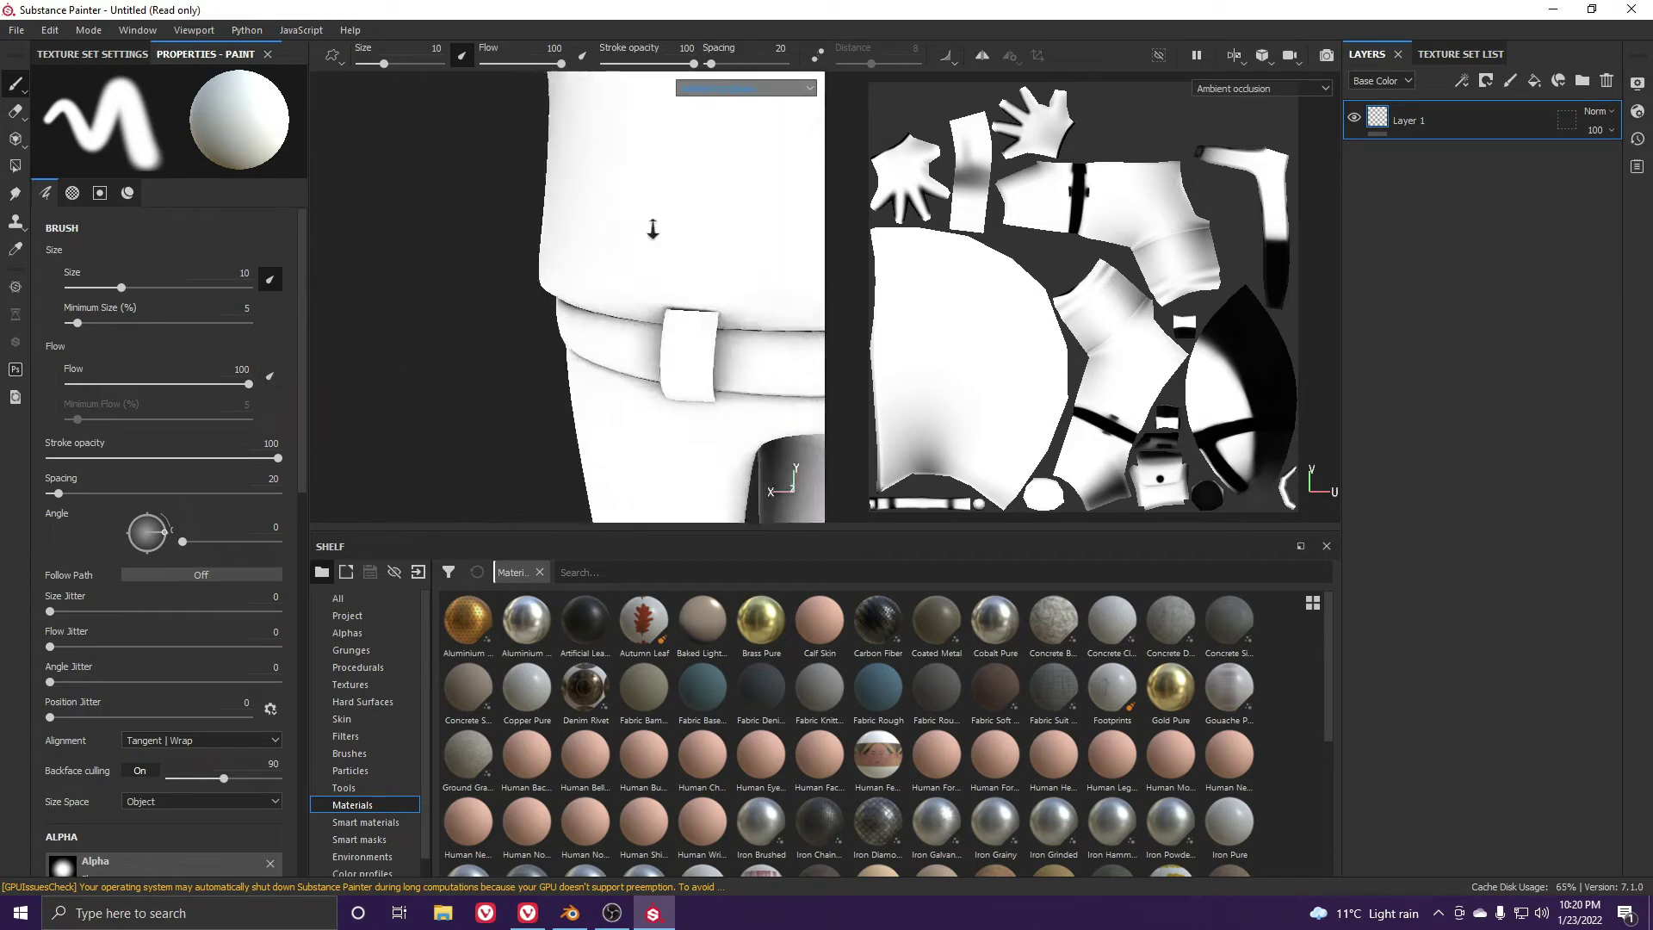
pyautogui.keyDown('alt'); pyautogui.moveTo(653, 229); pyautogui.dragTo(561, 365, button='right'); pyautogui.keyUp('alt')
pyautogui.keyDown('alt'); pyautogui.moveTo(561, 365); pyautogui.dragTo(742, 373); pyautogui.keyUp('alt')
pyautogui.keyDown('alt'); pyautogui.moveTo(620, 362); pyautogui.dragTo(708, 356); pyautogui.keyUp('alt')
pyautogui.keyDown('alt'); pyautogui.moveTo(709, 356); pyautogui.dragTo(452, 362, button='right'); pyautogui.keyUp('alt')
pyautogui.keyDown('alt'); pyautogui.moveTo(655, 387); pyautogui.dragTo(732, 440); pyautogui.keyUp('alt')
pyautogui.keyDown('alt'); pyautogui.moveTo(737, 439); pyautogui.dragTo(751, 419, button='middle'); pyautogui.keyUp('alt')
pyautogui.keyDown('alt'); pyautogui.moveTo(750, 418); pyautogui.dragTo(698, 366); pyautogui.keyUp('alt')
pyautogui.keyDown('alt'); pyautogui.moveTo(543, 319); pyautogui.dragTo(638, 377, button='right'); pyautogui.keyUp('alt')
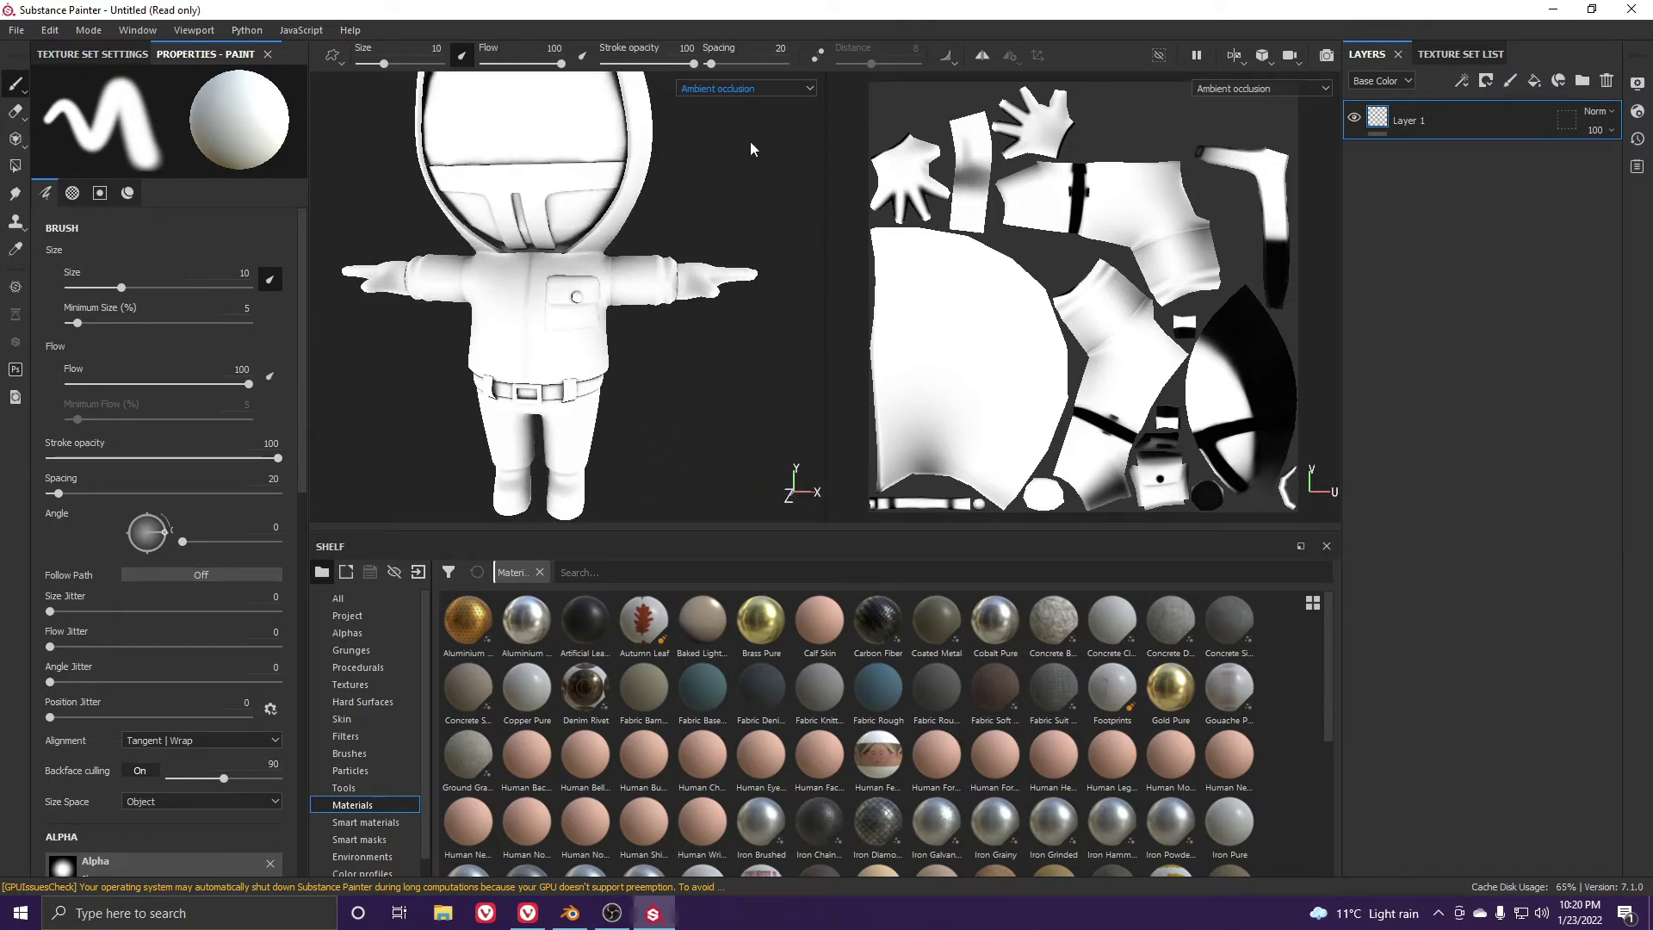
# Check the baked Normal map, return the viewports to the Material display and shrink the shelf to give them more height
pyautogui.click(746, 88)
pyautogui.click(710, 206)
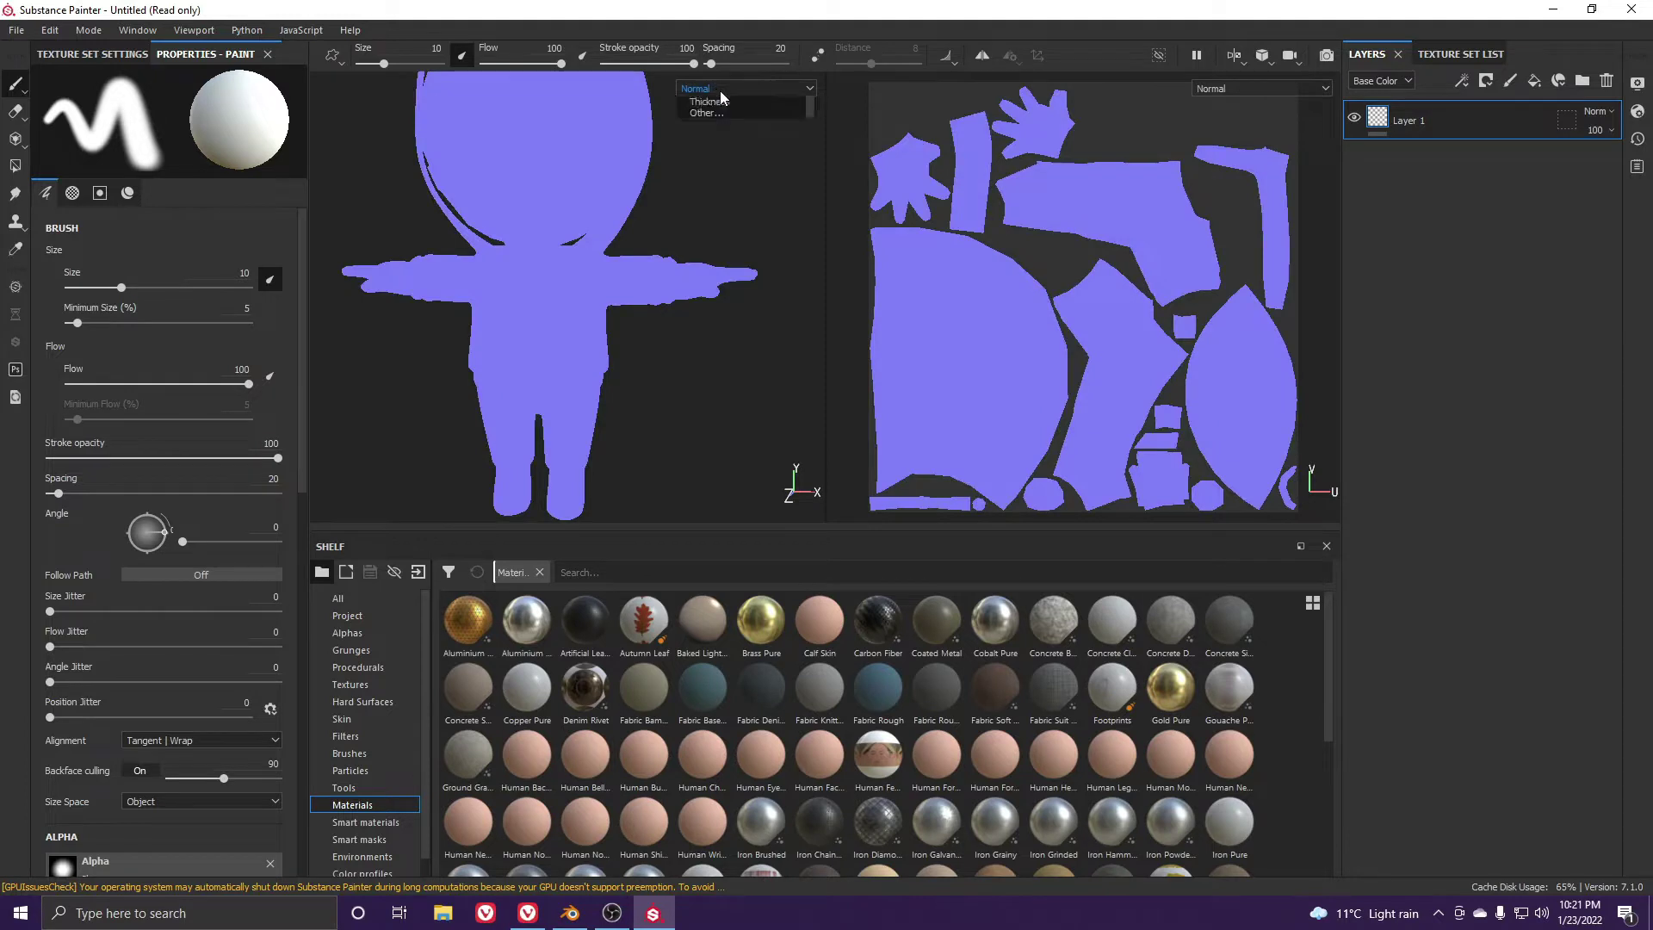
pyautogui.click(745, 87)
pyautogui.click(724, 112)
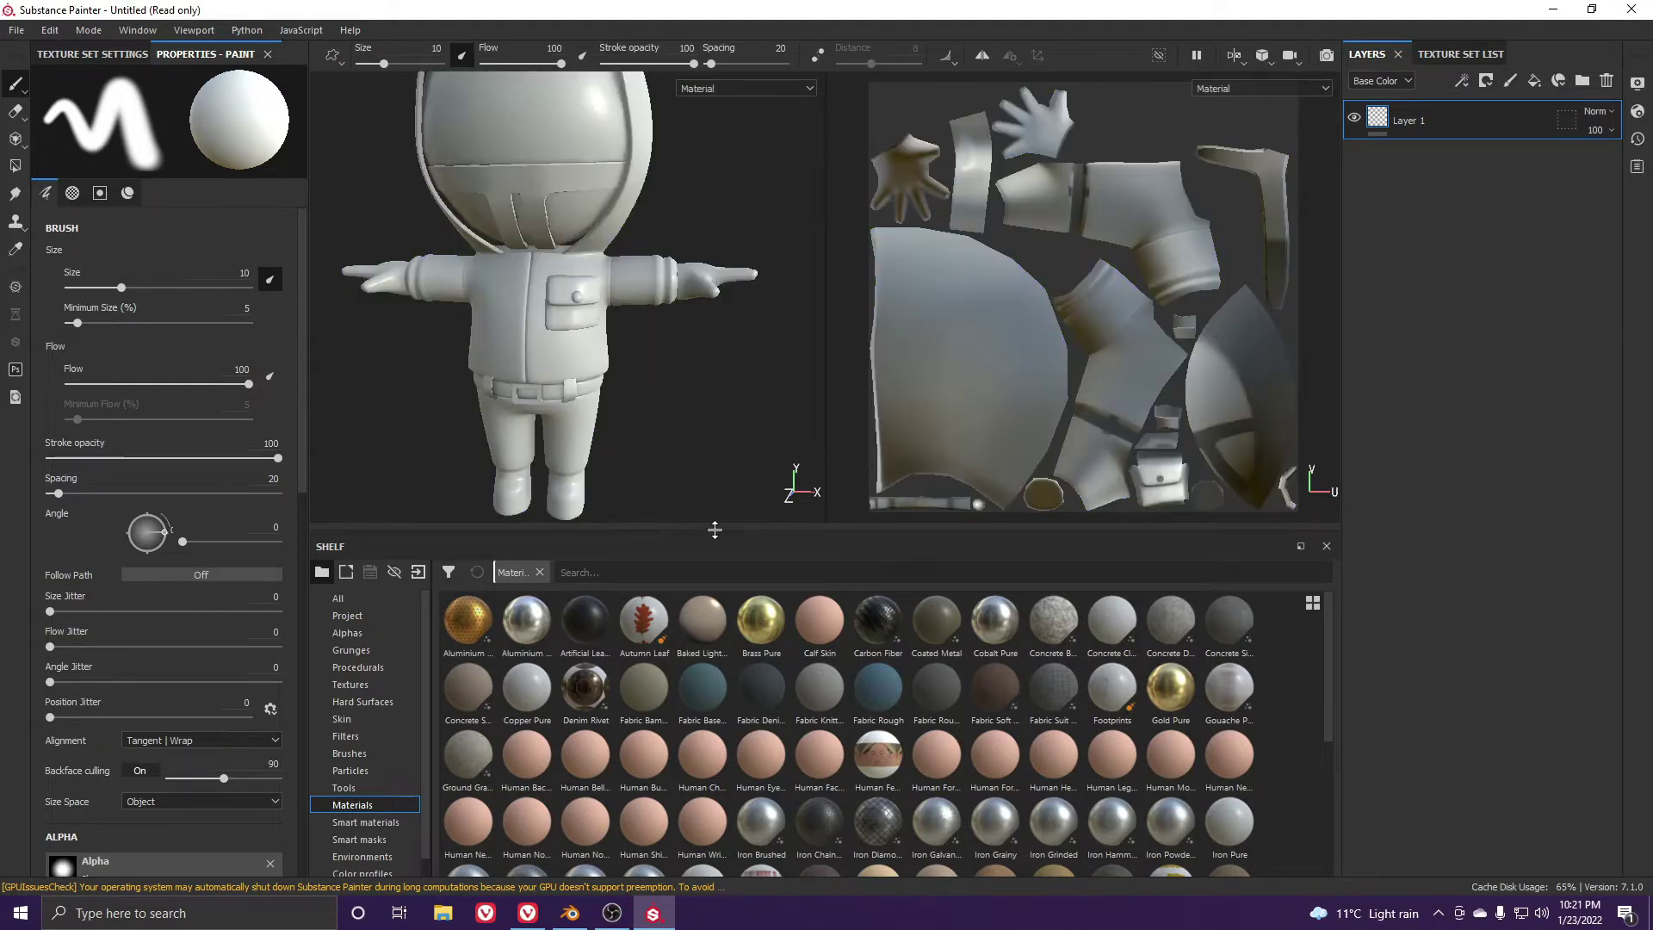
pyautogui.moveTo(689, 531); pyautogui.dragTo(676, 689)
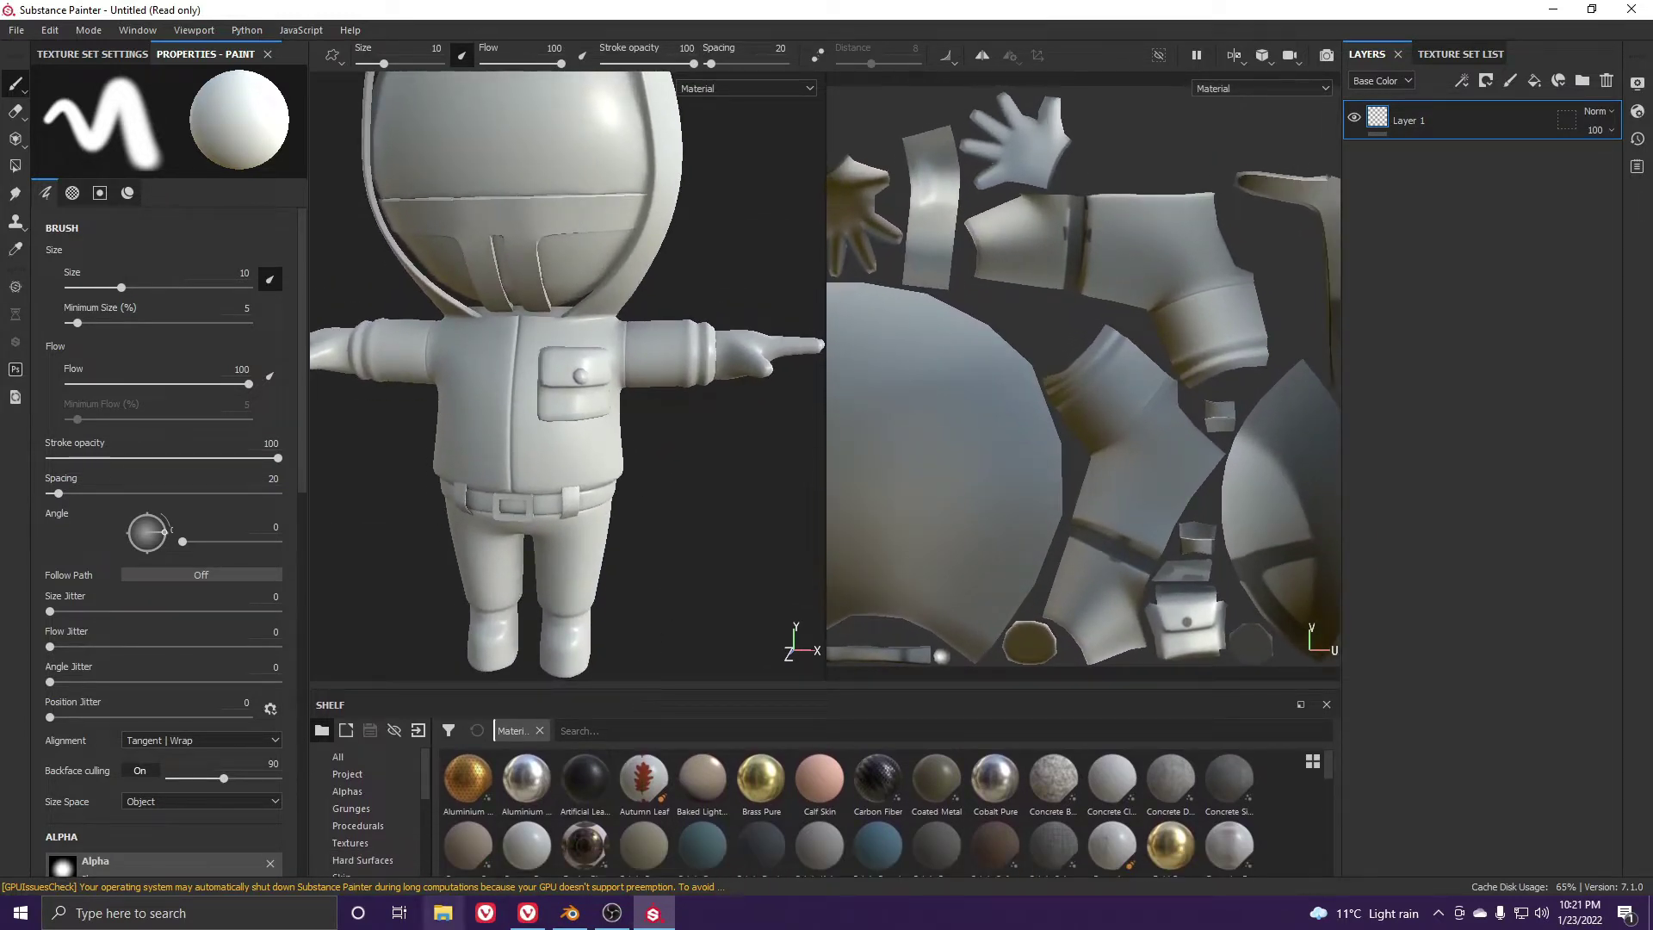
# Open the Squid Game character reference image in Photos and examine the mask, suit and belt colours up close
pyautogui.click(442, 913)
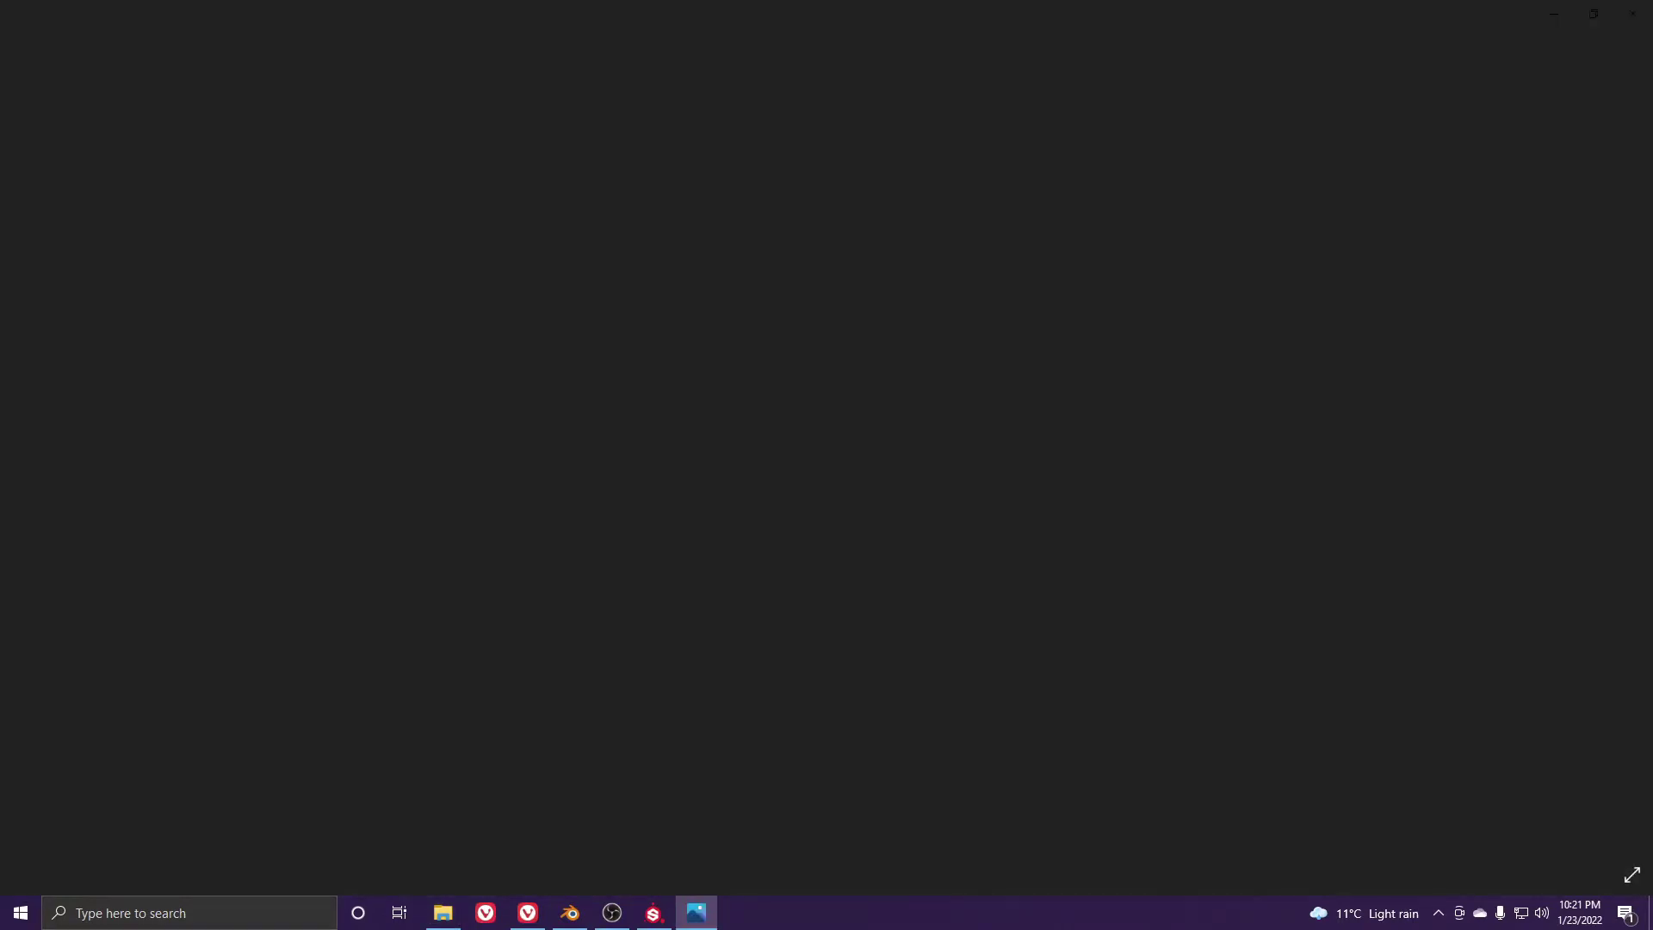
pyautogui.scroll(2, 882, 553)
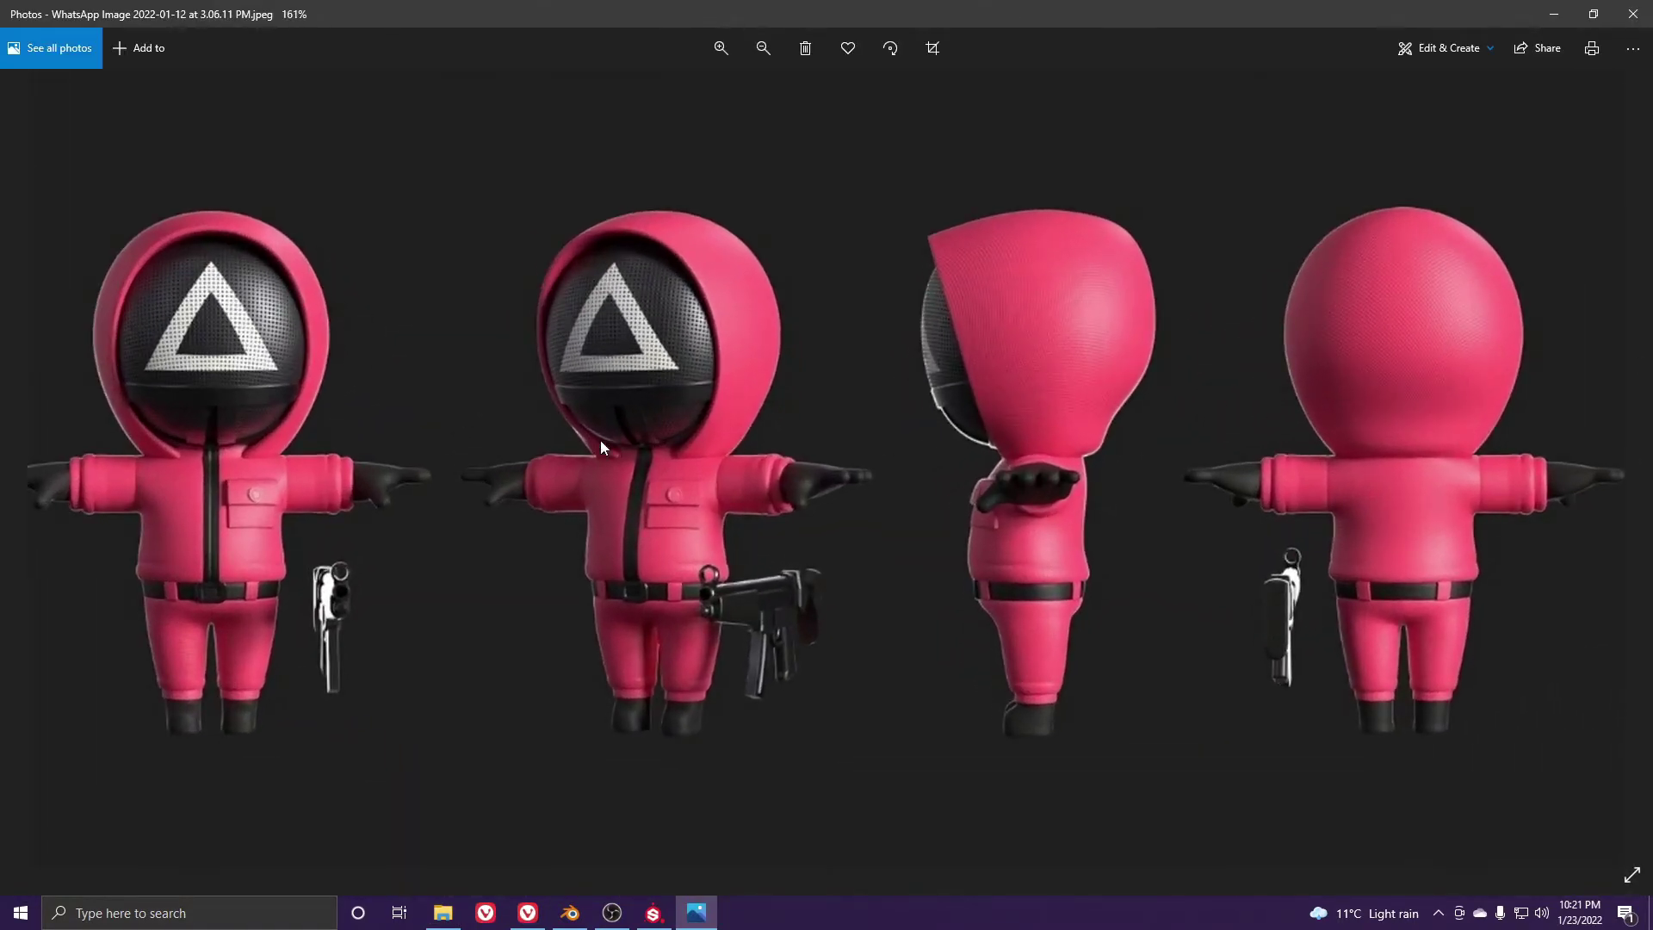
pyautogui.scroll(2, 429, 499)
pyautogui.moveTo(425, 478); pyautogui.dragTo(855, 469)
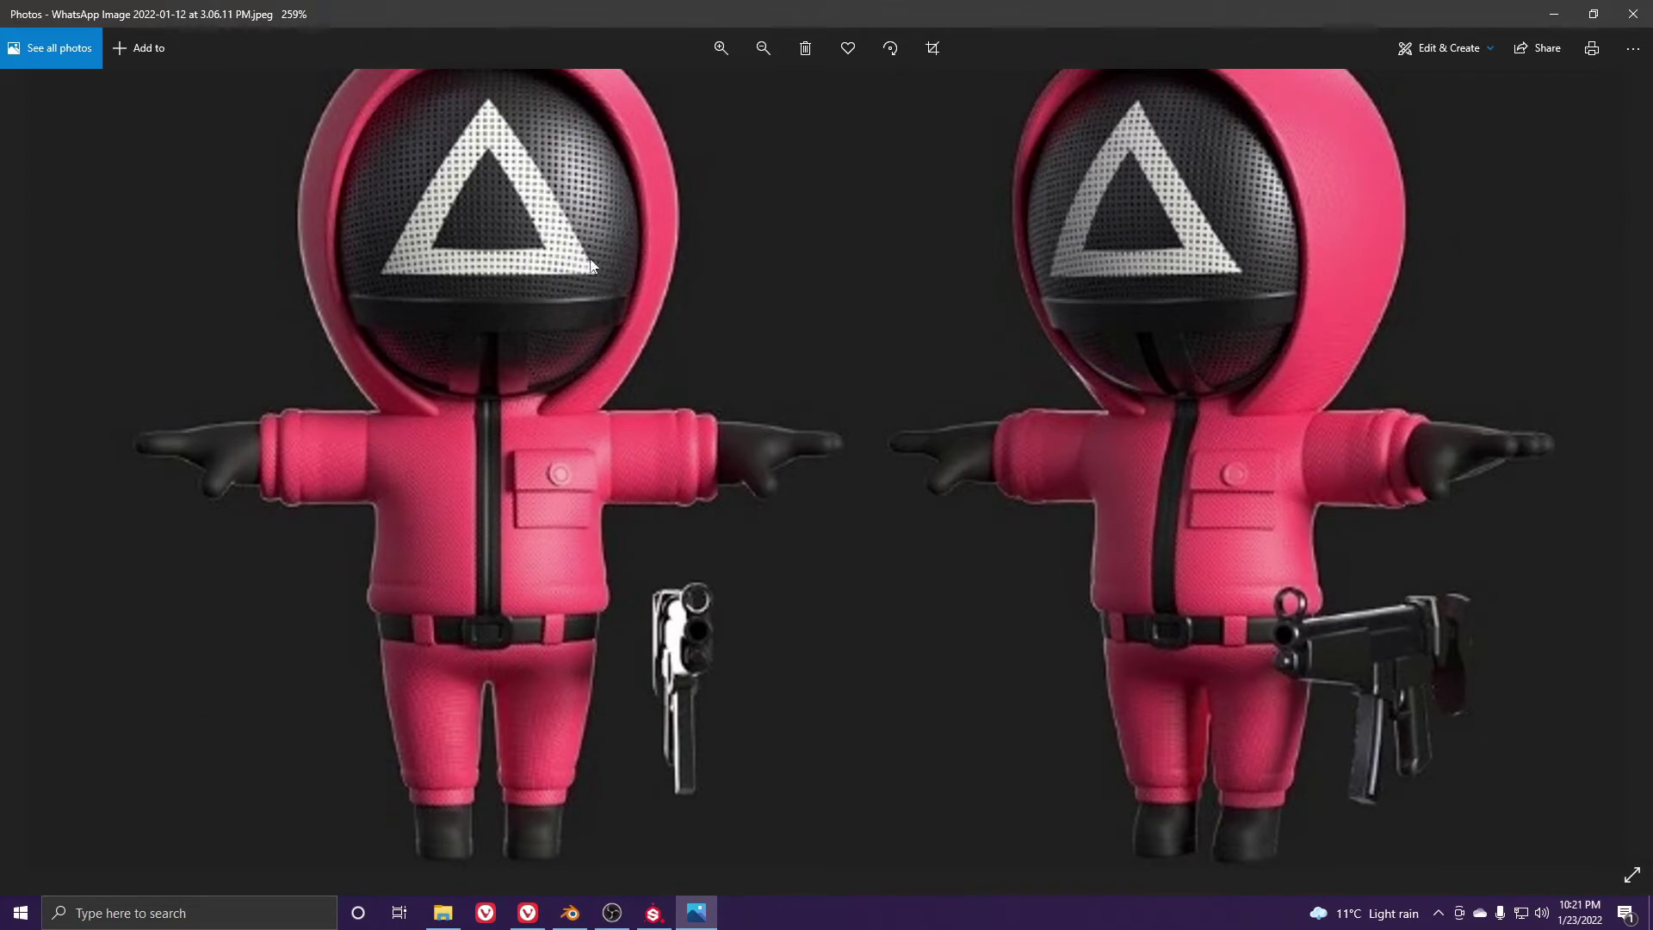
pyautogui.moveTo(613, 327); pyautogui.dragTo(622, 354)
pyautogui.scroll(-1, 624, 354)
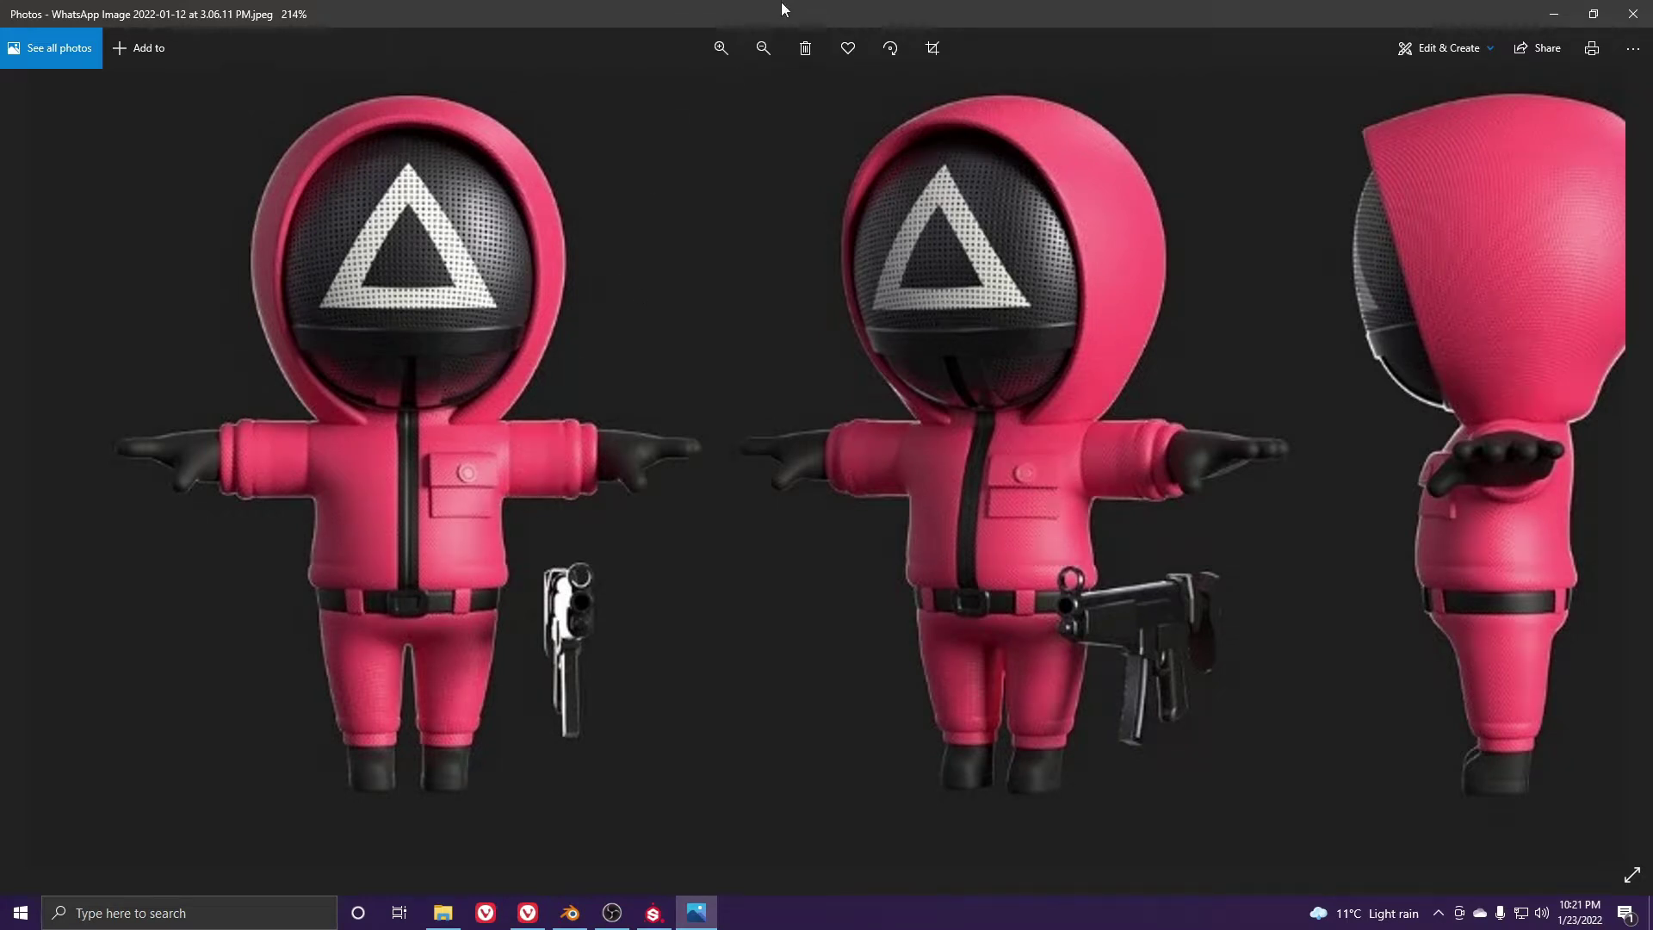
# Move the Photos window with the reference image off the main screen, leaving Substance Painter unobstructed
pyautogui.moveTo(782, 7); pyautogui.dragTo(736, 41)
pyautogui.click(976, 44)
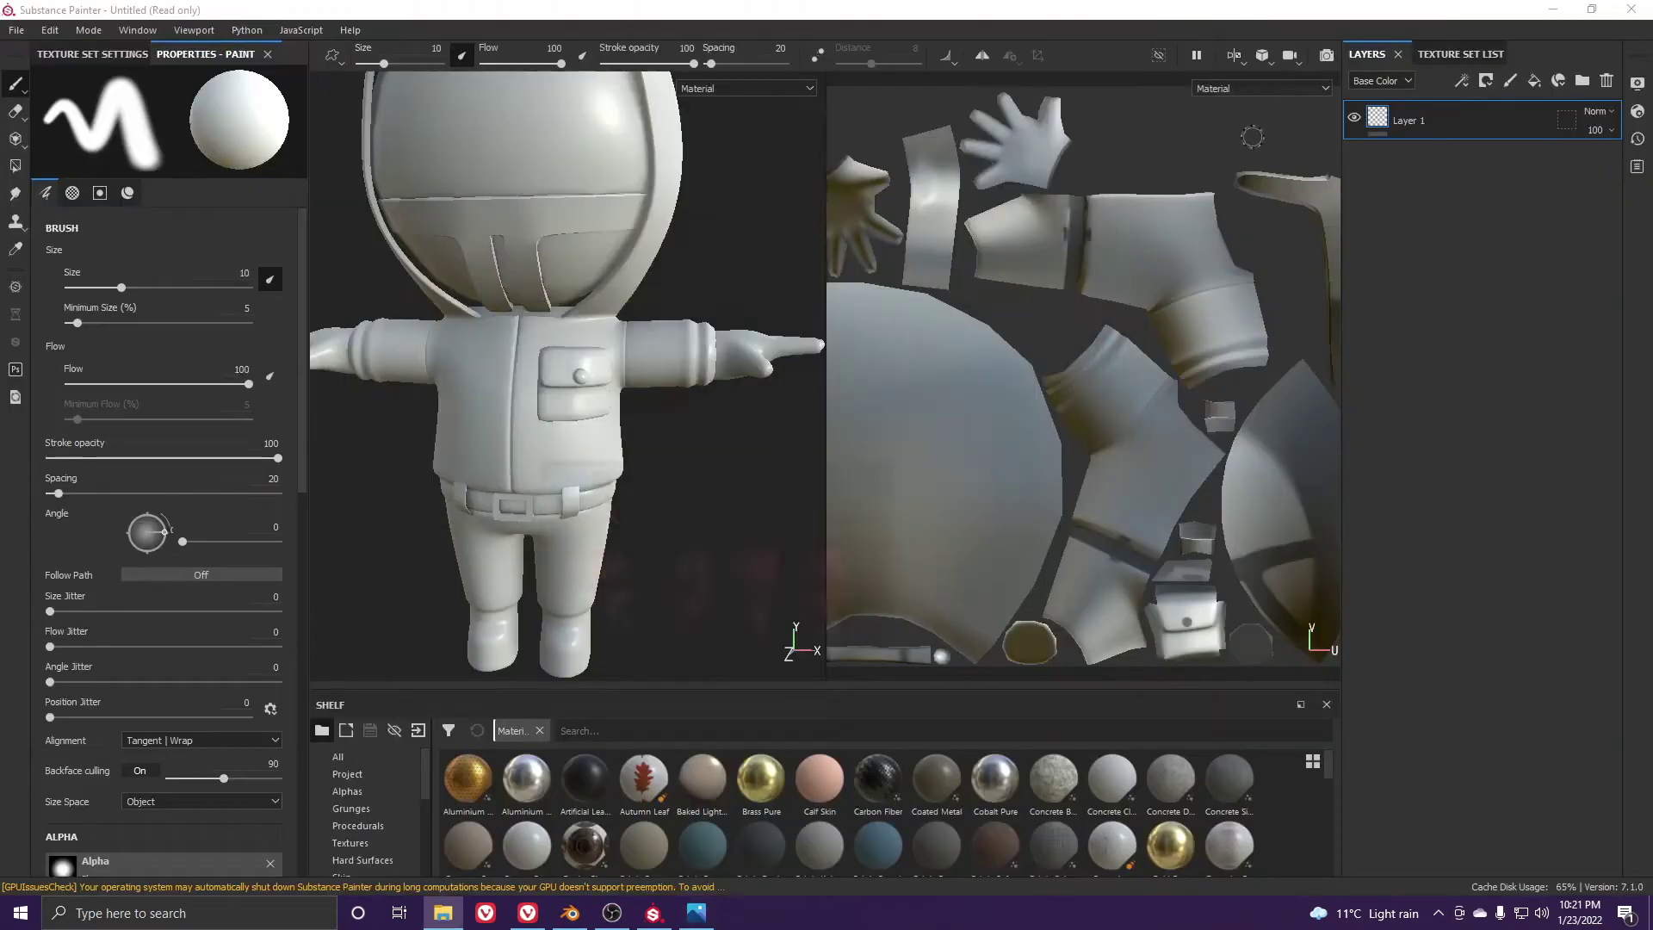
pyautogui.click(695, 913)
pyautogui.moveTo(889, 58); pyautogui.dragTo(1652, 284)
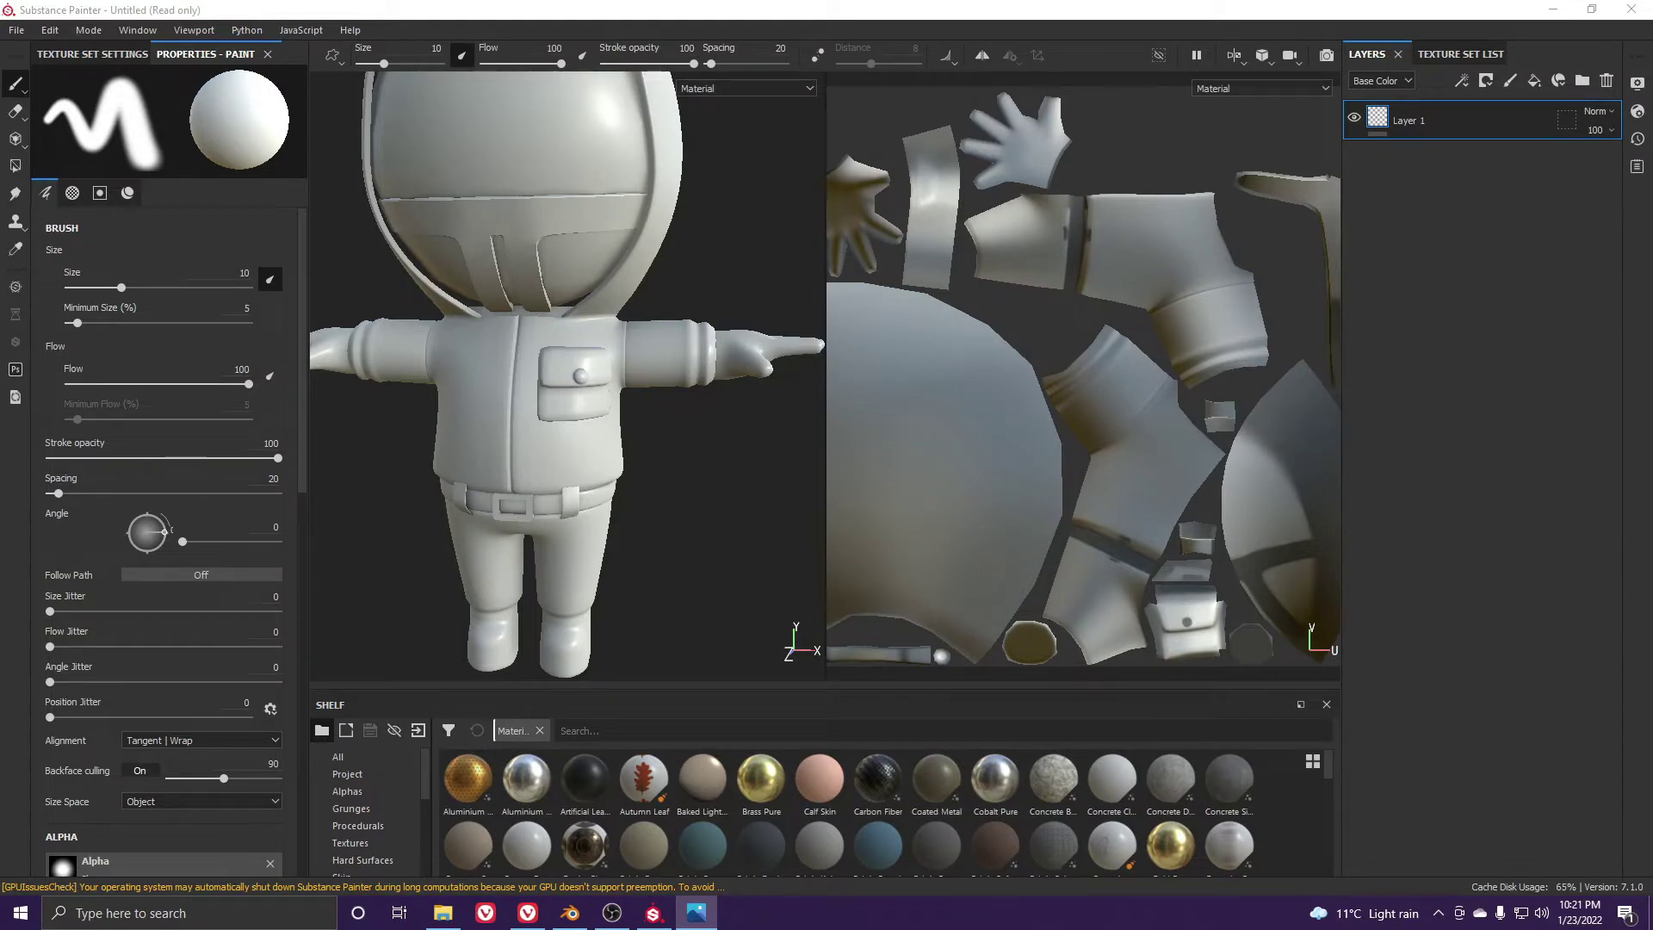
# Delete Layer 1 and add four folders to the empty layer stack
pyautogui.click(1522, 129)
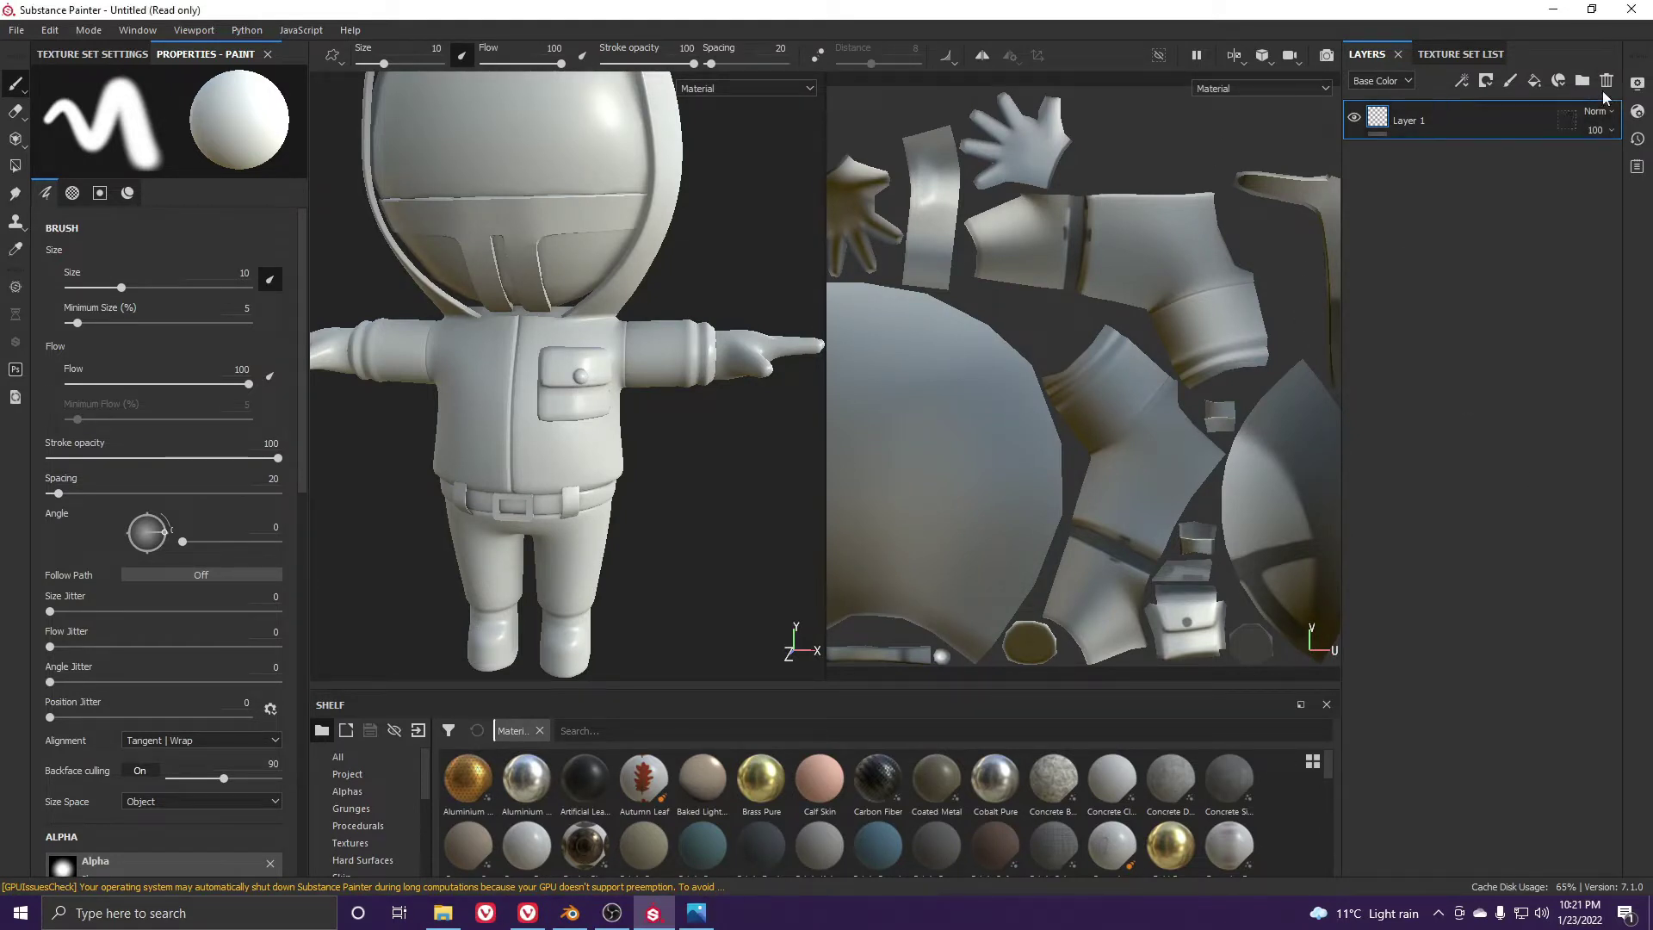
pyautogui.click(1605, 80)
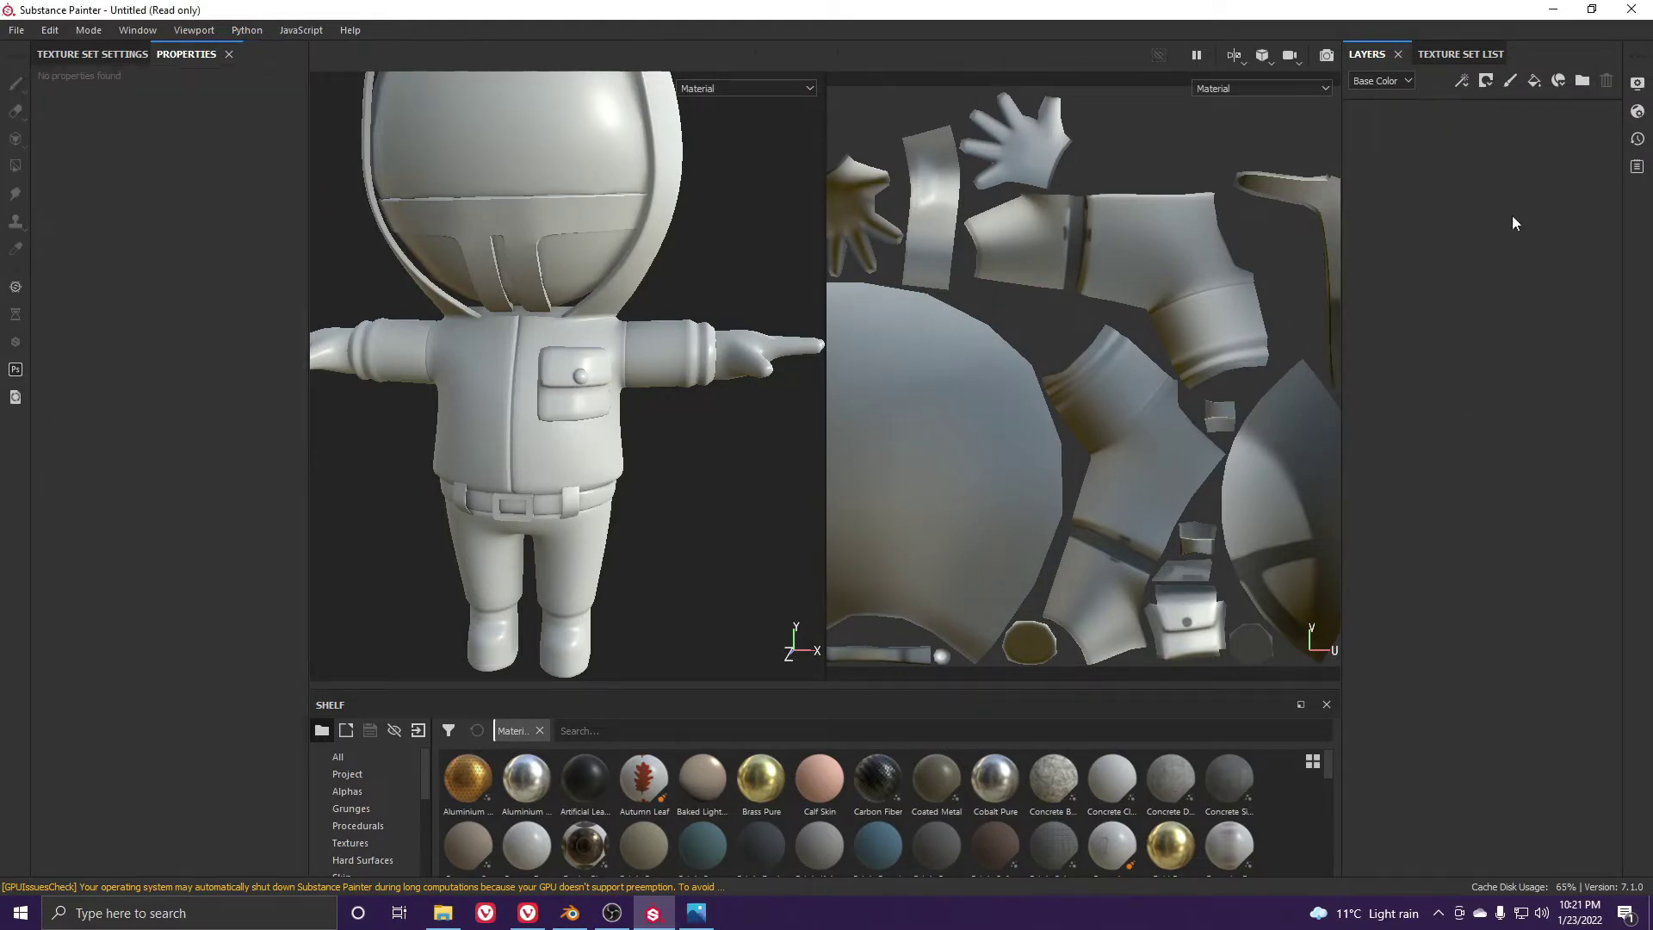
pyautogui.click(1581, 83)
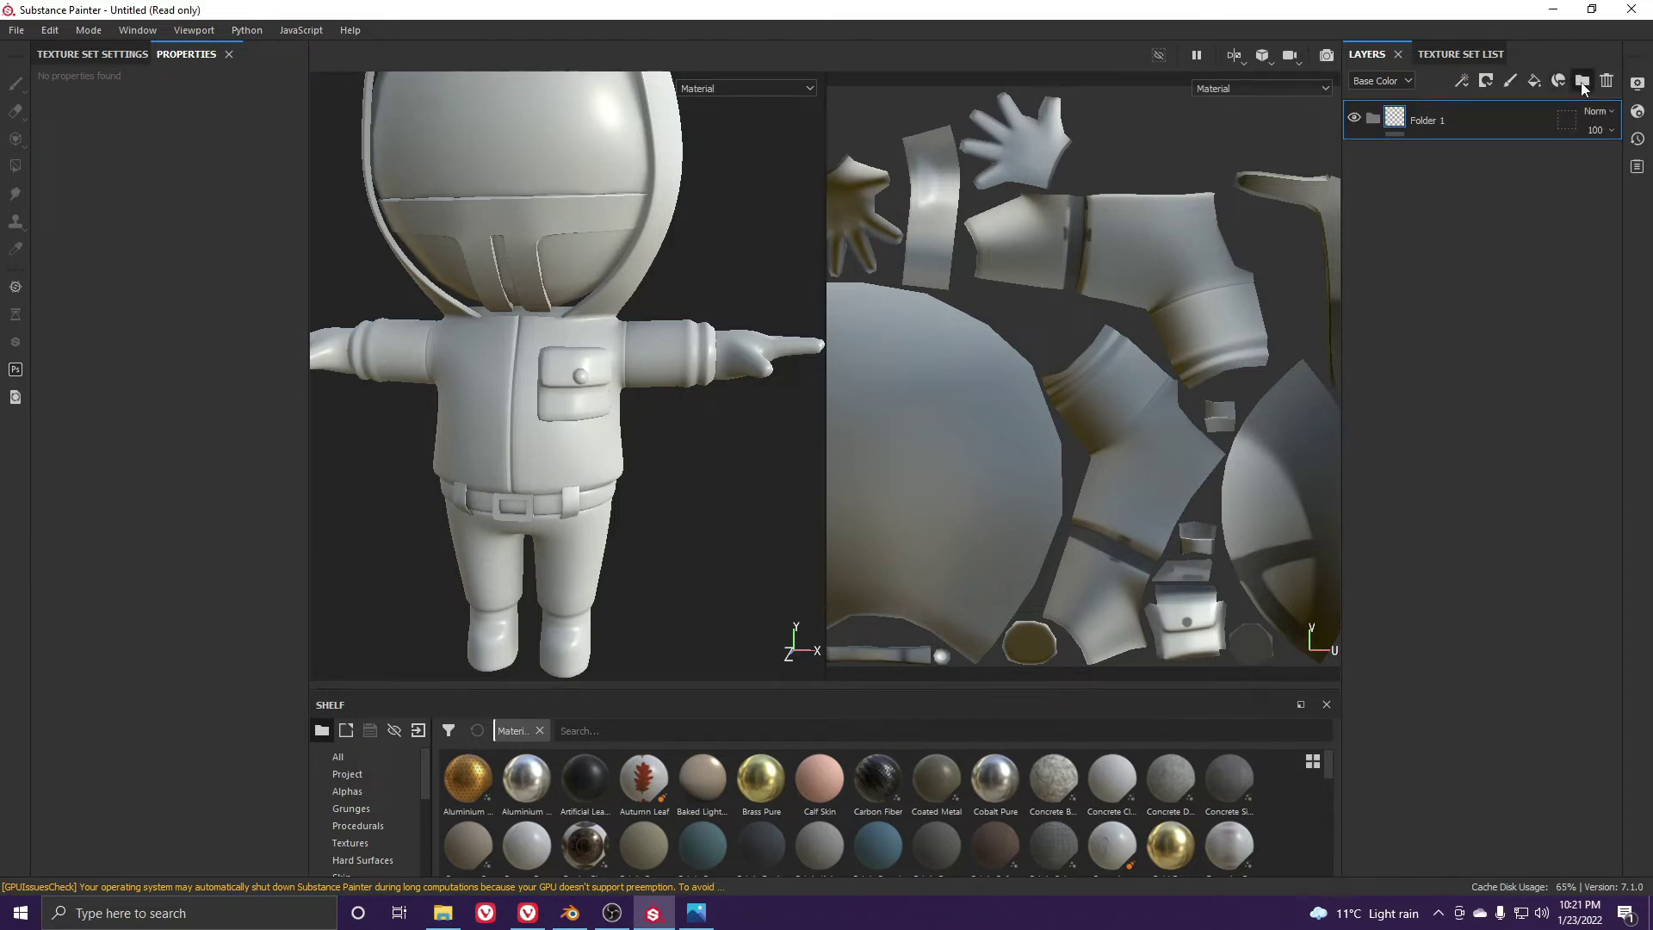
pyautogui.click(1581, 84)
pyautogui.click(1582, 83)
pyautogui.click(1582, 83)
# Rename Folder 1 as pink and Folder 2 as mask
pyautogui.click(1436, 239)
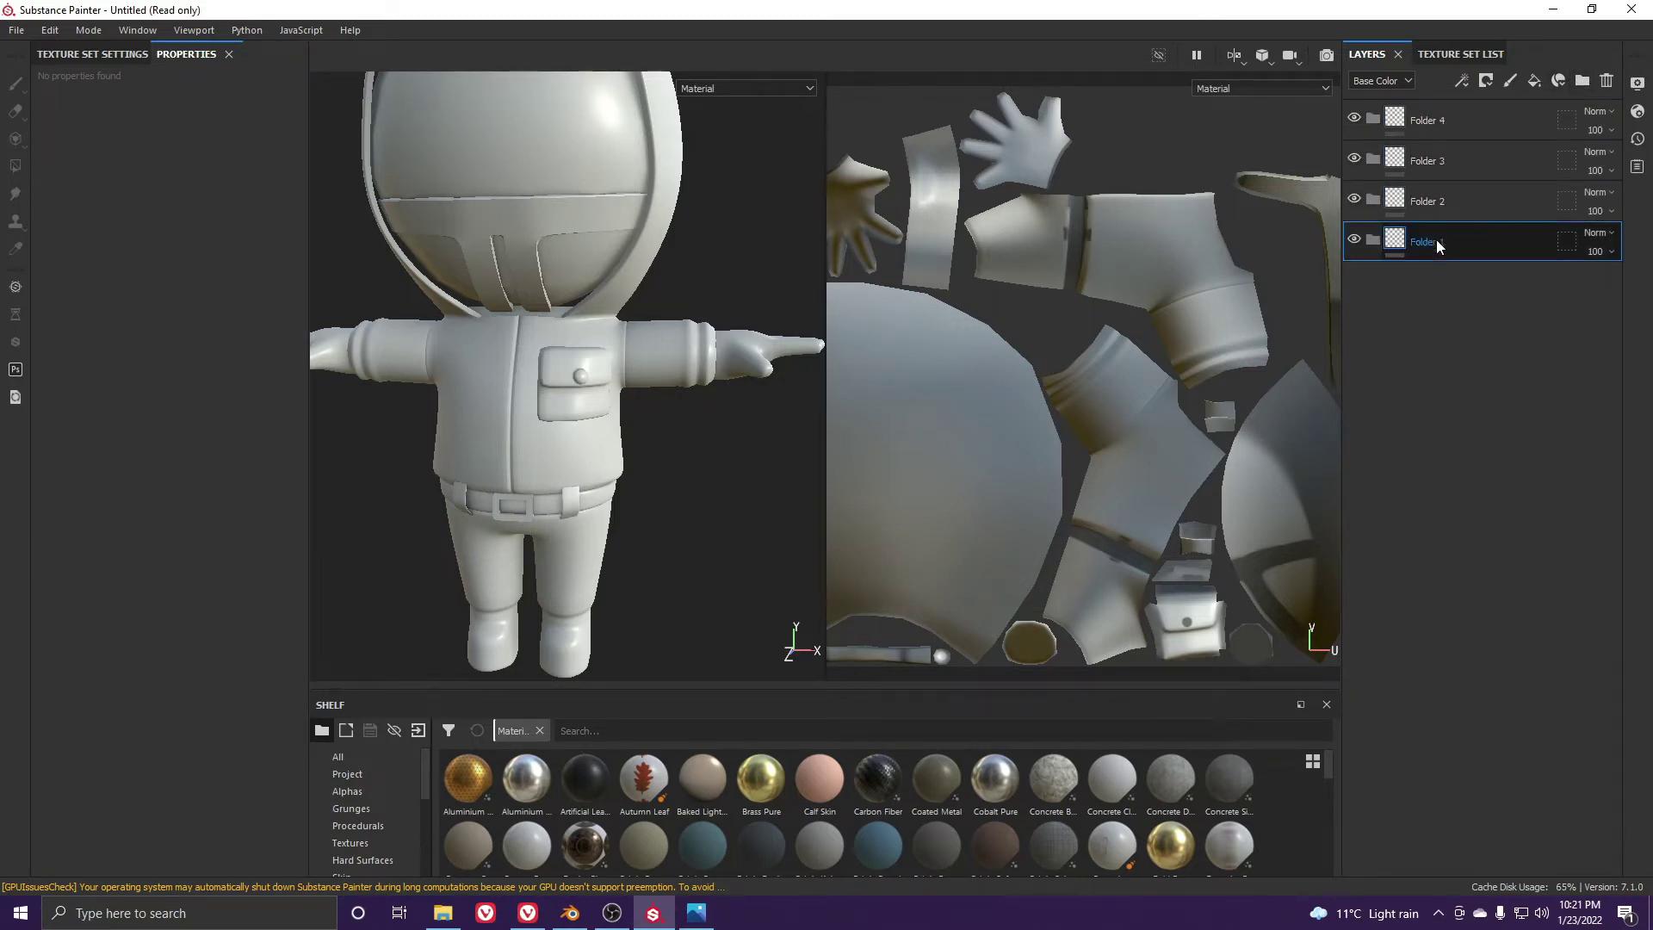
pyautogui.doubleClick(1438, 248)
pyautogui.write('pl')
pyautogui.write('nk')
pyautogui.press('Return')
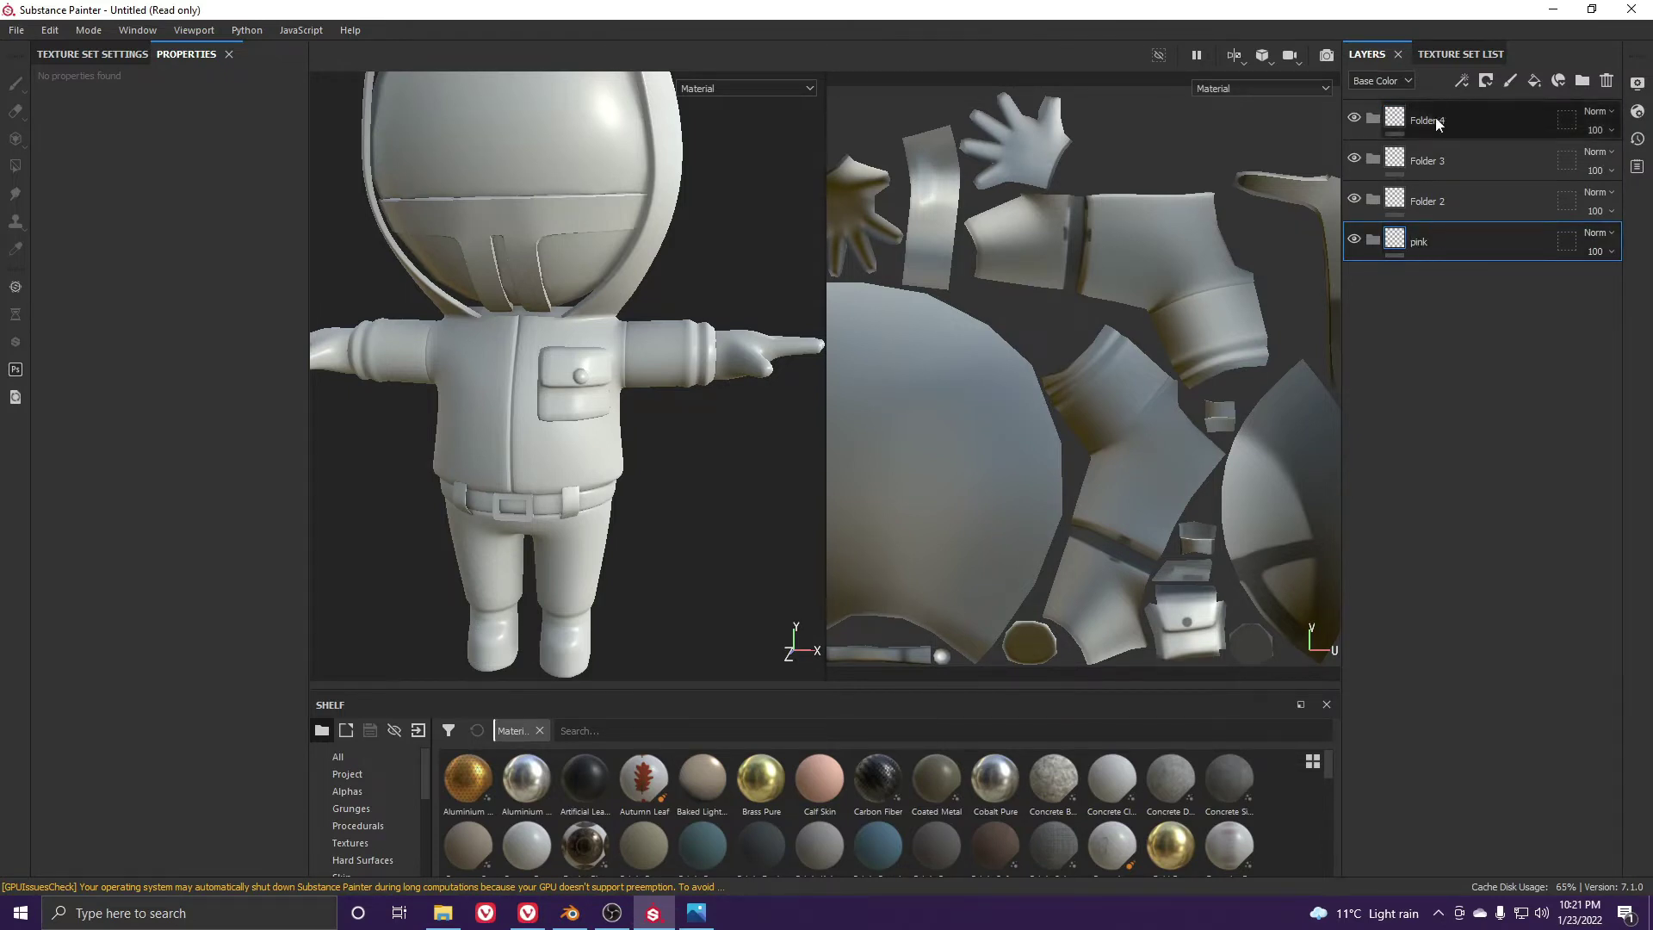
pyautogui.click(1447, 205)
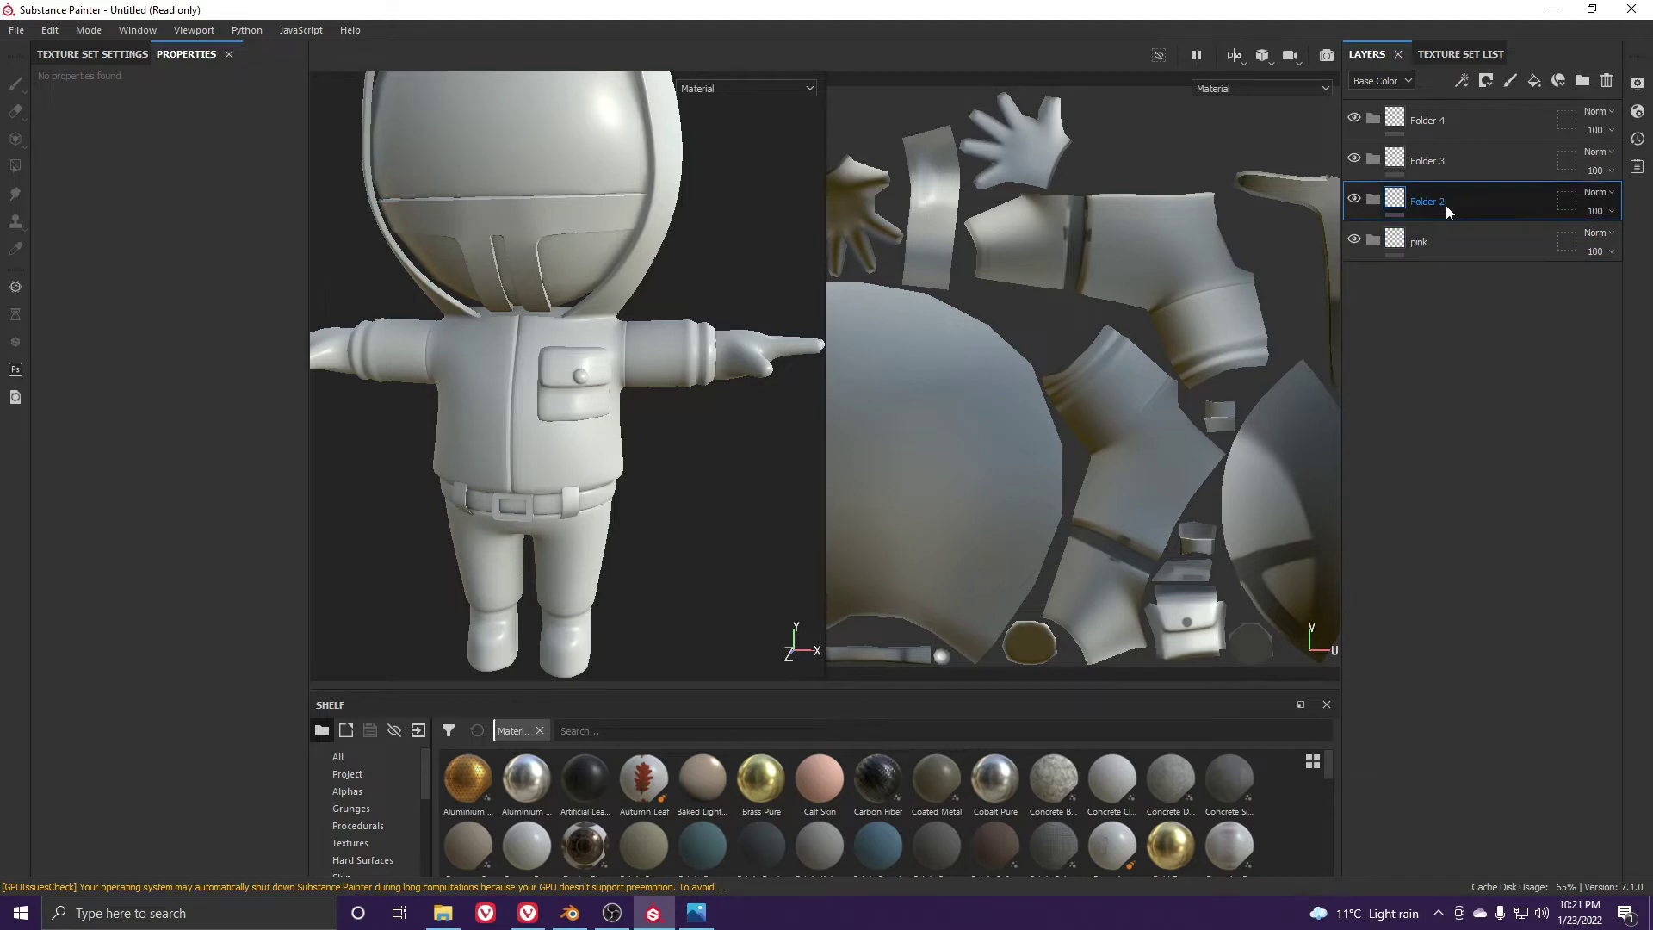
pyautogui.write('mask')
# Rename Folder 3 as hands and Folder 4 as extra
pyautogui.doubleClick(1440, 163)
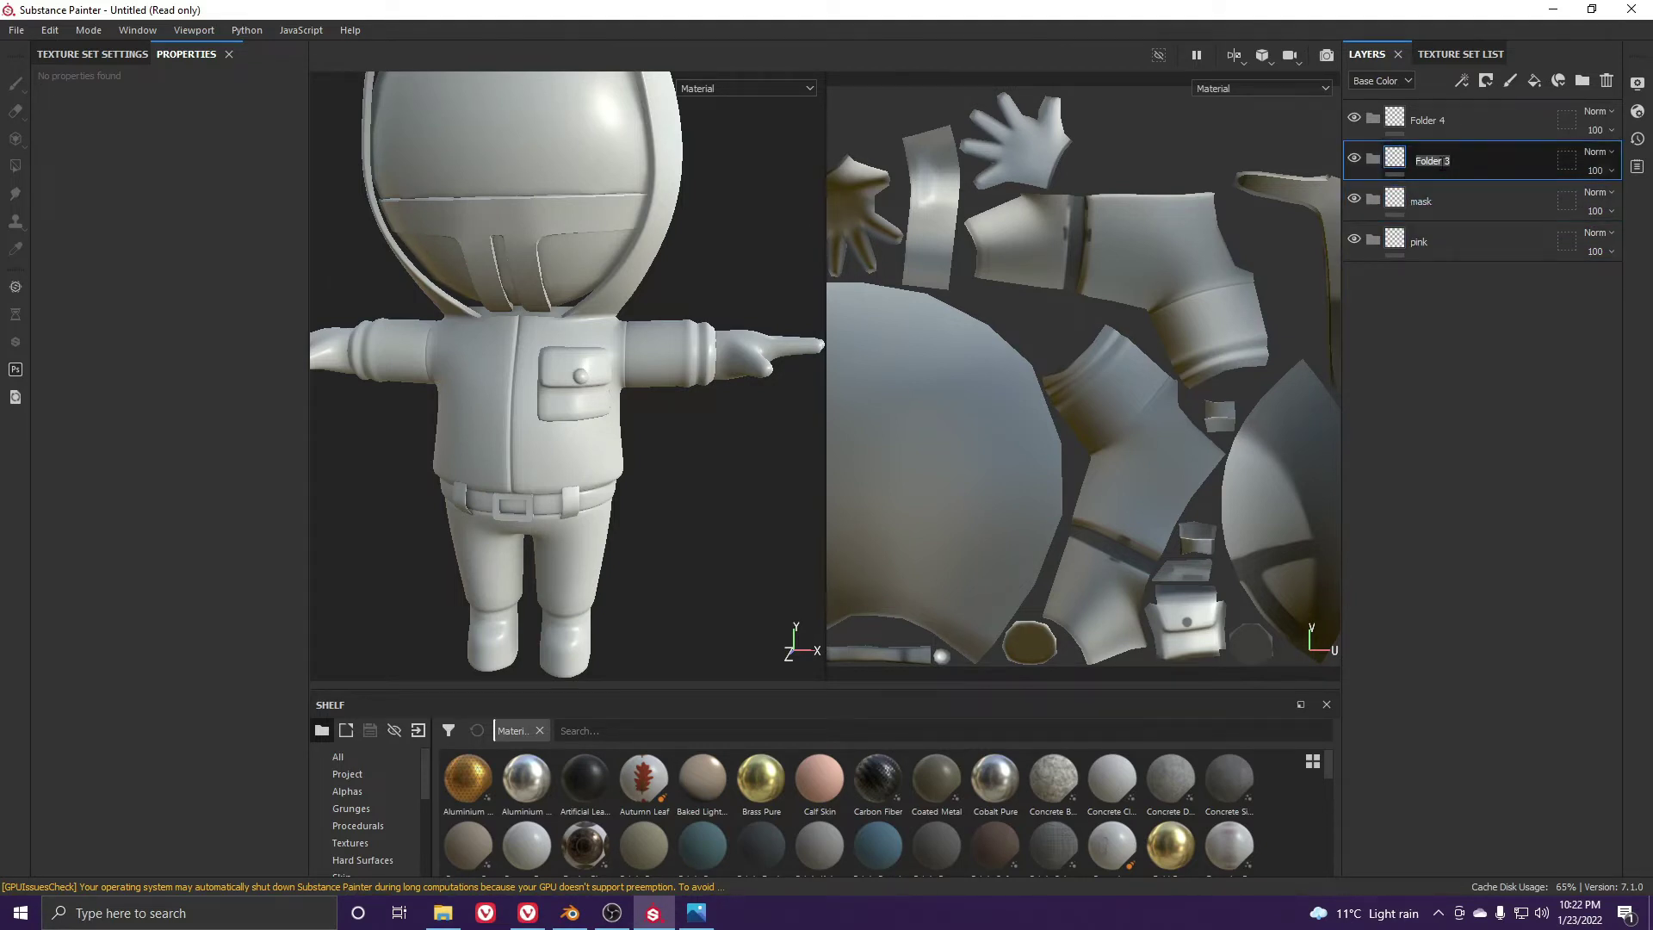
pyautogui.write('hands')
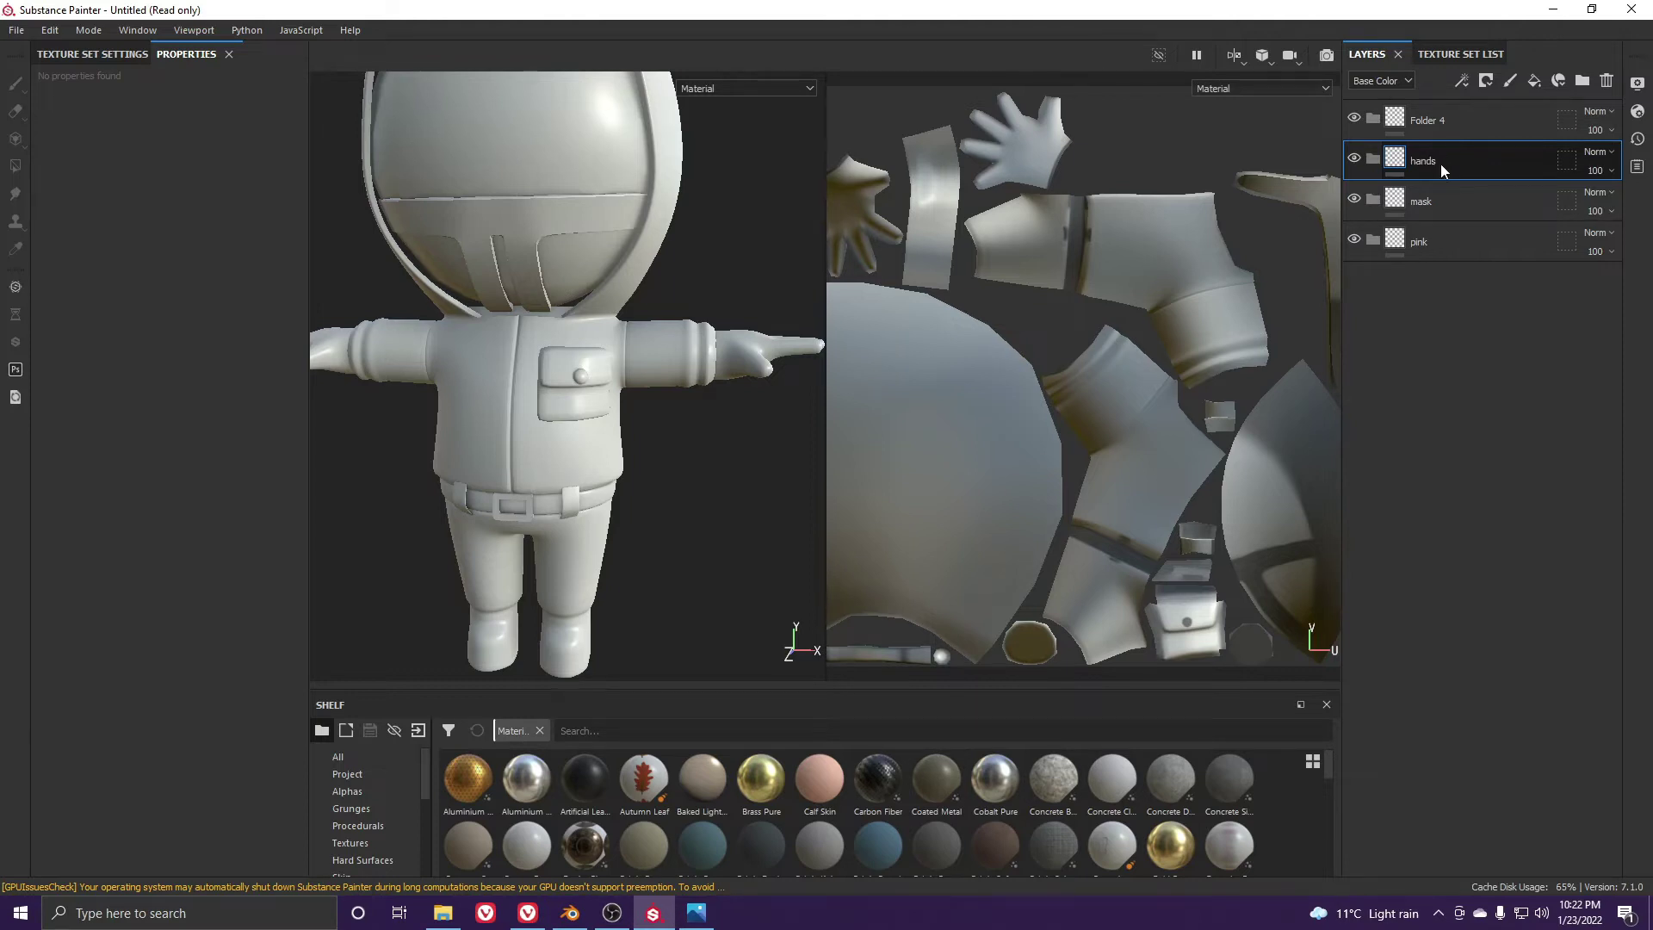
pyautogui.doubleClick(1434, 120)
pyautogui.write('ex')
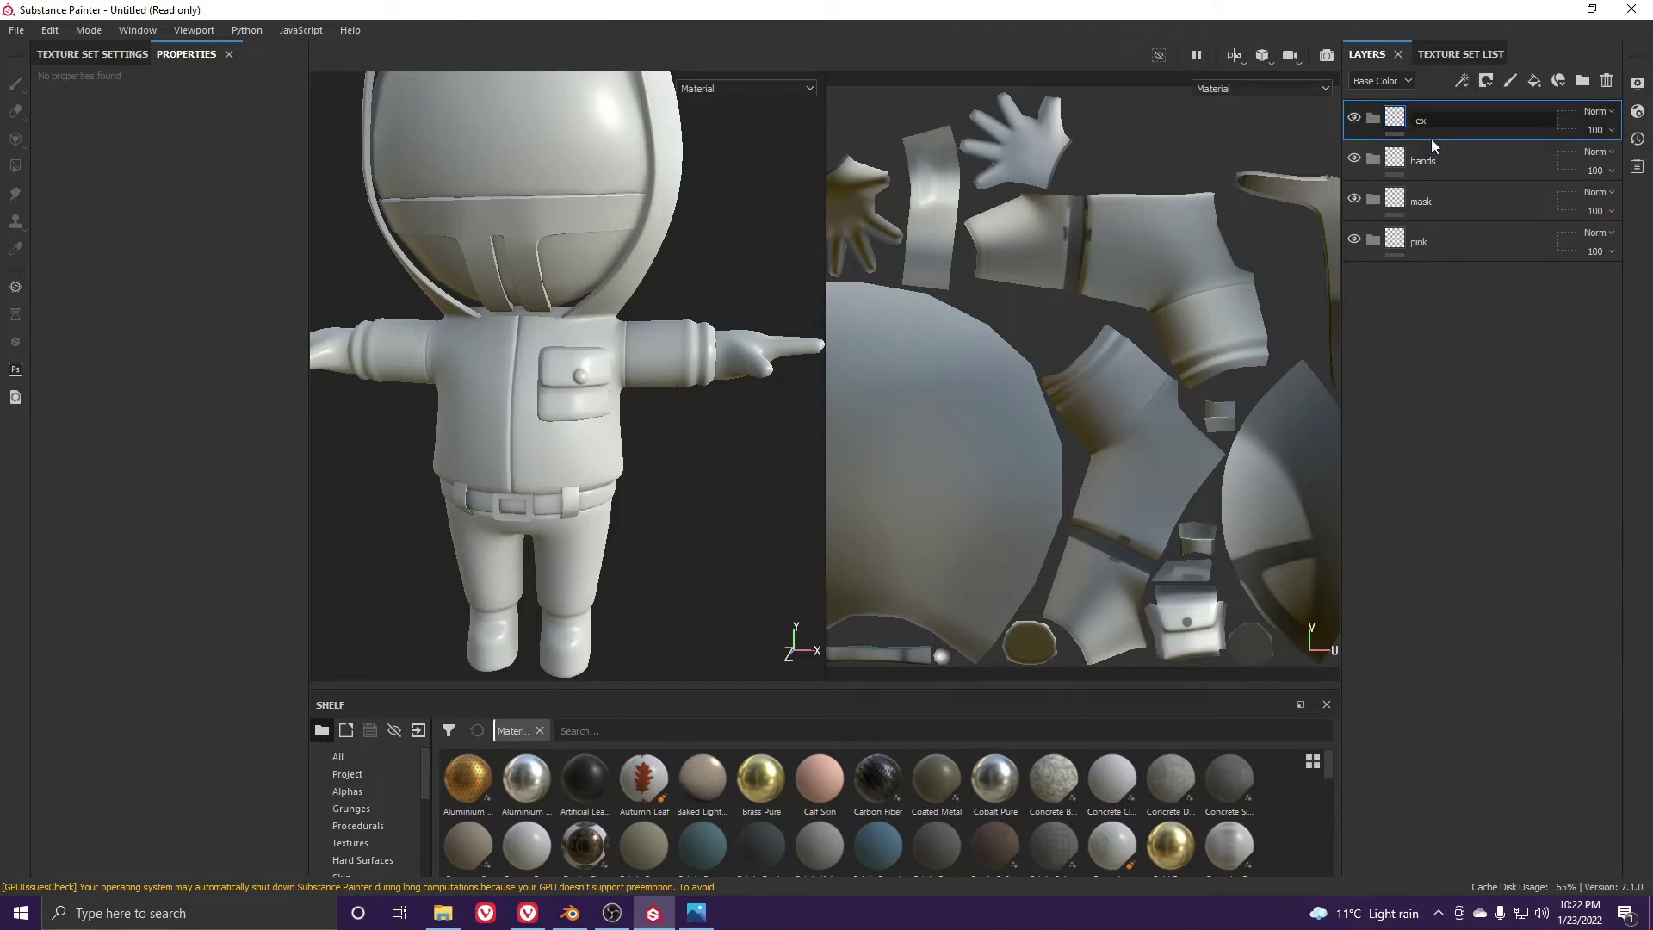
pyautogui.write('tra')
pyautogui.press('Return')
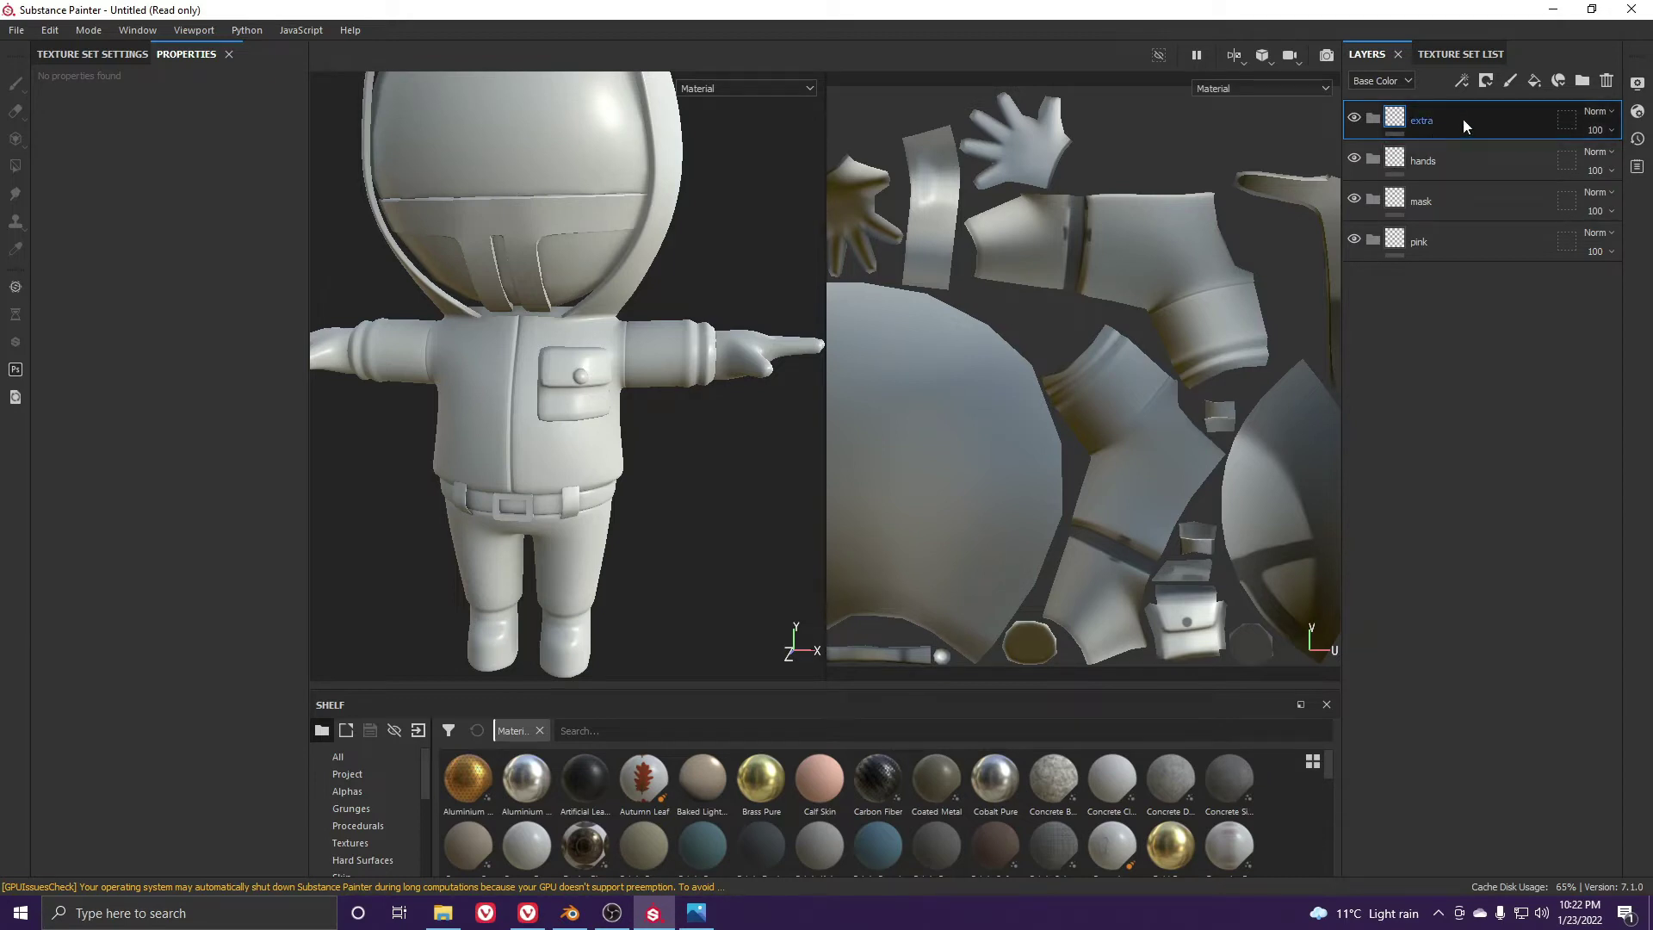
# Add a fill layer inside the pink folder and name it base
pyautogui.click(1457, 231)
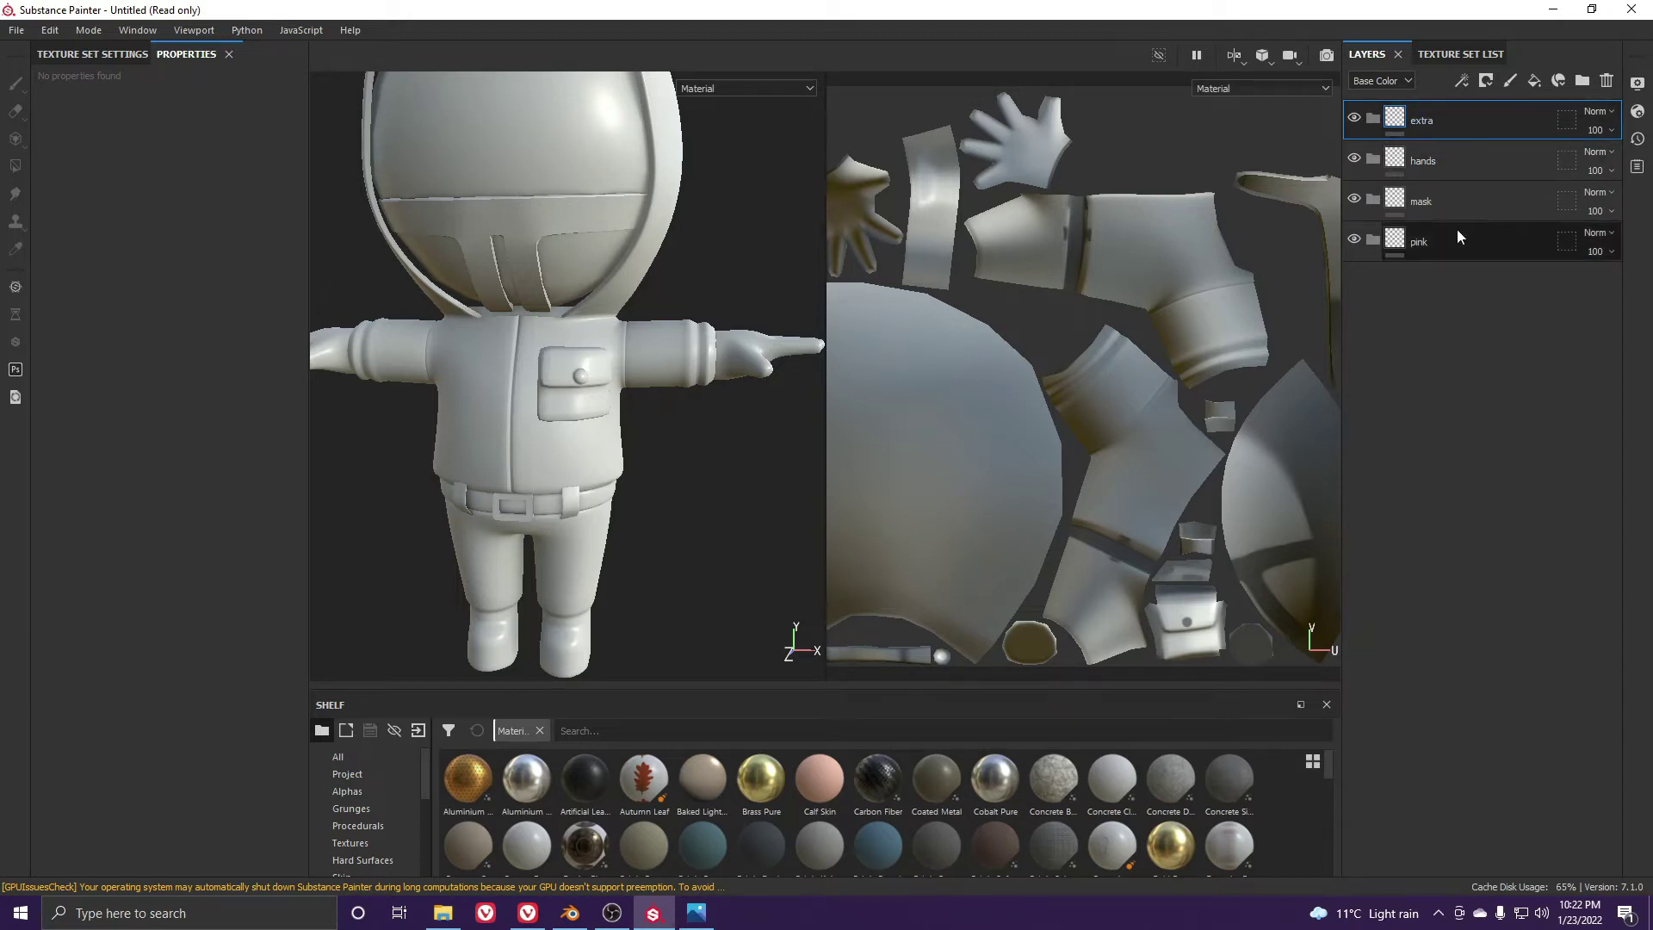
pyautogui.click(1535, 80)
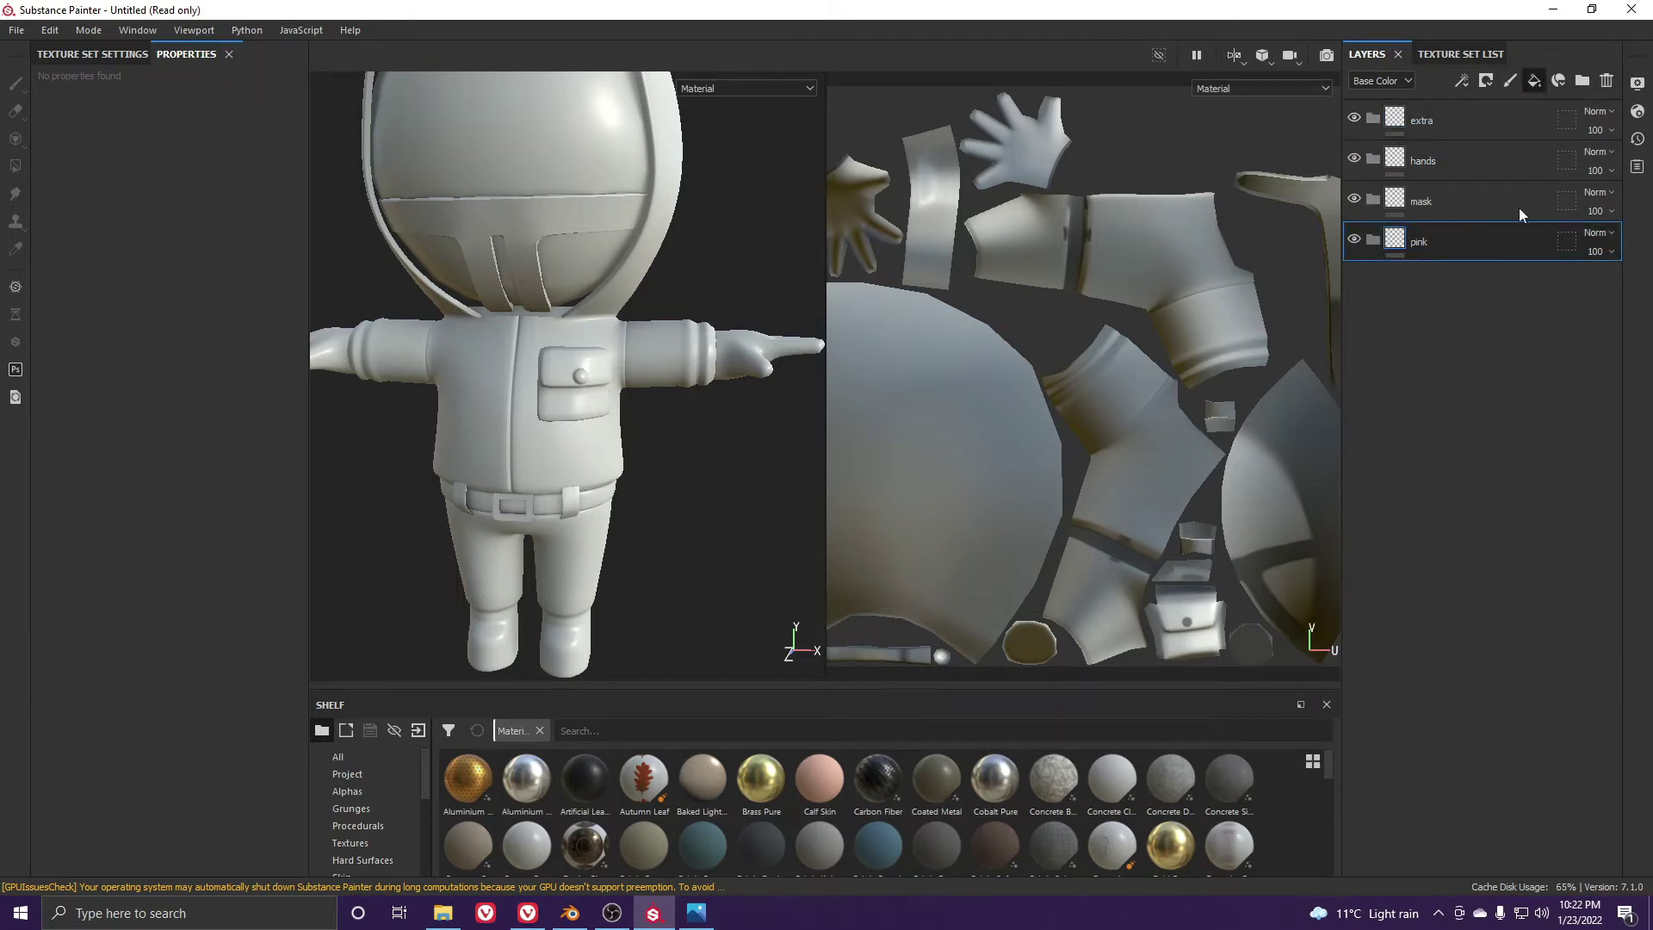
pyautogui.moveTo(1412, 243); pyautogui.dragTo(1432, 277)
pyautogui.doubleClick(1429, 282)
pyautogui.write('base')
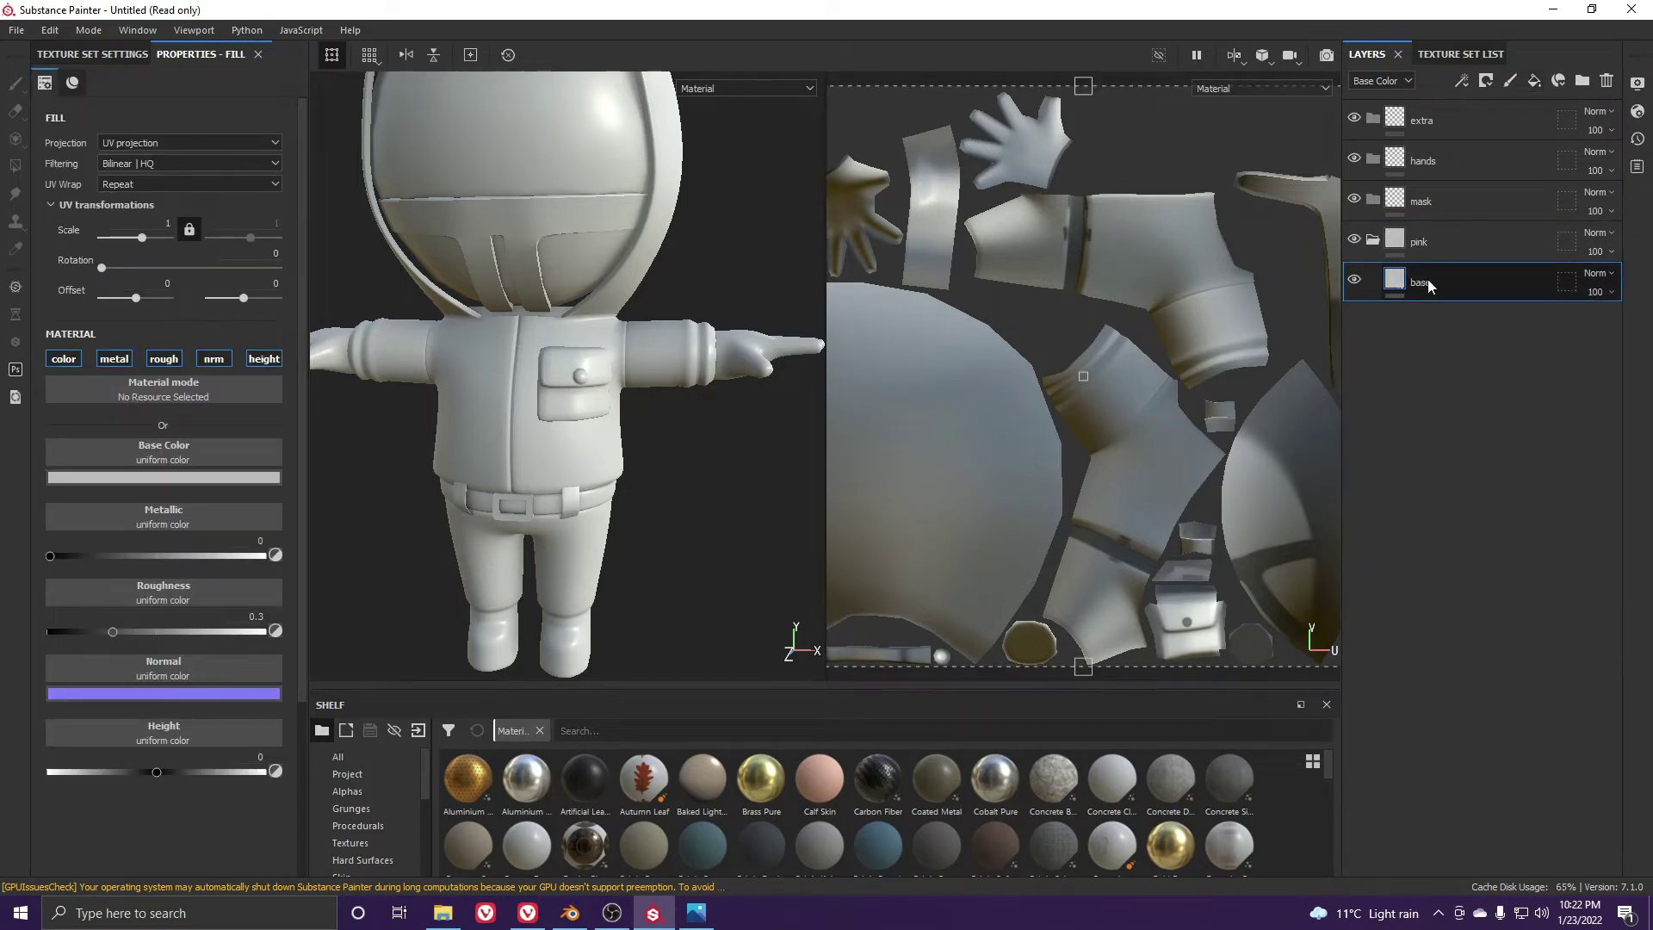
pyautogui.press('Return')
# Set the base fill layer's Base Color to pink, with RGB values 0.947, 0.181, 0.266
pyautogui.click(233, 479)
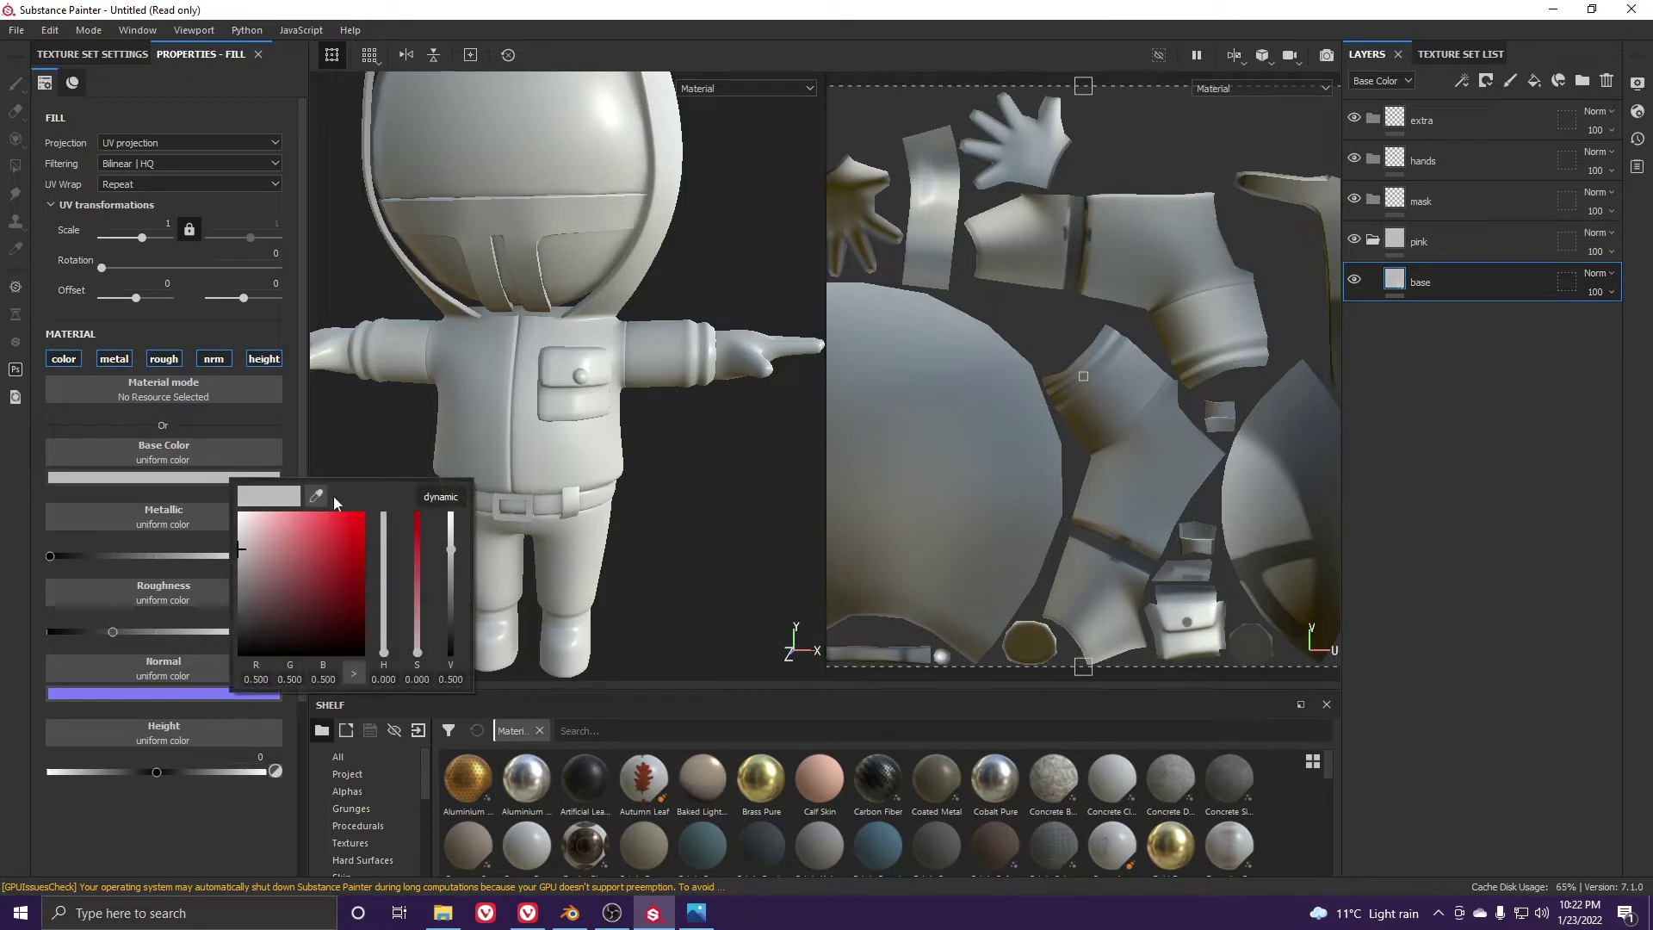
pyautogui.moveTo(332, 533)
pyautogui.mouseDown()
pyautogui.moveTo(327, 603)
pyautogui.moveTo(309, 516)
pyautogui.mouseUp()
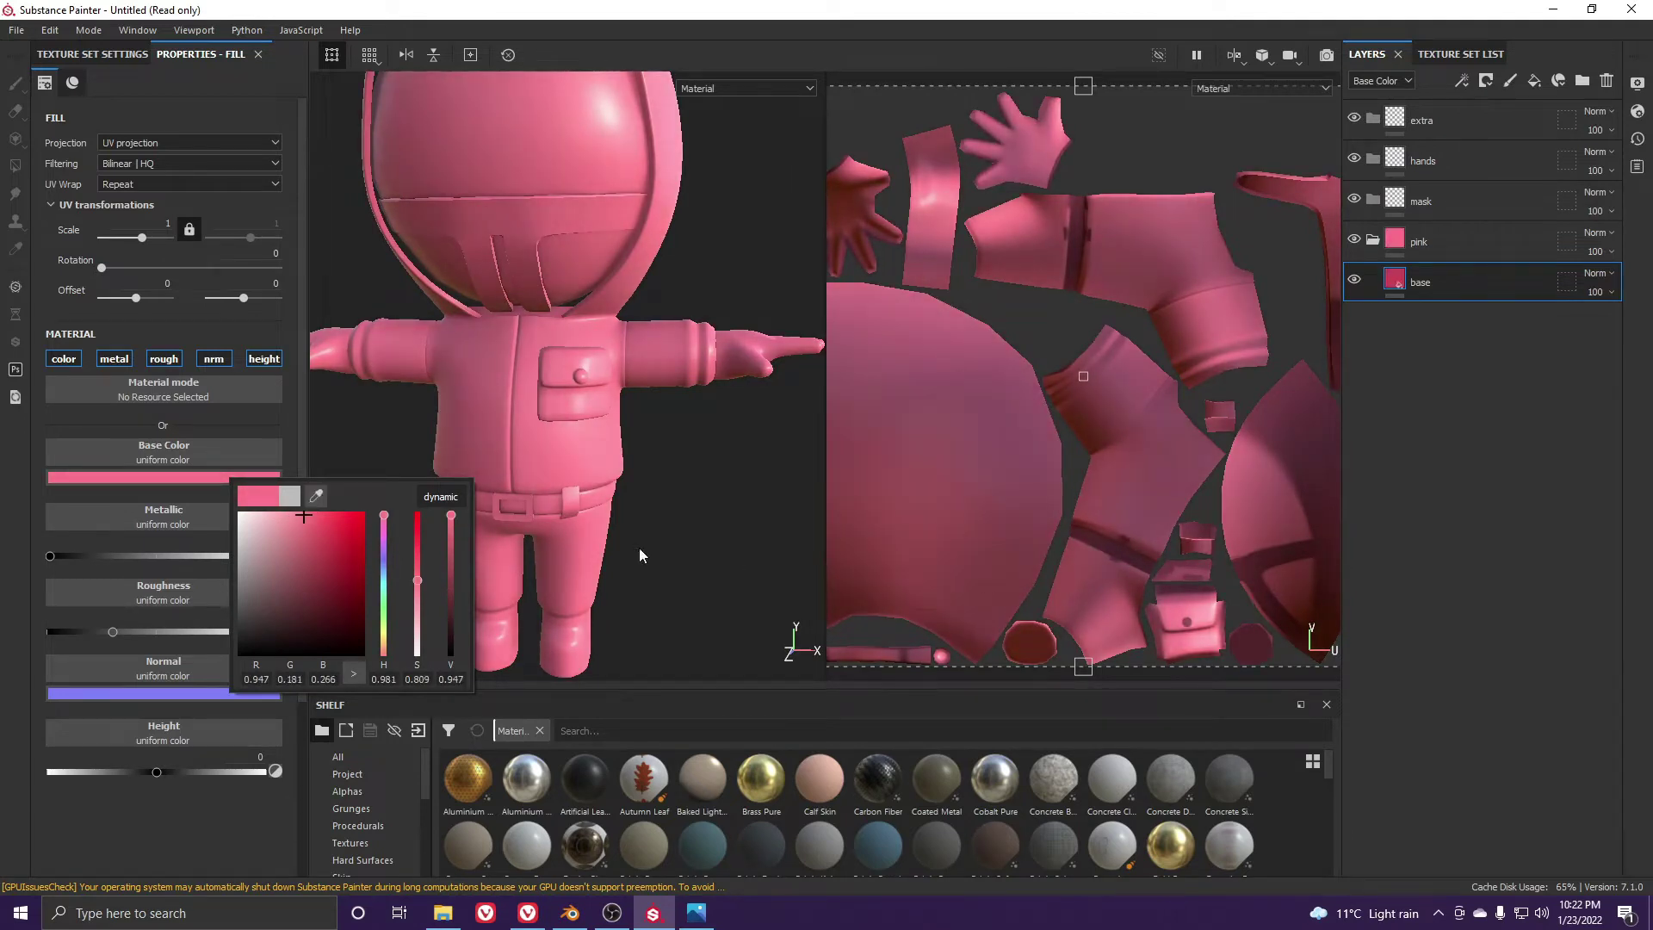
# Make the pink base layer's Base Color more saturated and raise its Roughness to about 0.4
pyautogui.moveTo(418, 573); pyautogui.dragTo(413, 561)
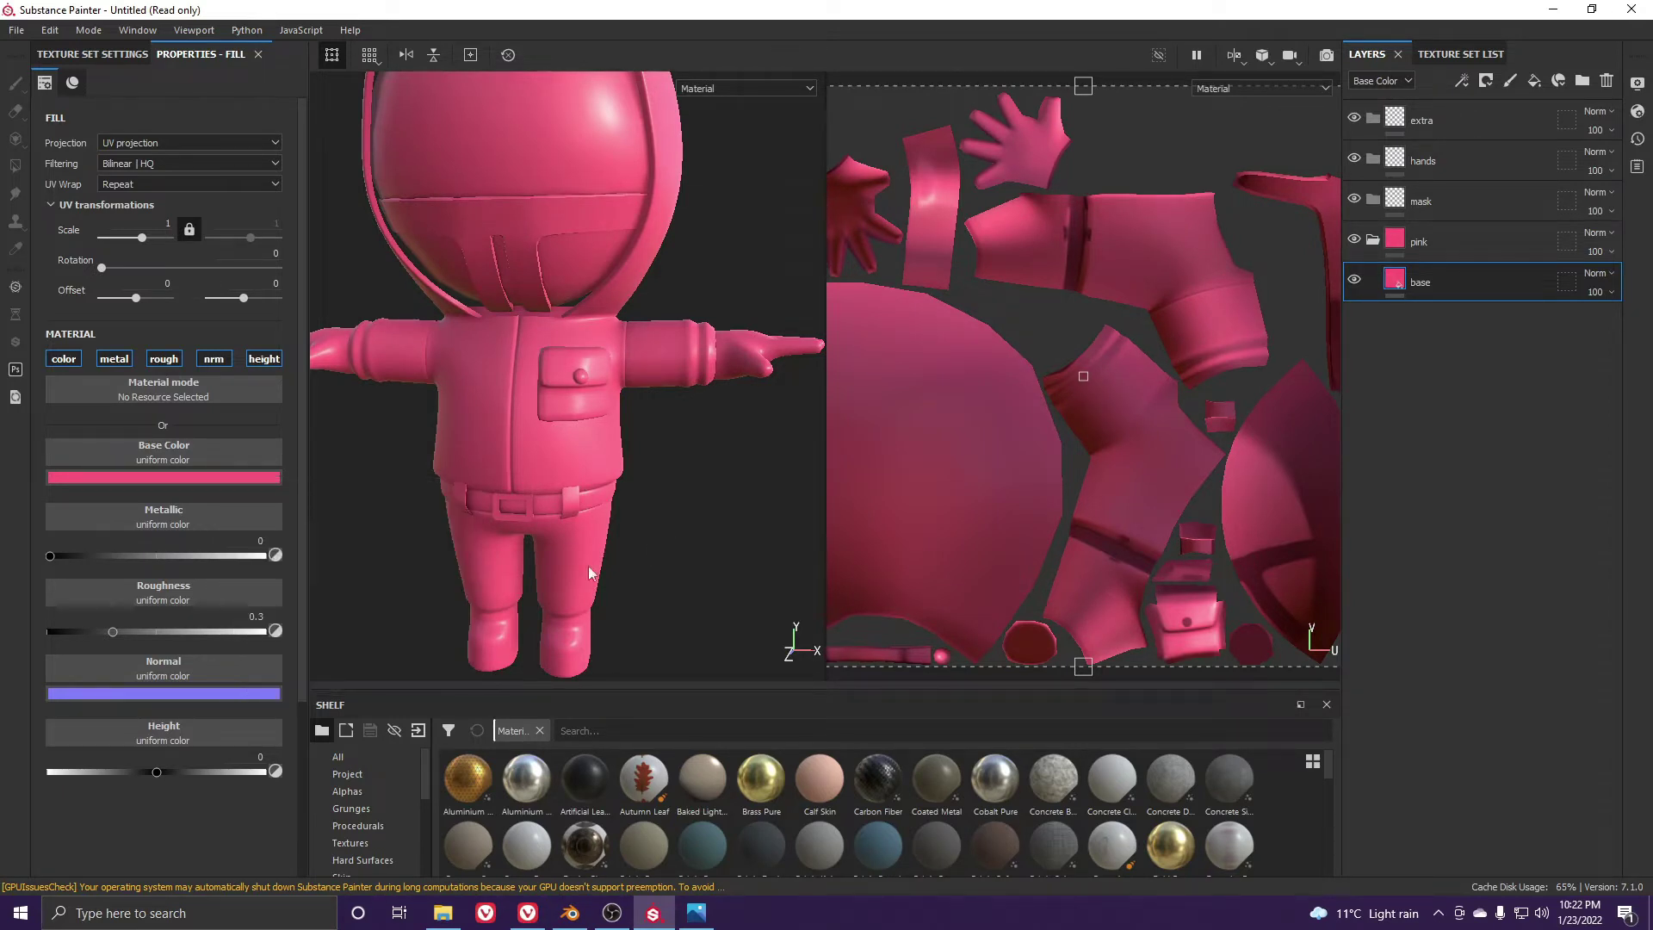
pyautogui.moveTo(117, 629)
pyautogui.mouseDown()
pyautogui.moveTo(167, 632)
pyautogui.moveTo(136, 634)
pyautogui.mouseUp()
pyautogui.scroll(-5, 603, 450)
pyautogui.moveTo(553, 463)
pyautogui.keyDown('alt'); pyautogui.mouseDown()
pyautogui.moveTo(631, 473)
pyautogui.moveTo(411, 445)
pyautogui.moveTo(553, 462)
pyautogui.mouseUp(); pyautogui.keyUp('alt')
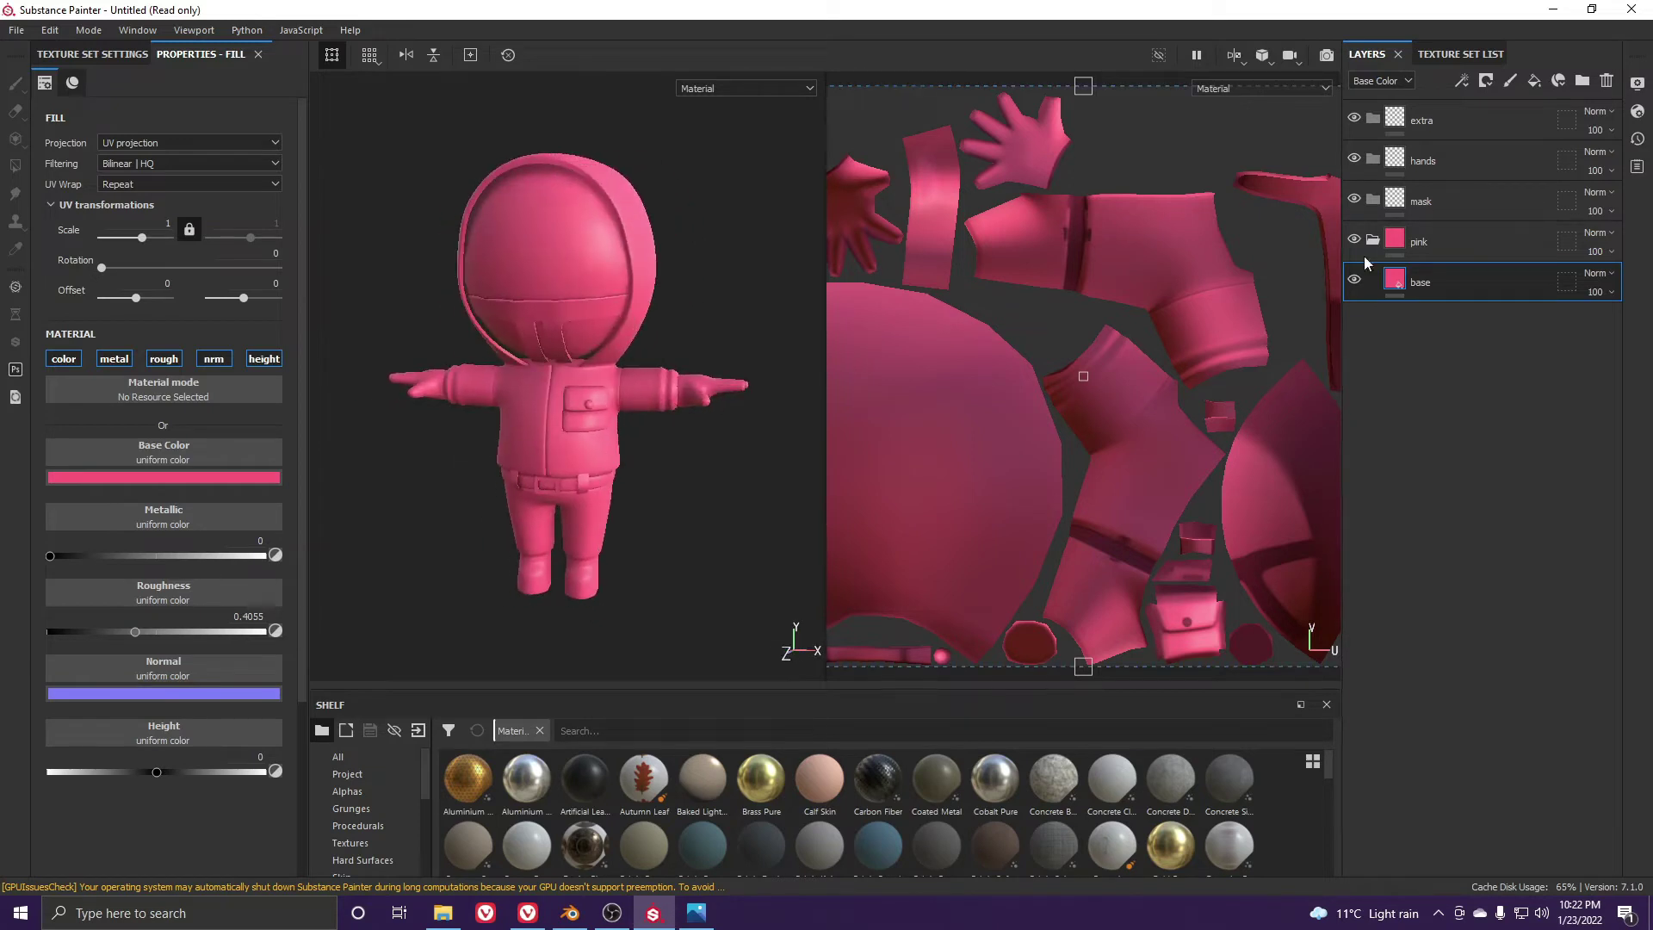
# Add a black mask to the pink folder
pyautogui.click(1436, 241)
pyautogui.doubleClick(1419, 242)
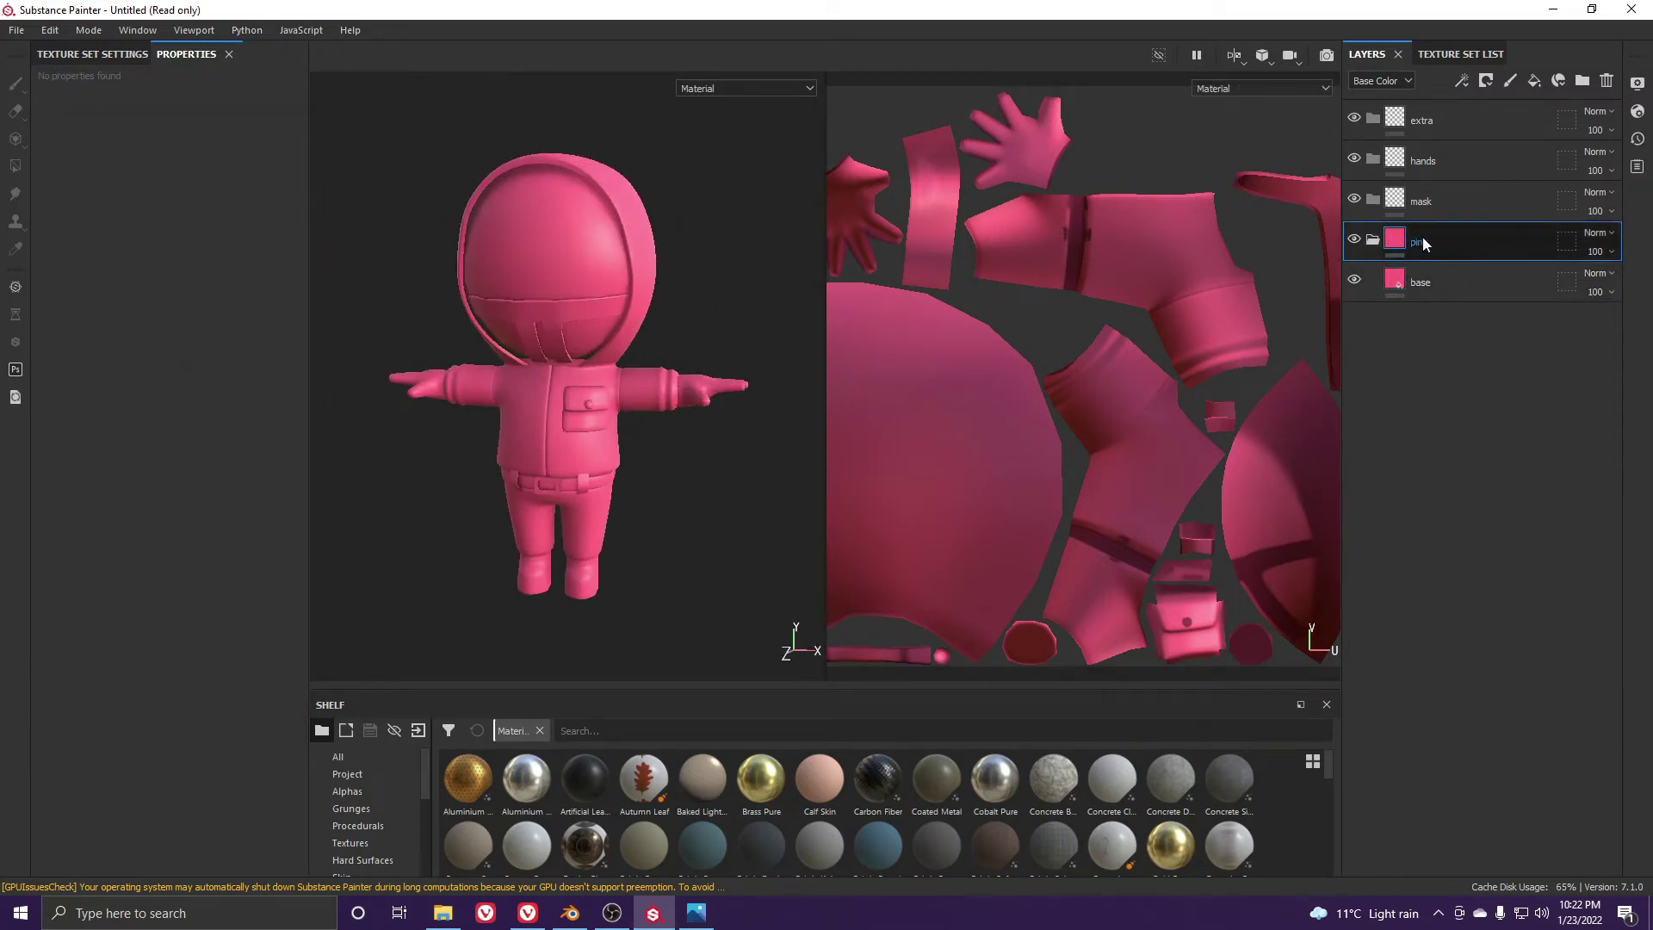
pyautogui.rightClick(1425, 239)
pyautogui.click(1505, 31)
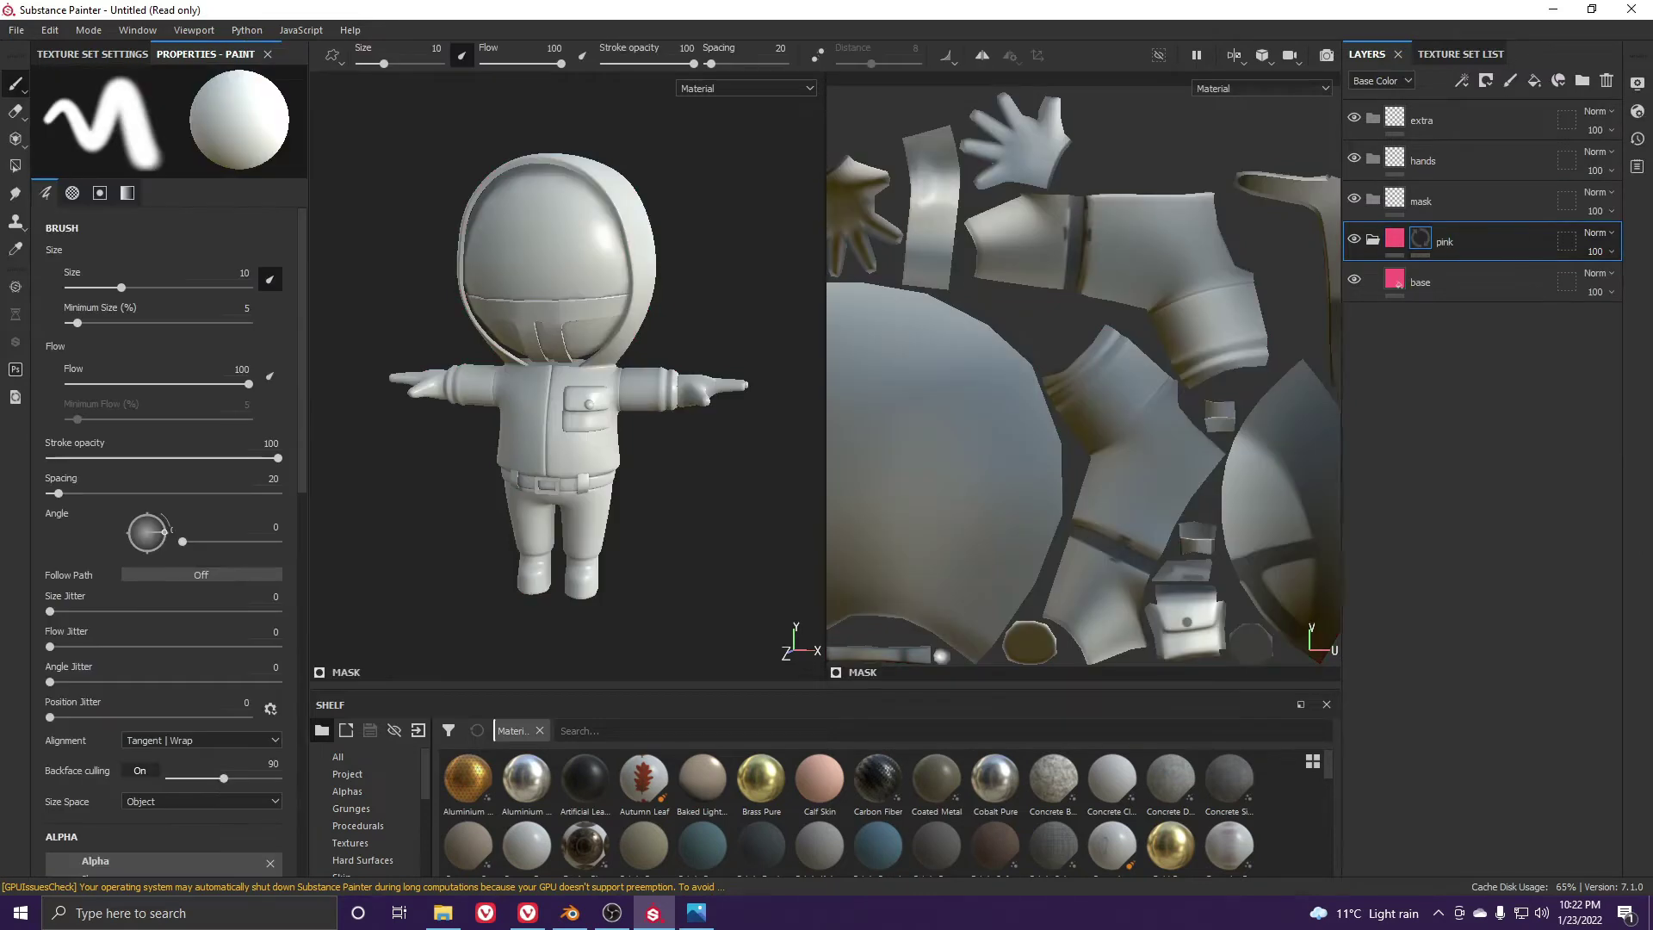
# Use Polygon Fill in mesh mode to reveal the pink material on the hood, jacket and trousers
pyautogui.click(14, 166)
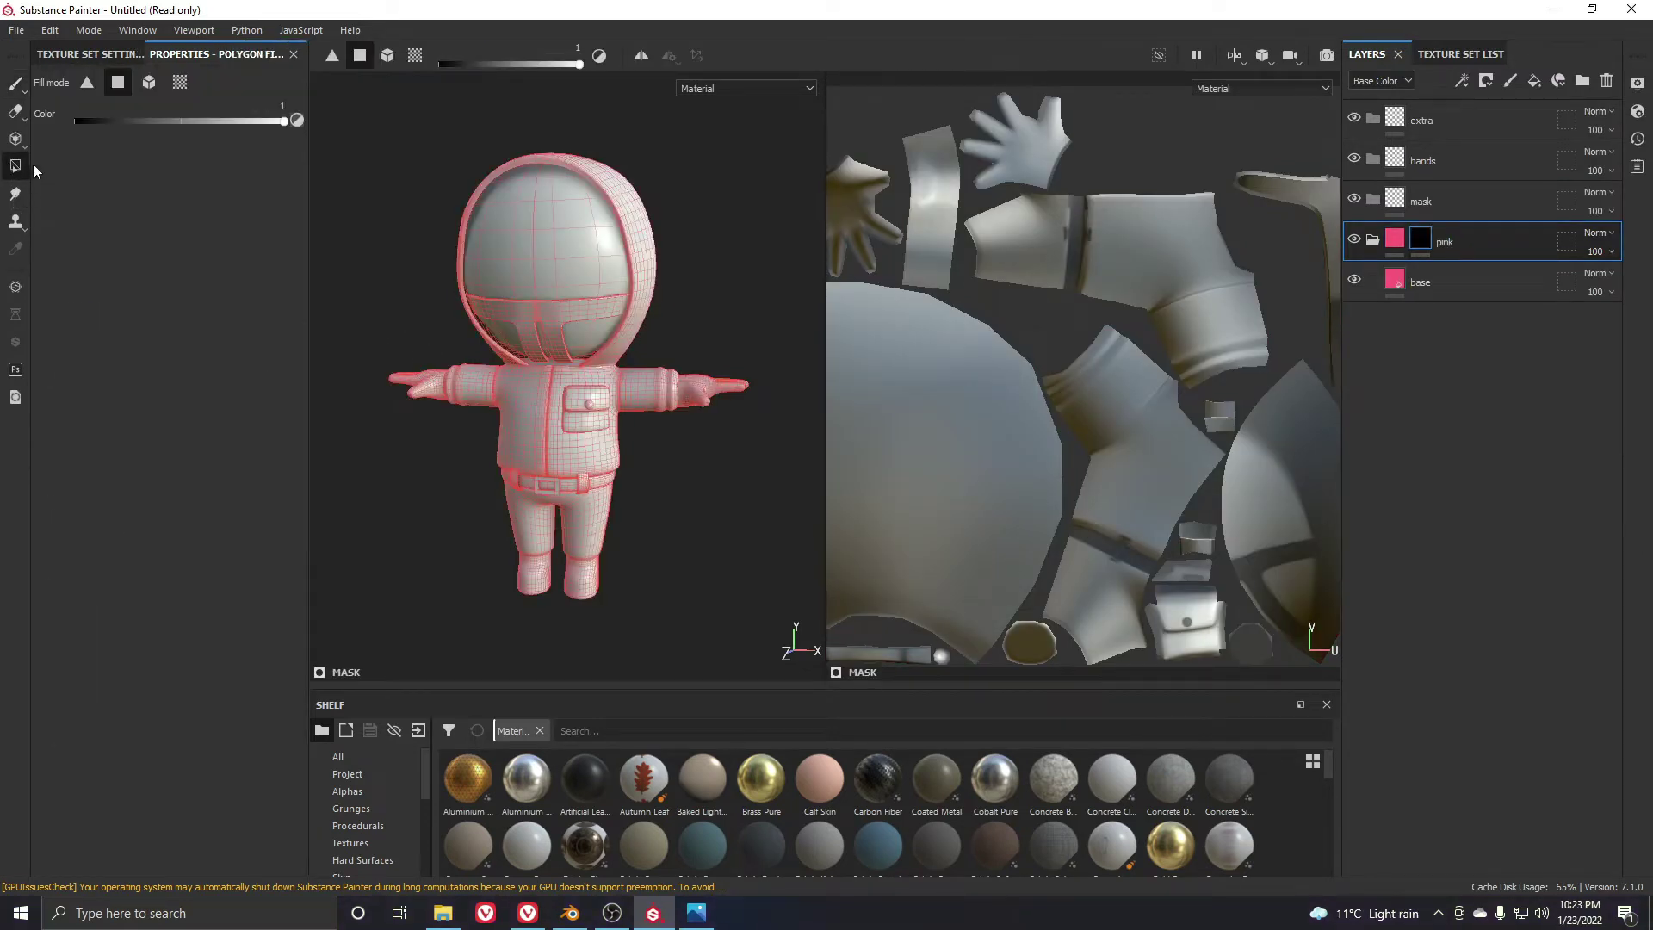
pyautogui.click(388, 56)
pyautogui.click(650, 251)
pyautogui.keyDown('alt'); pyautogui.moveTo(639, 274); pyautogui.dragTo(687, 300); pyautogui.keyUp('alt')
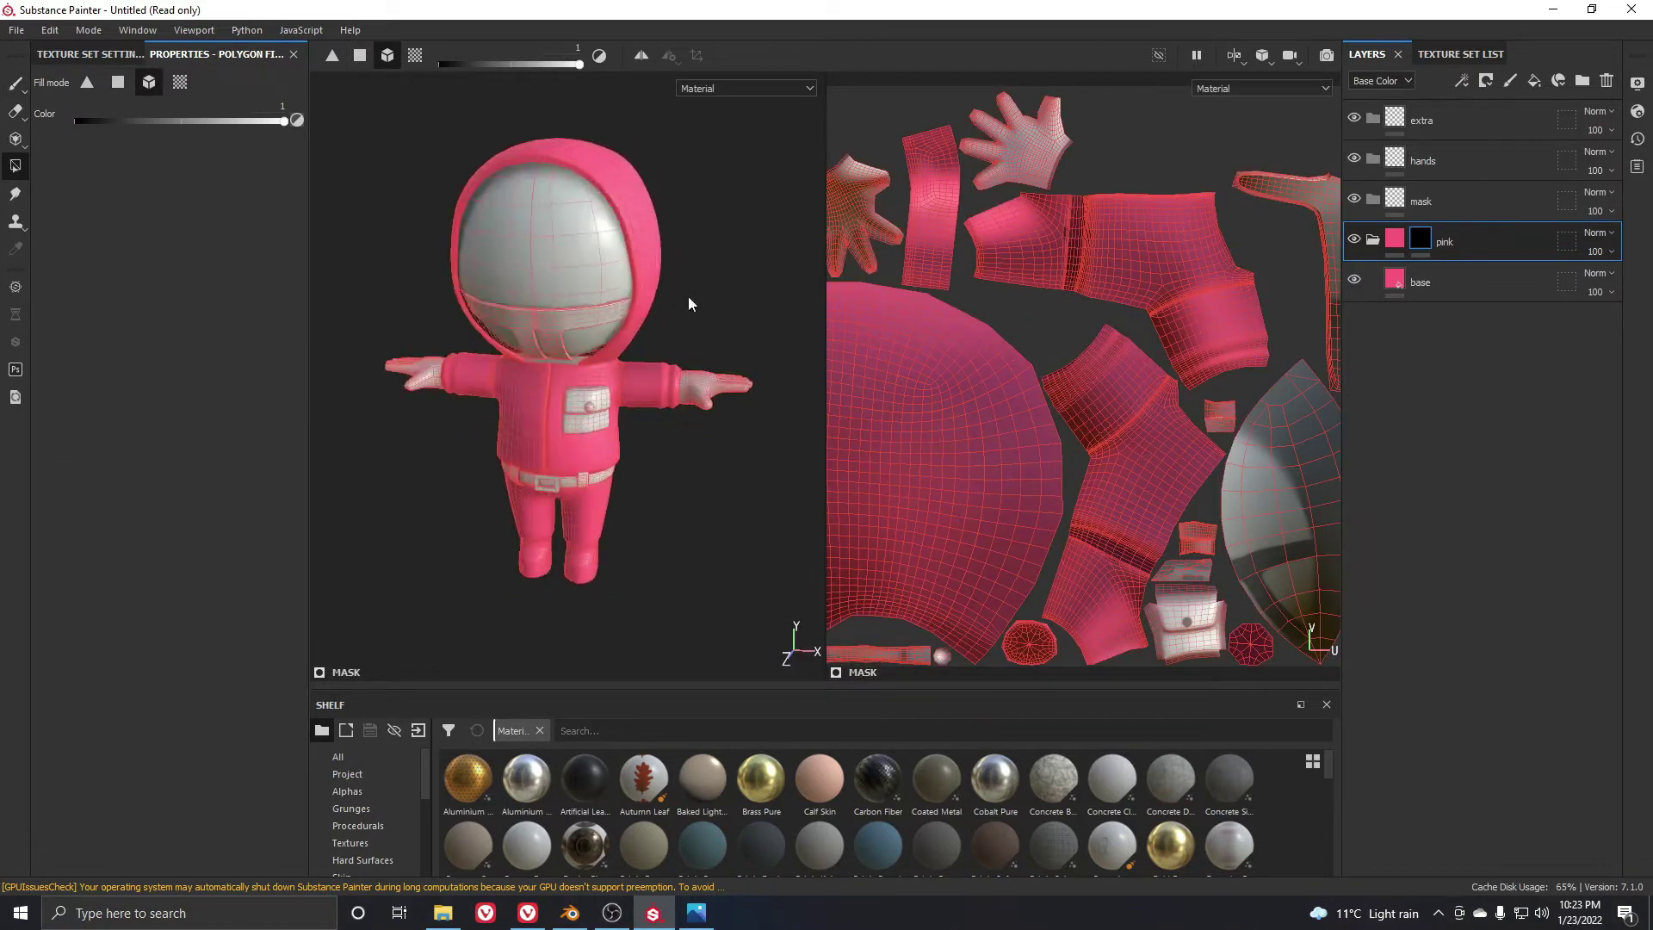
# Fill the chest pocket and the neck piece below the face mask in the pink folder's mask
pyautogui.scroll(3, 616, 474)
pyautogui.keyDown('alt'); pyautogui.moveTo(566, 477); pyautogui.dragTo(623, 442); pyautogui.keyUp('alt')
pyautogui.scroll(5, 532, 420)
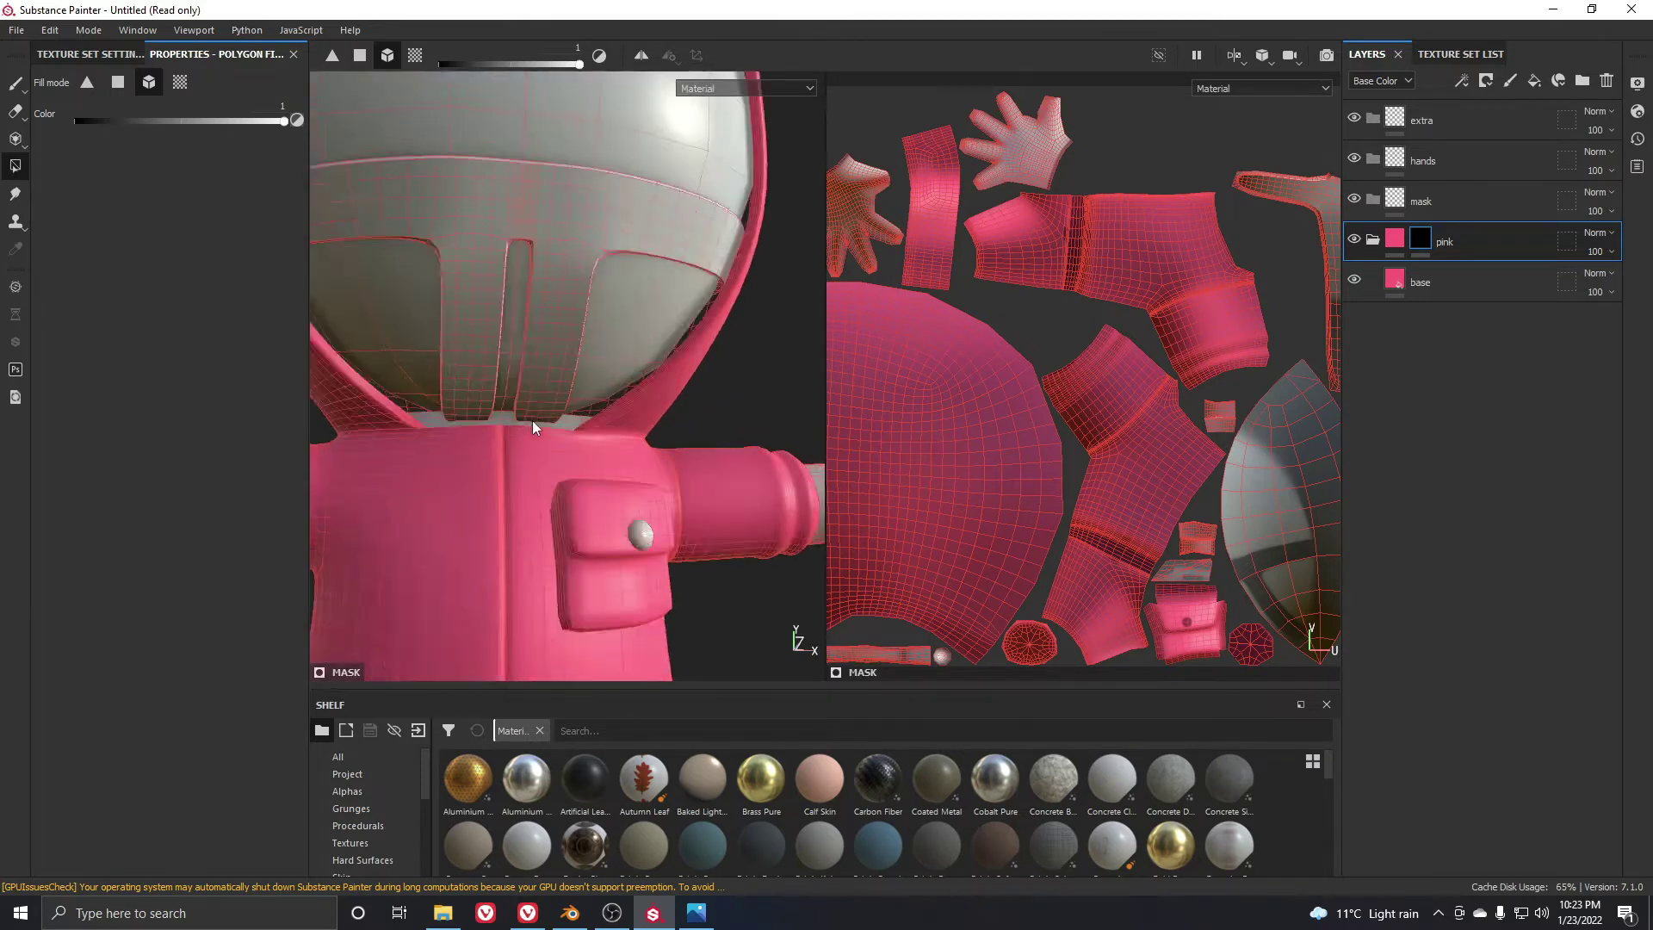
pyautogui.scroll(4, 533, 420)
pyautogui.click(488, 416)
pyautogui.scroll(-8, 588, 424)
pyautogui.keyDown('alt'); pyautogui.moveTo(647, 468); pyautogui.dragTo(666, 422, button='middle'); pyautogui.keyUp('alt')
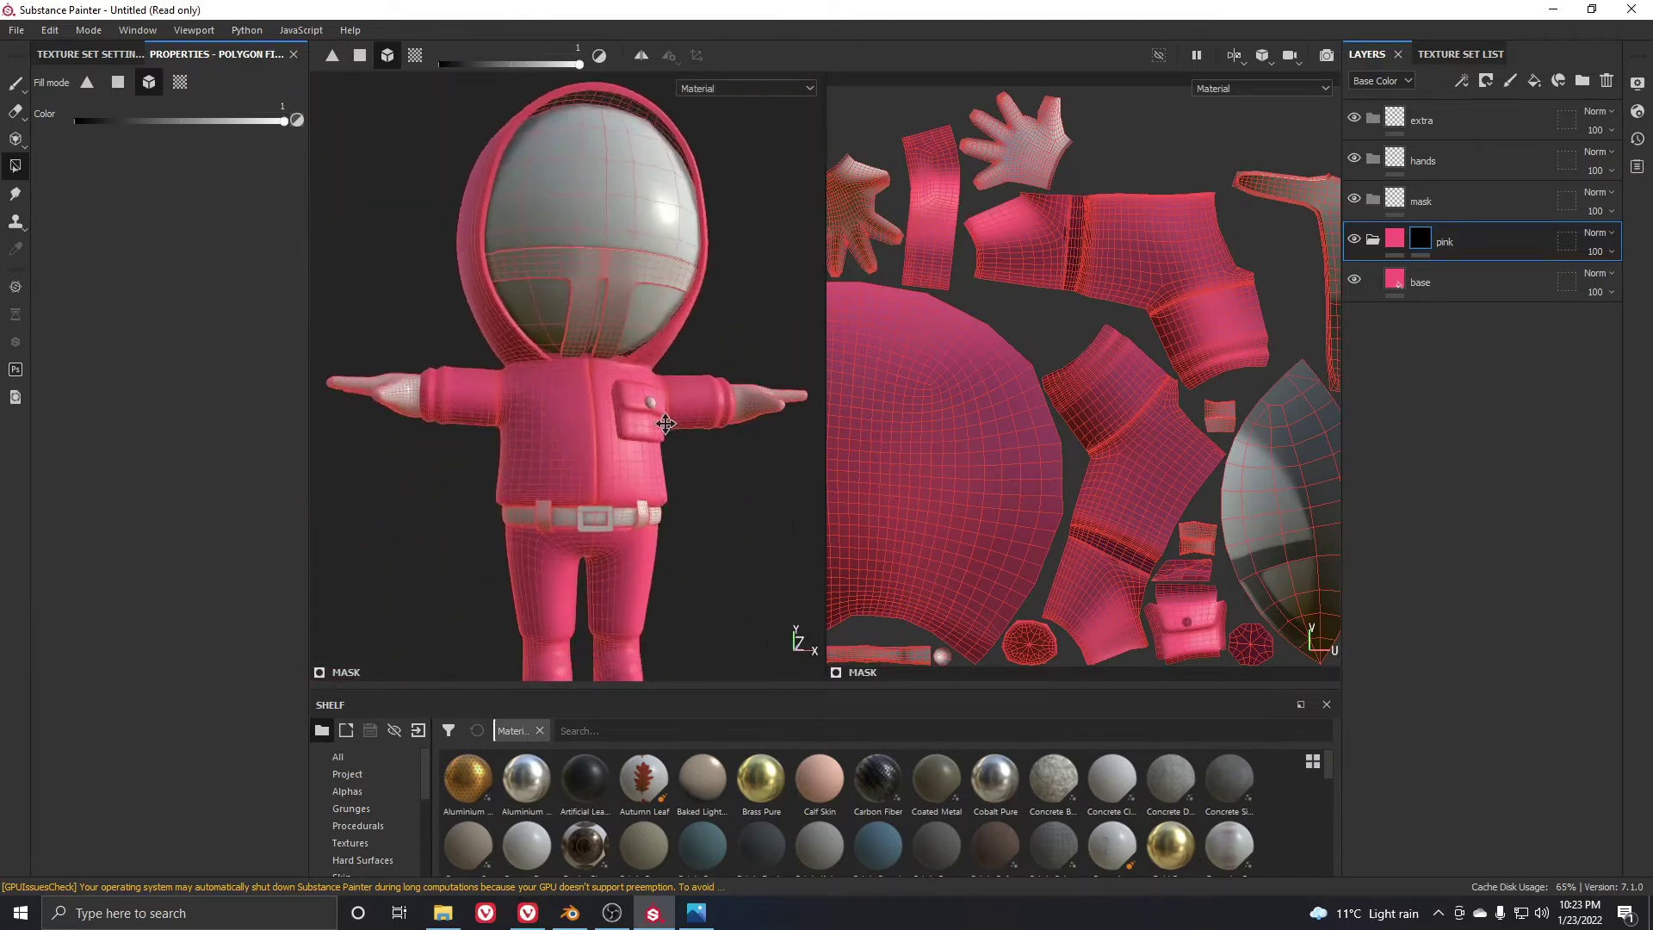
# Fill the belt loops in the pink folder's mask and collapse the pink folder
pyautogui.scroll(6, 567, 436)
pyautogui.keyDown('alt'); pyautogui.moveTo(685, 391); pyautogui.dragTo(657, 370); pyautogui.keyUp('alt')
pyautogui.scroll(-4, 755, 432)
pyautogui.scroll(3, 675, 427)
pyautogui.scroll(3, 706, 427)
pyautogui.scroll(-5, 633, 377)
pyautogui.scroll(-4, 634, 377)
pyautogui.keyDown('alt'); pyautogui.moveTo(657, 370); pyautogui.dragTo(642, 453, button='middle'); pyautogui.keyUp('alt')
pyautogui.scroll(1, 653, 395)
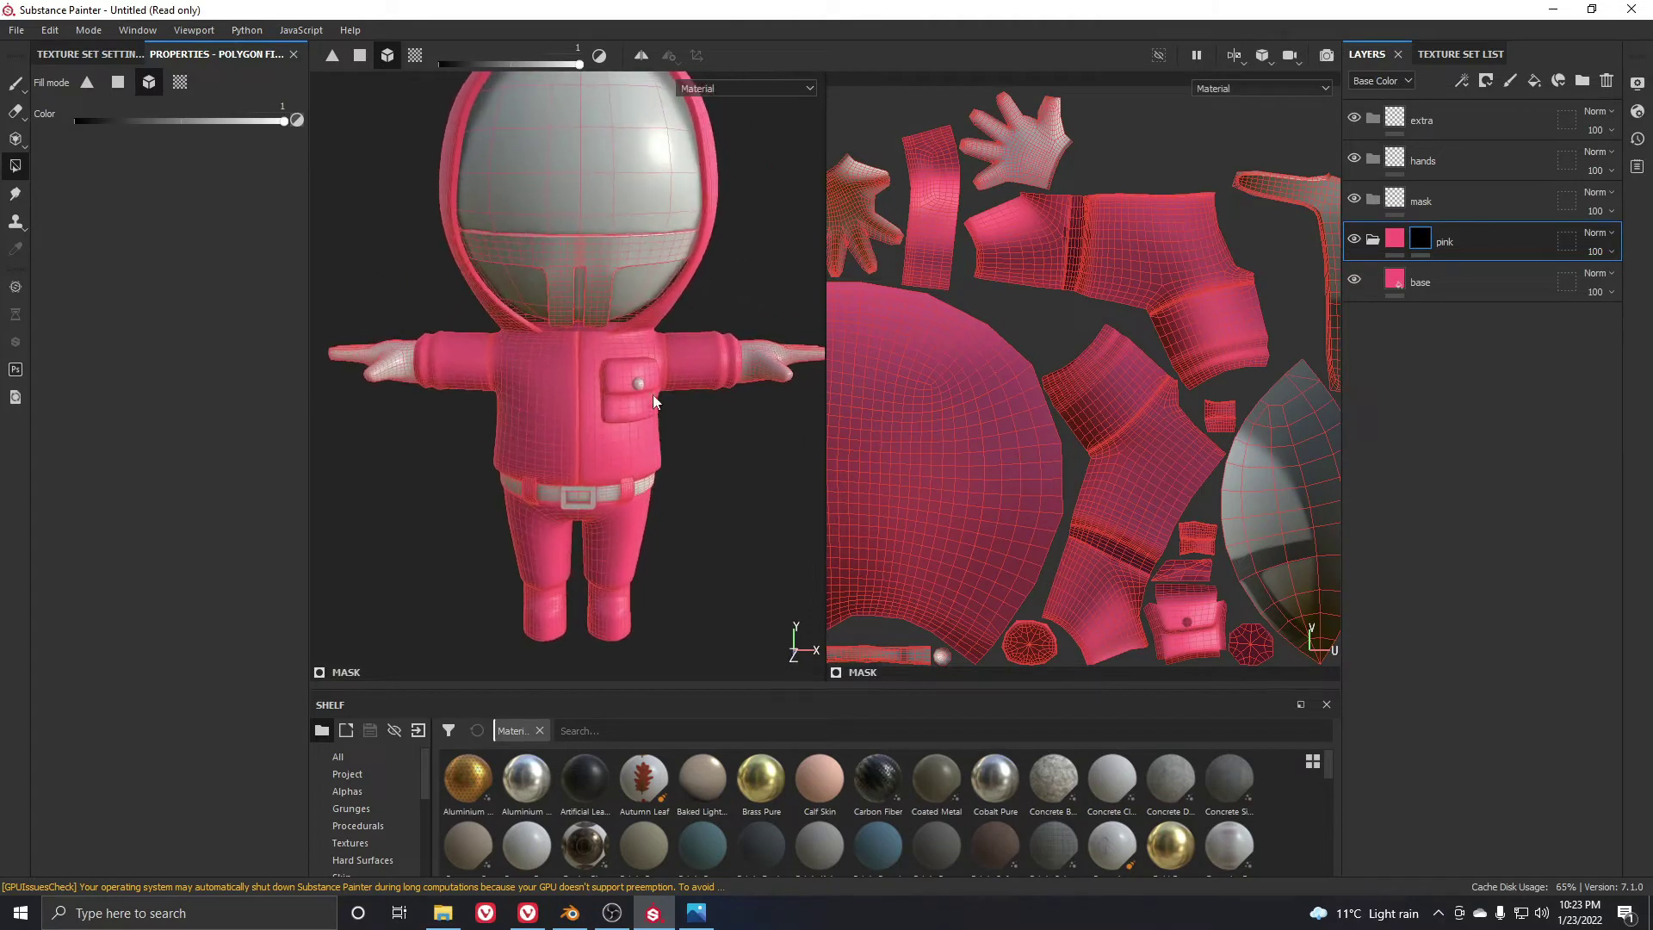
pyautogui.scroll(-1, 655, 348)
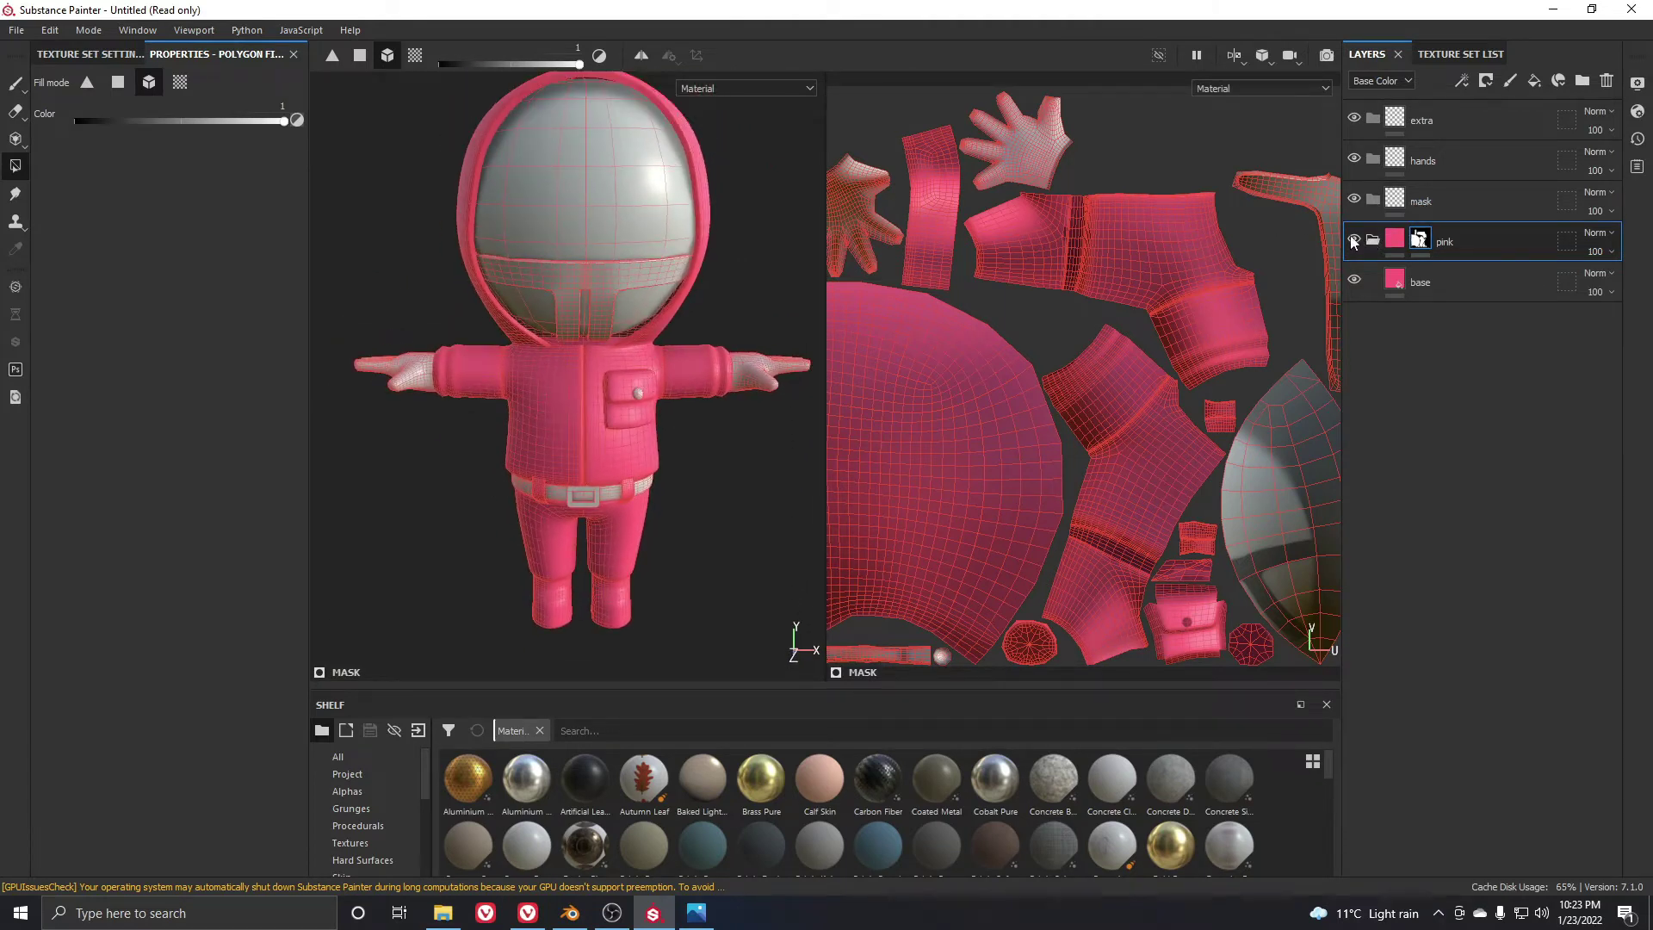
pyautogui.click(1375, 242)
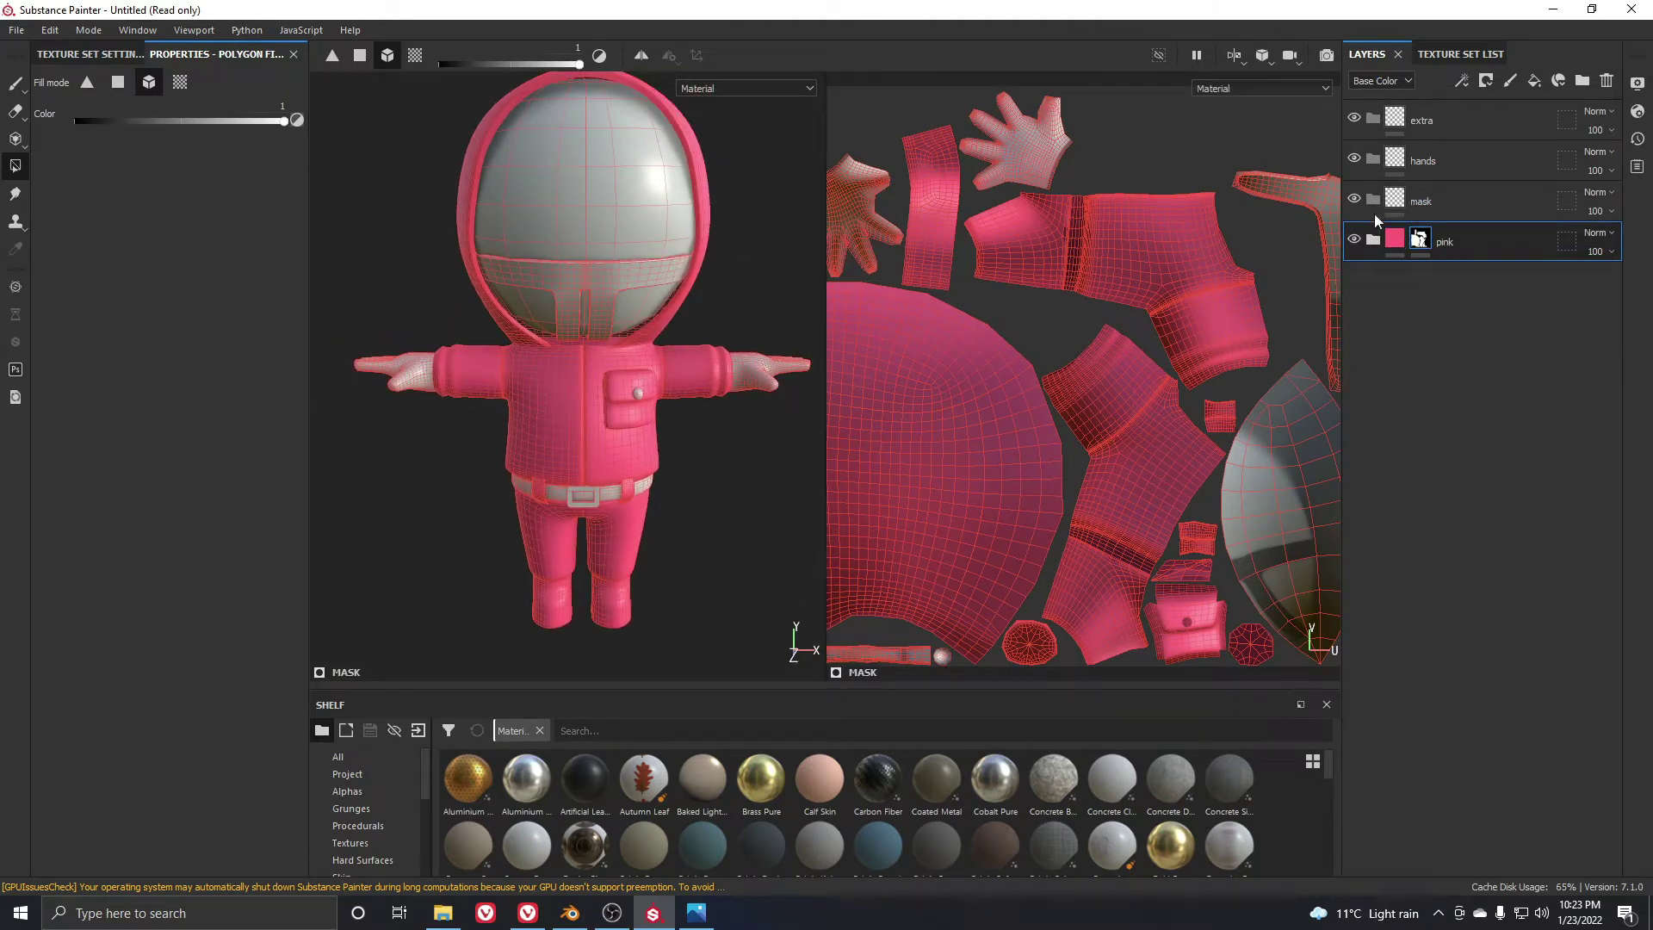
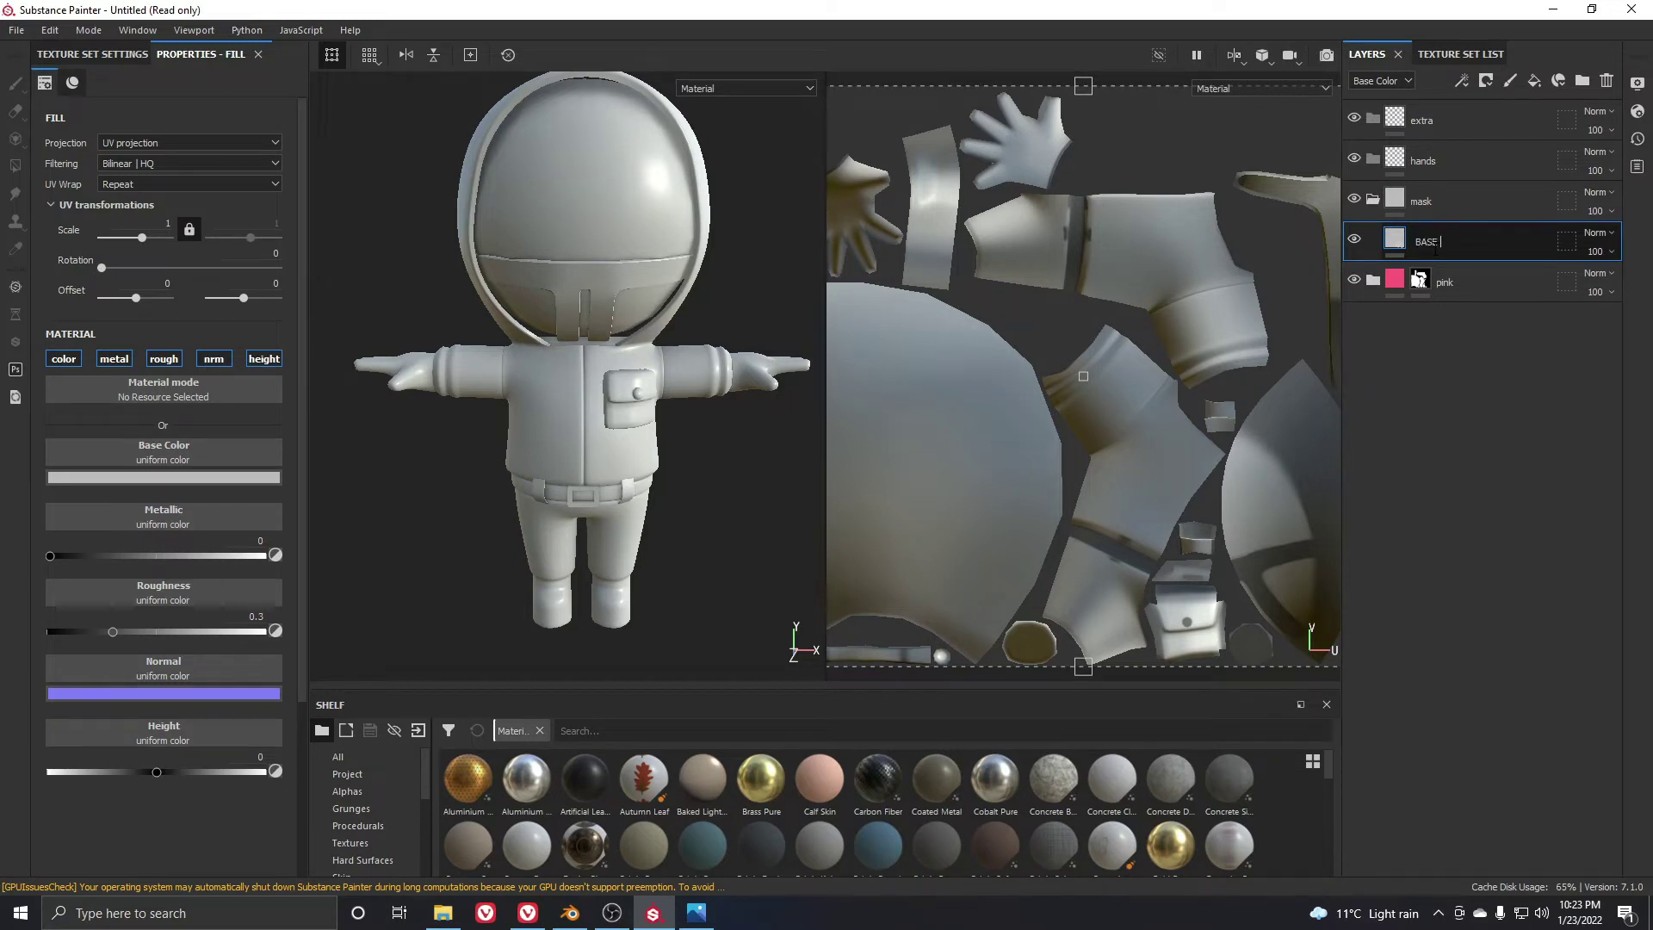
# Set the mask folder's BASE fill layer to near-black, RGB 0.011, 0.011, 0.011, with Roughness 0.4173
pyautogui.click(256, 477)
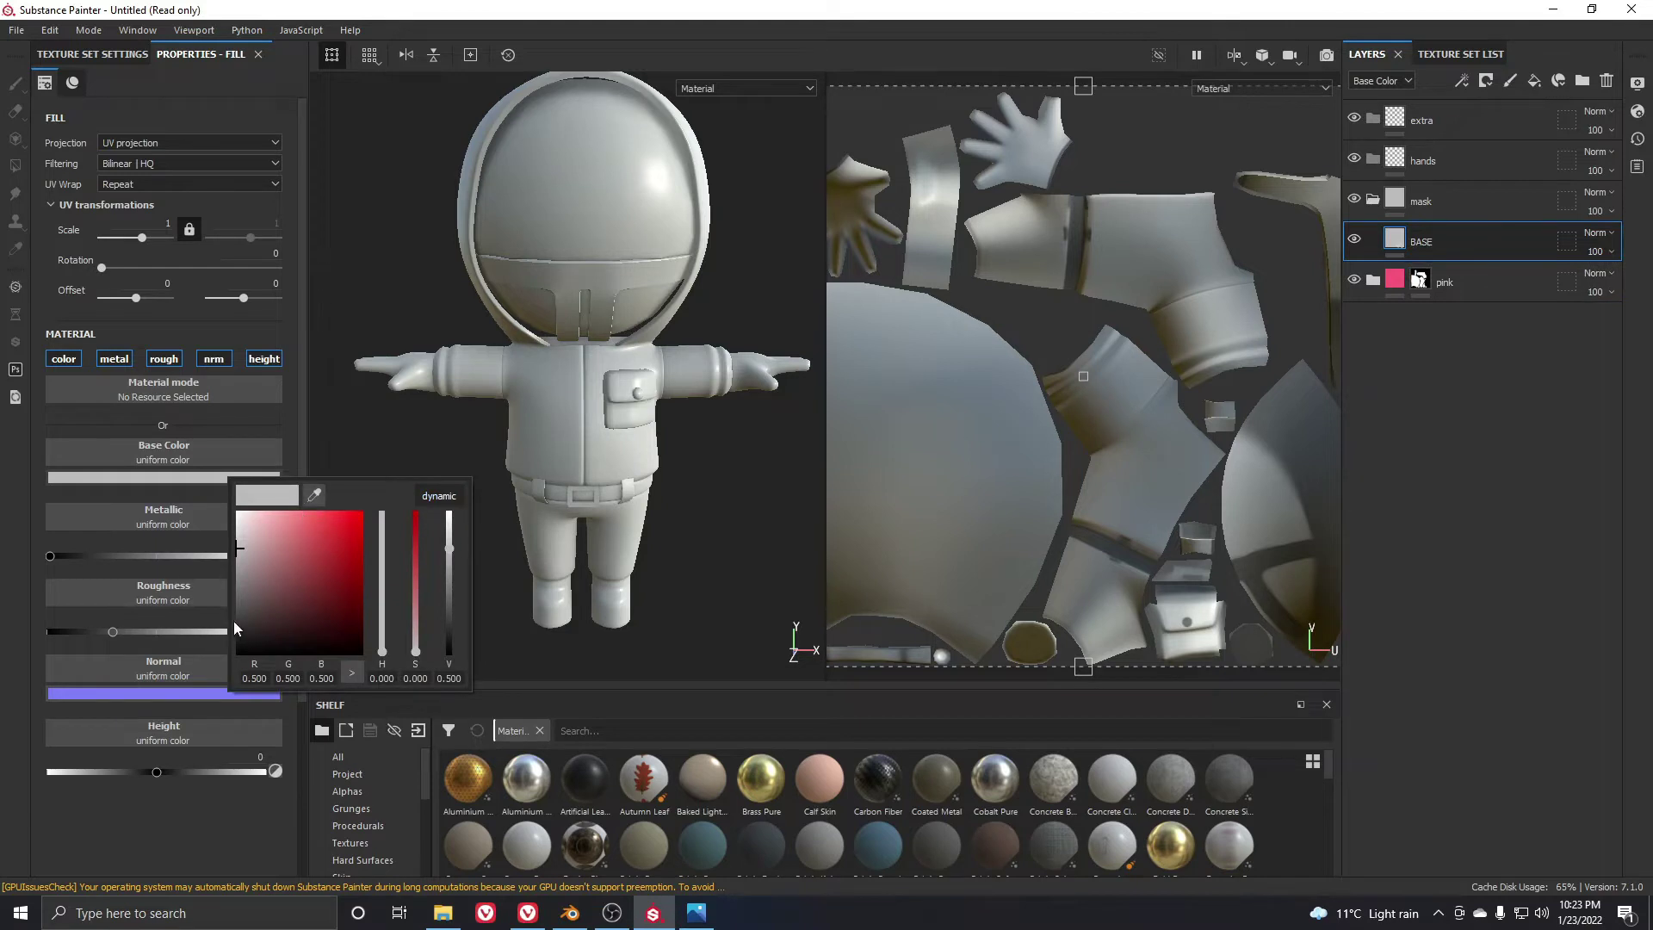
pyautogui.moveTo(236, 628); pyautogui.dragTo(235, 639)
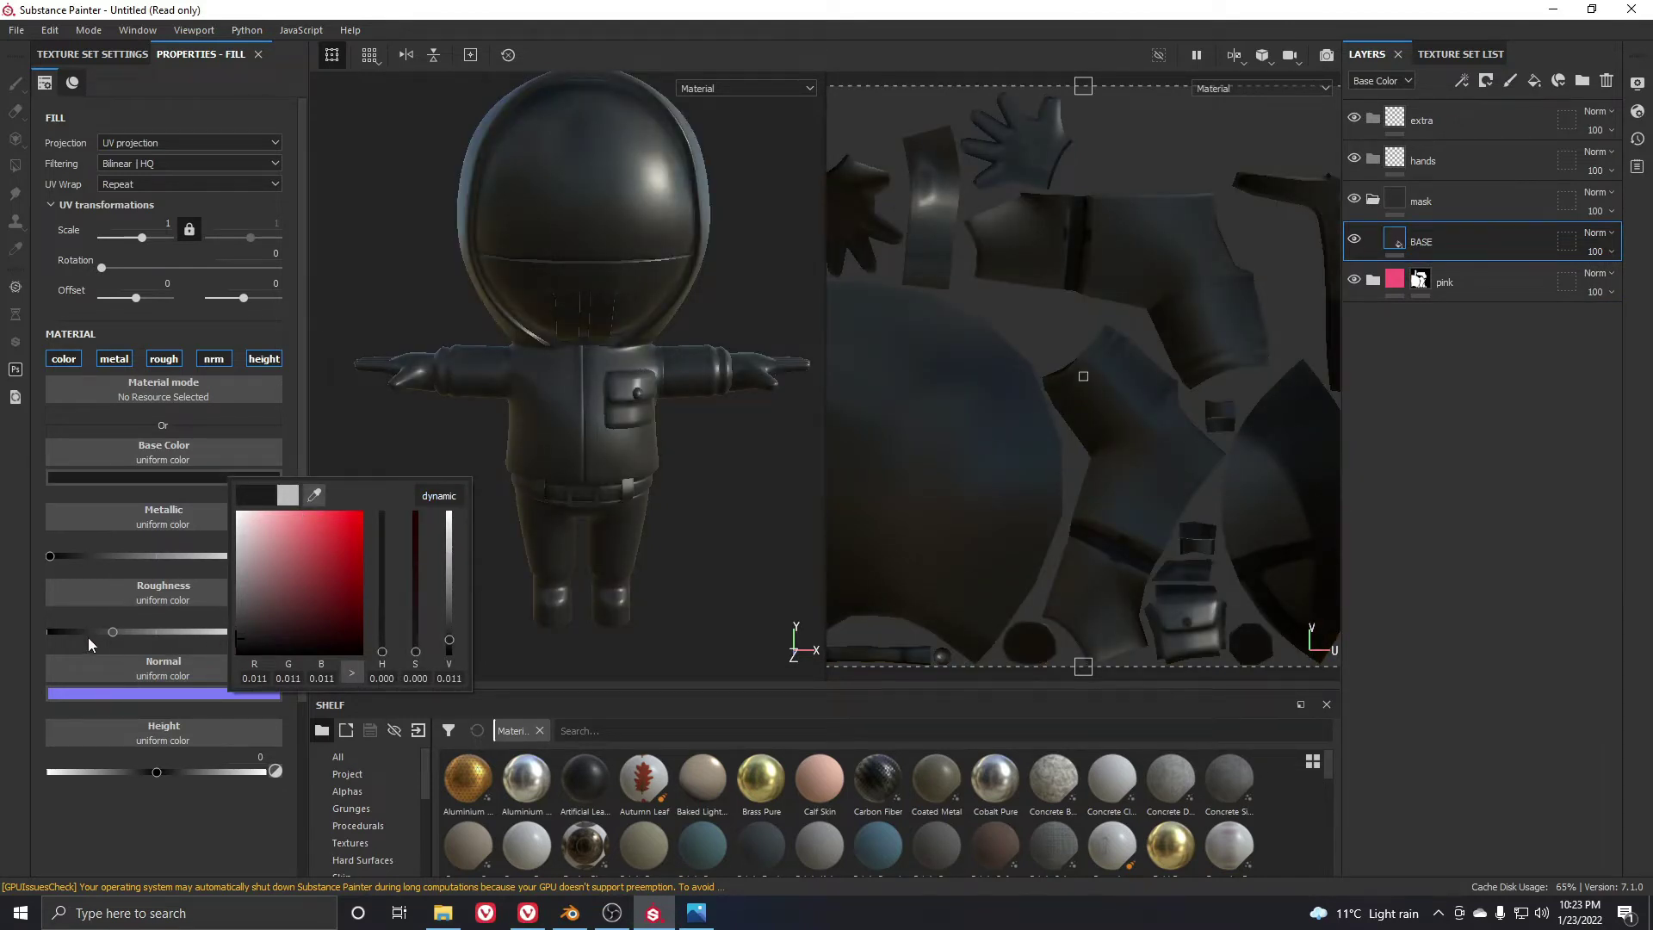
pyautogui.moveTo(113, 633)
pyautogui.mouseDown()
pyautogui.moveTo(162, 634)
pyautogui.moveTo(138, 632)
pyautogui.mouseUp()
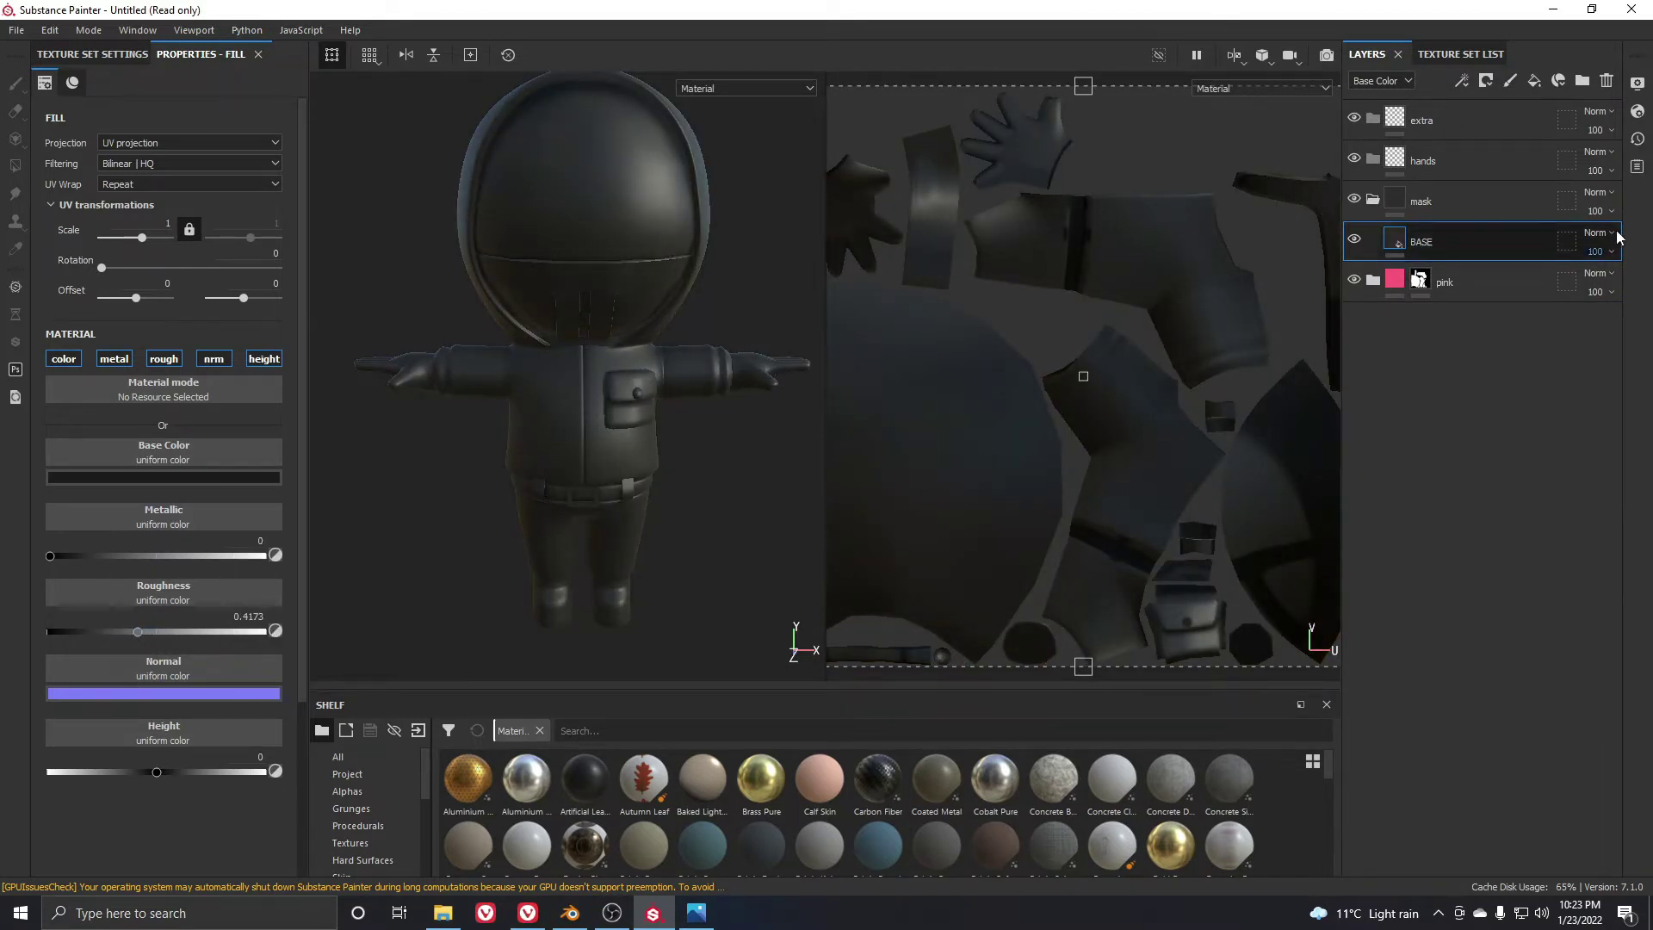
# Add a black mask to the mask folder
pyautogui.click(1433, 210)
pyautogui.rightClick(1434, 210)
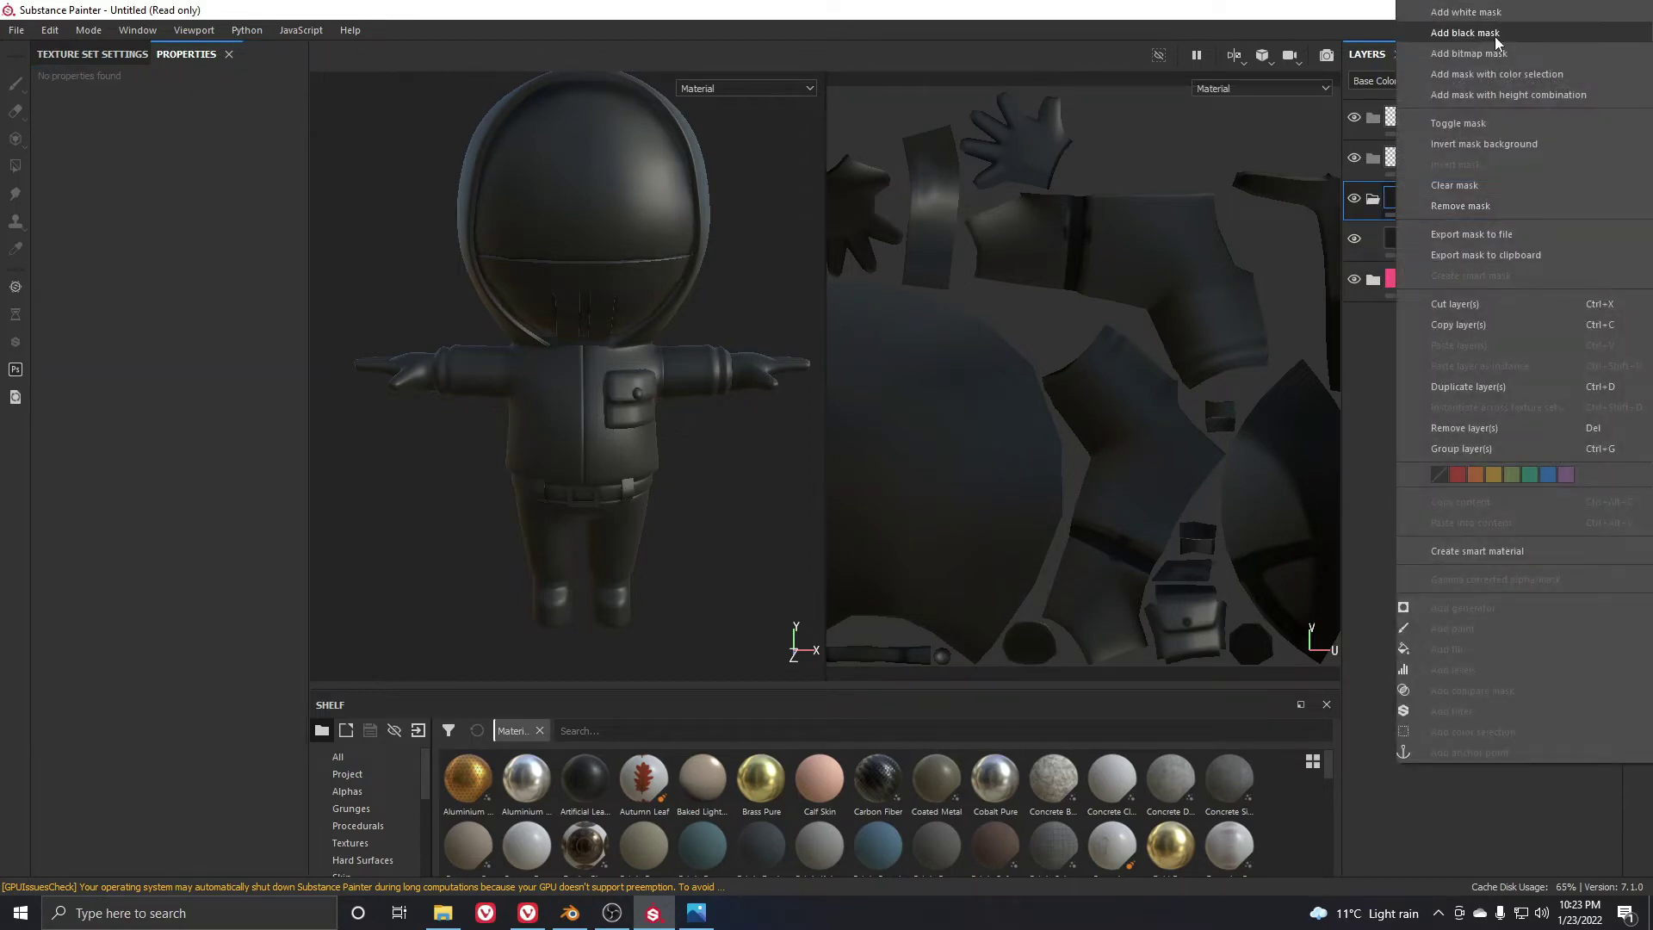
pyautogui.click(1465, 32)
# Fill the face dome and its raised faceplate in the mask folder's mask, undoing the stray fill on the suit
pyautogui.scroll(5, 397, 116)
pyautogui.click(704, 272)
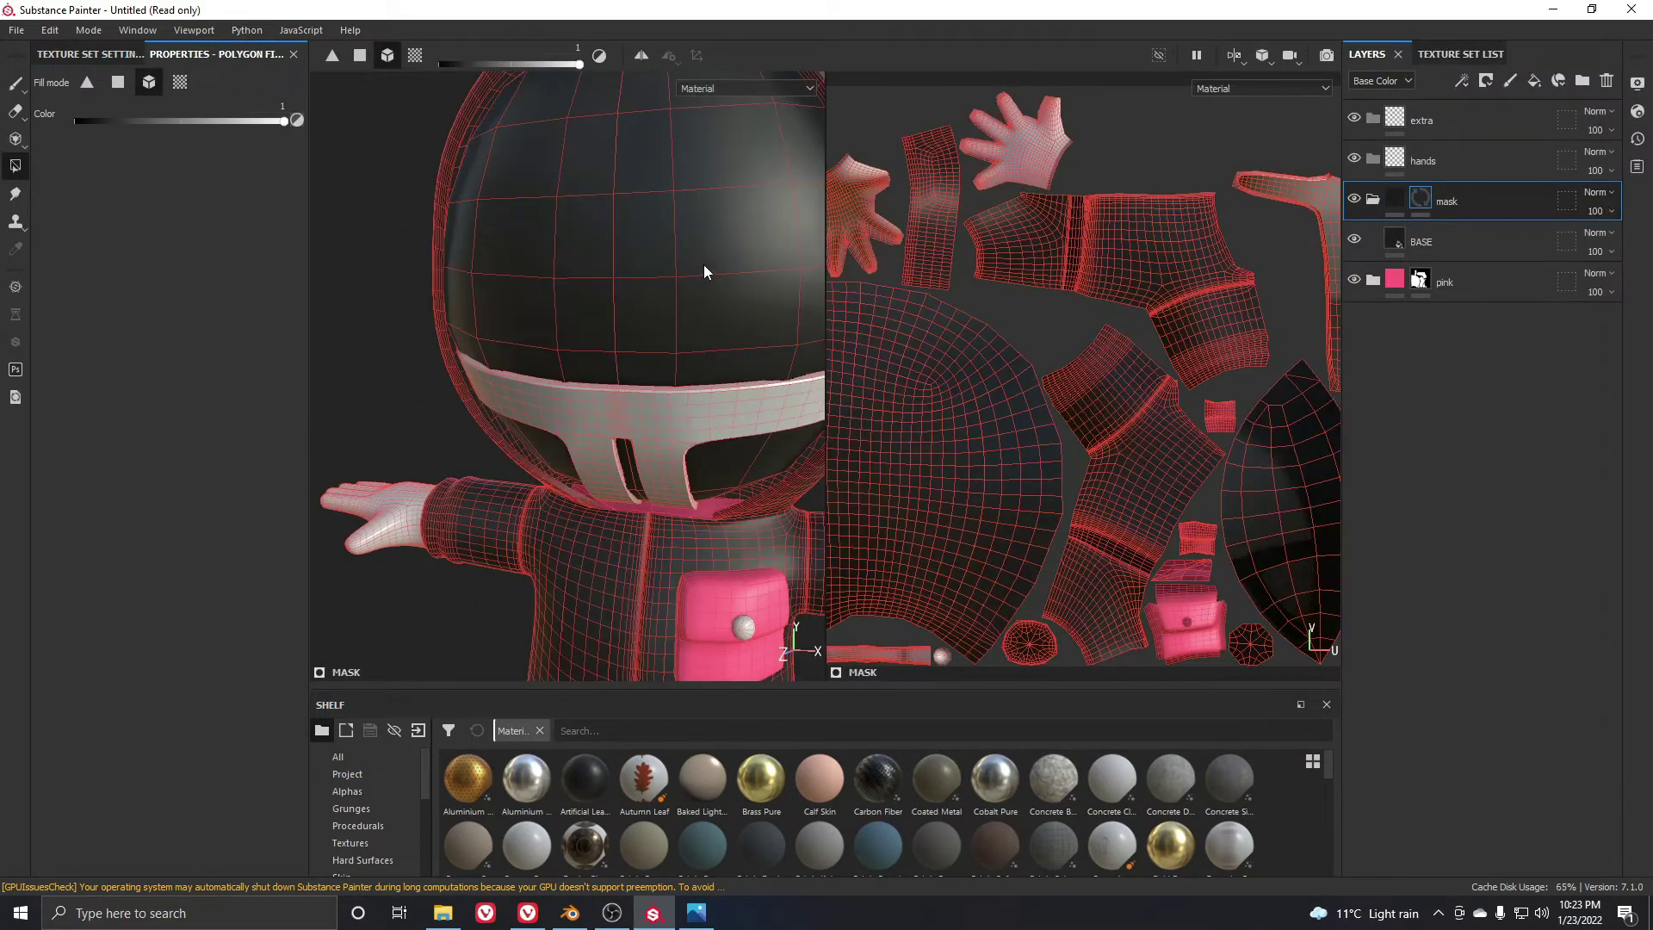
pyautogui.keyDown('alt'); pyautogui.moveTo(704, 265); pyautogui.dragTo(555, 229, button='middle'); pyautogui.keyUp('alt')
pyautogui.hotkey('ctrl', 'z')
pyautogui.click(653, 200)
pyautogui.scroll(-3, 652, 200)
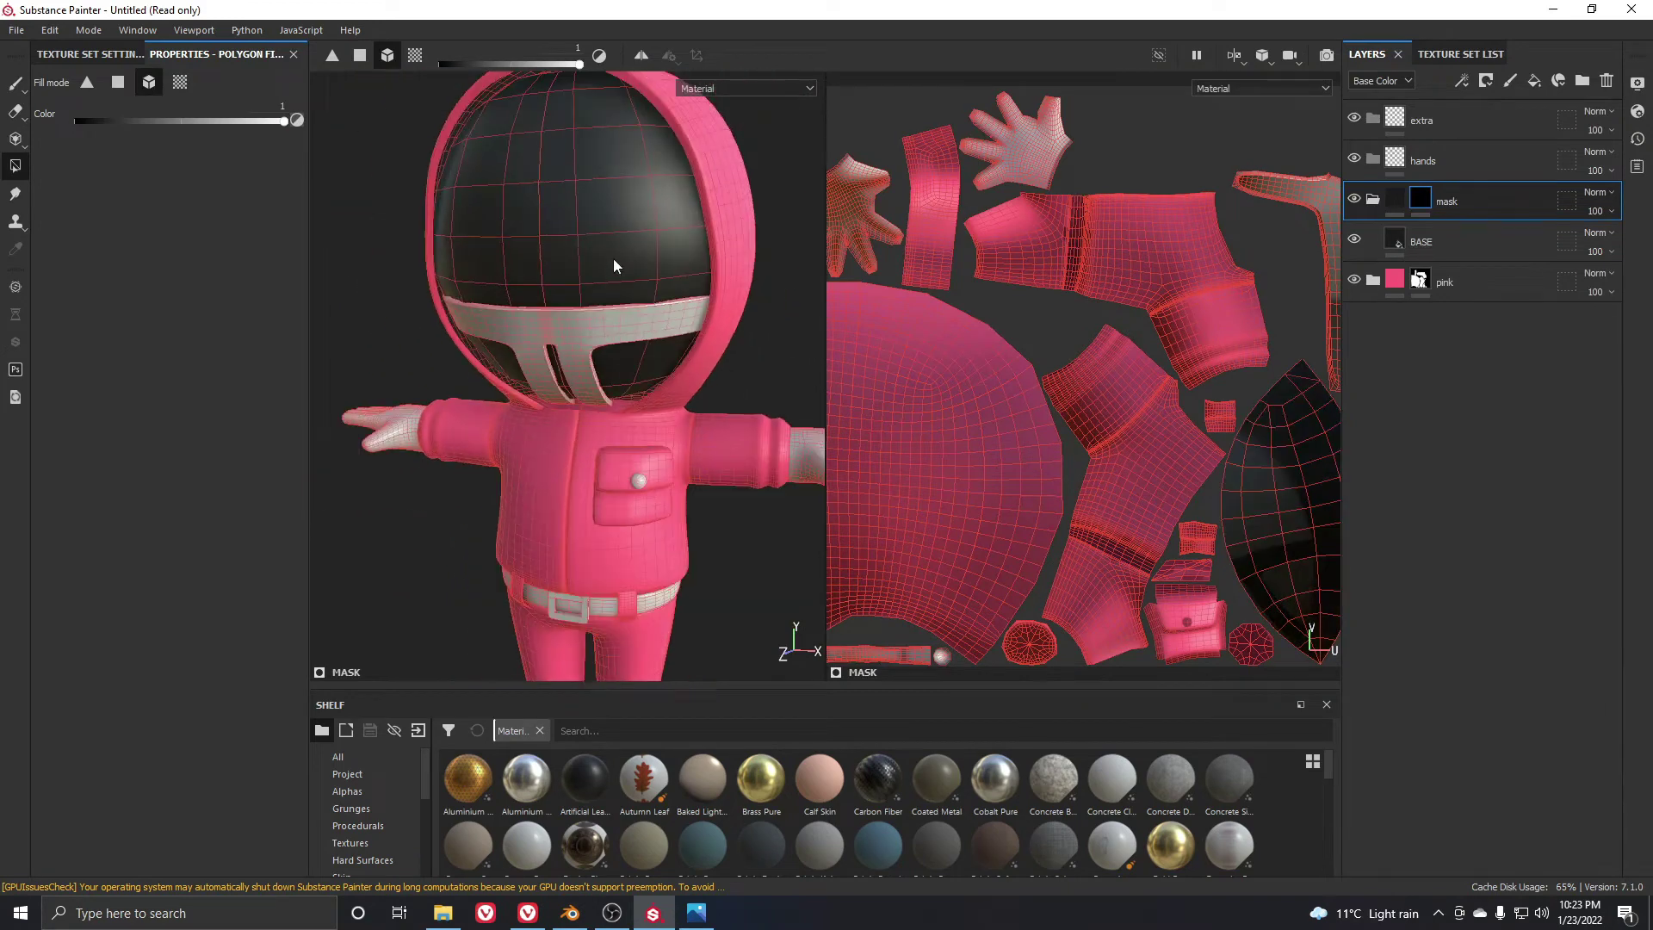
pyautogui.scroll(-1, 594, 301)
pyautogui.click(541, 374)
pyautogui.scroll(-3, 625, 308)
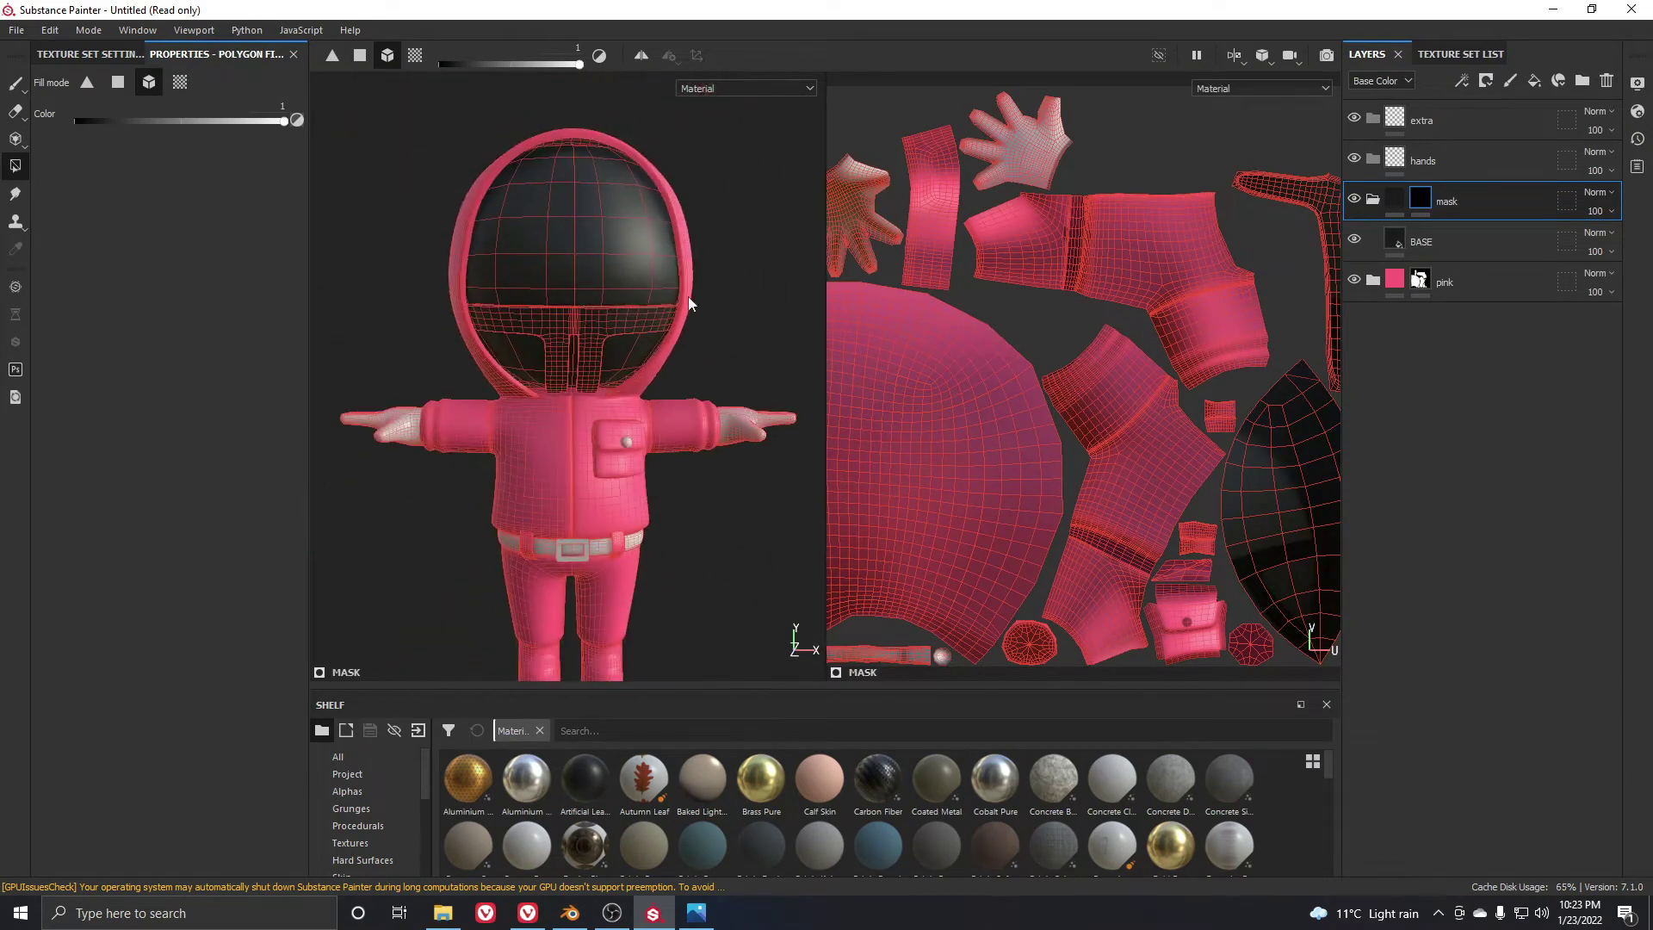
# Select the BASE layer and examine the black face mask's raised details from several angles
pyautogui.keyDown('alt'); pyautogui.moveTo(689, 304); pyautogui.dragTo(517, 348); pyautogui.keyUp('alt')
pyautogui.scroll(3, 586, 307)
pyautogui.click(1422, 242)
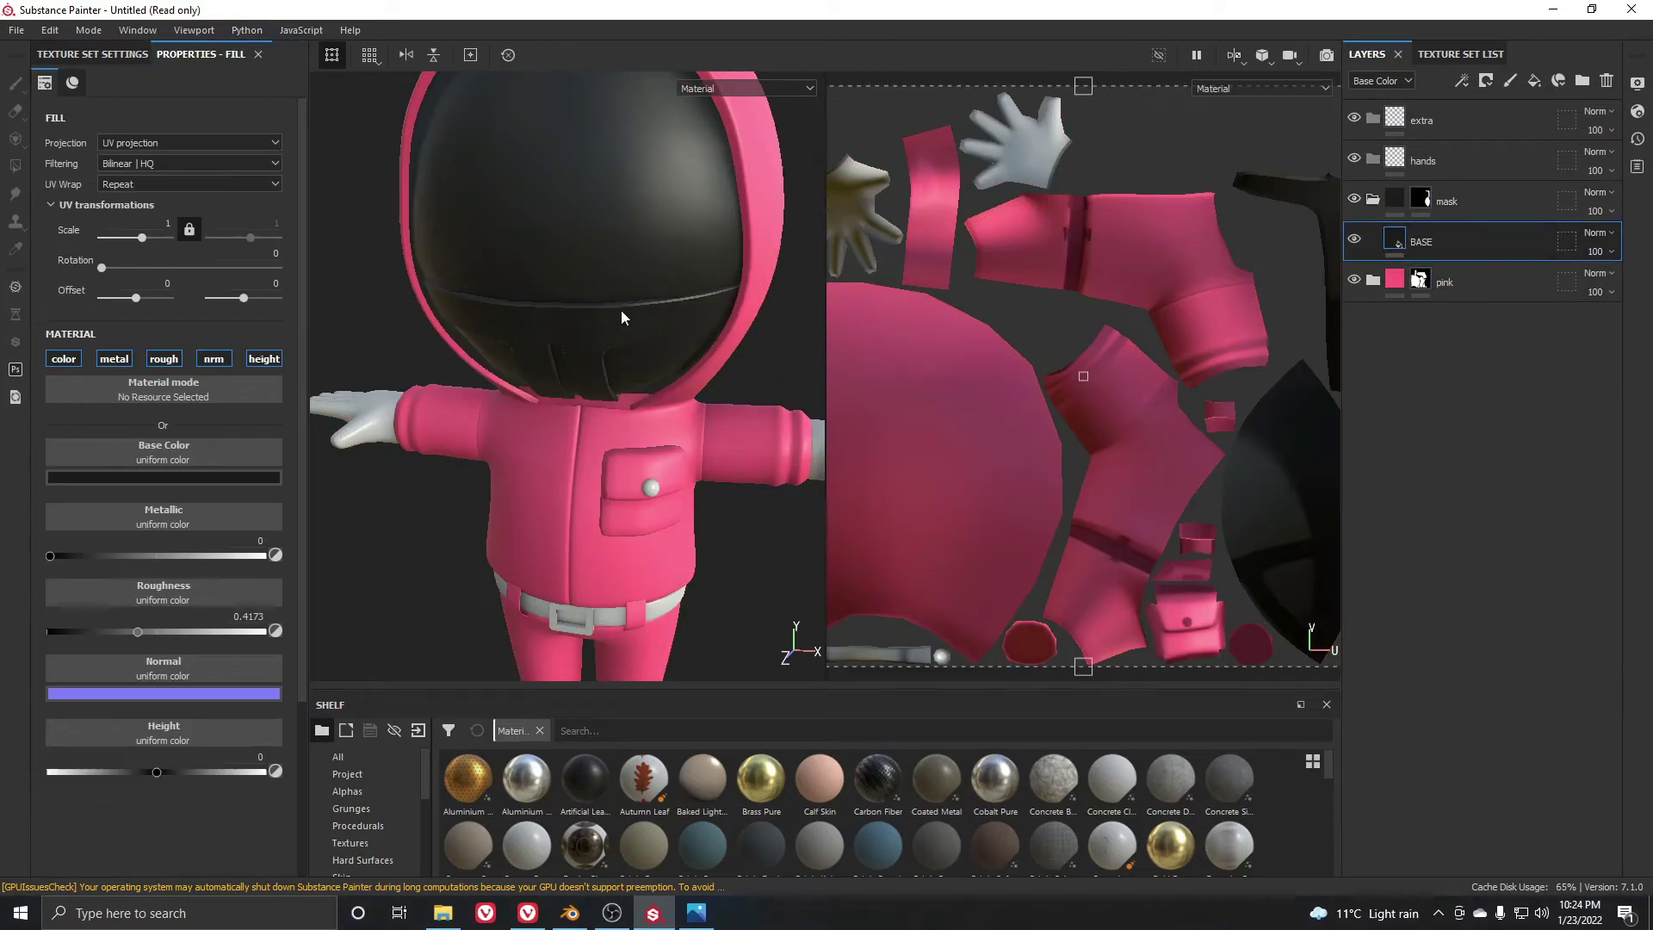
pyautogui.keyDown('alt'); pyautogui.moveTo(633, 271); pyautogui.dragTo(627, 321); pyautogui.keyUp('alt')
pyautogui.scroll(2, 589, 327)
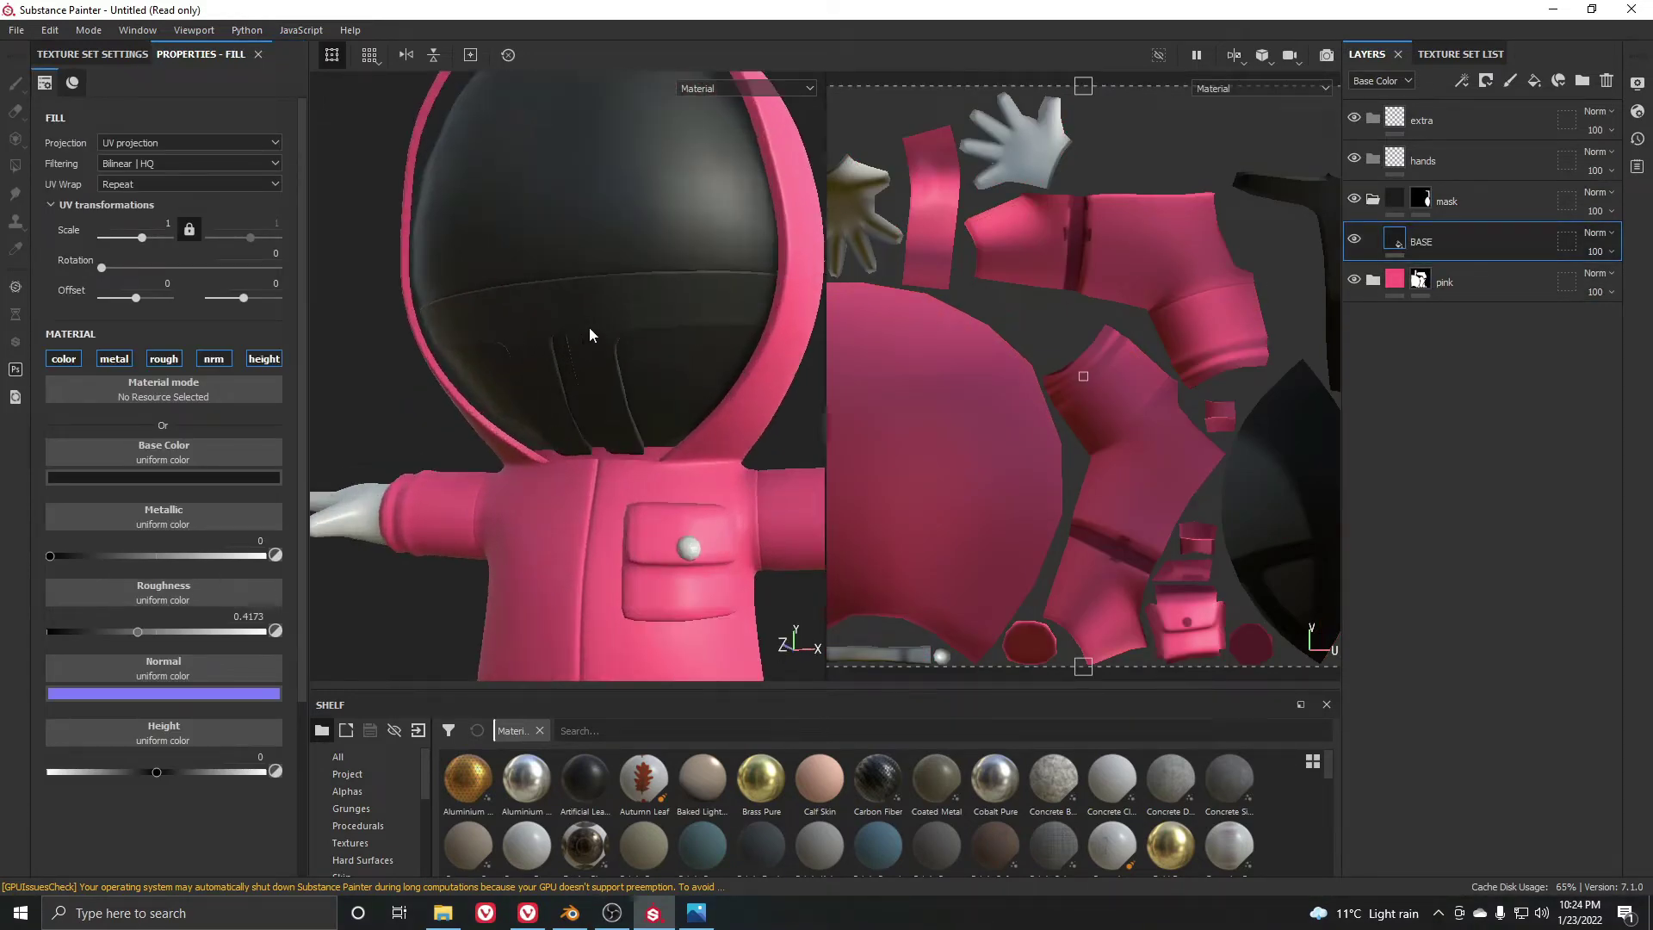
pyautogui.scroll(2, 668, 297)
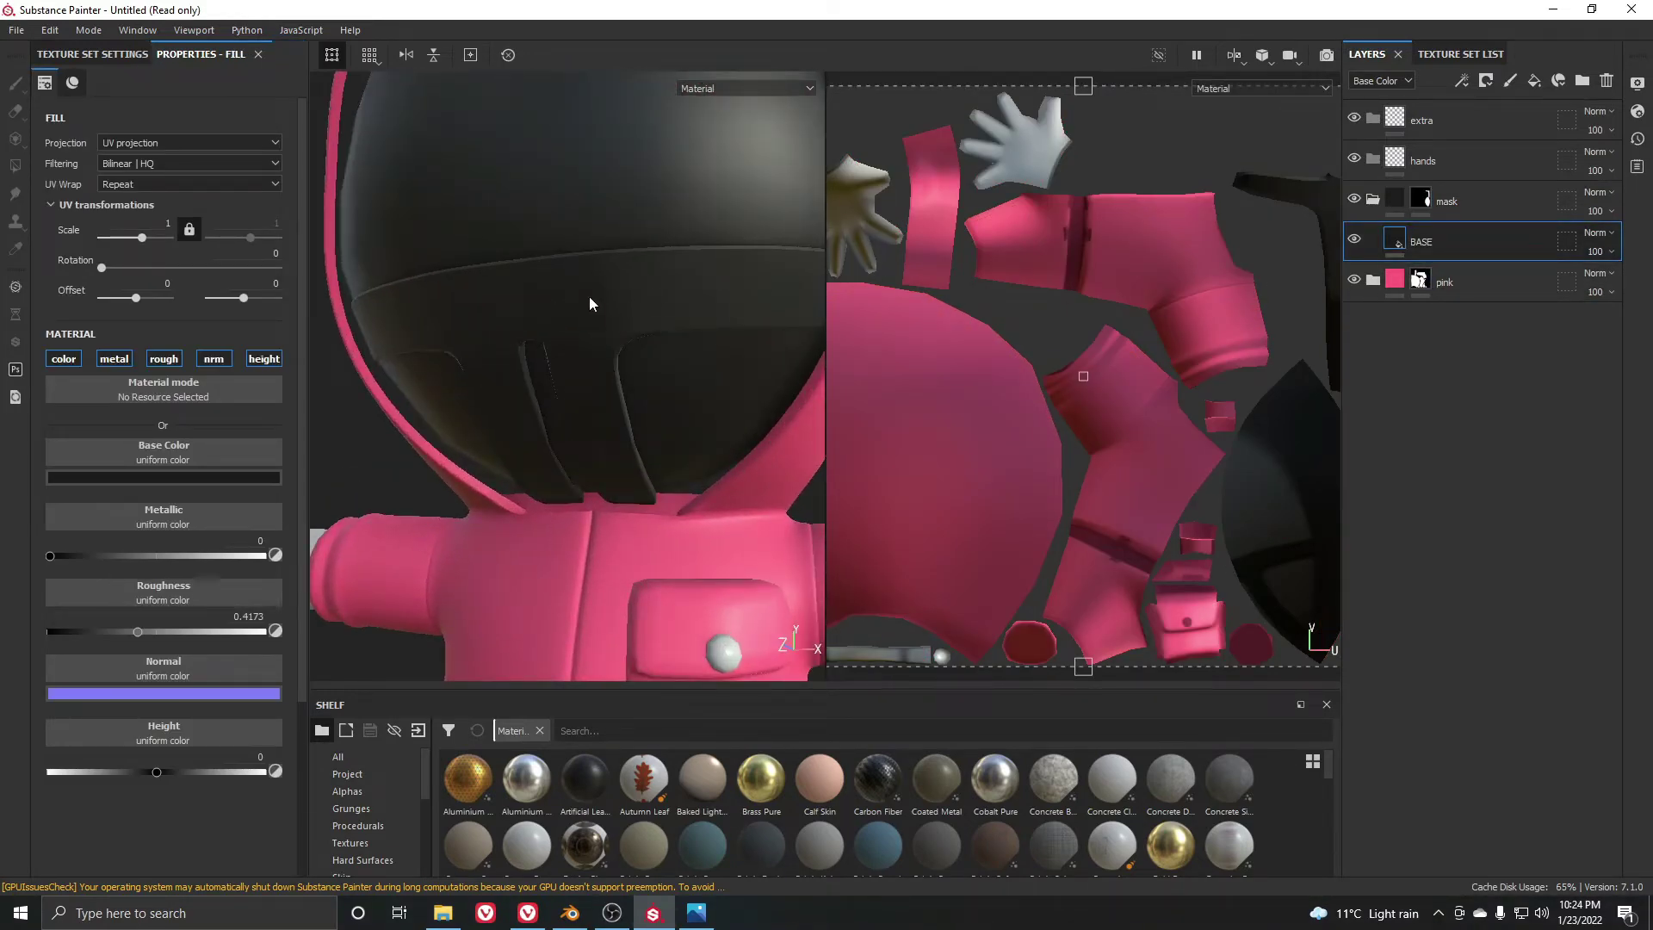
pyautogui.scroll(-3, 637, 336)
pyautogui.keyDown('alt'); pyautogui.moveTo(629, 329); pyautogui.dragTo(633, 205); pyautogui.keyUp('alt')
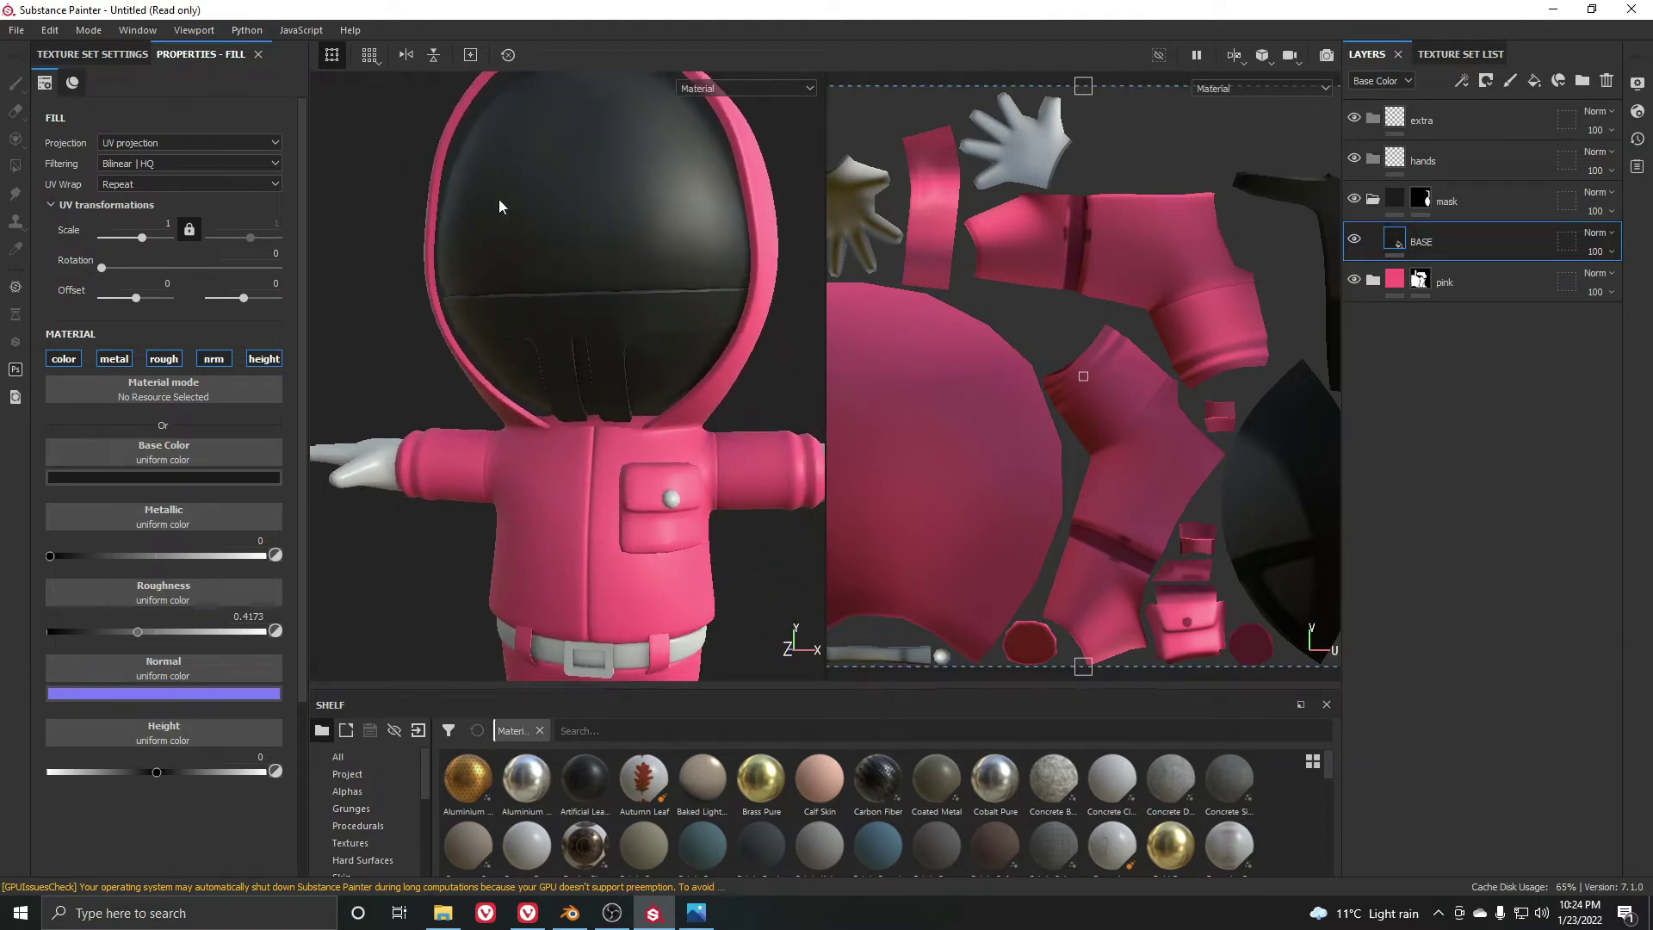
# Rename the BASE layer as BASE 1 and duplicate it
pyautogui.doubleClick(1451, 242)
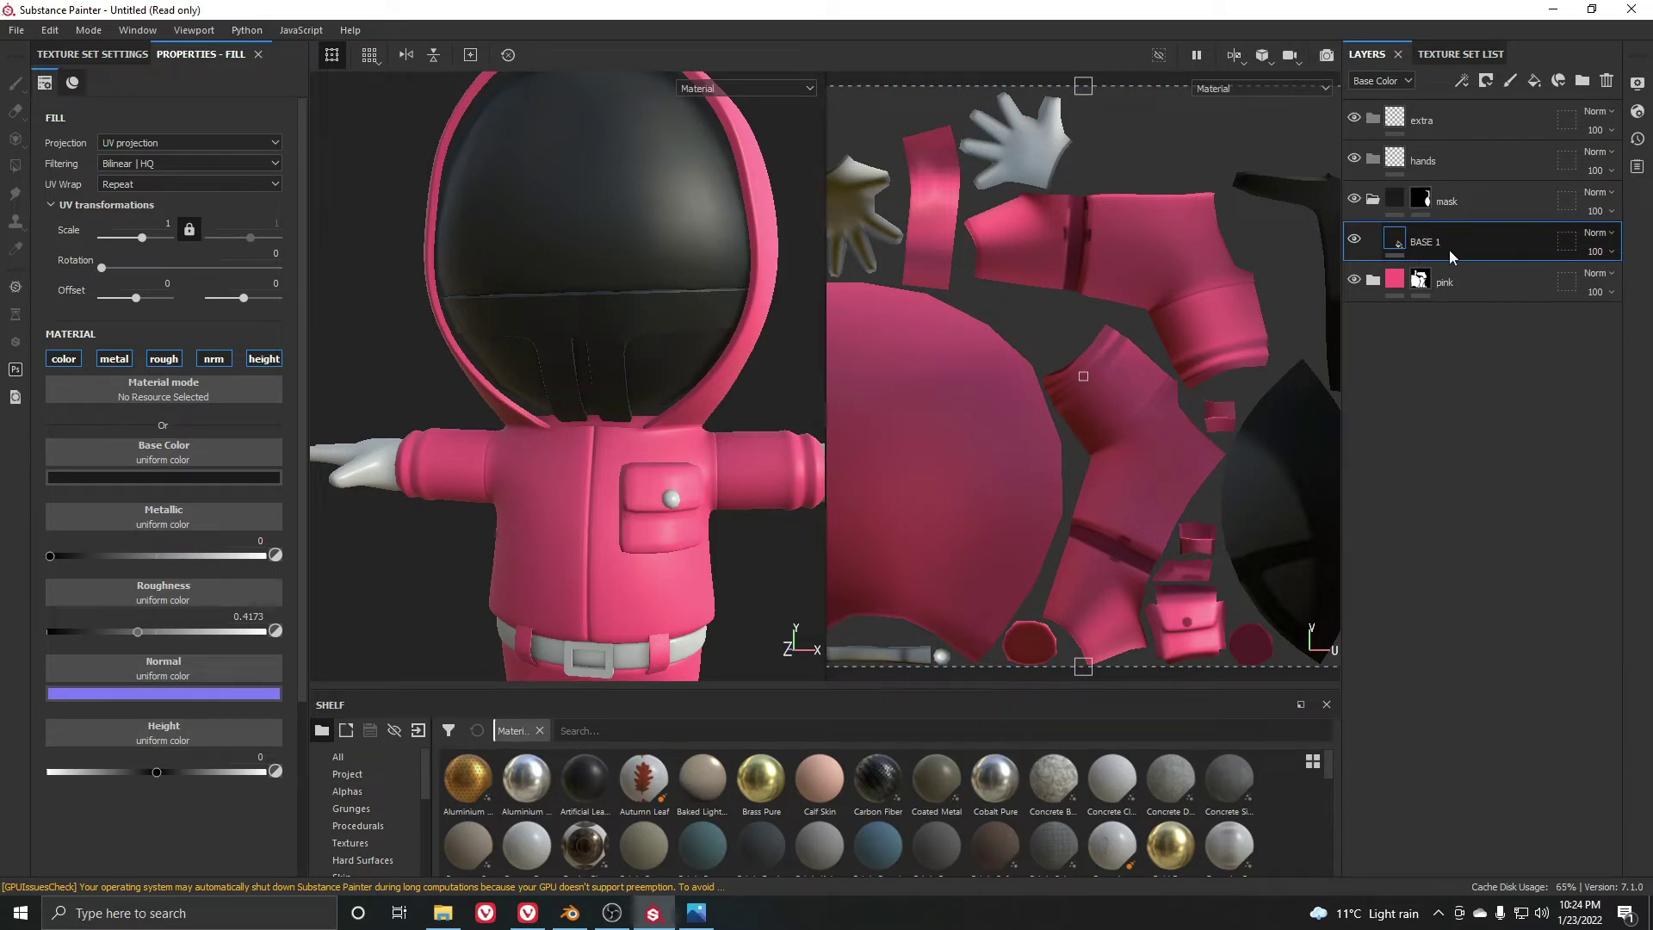
pyautogui.press('Return')
pyautogui.hotkey('ctrl', 'd')
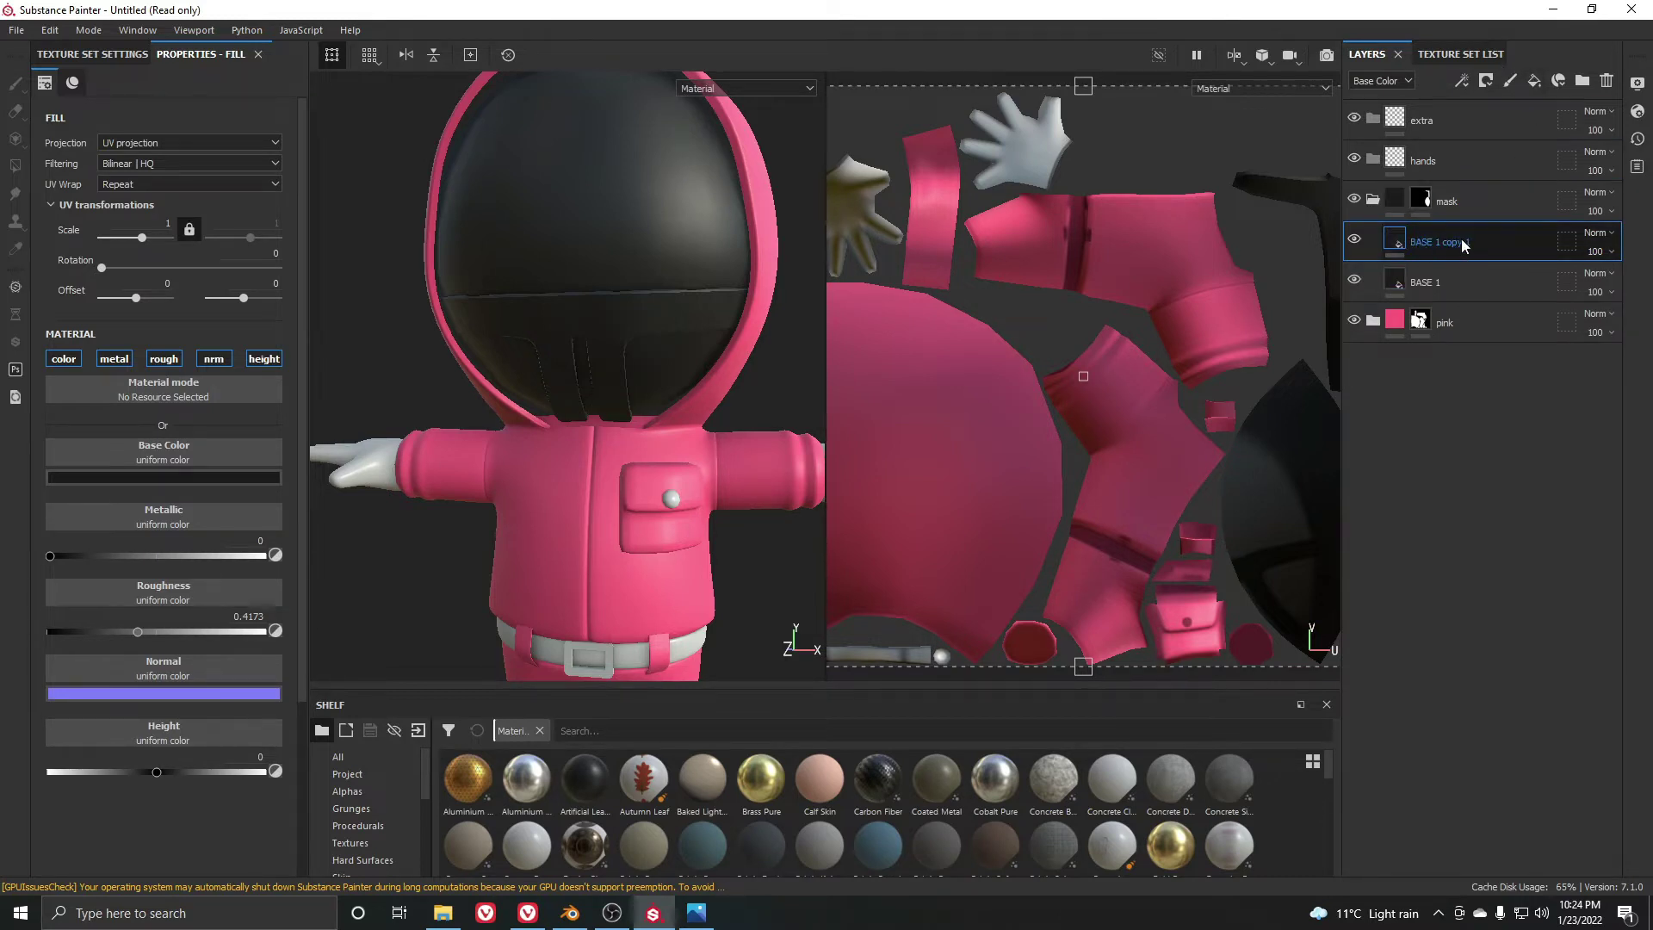
# Rename the duplicated layer as BASE BASE and the original as BASE DETAILS
pyautogui.doubleClick(1456, 243)
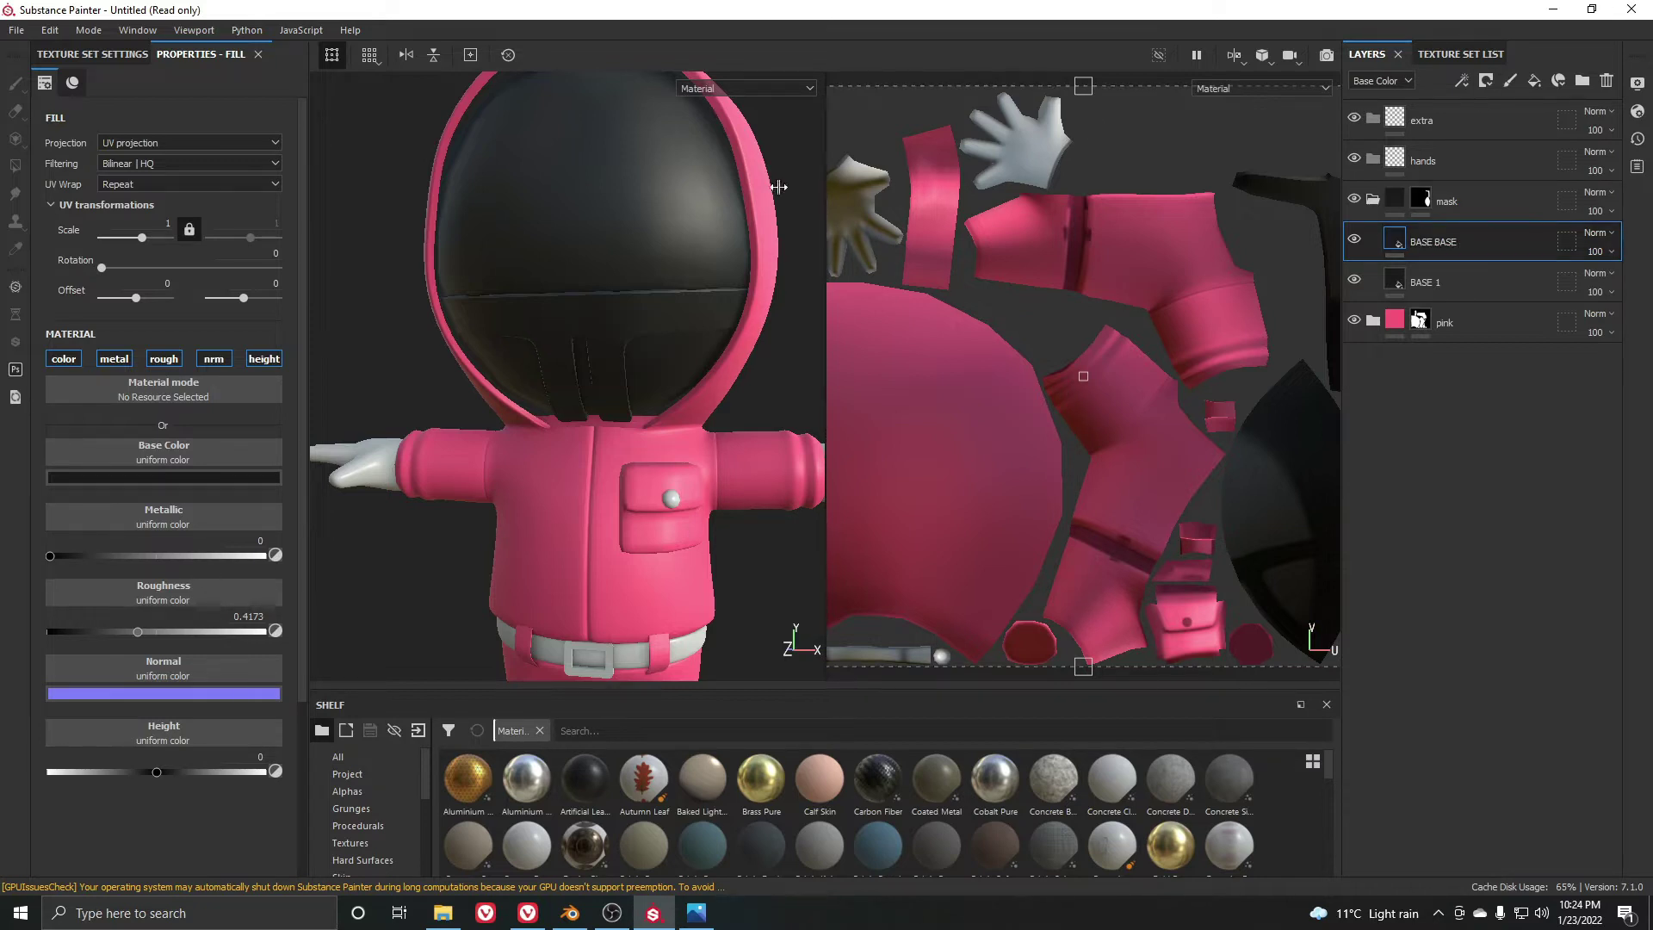
pyautogui.doubleClick(1431, 282)
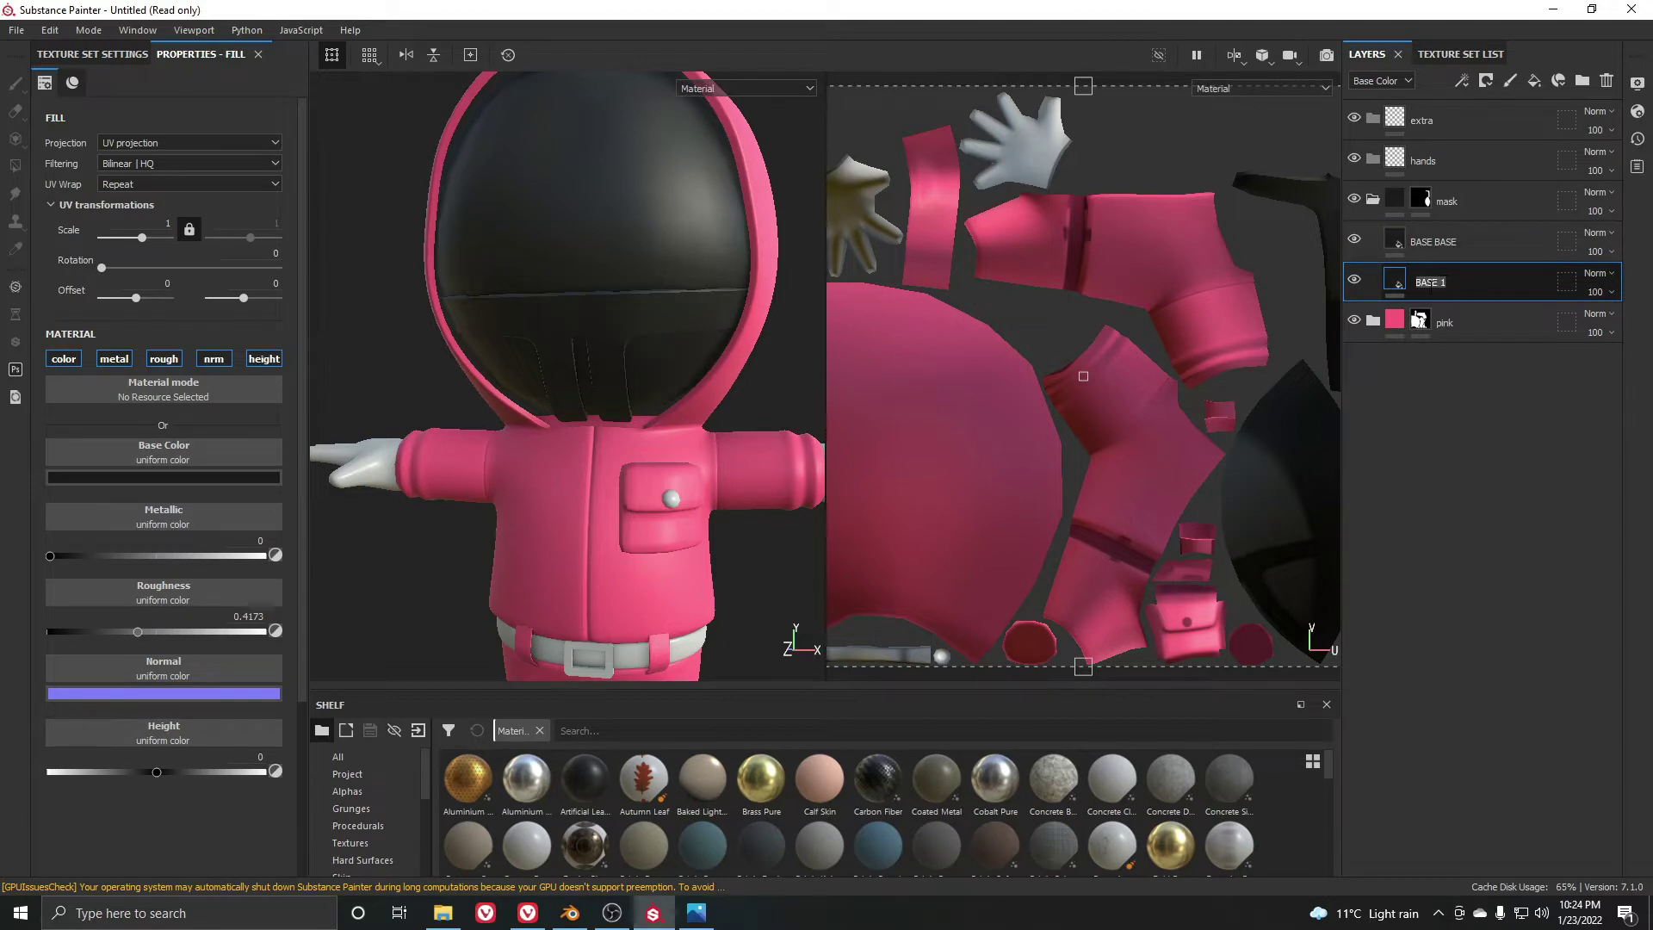
pyautogui.press('Right')
pyautogui.write('DETAILS')
pyautogui.press('Return')
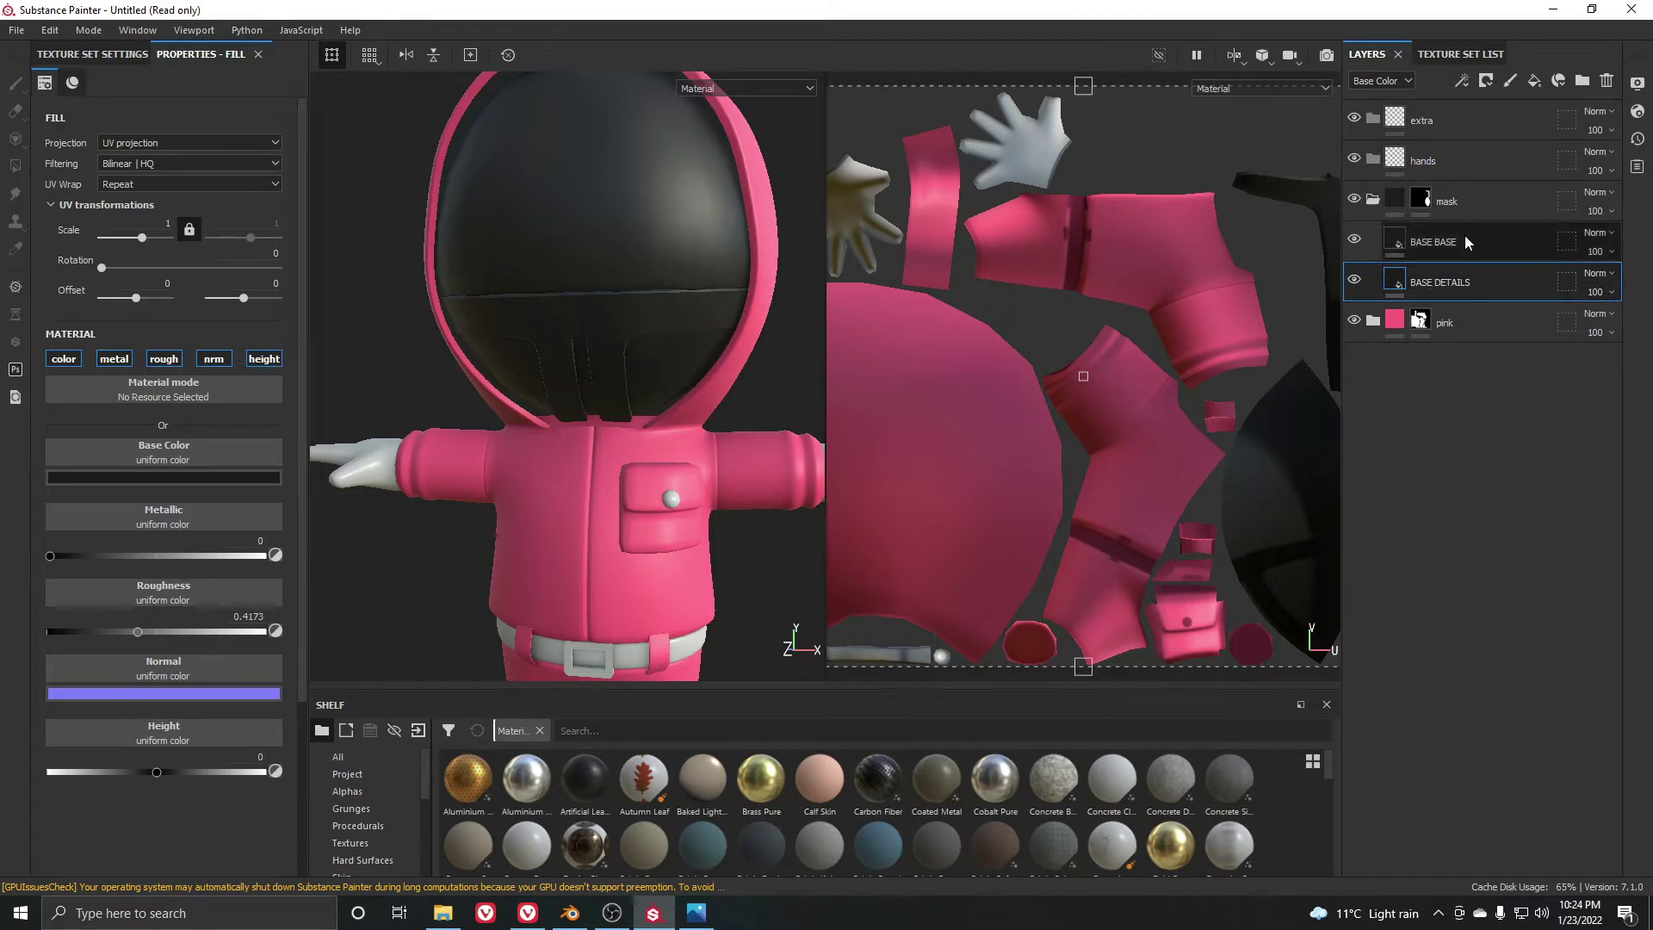
# Add a black mask to BASE BASE and, with BASE DETAILS hidden, fill only the face dome in it
pyautogui.click(1433, 243)
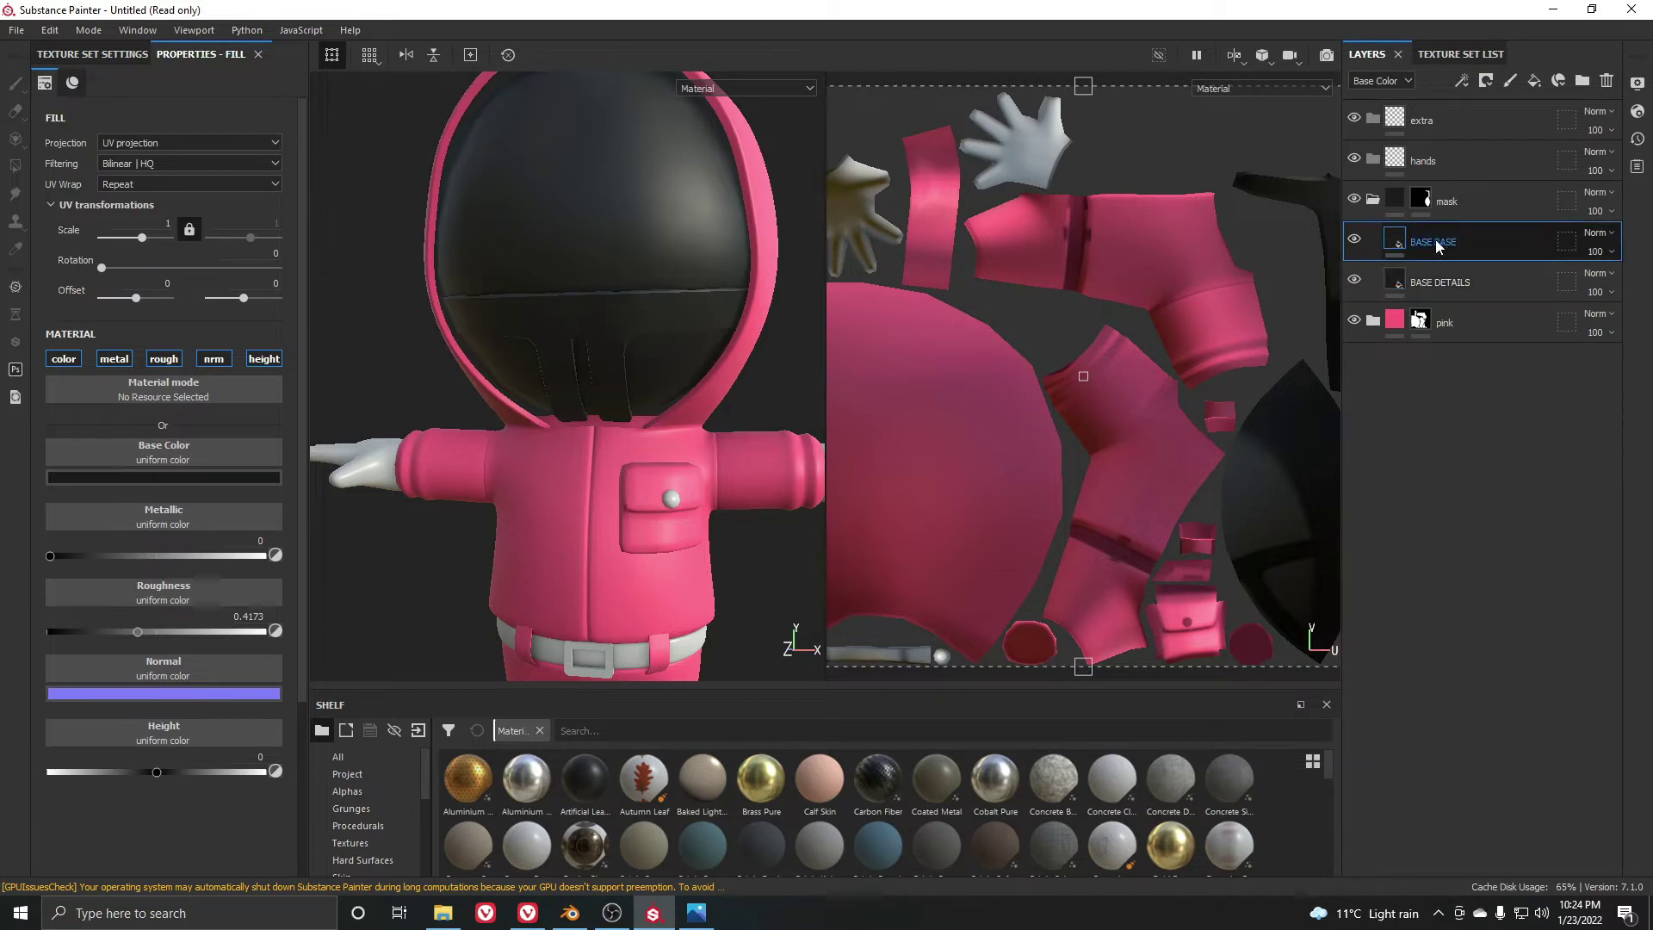
pyautogui.rightClick(1434, 241)
pyautogui.click(1475, 35)
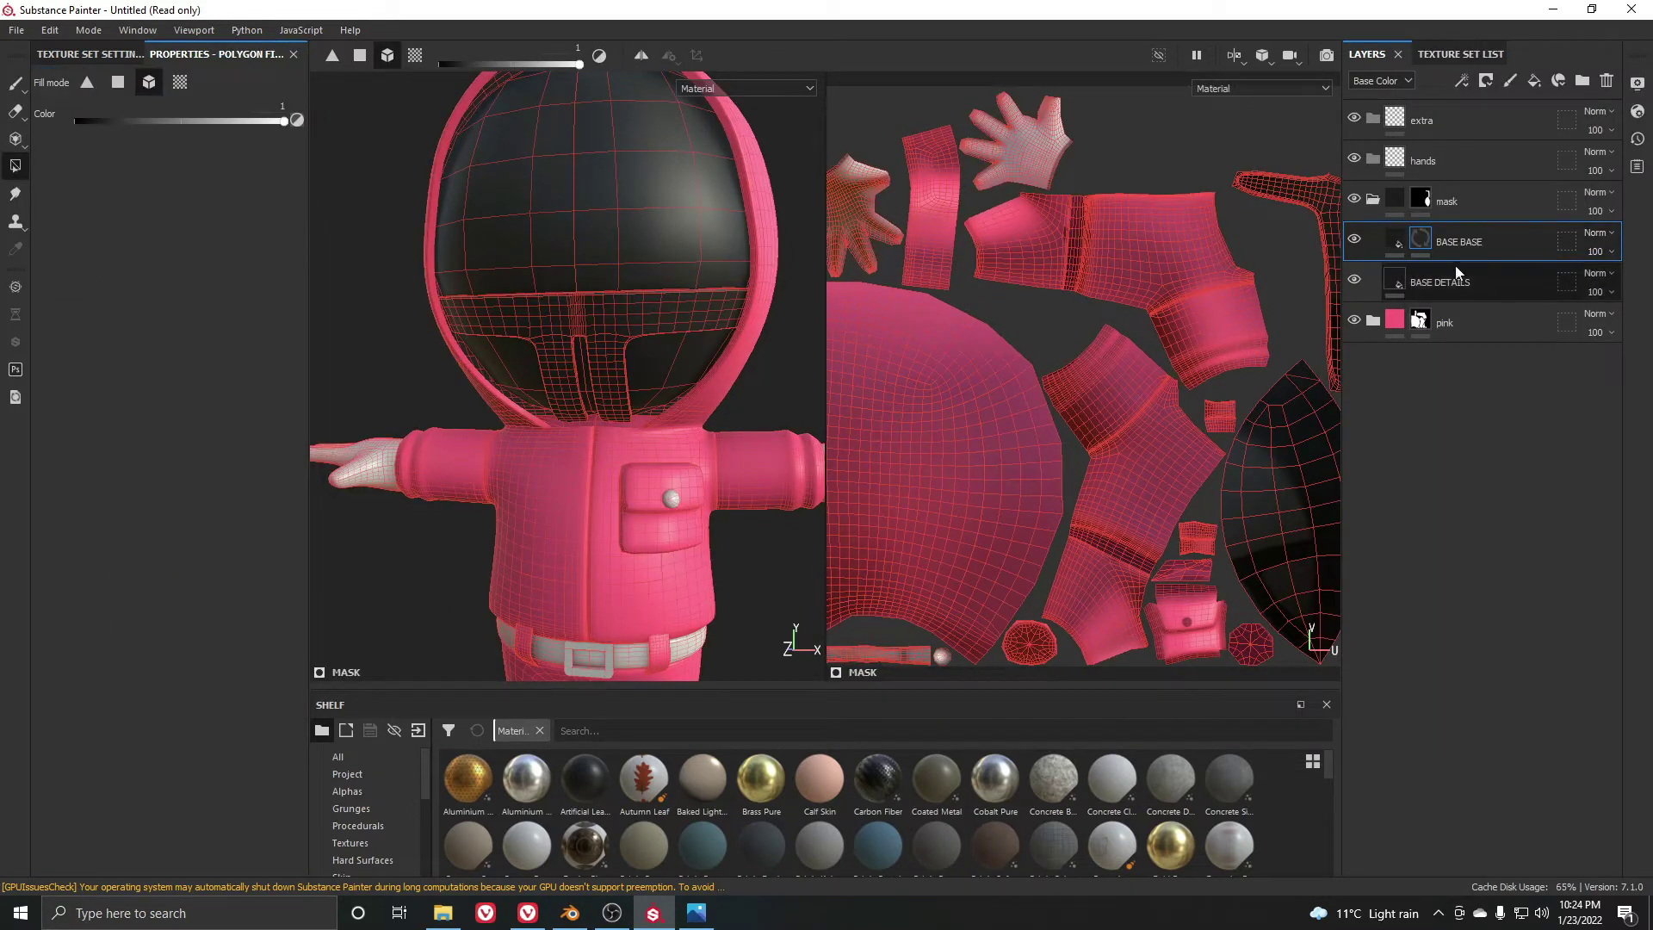
pyautogui.click(1355, 279)
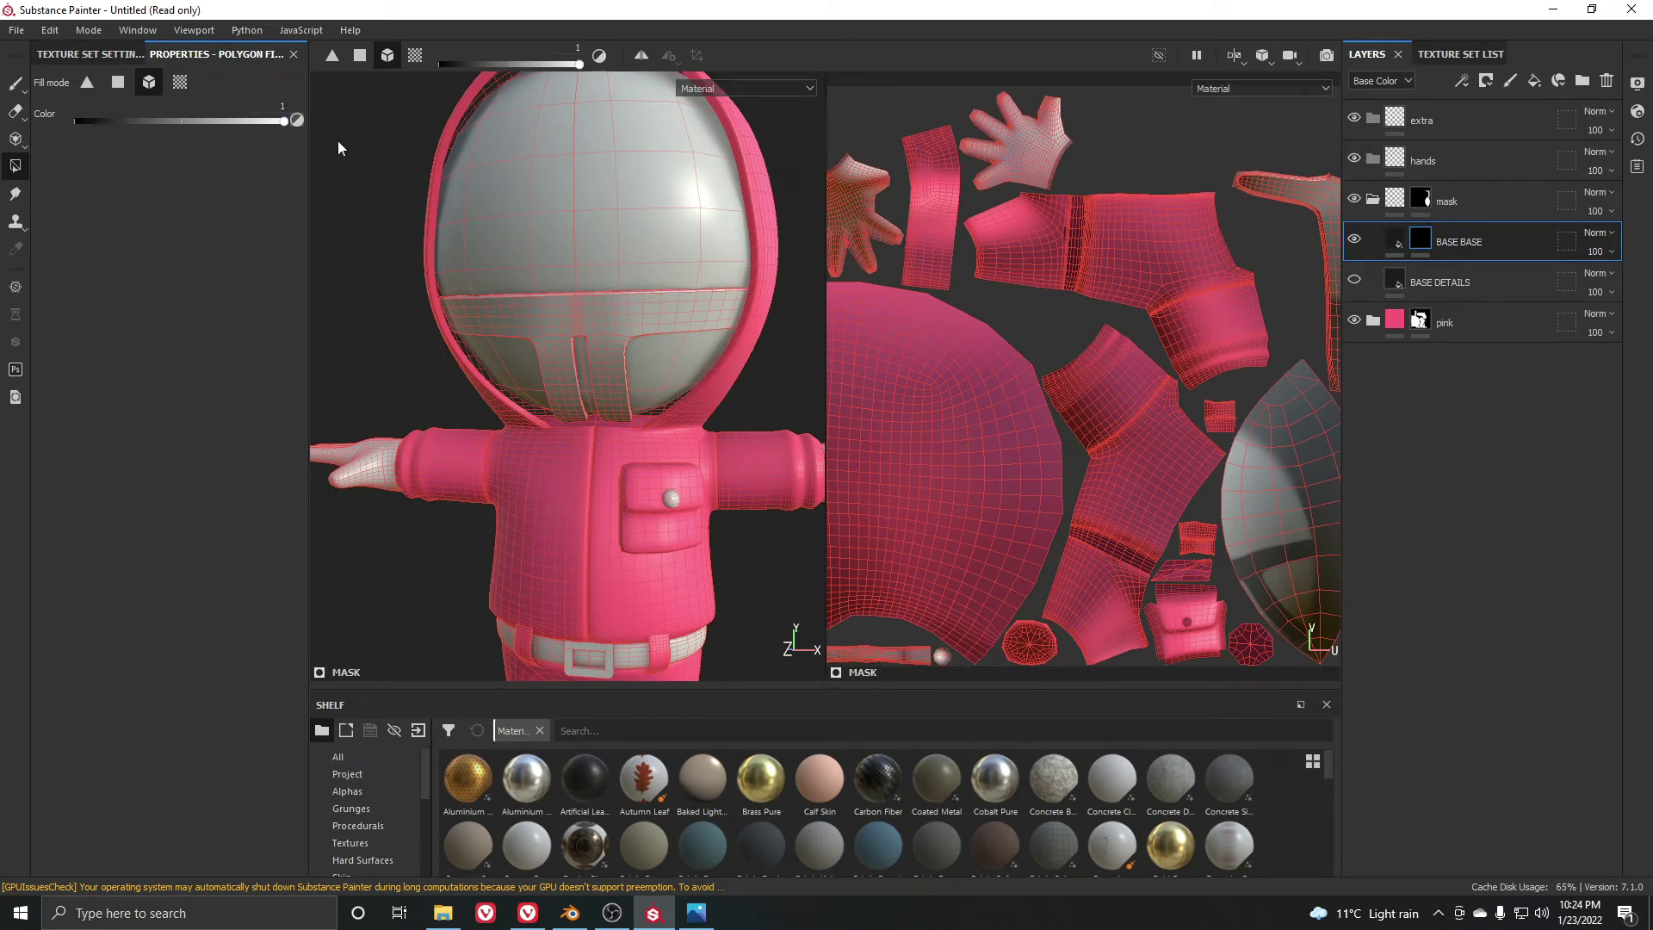
pyautogui.click(653, 201)
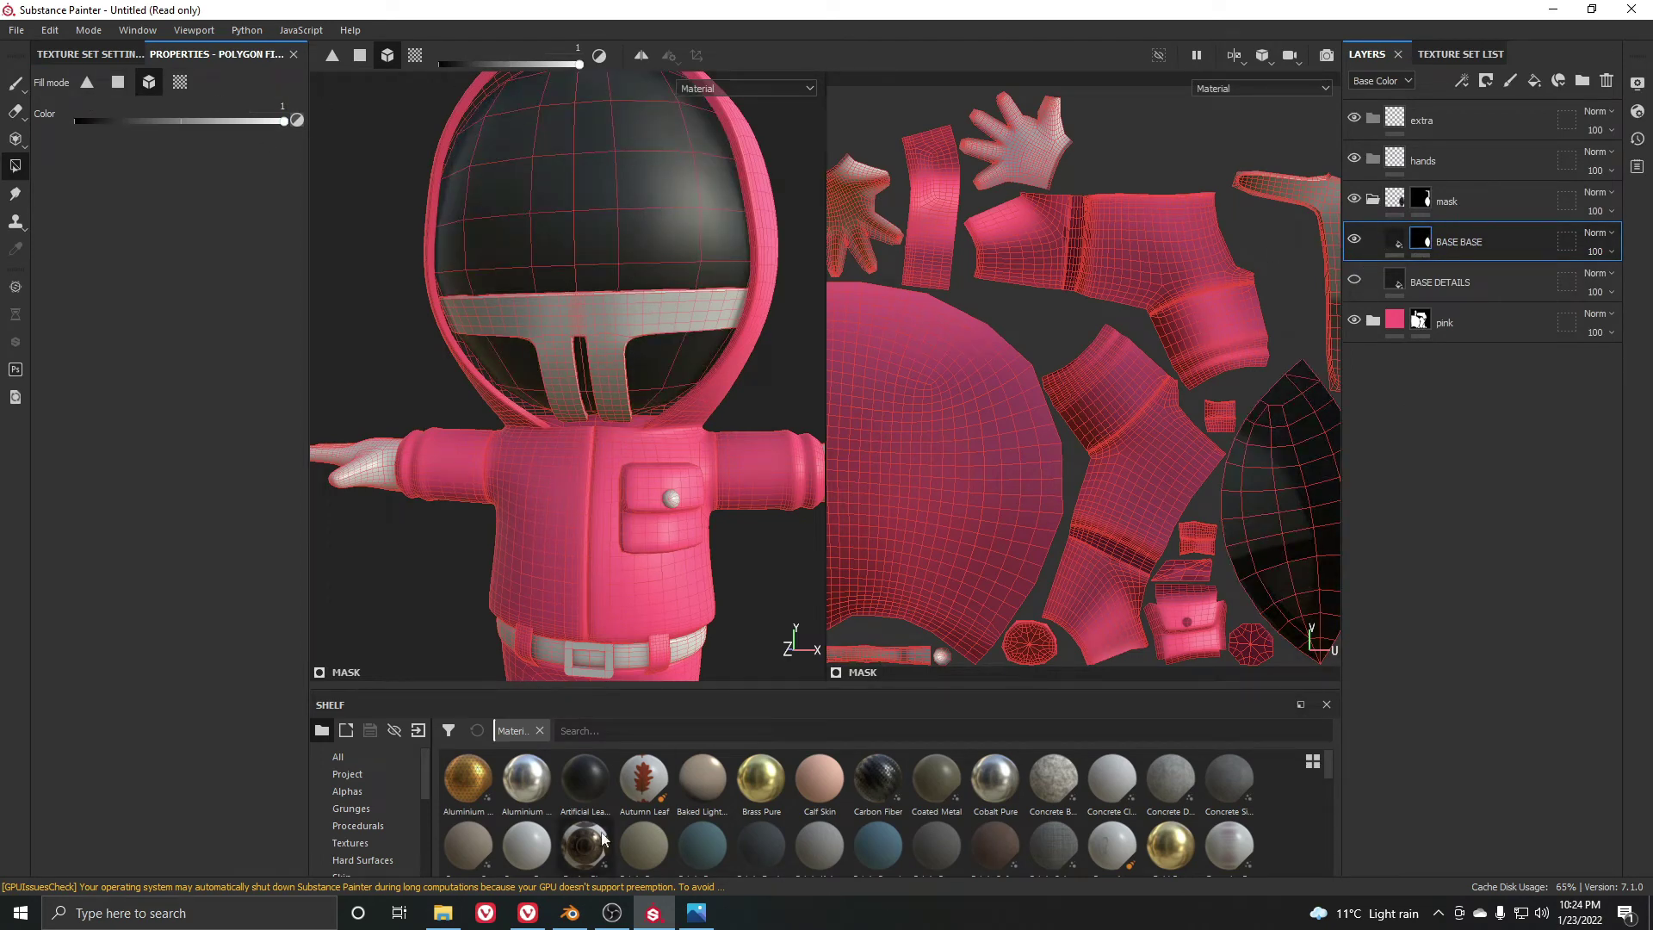
pyautogui.click(611, 913)
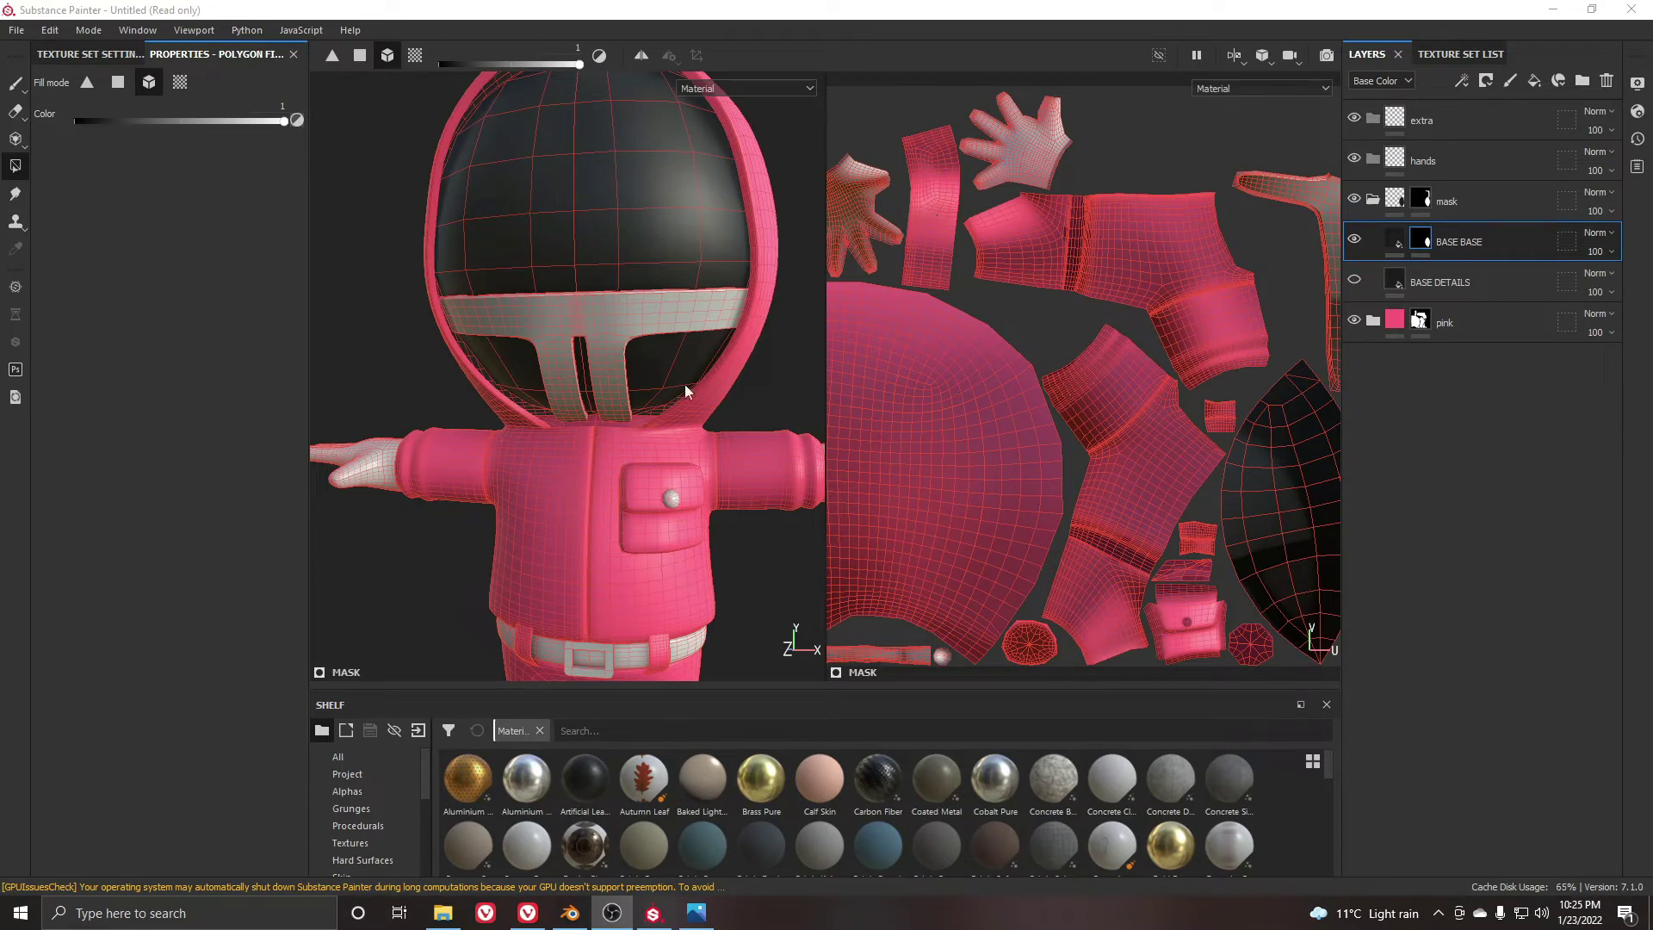
# Show the BASE DETAILS layer, add a black mask to it and fill only the face mask's raised T-shaped bars
pyautogui.click(1362, 278)
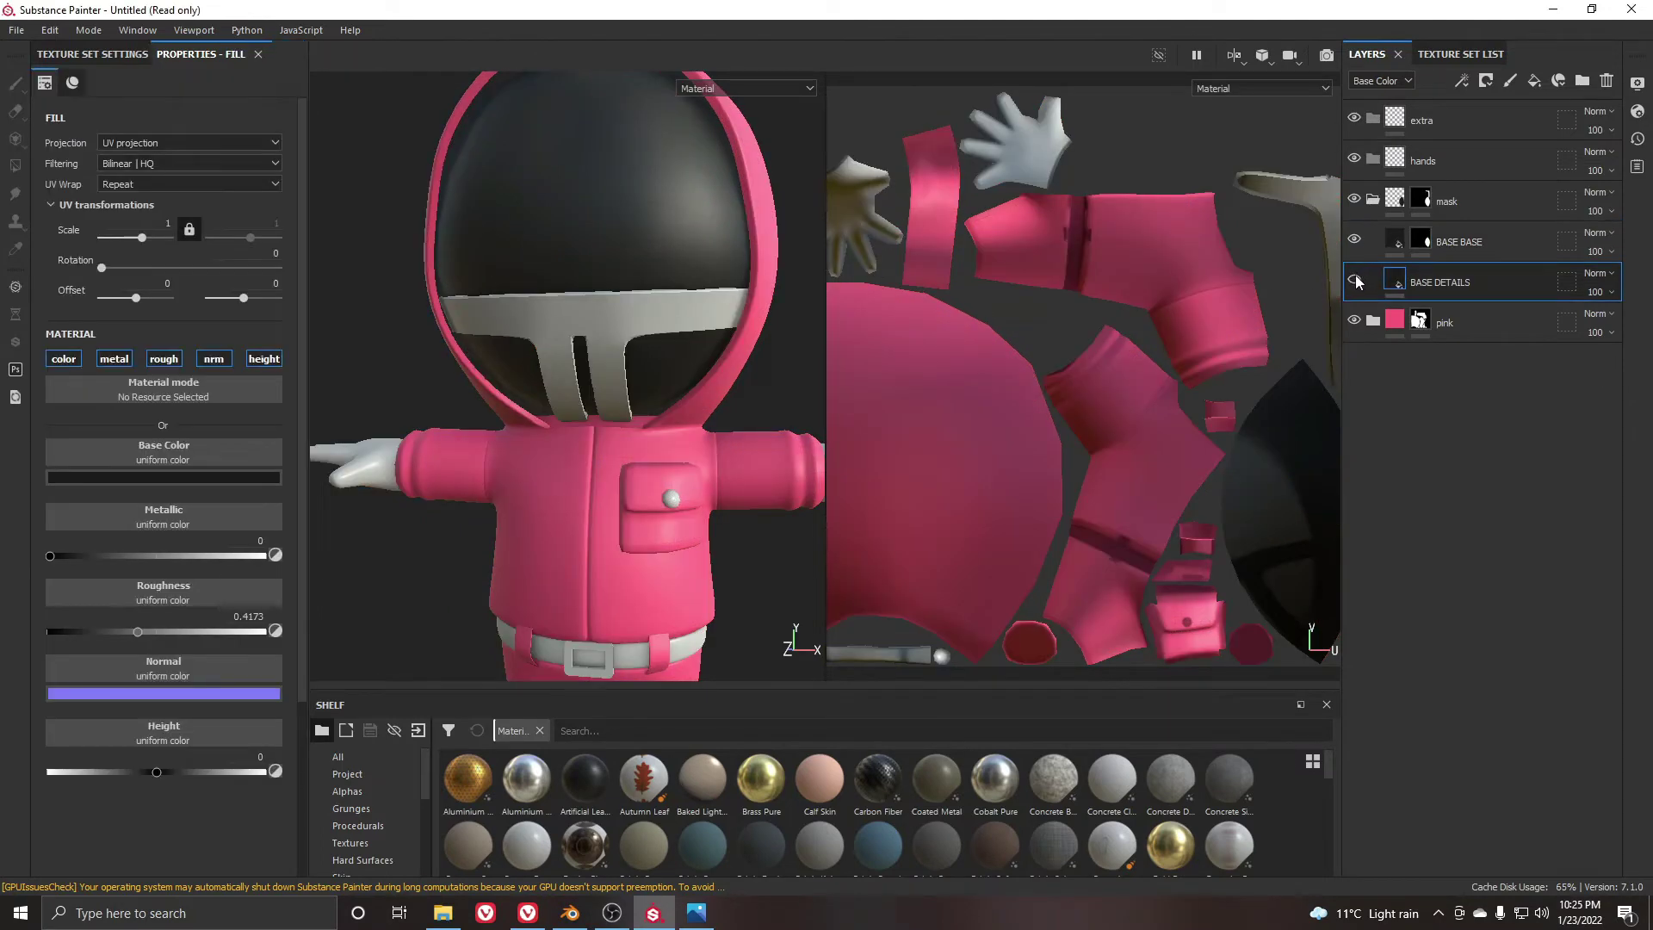
pyautogui.click(1355, 281)
pyautogui.rightClick(1425, 284)
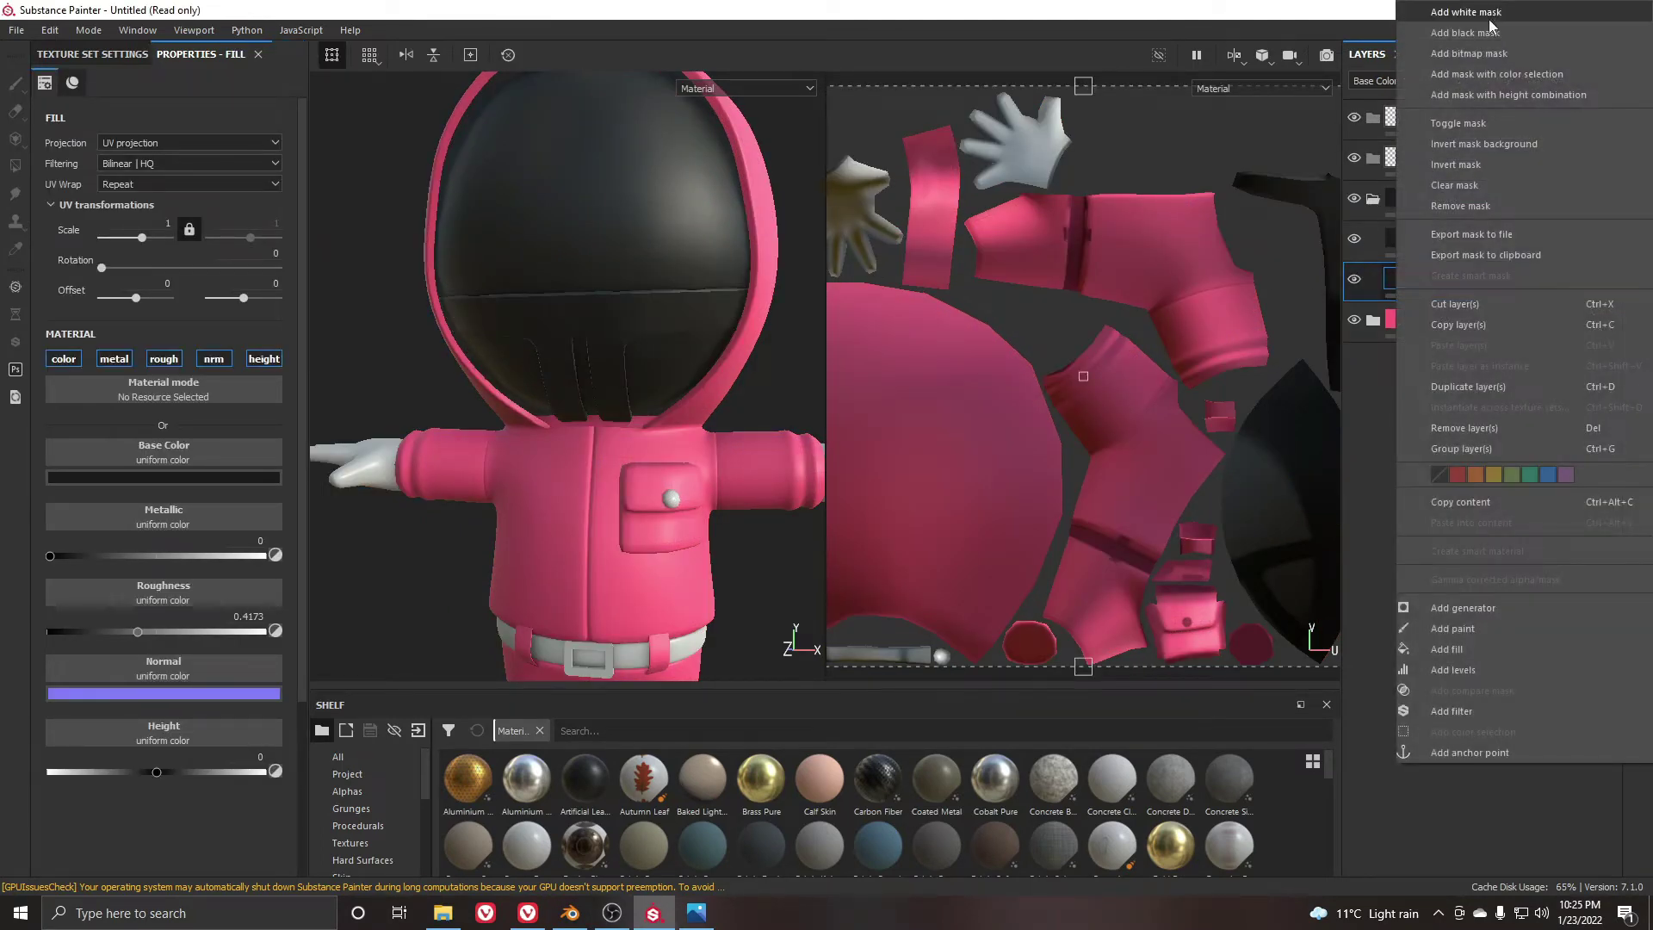
pyautogui.click(1429, 105)
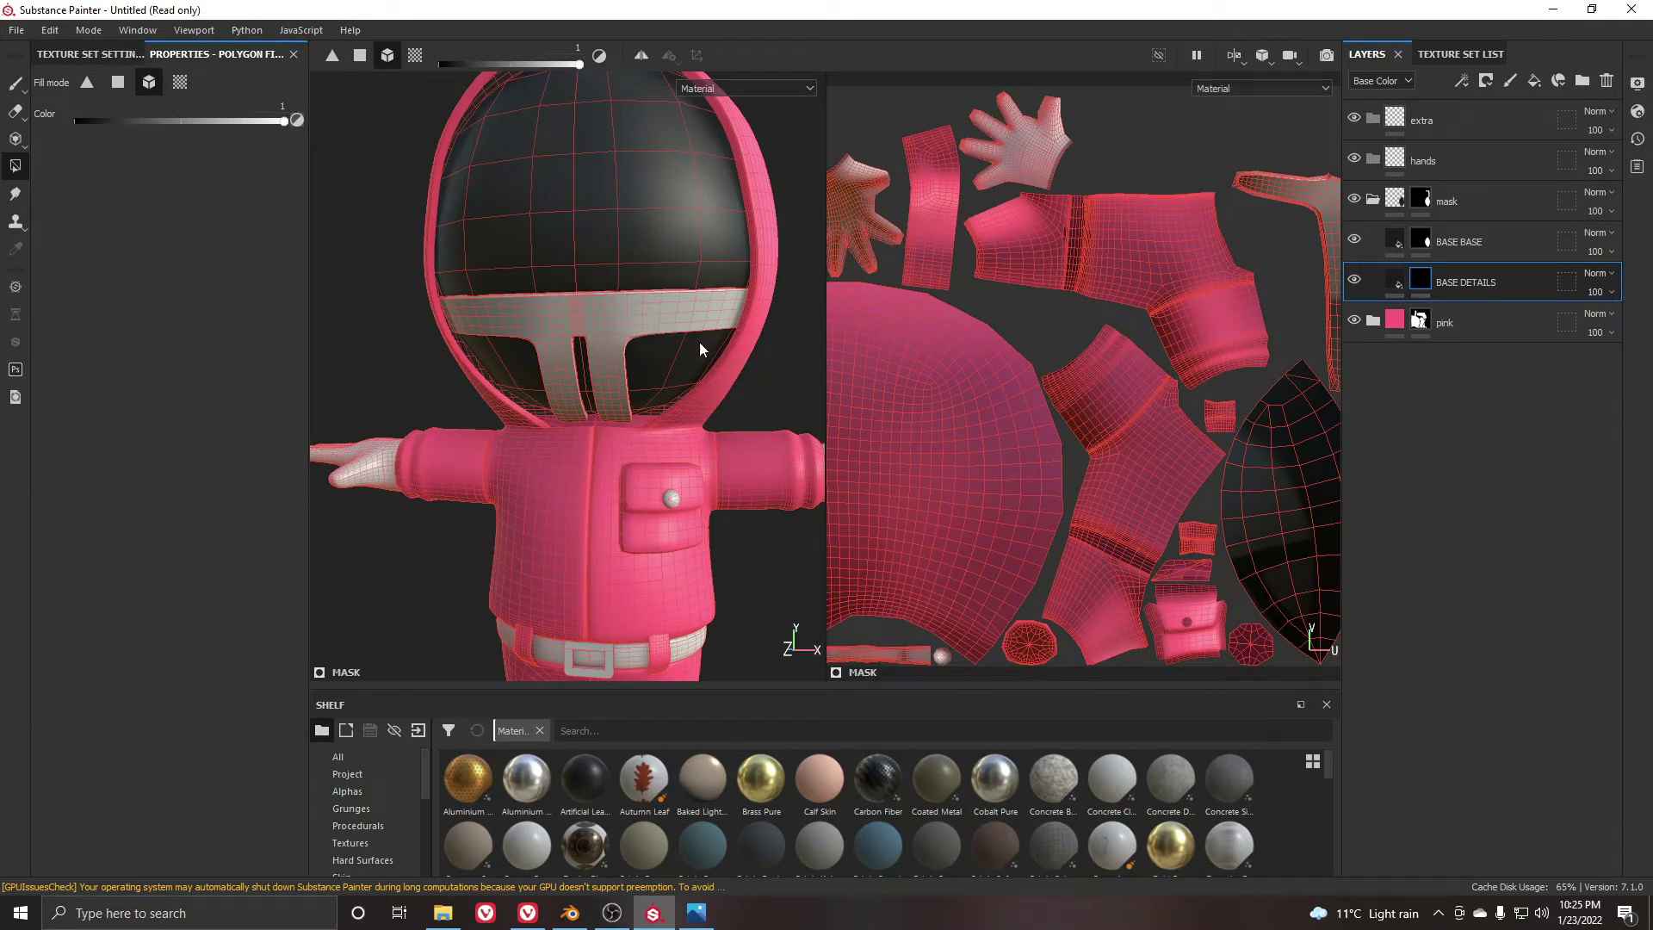
pyautogui.keyDown('alt'); pyautogui.moveTo(699, 342); pyautogui.dragTo(664, 325); pyautogui.keyUp('alt')
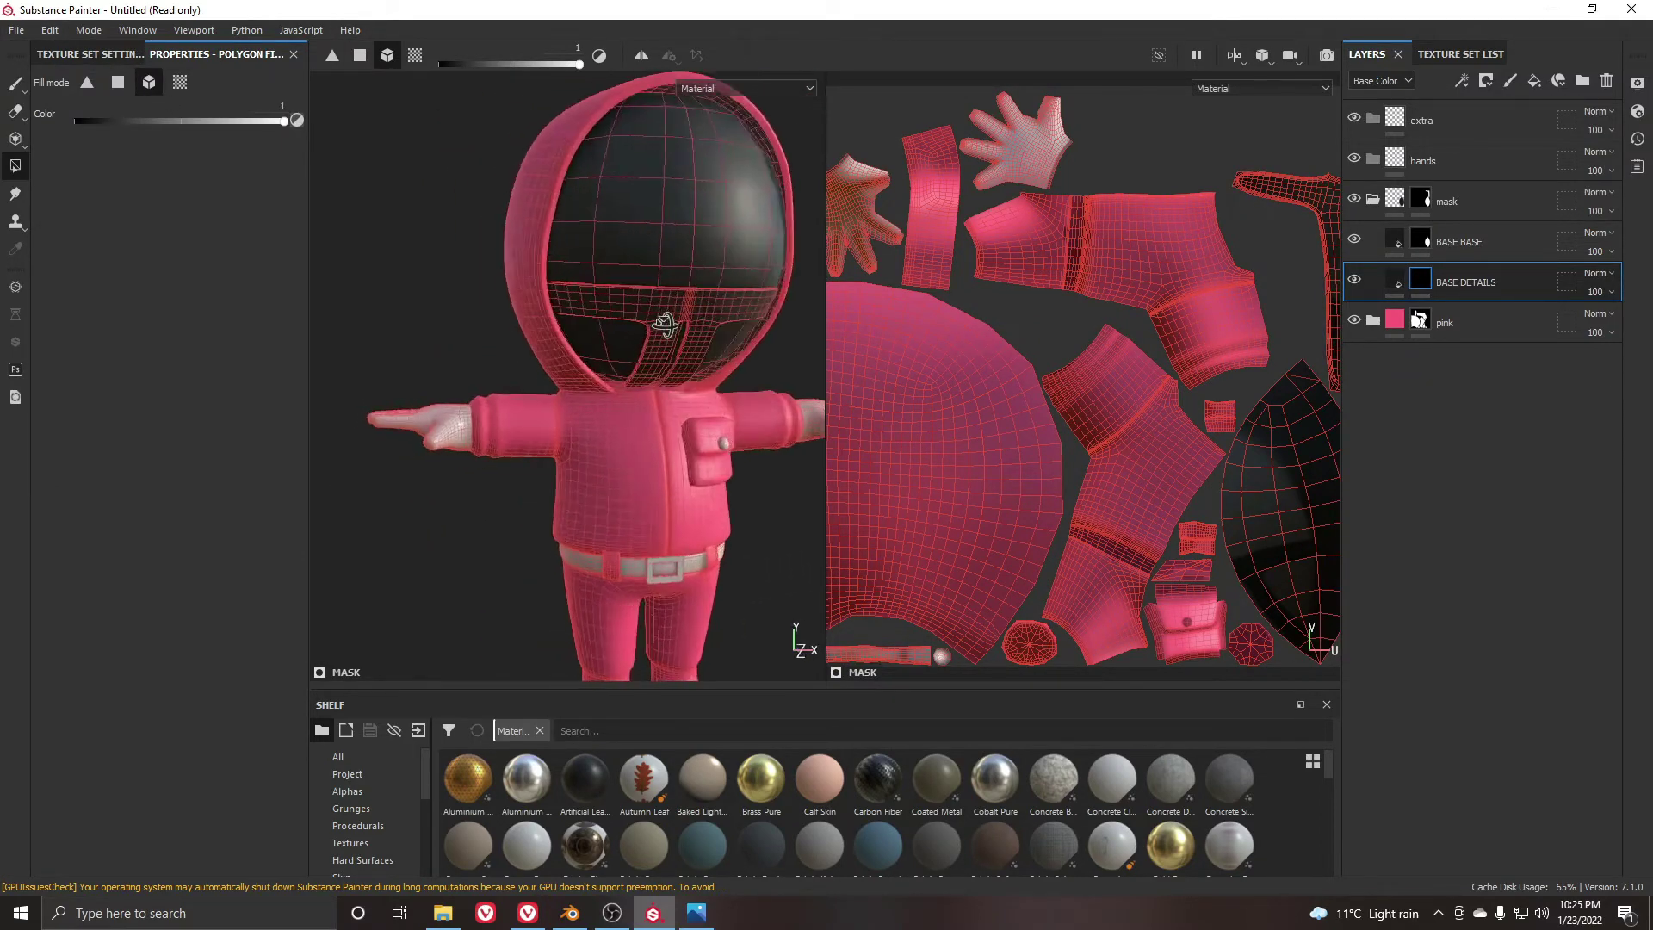
pyautogui.scroll(2, 664, 325)
pyautogui.keyDown('alt'); pyautogui.moveTo(610, 403); pyautogui.dragTo(628, 428, button='middle'); pyautogui.keyUp('alt')
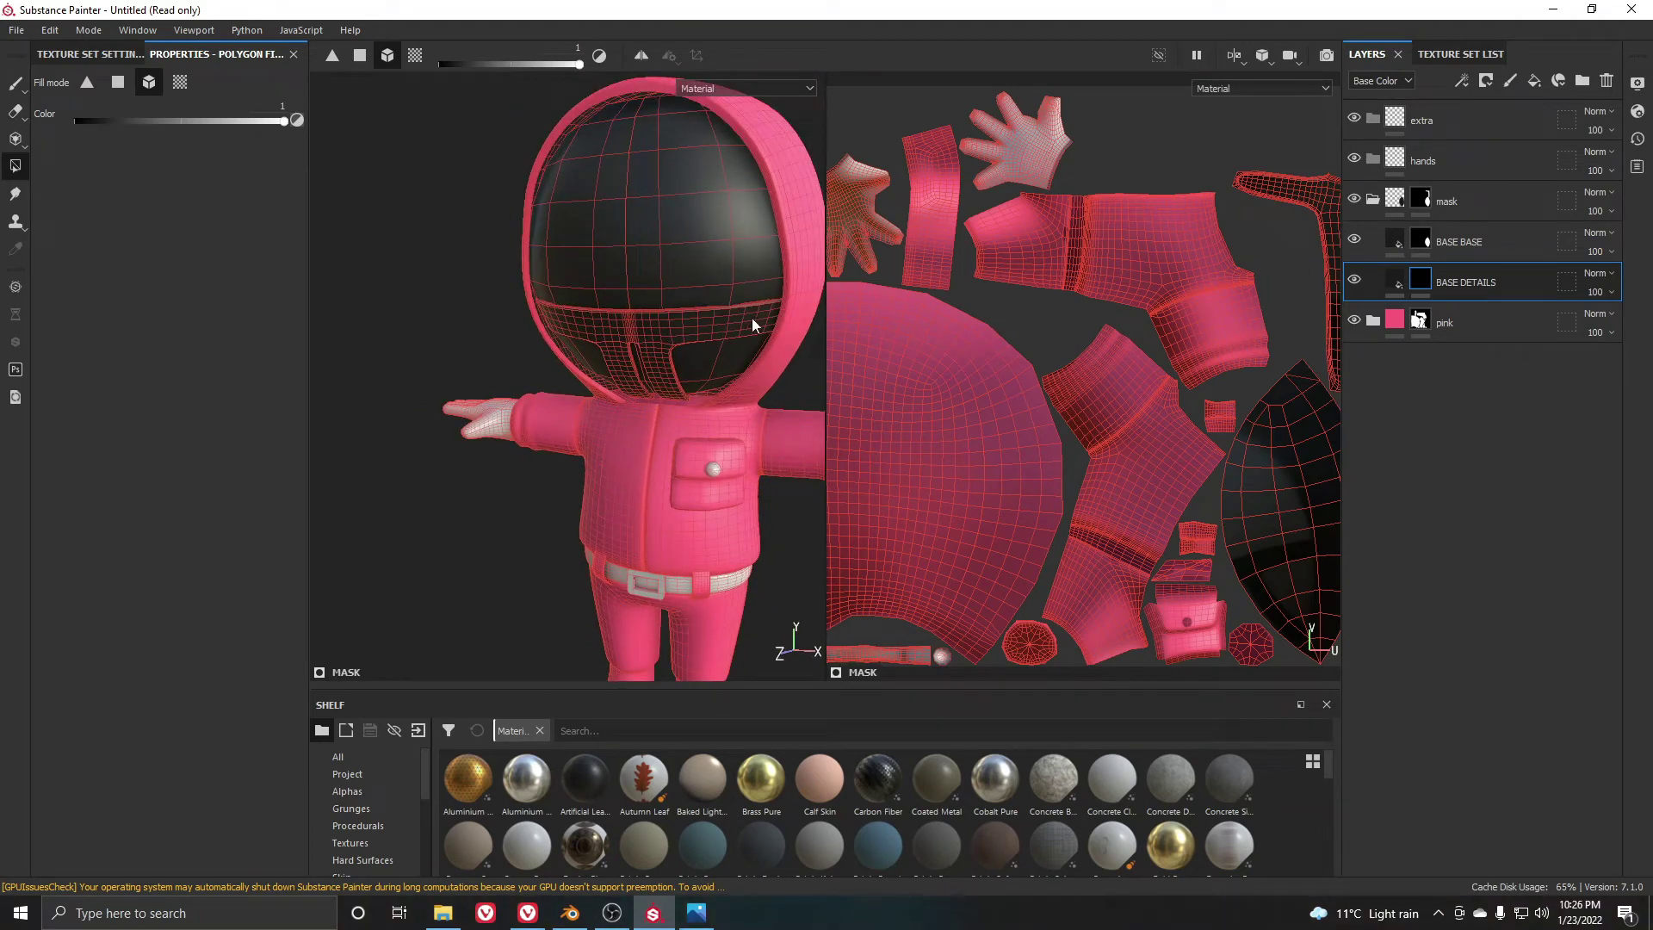
pyautogui.click(1373, 198)
# Add a fill layer inside the hands folder and rename it BASE
pyautogui.scroll(-2, 620, 439)
pyautogui.keyDown('alt'); pyautogui.moveTo(613, 443); pyautogui.dragTo(656, 448); pyautogui.keyUp('alt')
pyautogui.scroll(3, 684, 472)
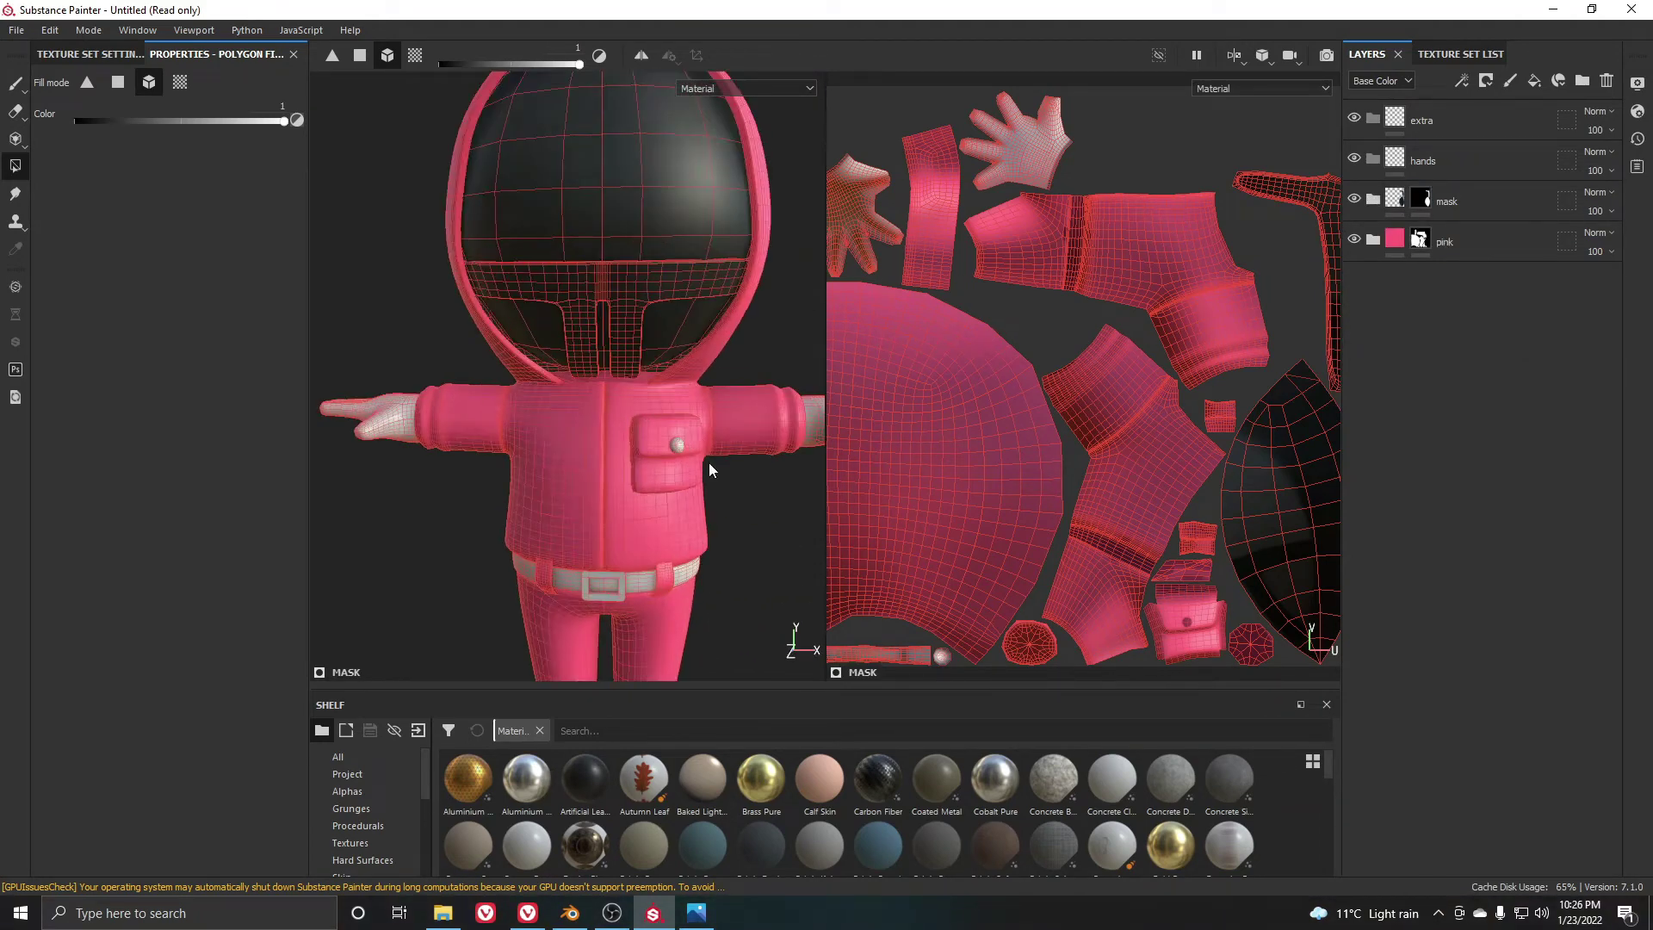
pyautogui.keyDown('alt'); pyautogui.moveTo(671, 428); pyautogui.dragTo(553, 426, button='middle'); pyautogui.keyUp('alt')
pyautogui.click(1534, 80)
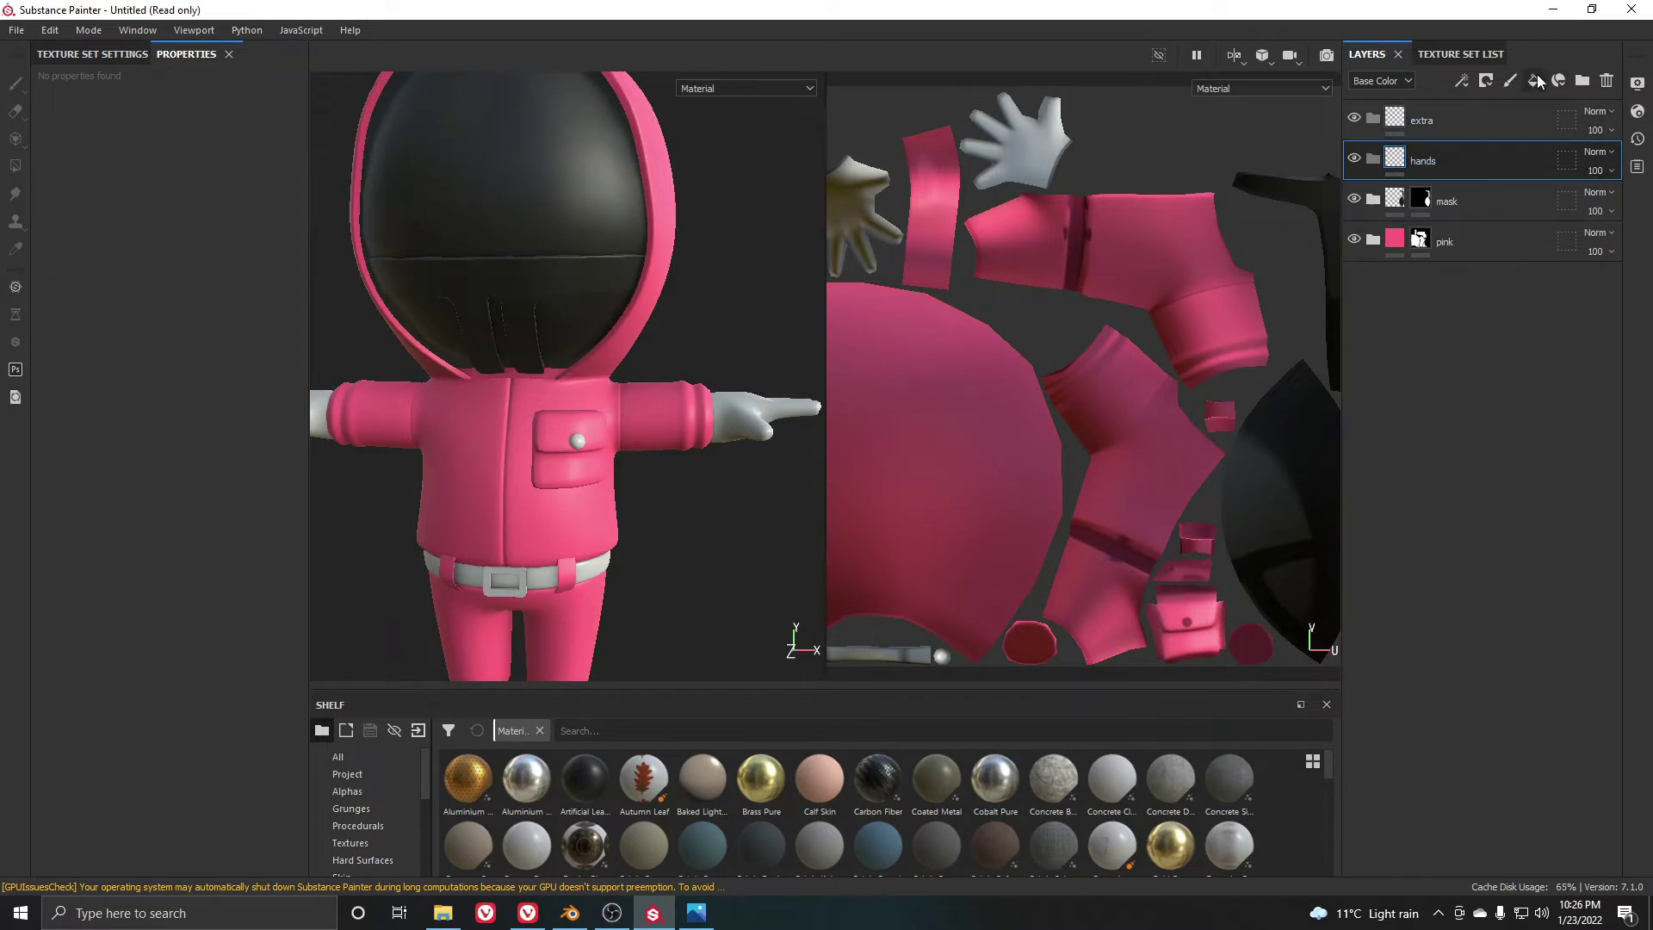
pyautogui.moveTo(1419, 162); pyautogui.dragTo(1443, 205)
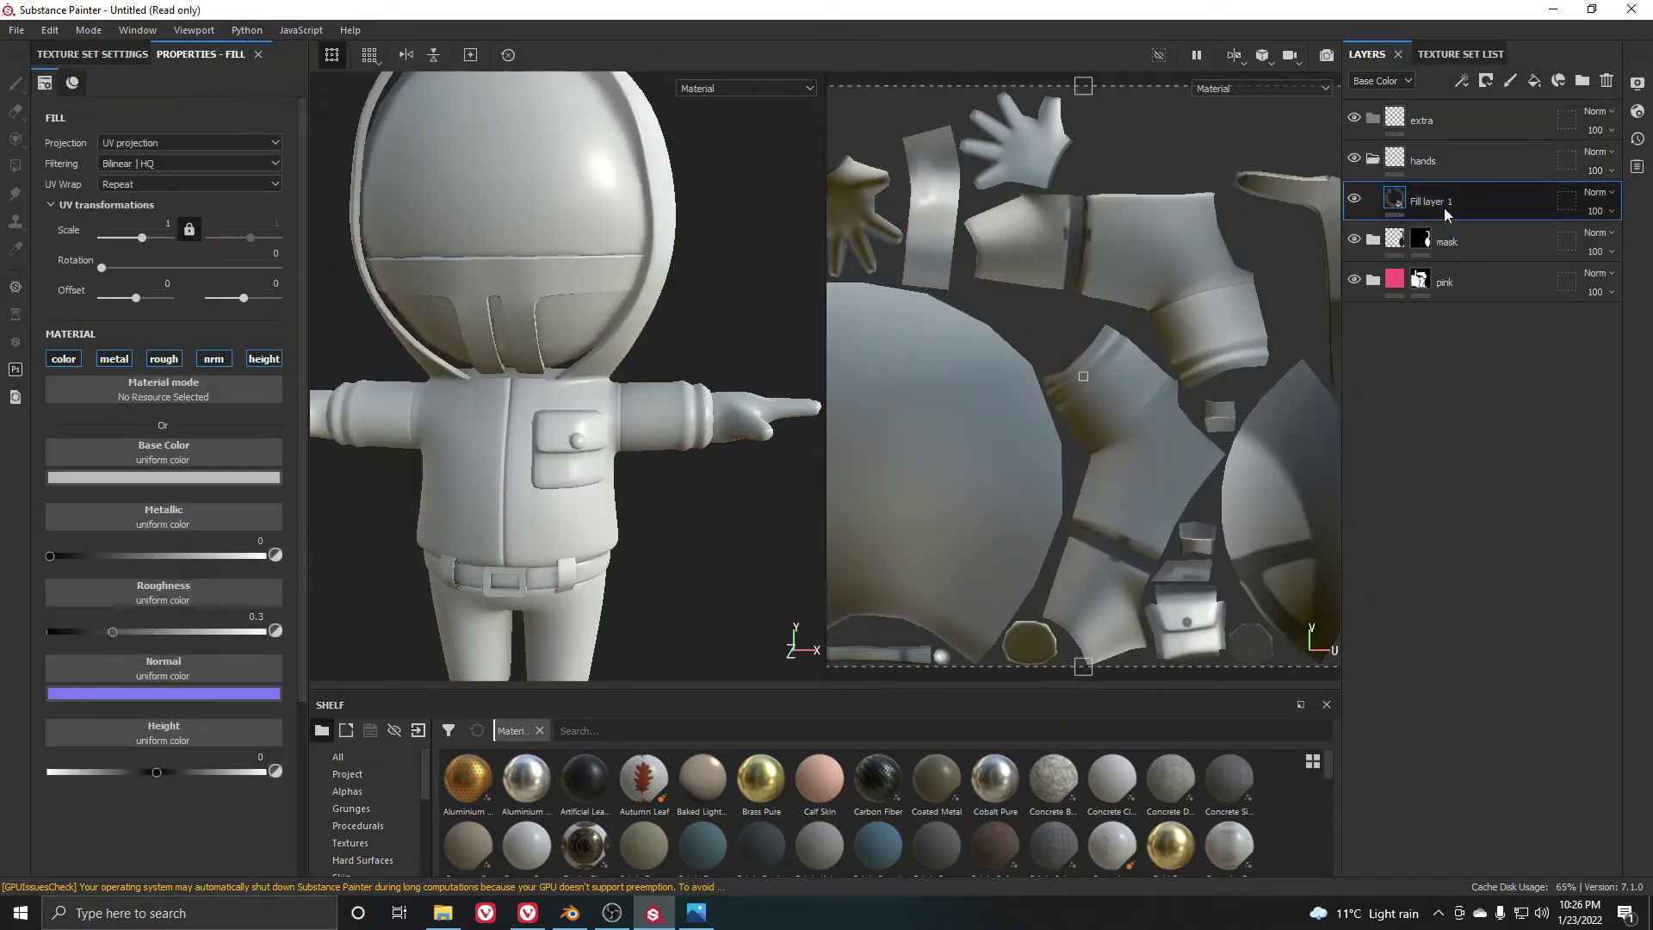
pyautogui.doubleClick(1438, 201)
pyautogui.write('BASE')
pyautogui.click(1430, 159)
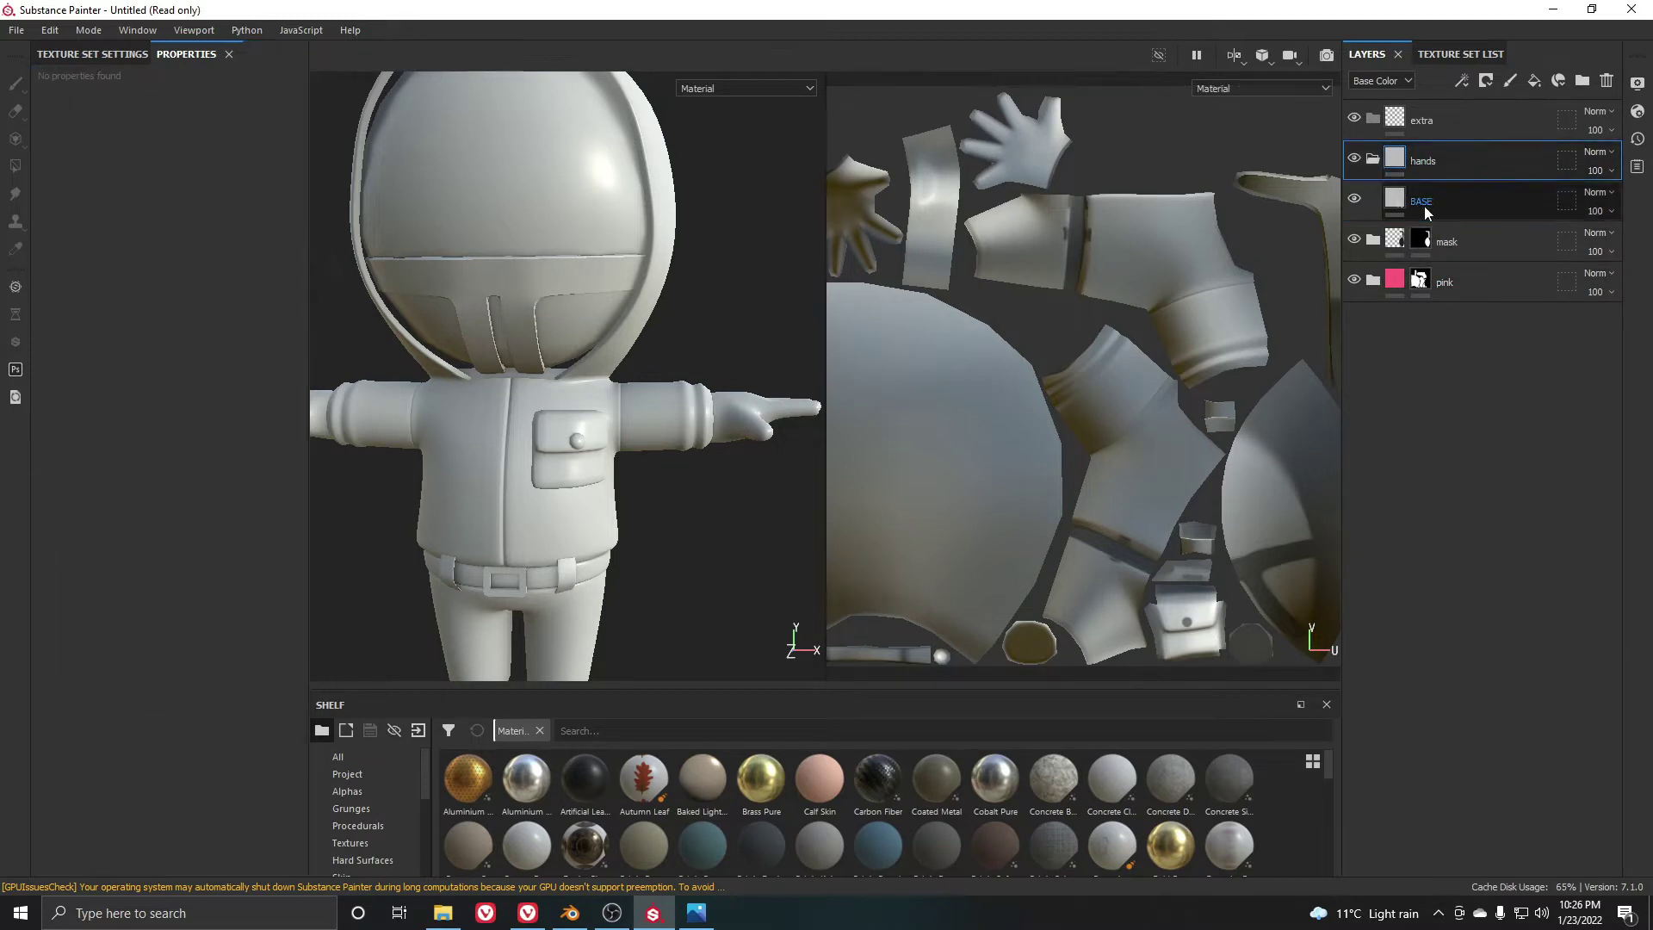
# Set the hands BASE layer's base color to near-black and its roughness to 0.5
pyautogui.click(1424, 207)
pyautogui.click(194, 477)
pyautogui.moveTo(219, 563); pyautogui.dragTo(191, 632)
pyautogui.click(157, 630)
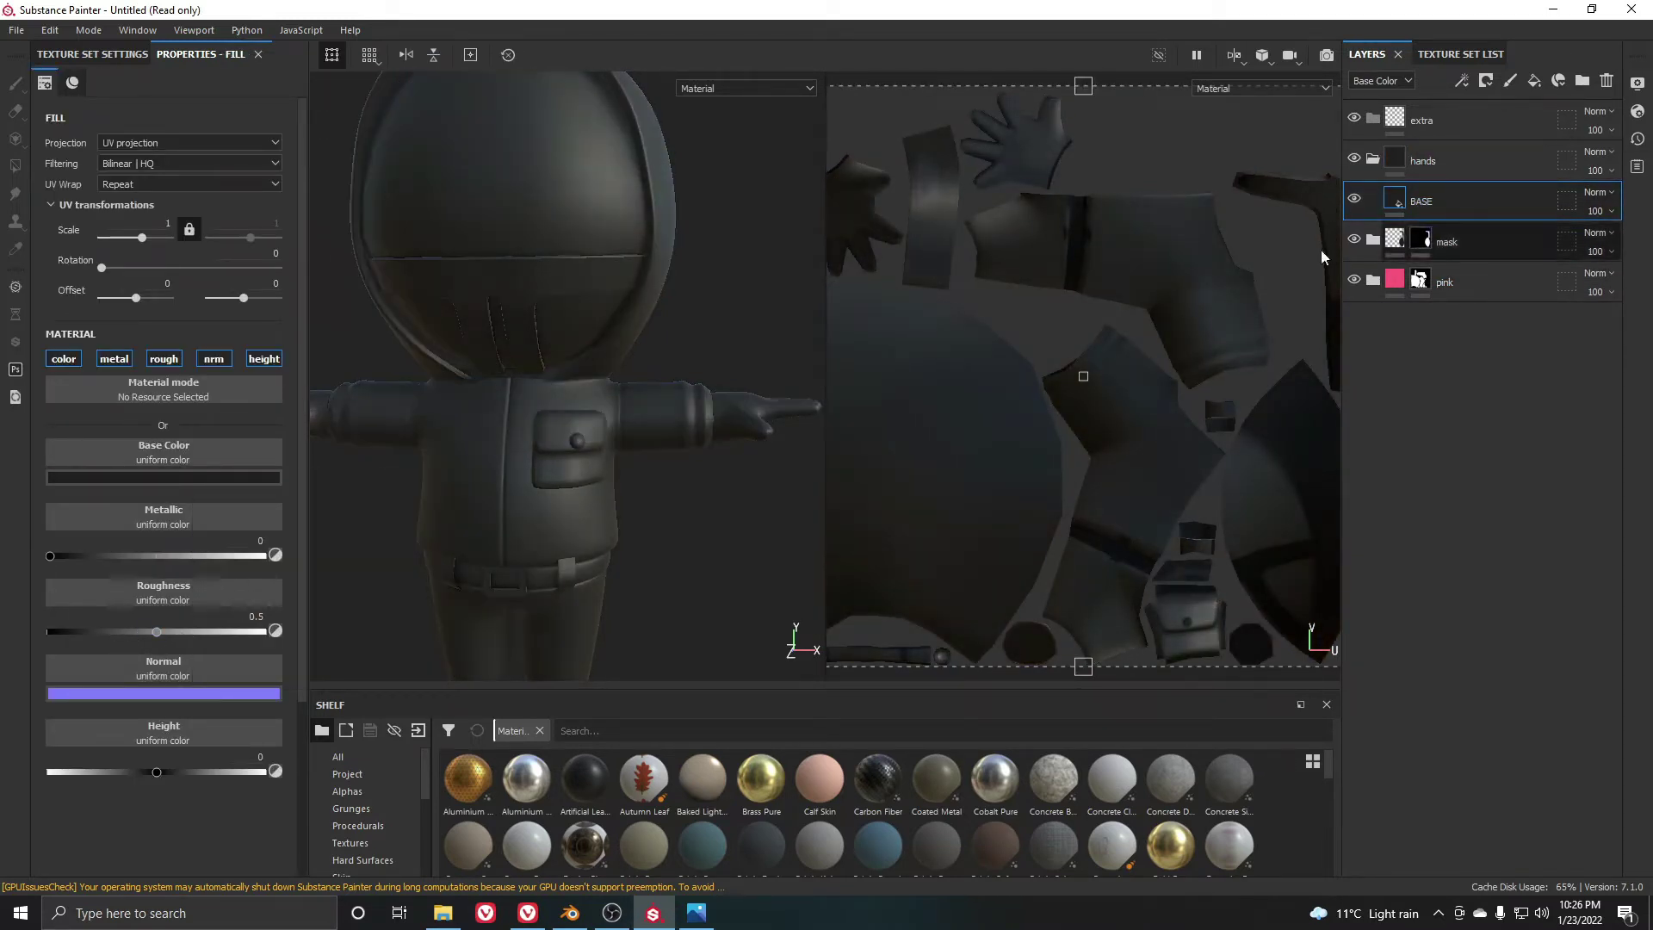
# Add a black mask to the hands folder and fill both hands in it, then collapse the folder
pyautogui.rightClick(1464, 162)
pyautogui.click(1457, 195)
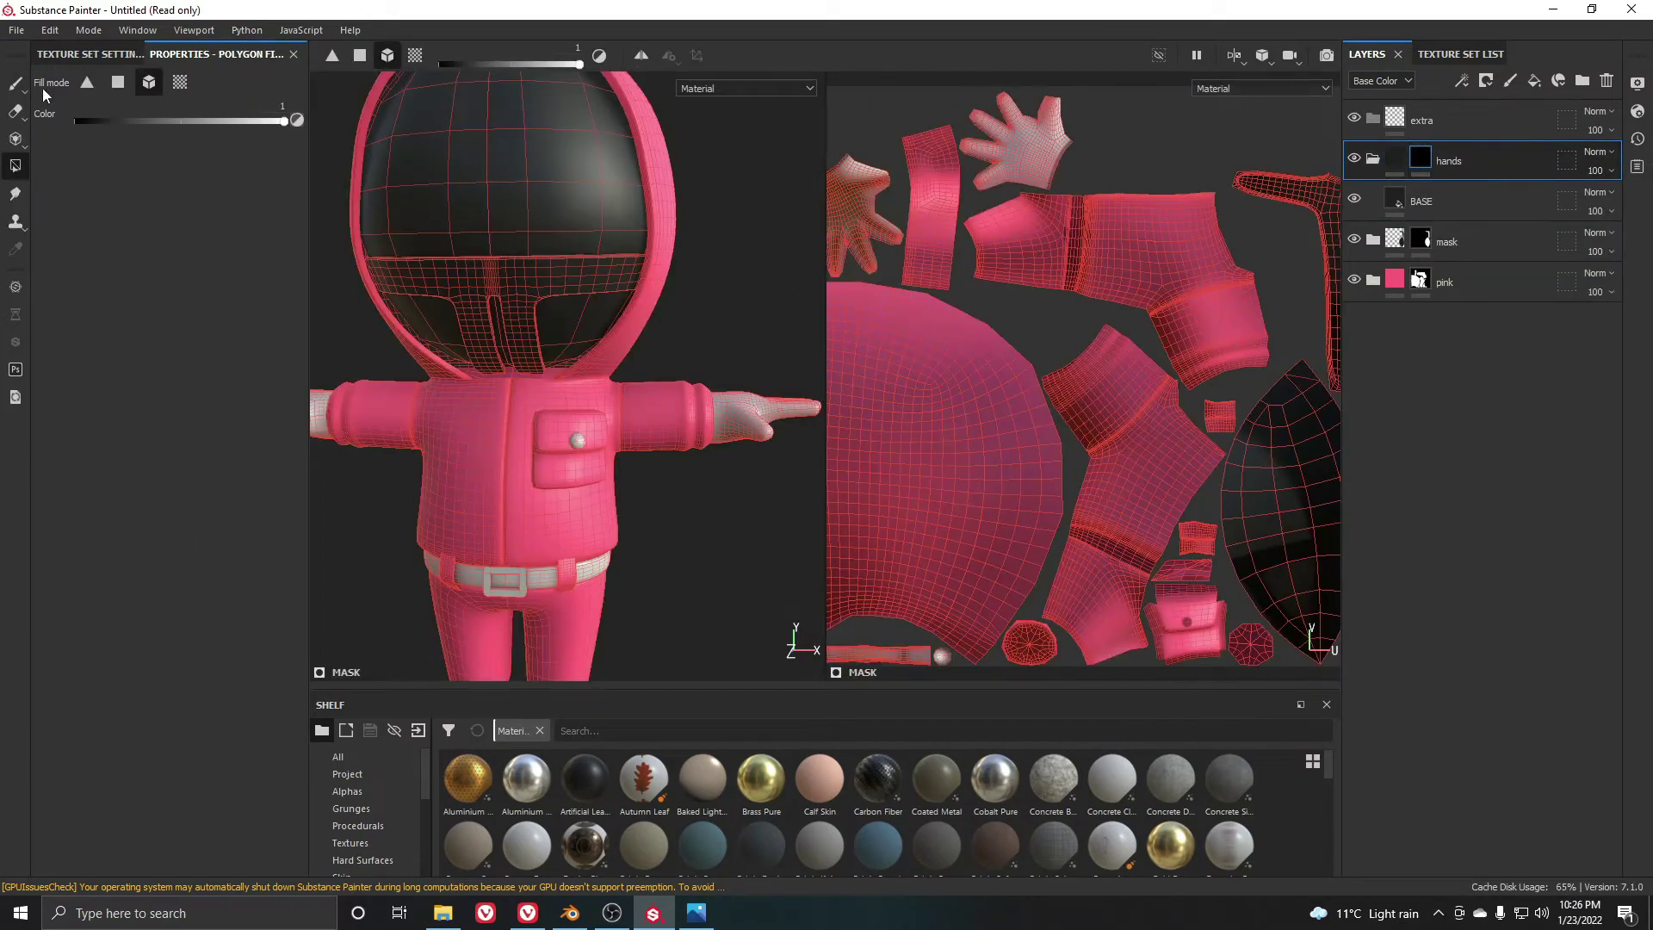
pyautogui.click(729, 423)
pyautogui.moveTo(730, 428)
pyautogui.keyDown('alt'); pyautogui.mouseDown()
pyautogui.moveTo(720, 454)
pyautogui.moveTo(741, 415)
pyautogui.mouseUp(); pyautogui.keyUp('alt')
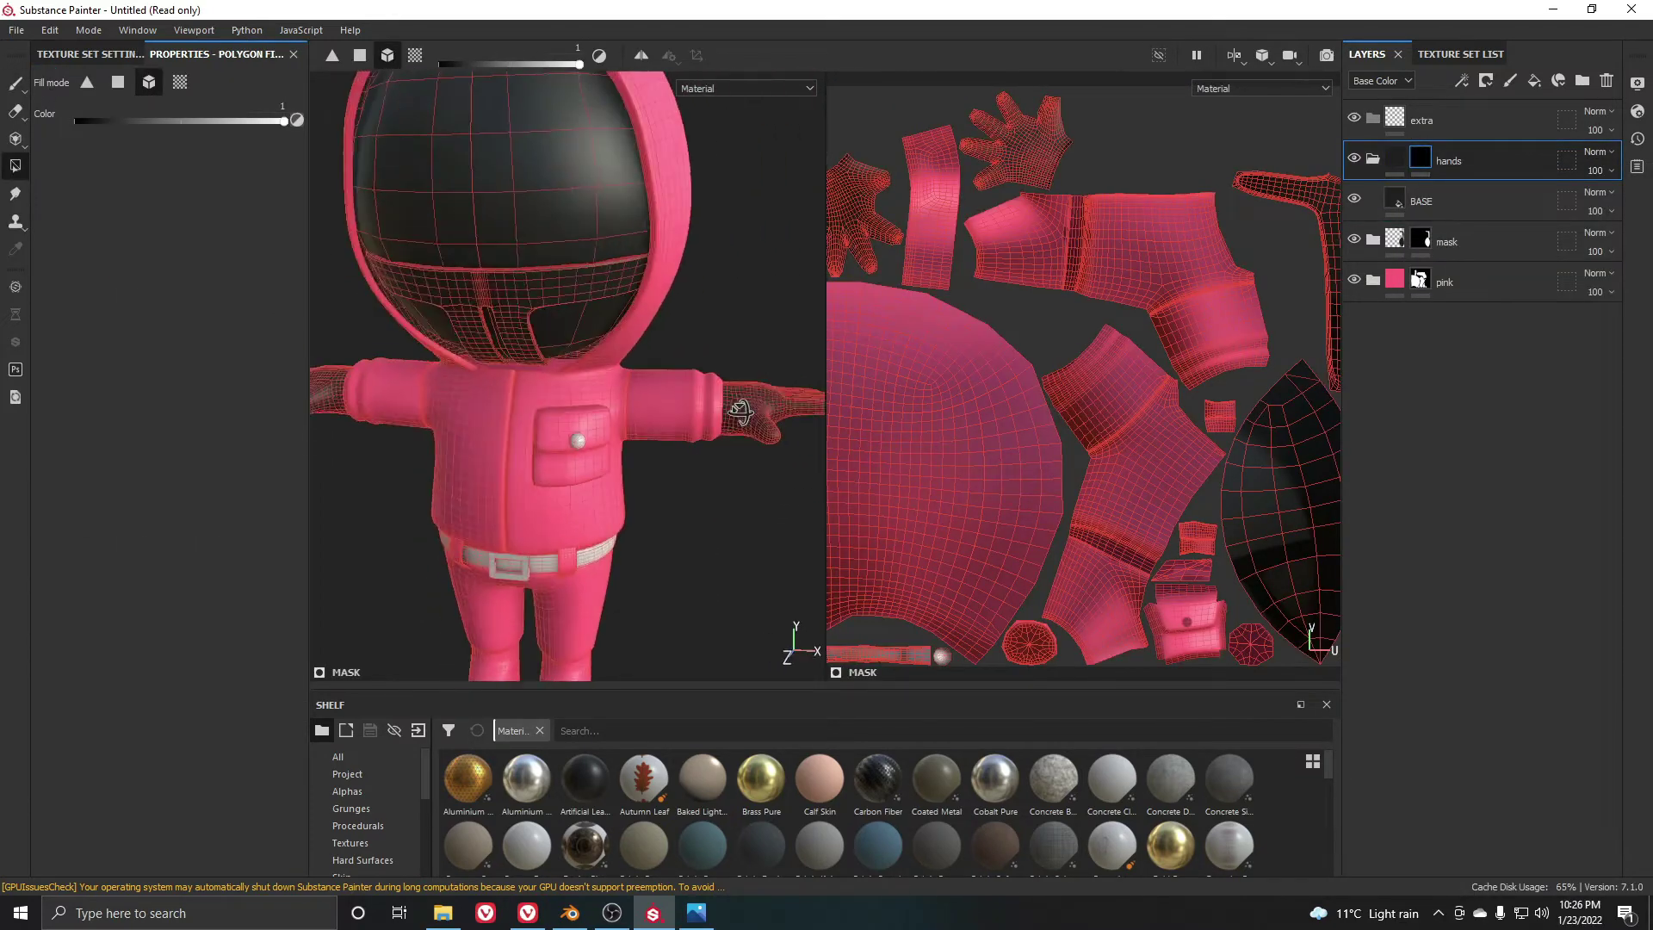
pyautogui.keyDown('alt'); pyautogui.moveTo(741, 415); pyautogui.dragTo(728, 277, button='middle'); pyautogui.keyUp('alt')
pyautogui.scroll(5, 728, 277)
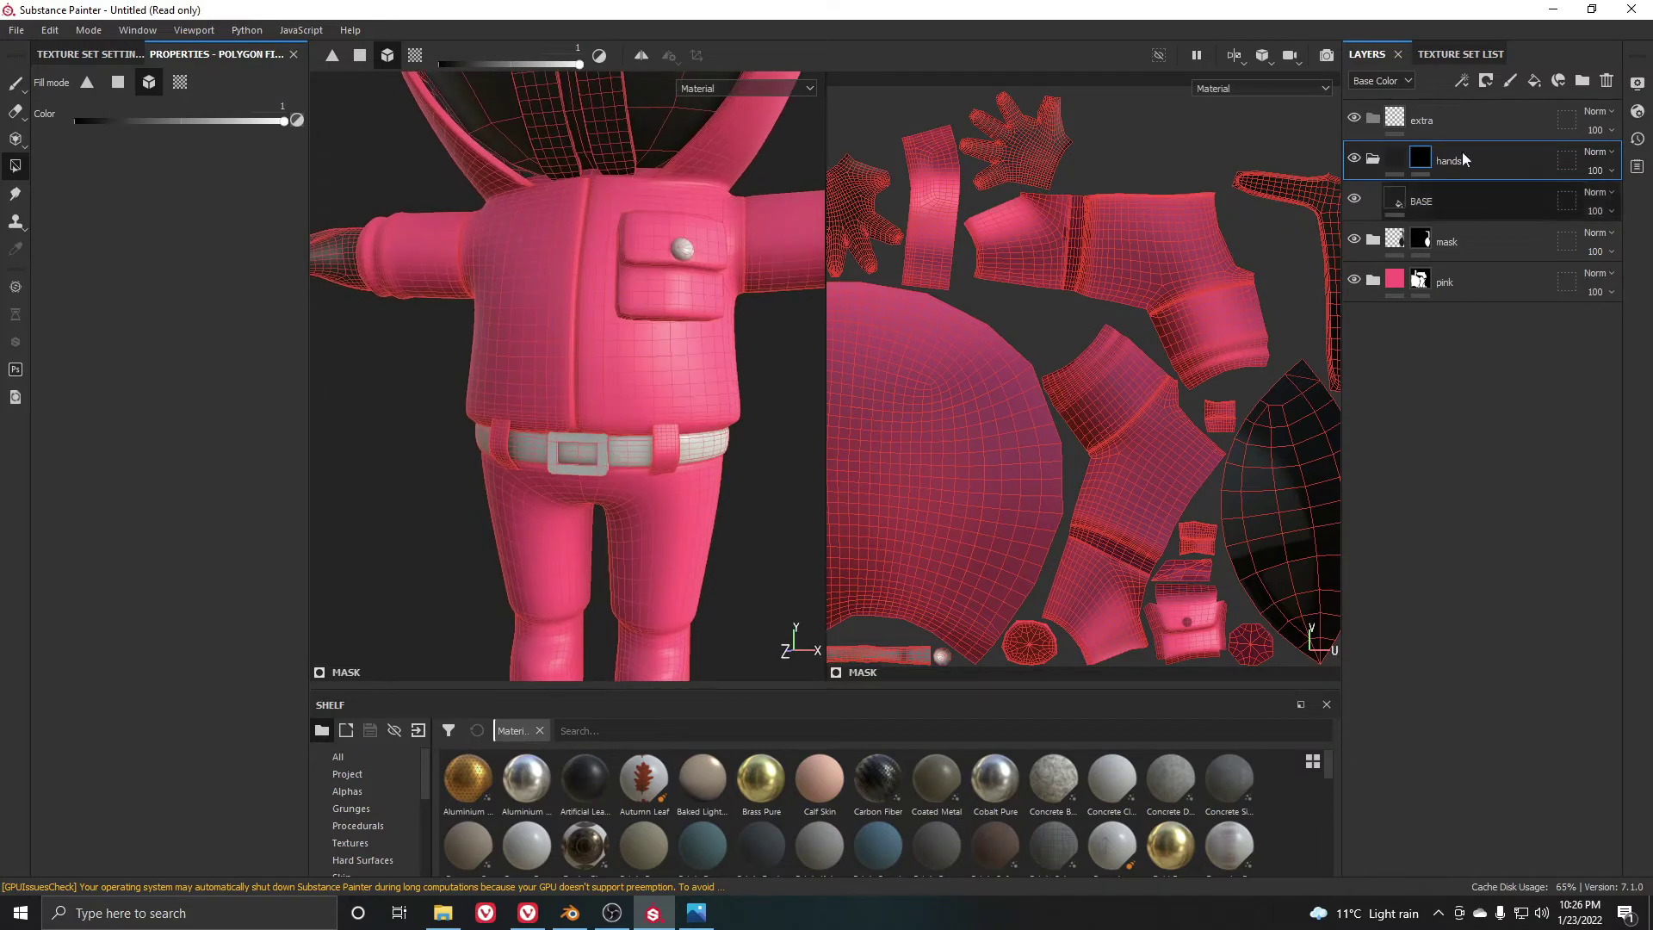
pyautogui.click(1373, 159)
# Add a fill layer inside the extra folder and rename it botton
pyautogui.click(1374, 122)
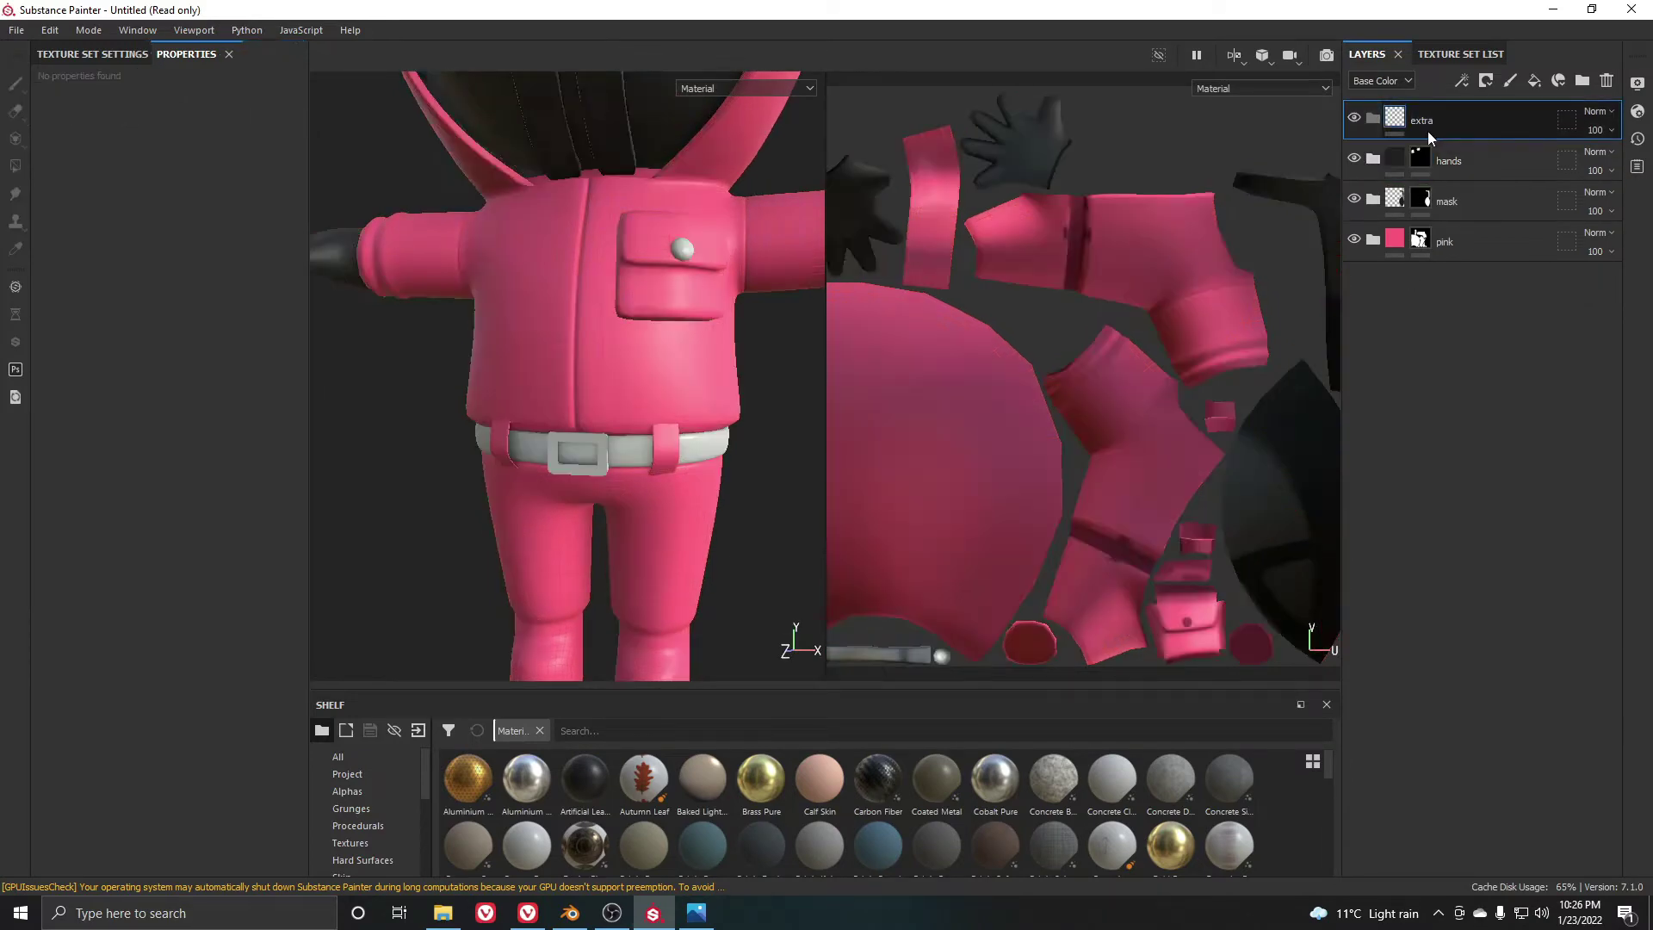
pyautogui.click(1535, 80)
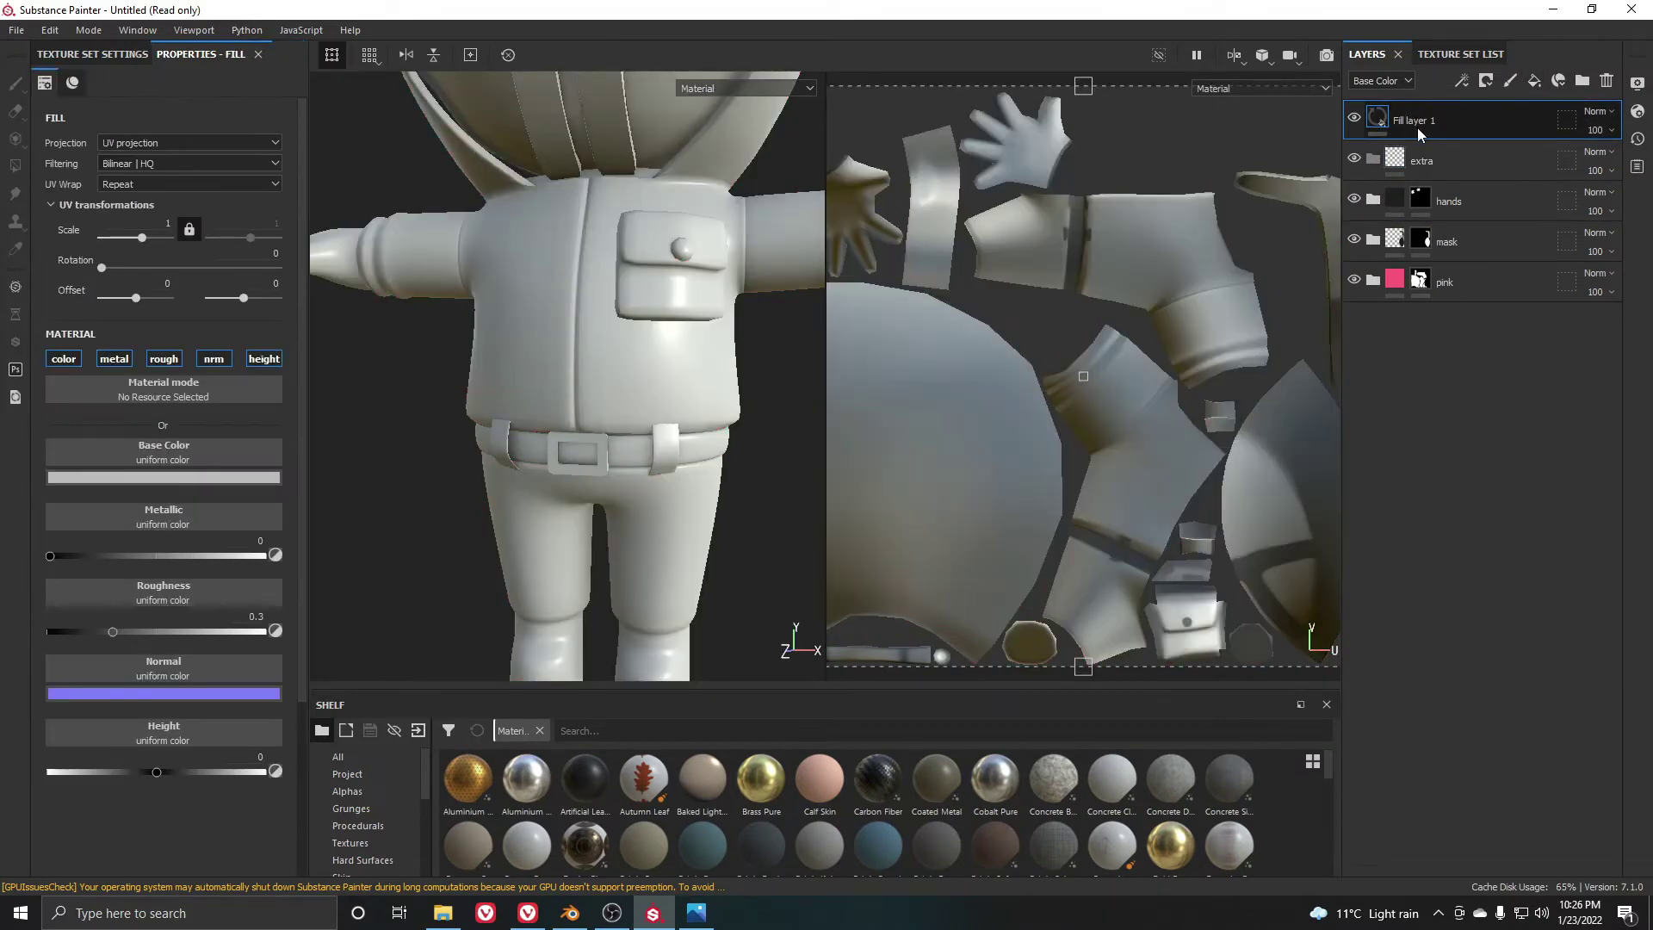
pyautogui.moveTo(1418, 127); pyautogui.dragTo(1429, 161)
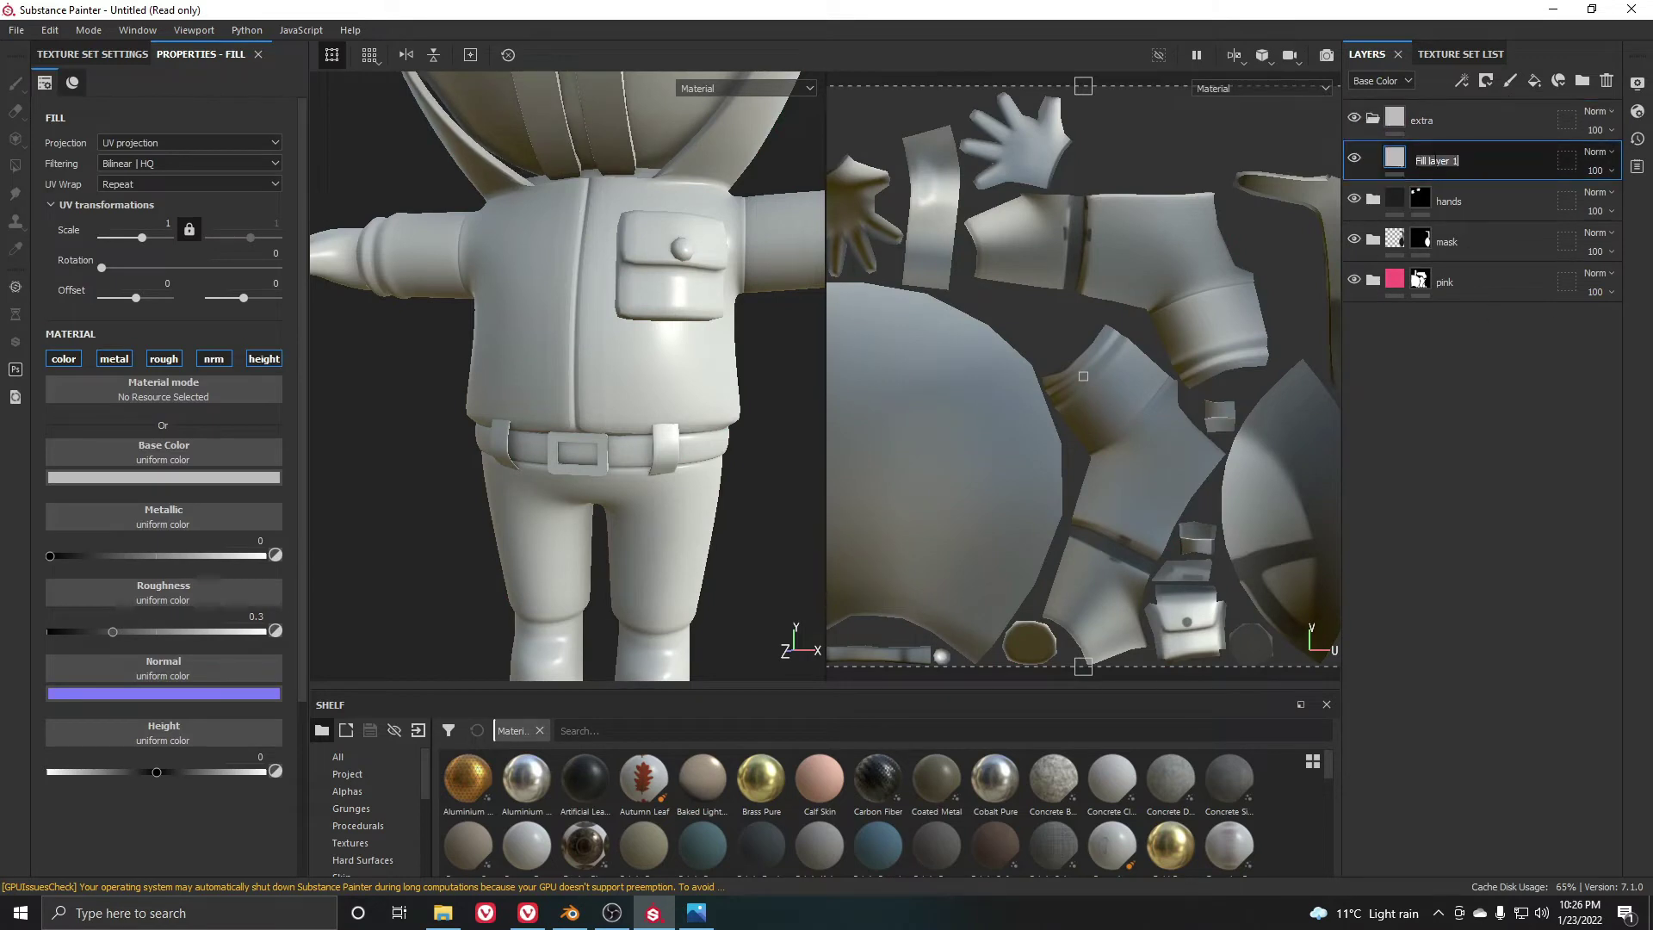
pyautogui.write('botton')
pyautogui.press('Return')
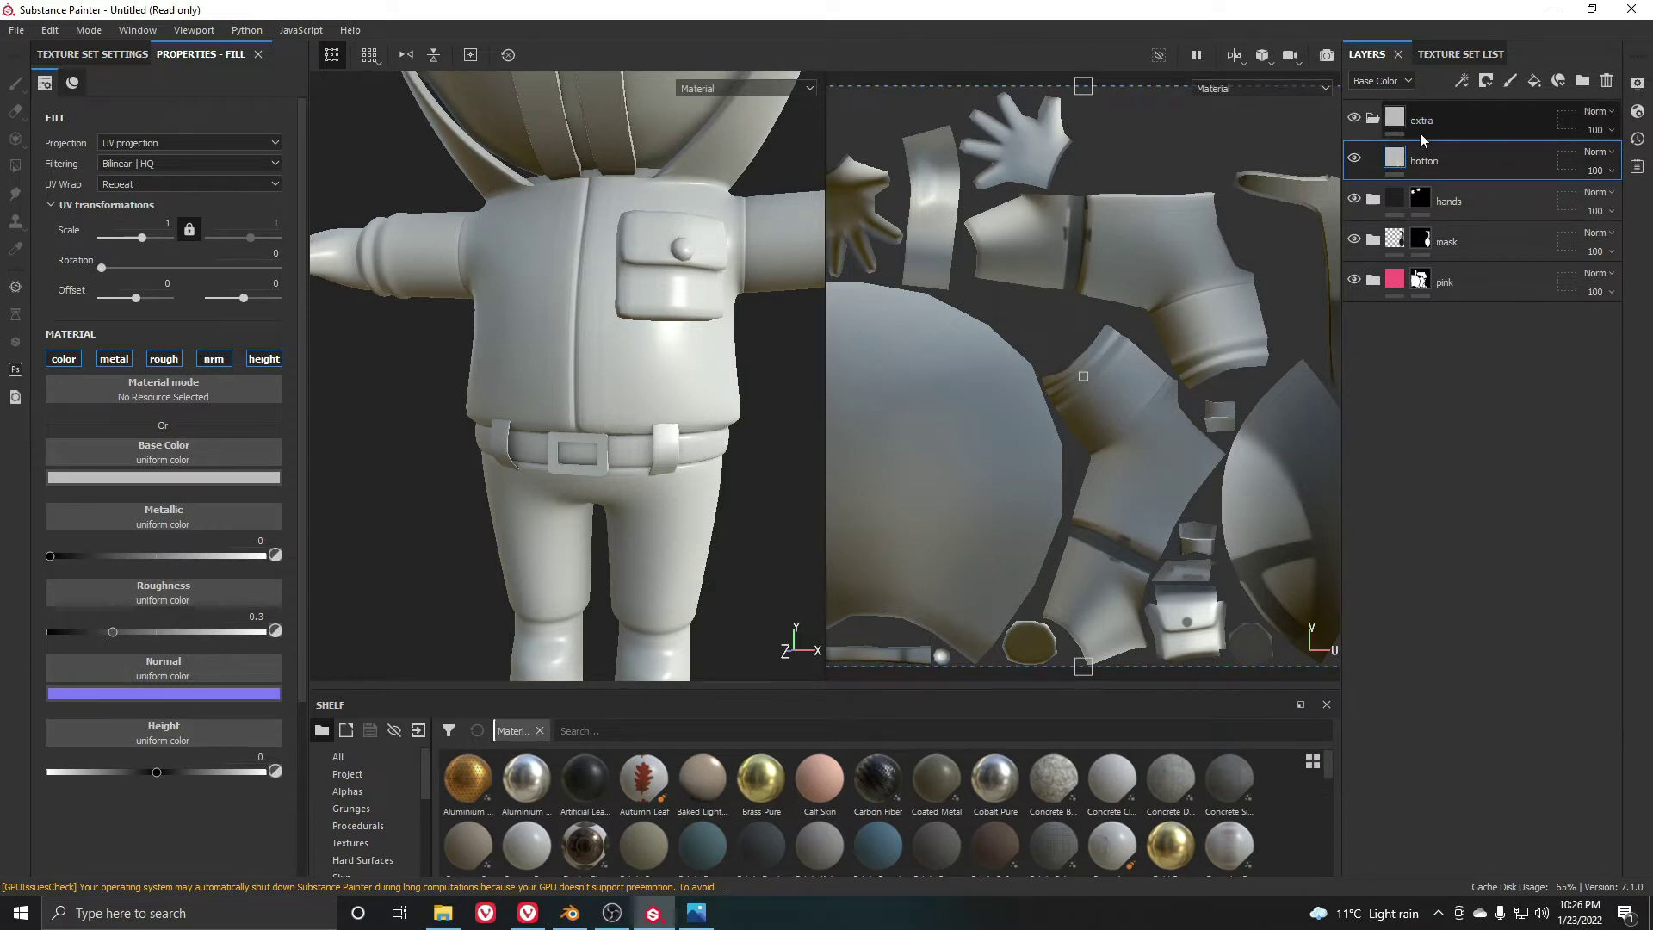
# Set the botton layer's base color by sampling the pink folder's thumbnail color
pyautogui.click(237, 478)
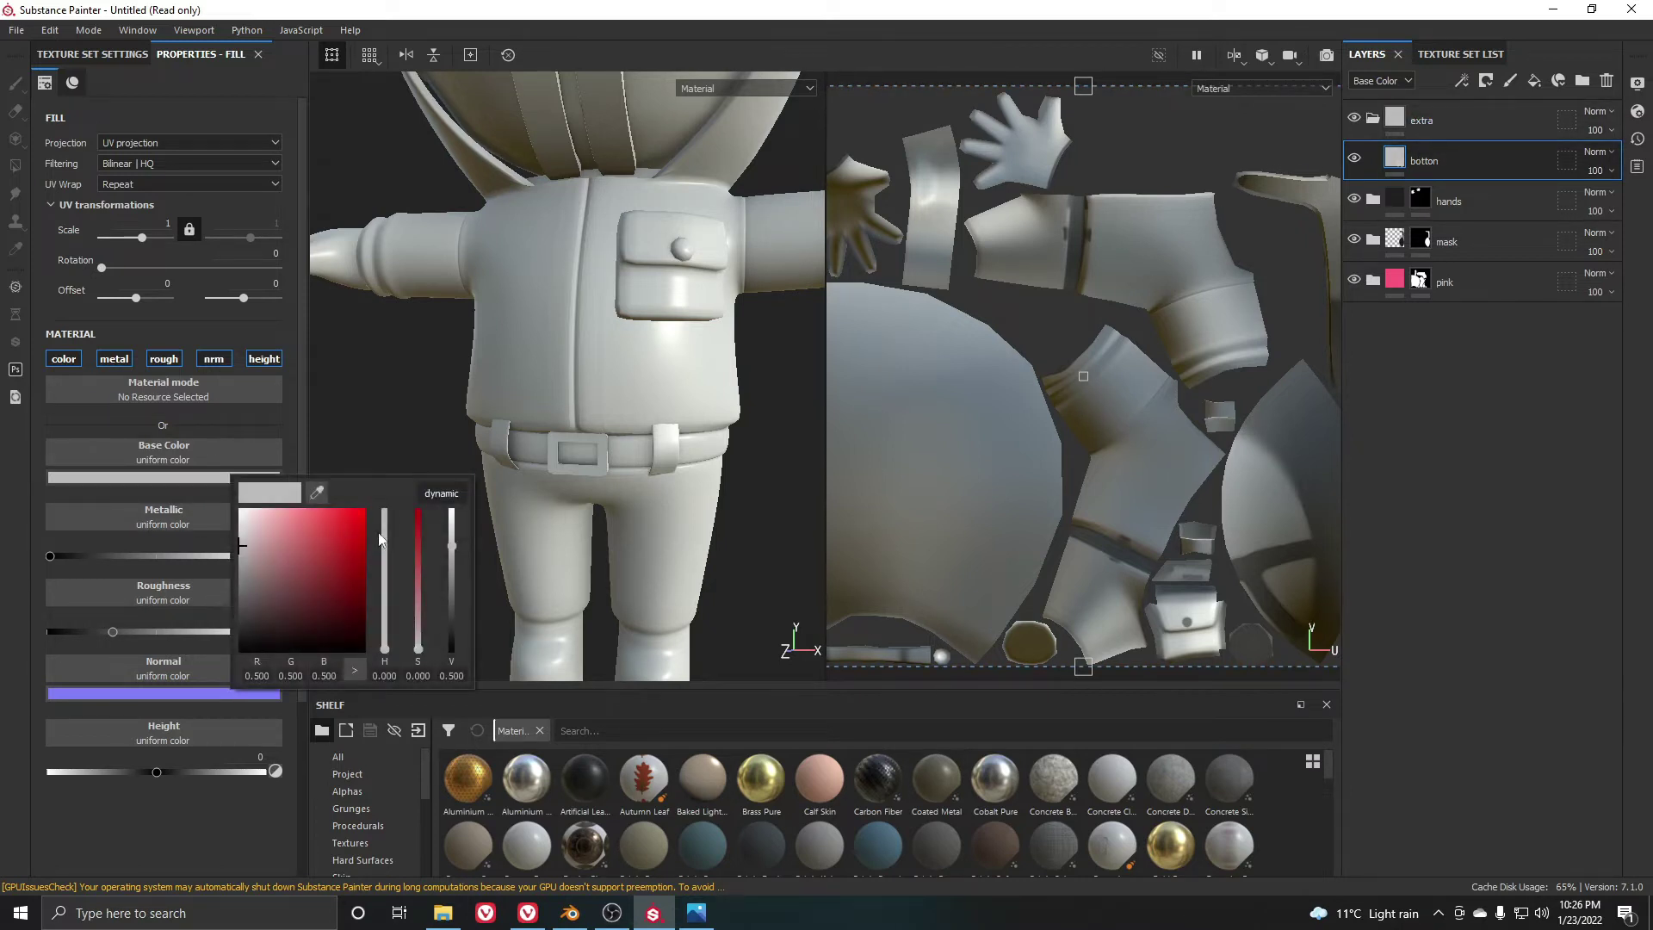
pyautogui.click(318, 494)
pyautogui.click(1394, 277)
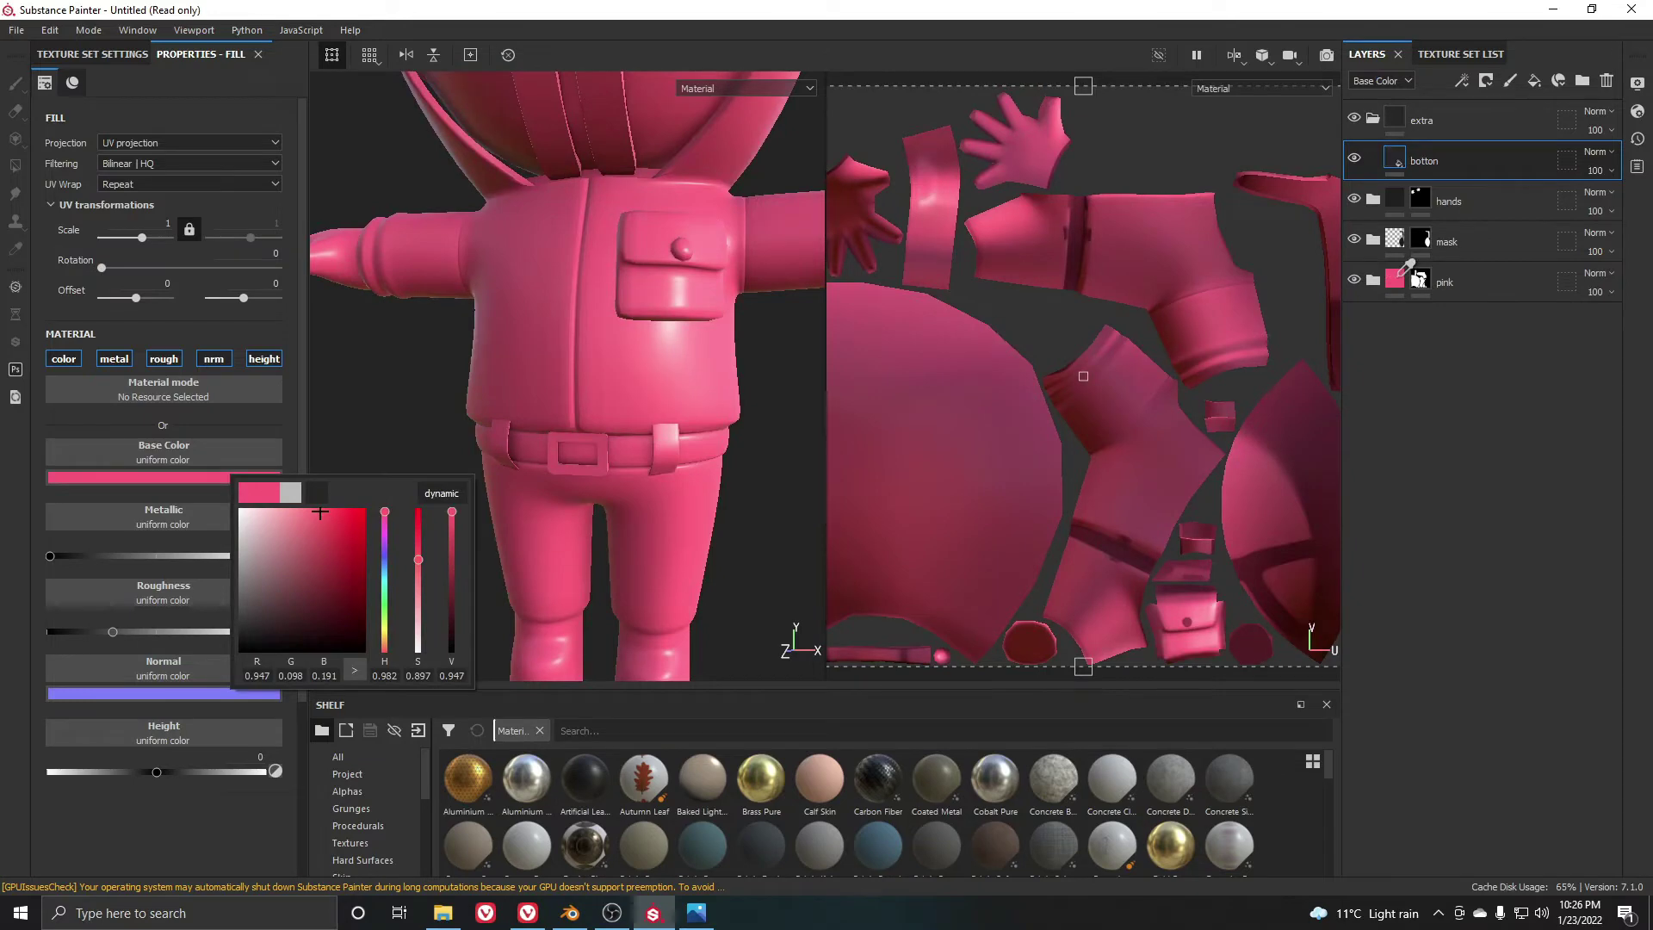
# Add a black mask to the extra folder and fill the pocket button, belt buckle and belt in it
pyautogui.rightClick(1422, 121)
pyautogui.click(1478, 150)
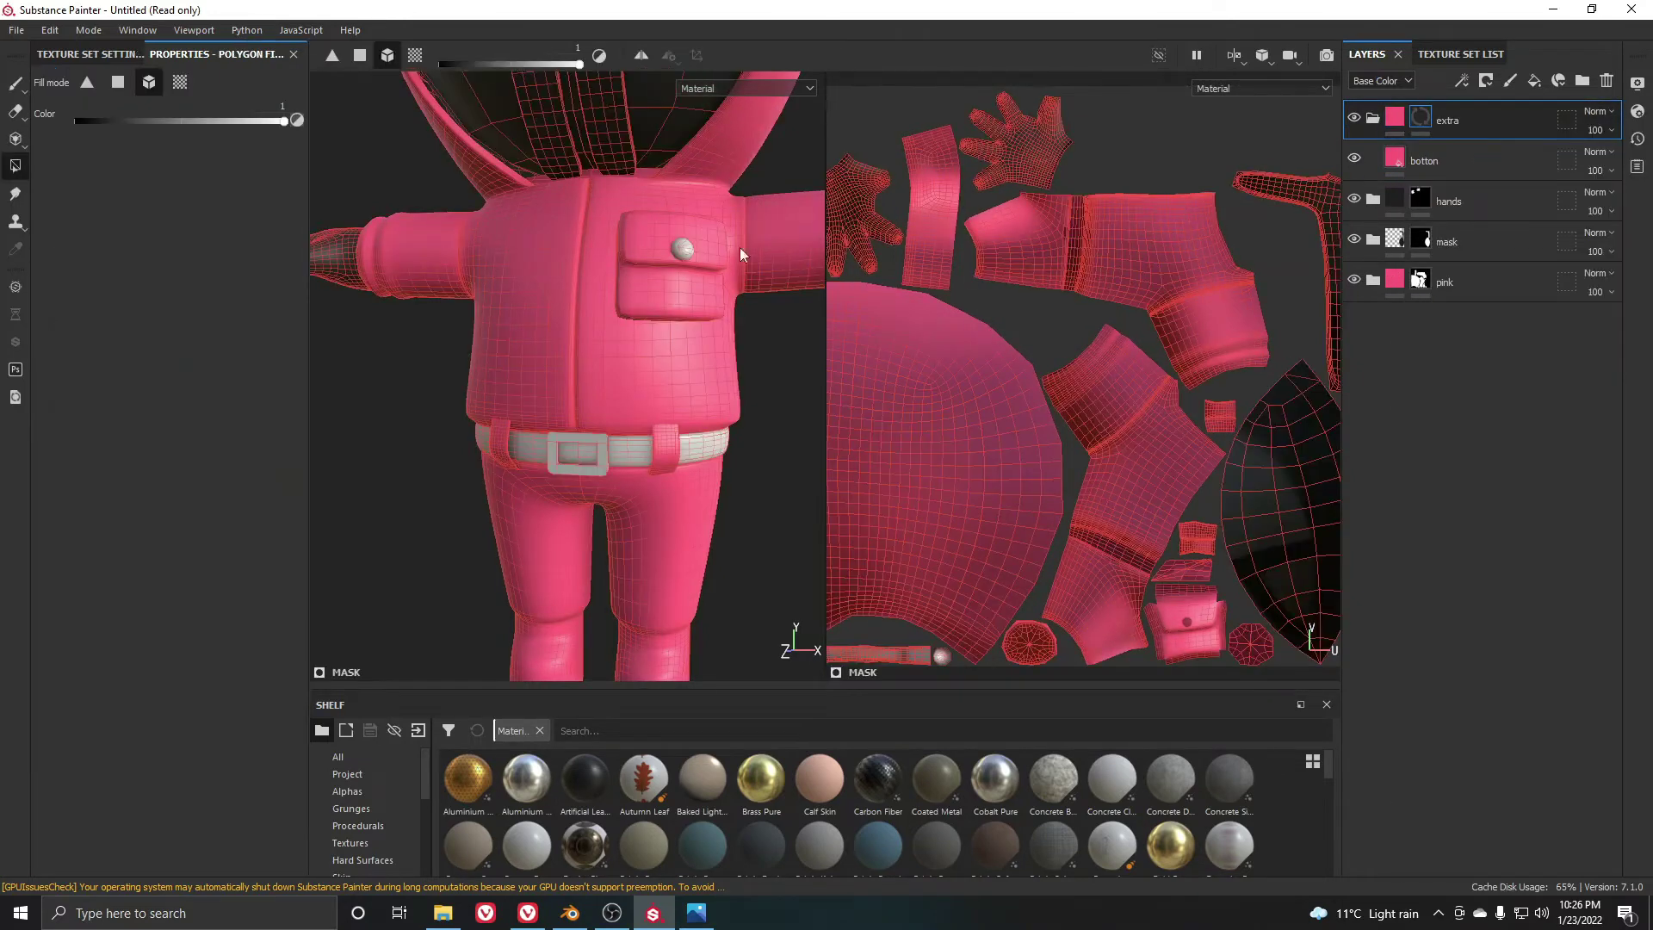
pyautogui.scroll(2, 655, 250)
pyautogui.scroll(5, 691, 222)
pyautogui.scroll(-6, 646, 391)
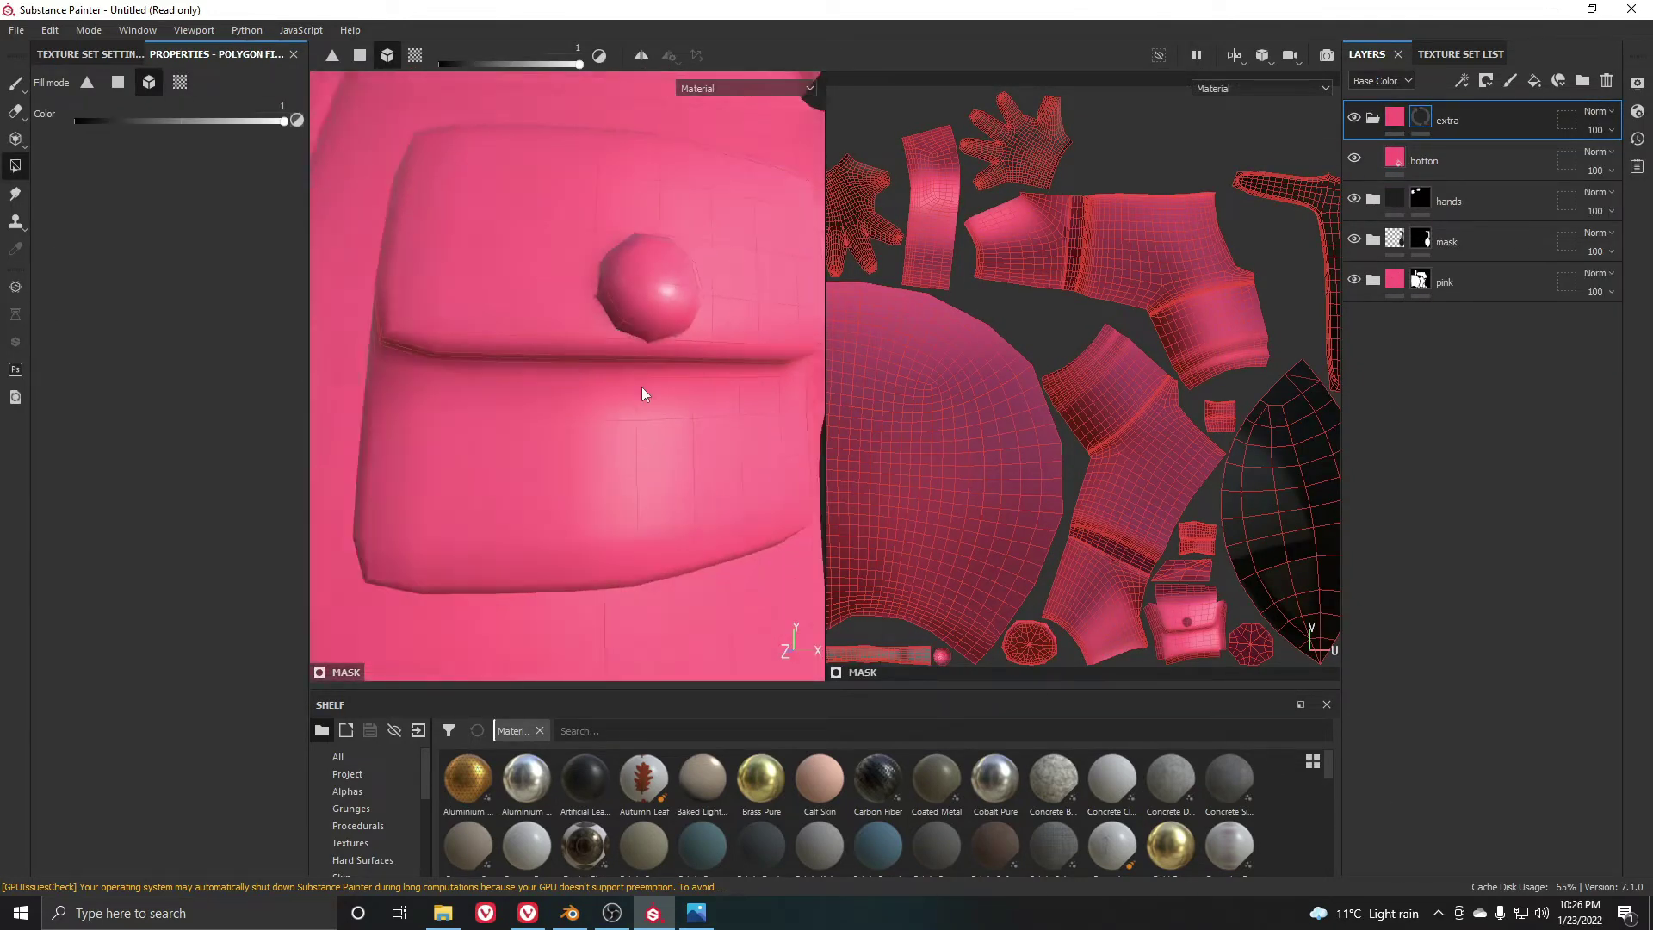
pyautogui.moveTo(652, 482); pyautogui.dragTo(594, 293, button='middle')
pyautogui.scroll(4, 551, 345)
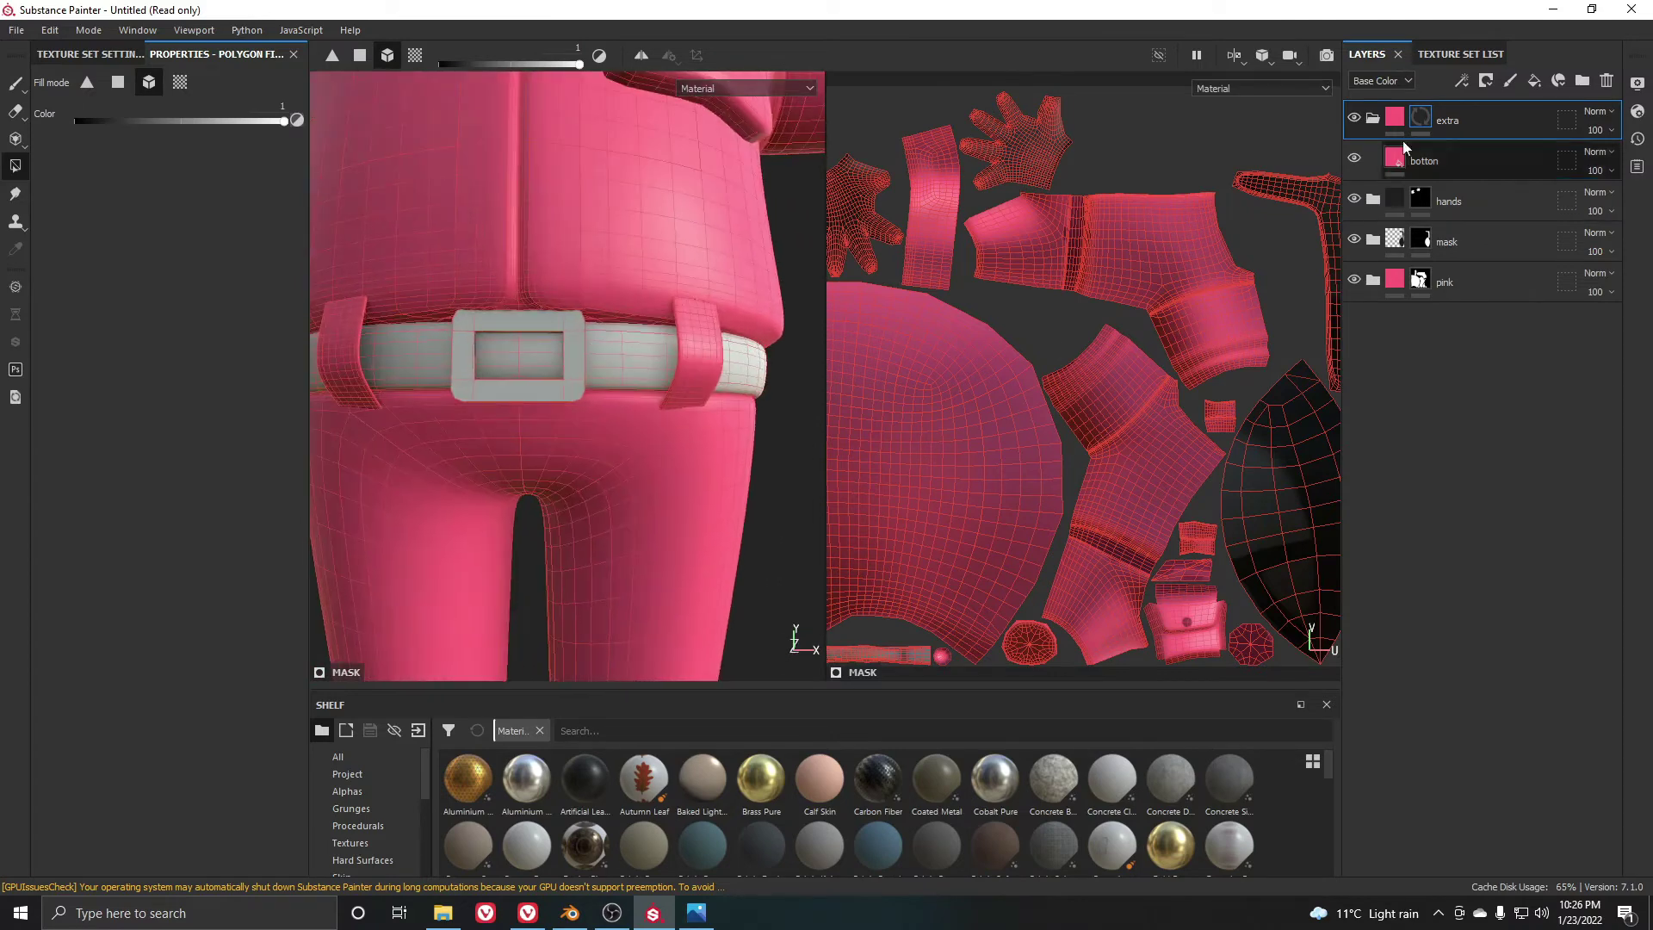
pyautogui.scroll(3, 715, 358)
pyautogui.click(577, 372)
pyautogui.click(646, 363)
pyautogui.scroll(-3, 675, 355)
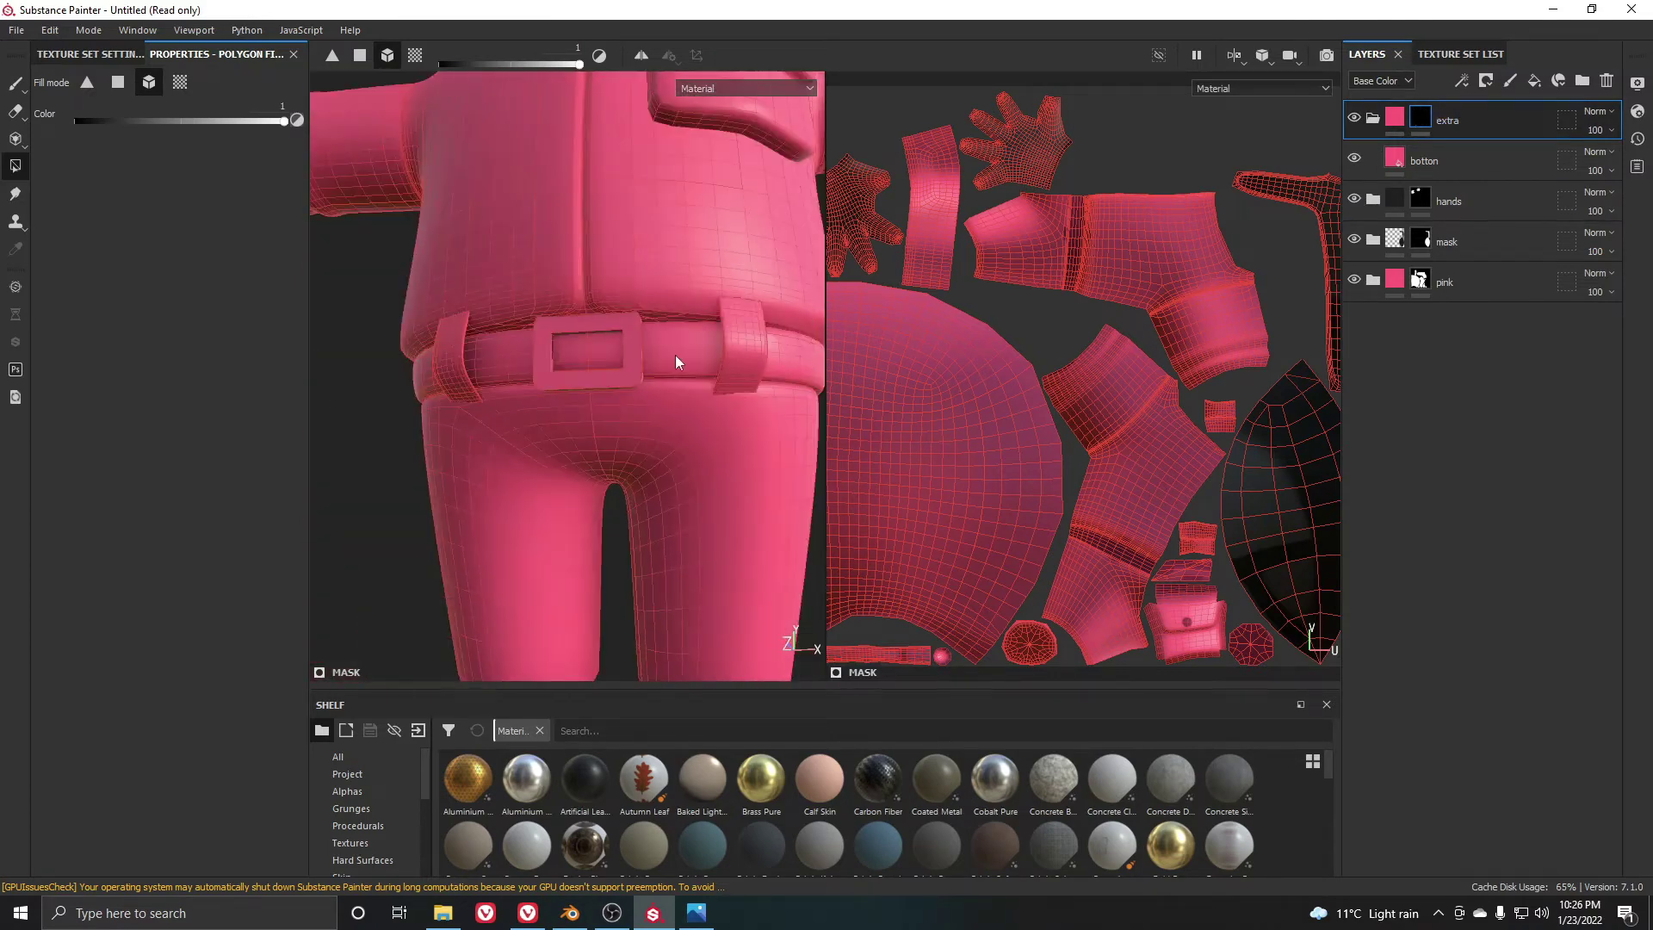
pyautogui.keyDown('alt'); pyautogui.moveTo(675, 354); pyautogui.dragTo(649, 404); pyautogui.keyUp('alt')
pyautogui.scroll(-3, 596, 364)
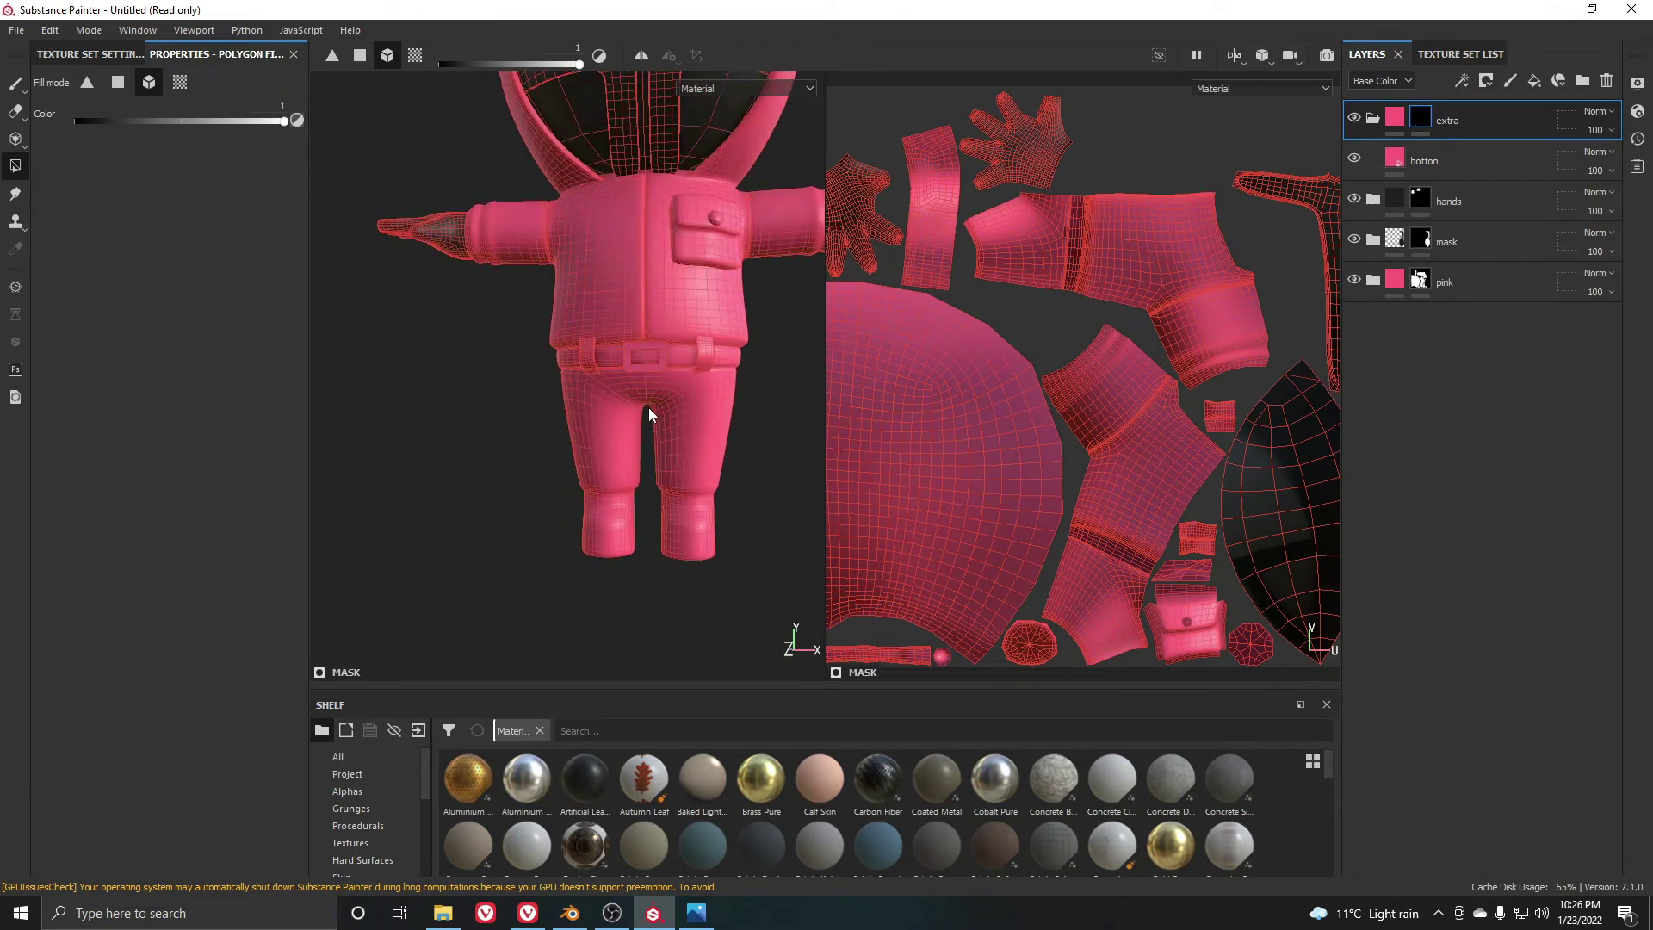
pyautogui.scroll(2, 505, 367)
# Duplicate the botton layer and set the copy's base color to near-black
pyautogui.click(1425, 162)
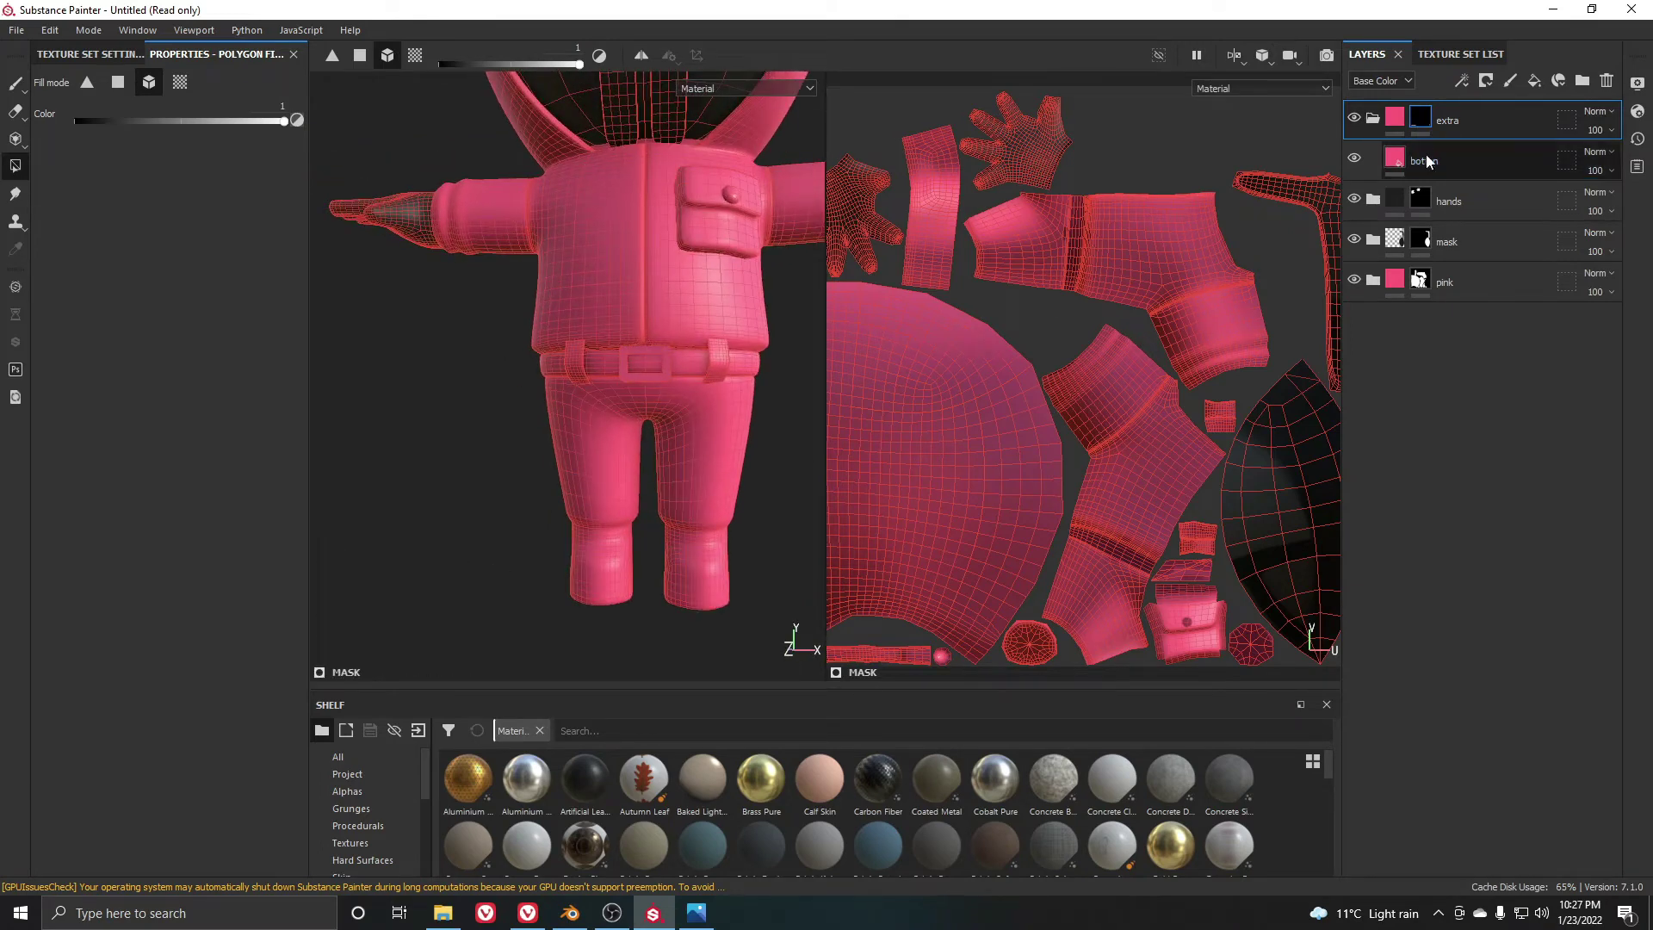
pyautogui.scroll(3, 704, 375)
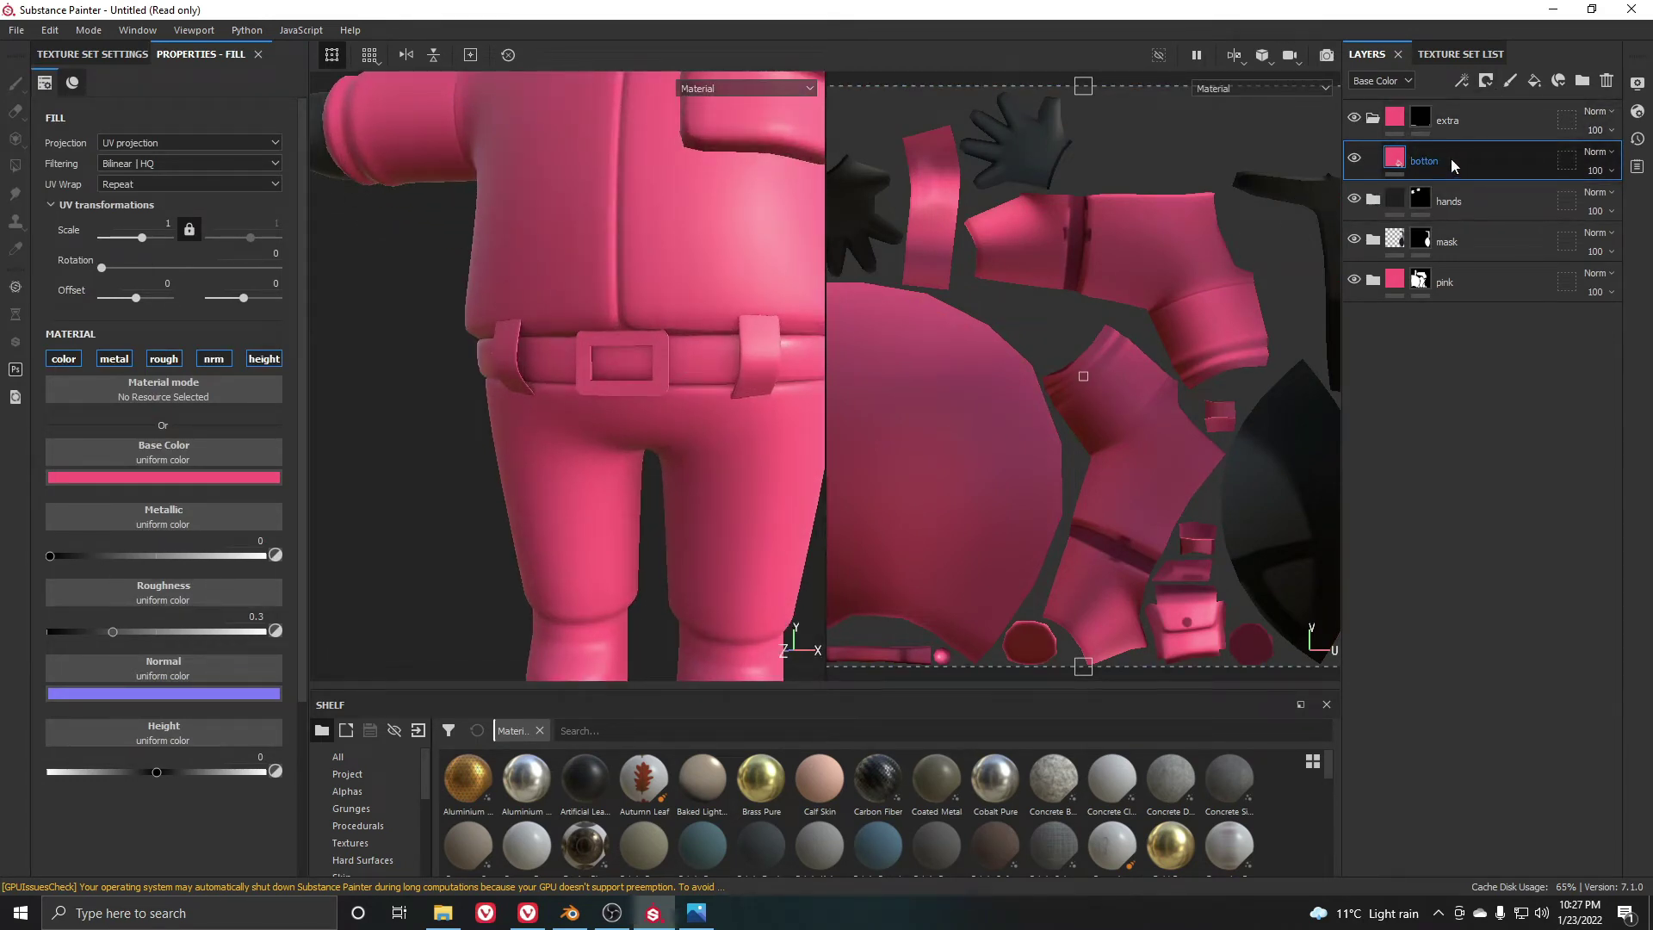
pyautogui.hotkey('ctrl', 'd')
pyautogui.click(257, 477)
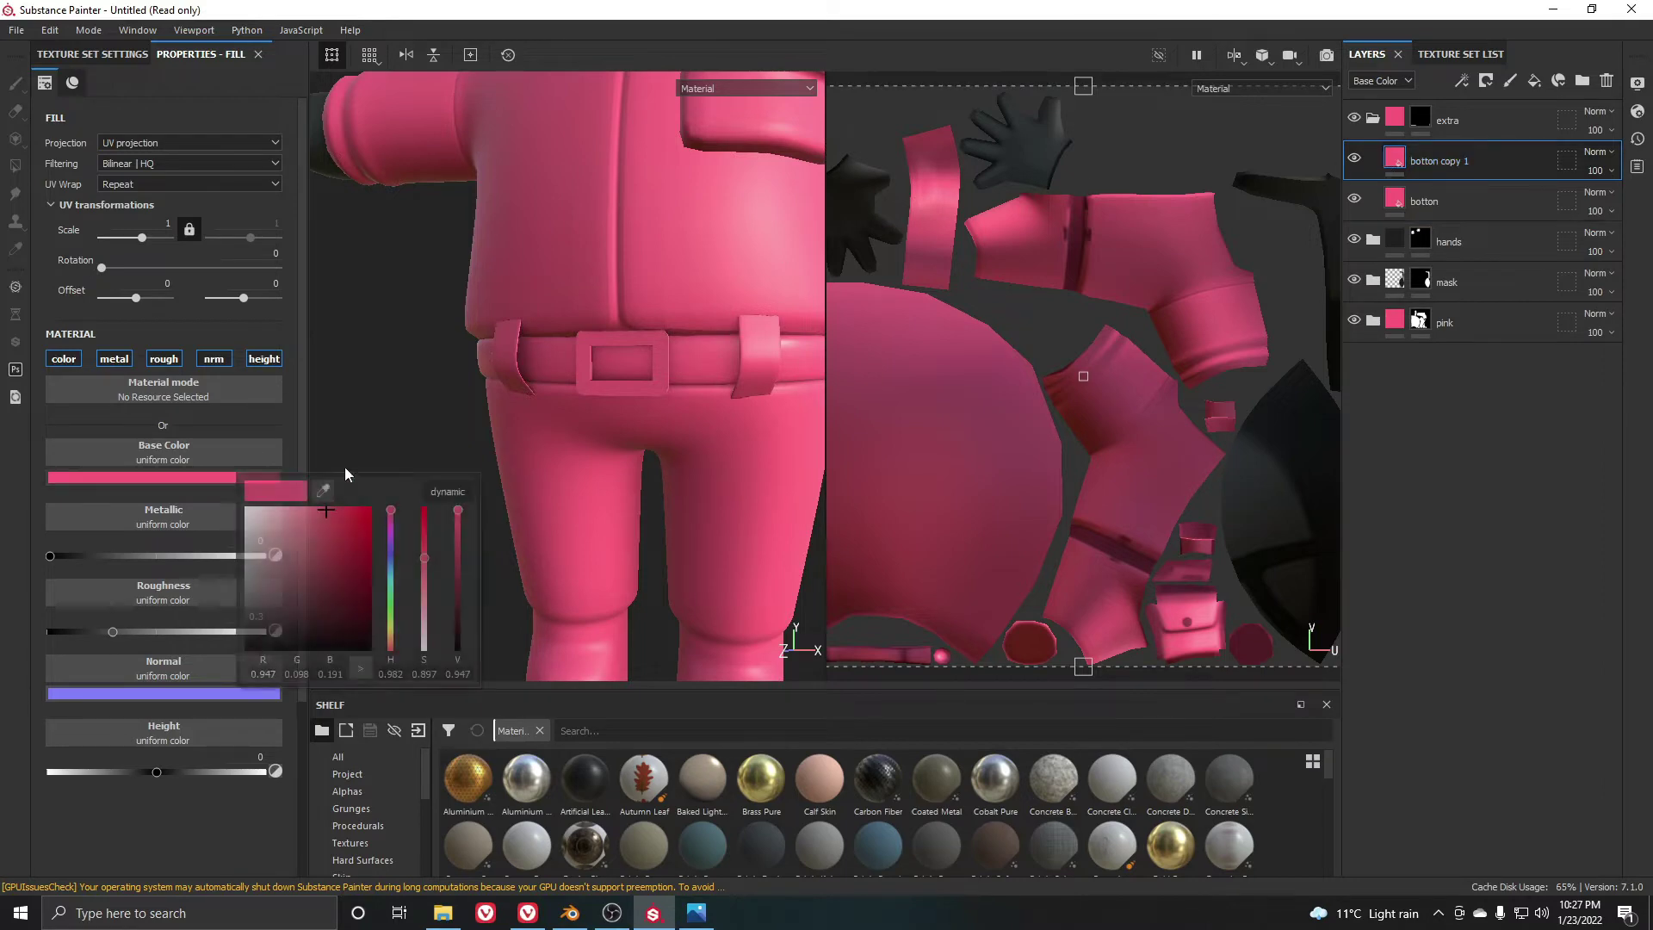
pyautogui.moveTo(272, 620); pyautogui.dragTo(226, 643)
# Add a black mask to botton copy 1 and fill the belt strap in it
pyautogui.rightClick(1421, 165)
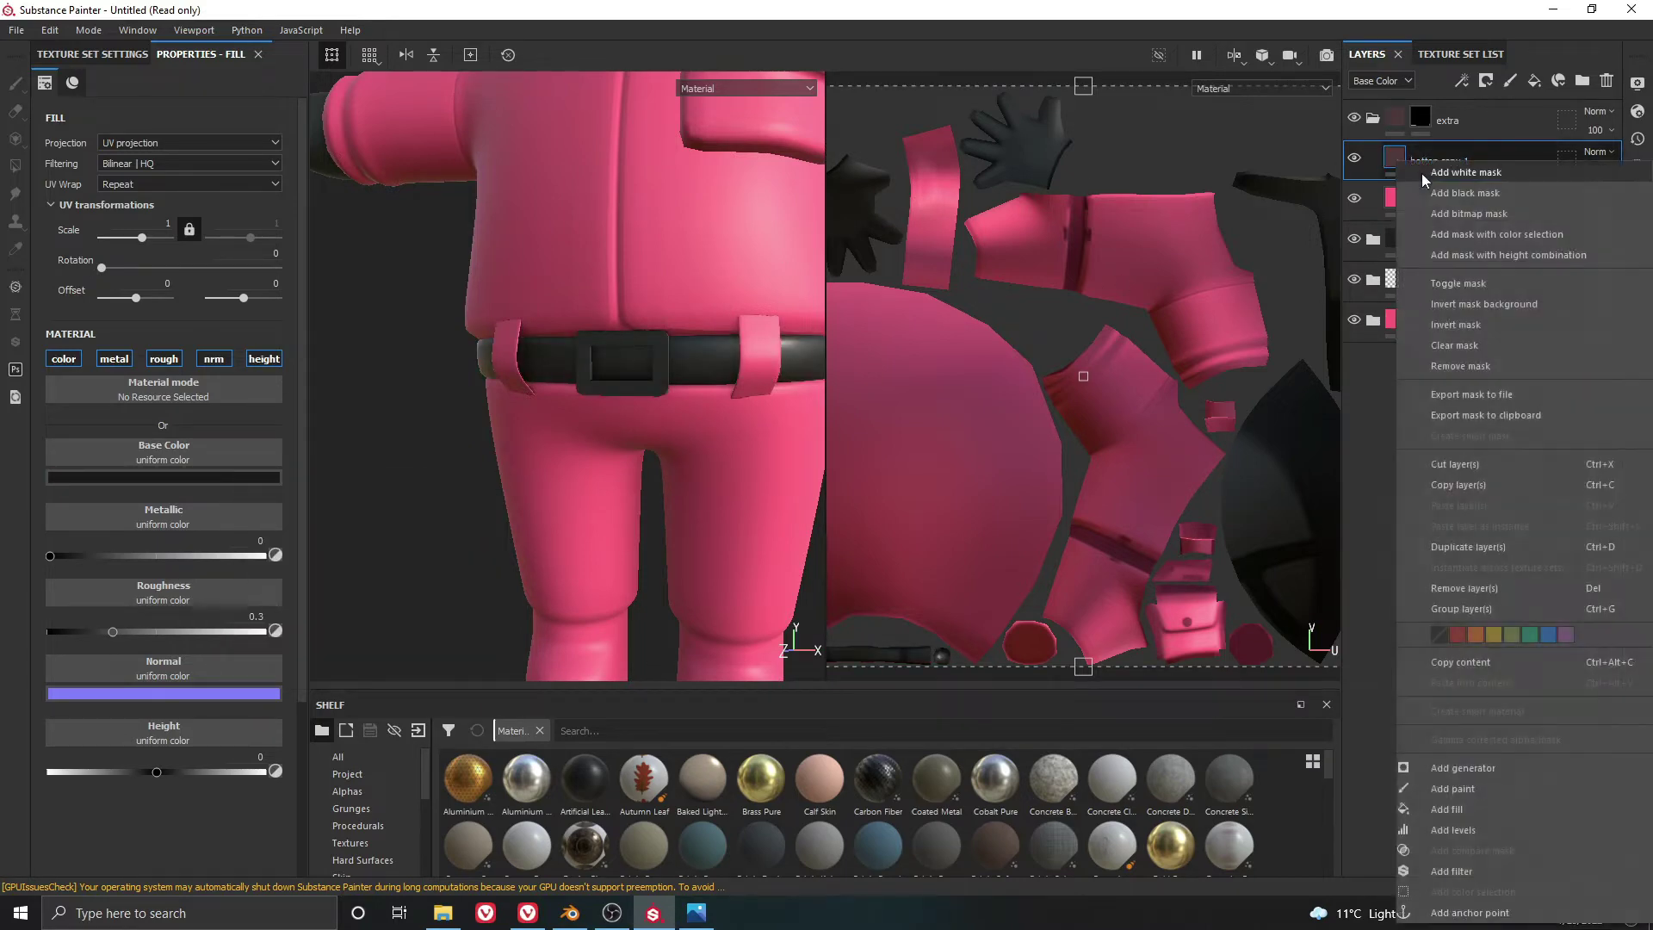
pyautogui.click(1452, 199)
pyautogui.press('4')
pyautogui.scroll(3, 700, 355)
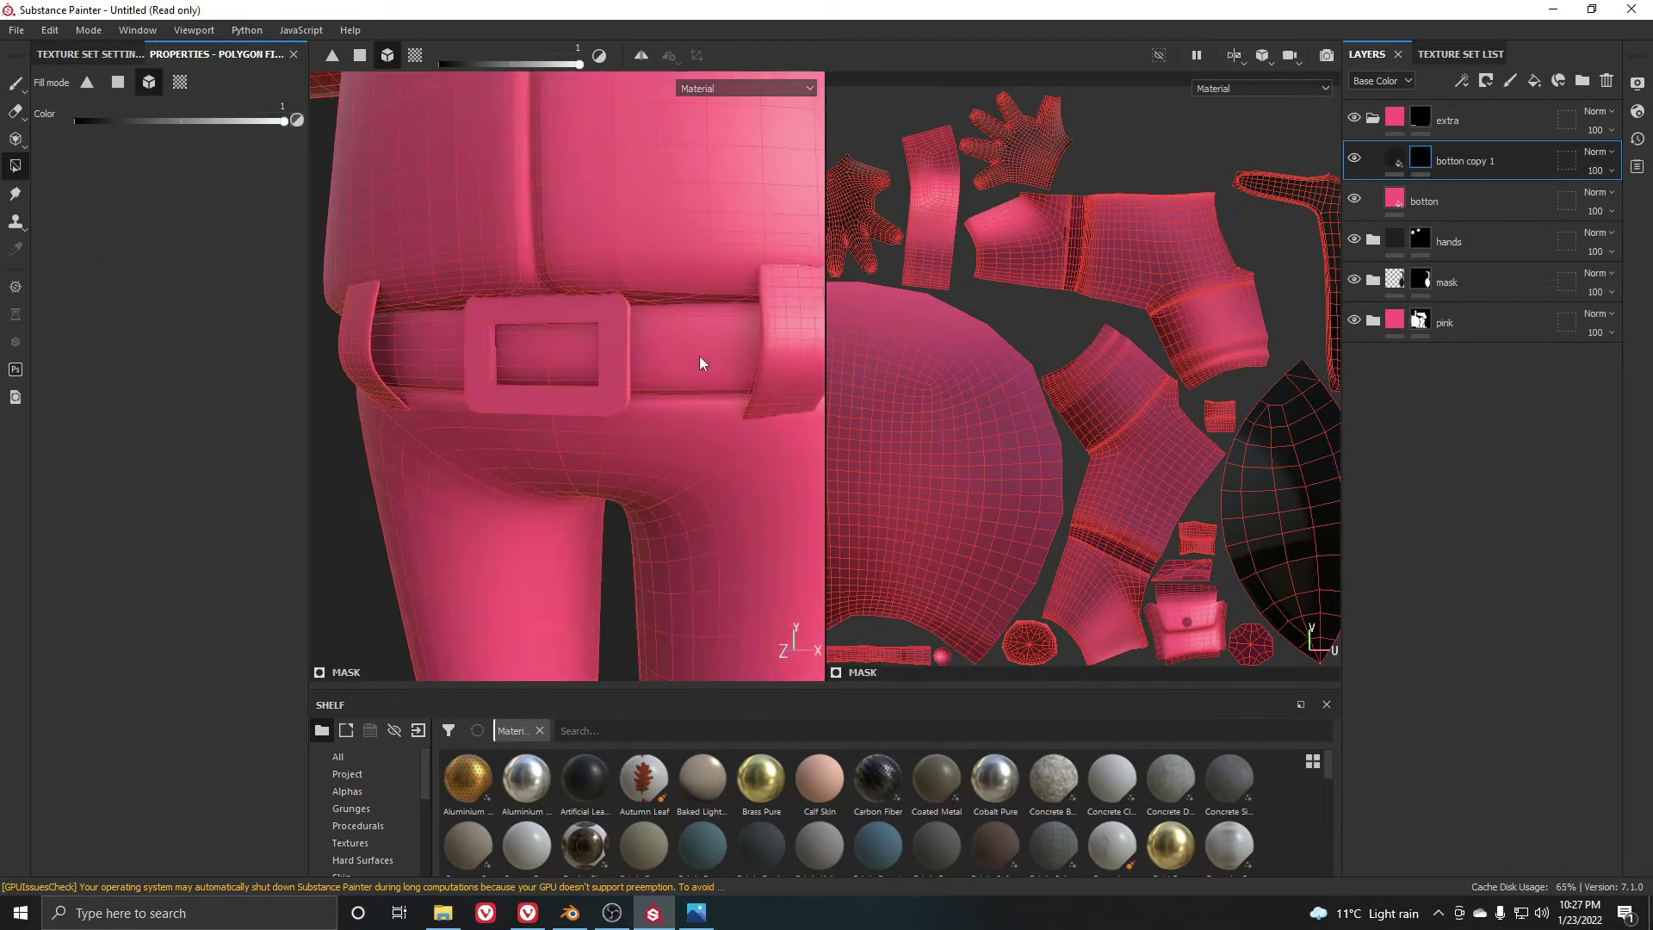
pyautogui.click(699, 355)
pyautogui.scroll(-2, 706, 363)
pyautogui.keyDown('alt'); pyautogui.moveTo(620, 369); pyautogui.dragTo(646, 389); pyautogui.keyUp('alt')
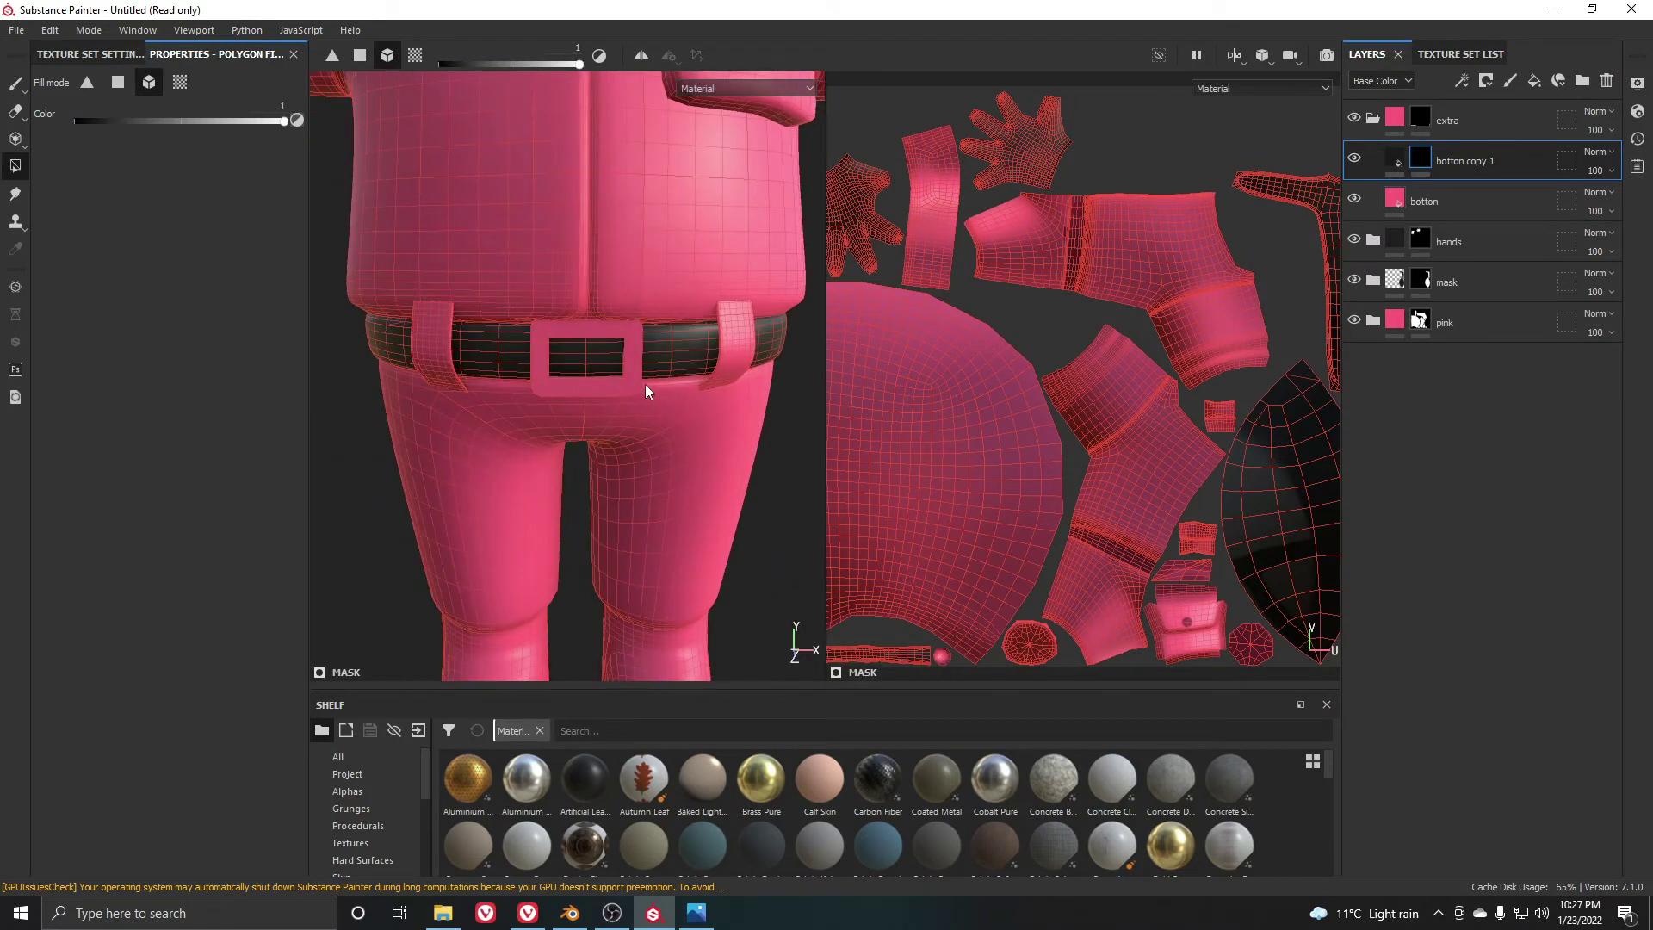
# Check the reference image, then fill the belt buckle in the botton copy 1 mask
pyautogui.hotkey('alt', 'Tab')
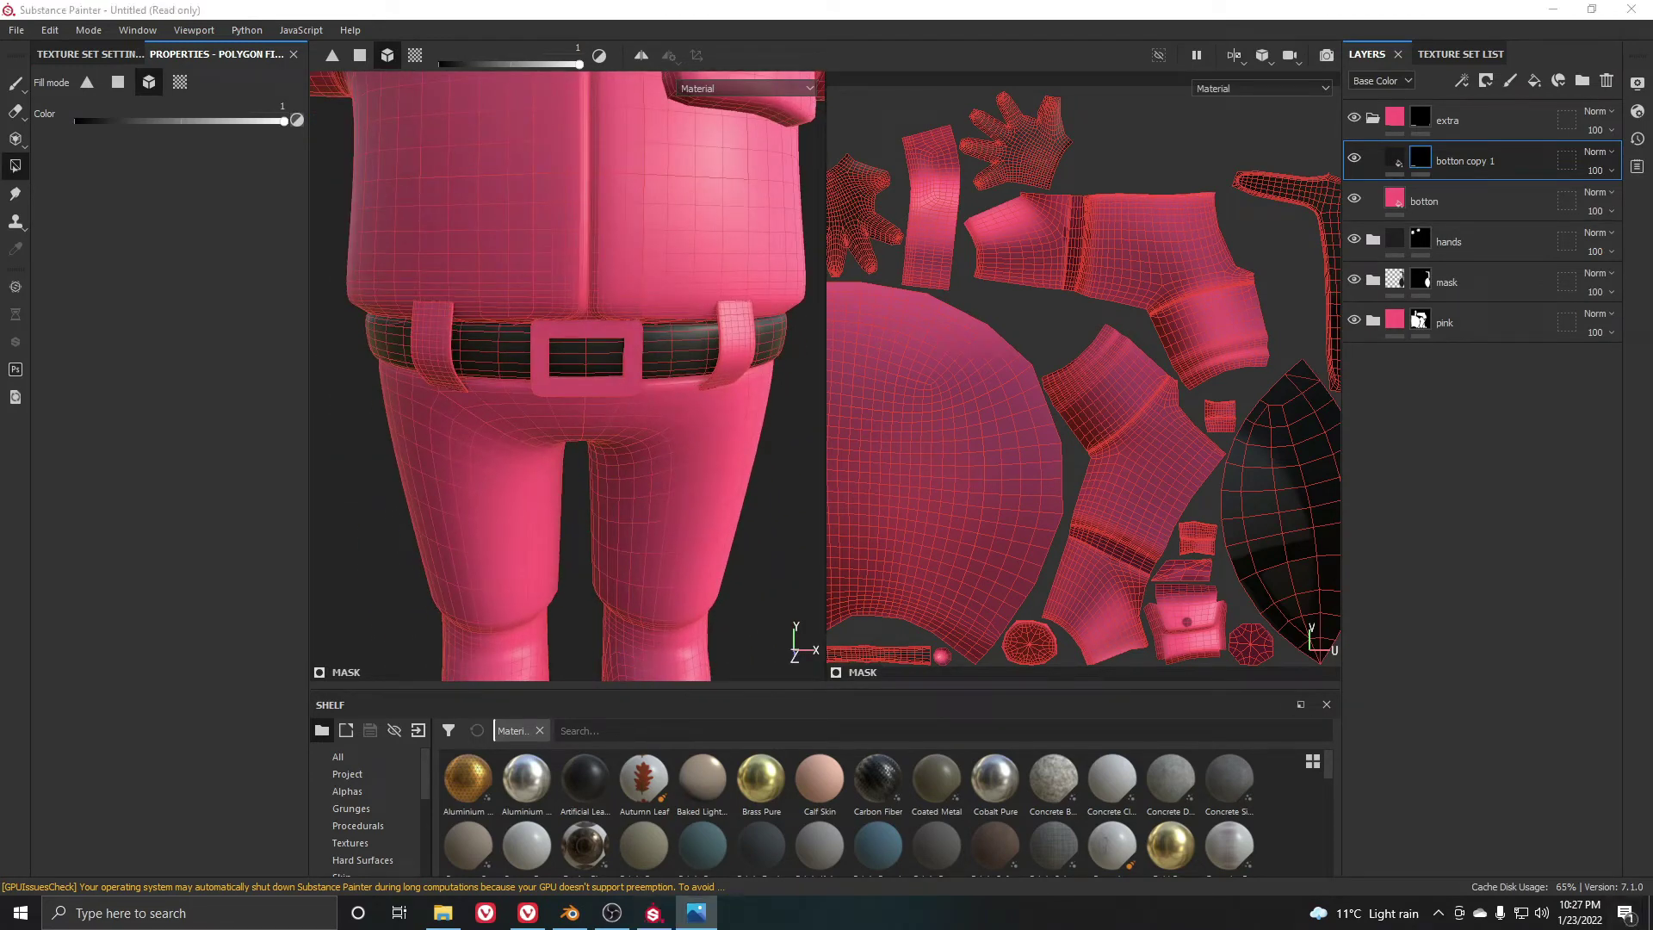
pyautogui.click(531, 8)
pyautogui.scroll(5, 577, 332)
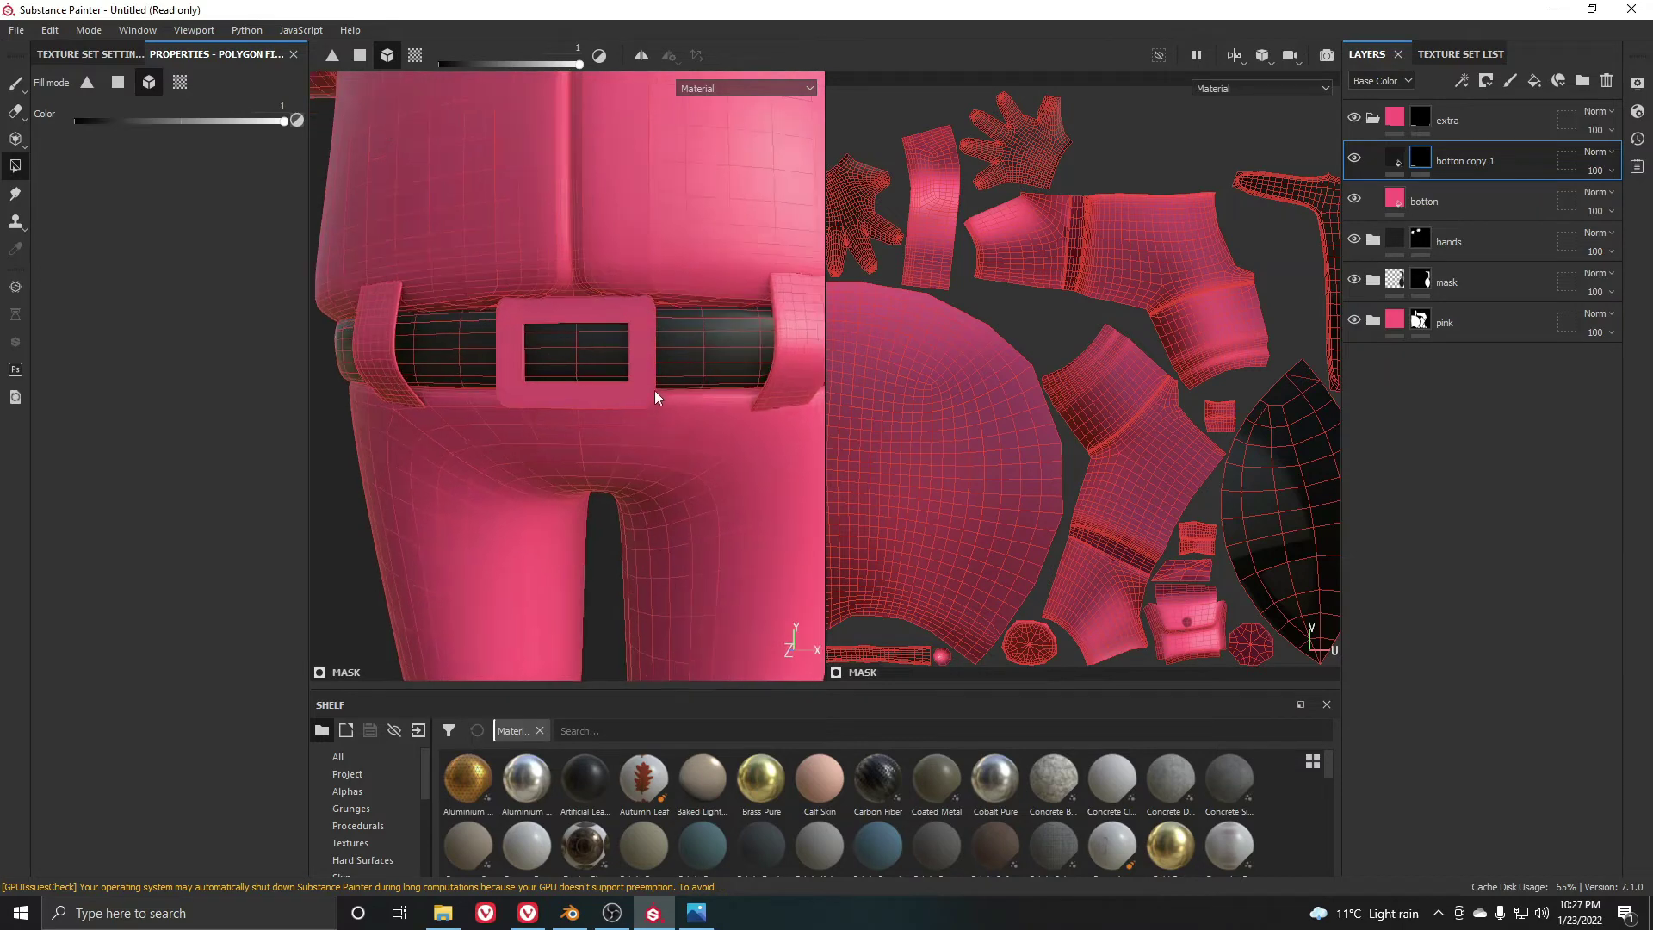
pyautogui.scroll(2, 595, 344)
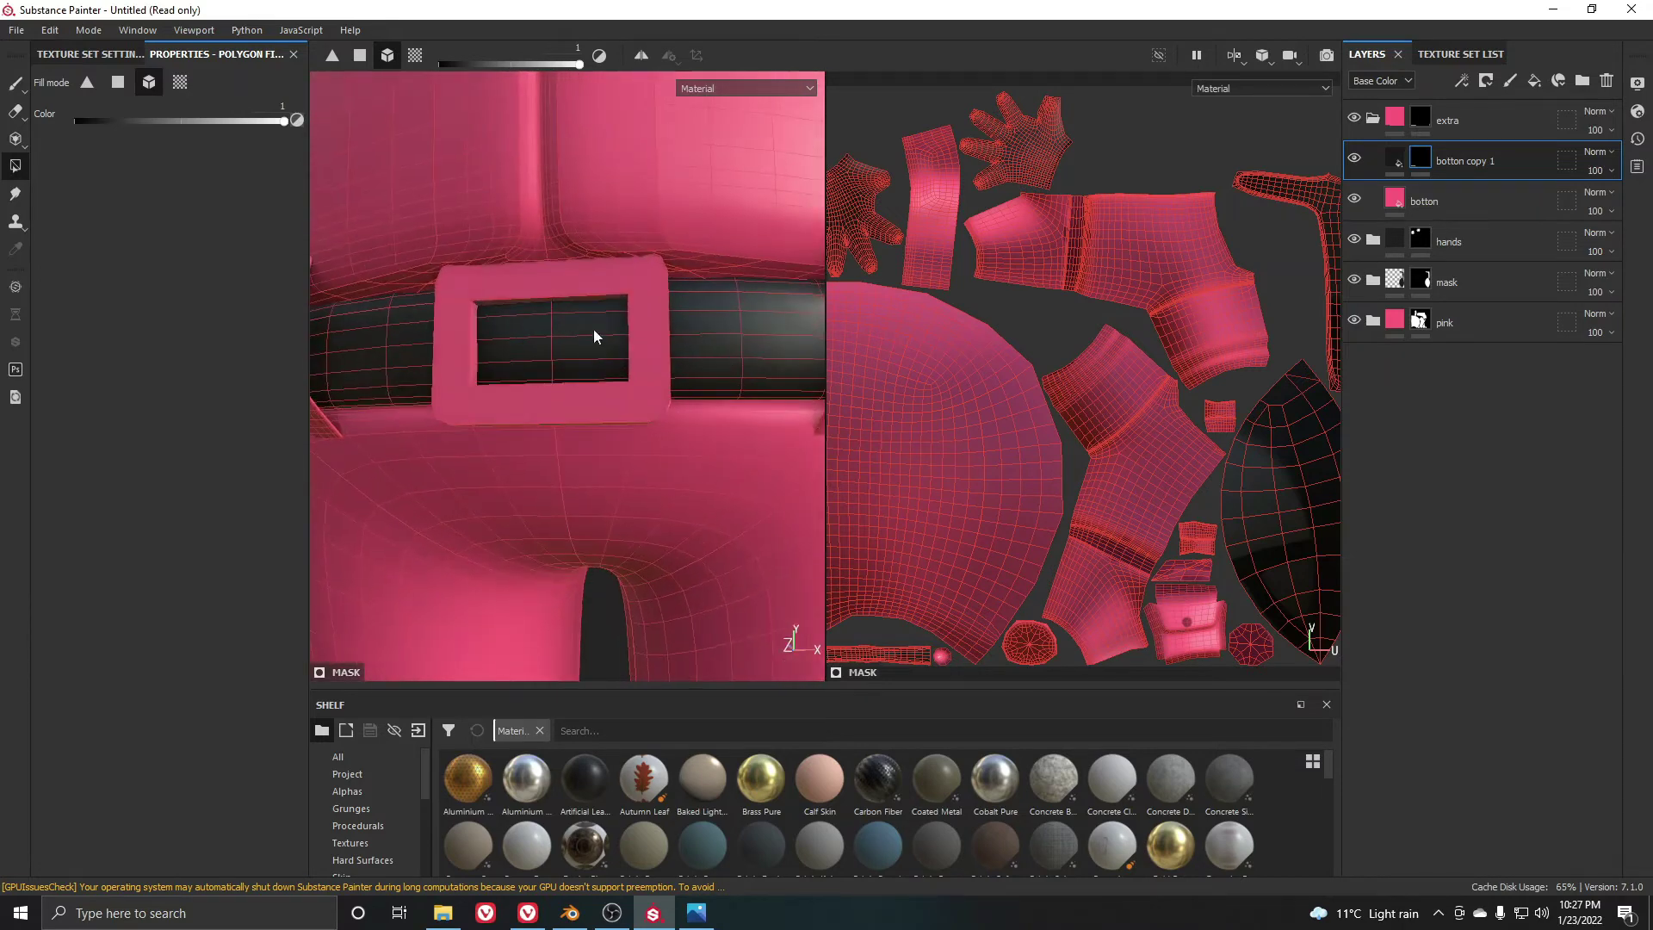
pyautogui.click(652, 377)
pyautogui.keyDown('alt'); pyautogui.moveTo(675, 394); pyautogui.dragTo(644, 420); pyautogui.keyUp('alt')
pyautogui.scroll(-3, 644, 420)
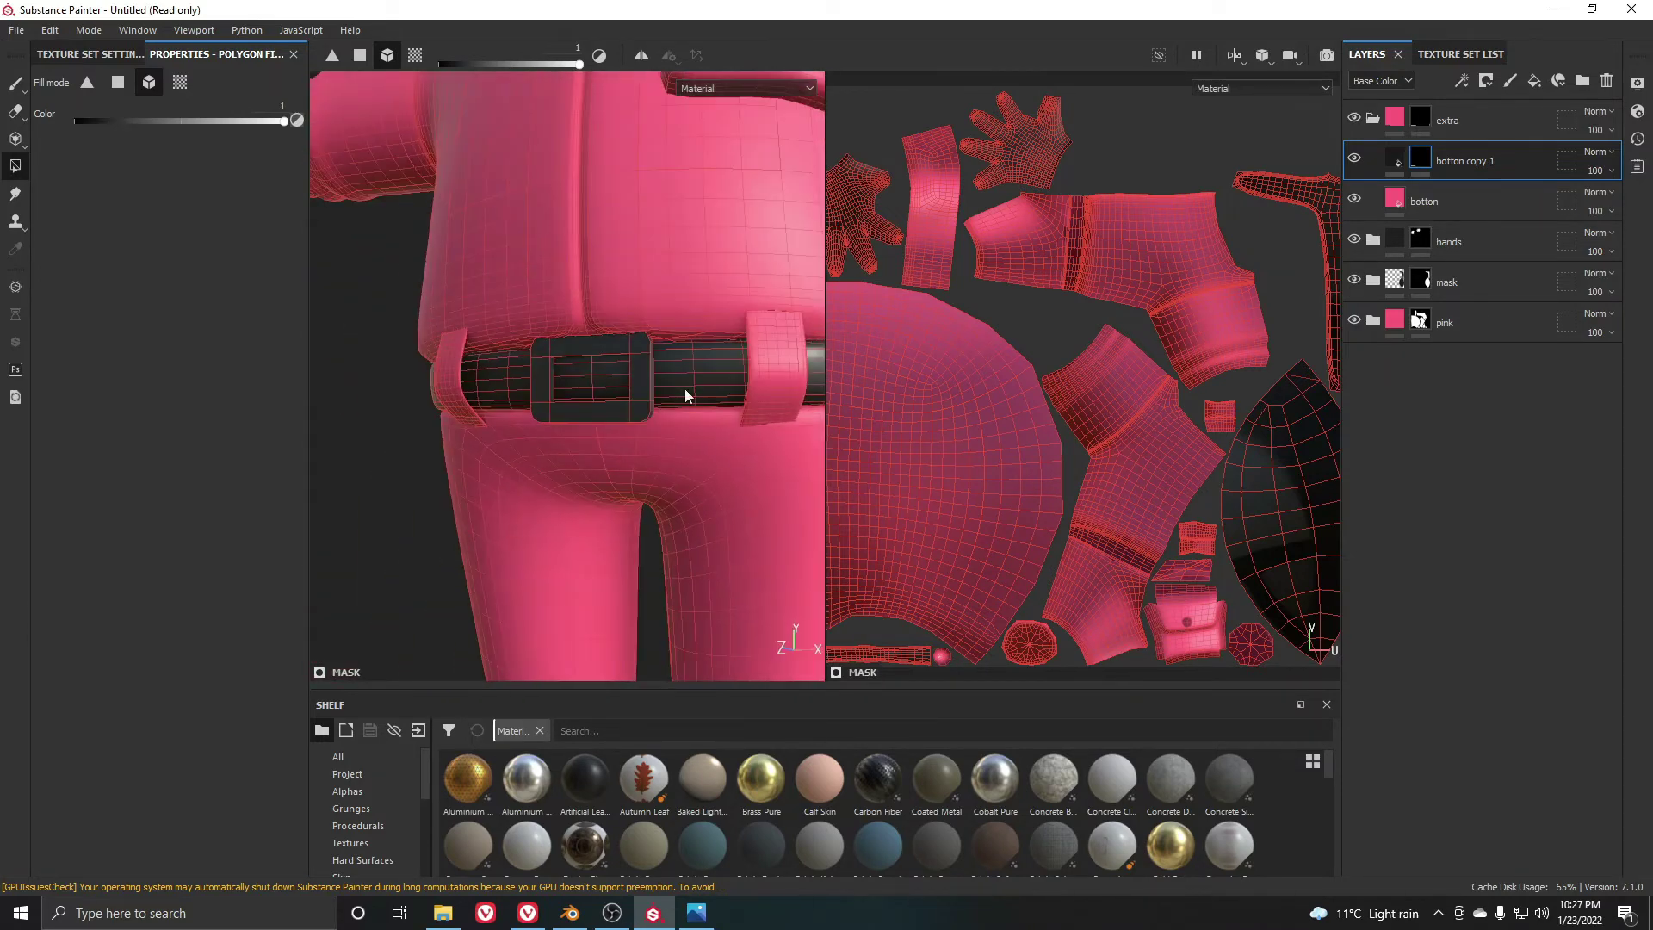
pyautogui.scroll(-5, 685, 395)
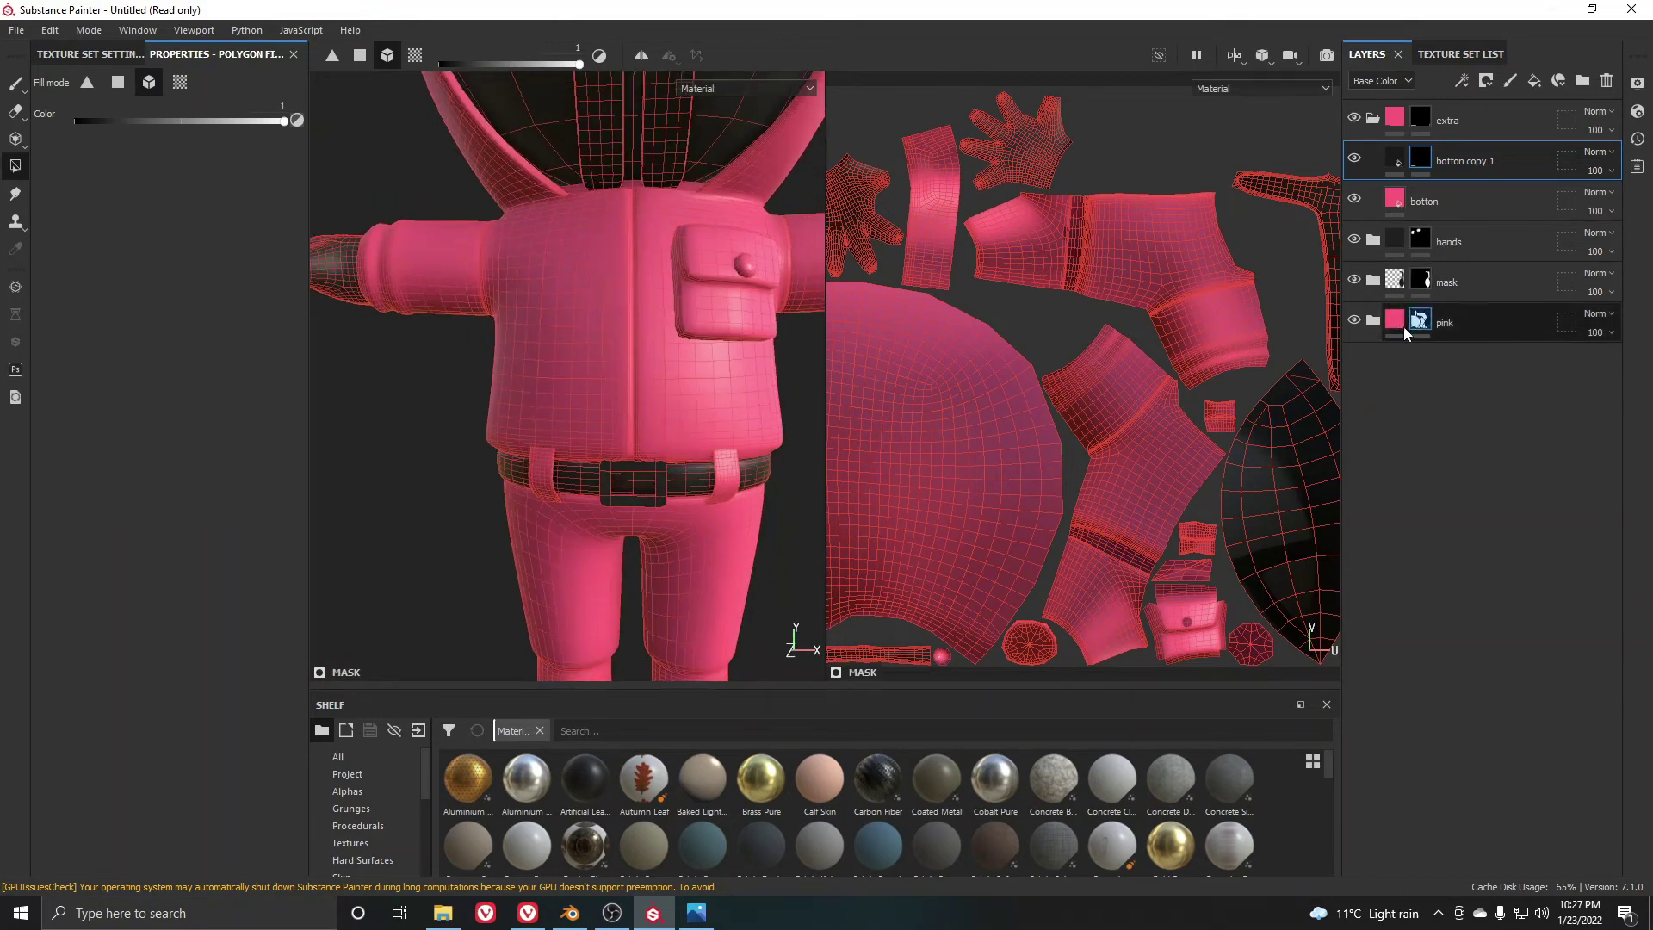
# Rename the base fill layer inside the pink folder as "base dress"
pyautogui.click(1374, 320)
pyautogui.click(1434, 357)
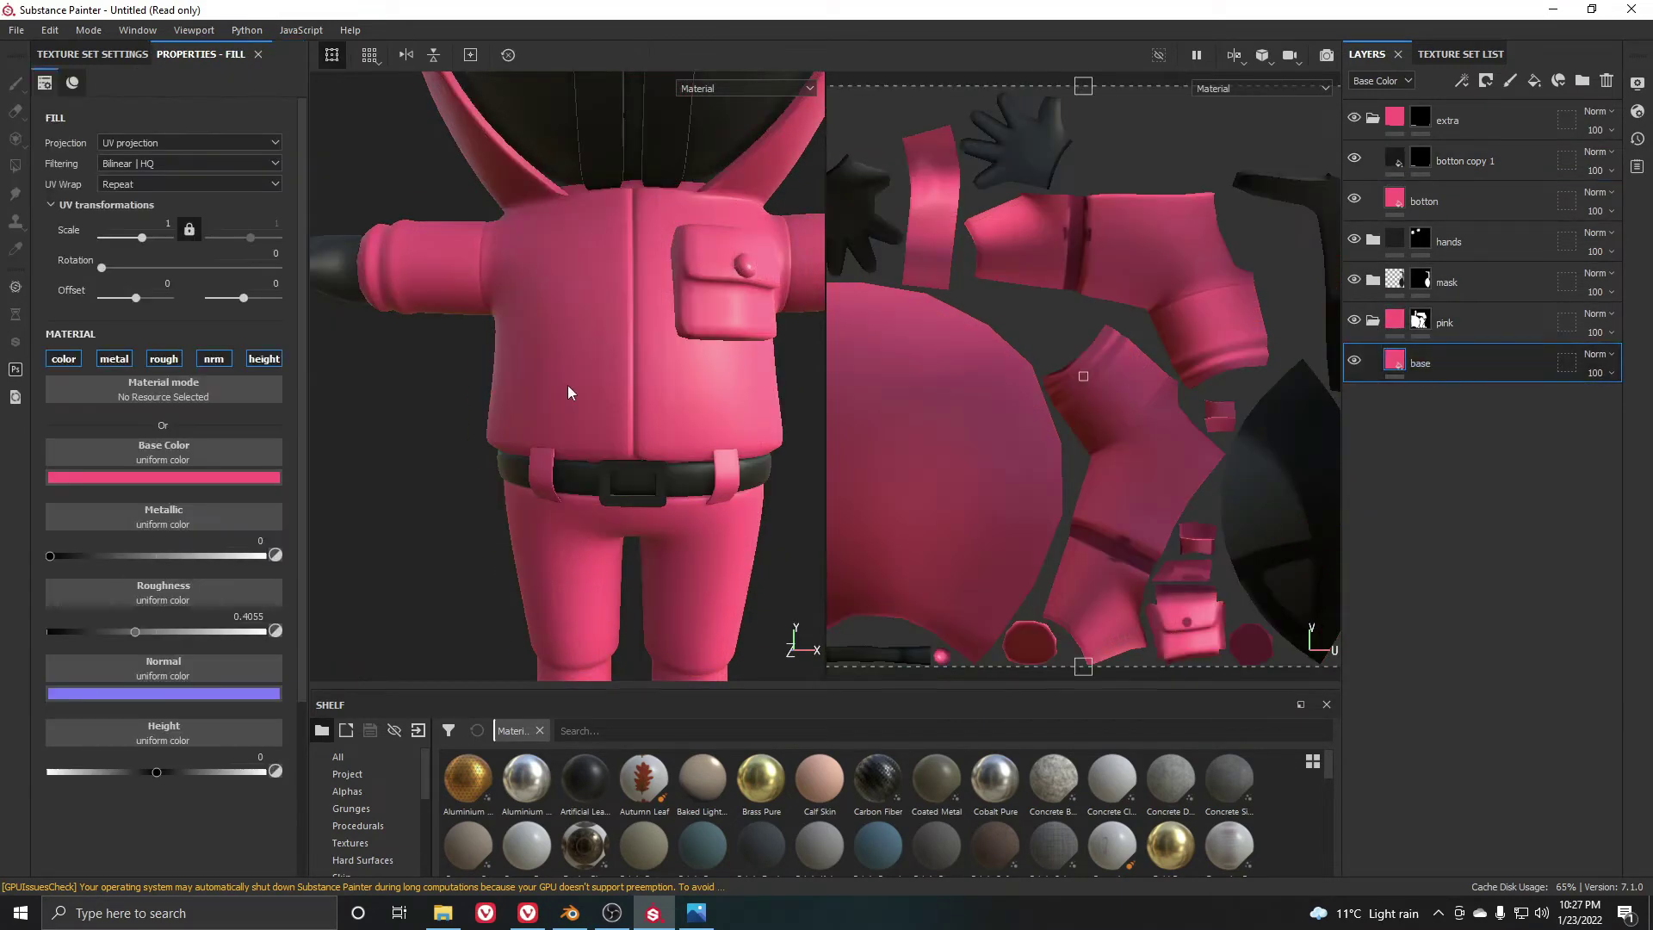
pyautogui.scroll(-4, 572, 388)
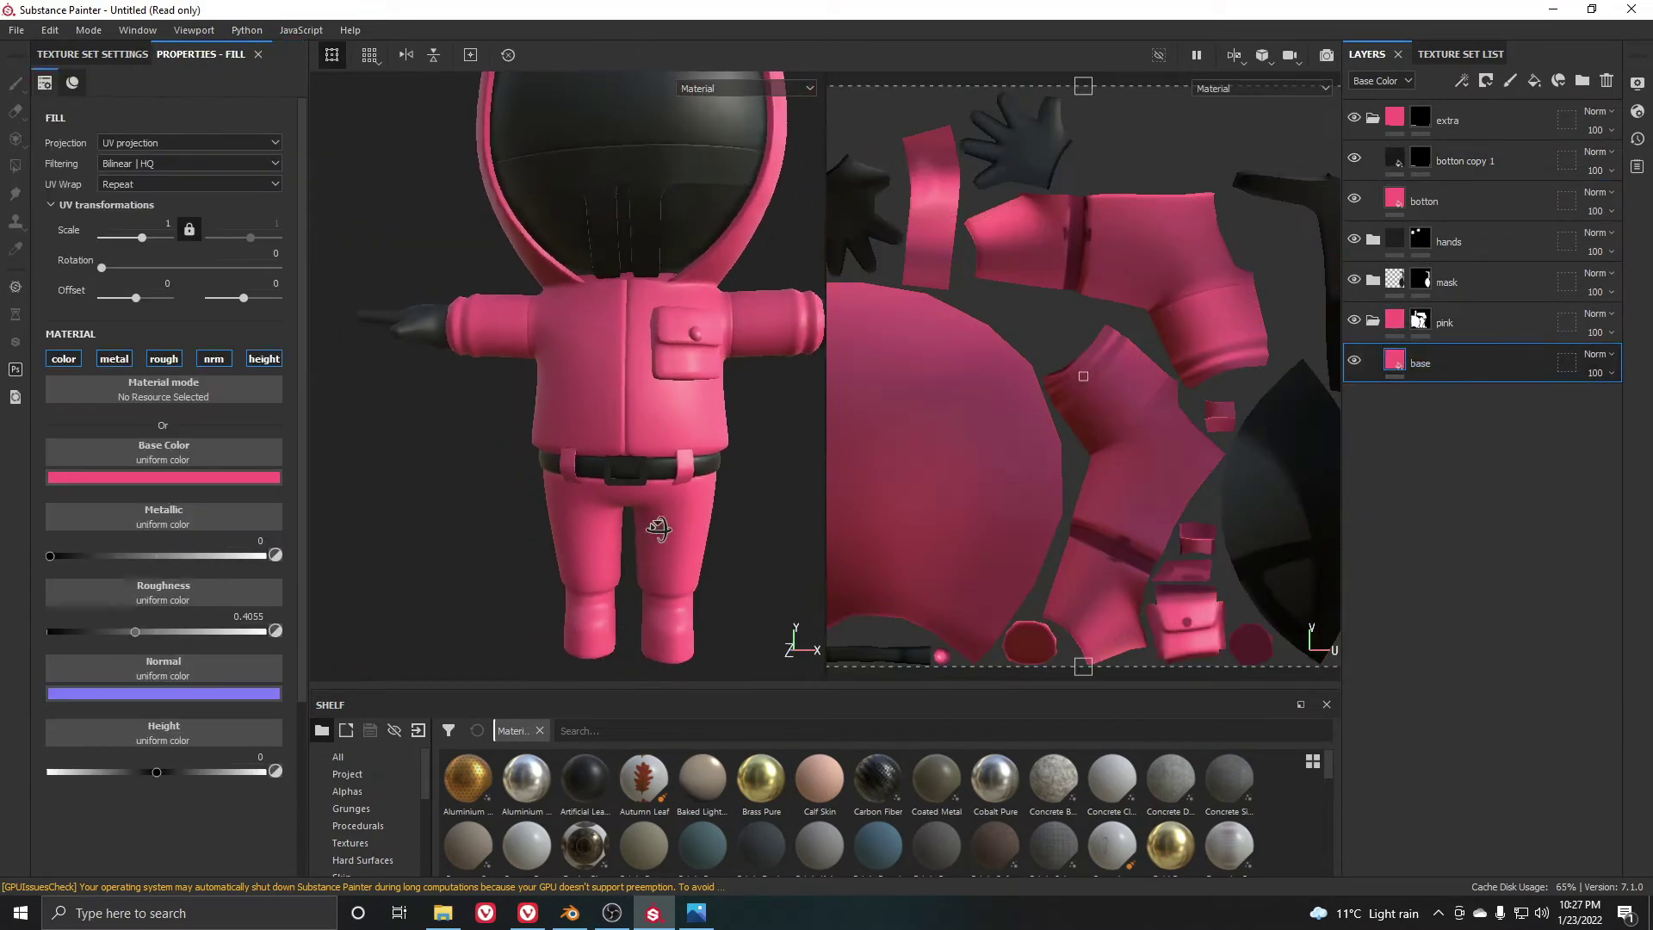
pyautogui.doubleClick(1433, 365)
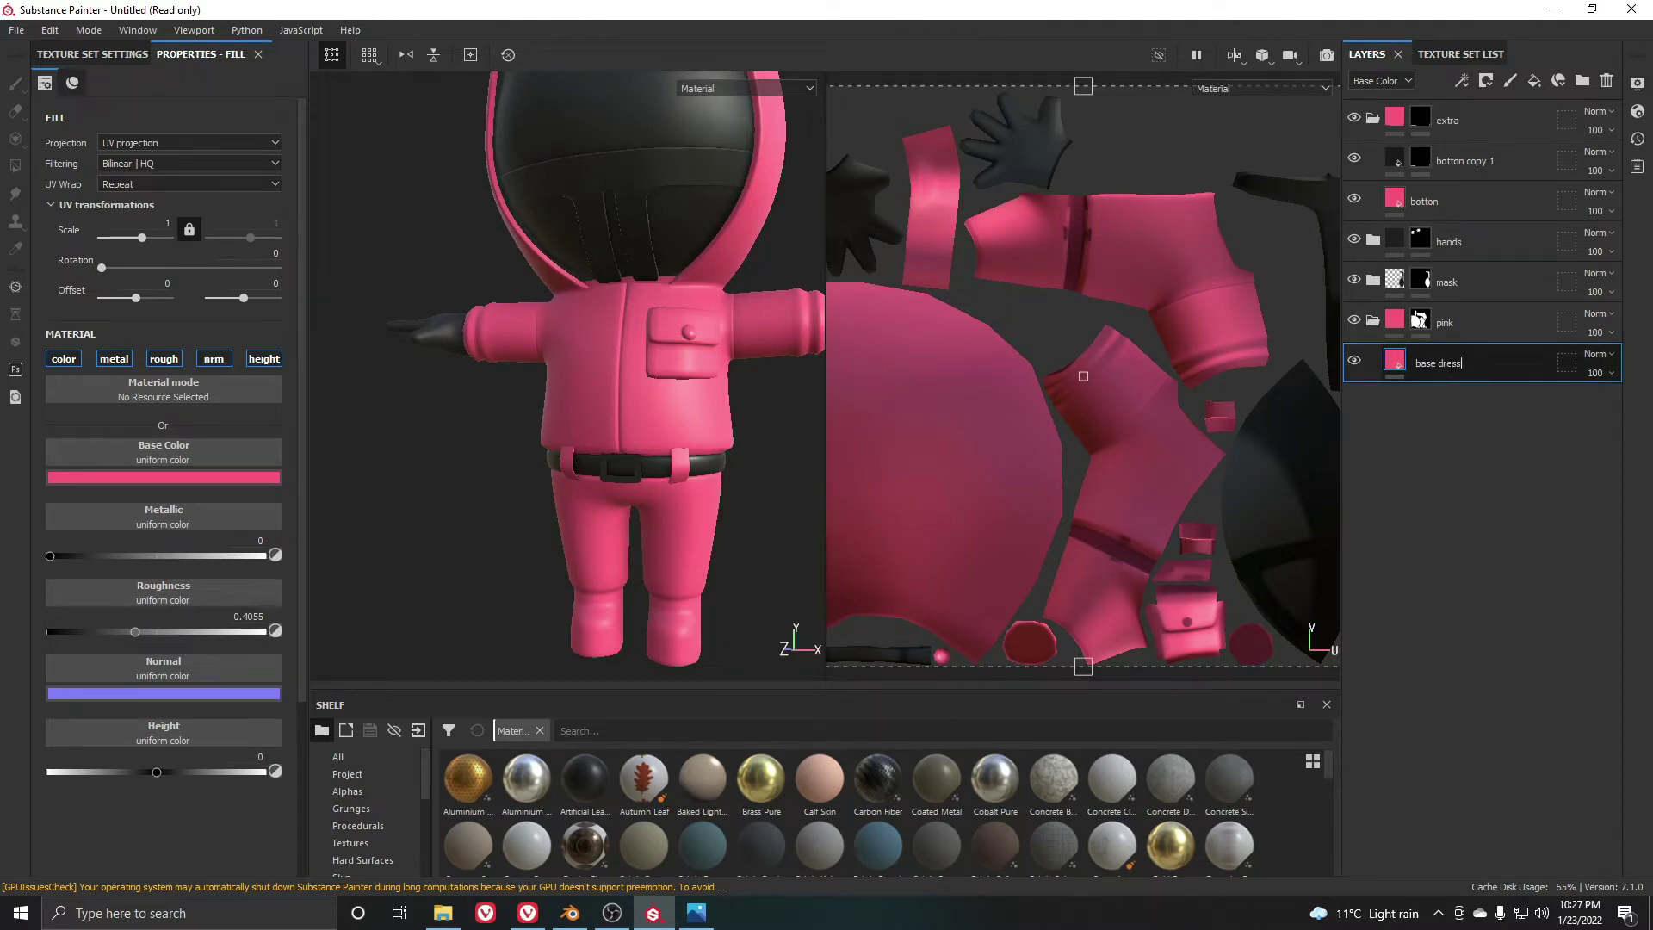
pyautogui.press('Return')
# Duplicate the base dress layer as "shoes" and set its base color to near-black (0.021 for R, G and B)
pyautogui.hotkey('ctrl', 'd')
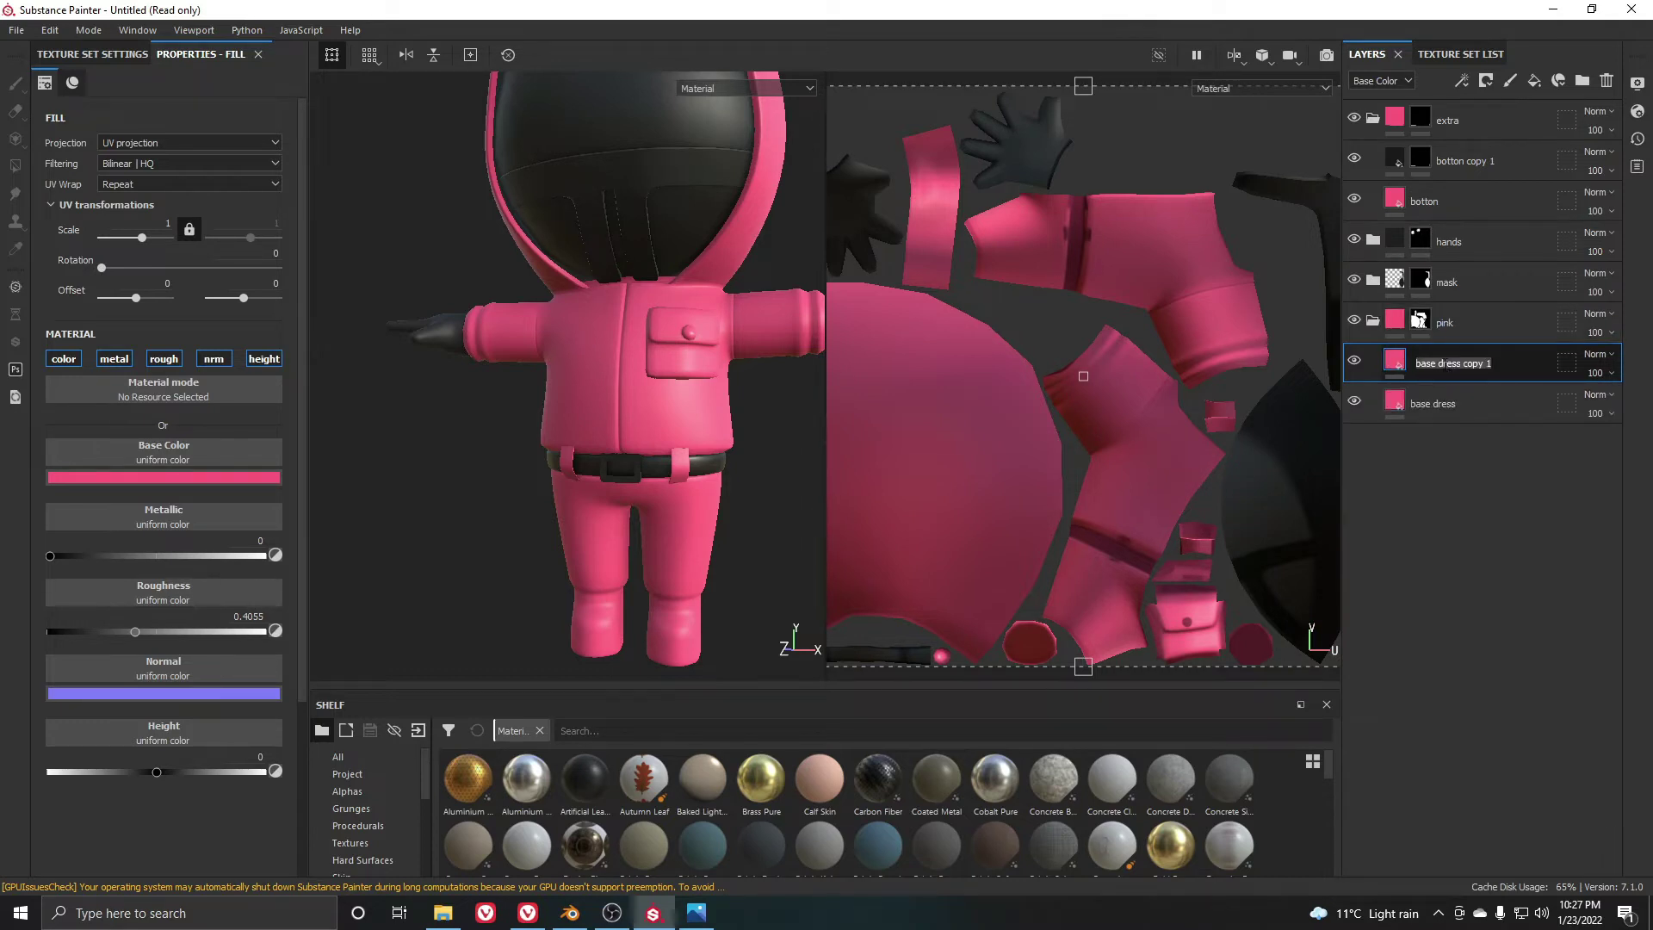
pyautogui.write('shoes')
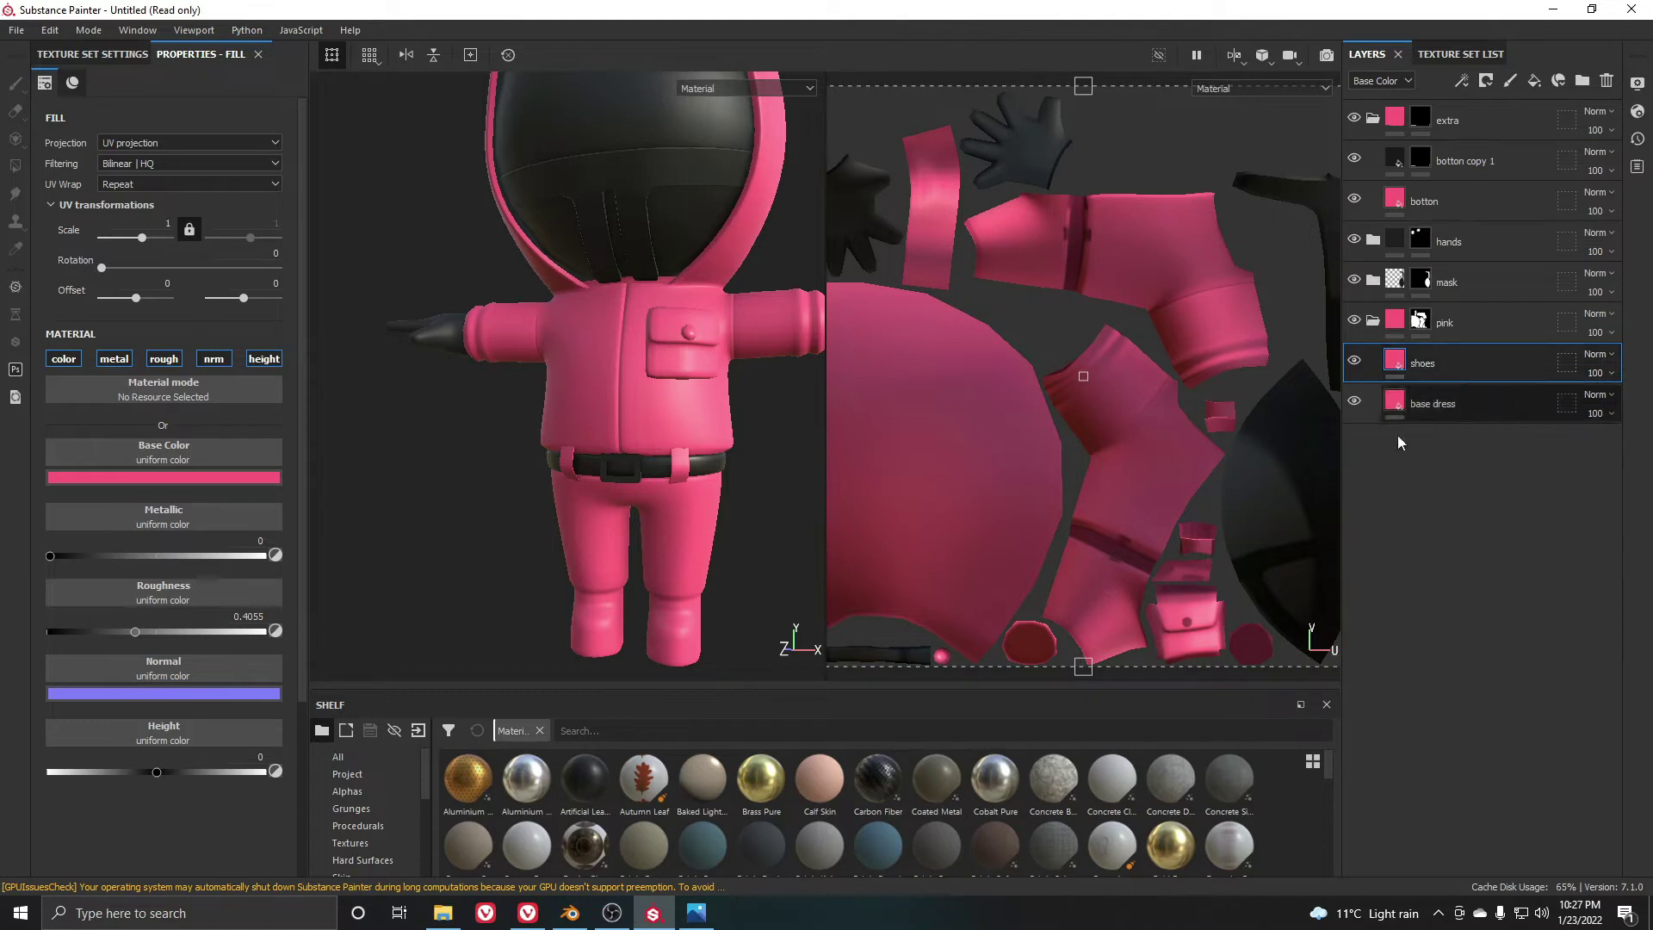
pyautogui.click(236, 479)
pyautogui.moveTo(288, 621); pyautogui.dragTo(236, 637)
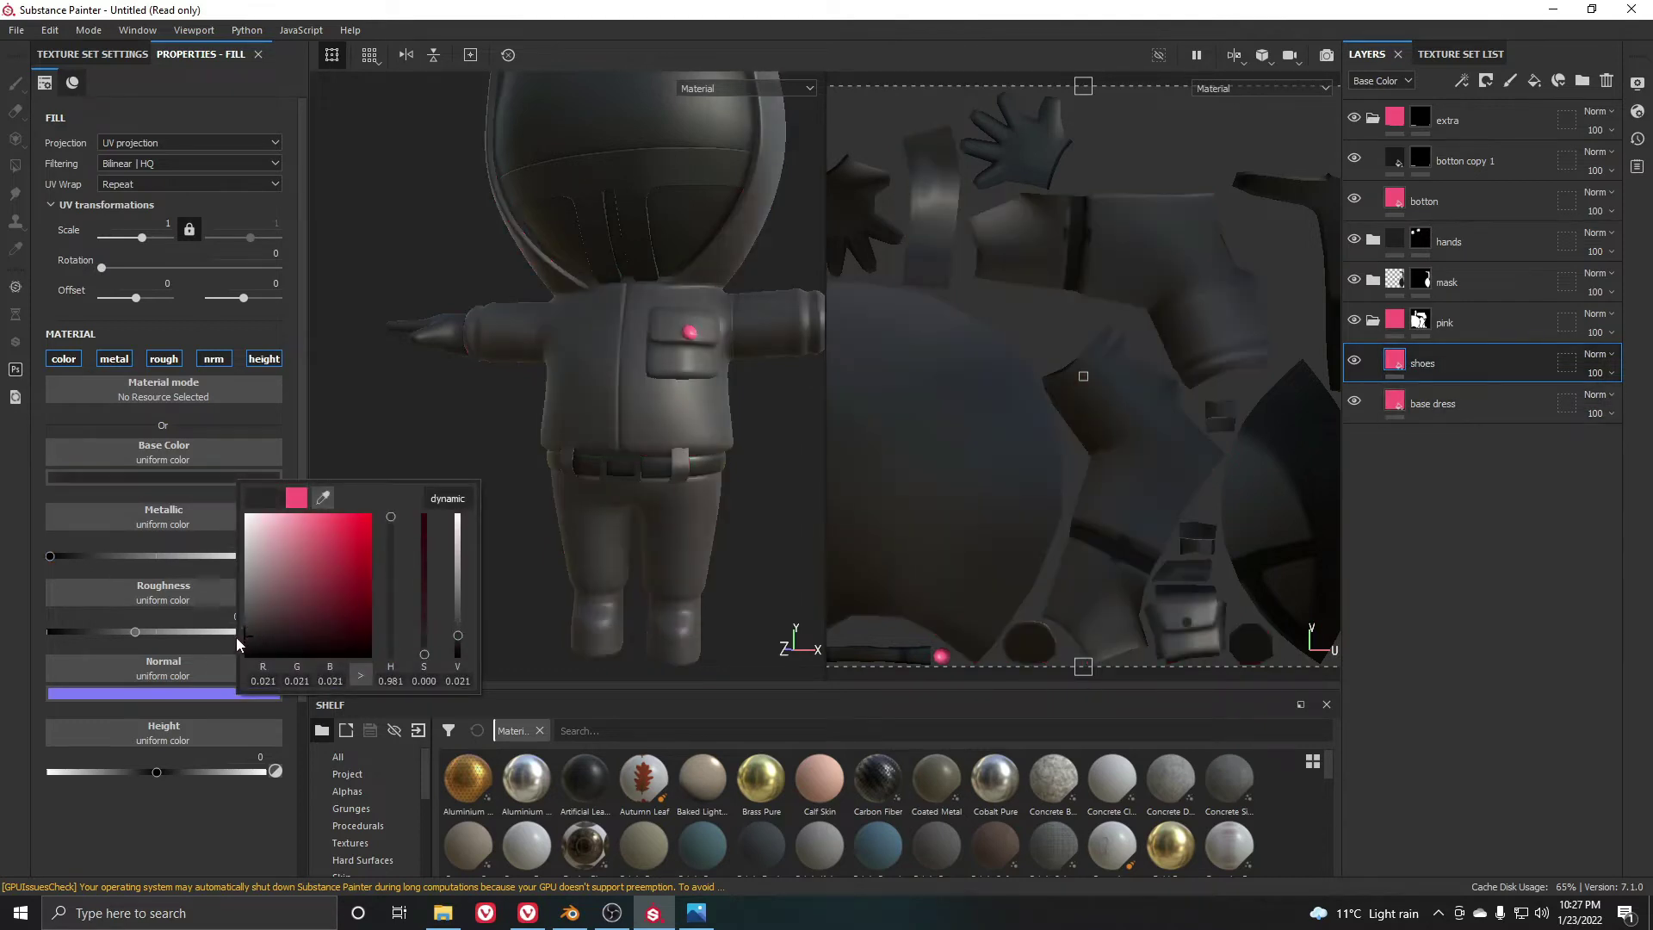
# Add a black mask to the shoes layer
pyautogui.click(1434, 360)
pyautogui.rightClick(1439, 357)
pyautogui.click(1602, 73)
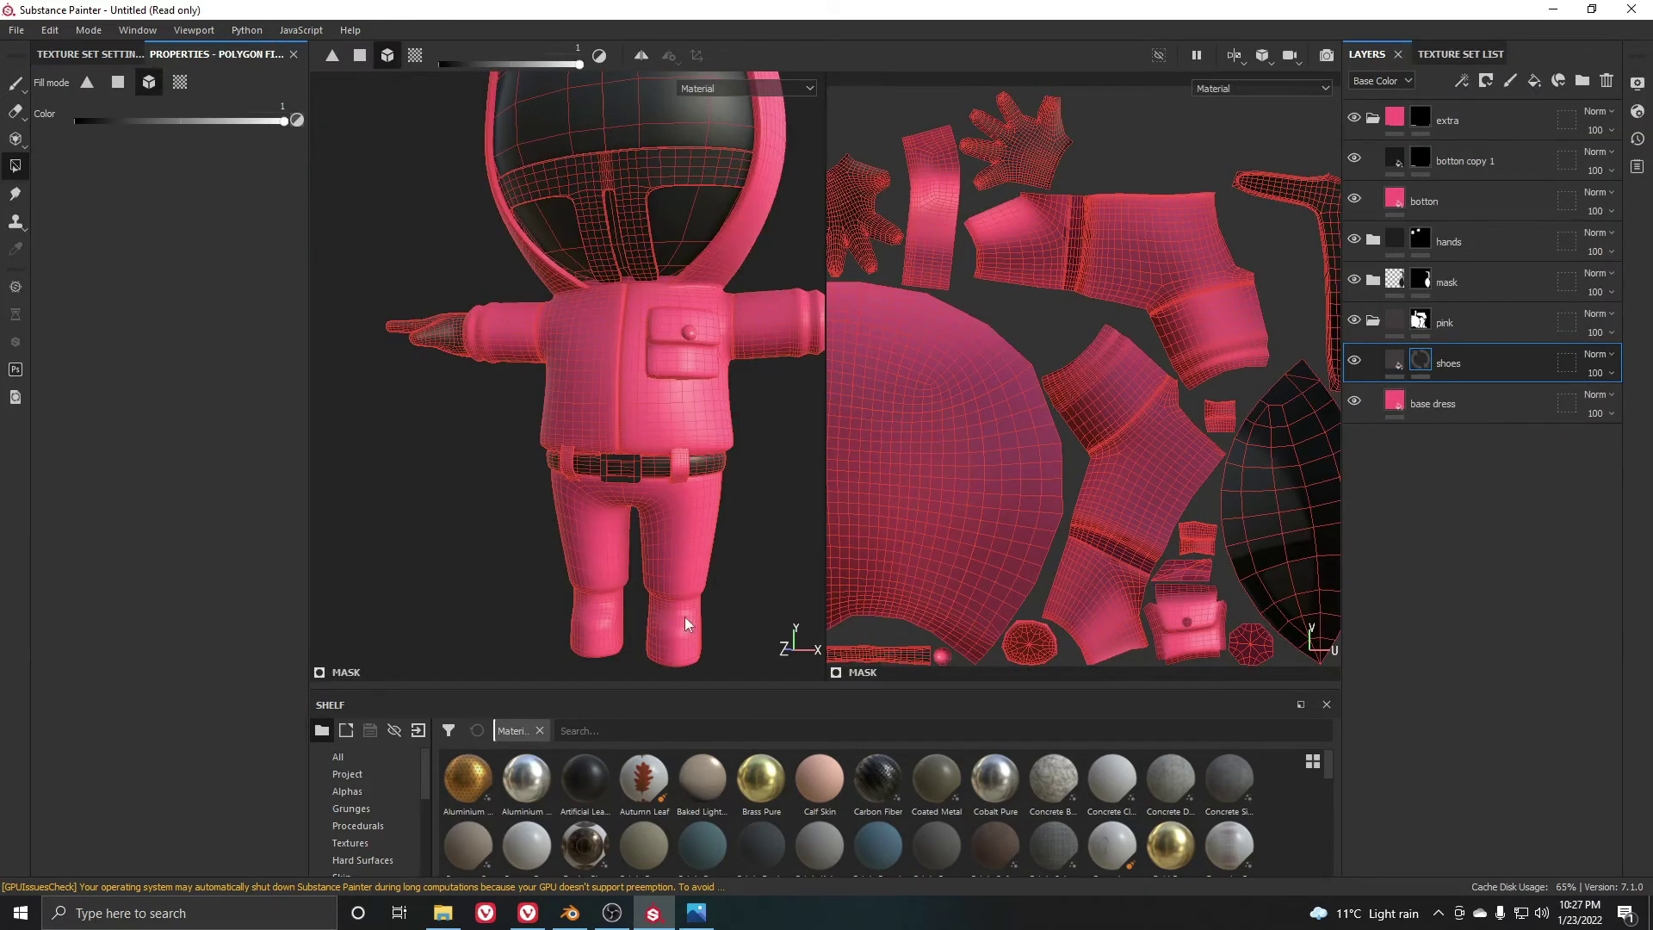
# Fill the upper surfaces of both shoes in the shoes mask by whole UV islands
pyautogui.keyDown('alt'); pyautogui.moveTo(686, 575); pyautogui.dragTo(690, 545); pyautogui.keyUp('alt')
pyautogui.keyDown('alt'); pyautogui.moveTo(690, 546); pyautogui.dragTo(644, 372, button='middle'); pyautogui.keyUp('alt')
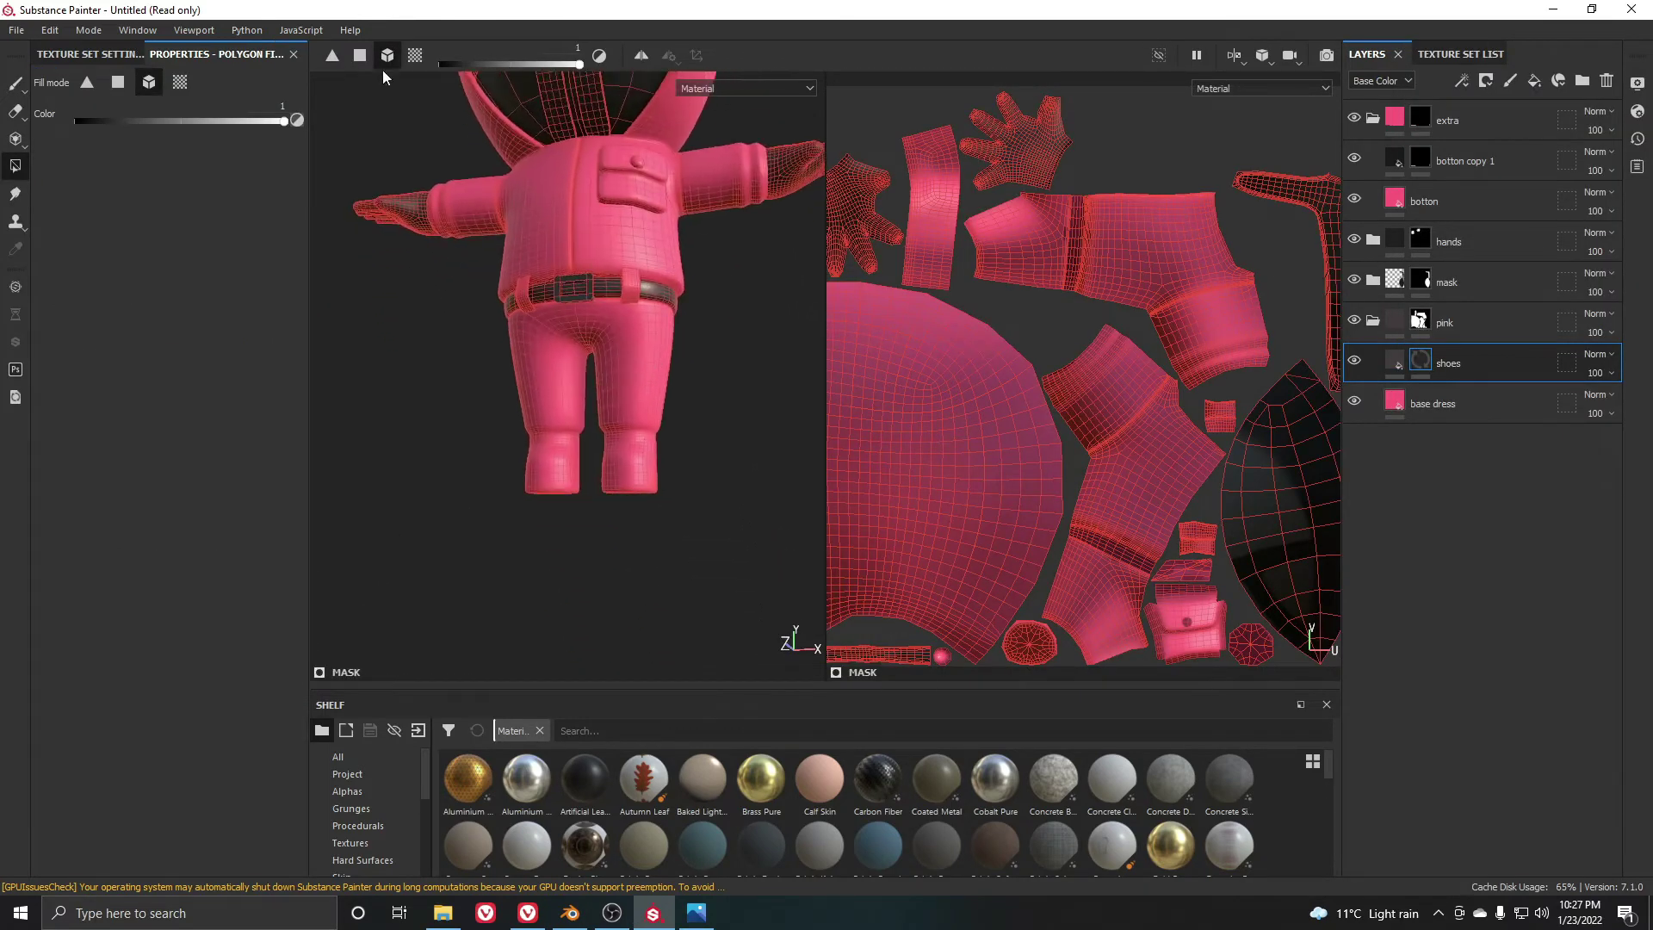
pyautogui.keyDown('alt'); pyautogui.moveTo(672, 400); pyautogui.dragTo(634, 447, button='right'); pyautogui.keyUp('alt')
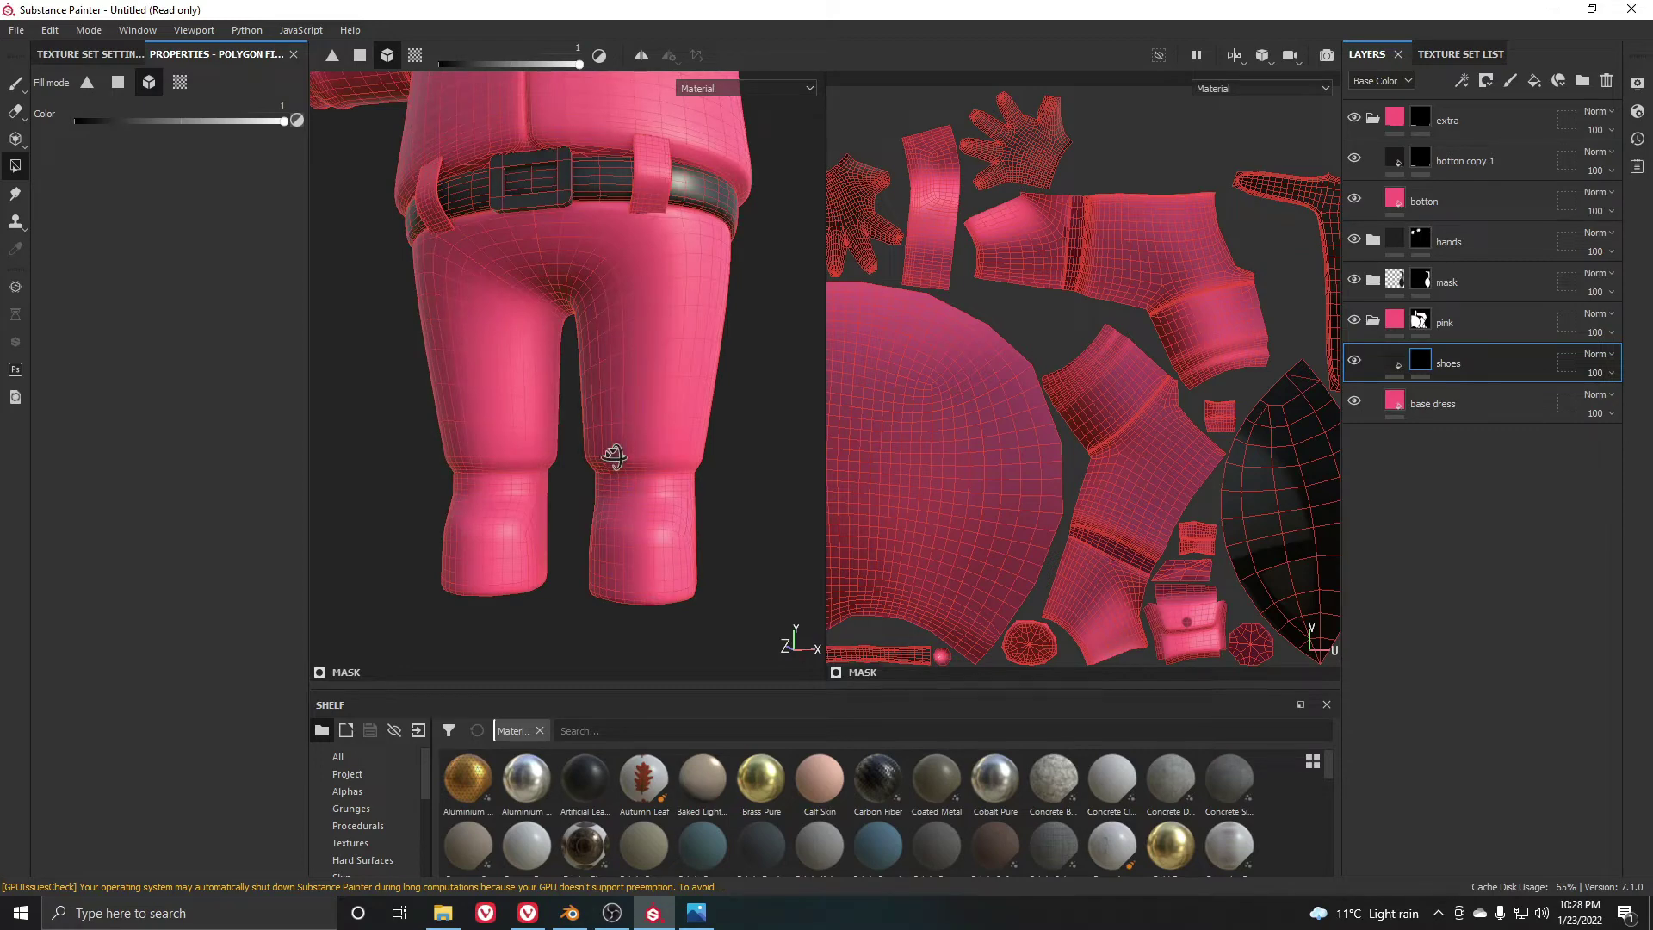
pyautogui.keyDown('alt'); pyautogui.moveTo(614, 457); pyautogui.dragTo(535, 426); pyautogui.keyUp('alt')
pyautogui.keyDown('alt'); pyautogui.moveTo(382, 366); pyautogui.dragTo(435, 356); pyautogui.keyUp('alt')
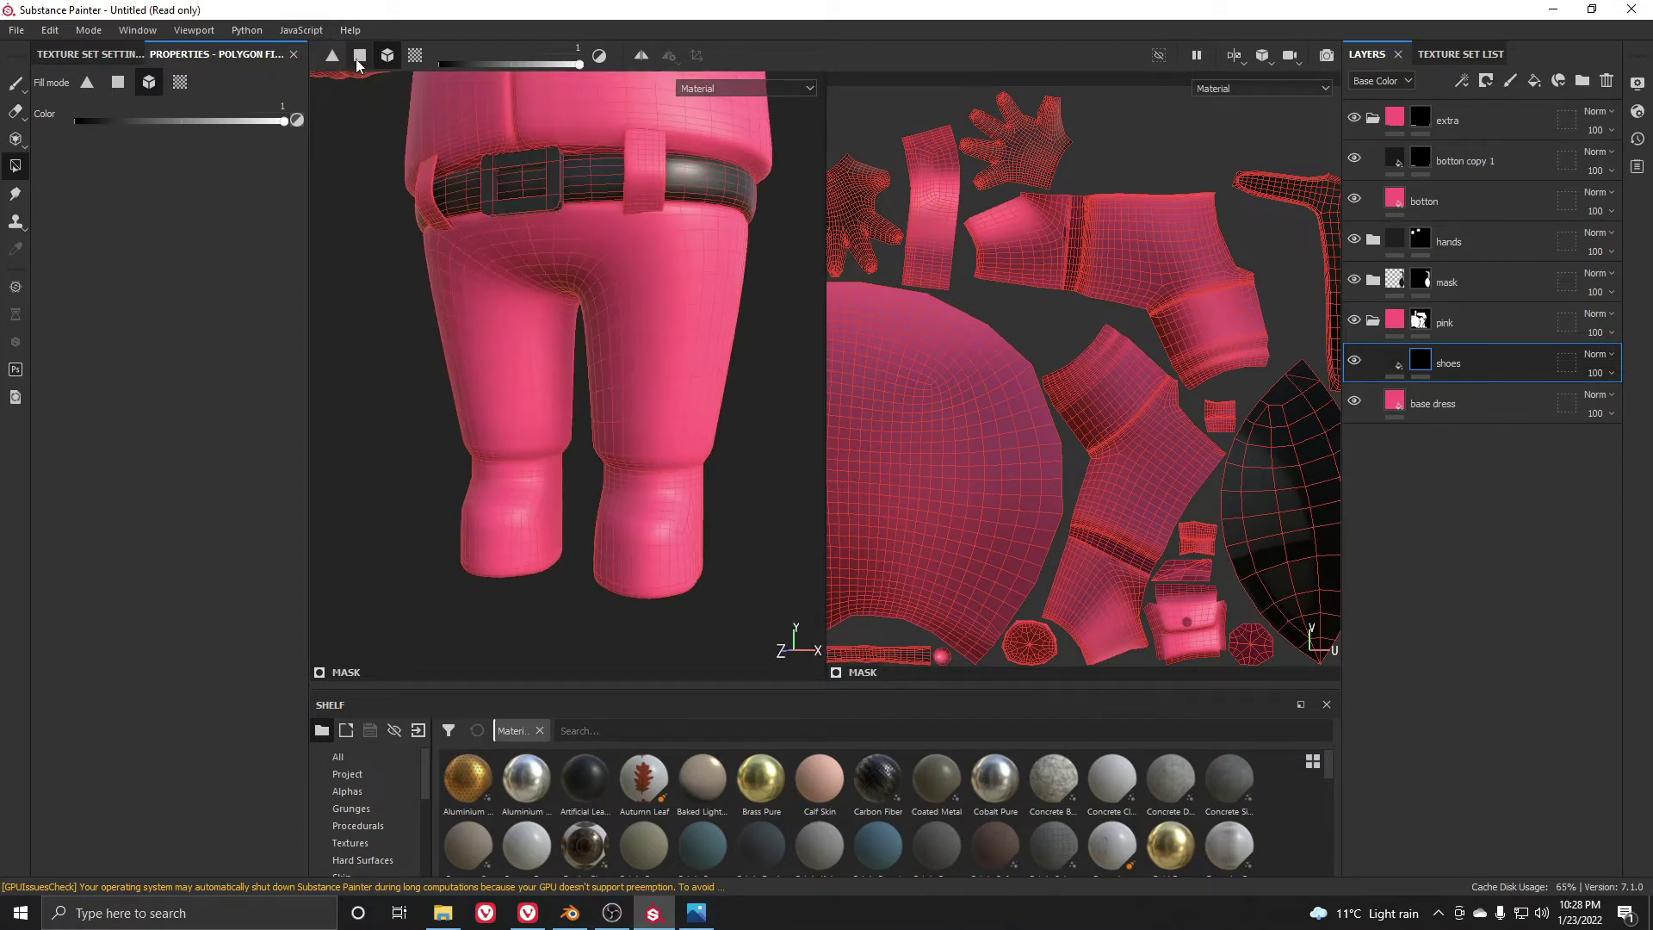
pyautogui.scroll(-3, 998, 339)
pyautogui.moveTo(766, 362)
pyautogui.keyDown('alt'); pyautogui.mouseDown()
pyautogui.moveTo(808, 381)
pyautogui.moveTo(766, 372)
pyautogui.mouseUp(); pyautogui.keyUp('alt')
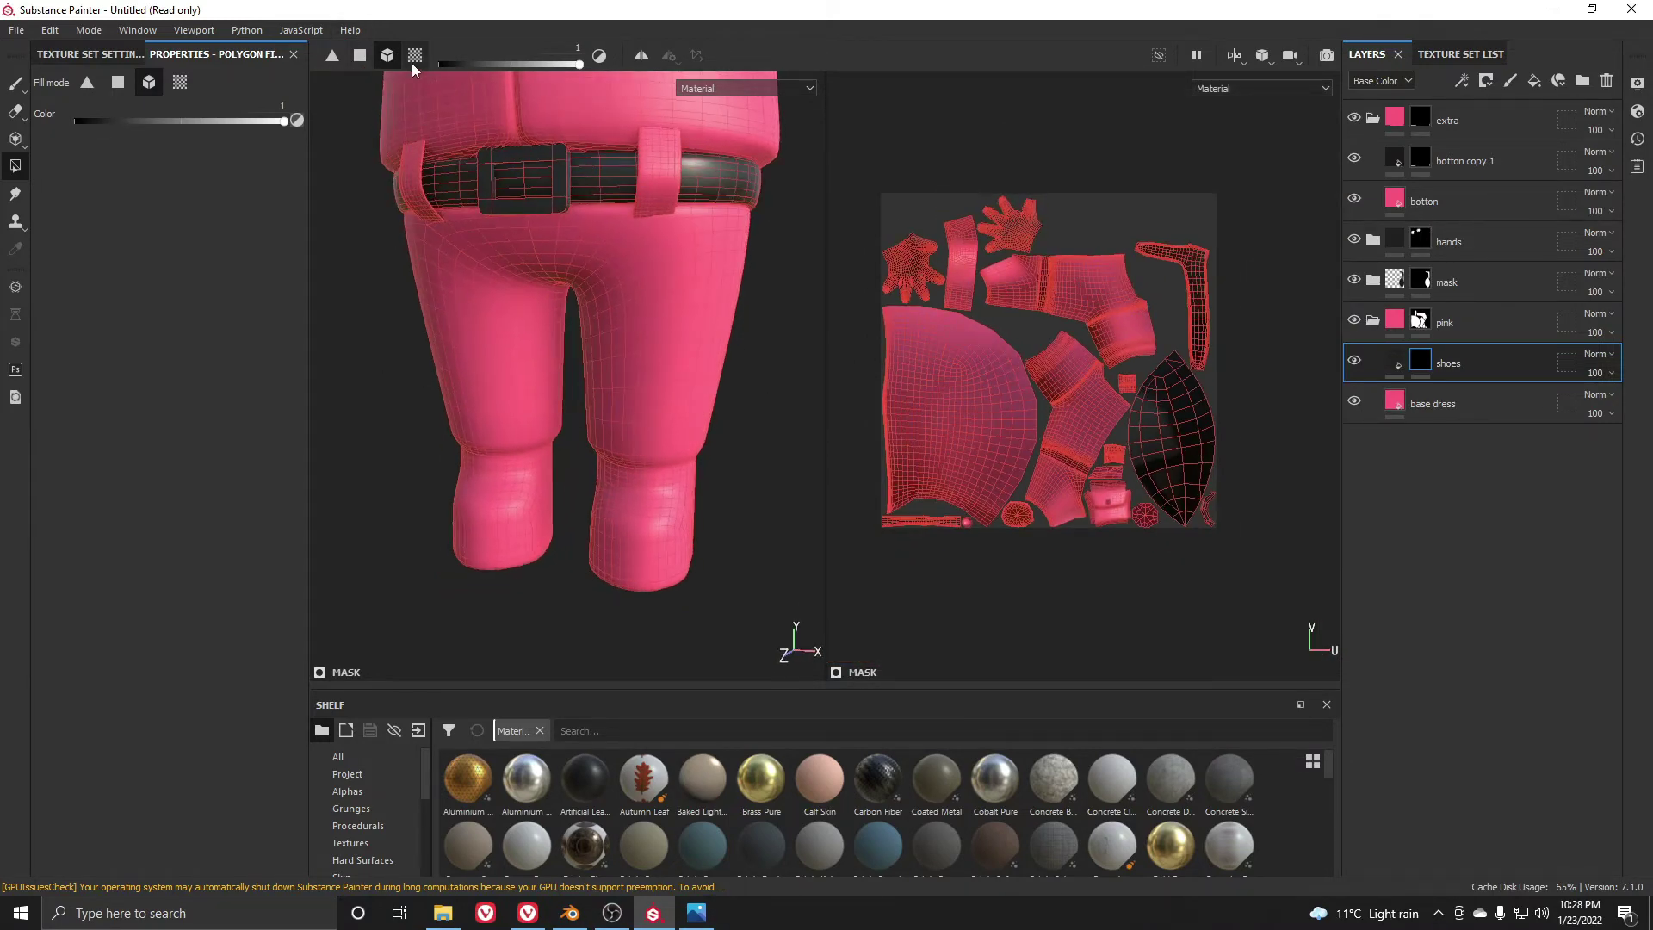
pyautogui.click(414, 56)
pyautogui.scroll(2, 602, 555)
pyautogui.click(673, 566)
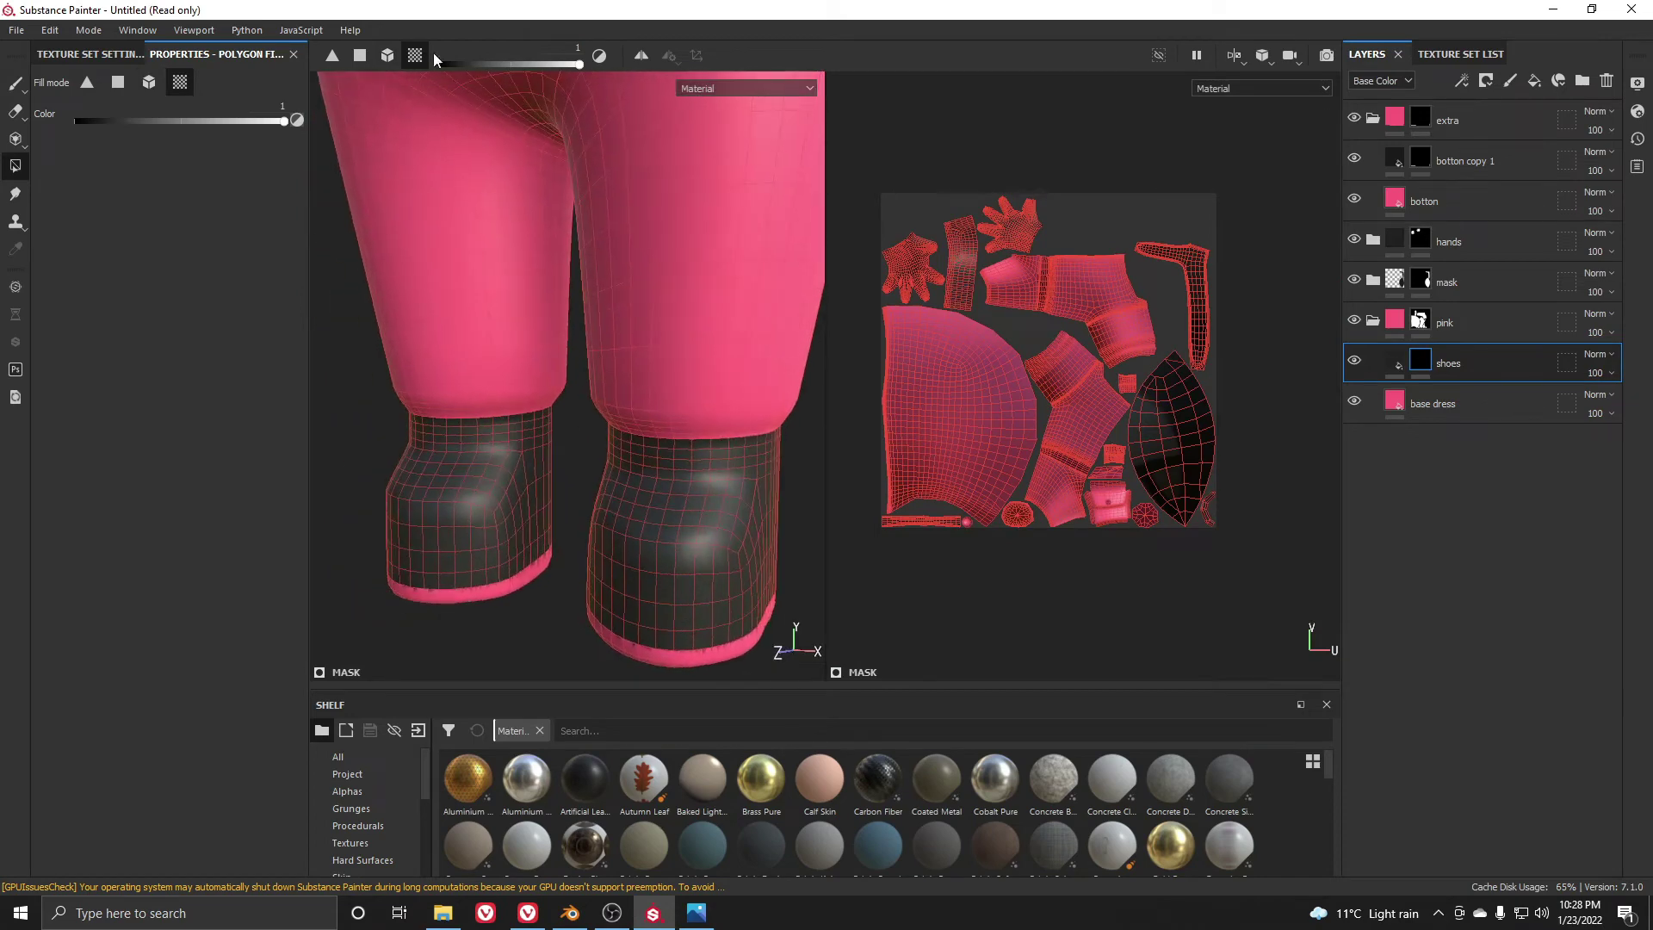
# Fill the remaining pink band around the soles in the shoes mask
pyautogui.keyDown('alt'); pyautogui.moveTo(521, 257); pyautogui.dragTo(465, 215); pyautogui.keyUp('alt')
pyautogui.keyDown('alt'); pyautogui.moveTo(663, 512); pyautogui.dragTo(708, 494); pyautogui.keyUp('alt')
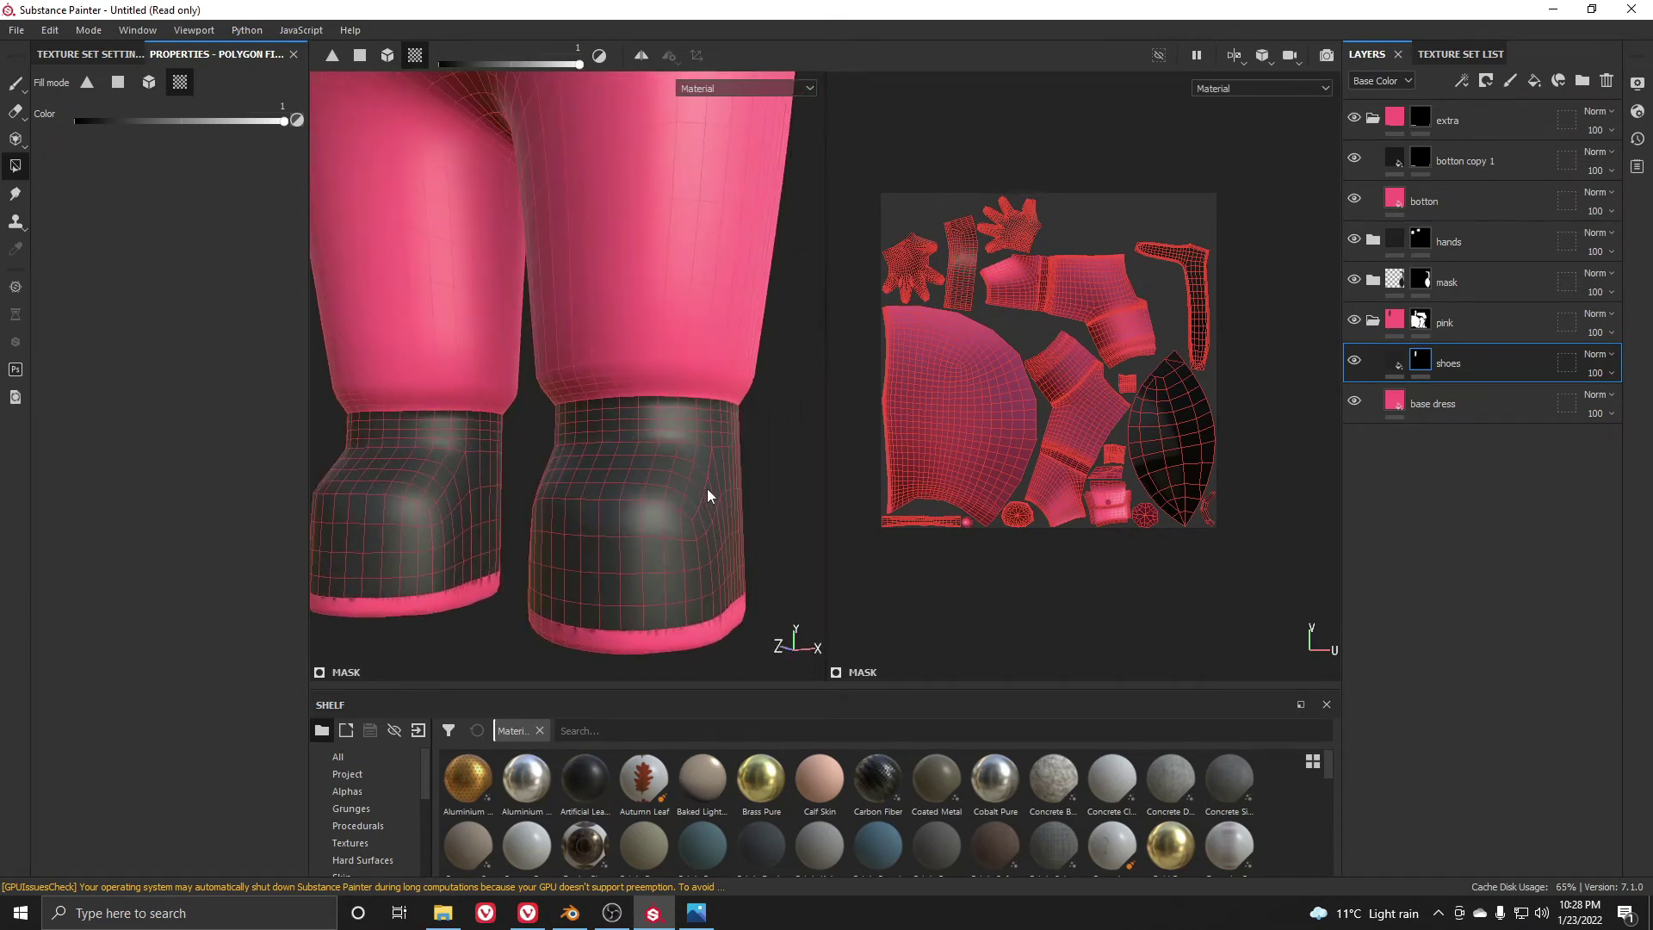
pyautogui.scroll(-2, 675, 421)
pyautogui.scroll(5, 735, 405)
pyautogui.scroll(-3, 719, 422)
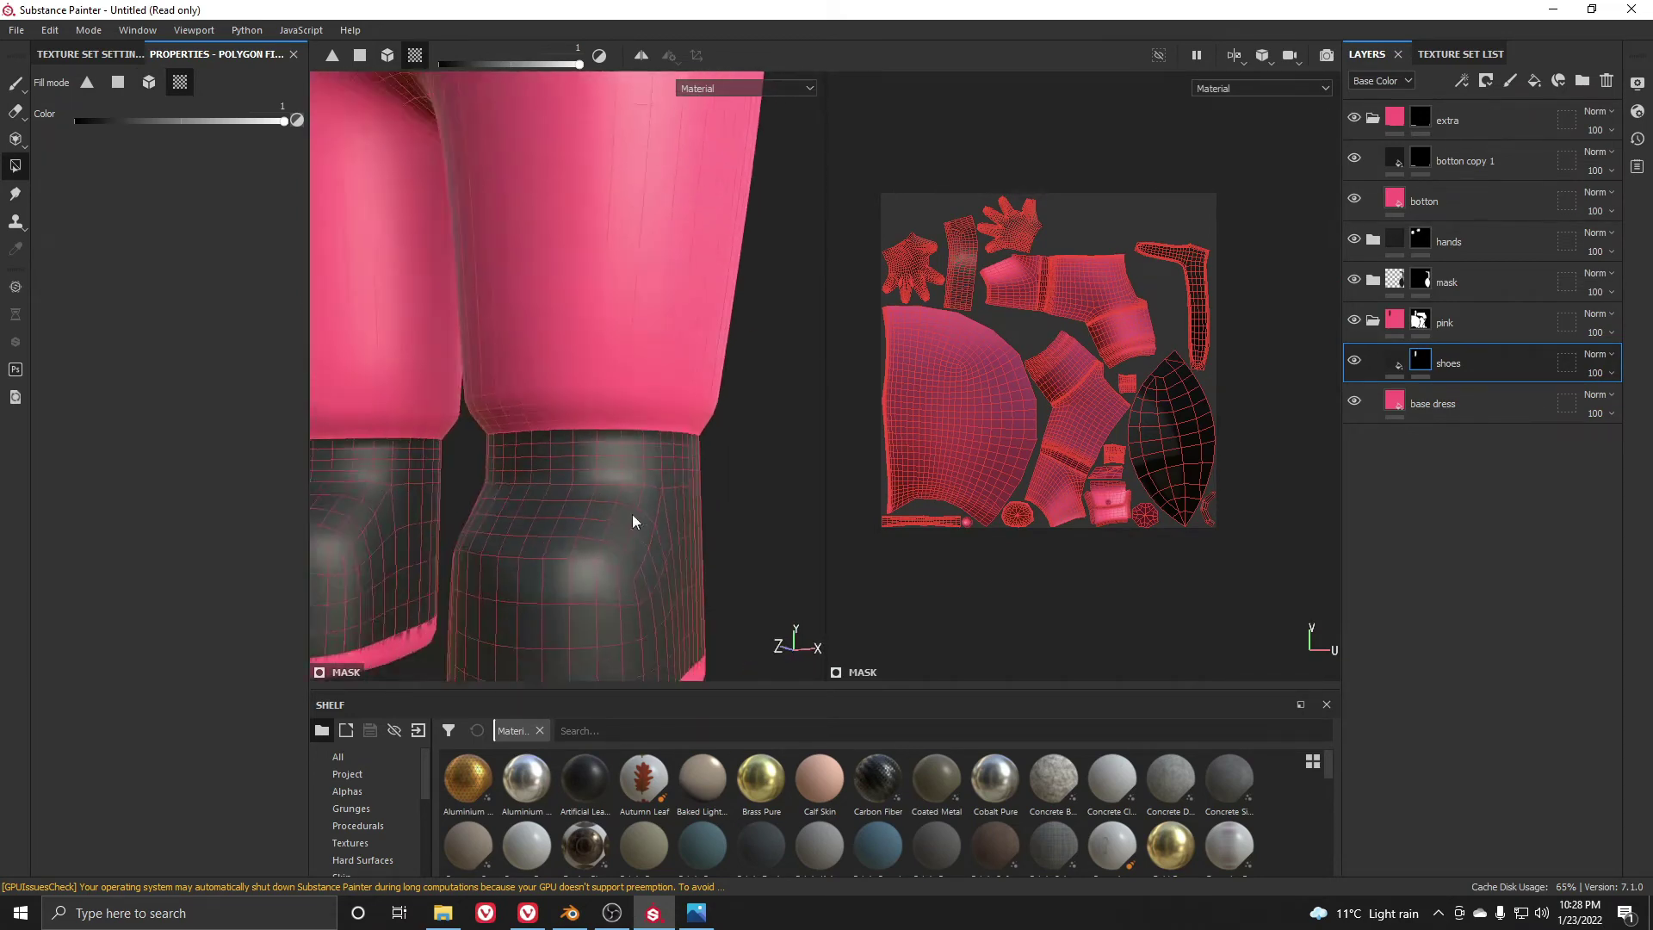
pyautogui.scroll(-2, 709, 564)
pyautogui.keyDown('alt'); pyautogui.moveTo(709, 568); pyautogui.dragTo(737, 390); pyautogui.keyUp('alt')
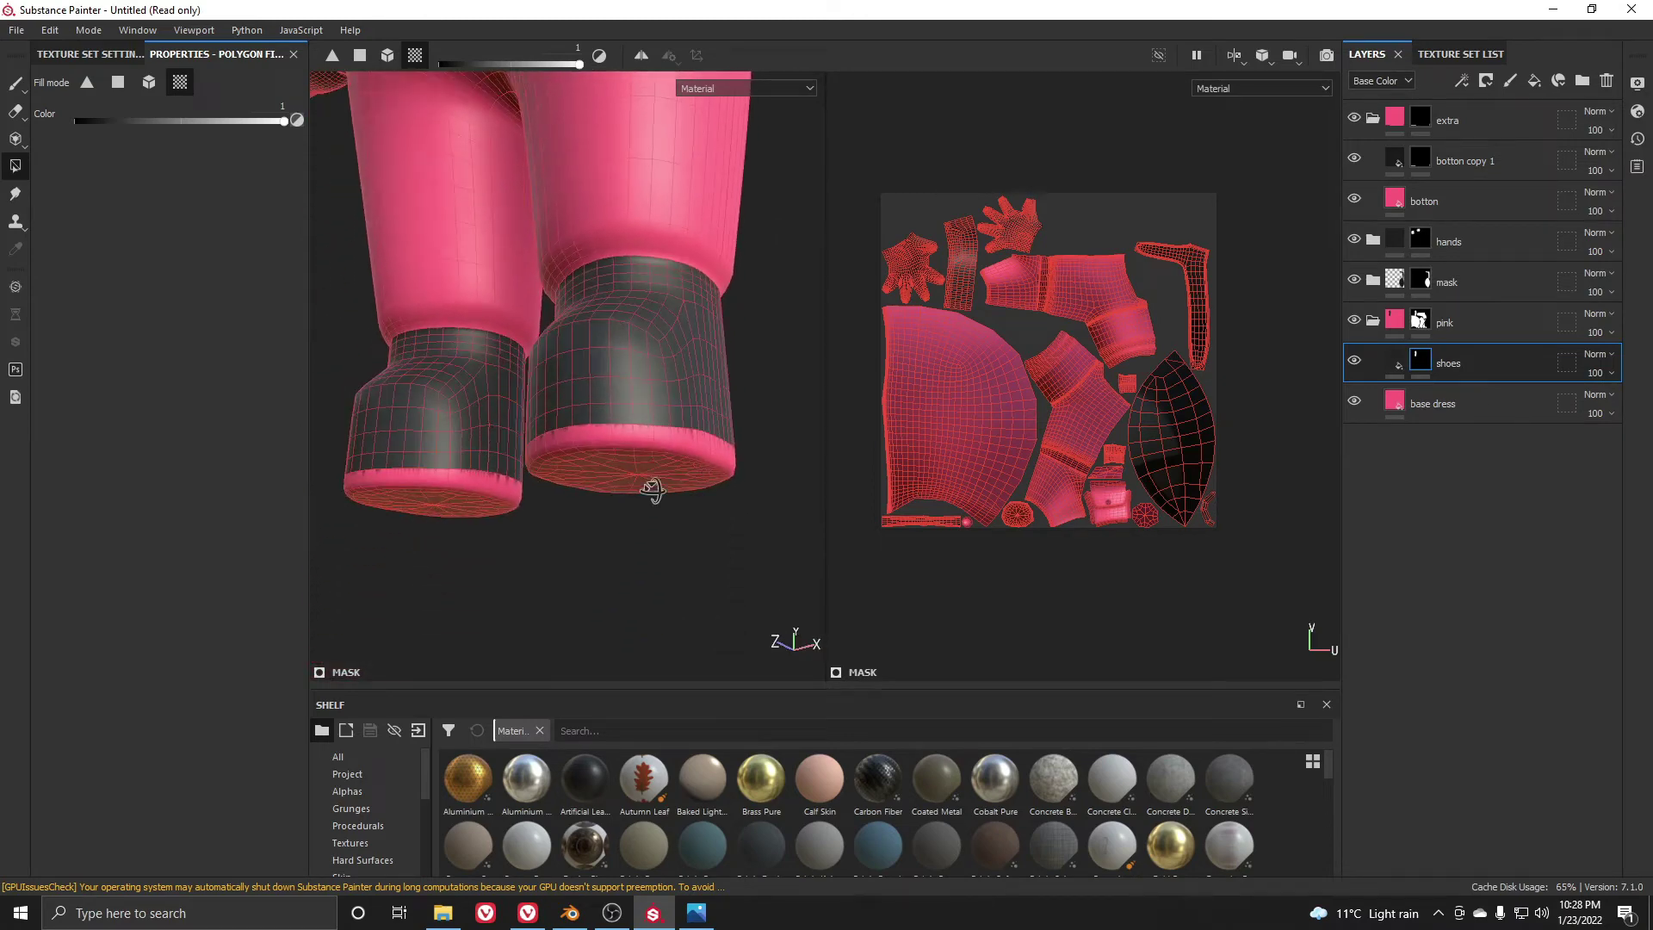
pyautogui.scroll(3, 655, 487)
pyautogui.click(635, 410)
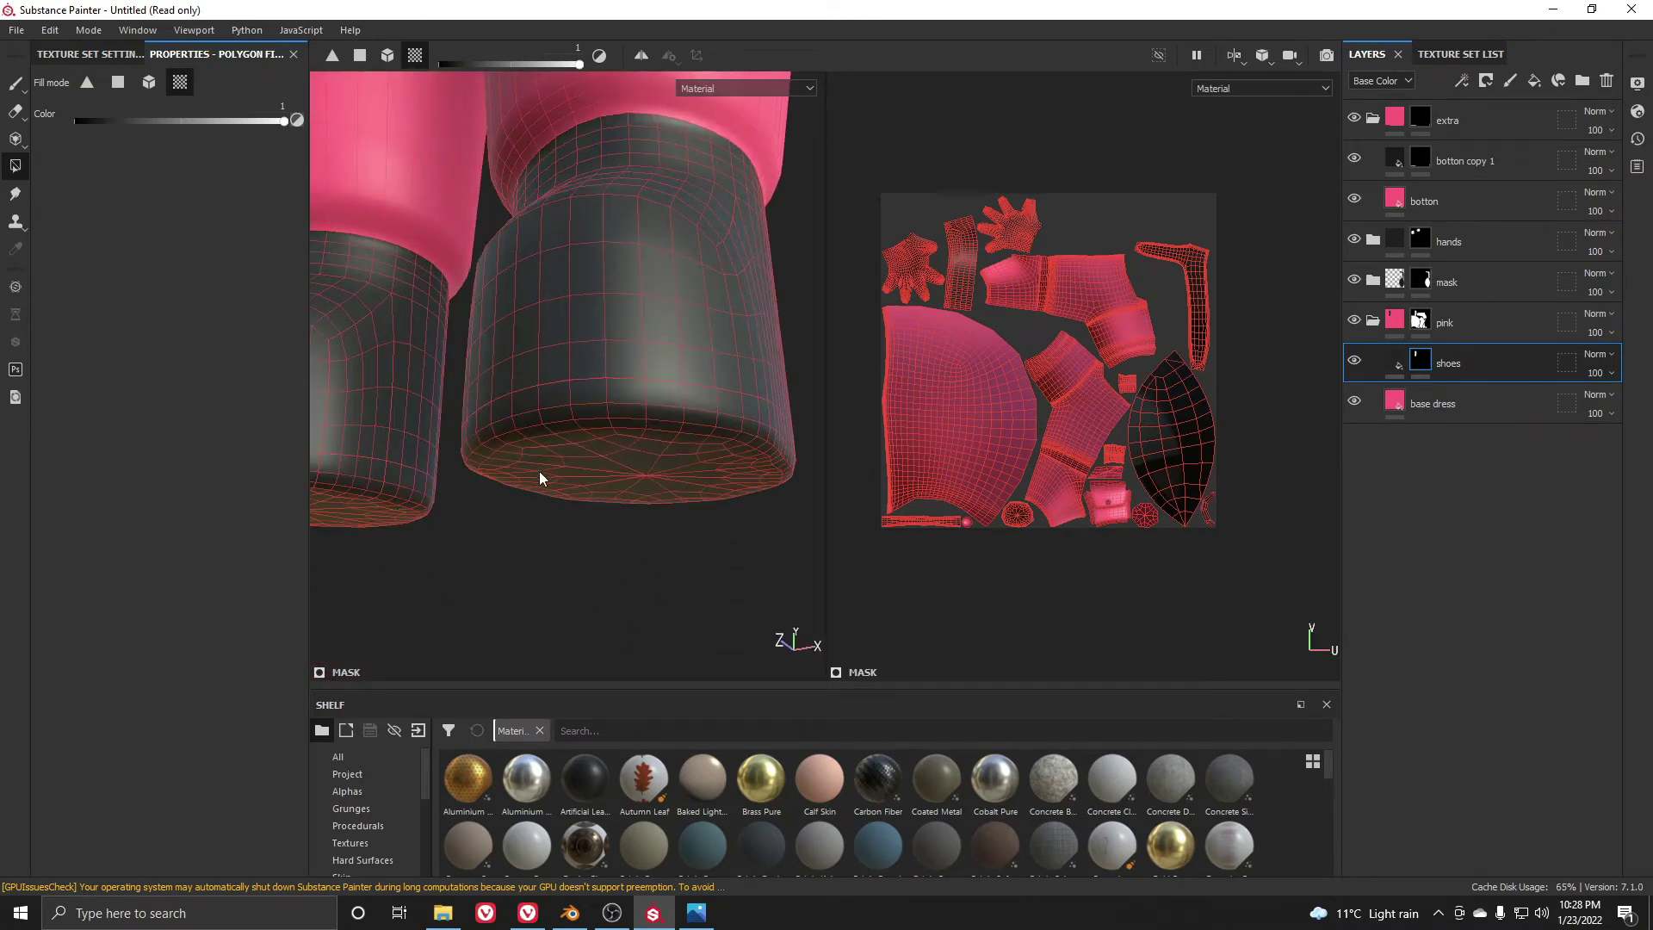
# Duplicate the shoes layer and reset the copy's mask to black
pyautogui.scroll(-5, 601, 546)
pyautogui.keyDown('alt'); pyautogui.moveTo(539, 472); pyautogui.dragTo(605, 532); pyautogui.keyUp('alt')
pyautogui.keyDown('alt'); pyautogui.moveTo(604, 524); pyautogui.dragTo(584, 465, button='right'); pyautogui.keyUp('alt')
pyautogui.keyDown('alt'); pyautogui.moveTo(583, 465); pyautogui.dragTo(605, 542); pyautogui.keyUp('alt')
pyautogui.keyDown('alt'); pyautogui.moveTo(638, 632); pyautogui.dragTo(623, 381); pyautogui.keyUp('alt')
pyautogui.keyDown('alt'); pyautogui.moveTo(628, 387); pyautogui.dragTo(690, 602, button='middle'); pyautogui.keyUp('alt')
pyautogui.scroll(4, 597, 341)
pyautogui.keyDown('alt'); pyautogui.moveTo(598, 341); pyautogui.dragTo(747, 322); pyautogui.keyUp('alt')
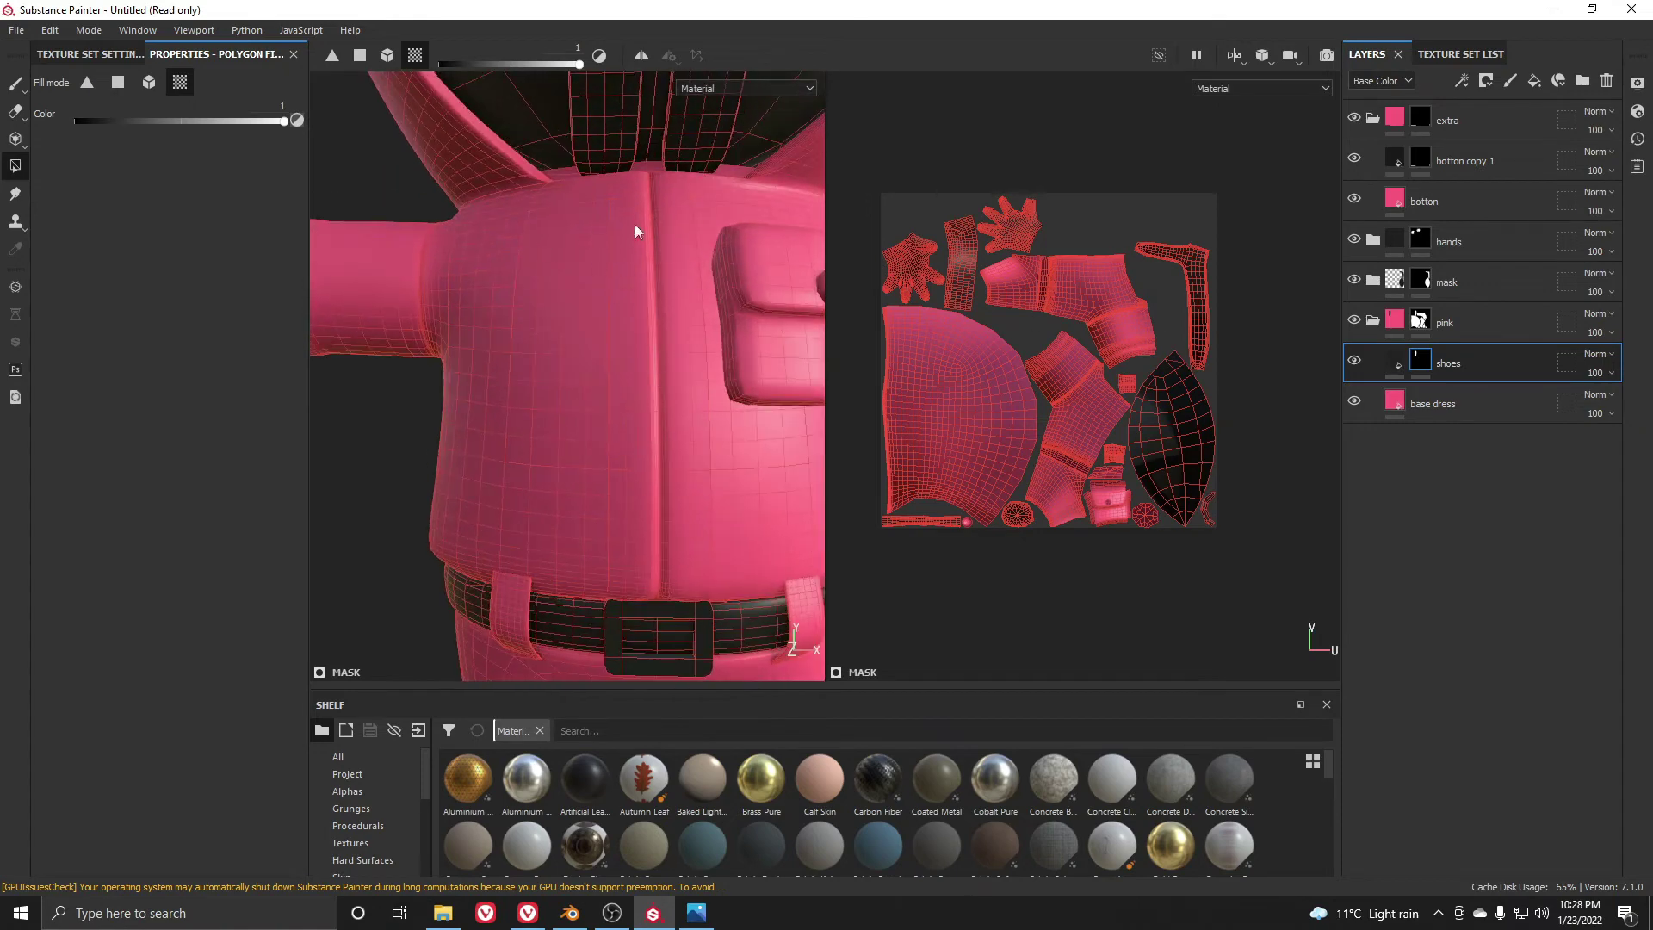
pyautogui.hotkey('ctrl', 'd')
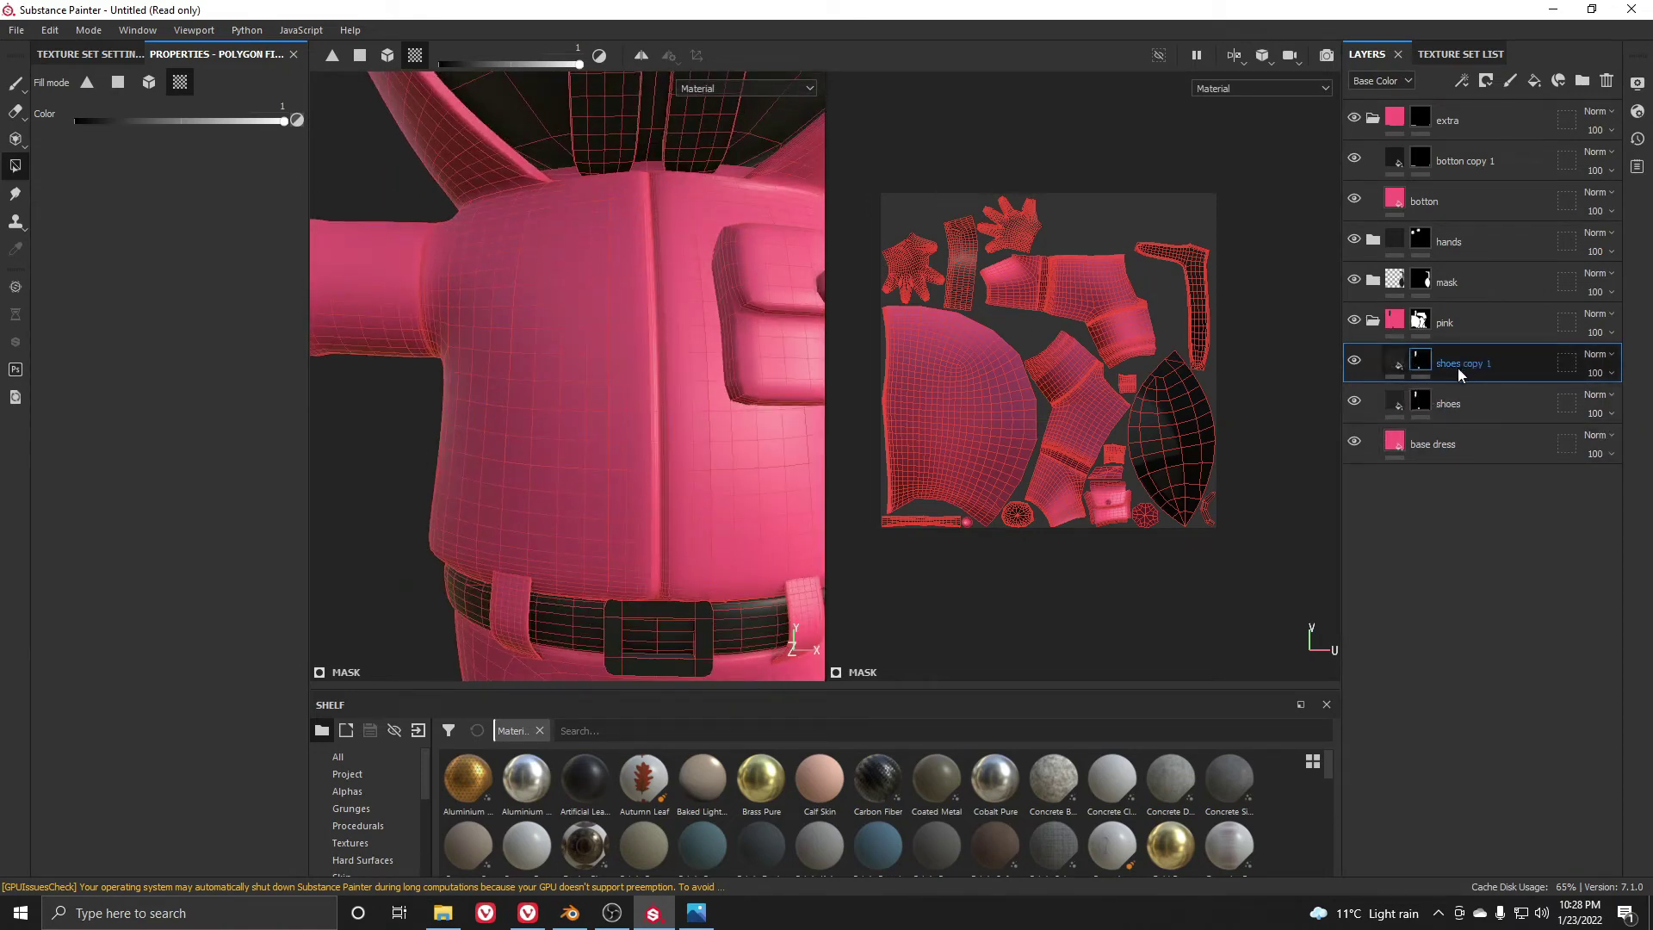
pyautogui.rightClick(1451, 372)
pyautogui.click(1512, 31)
# Fill the quads at the upper end of the jacket's front seam in the shoes copy 1 mask
pyautogui.scroll(4, 687, 177)
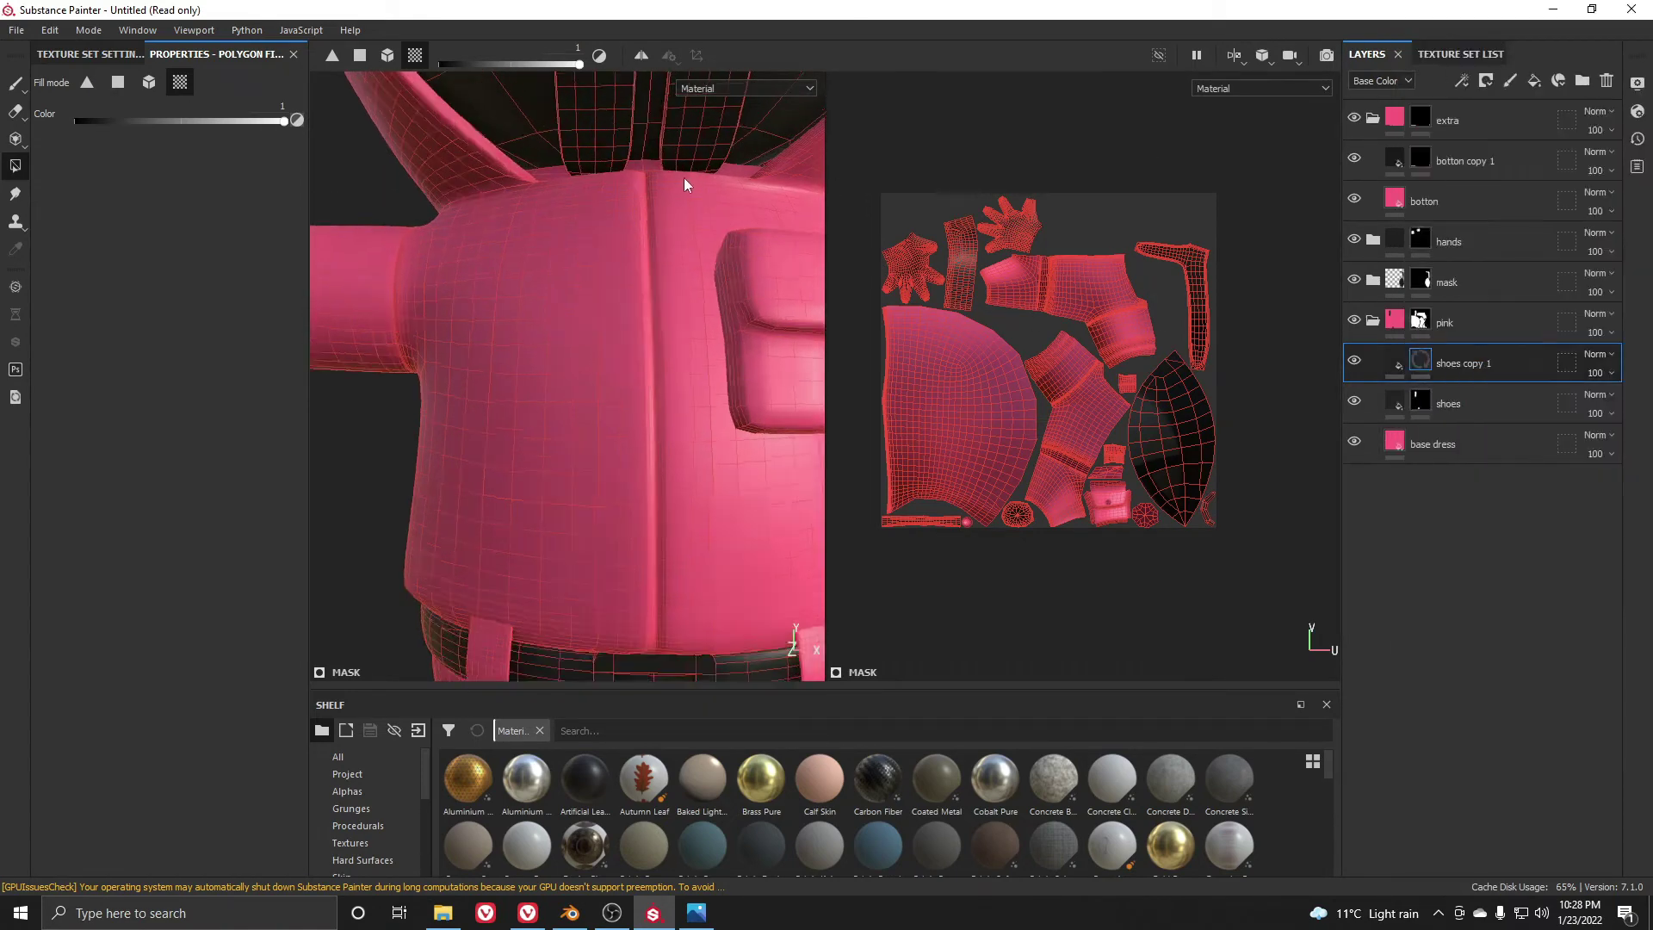
pyautogui.scroll(3, 625, 166)
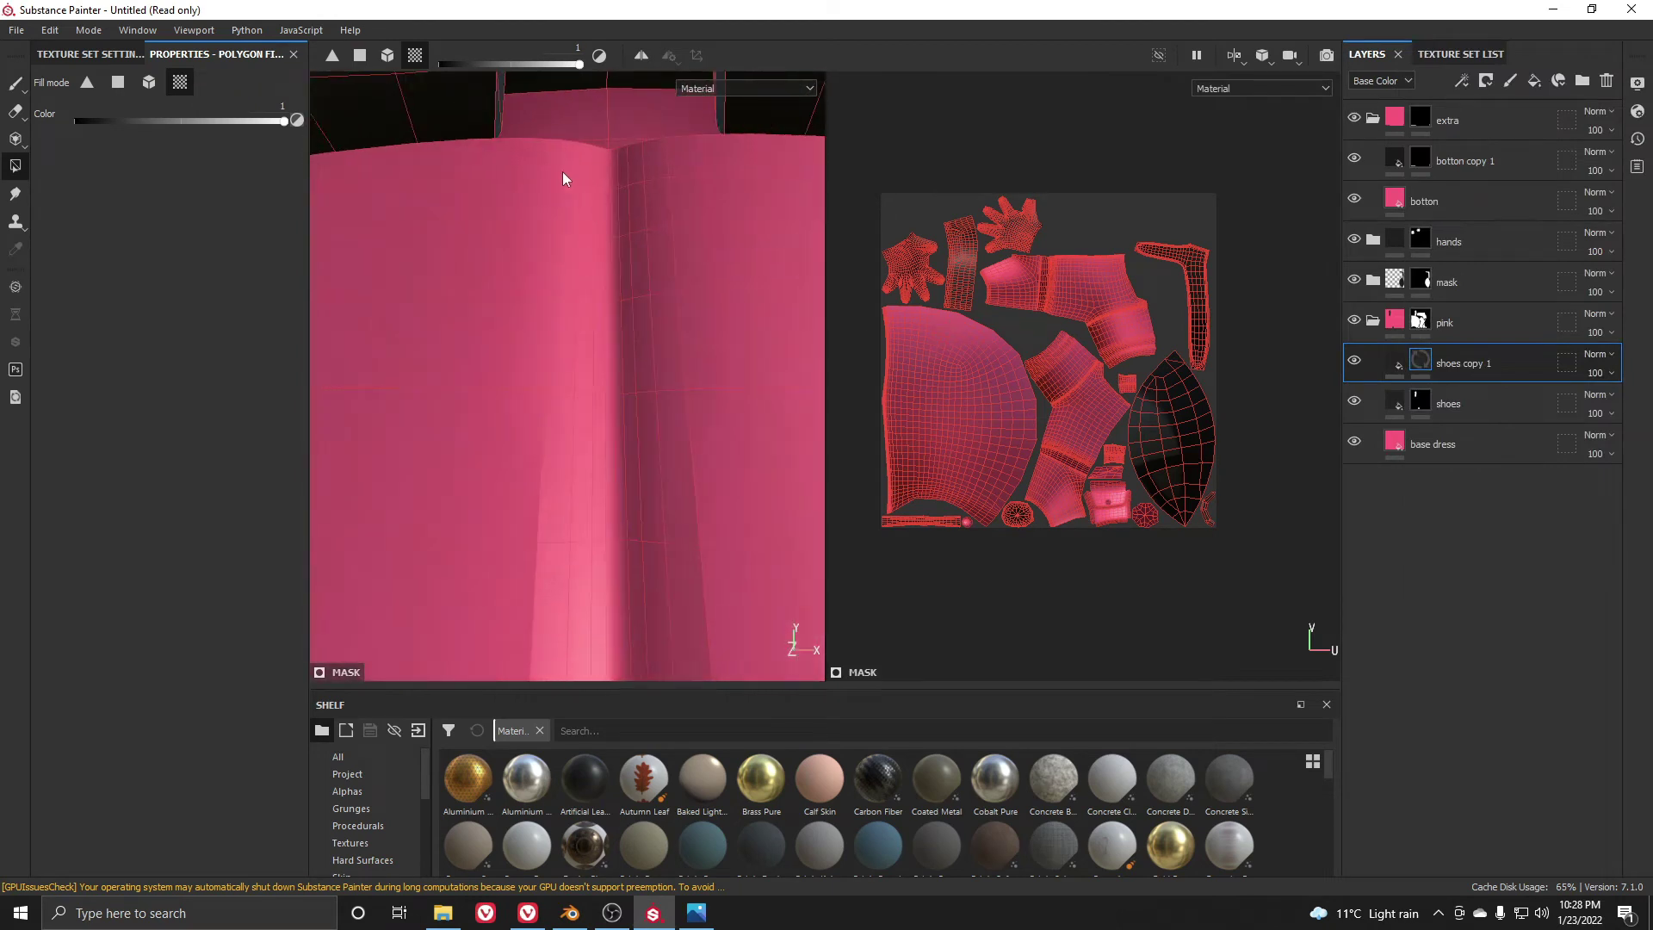
pyautogui.click(360, 54)
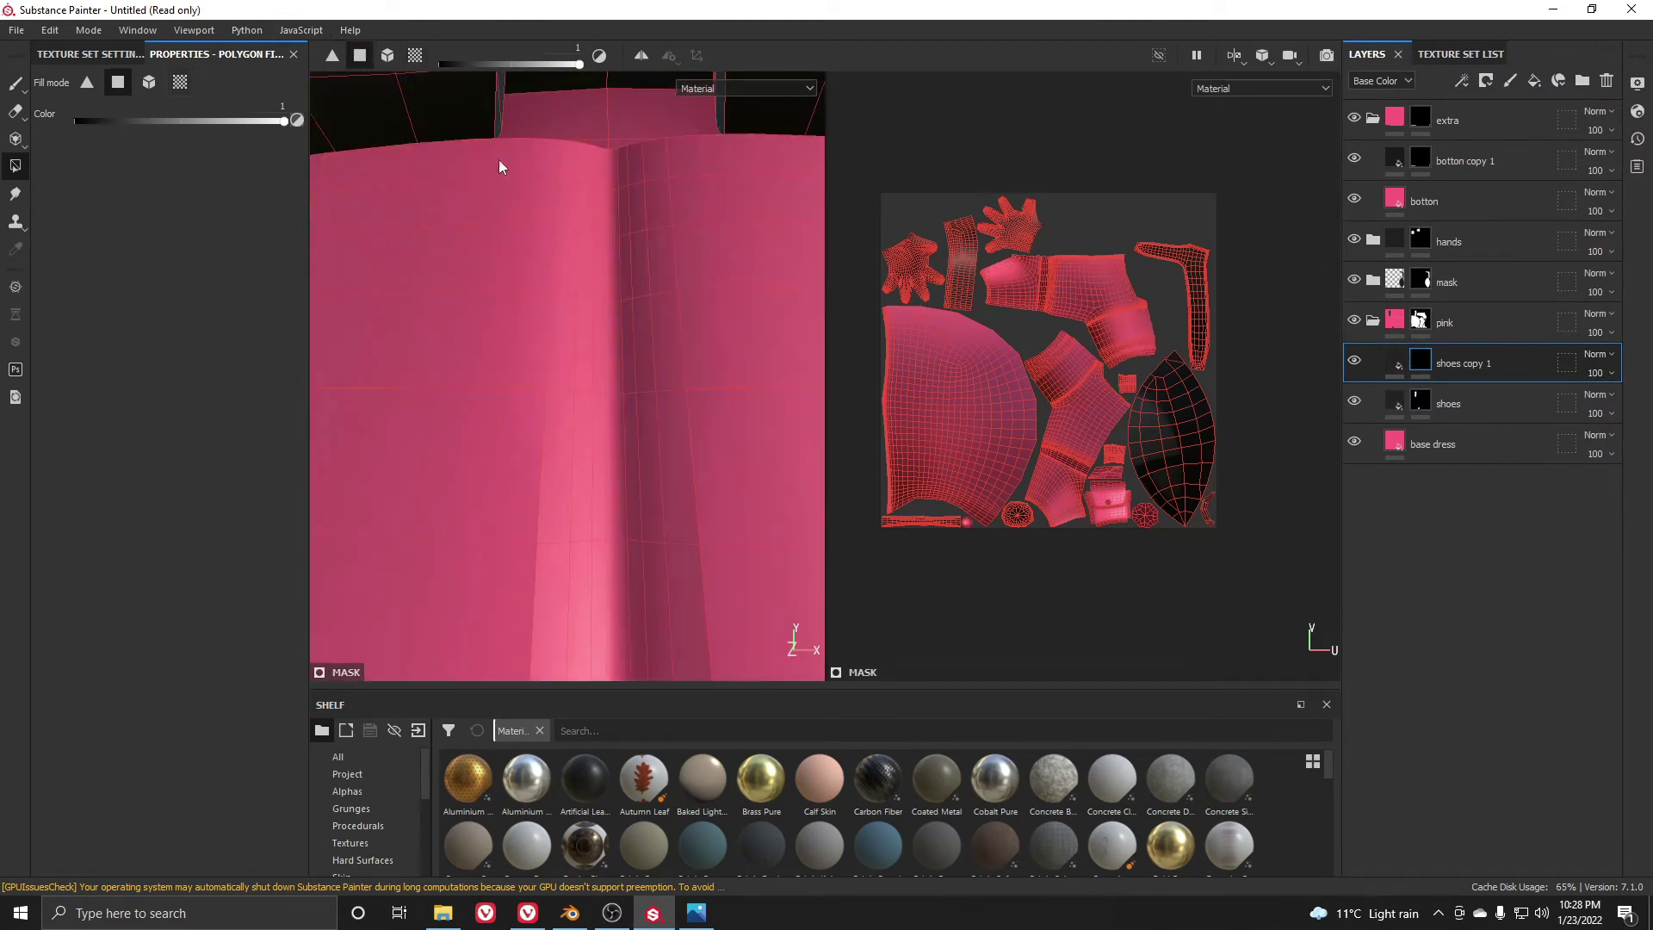
pyautogui.keyDown('alt'); pyautogui.moveTo(654, 225); pyautogui.dragTo(663, 293); pyautogui.keyUp('alt')
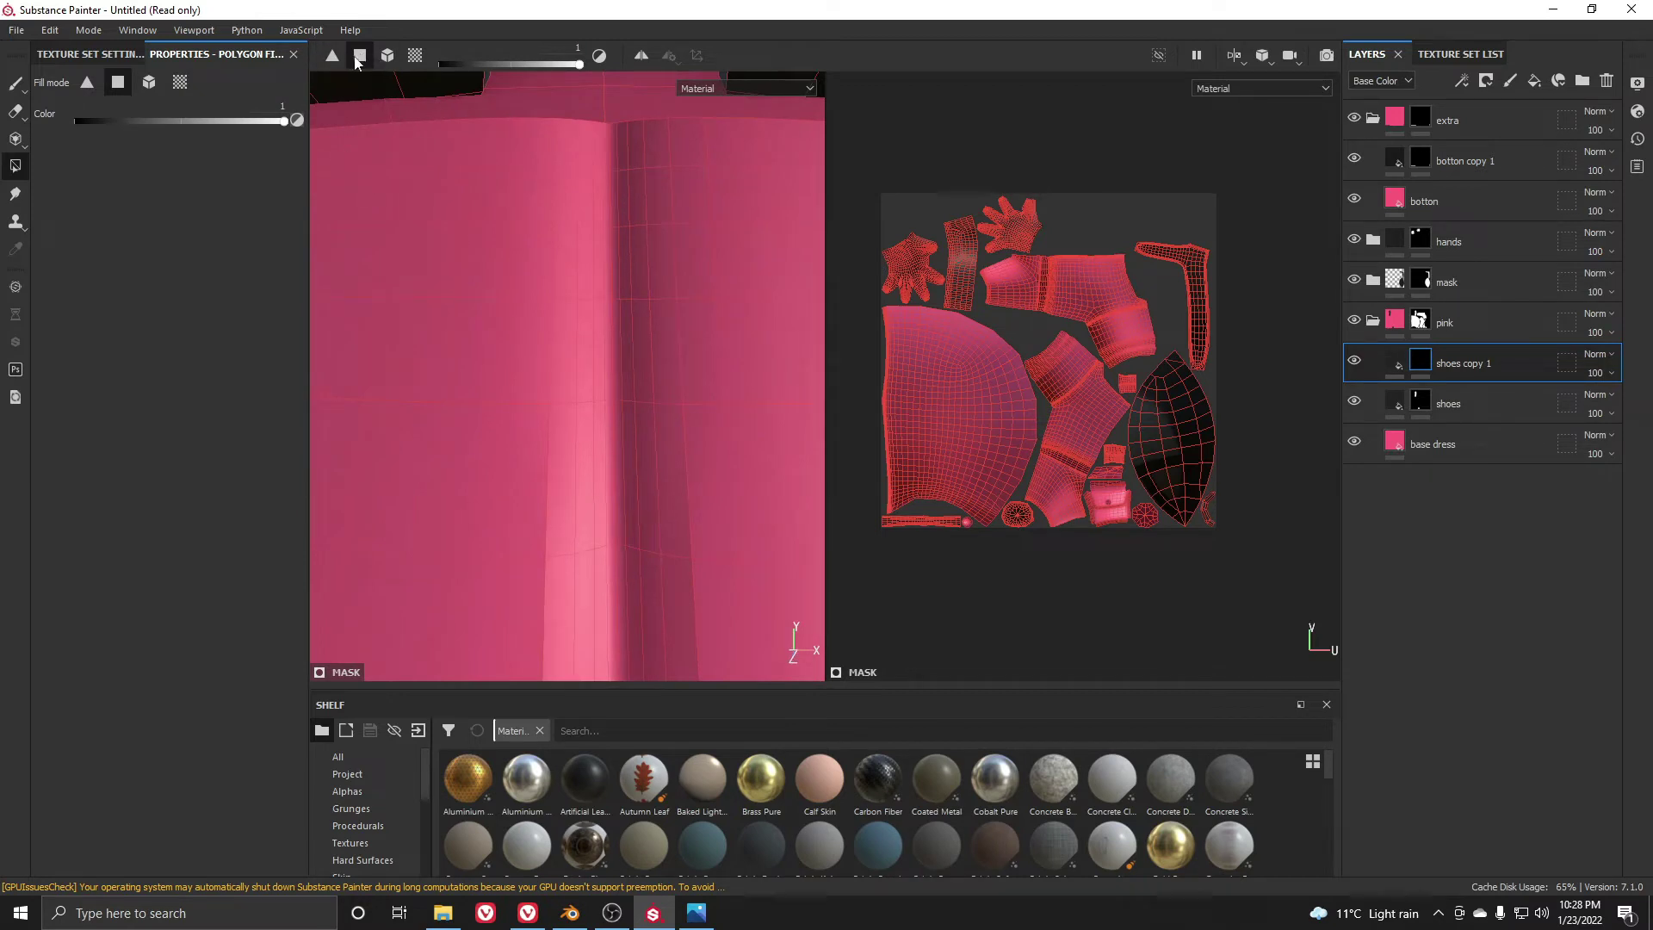
pyautogui.click(575, 160)
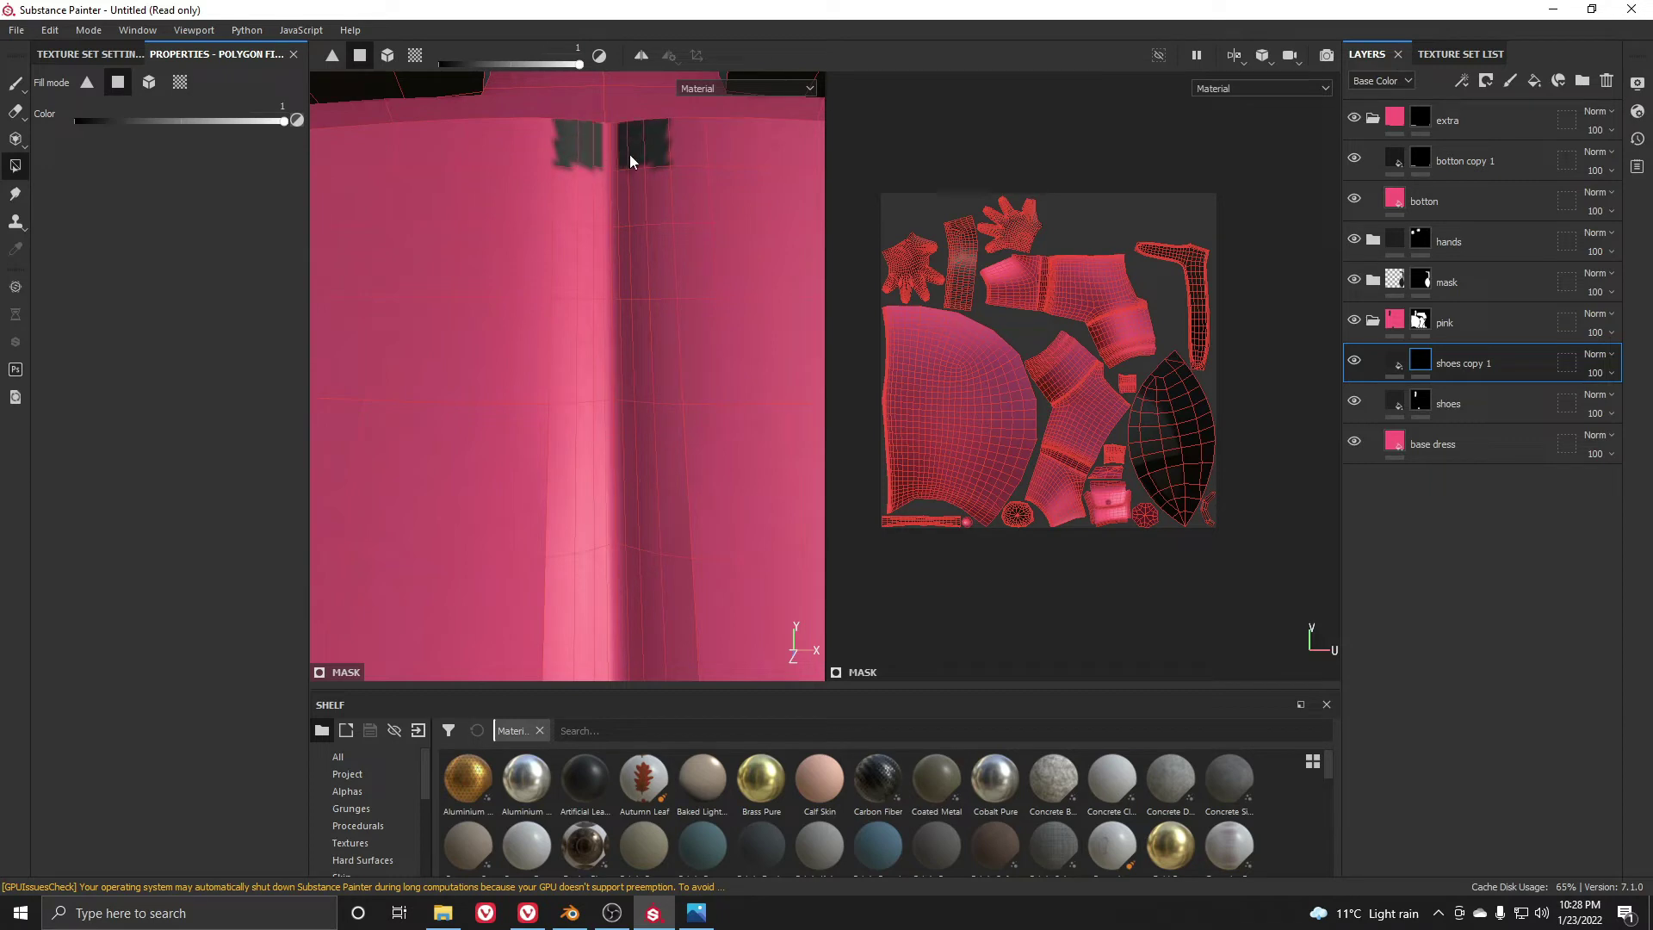
pyautogui.keyDown('alt'); pyautogui.moveTo(606, 145); pyautogui.dragTo(612, 203); pyautogui.keyUp('alt')
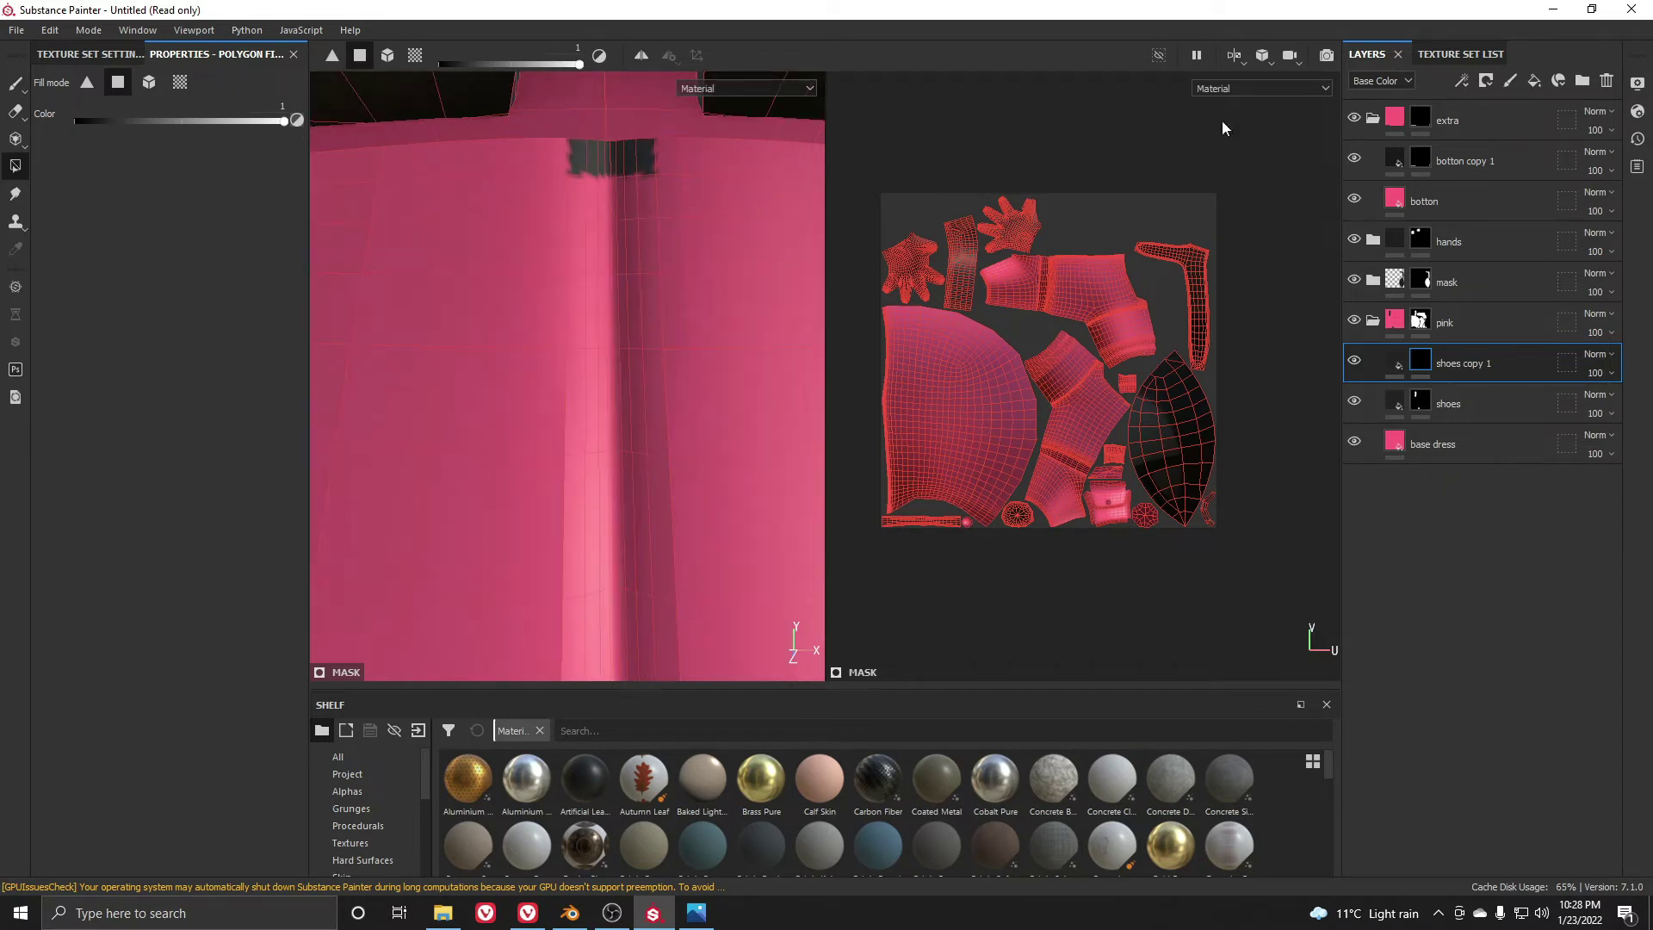
pyautogui.click(1462, 54)
pyautogui.click(1368, 53)
pyautogui.click(95, 53)
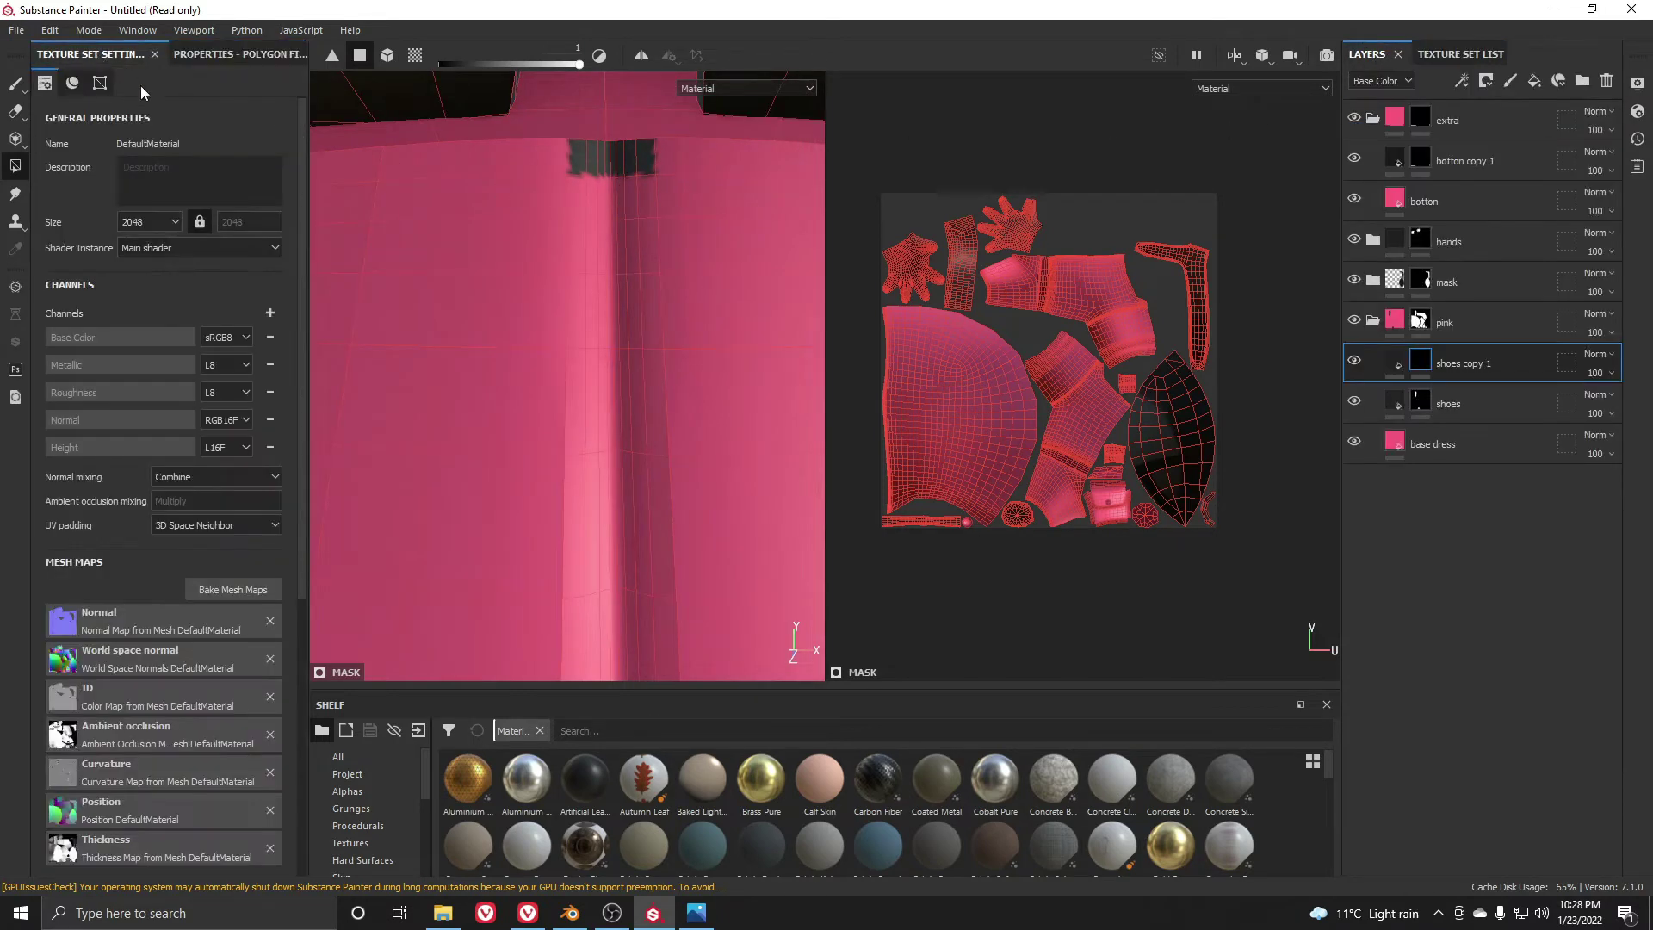
pyautogui.click(229, 55)
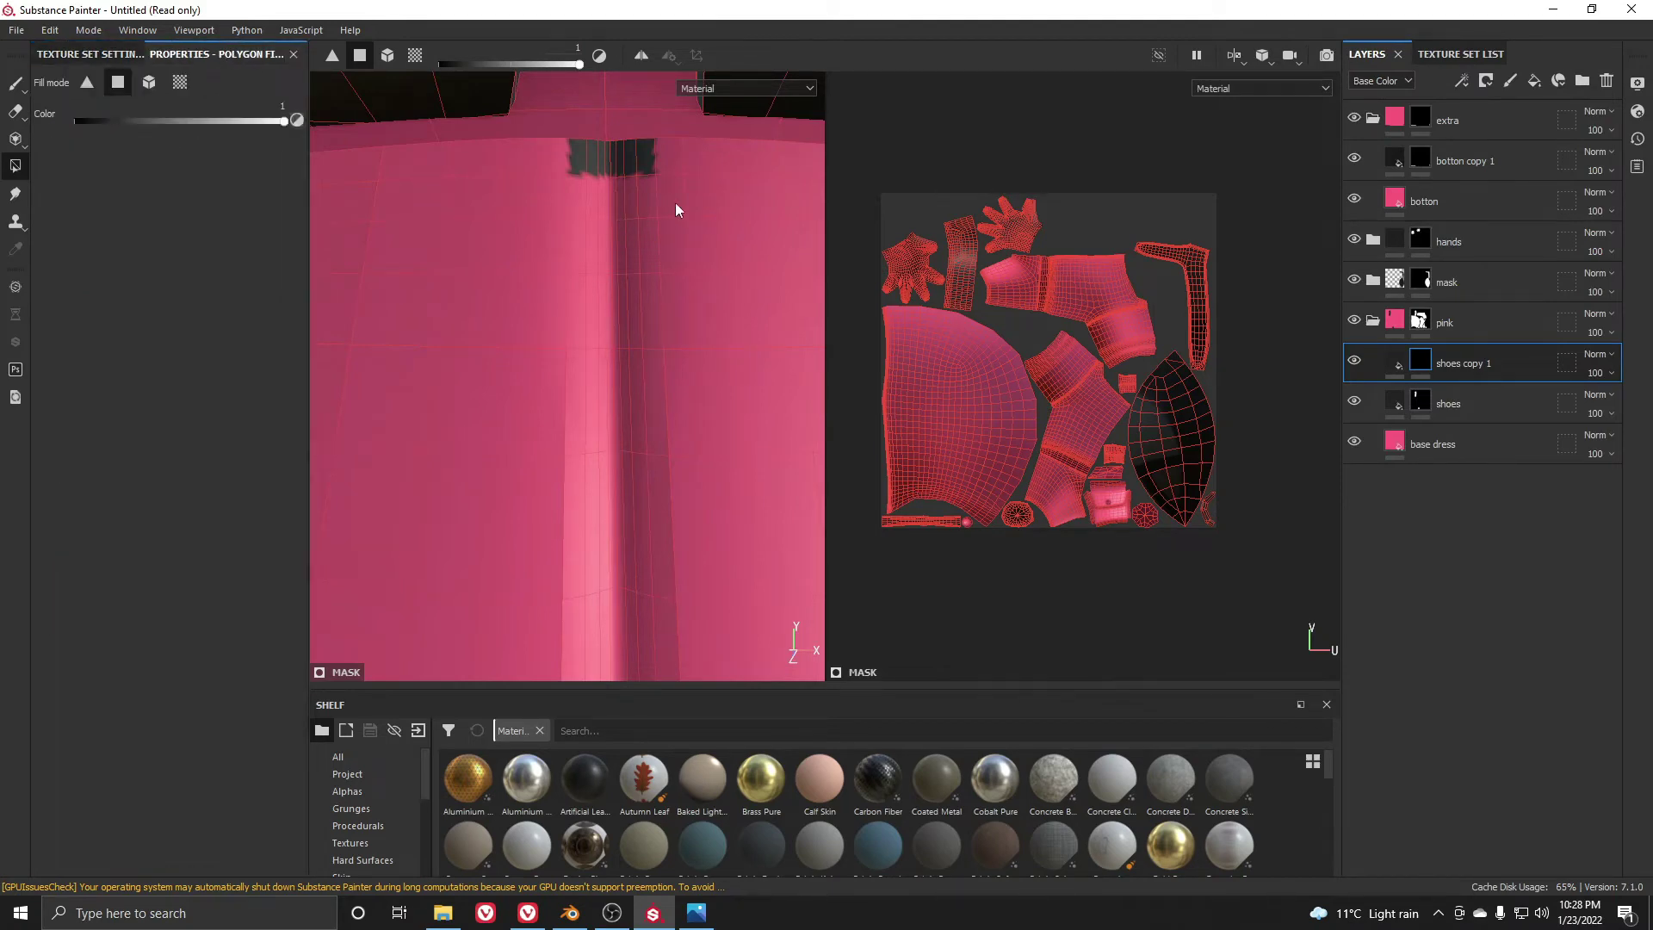
# Fill the upper part of the jacket's front seam strip in the UV view, face by face along the island's edge
pyautogui.scroll(4, 1127, 415)
pyautogui.scroll(-2, 1129, 425)
pyautogui.keyDown('alt'); pyautogui.moveTo(1080, 351); pyautogui.dragTo(1142, 363, button='middle'); pyautogui.keyUp('alt')
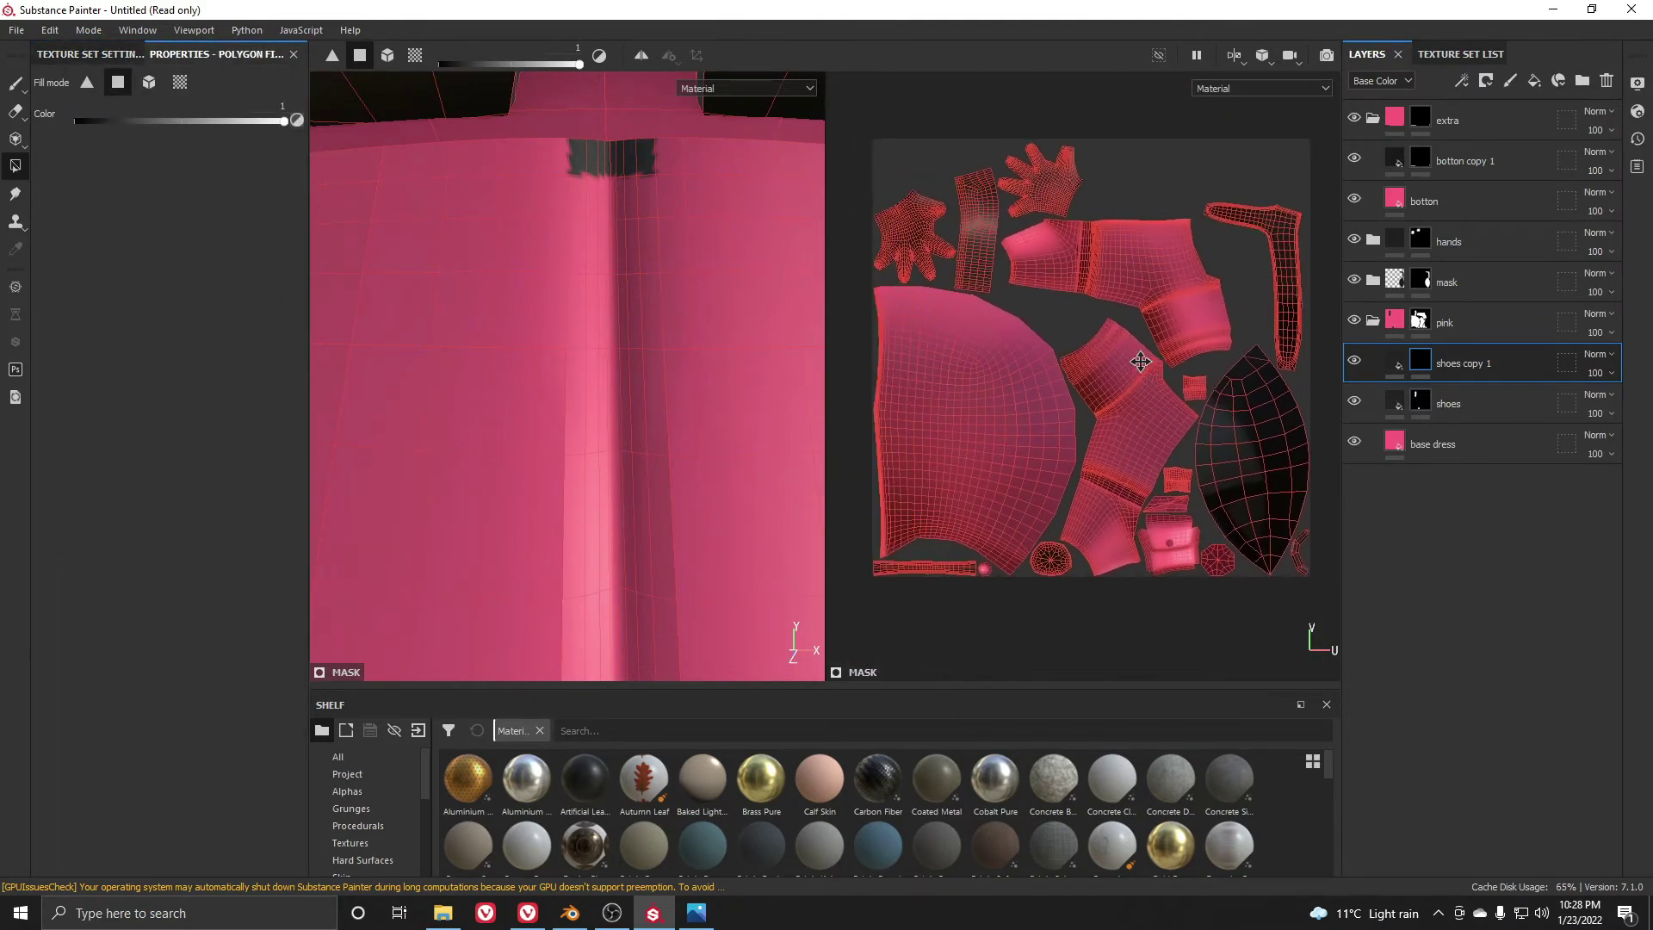
pyautogui.scroll(4, 1076, 232)
pyautogui.scroll(5, 1078, 229)
pyautogui.scroll(-6, 1167, 440)
pyautogui.keyDown('alt'); pyautogui.moveTo(1170, 442); pyautogui.dragTo(1058, 187, button='middle'); pyautogui.keyUp('alt')
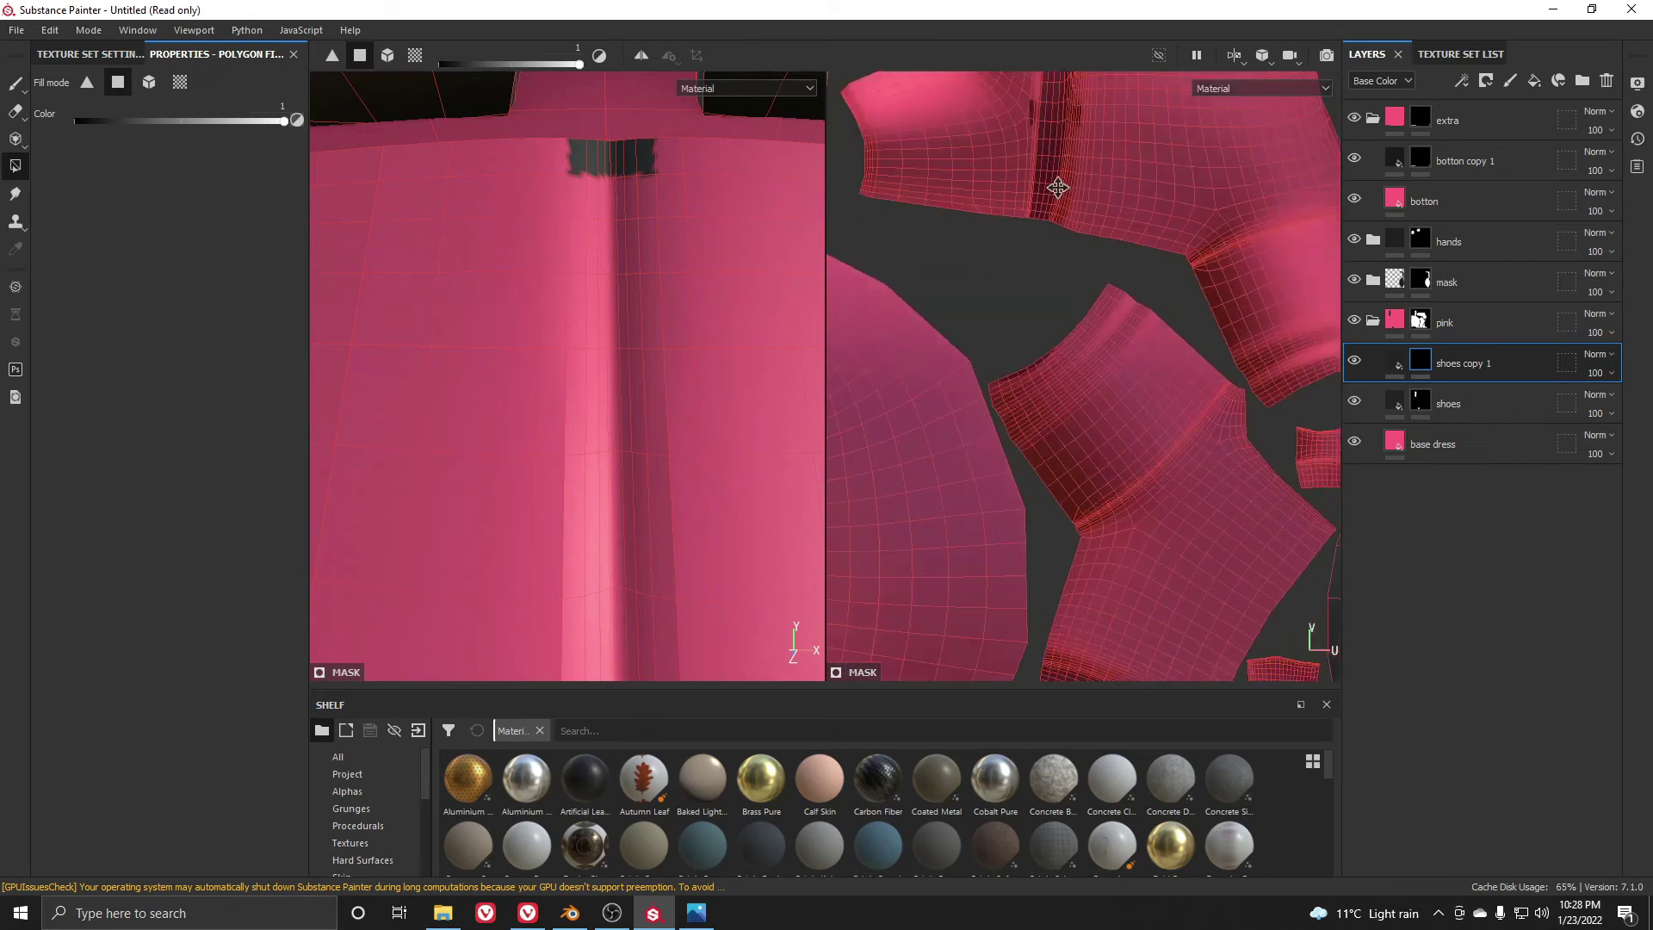
pyautogui.scroll(2, 1161, 421)
pyautogui.scroll(-3, 1161, 421)
pyautogui.moveTo(1159, 469); pyautogui.dragTo(1115, 401, button='middle')
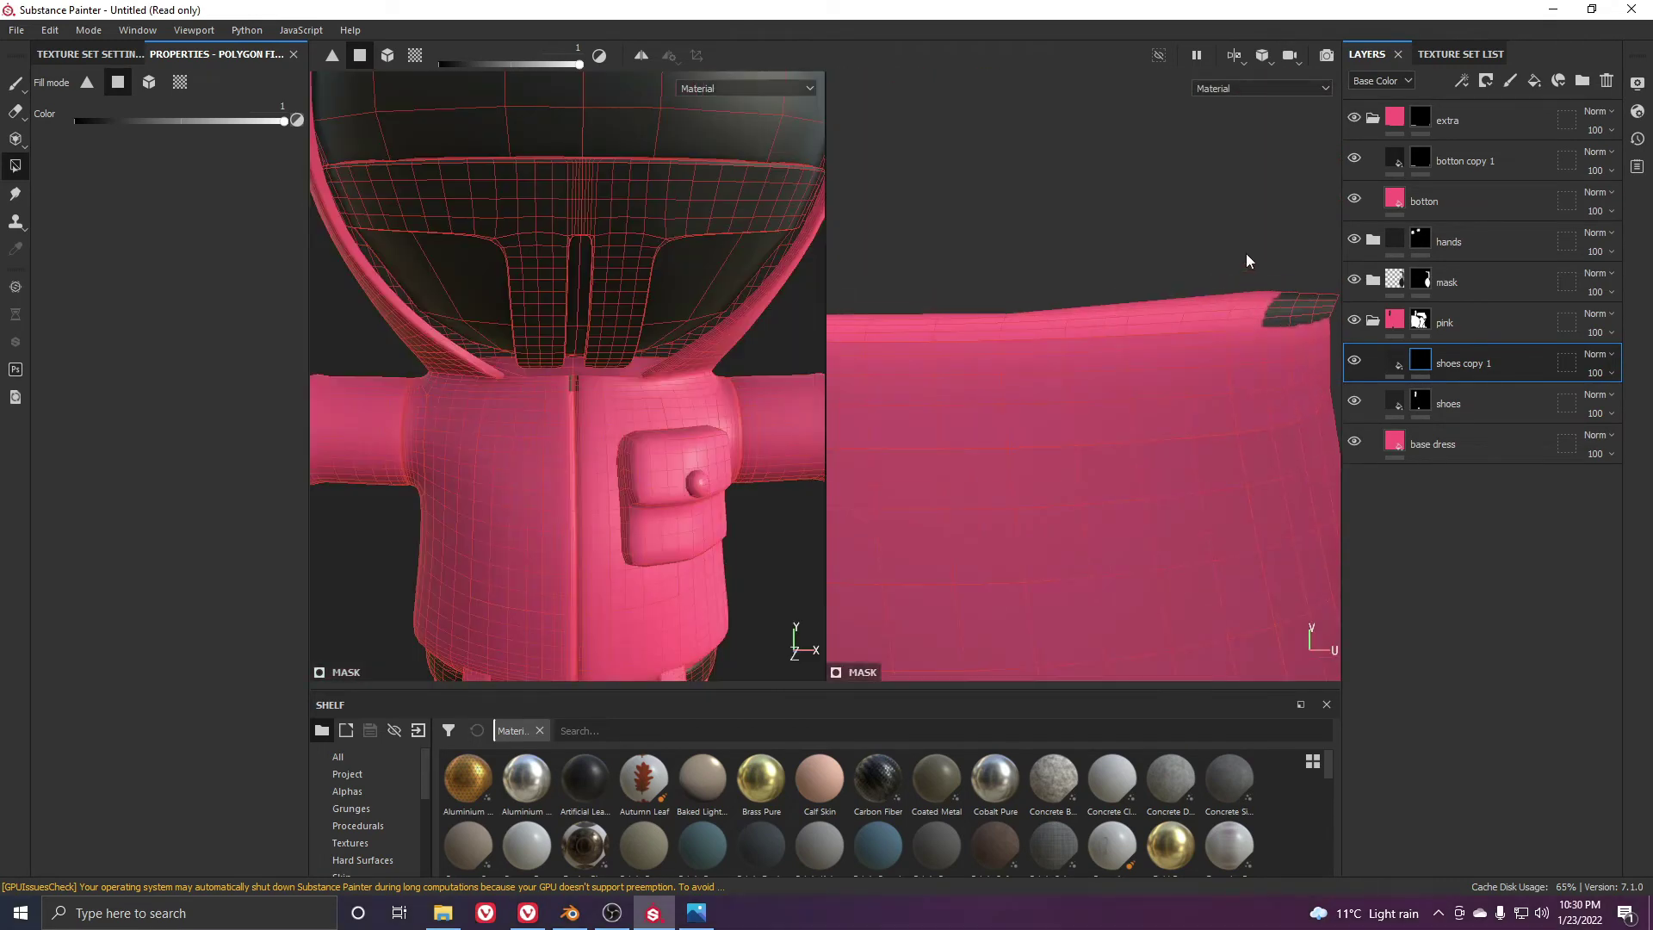
pyautogui.moveTo(1246, 253); pyautogui.dragTo(1125, 279, button='middle')
pyautogui.moveTo(1116, 293); pyautogui.dragTo(1211, 320)
pyautogui.scroll(2, 1173, 319)
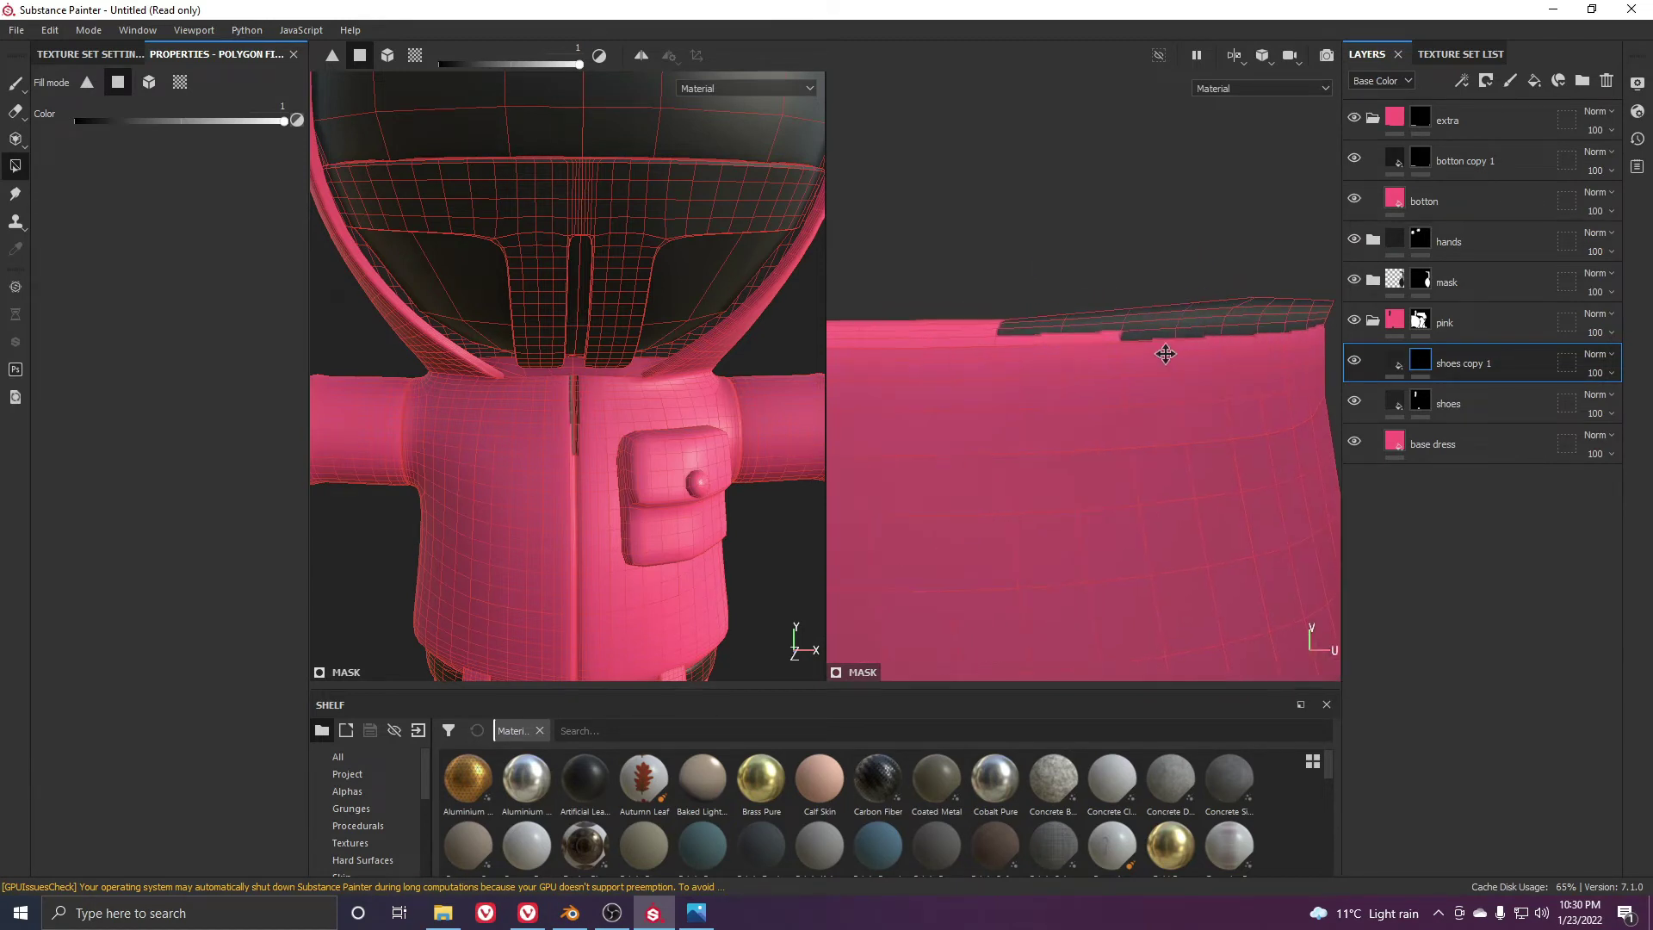
pyautogui.moveTo(968, 311); pyautogui.dragTo(1202, 334)
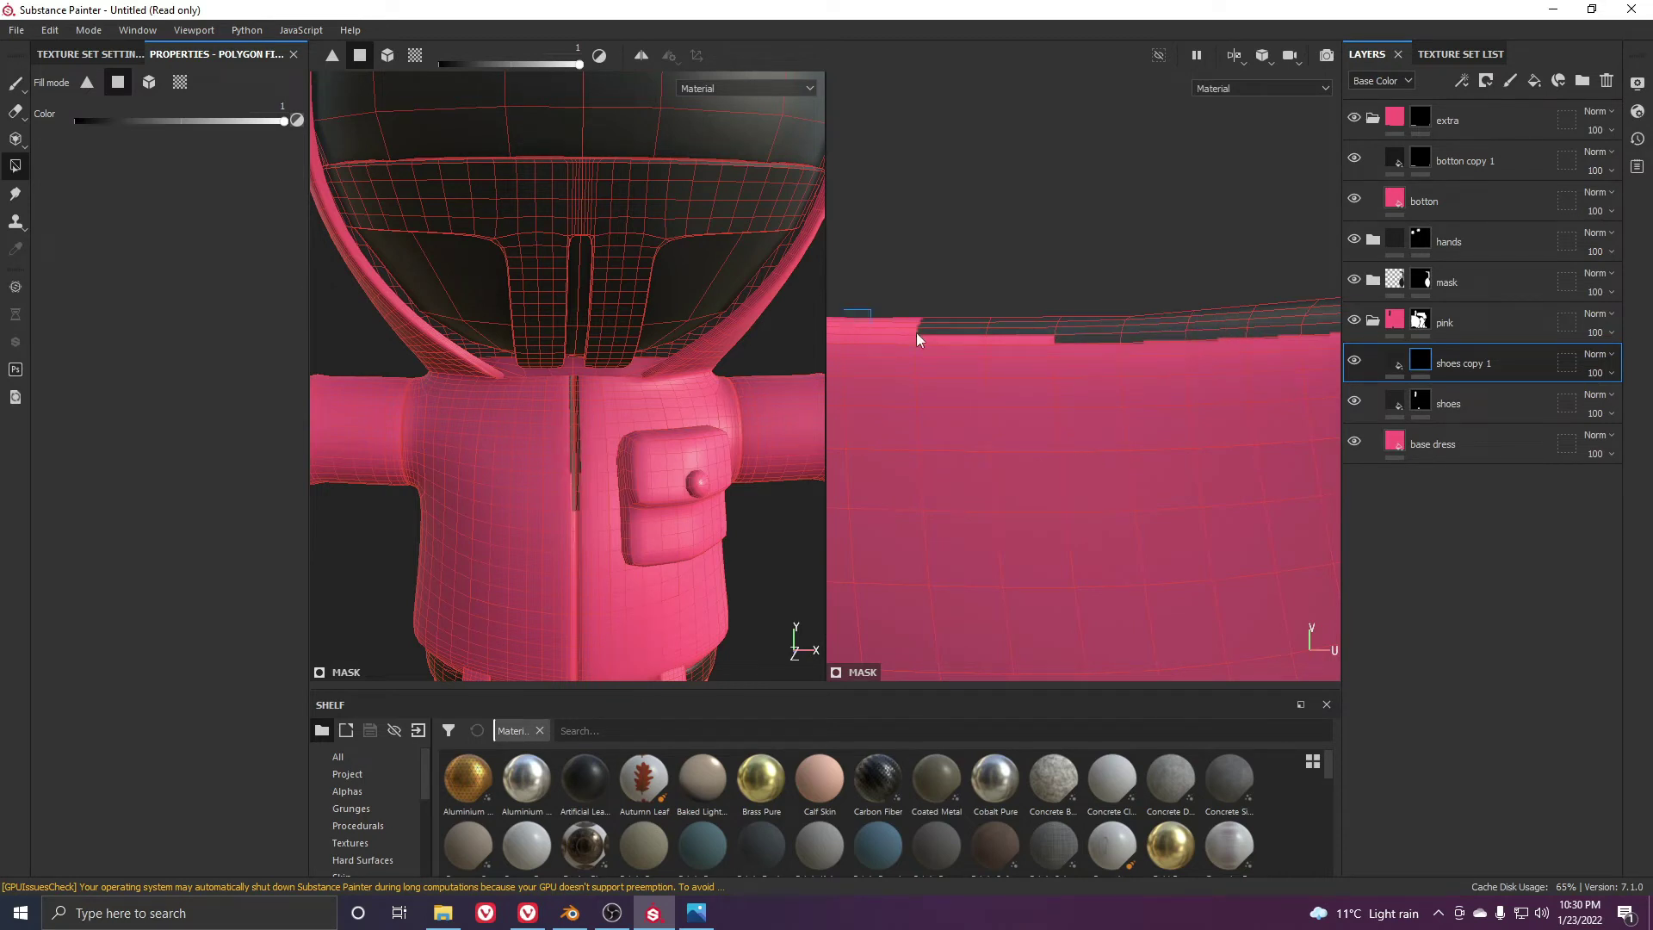
# Extend the front seam strip's fill in the UV view down to the jacket hem
pyautogui.moveTo(916, 332); pyautogui.dragTo(994, 339)
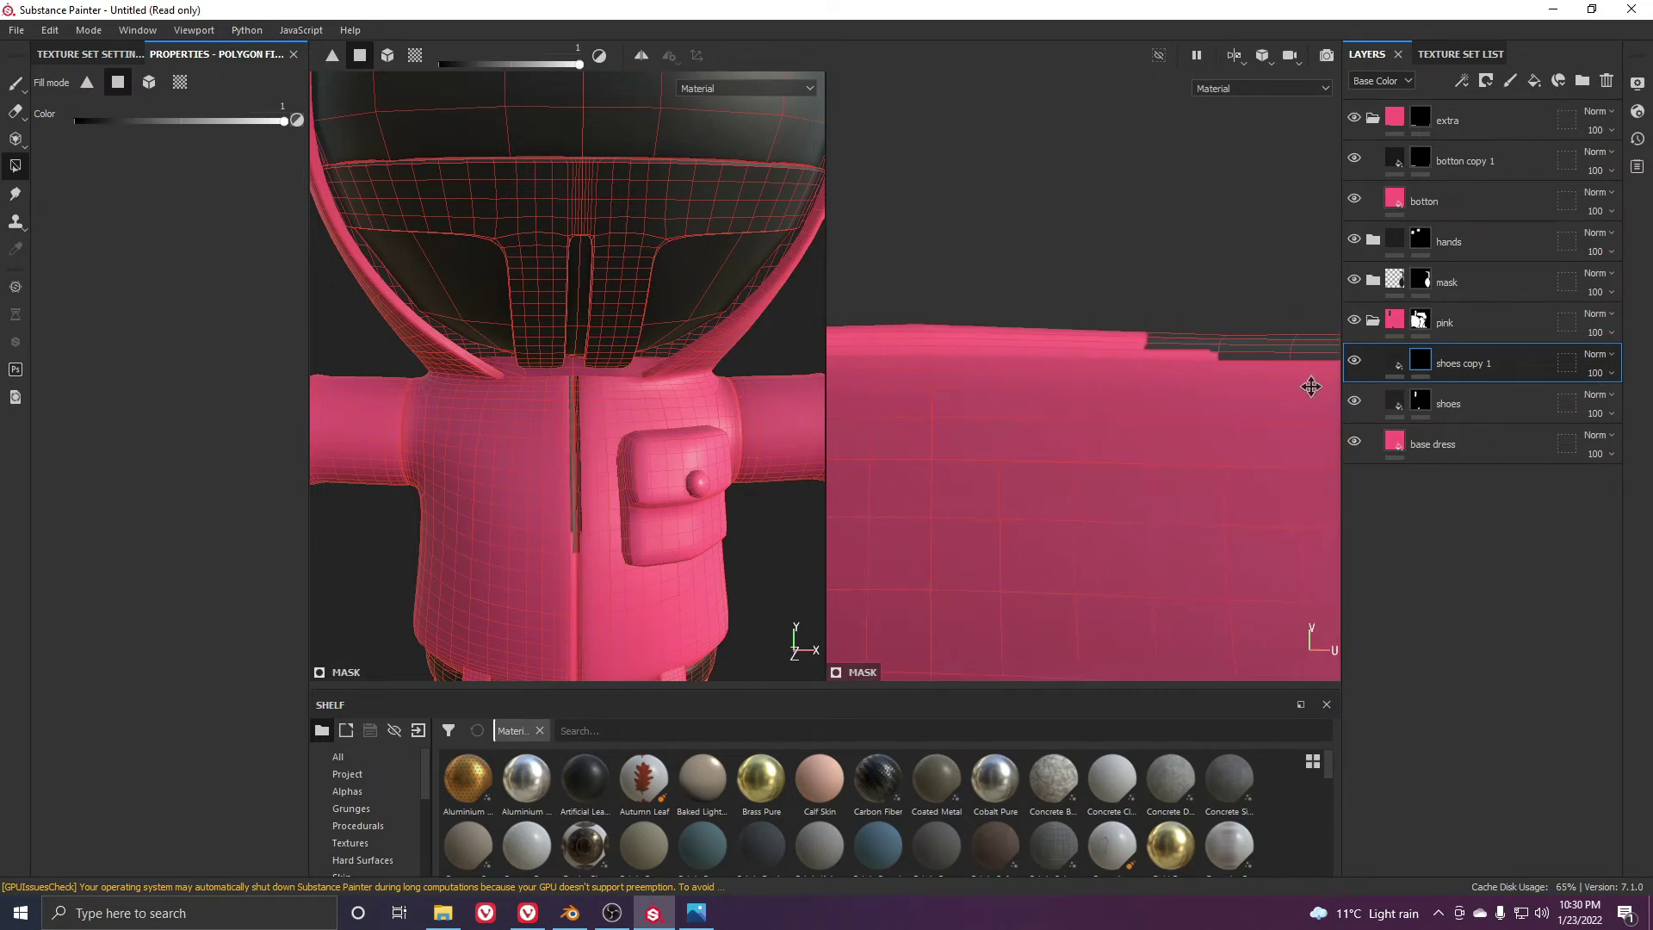
pyautogui.moveTo(870, 300); pyautogui.dragTo(1172, 351)
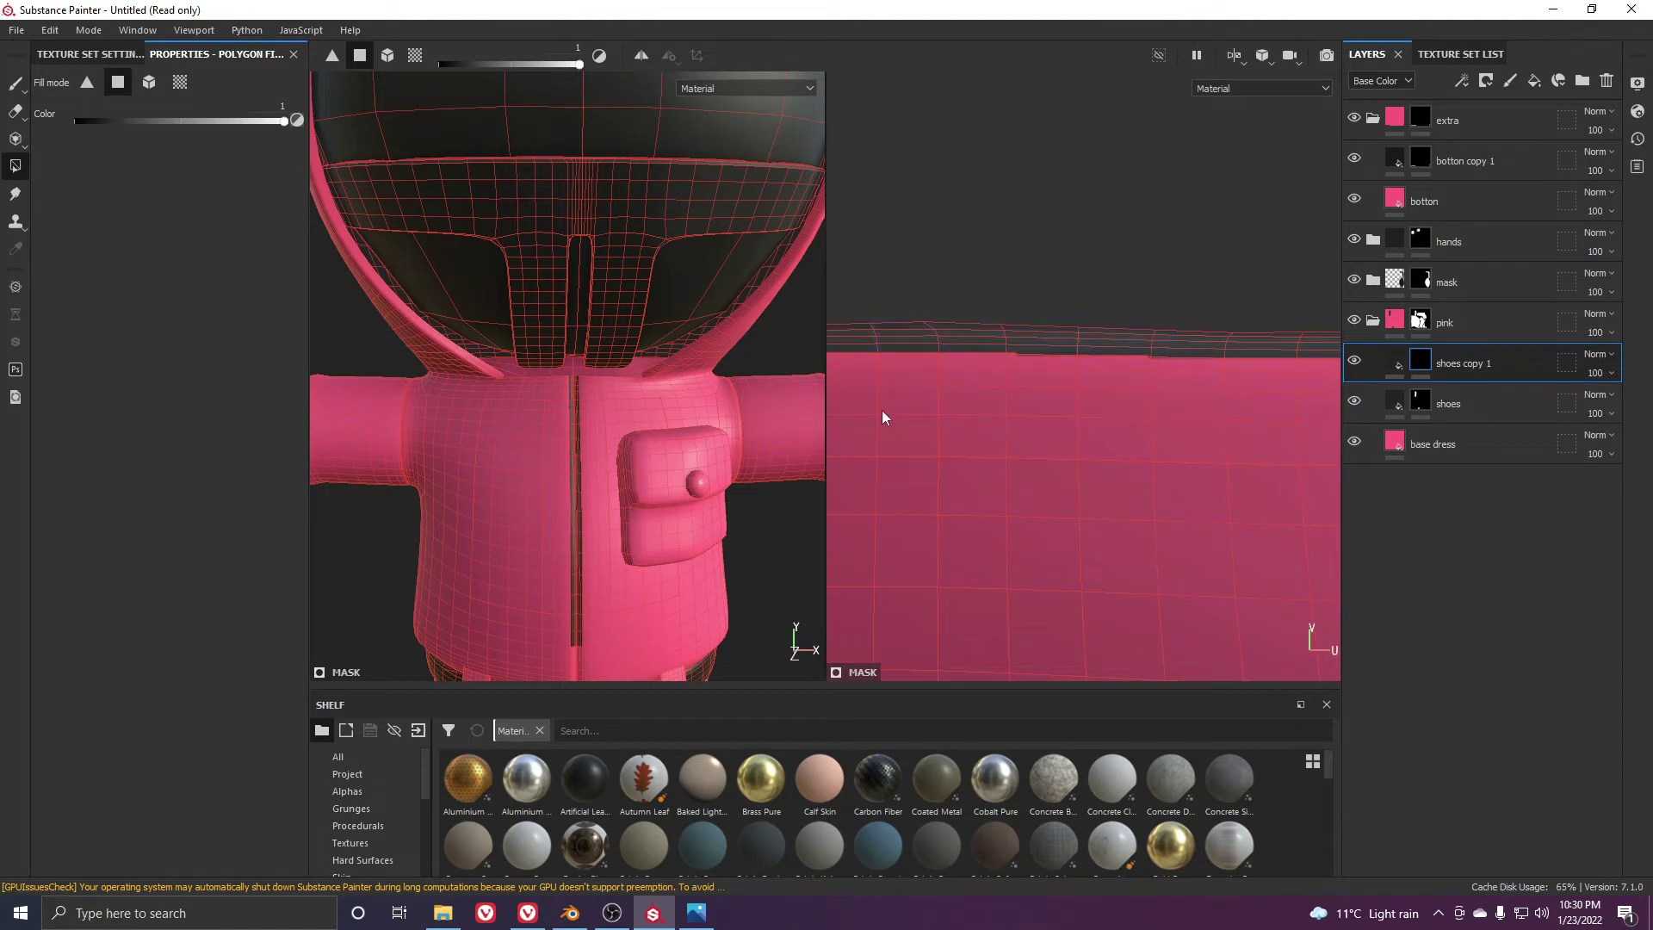
pyautogui.keyDown('alt'); pyautogui.moveTo(882, 410); pyautogui.dragTo(1327, 398, button='middle'); pyautogui.keyUp('alt')
pyautogui.moveTo(1085, 312); pyautogui.dragTo(1262, 343)
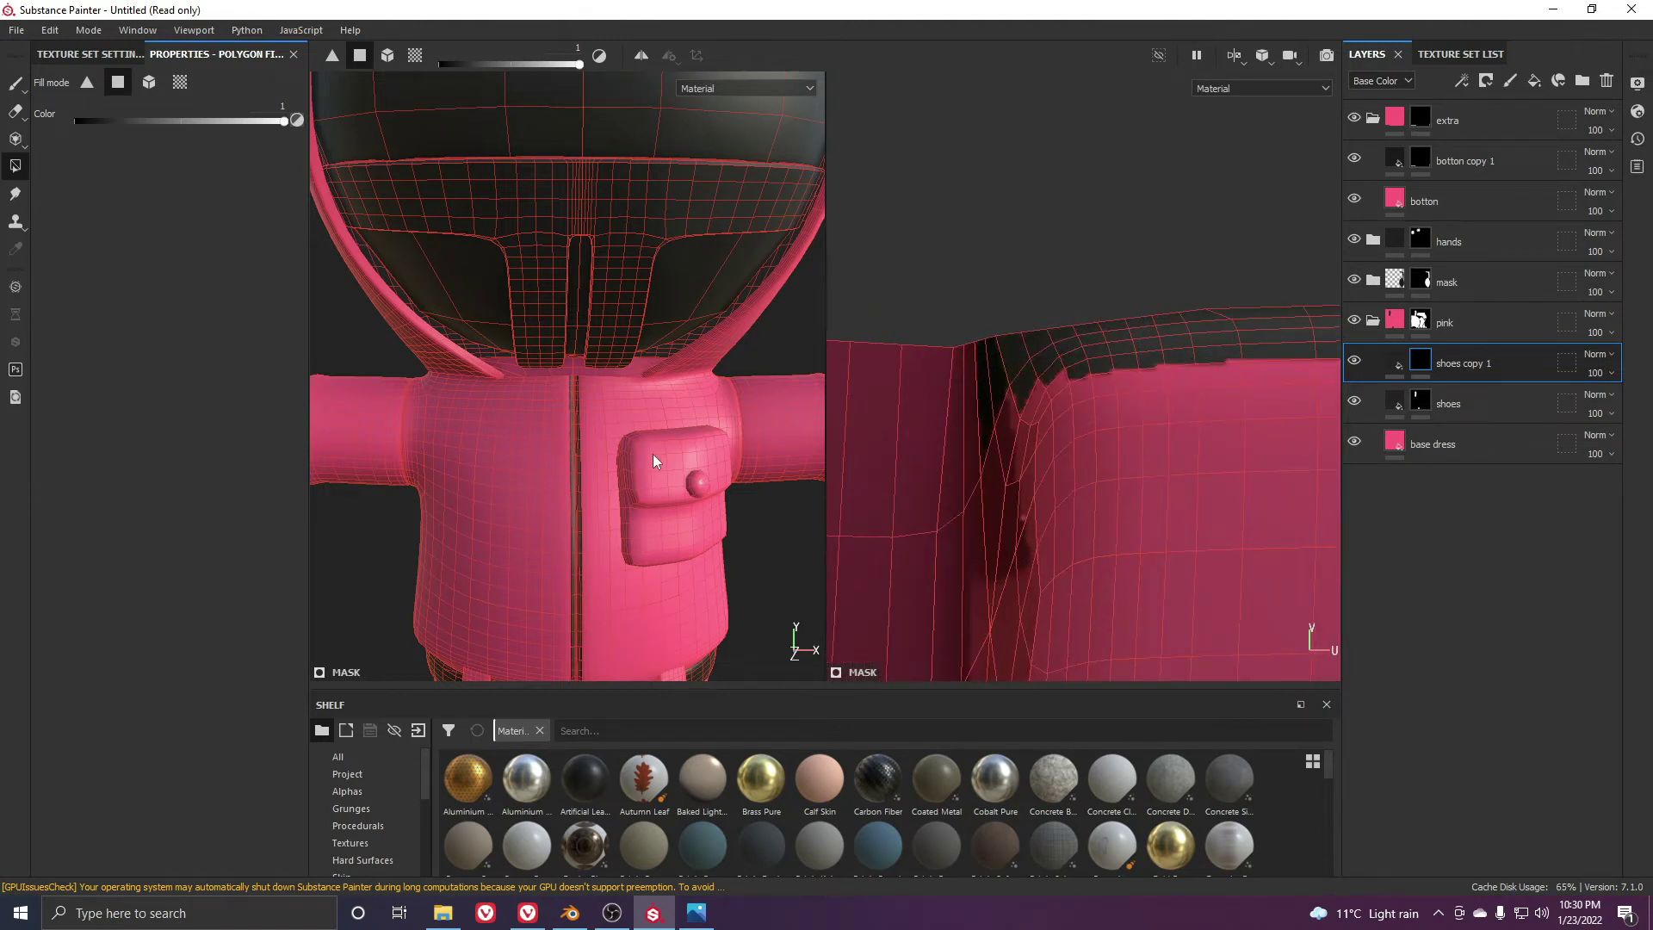
# Fill the remaining quads at the flared lower end of the jacket's front seam, just above the belt
pyautogui.keyDown('alt'); pyautogui.moveTo(653, 453); pyautogui.dragTo(623, 389); pyautogui.keyUp('alt')
pyautogui.scroll(5, 601, 522)
pyautogui.keyDown('alt'); pyautogui.moveTo(601, 522); pyautogui.dragTo(609, 439); pyautogui.keyUp('alt')
pyautogui.scroll(-3, 1155, 395)
pyautogui.scroll(6, 587, 566)
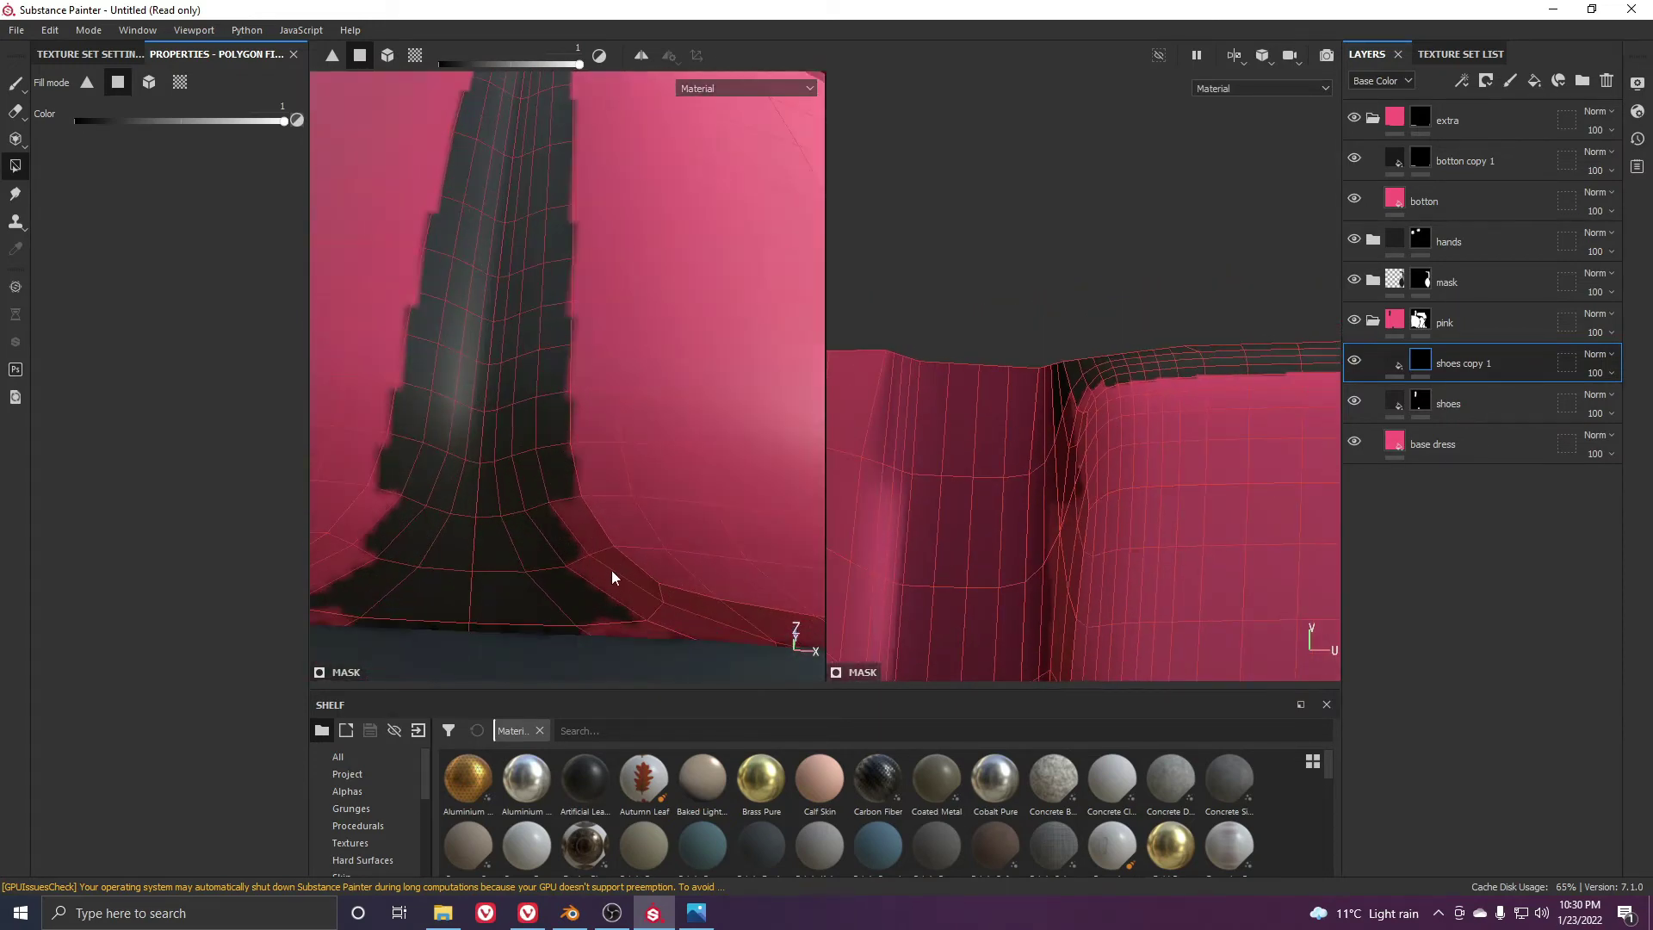
pyautogui.click(612, 570)
pyautogui.click(622, 570)
pyautogui.click(586, 541)
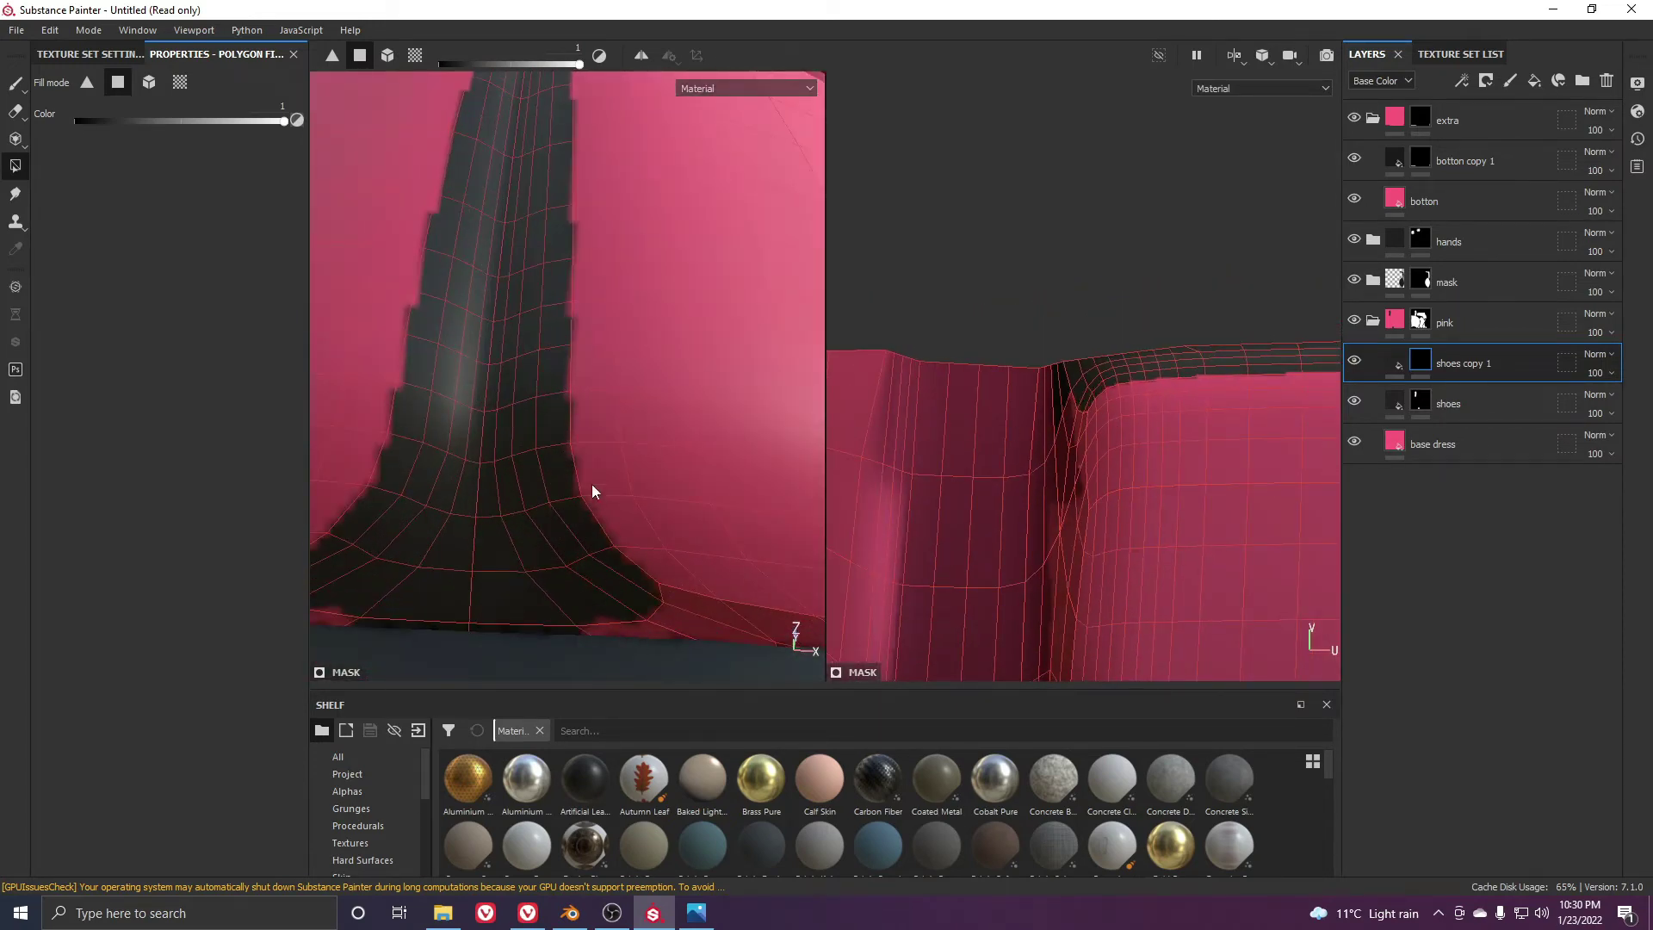
pyautogui.scroll(-3, 598, 427)
pyautogui.keyDown('alt'); pyautogui.moveTo(597, 427); pyautogui.dragTo(602, 465); pyautogui.keyUp('alt')
pyautogui.scroll(-3, 602, 415)
pyautogui.scroll(-3, 1086, 458)
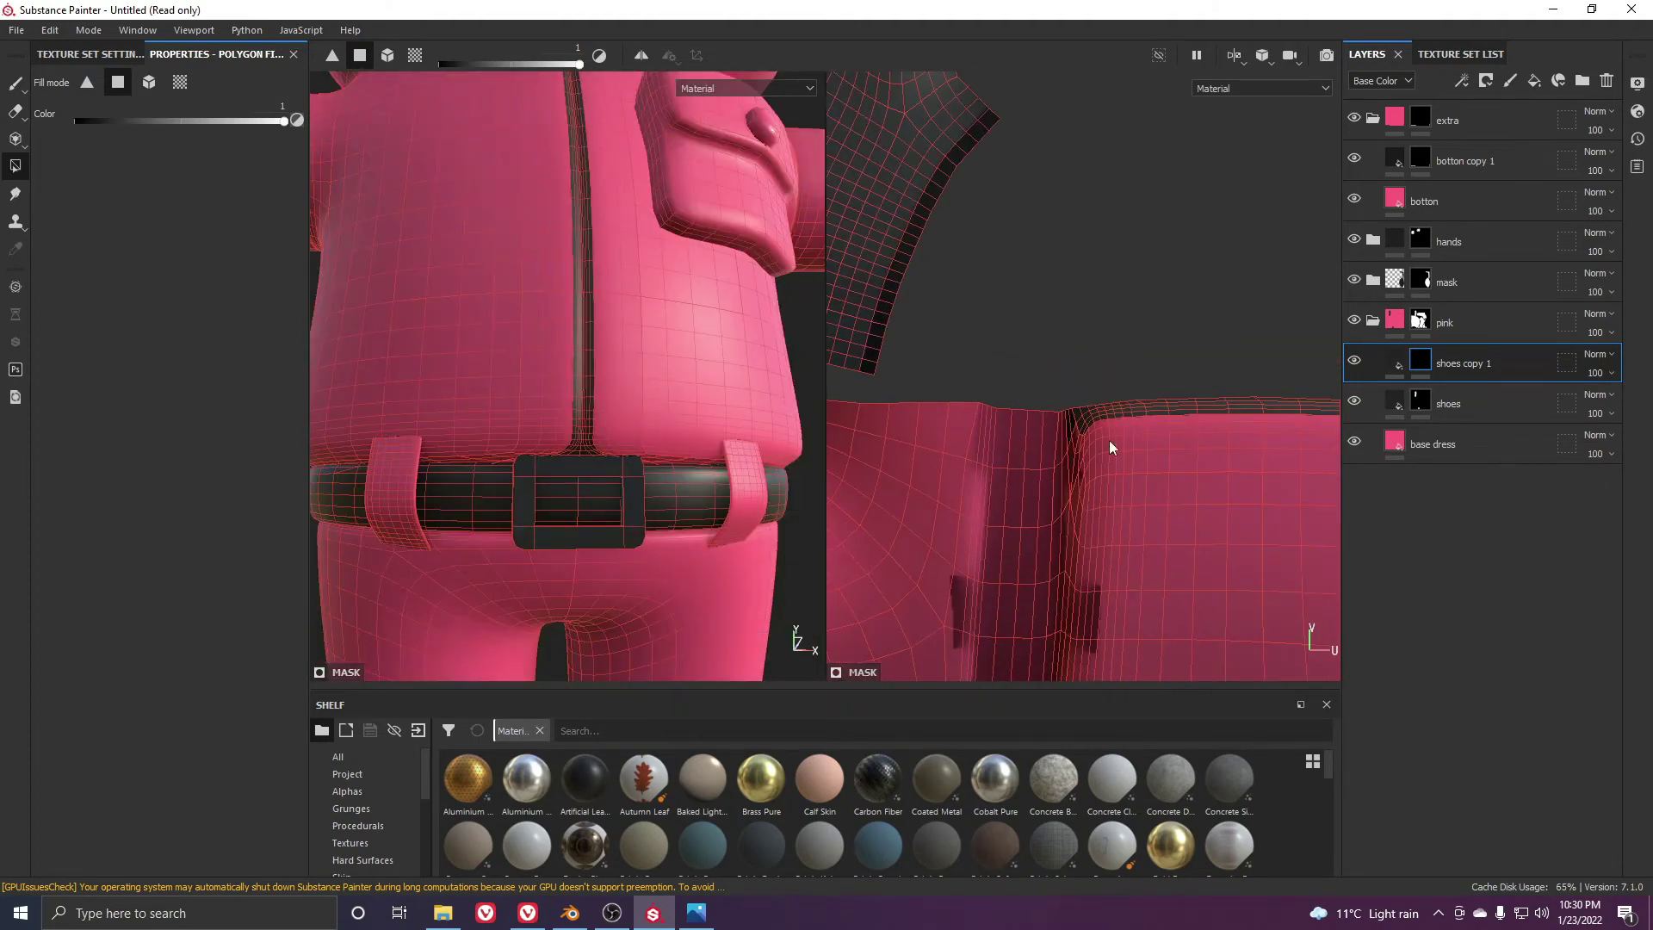
# Widen the front seam strip at its hem end by filling the neighbouring quad rows in the UV view
pyautogui.keyDown('alt'); pyautogui.moveTo(1071, 417); pyautogui.dragTo(845, 414, button='middle'); pyautogui.keyUp('alt')
pyautogui.scroll(-1, 1066, 437)
pyautogui.scroll(3, 617, 428)
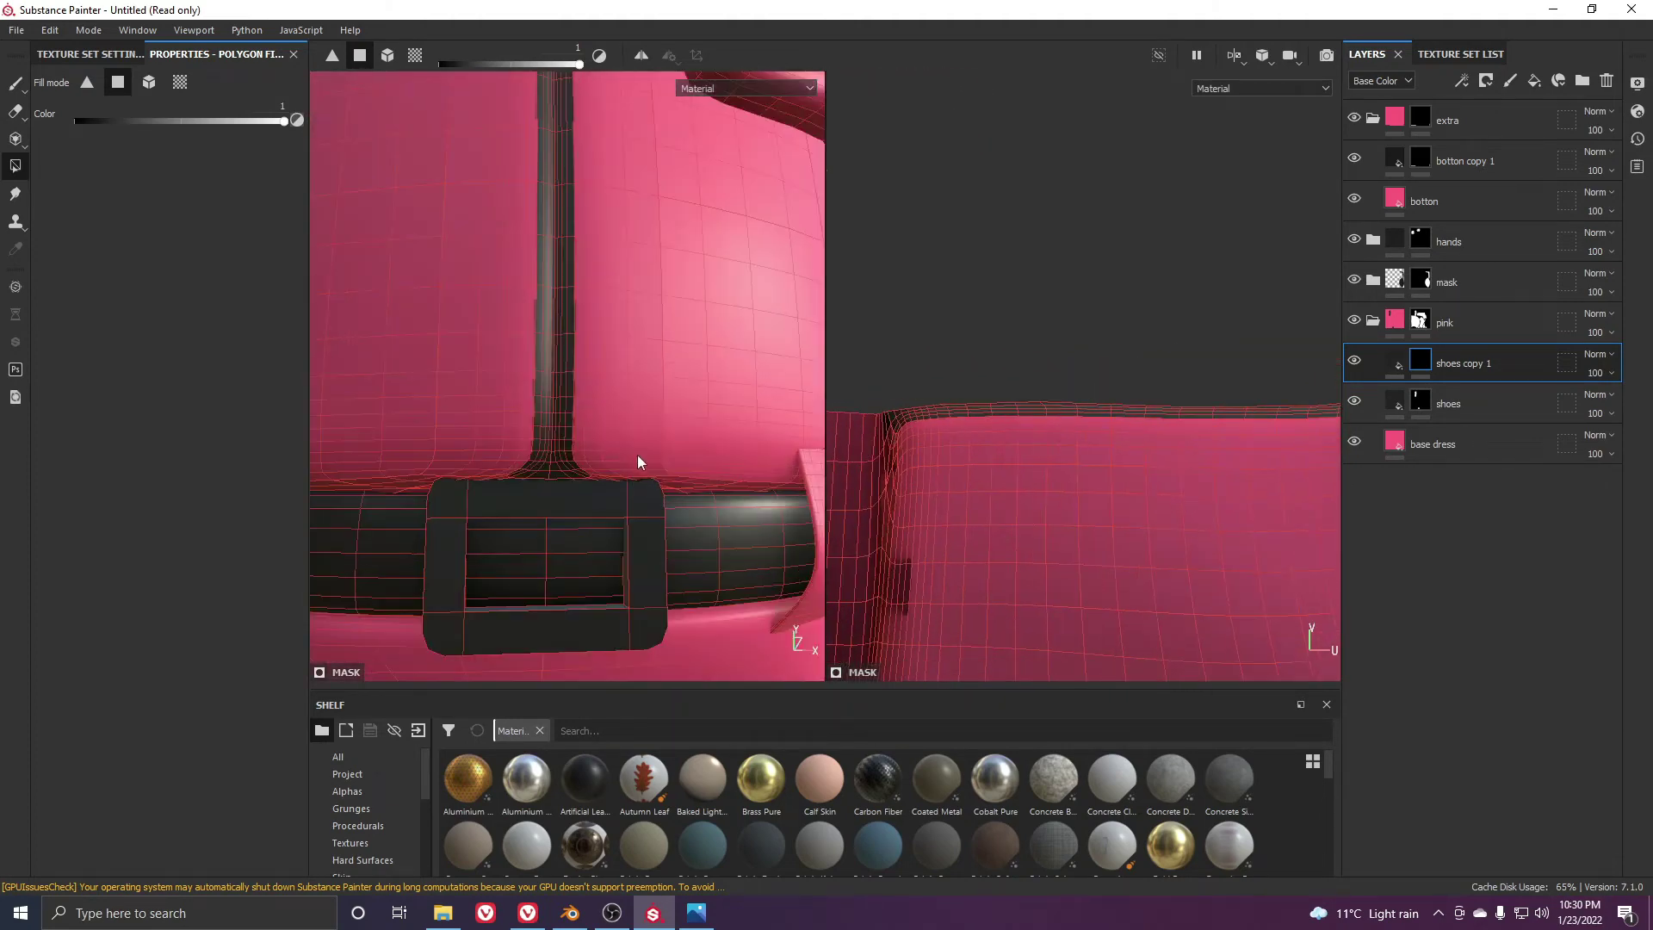
pyautogui.click(638, 456)
pyautogui.scroll(-3, 1056, 513)
pyautogui.scroll(5, 947, 470)
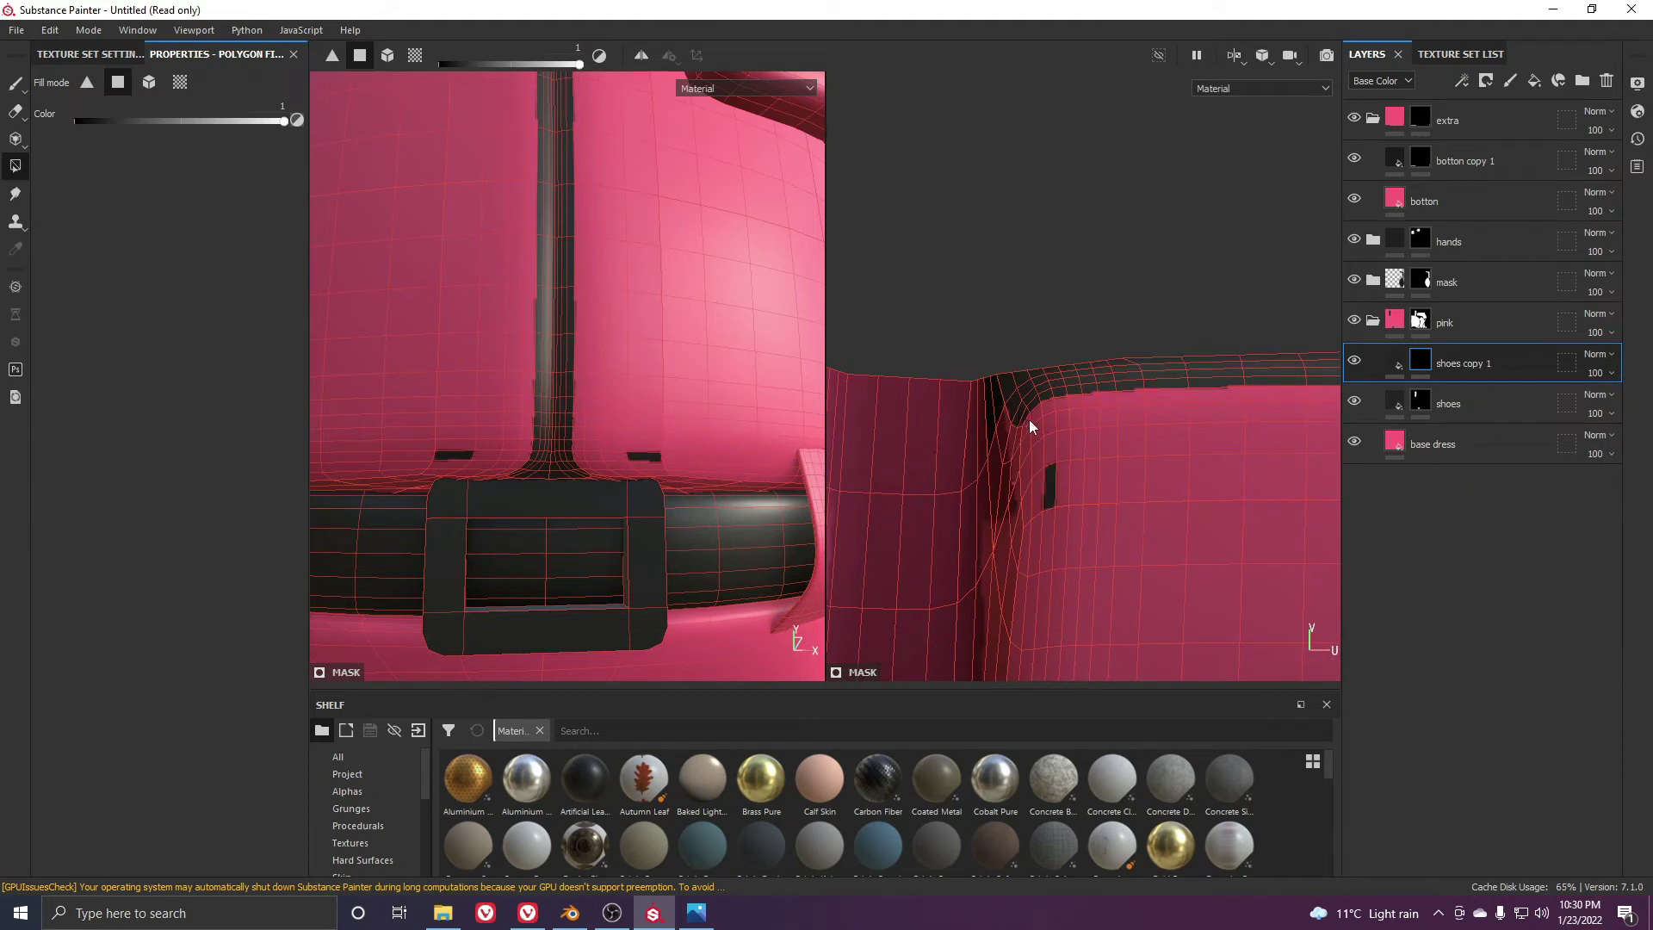
pyautogui.moveTo(1030, 420)
pyautogui.mouseDown()
pyautogui.moveTo(1040, 459)
pyautogui.moveTo(1330, 470)
pyautogui.mouseUp()
pyautogui.click(1039, 480)
pyautogui.scroll(-3, 1199, 455)
# Extend the widened strip fill along the edge of the jacket's UV island toward the neck
pyautogui.keyDown('alt'); pyautogui.moveTo(1113, 459); pyautogui.dragTo(915, 498, button='middle'); pyautogui.keyUp('alt')
pyautogui.moveTo(918, 446); pyautogui.dragTo(1331, 489)
pyautogui.keyDown('alt'); pyautogui.moveTo(1170, 486); pyautogui.dragTo(1025, 487, button='middle'); pyautogui.keyUp('alt')
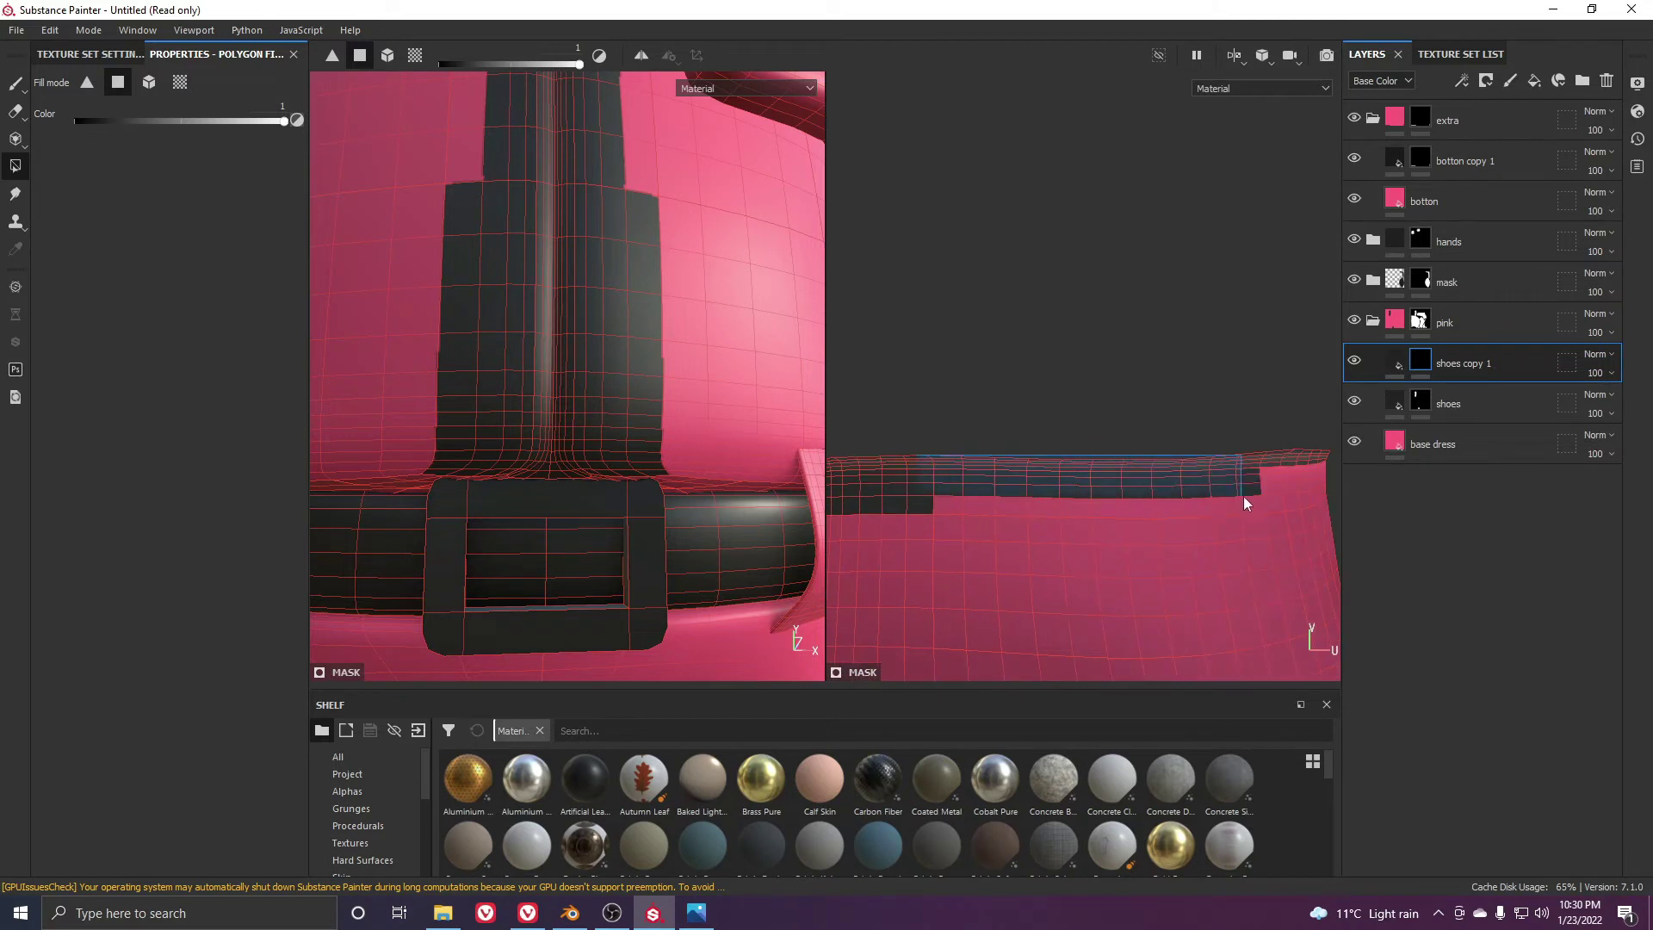
pyautogui.moveTo(1244, 496); pyautogui.dragTo(1254, 502)
# Fill the remaining quads of the widened strip at the neck end of the UV island
pyautogui.scroll(-1, 1013, 489)
pyautogui.keyDown('alt'); pyautogui.moveTo(1300, 484); pyautogui.dragTo(1068, 482, button='middle'); pyautogui.keyUp('alt')
pyautogui.scroll(2, 1068, 482)
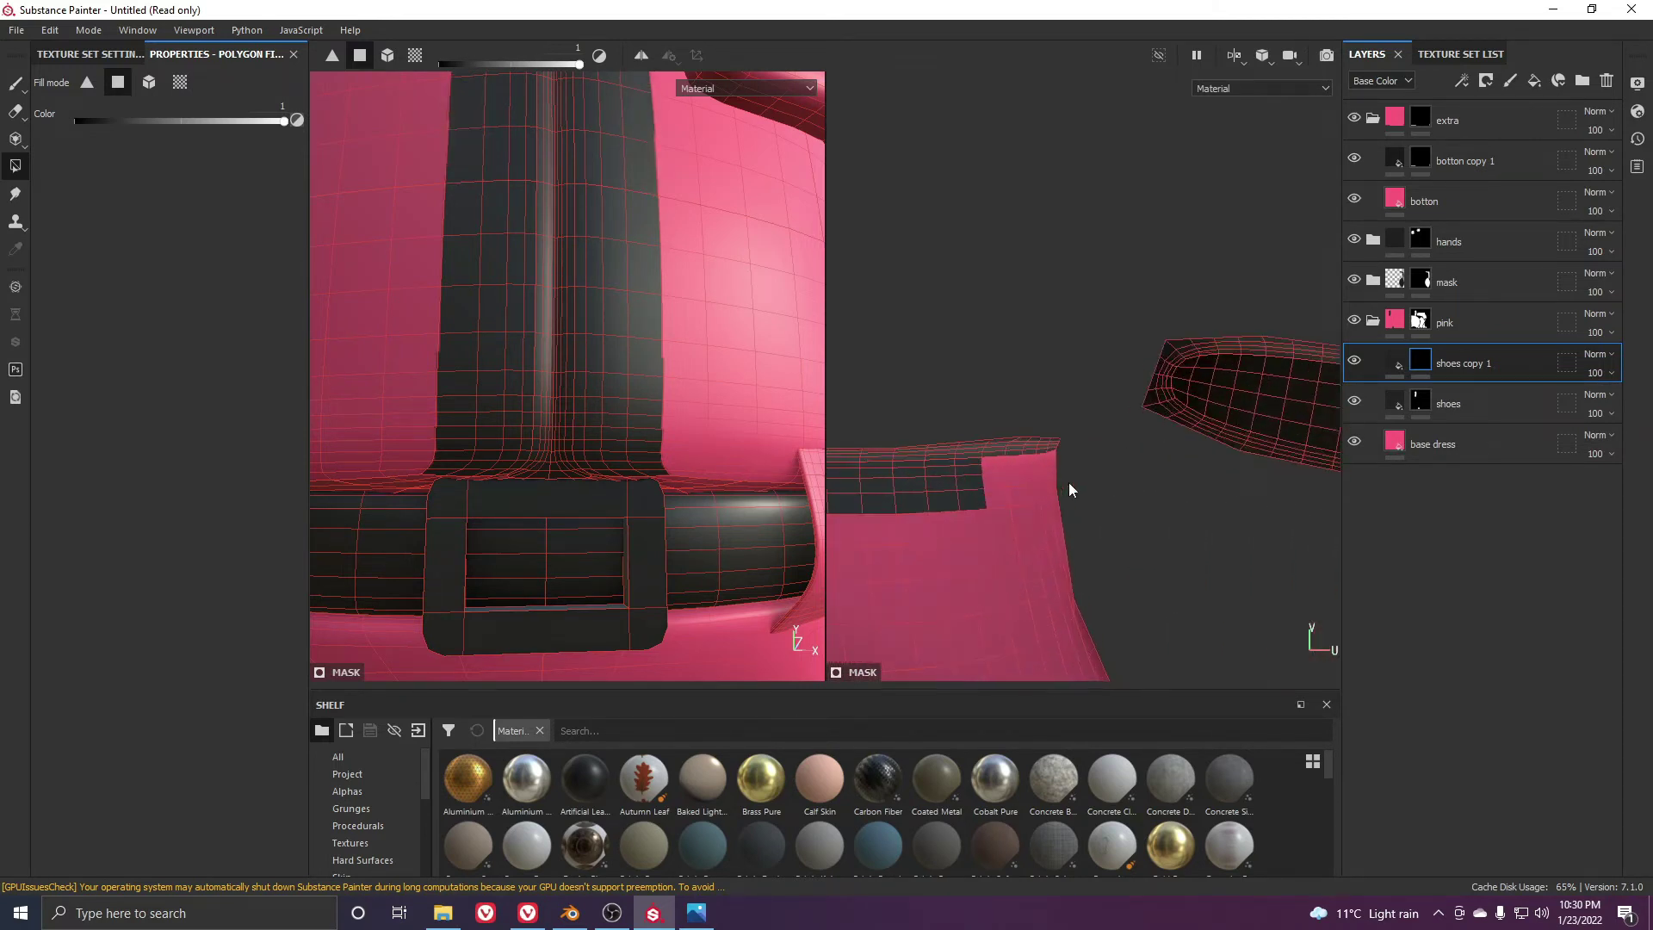
pyautogui.scroll(5, 1033, 469)
pyautogui.scroll(-3, 1025, 444)
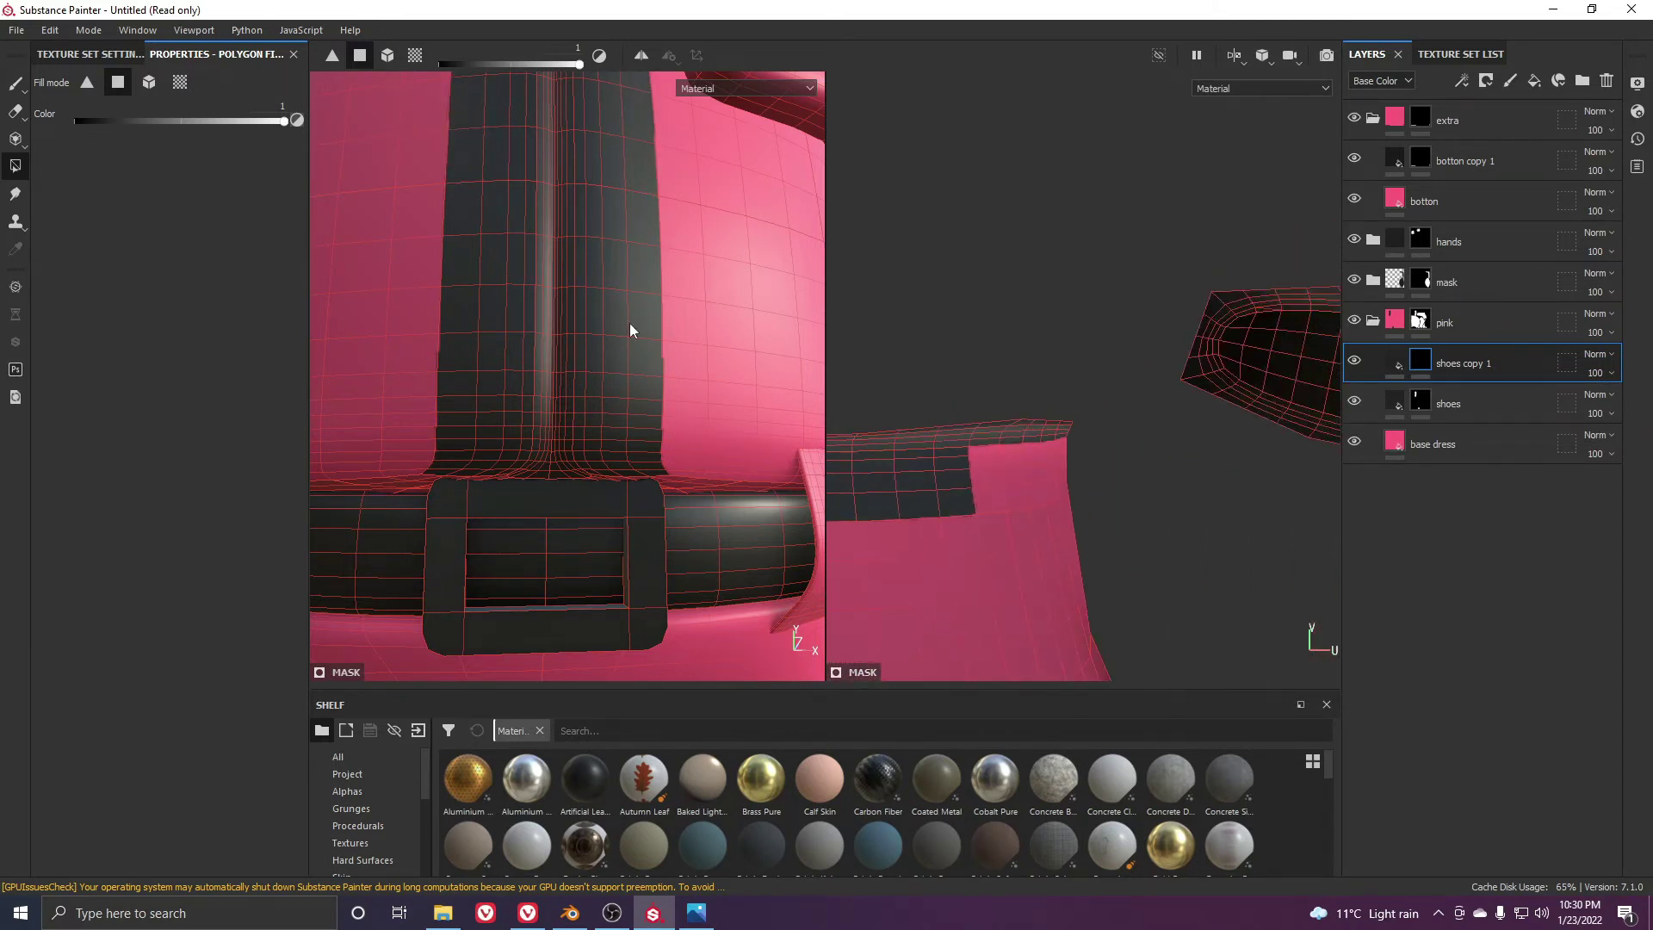
pyautogui.scroll(-7, 632, 266)
pyautogui.scroll(1, 1159, 519)
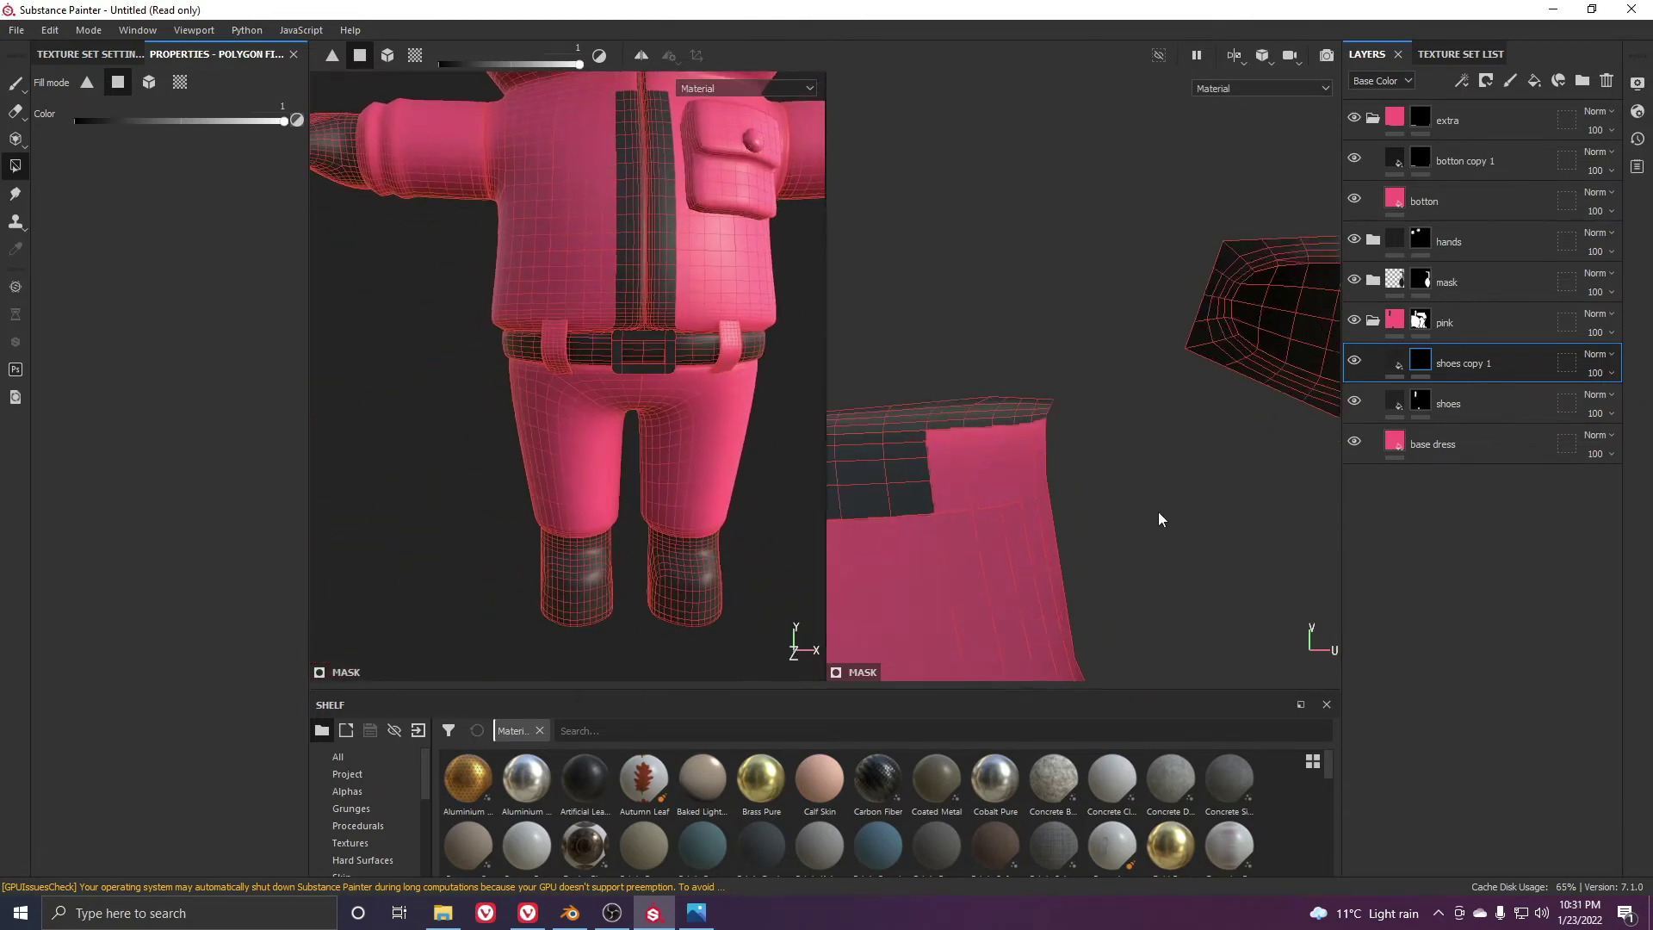
pyautogui.scroll(2, 1159, 519)
pyautogui.moveTo(973, 451); pyautogui.dragTo(1004, 445)
pyautogui.scroll(-5, 999, 461)
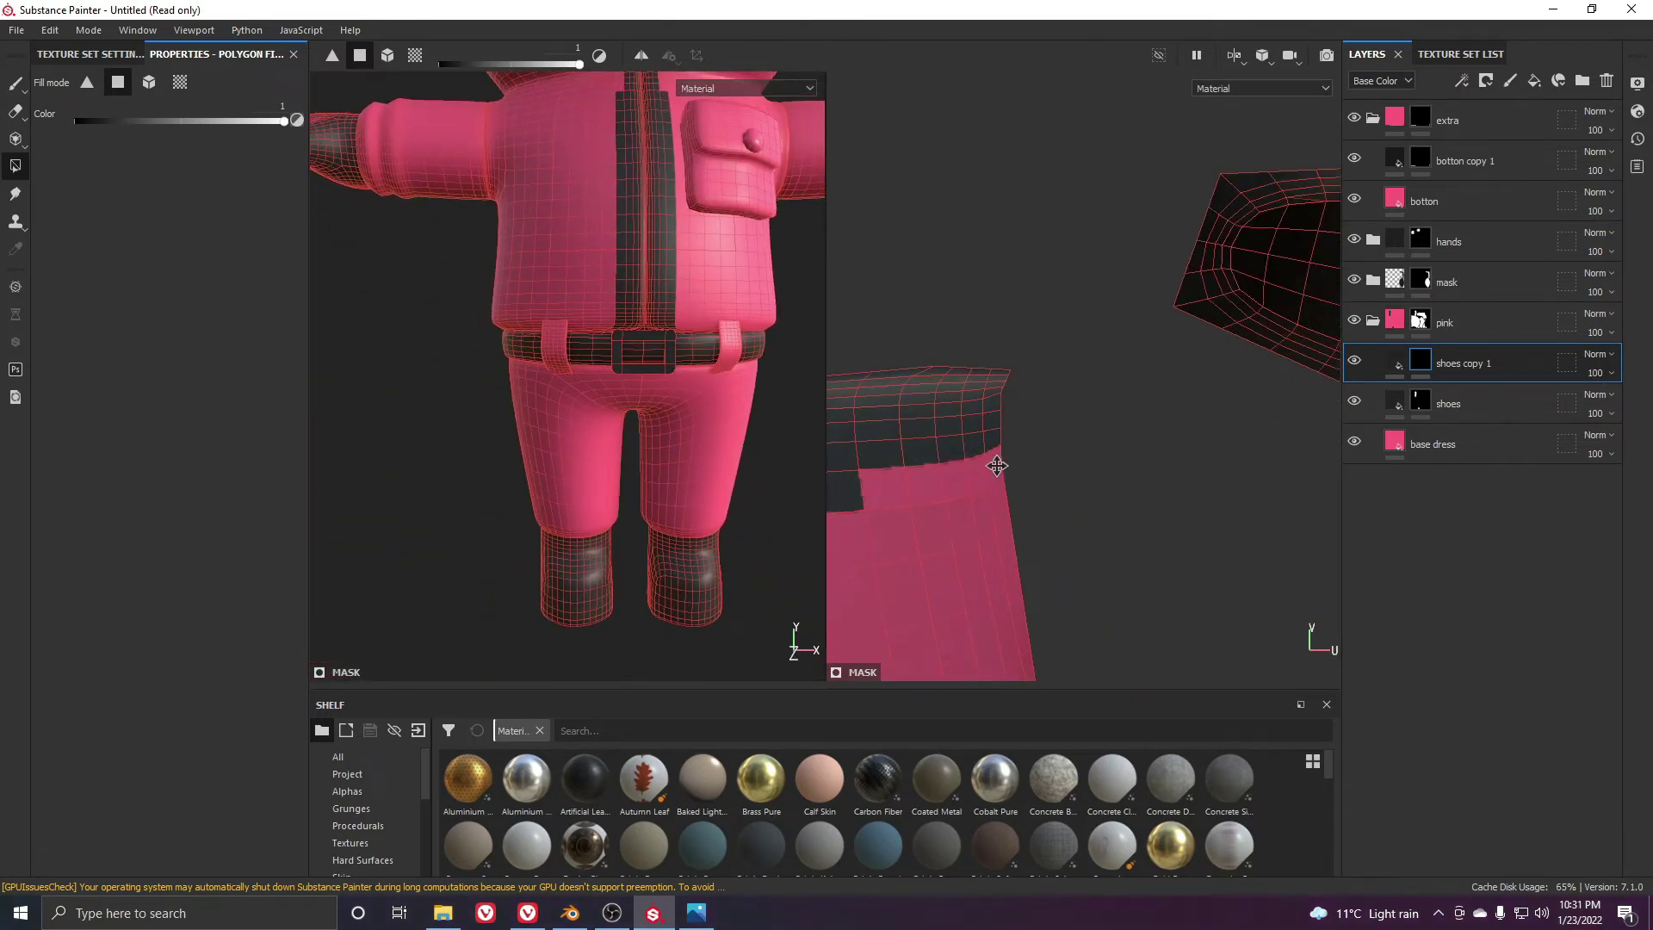
# Narrow the front strip by clearing its outermost quad row from neck to hem with the fill color at 0
pyautogui.moveTo(869, 463); pyautogui.dragTo(1089, 500)
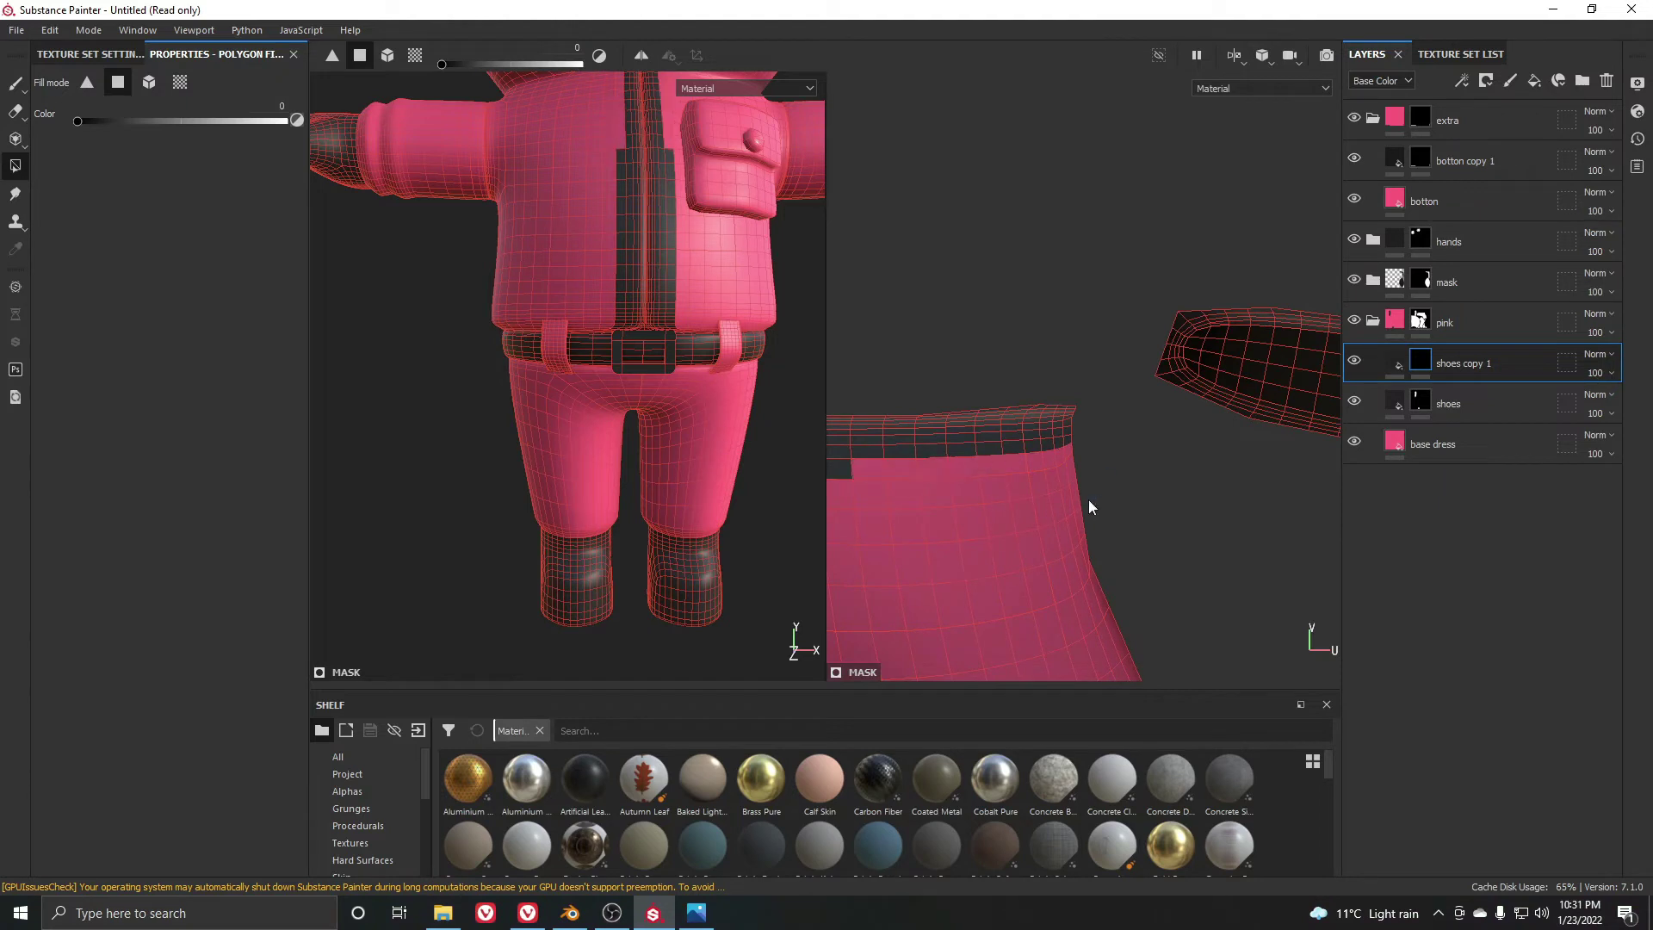
pyautogui.scroll(3, 999, 495)
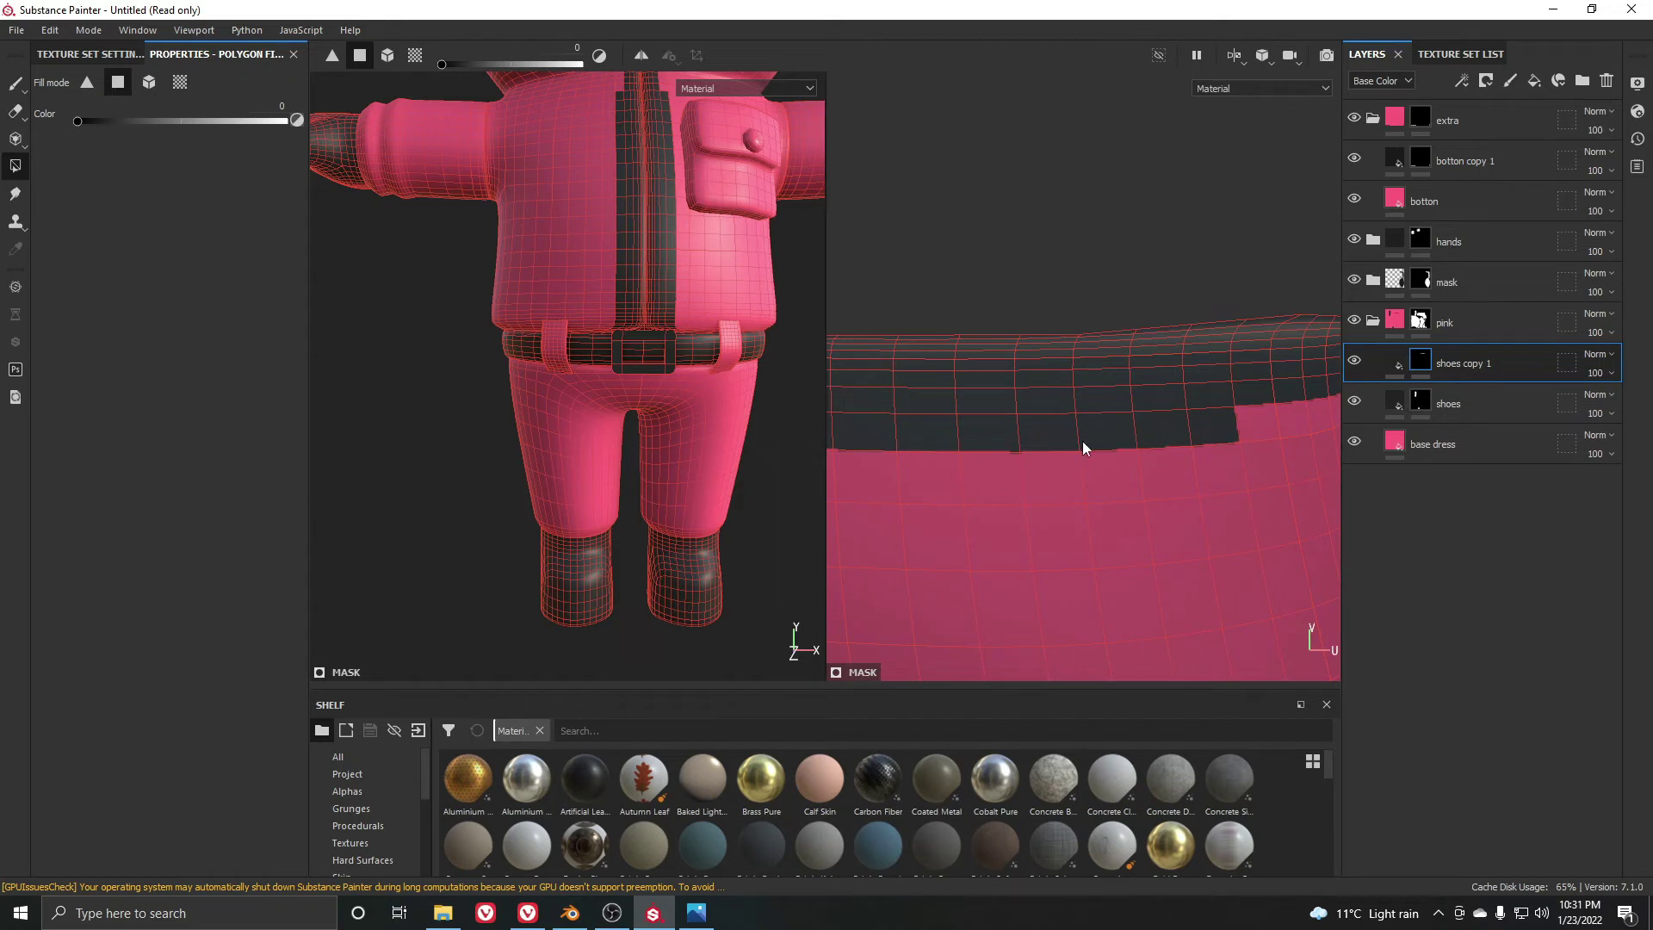
pyautogui.moveTo(1057, 435); pyautogui.dragTo(1119, 474)
pyautogui.keyDown('alt'); pyautogui.moveTo(1081, 469); pyautogui.dragTo(1288, 472, button='middle'); pyautogui.keyUp('alt')
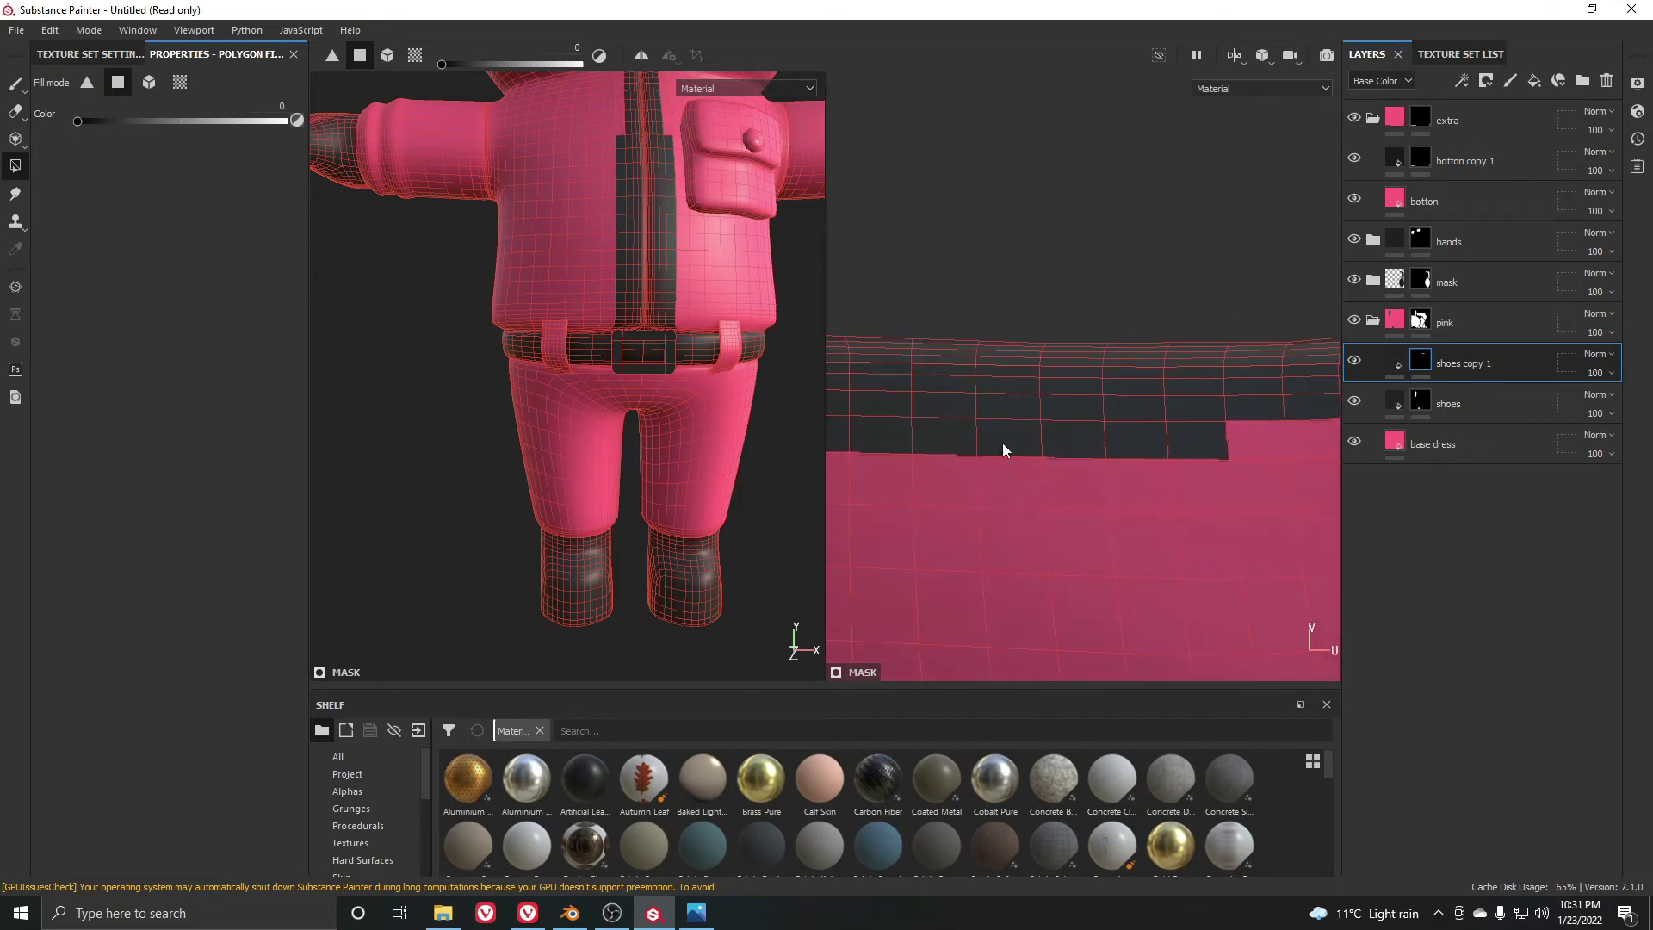
pyautogui.moveTo(1002, 443); pyautogui.dragTo(1258, 490)
pyautogui.scroll(-1, 980, 489)
pyautogui.keyDown('alt'); pyautogui.moveTo(950, 463); pyautogui.dragTo(1204, 468, button='middle'); pyautogui.keyUp('alt')
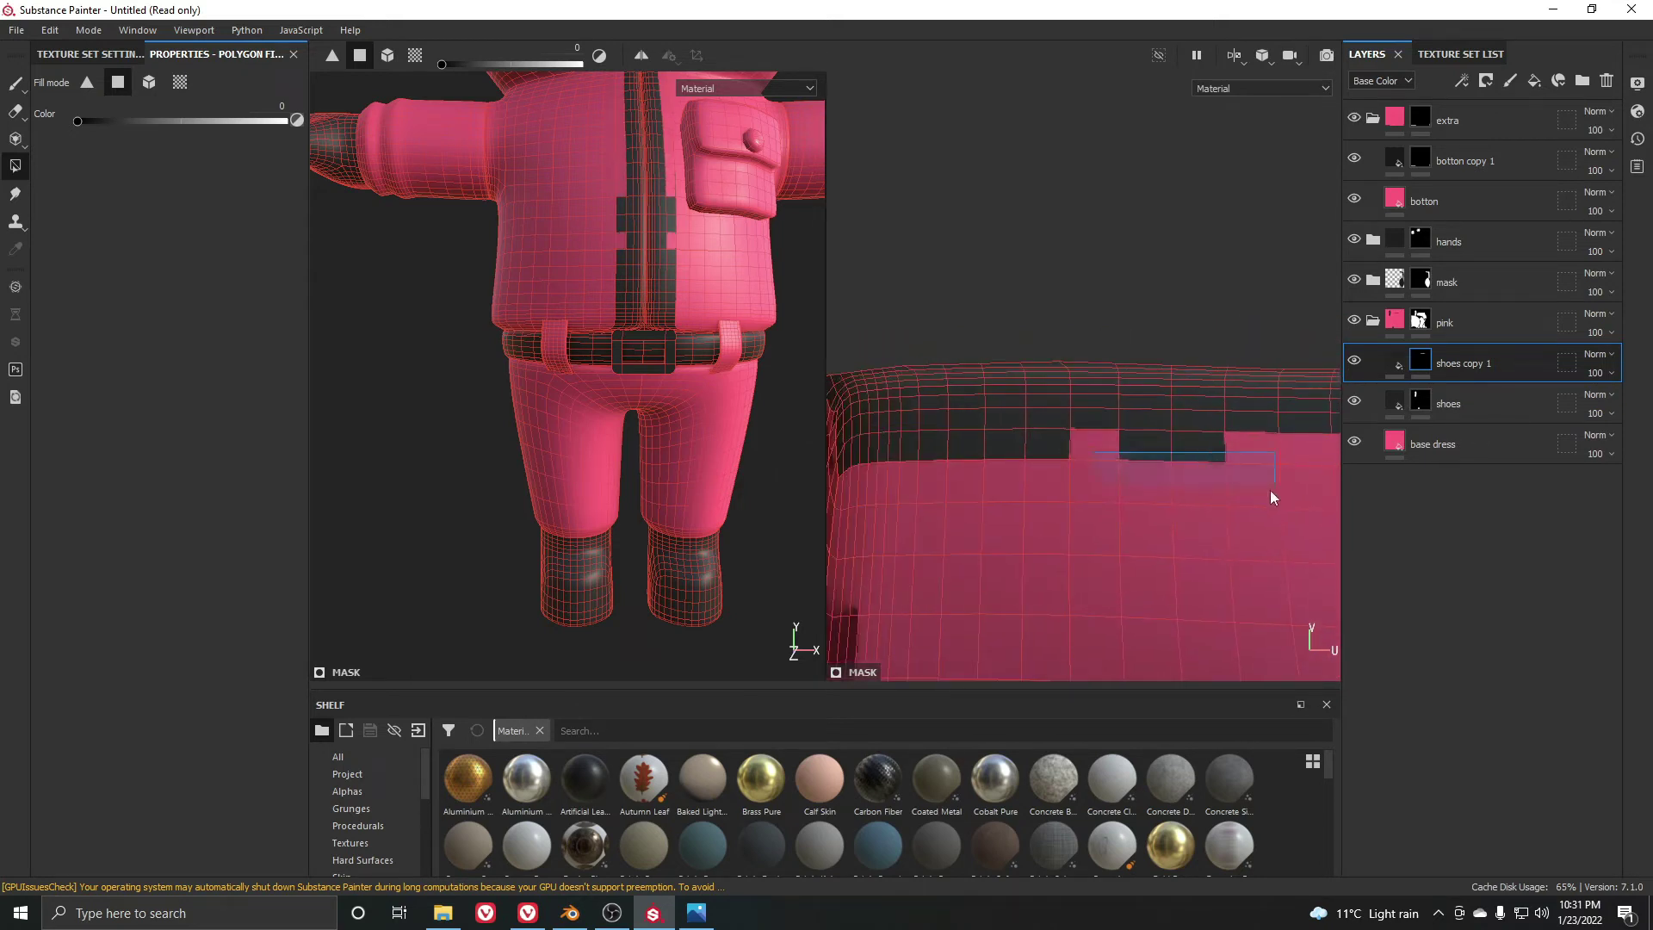
pyautogui.scroll(-1, 1188, 482)
pyautogui.scroll(-1, 975, 473)
pyautogui.scroll(1, 975, 472)
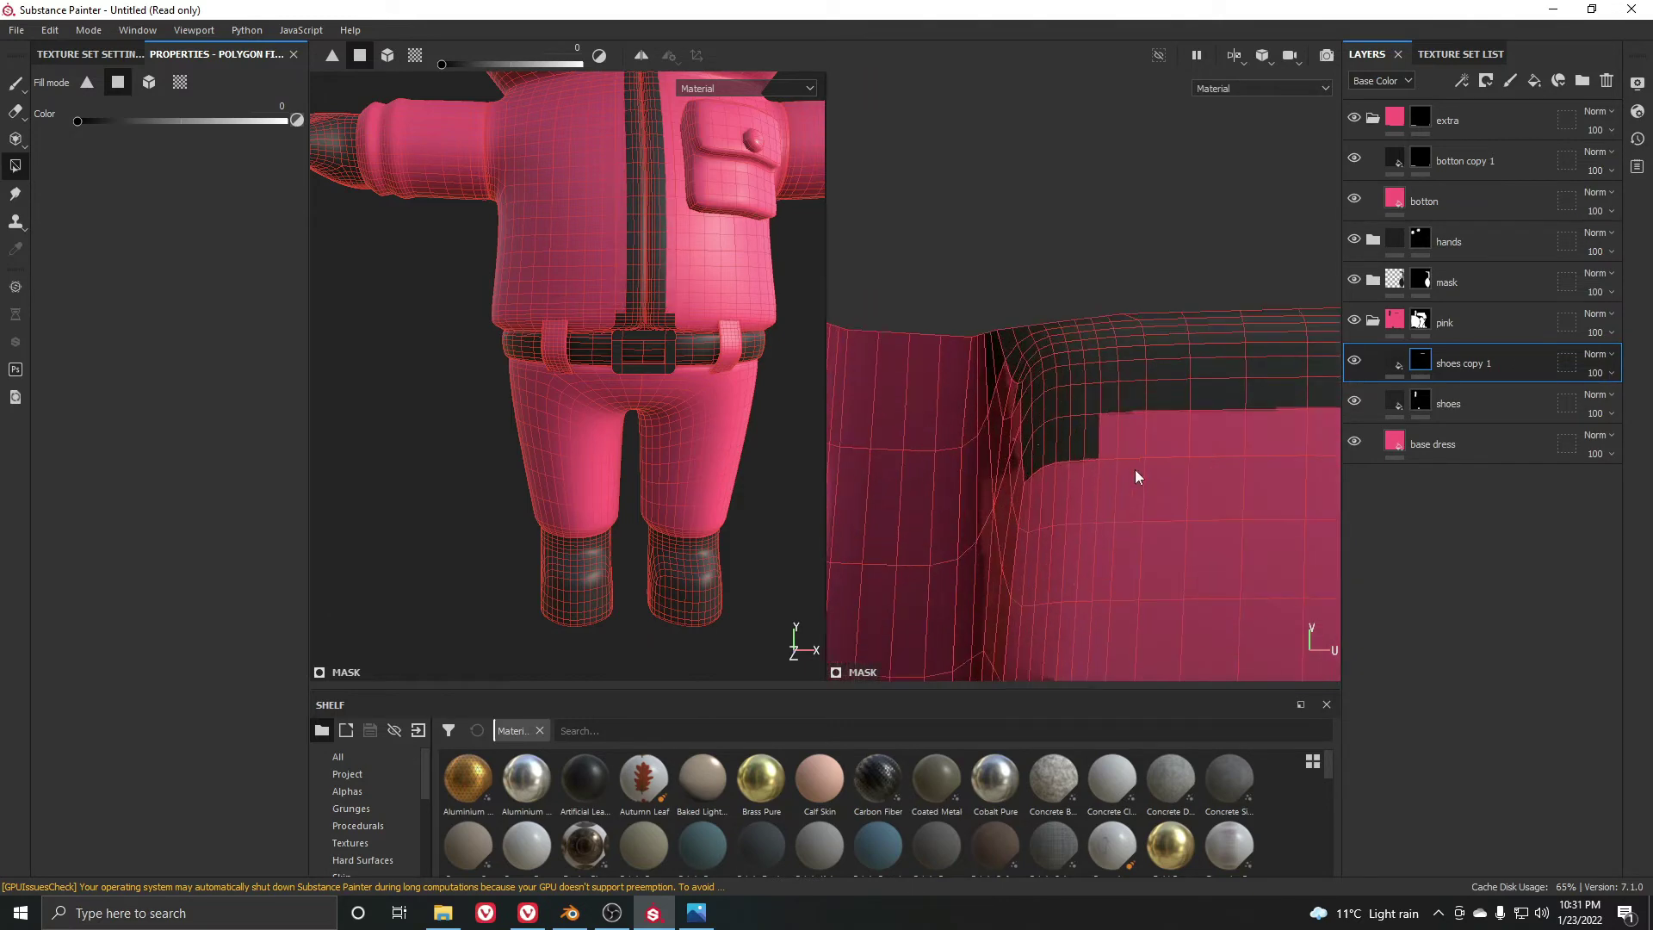
pyautogui.scroll(-3, 791, 416)
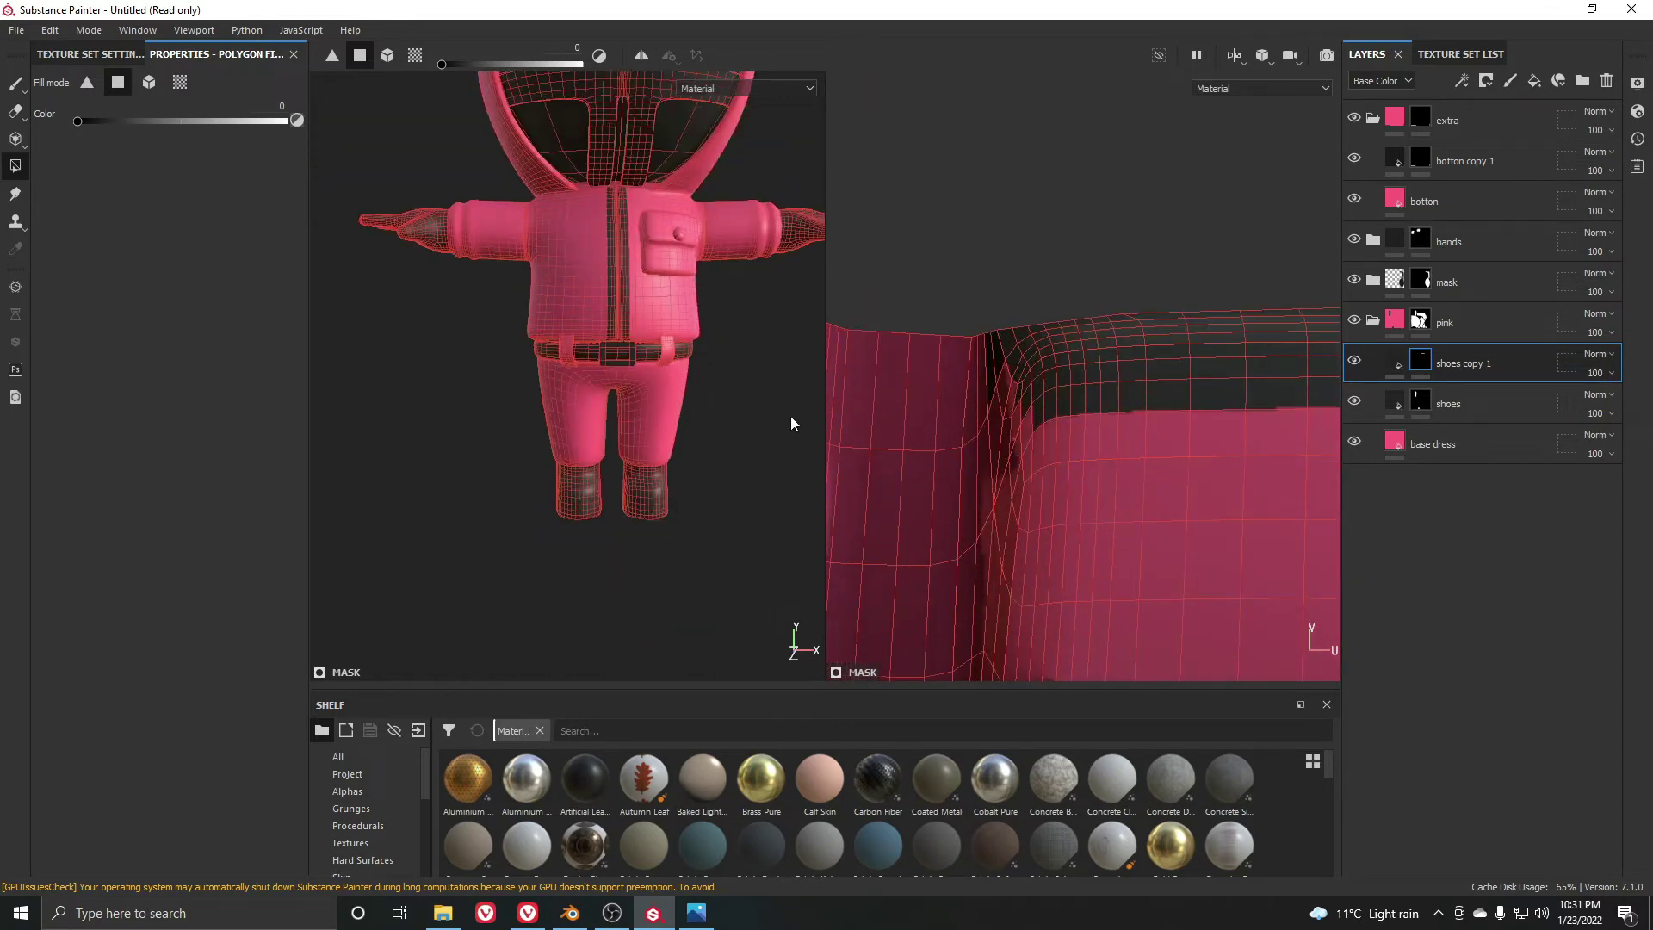
# Restore the fill color to 1 and examine the jacket's front strip edges close up, with and without the wireframe
pyautogui.scroll(1, 959, 379)
pyautogui.press('x')
pyautogui.scroll(-2, 623, 339)
pyautogui.keyDown('alt'); pyautogui.moveTo(623, 339); pyautogui.dragTo(613, 279); pyautogui.keyUp('alt')
pyautogui.scroll(5, 613, 279)
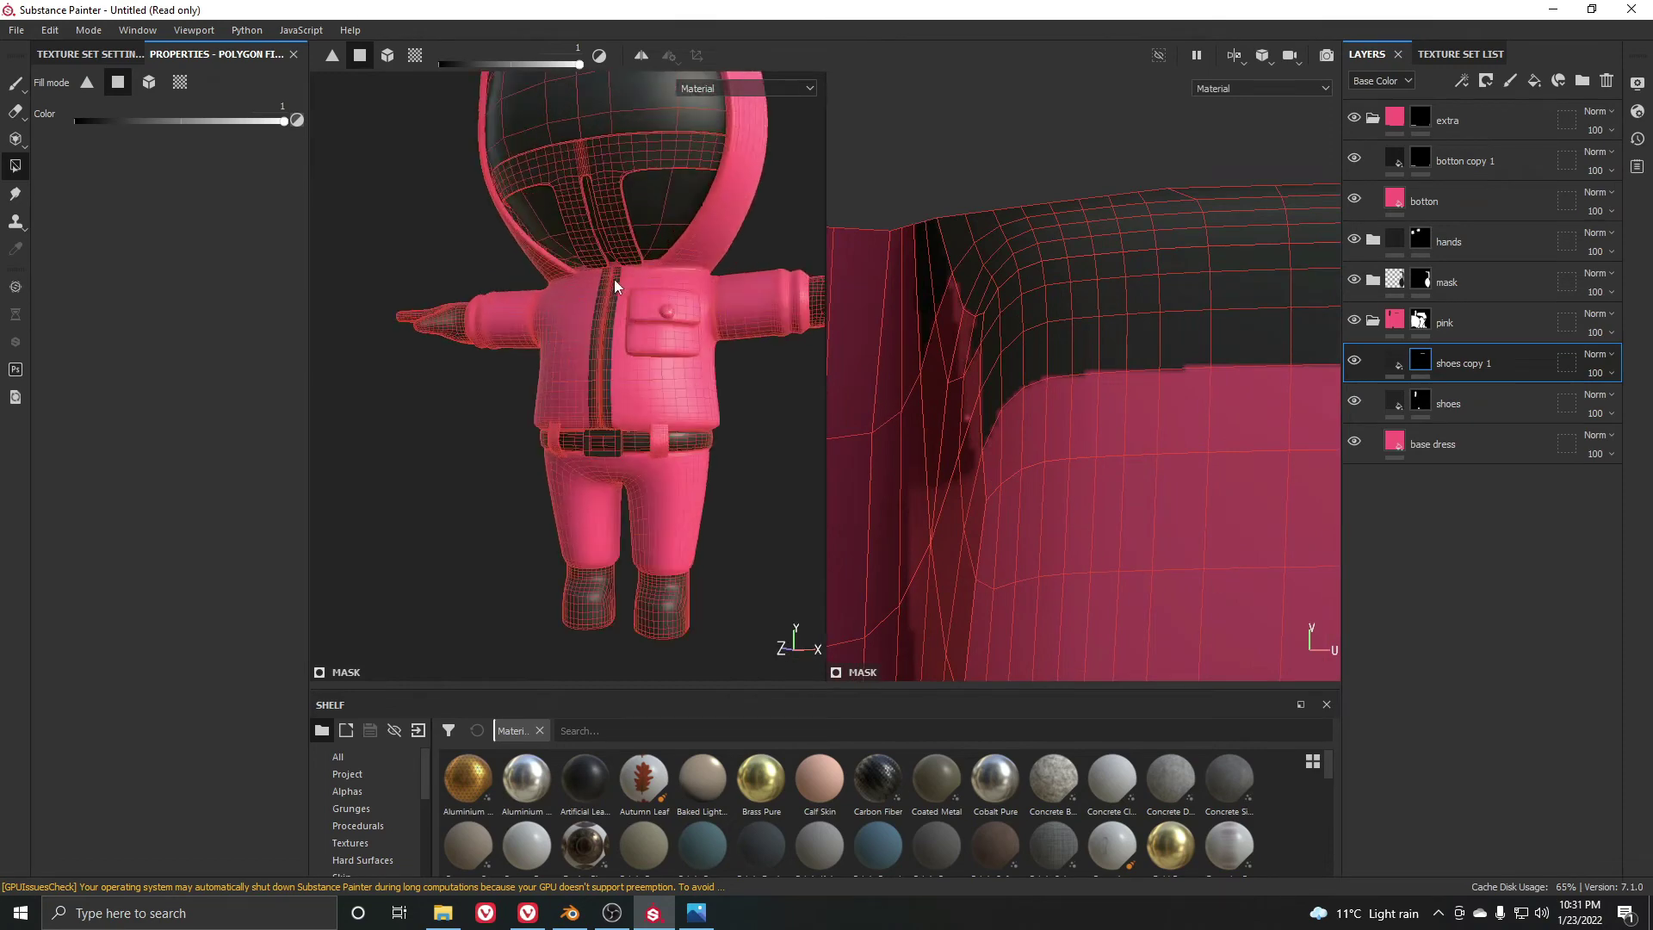
pyautogui.keyDown('alt'); pyautogui.moveTo(587, 374); pyautogui.dragTo(637, 364); pyautogui.keyUp('alt')
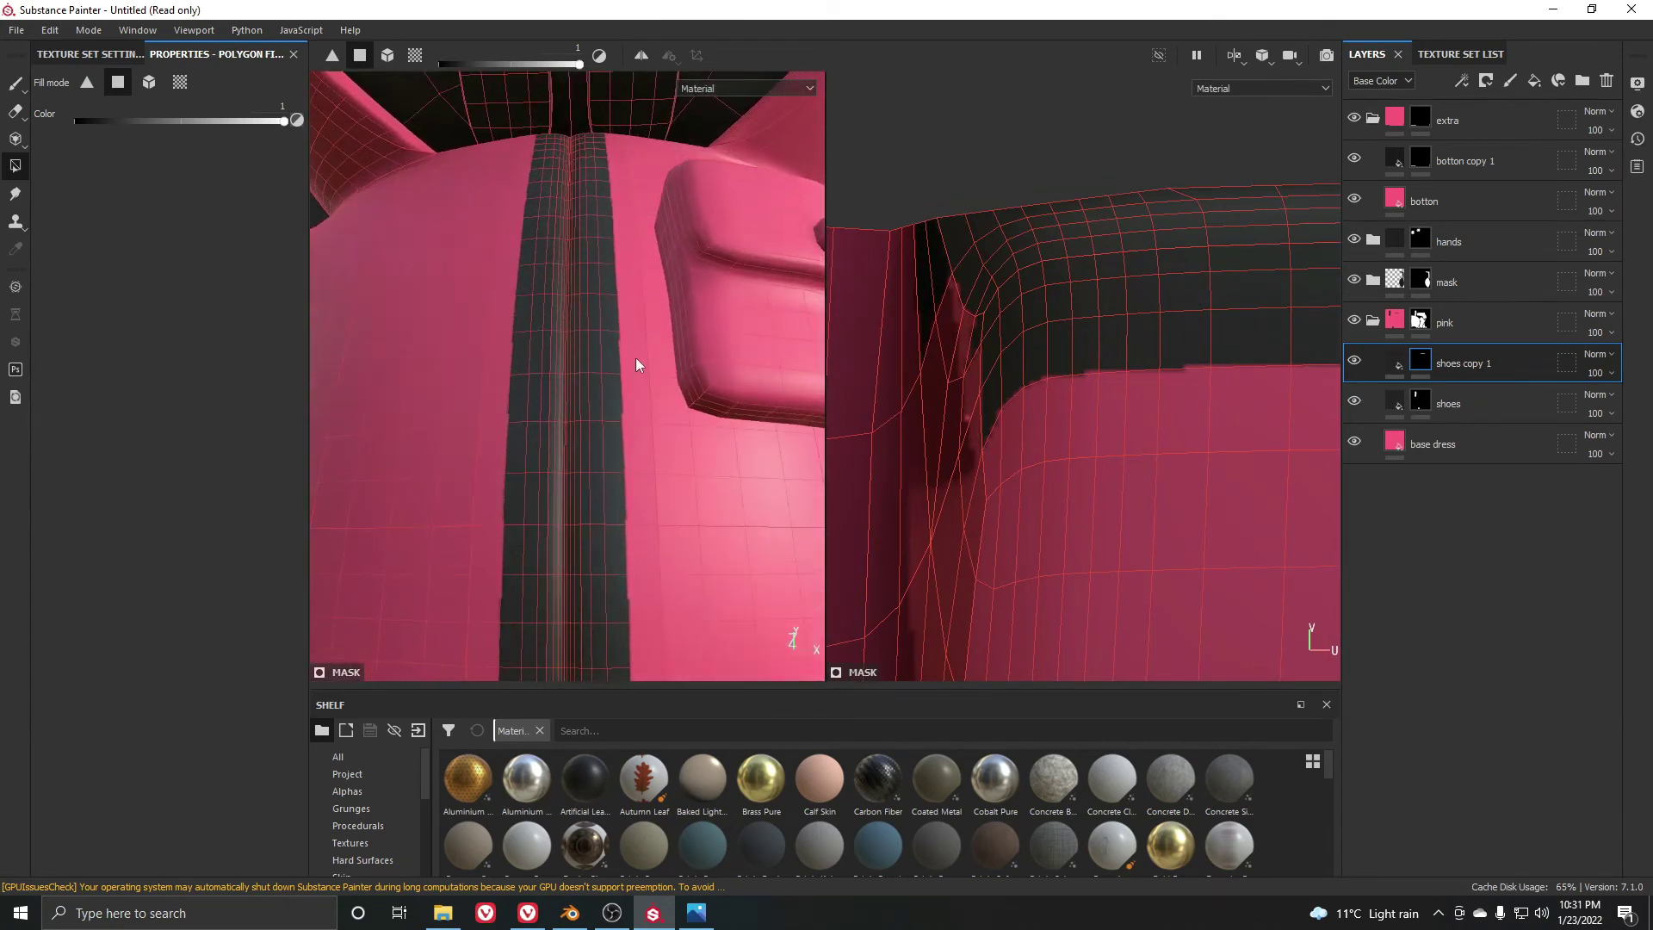
pyautogui.scroll(-5, 621, 366)
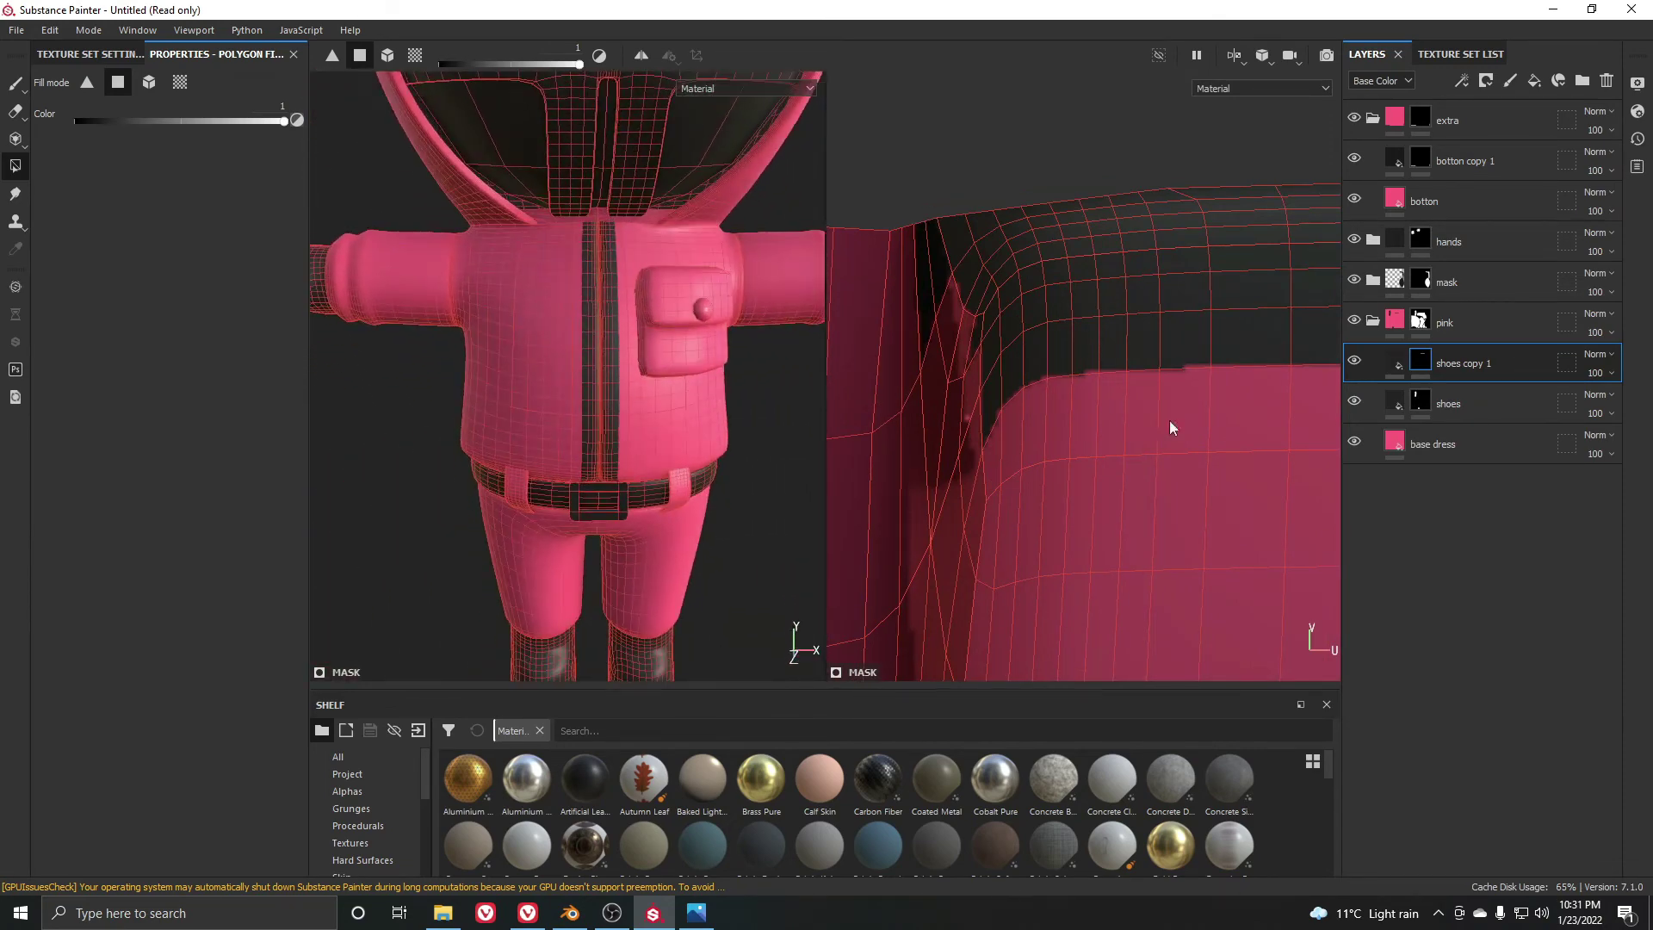
pyautogui.click(1395, 362)
pyautogui.scroll(3, 566, 379)
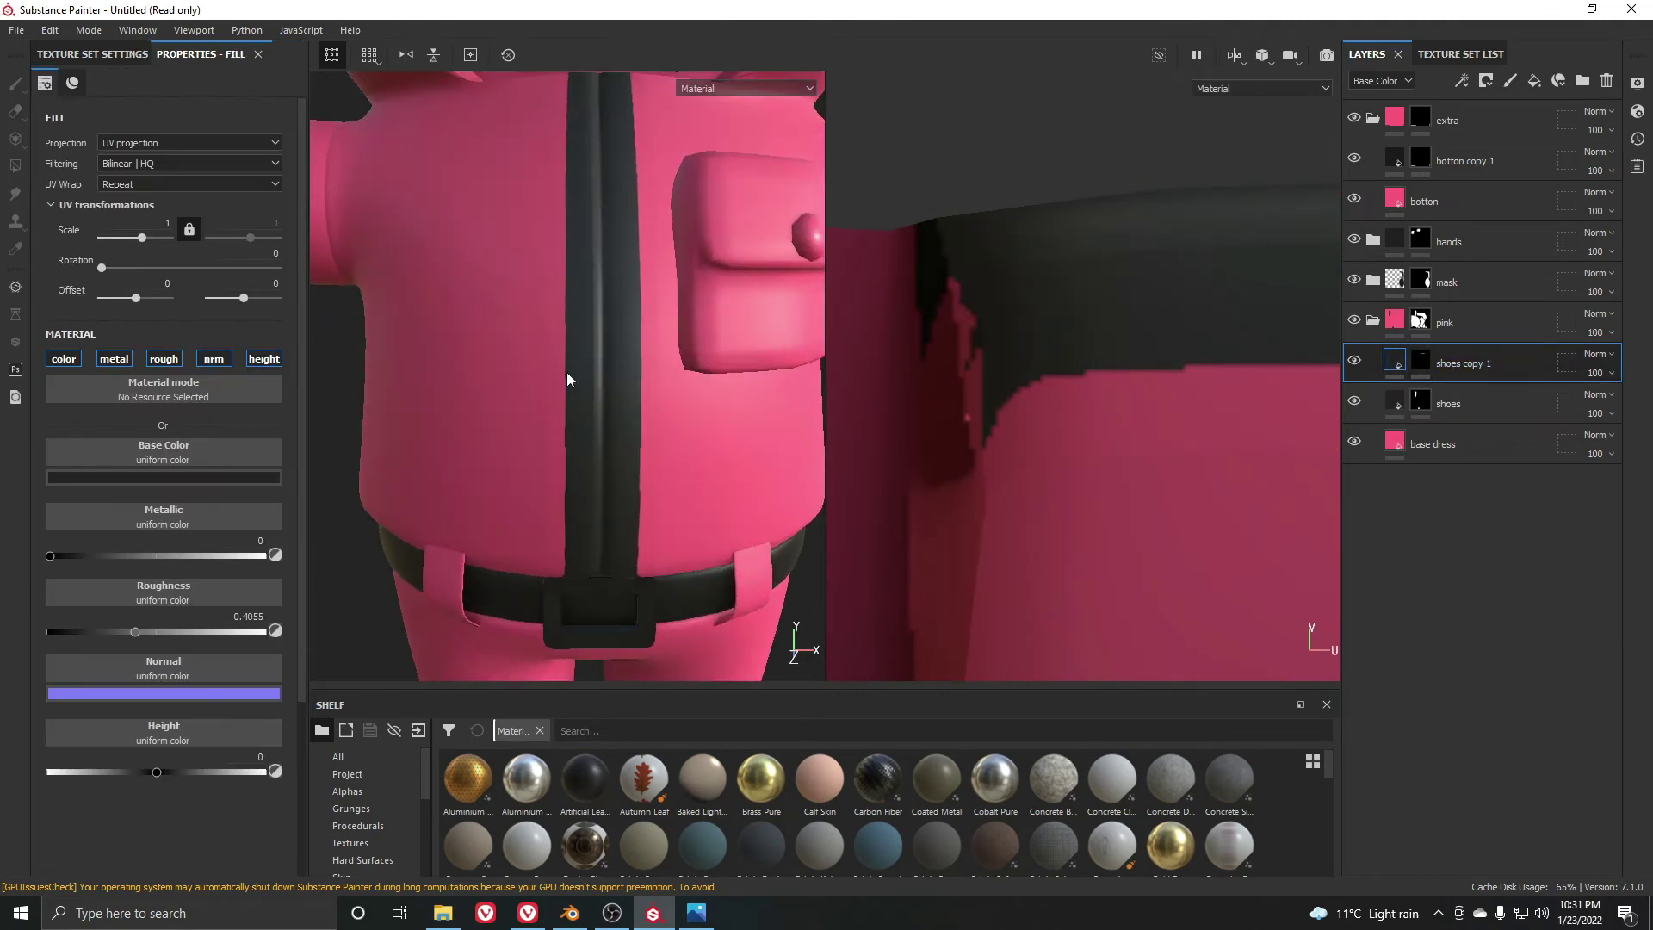
pyautogui.scroll(3, 613, 448)
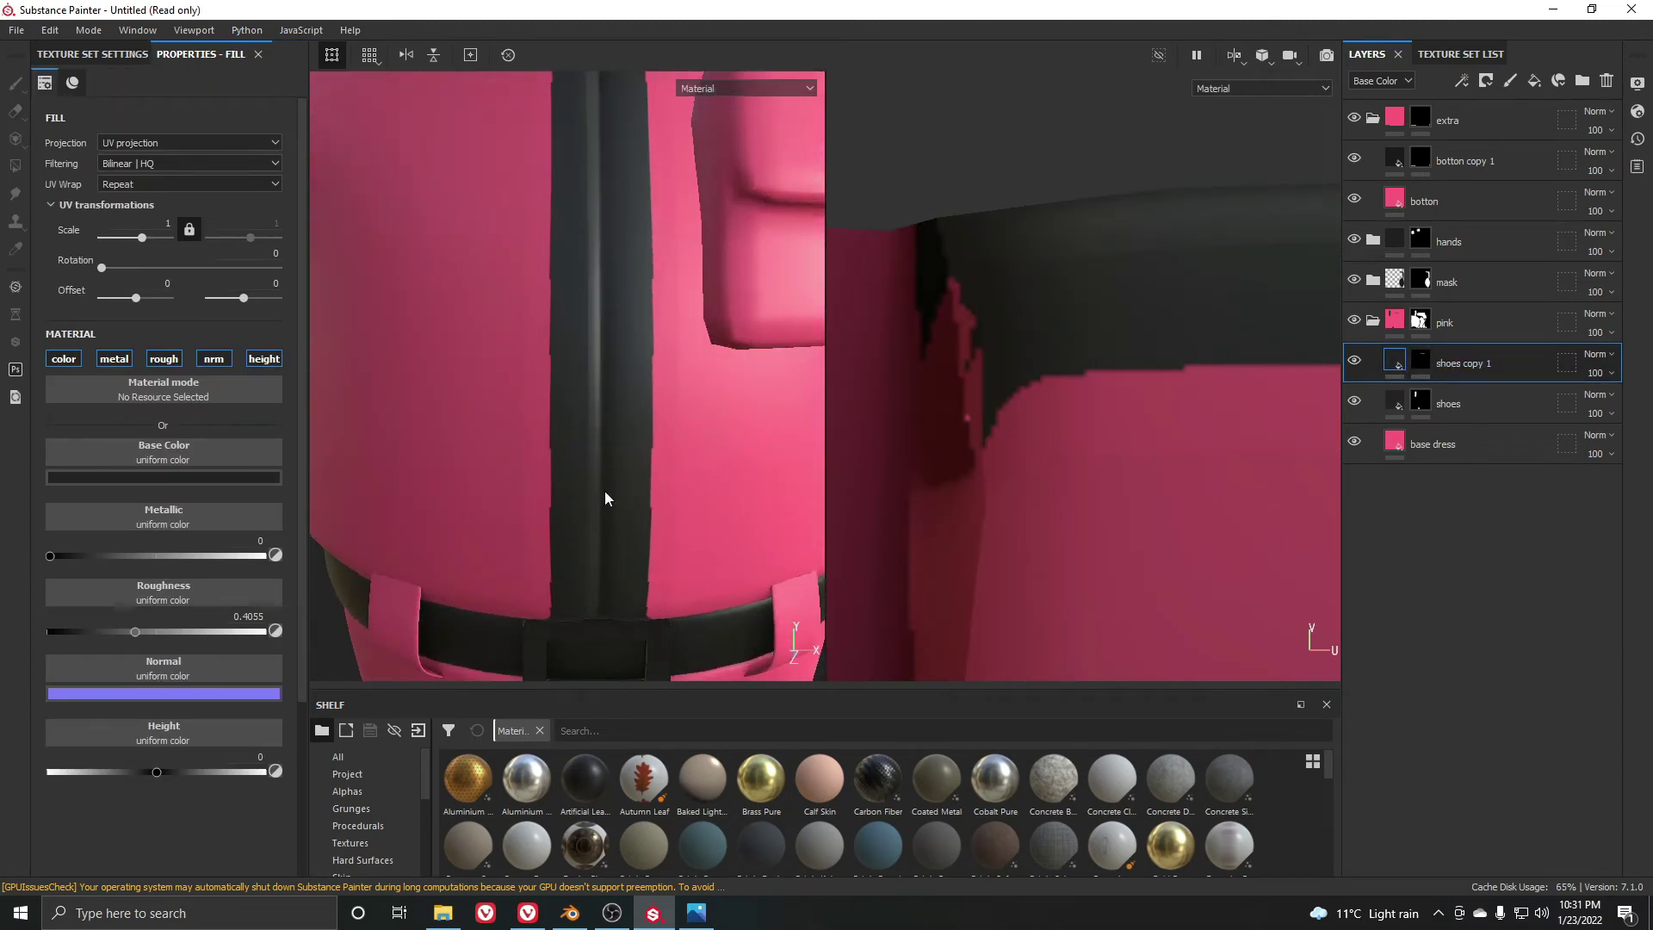
pyautogui.click(1412, 363)
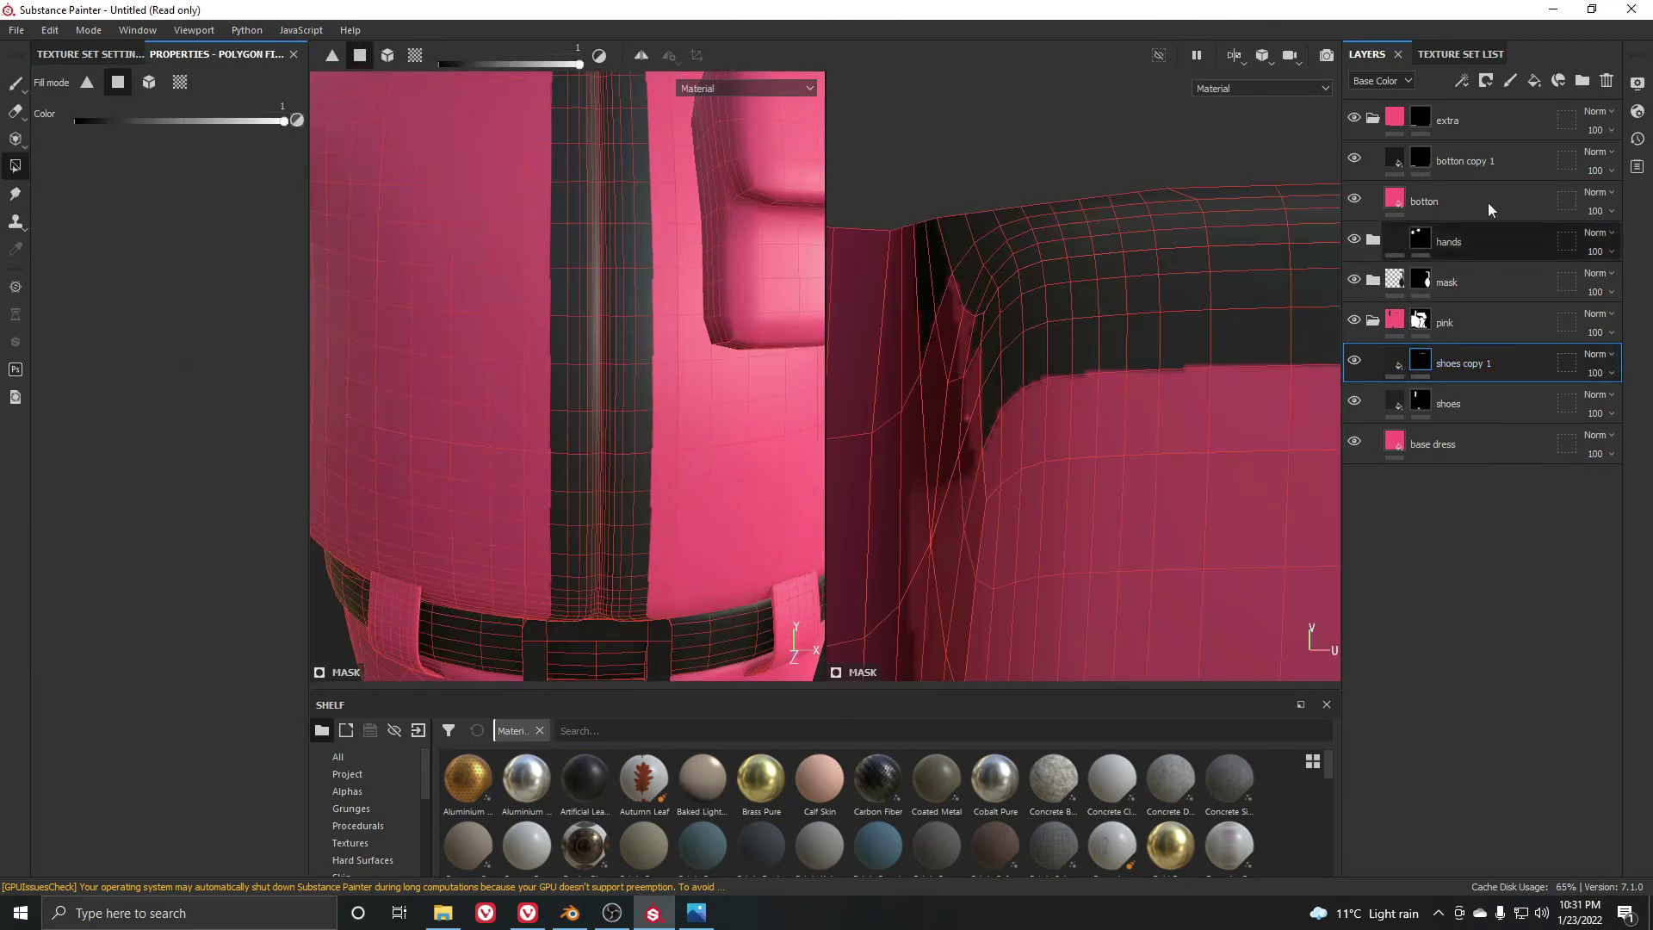
# Rename the shoes copy 1 layer to zip and place it in a new folder inside the pink group
pyautogui.click(1583, 81)
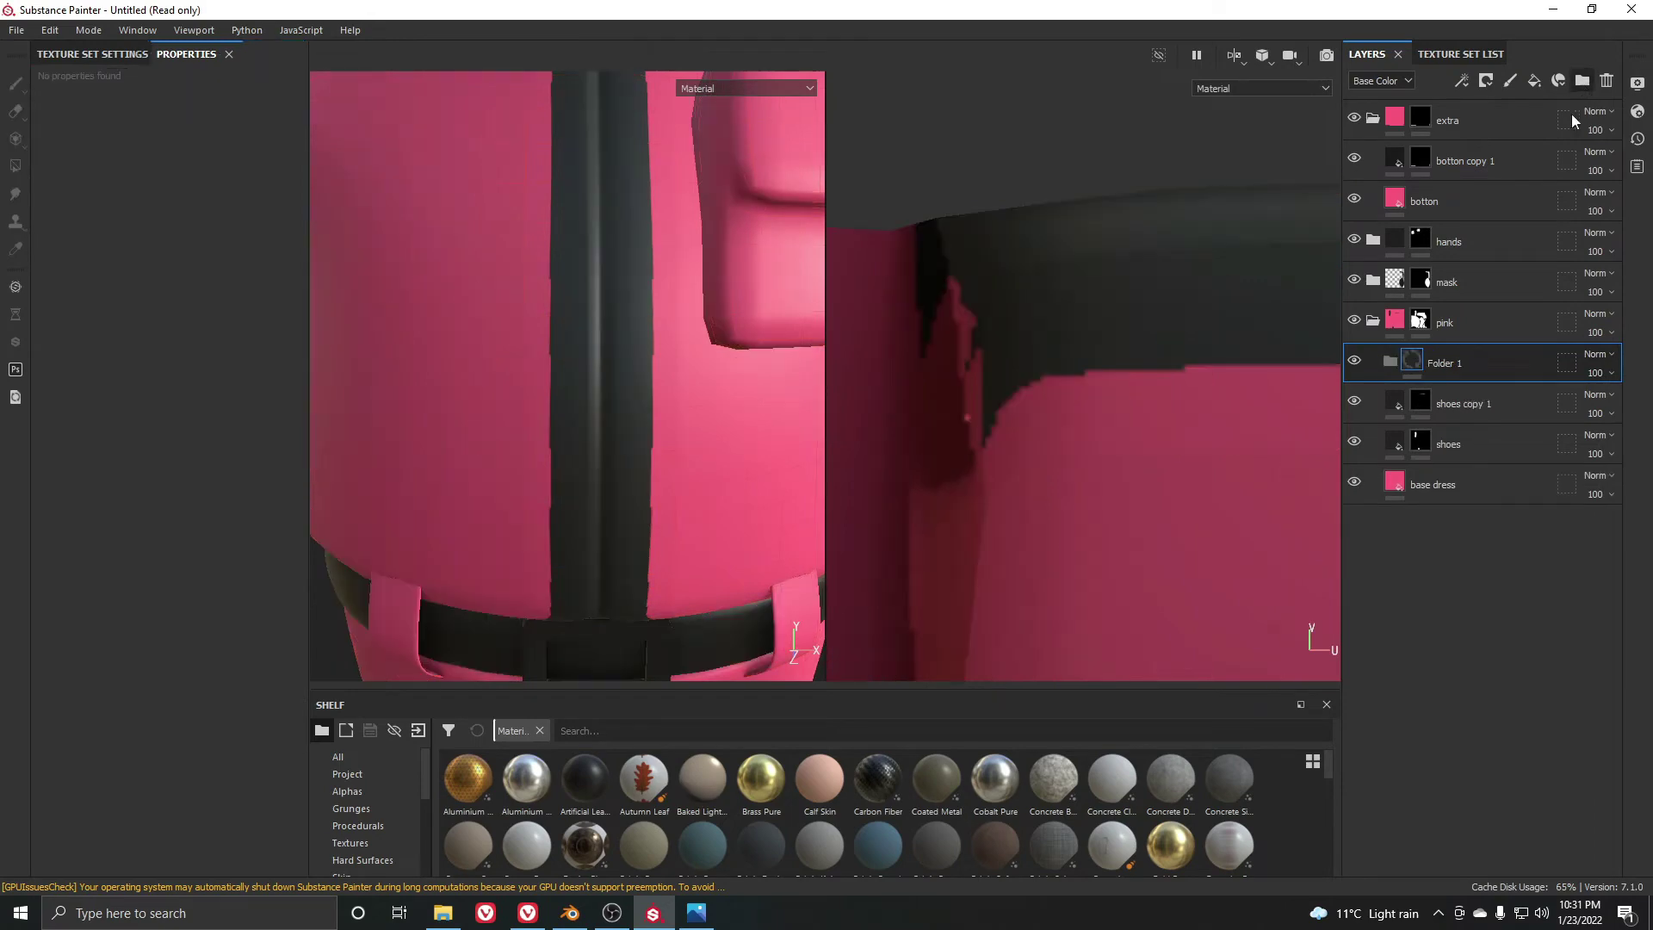
pyautogui.doubleClick(1461, 404)
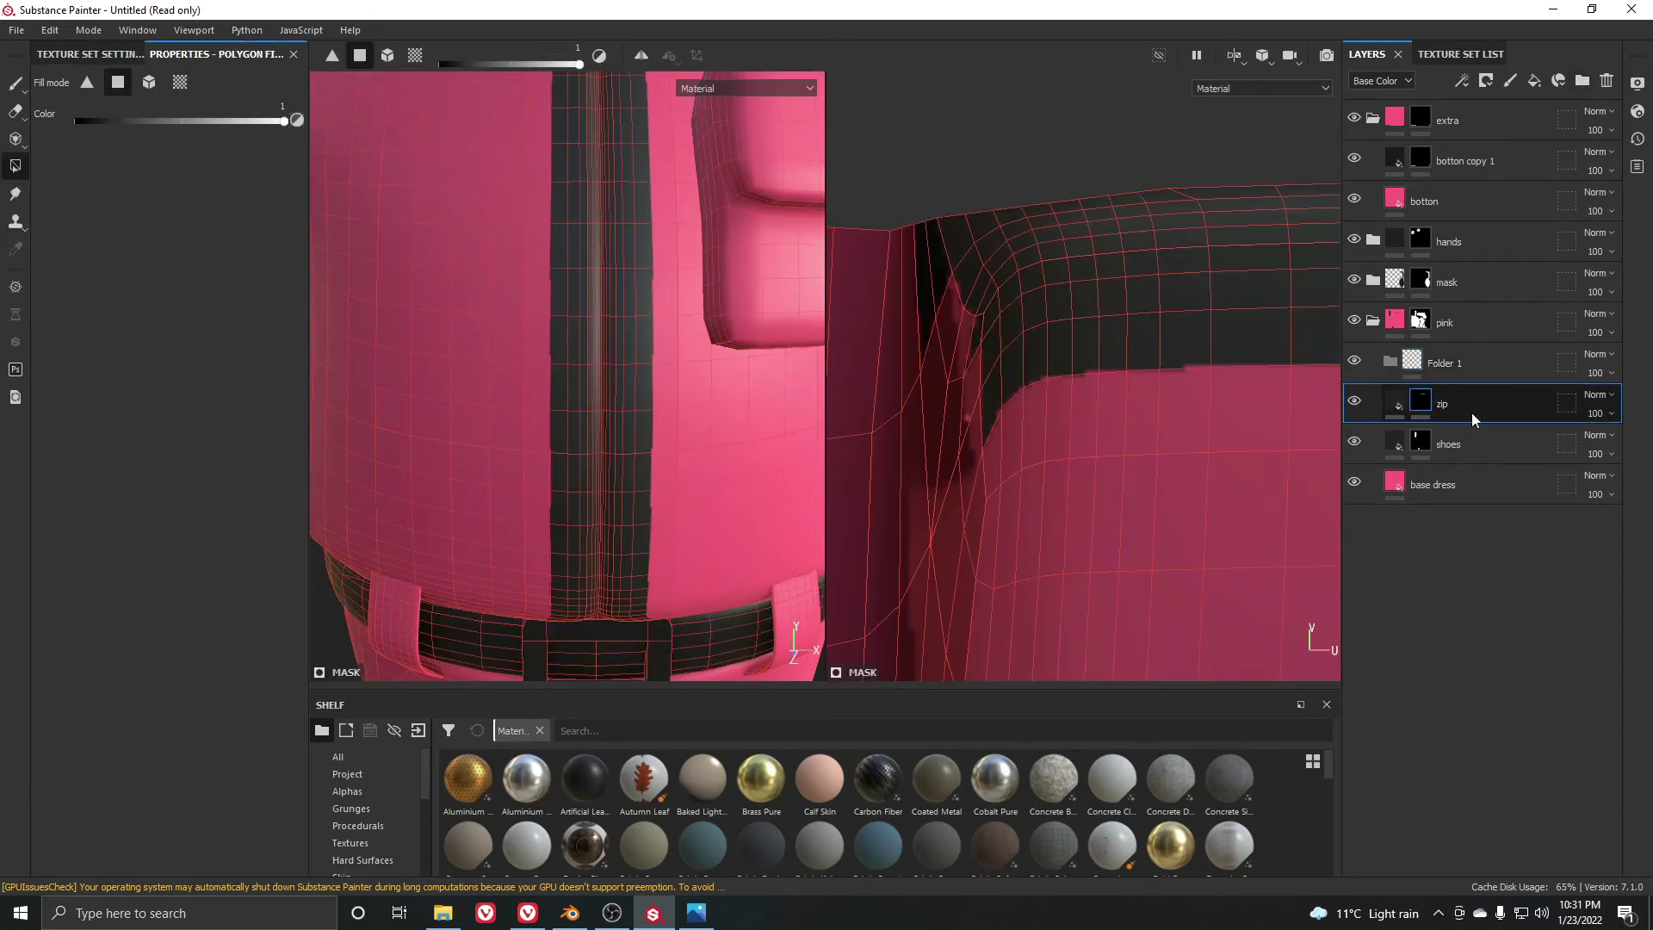
pyautogui.moveTo(1465, 420); pyautogui.dragTo(1462, 362)
# Copy the zip layer together with its mask
pyautogui.rightClick(1445, 405)
pyautogui.click(1413, 402)
pyautogui.rightClick(1440, 397)
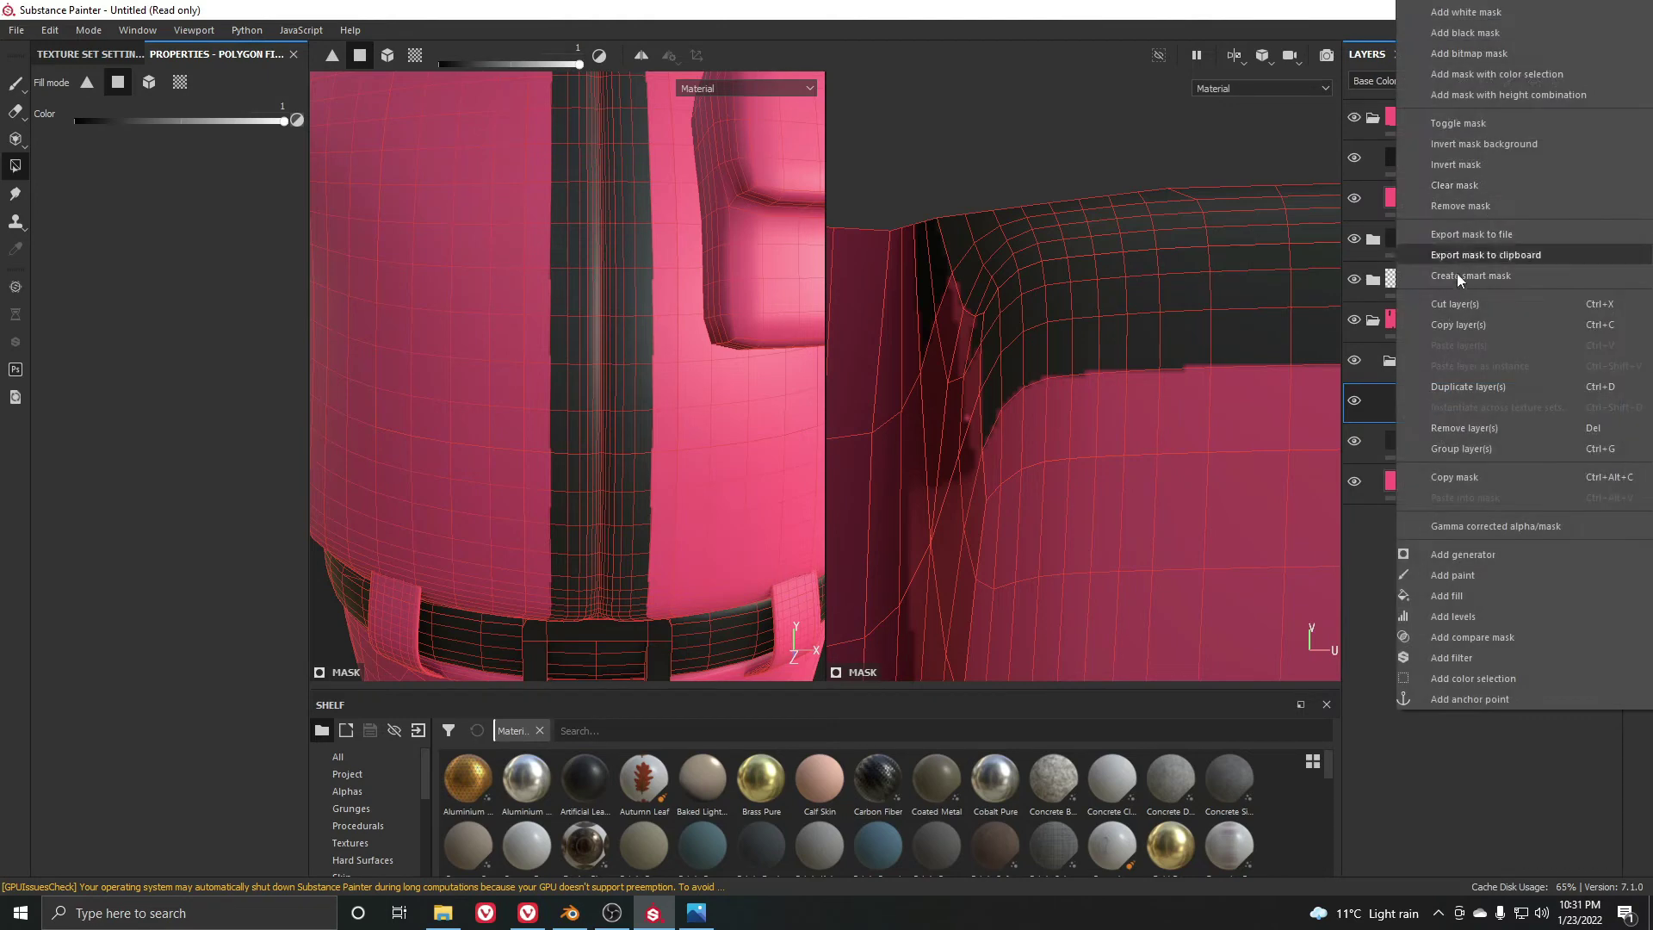
pyautogui.click(1477, 325)
# Add a black mask to the new folder and paste the copied zip layer above it
pyautogui.click(1428, 365)
pyautogui.rightClick(1432, 363)
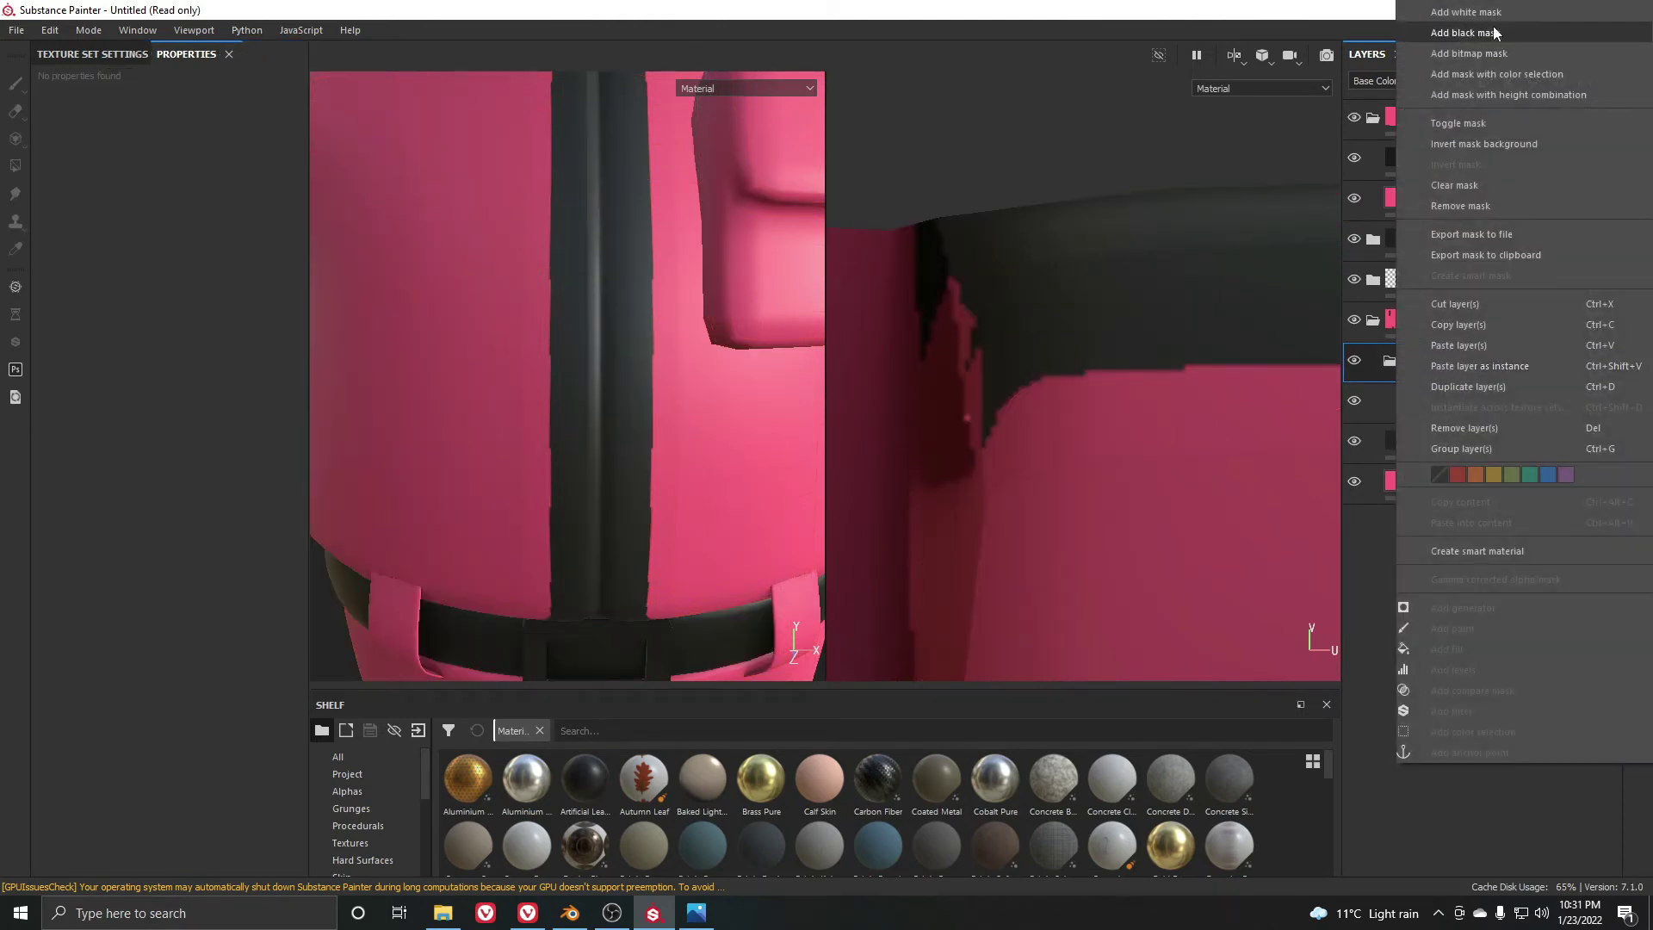
pyautogui.click(1494, 37)
pyautogui.rightClick(1437, 362)
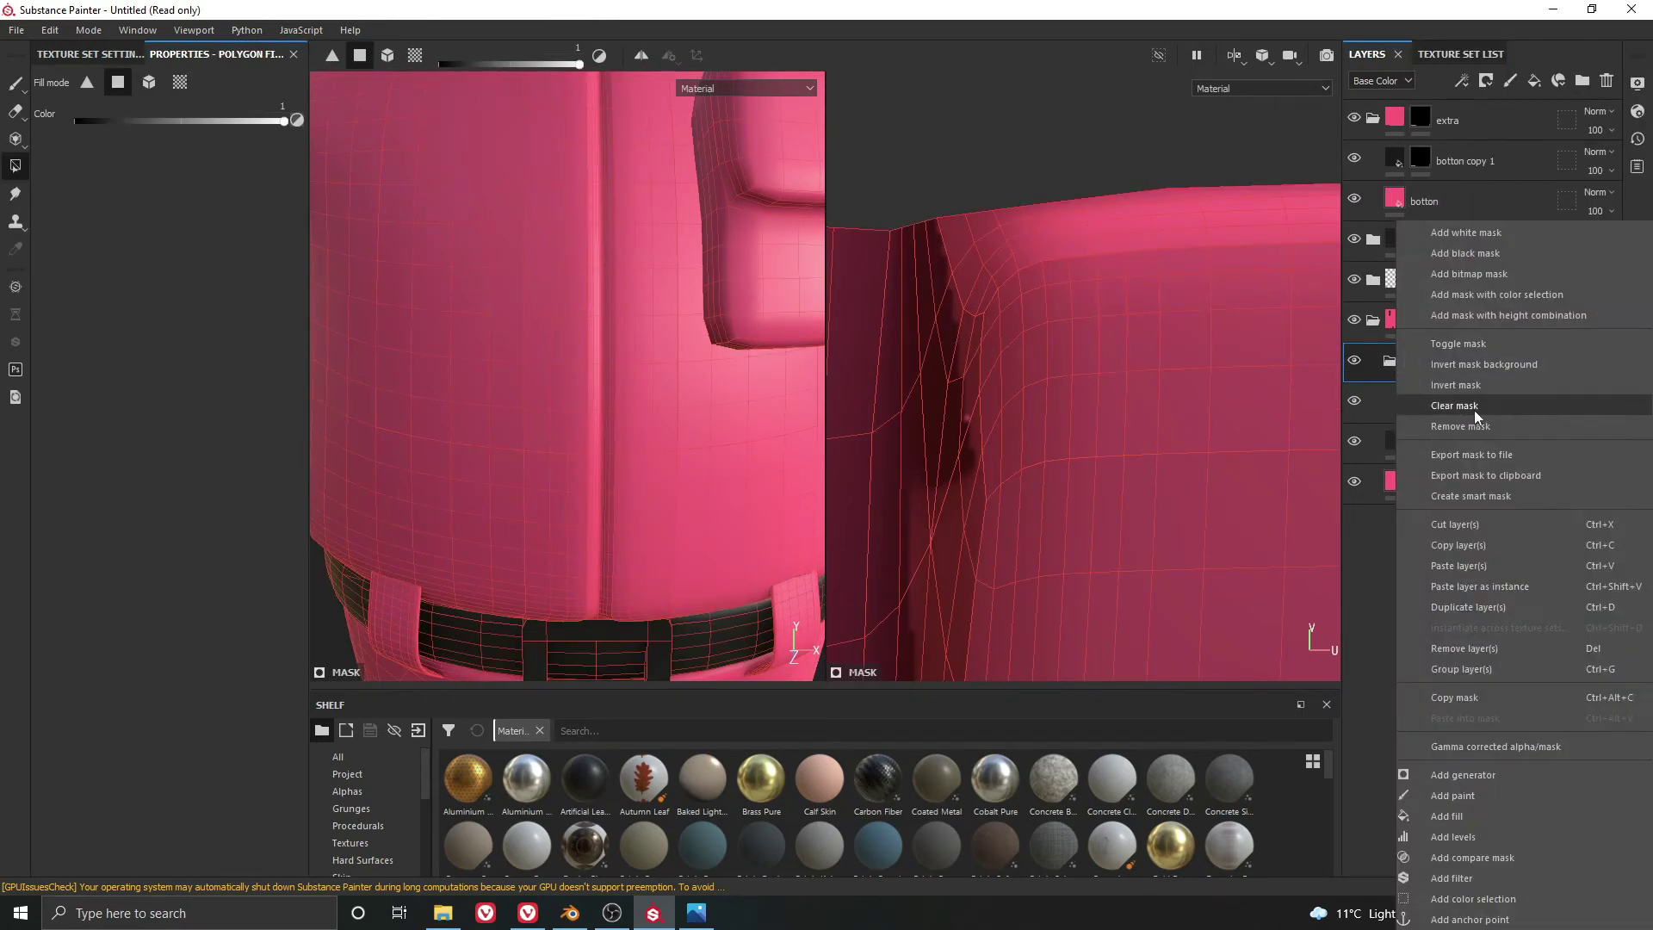
pyautogui.click(1471, 565)
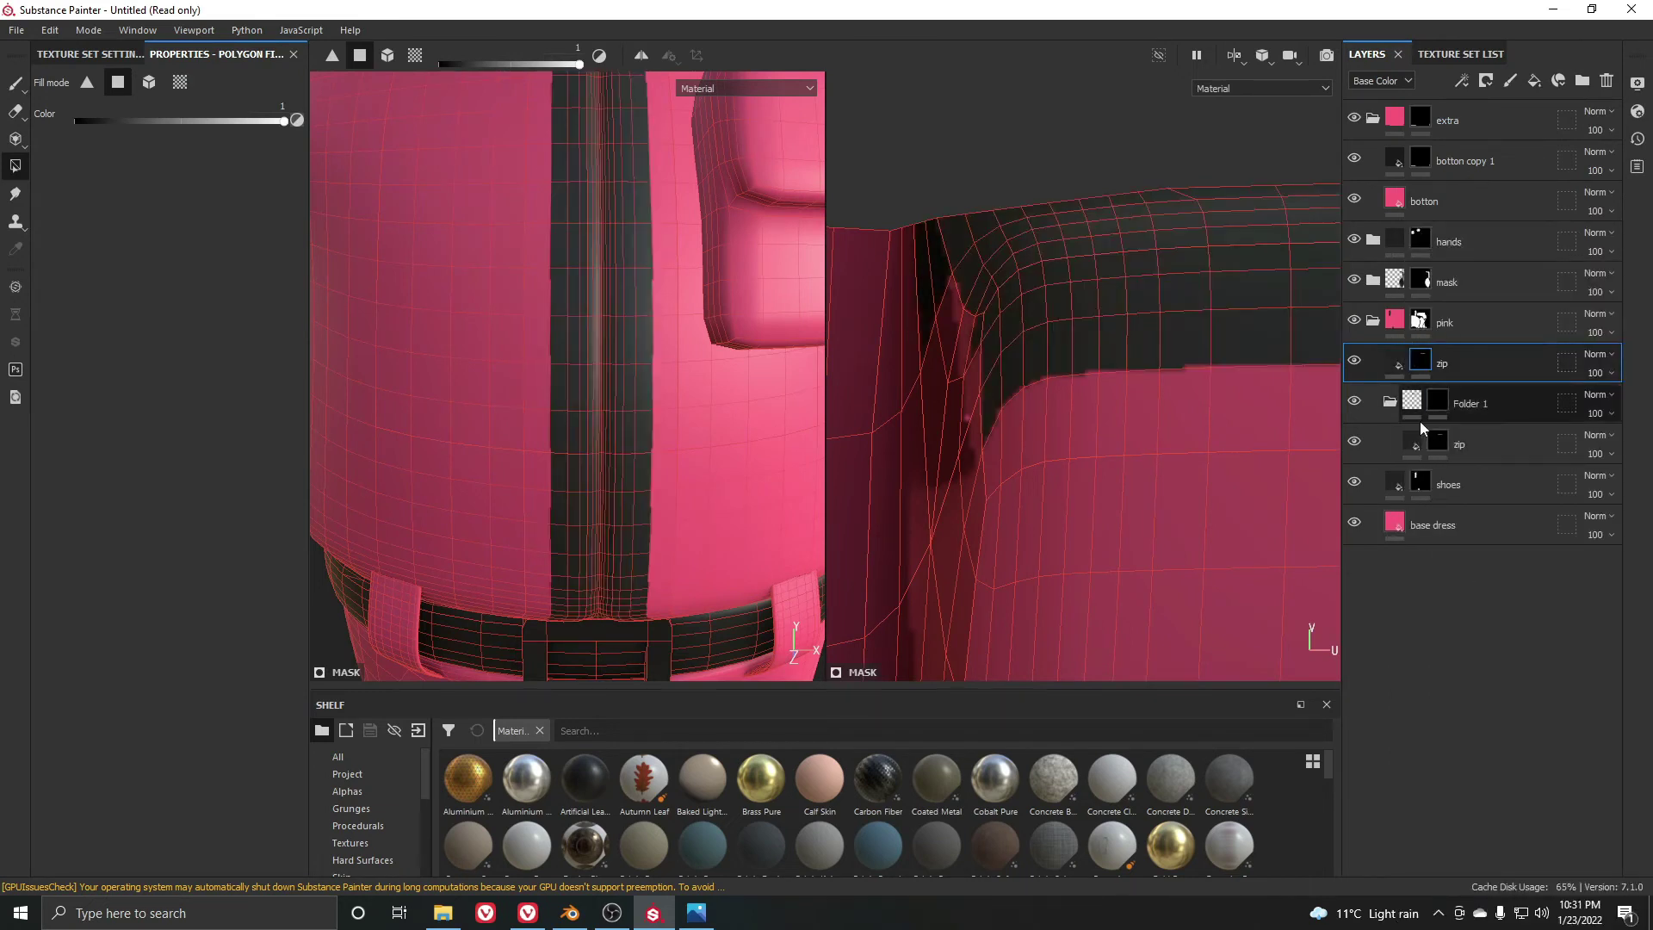
# Rename the folder holding the zip layer to zip
pyautogui.doubleClick(1476, 403)
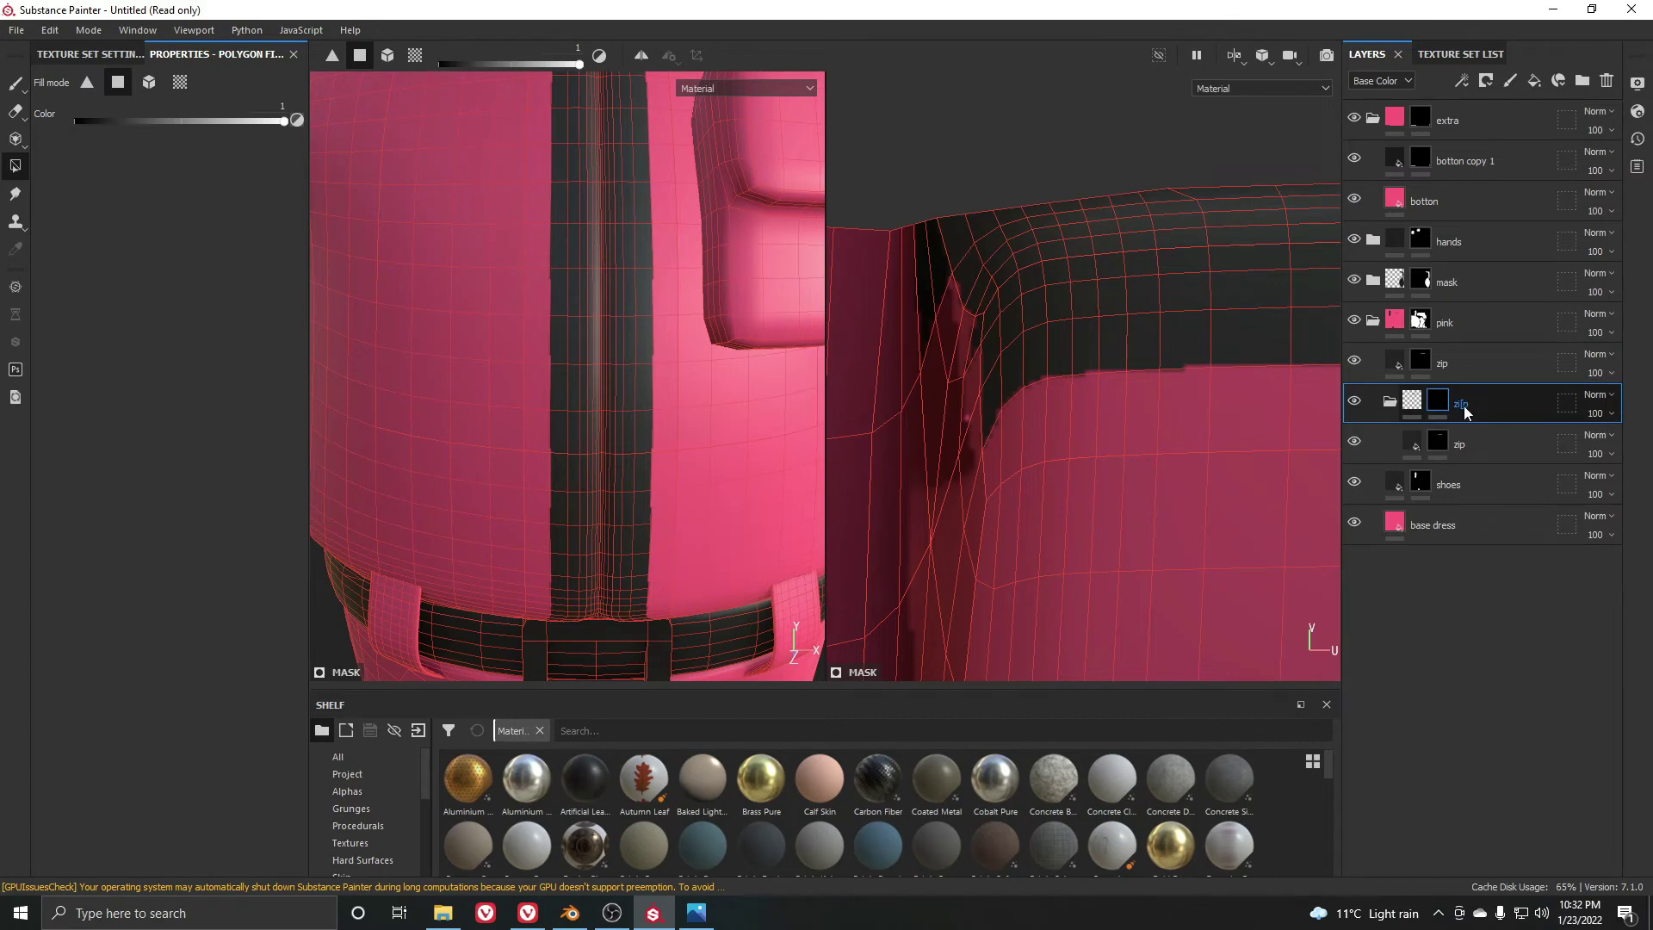
pyautogui.rightClick(1464, 405)
pyautogui.click(1387, 623)
pyautogui.press('BackSpace')
pyautogui.press('BackSpace')
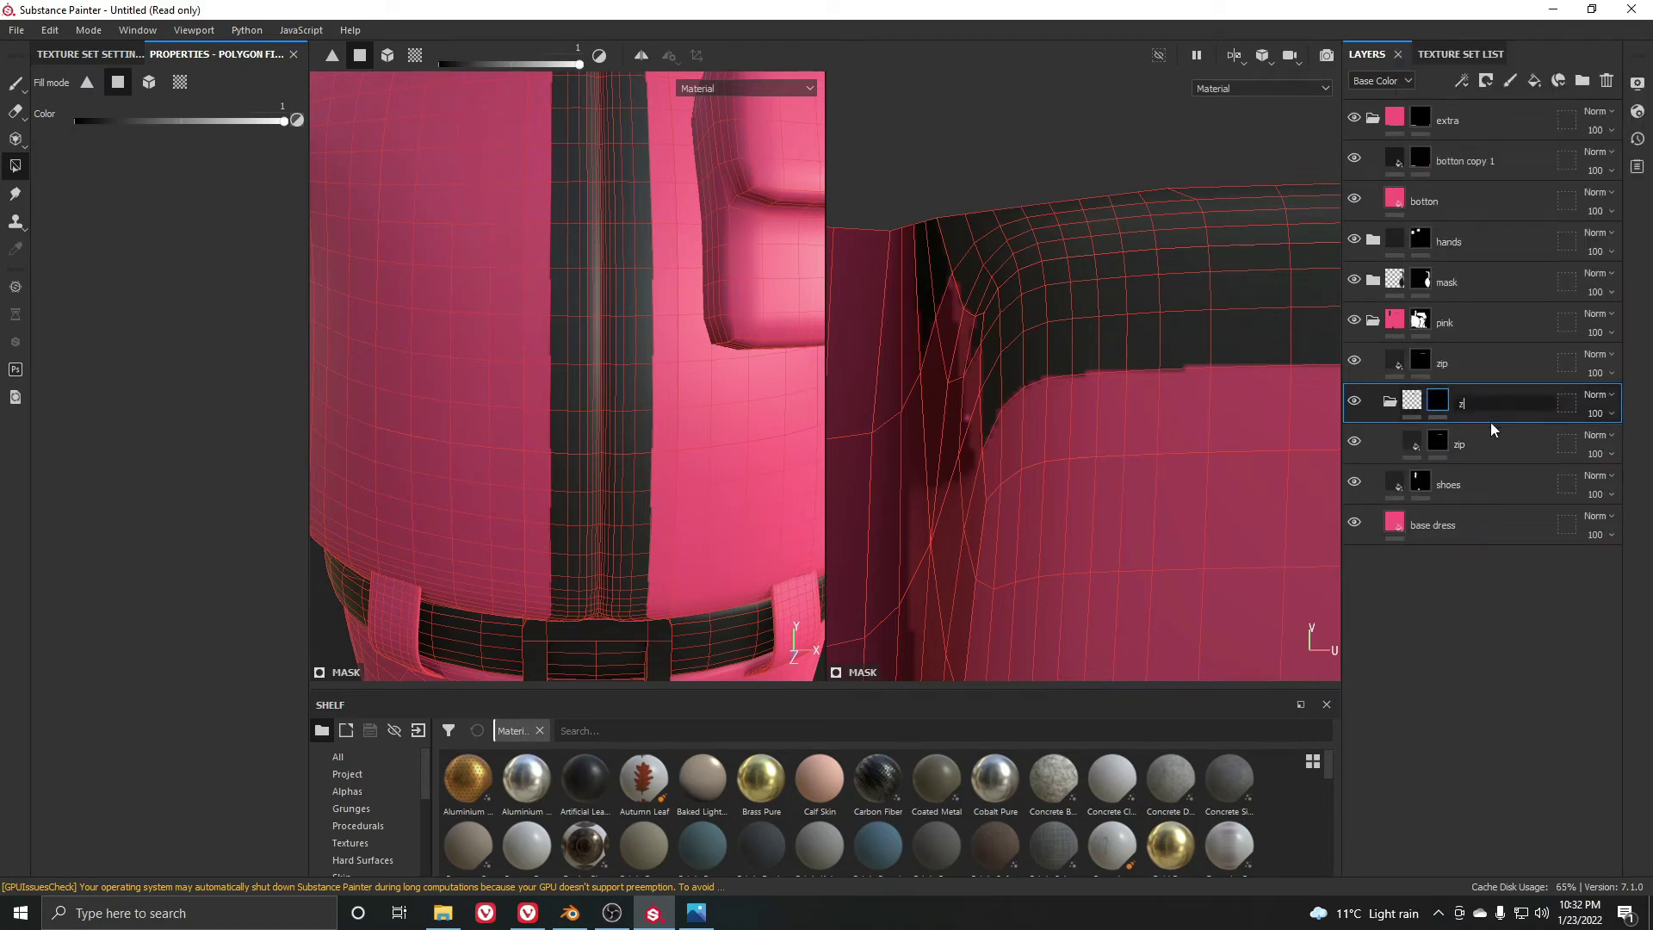
pyautogui.write('ip')
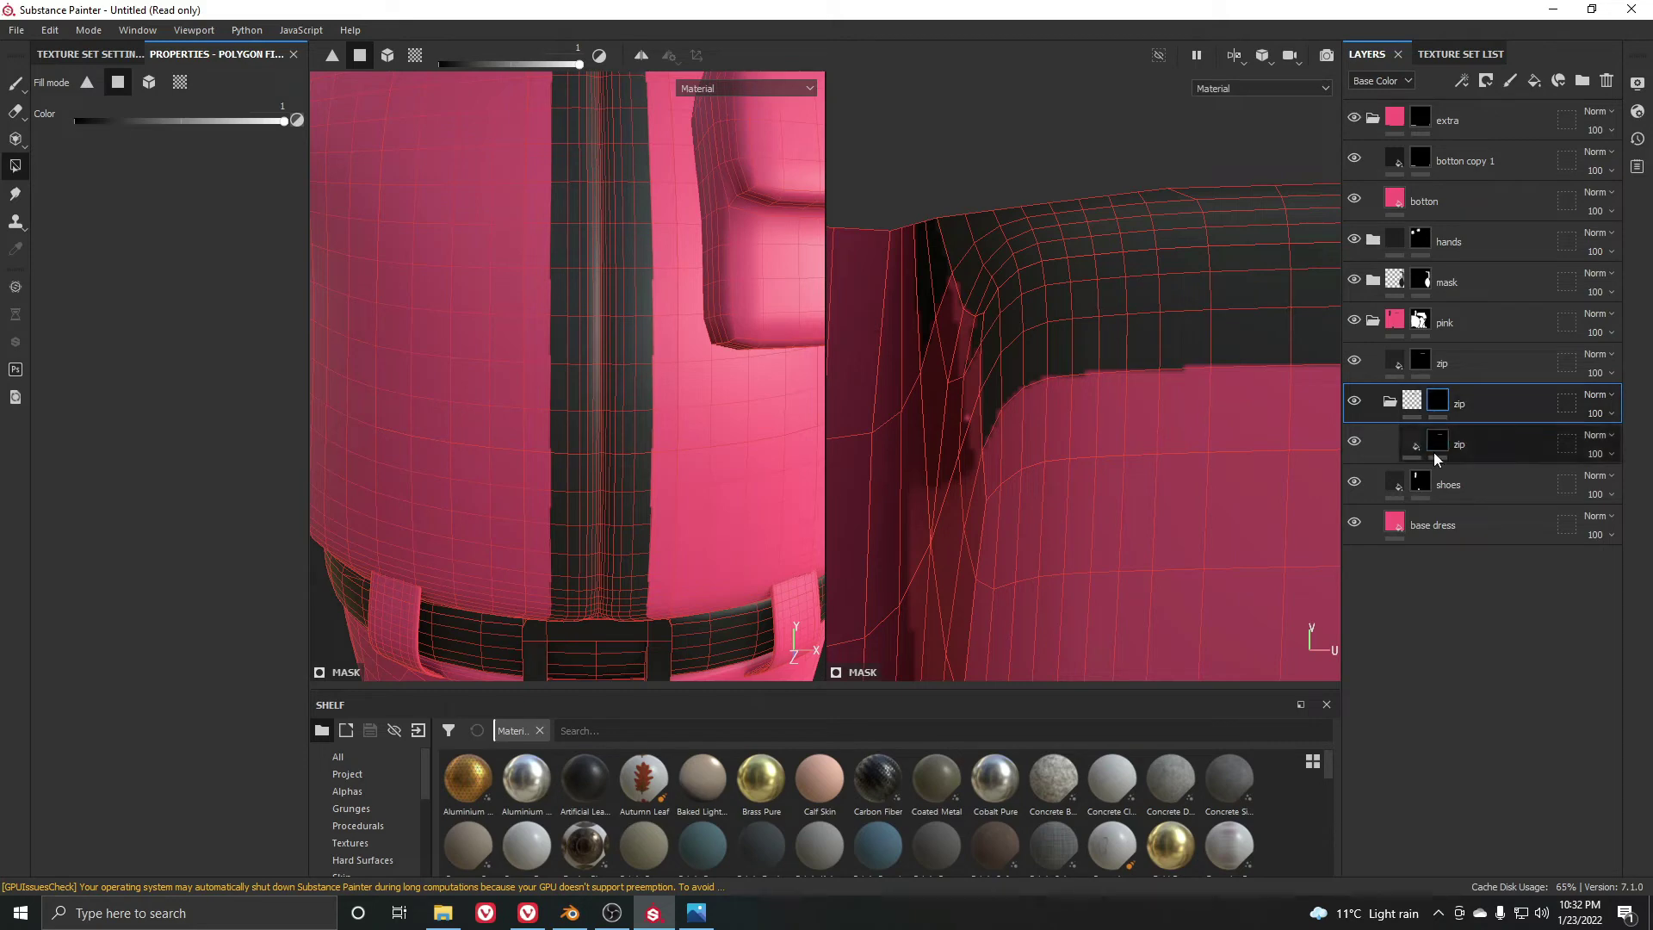
# Remove the mask from the zip layer inside the zip folder
pyautogui.click(1435, 445)
pyautogui.rightClick(1435, 443)
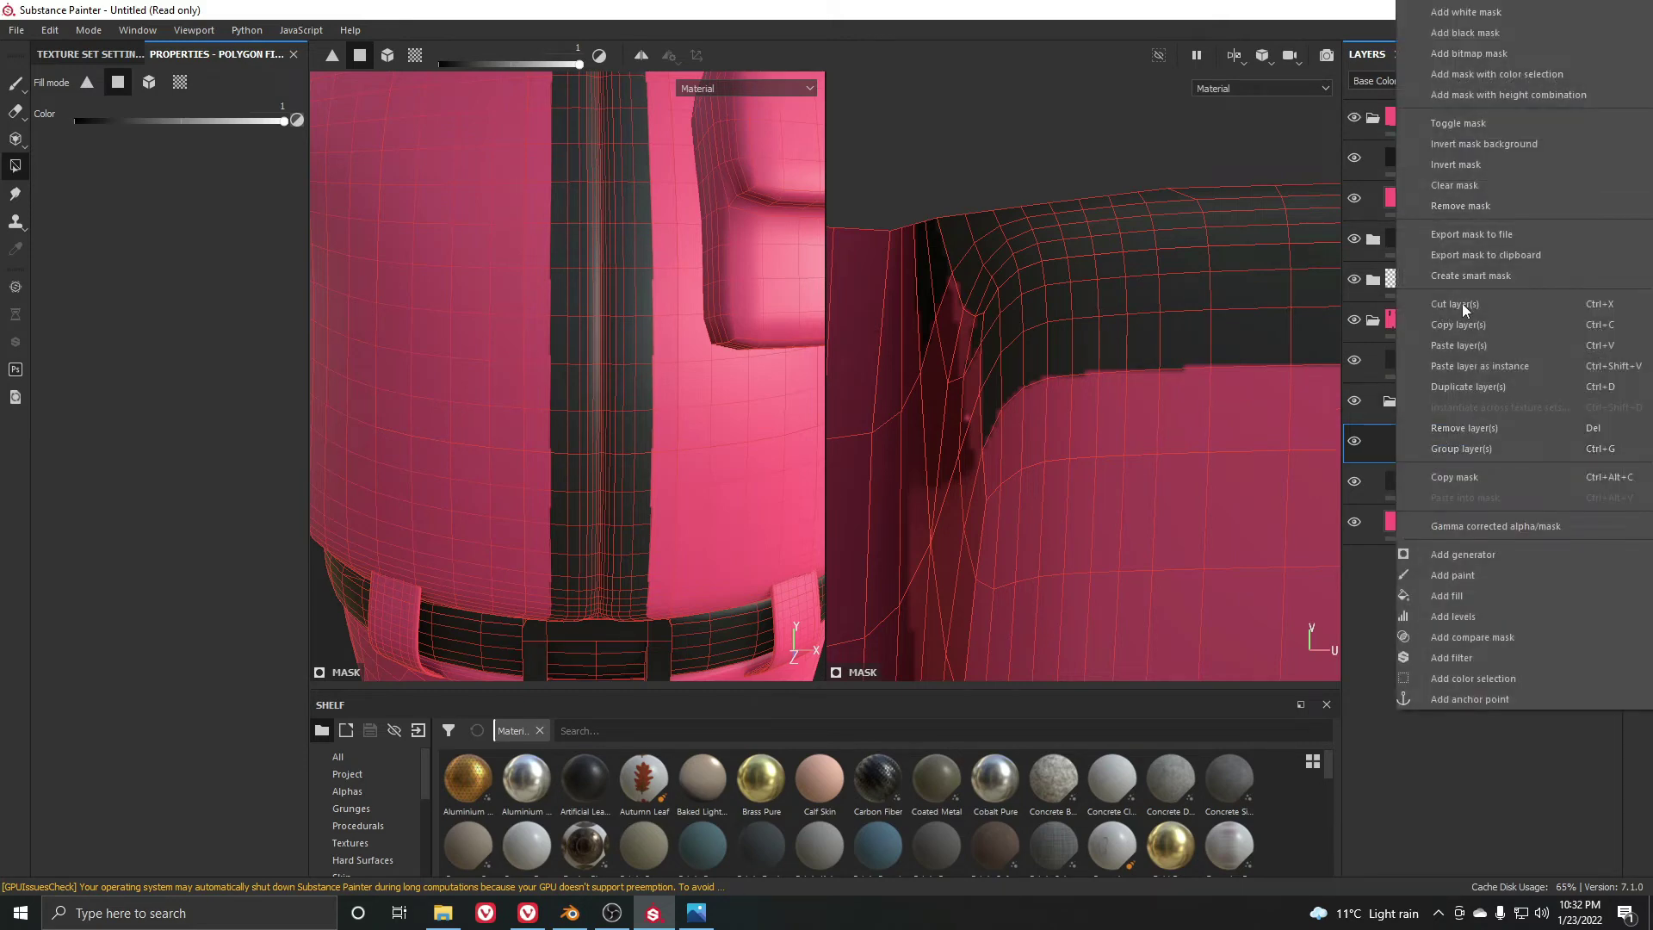
pyautogui.click(1475, 207)
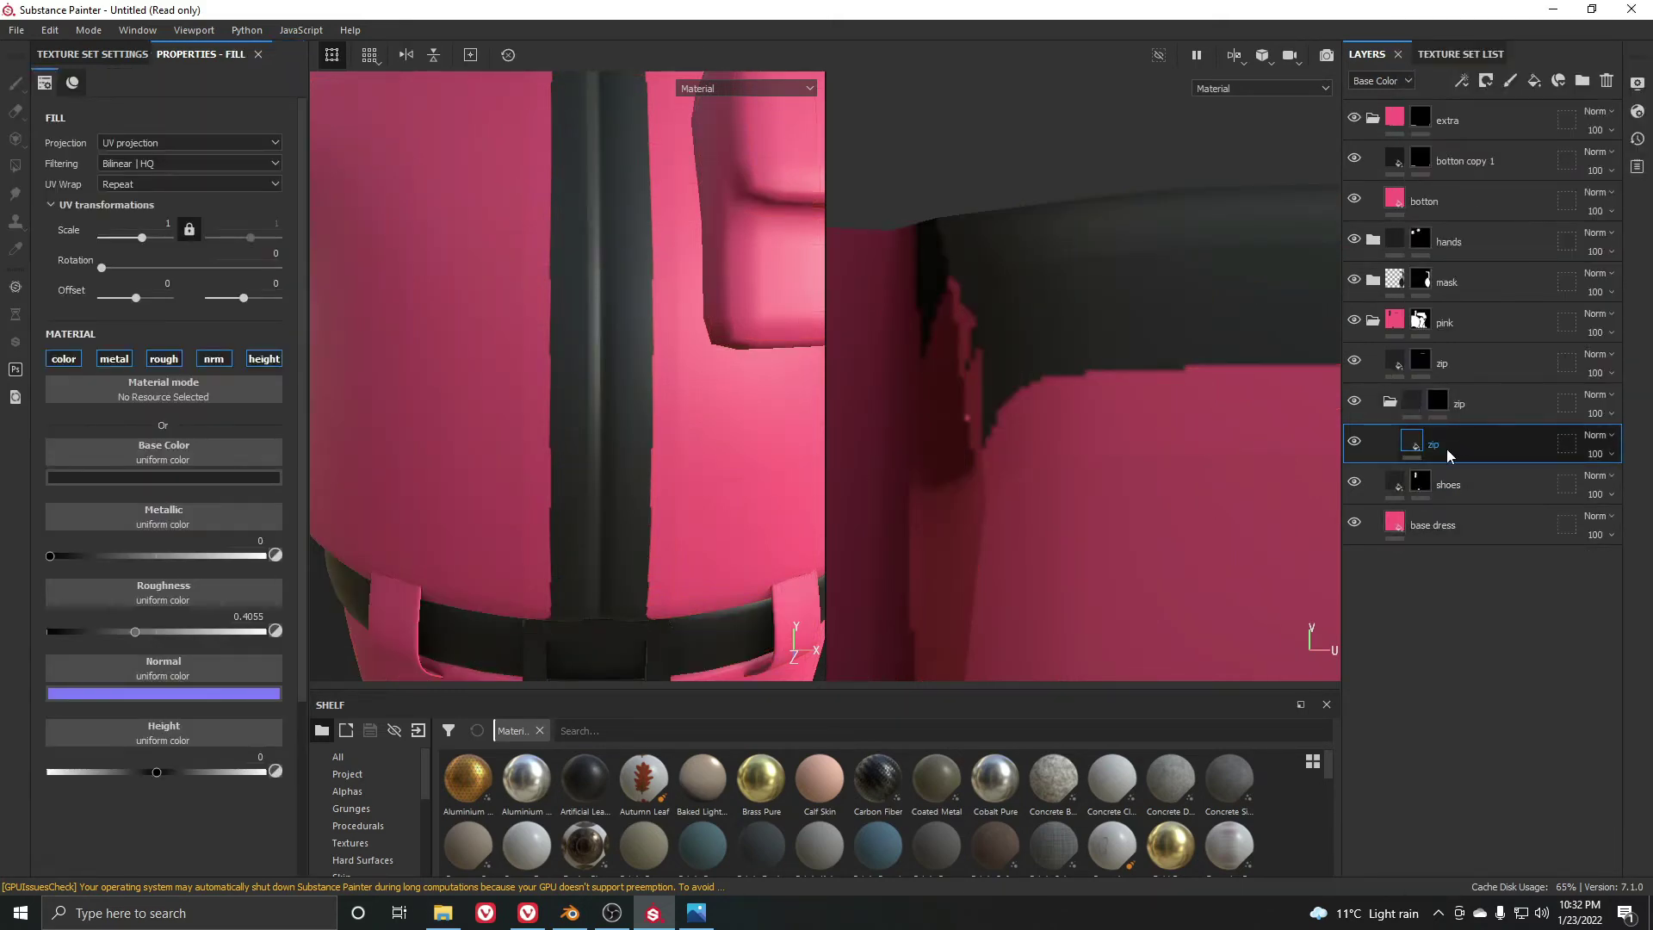
# Duplicate the unmasked zip layer in the zip folder and set the copy's base color to a lighter grey
pyautogui.hotkey('ctrl', 'd')
pyautogui.click(164, 477)
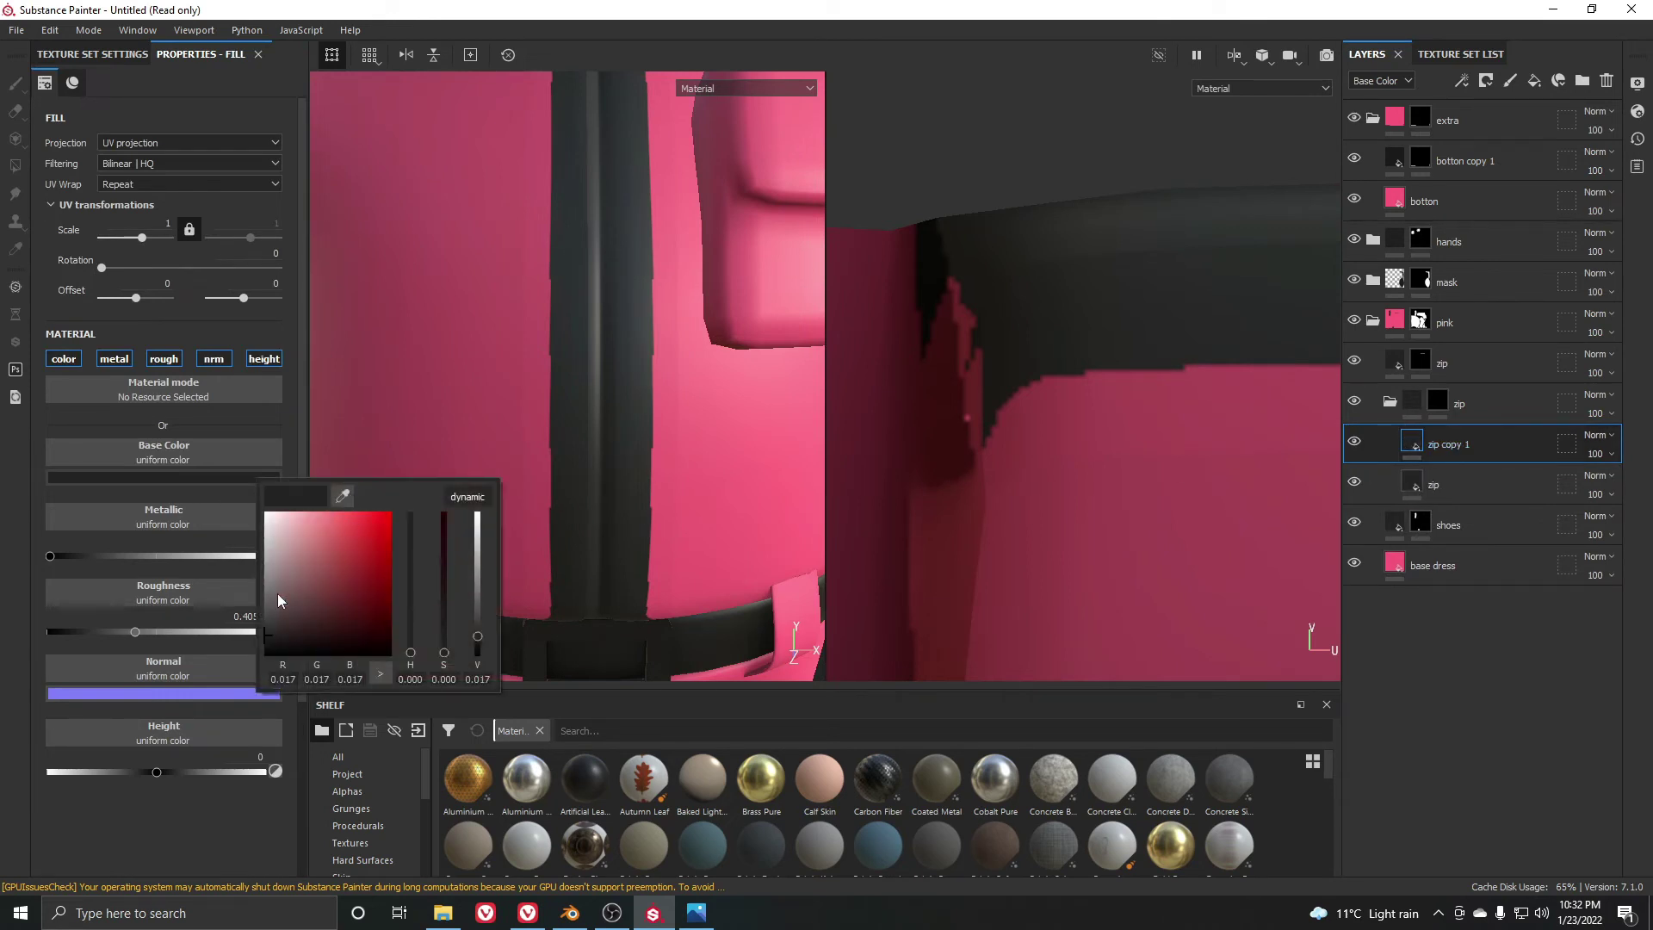
pyautogui.moveTo(278, 601); pyautogui.dragTo(256, 578)
# Add a black mask to the lighter grey zip copy layer and activate Polygon Fill for masking the zip
pyautogui.rightClick(1451, 442)
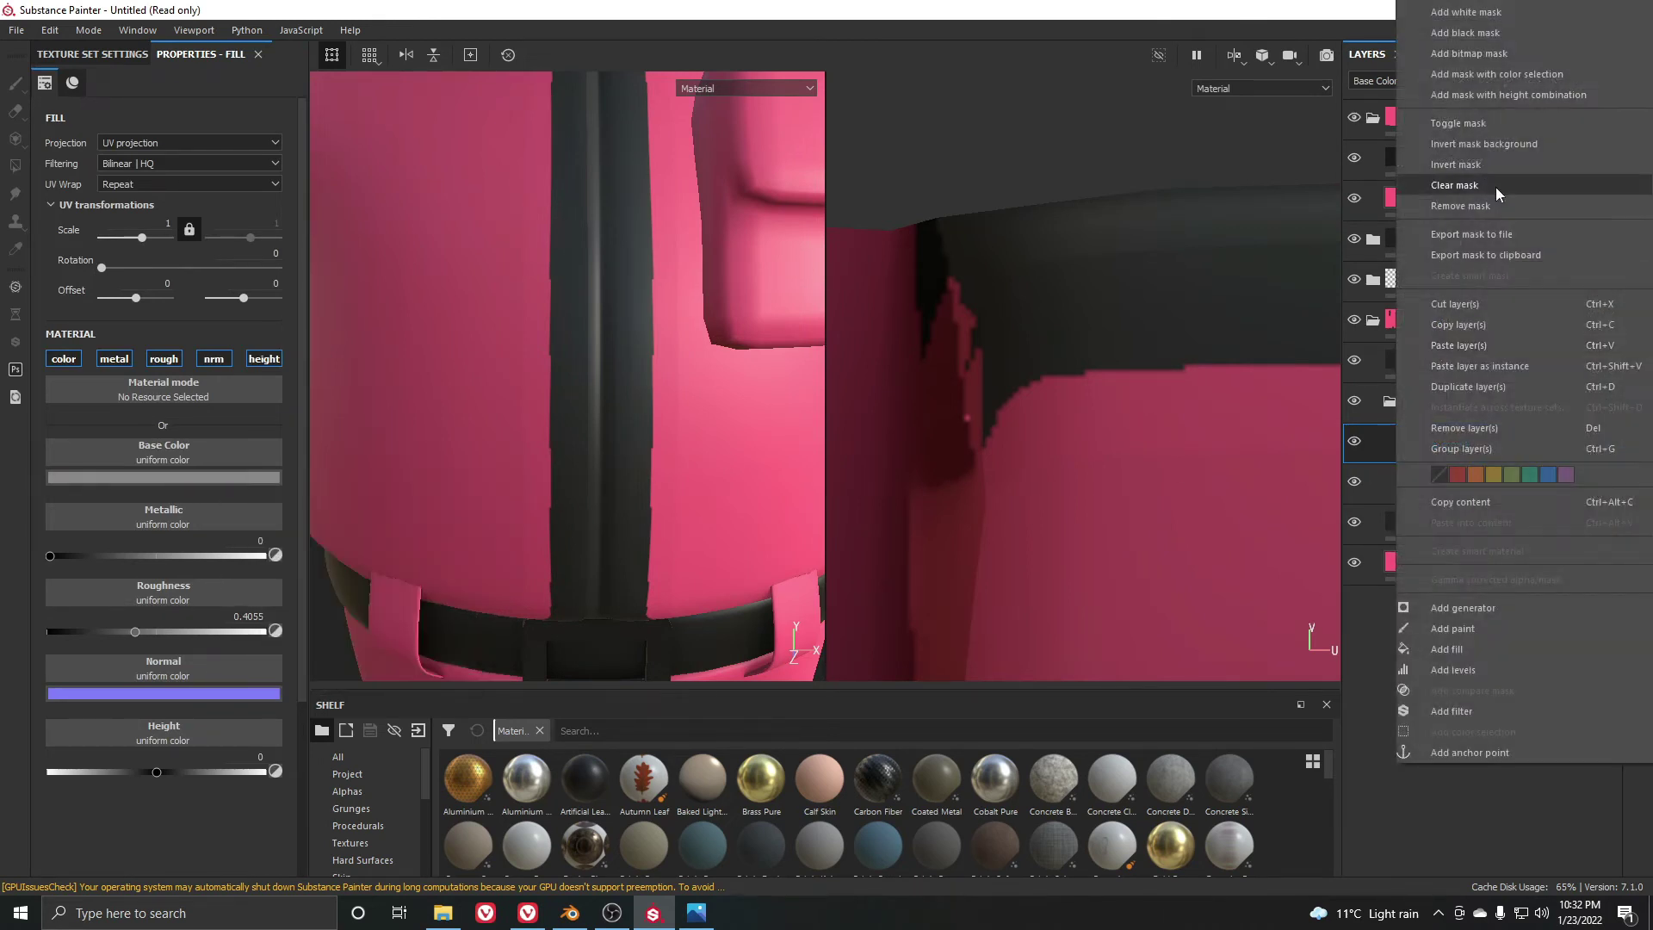
pyautogui.click(1466, 33)
pyautogui.press('4')
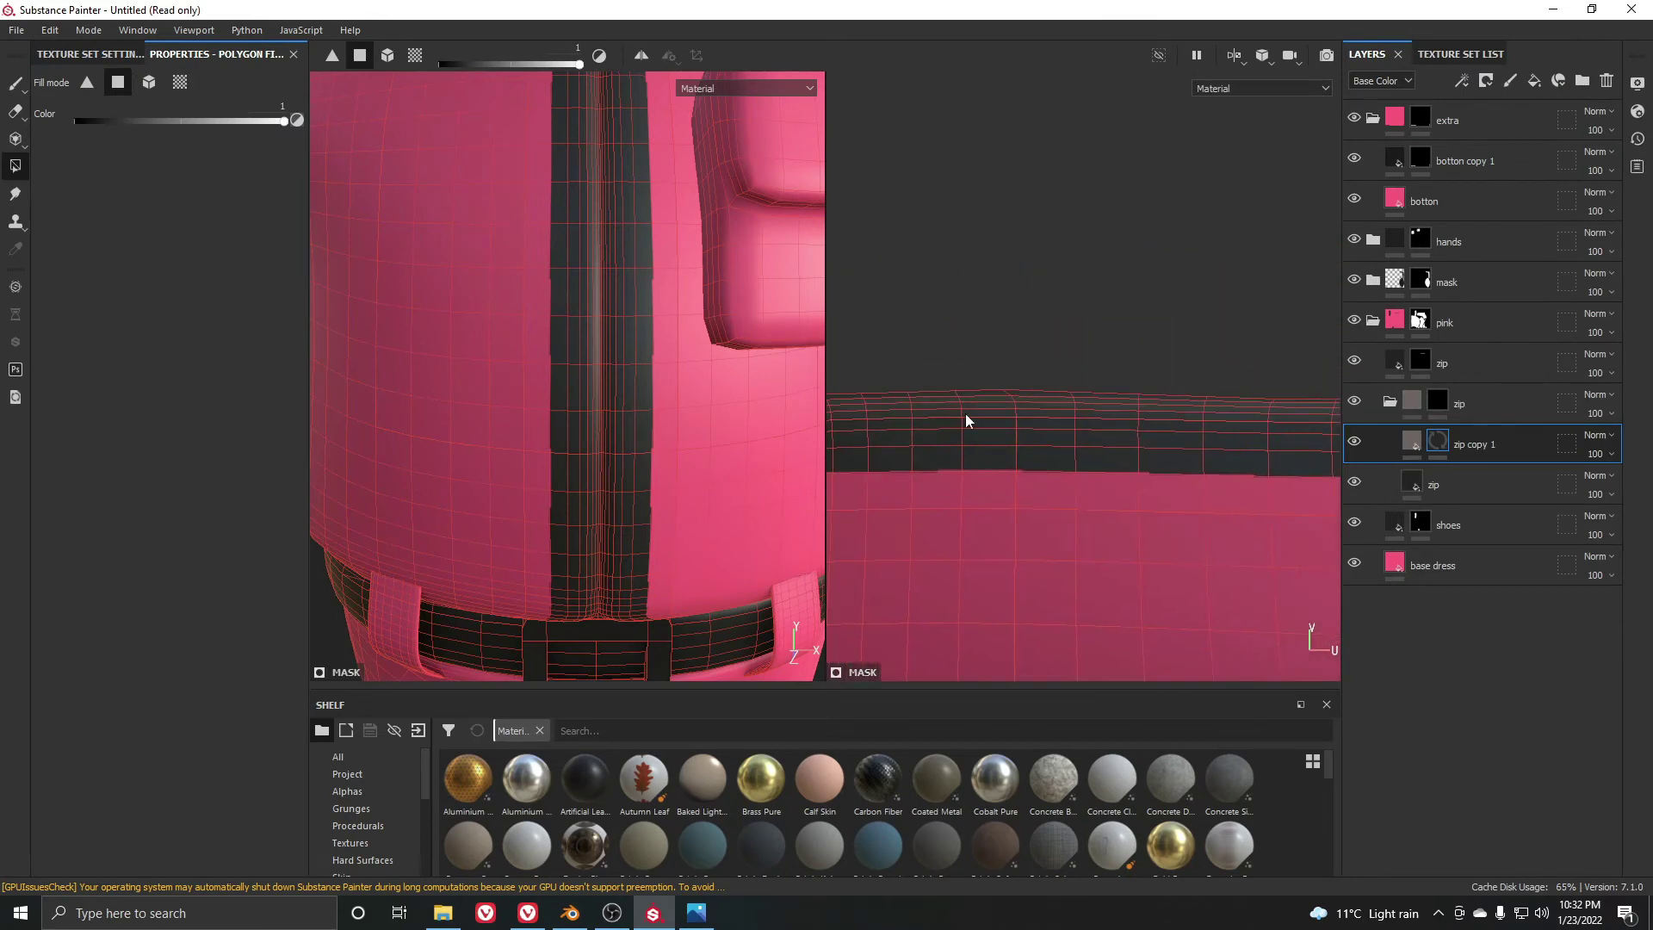
pyautogui.scroll(-2, 977, 460)
pyautogui.keyDown('alt'); pyautogui.moveTo(980, 465); pyautogui.dragTo(1061, 460, button='middle'); pyautogui.keyUp('alt')
pyautogui.keyDown('alt'); pyautogui.moveTo(1184, 462); pyautogui.dragTo(829, 467, button='middle'); pyautogui.keyUp('alt')
pyautogui.scroll(2, 1205, 452)
pyautogui.scroll(4, 1226, 414)
pyautogui.scroll(-1, 1179, 387)
pyautogui.scroll(-5, 1206, 397)
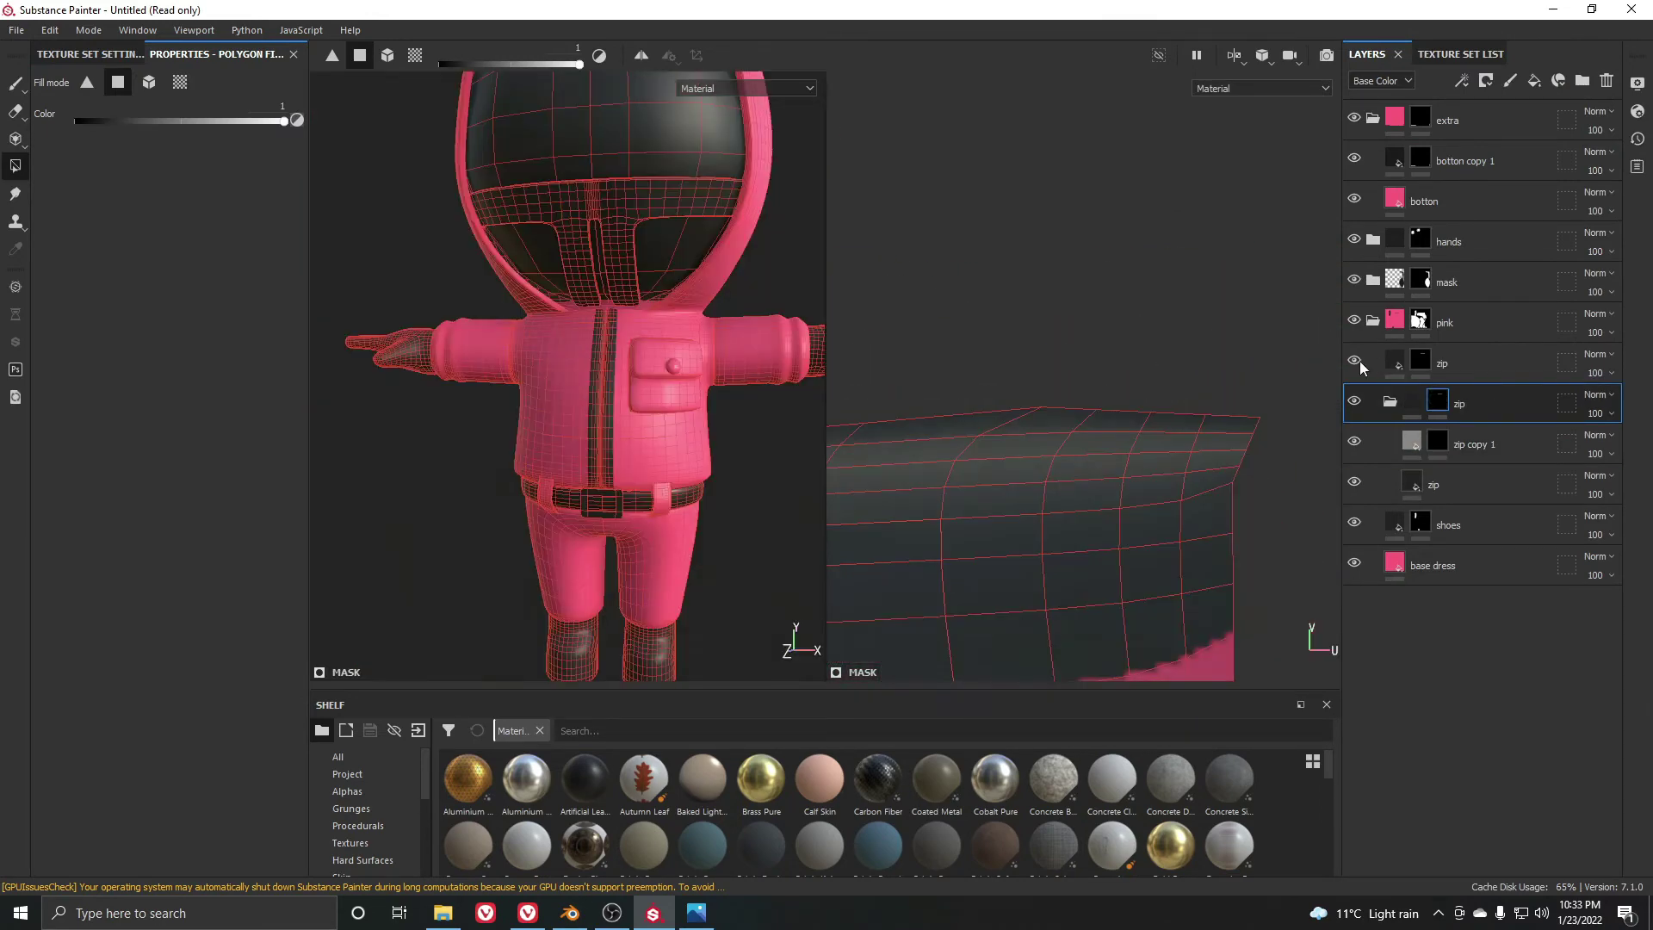
# Delete the redundant zip layer sitting above the zip folder
pyautogui.click(1355, 361)
pyautogui.scroll(2, 534, 435)
pyautogui.click(1445, 368)
pyautogui.press('Delete')
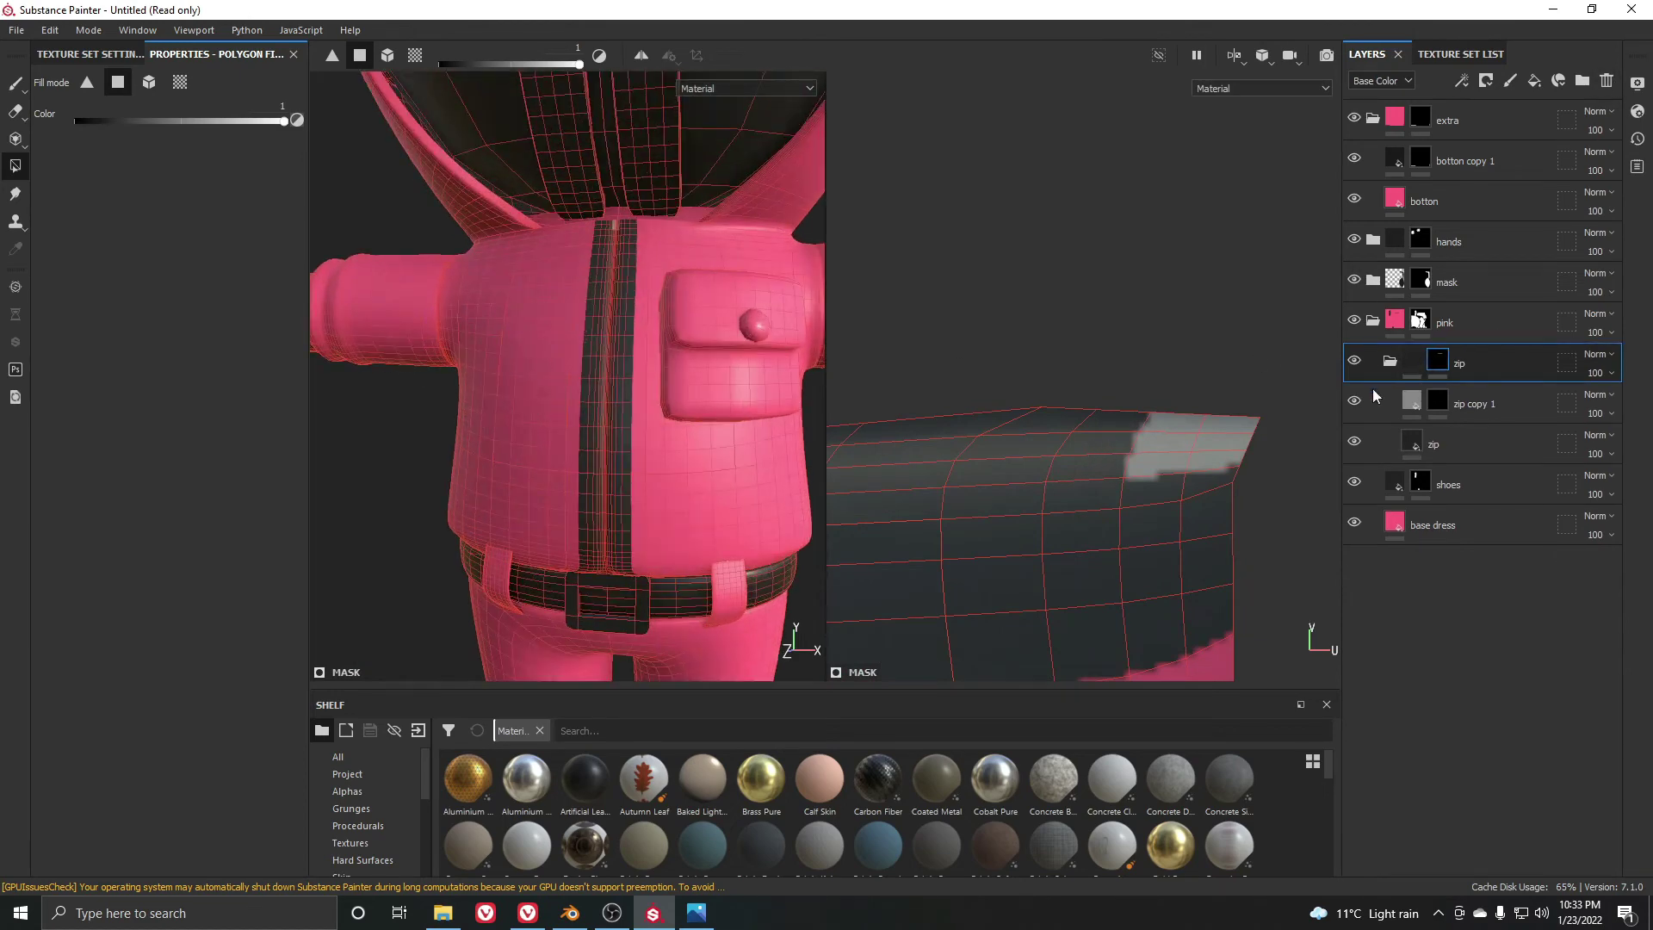
# Fill the UV polygons at the upper end of the zip's centre strip on the zip copy 1 mask
pyautogui.click(1436, 403)
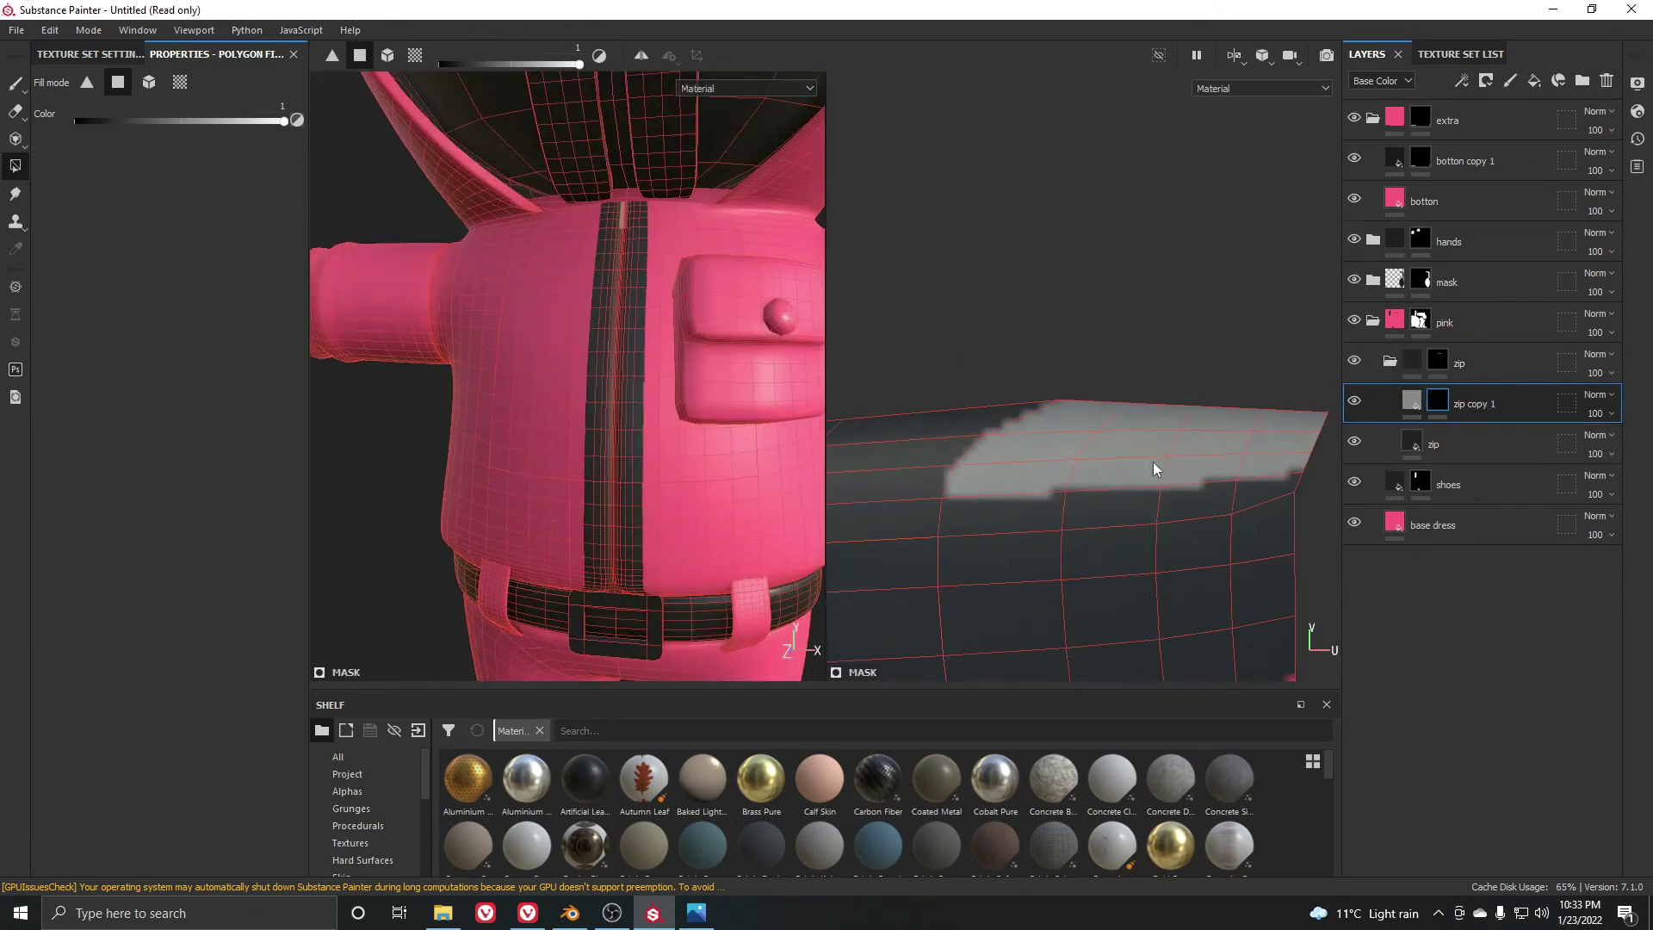
pyautogui.keyDown('alt'); pyautogui.moveTo(1099, 427); pyautogui.dragTo(1149, 422, button='middle'); pyautogui.keyUp('alt')
pyautogui.moveTo(1148, 423); pyautogui.dragTo(904, 452)
pyautogui.keyDown('alt'); pyautogui.moveTo(874, 440); pyautogui.dragTo(1145, 389, button='middle'); pyautogui.keyUp('alt')
pyautogui.scroll(-1, 1000, 374)
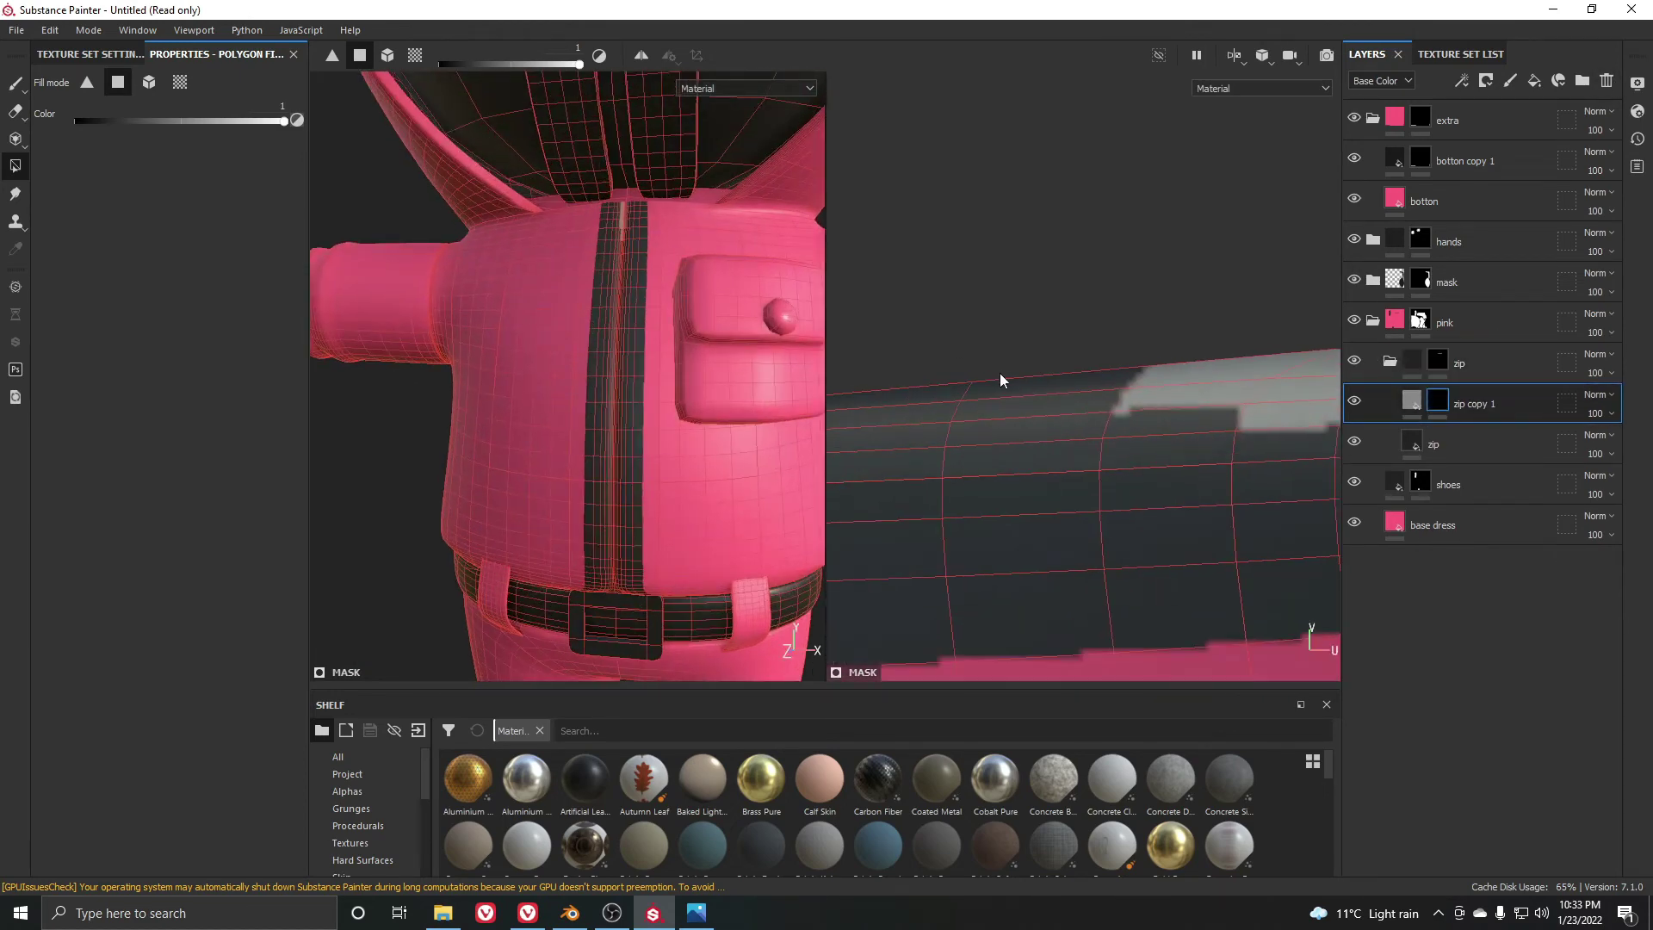
pyautogui.scroll(6, 635, 170)
pyautogui.moveTo(999, 374)
pyautogui.mouseDown()
pyautogui.moveTo(1218, 408)
pyautogui.moveTo(947, 441)
pyautogui.mouseUp()
pyautogui.scroll(-3, 1000, 373)
pyautogui.press('x')
pyautogui.moveTo(1267, 401)
pyautogui.keyDown('alt'); pyautogui.mouseDown(button='middle')
pyautogui.moveTo(1227, 406)
pyautogui.moveTo(1572, 427)
pyautogui.mouseUp(button='middle'); pyautogui.keyUp('alt')
pyautogui.press('x')
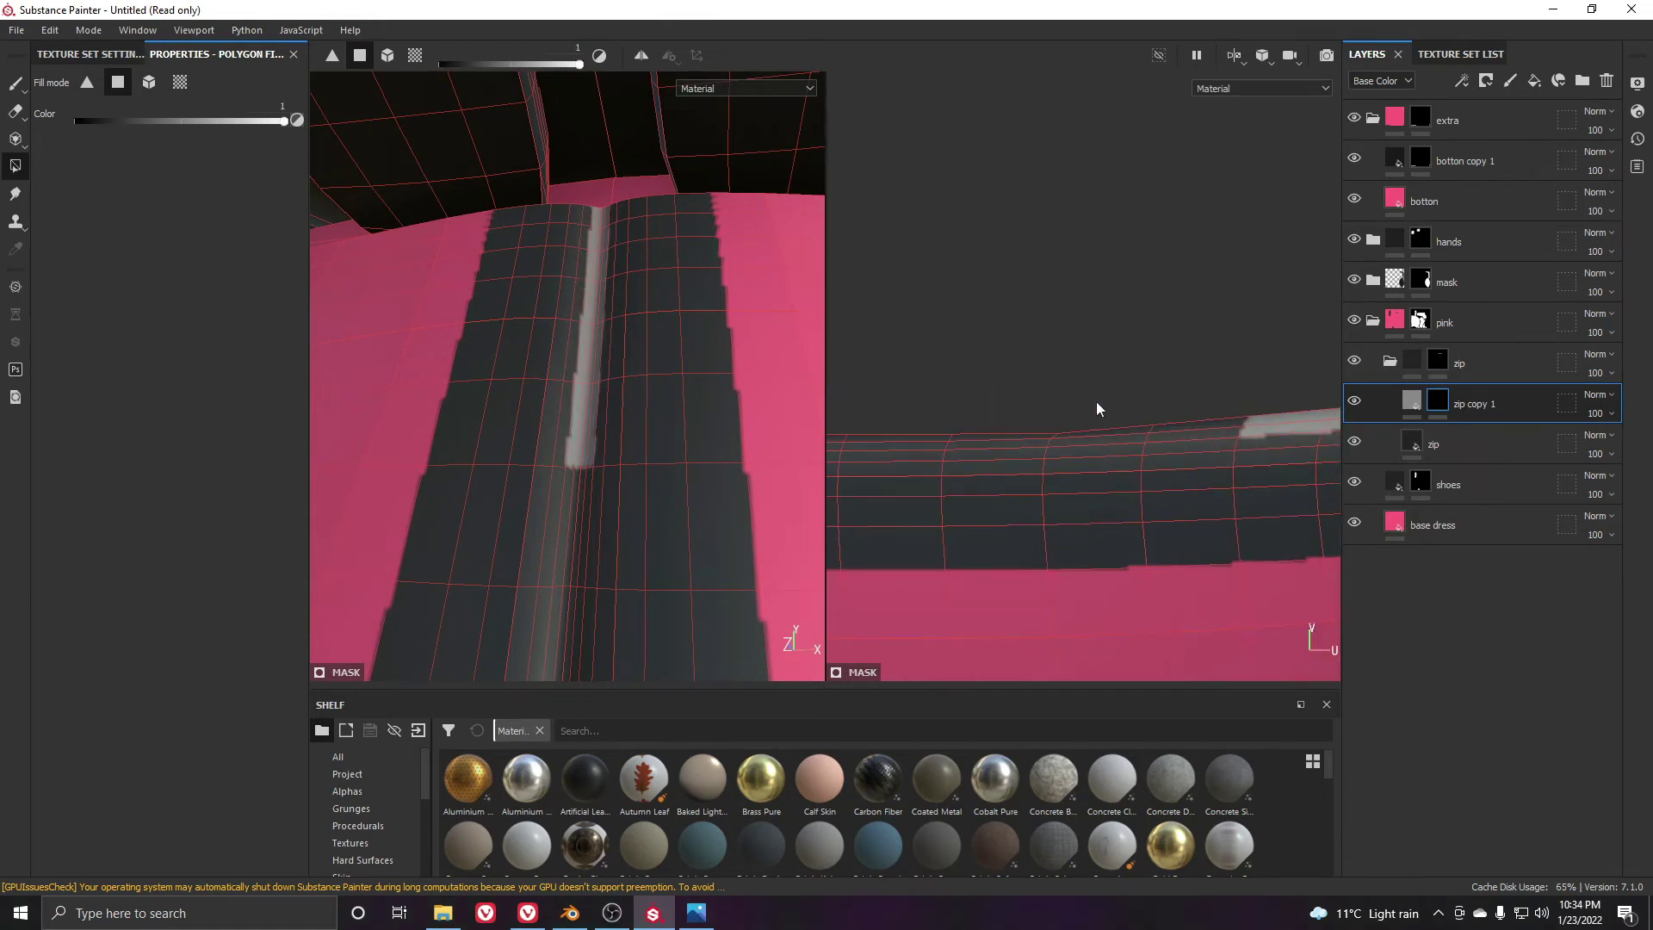
# Extend the zip copy 1 mask polygon by polygon along the rest of the zip's centre strip down to its lower end
pyautogui.moveTo(1055, 429); pyautogui.dragTo(1205, 447)
pyautogui.moveTo(941, 428); pyautogui.dragTo(1036, 449)
pyautogui.keyDown('alt'); pyautogui.moveTo(922, 467); pyautogui.dragTo(1204, 467, button='middle'); pyautogui.keyUp('alt')
pyautogui.moveTo(1050, 442); pyautogui.dragTo(1058, 443)
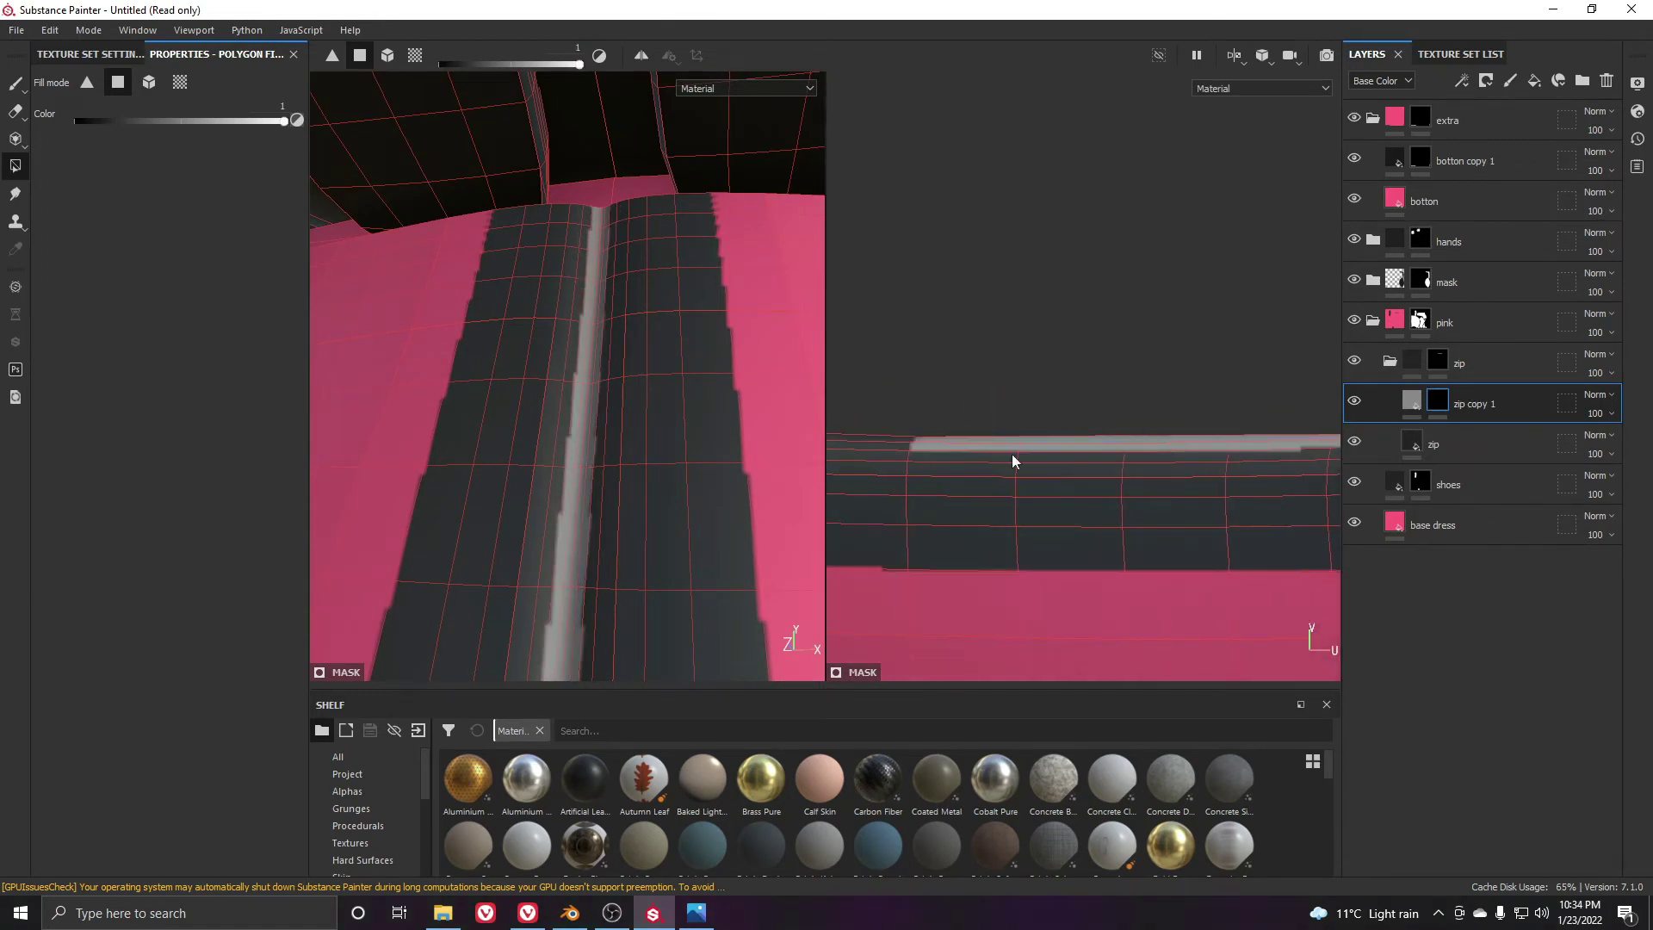
pyautogui.keyDown('alt'); pyautogui.moveTo(1011, 453); pyautogui.dragTo(1318, 449, button='middle'); pyautogui.keyUp('alt')
pyautogui.moveTo(976, 412); pyautogui.dragTo(1131, 437)
pyautogui.keyDown('alt'); pyautogui.moveTo(904, 443); pyautogui.dragTo(1003, 438, button='middle'); pyautogui.keyUp('alt')
pyautogui.moveTo(997, 401); pyautogui.dragTo(1113, 430)
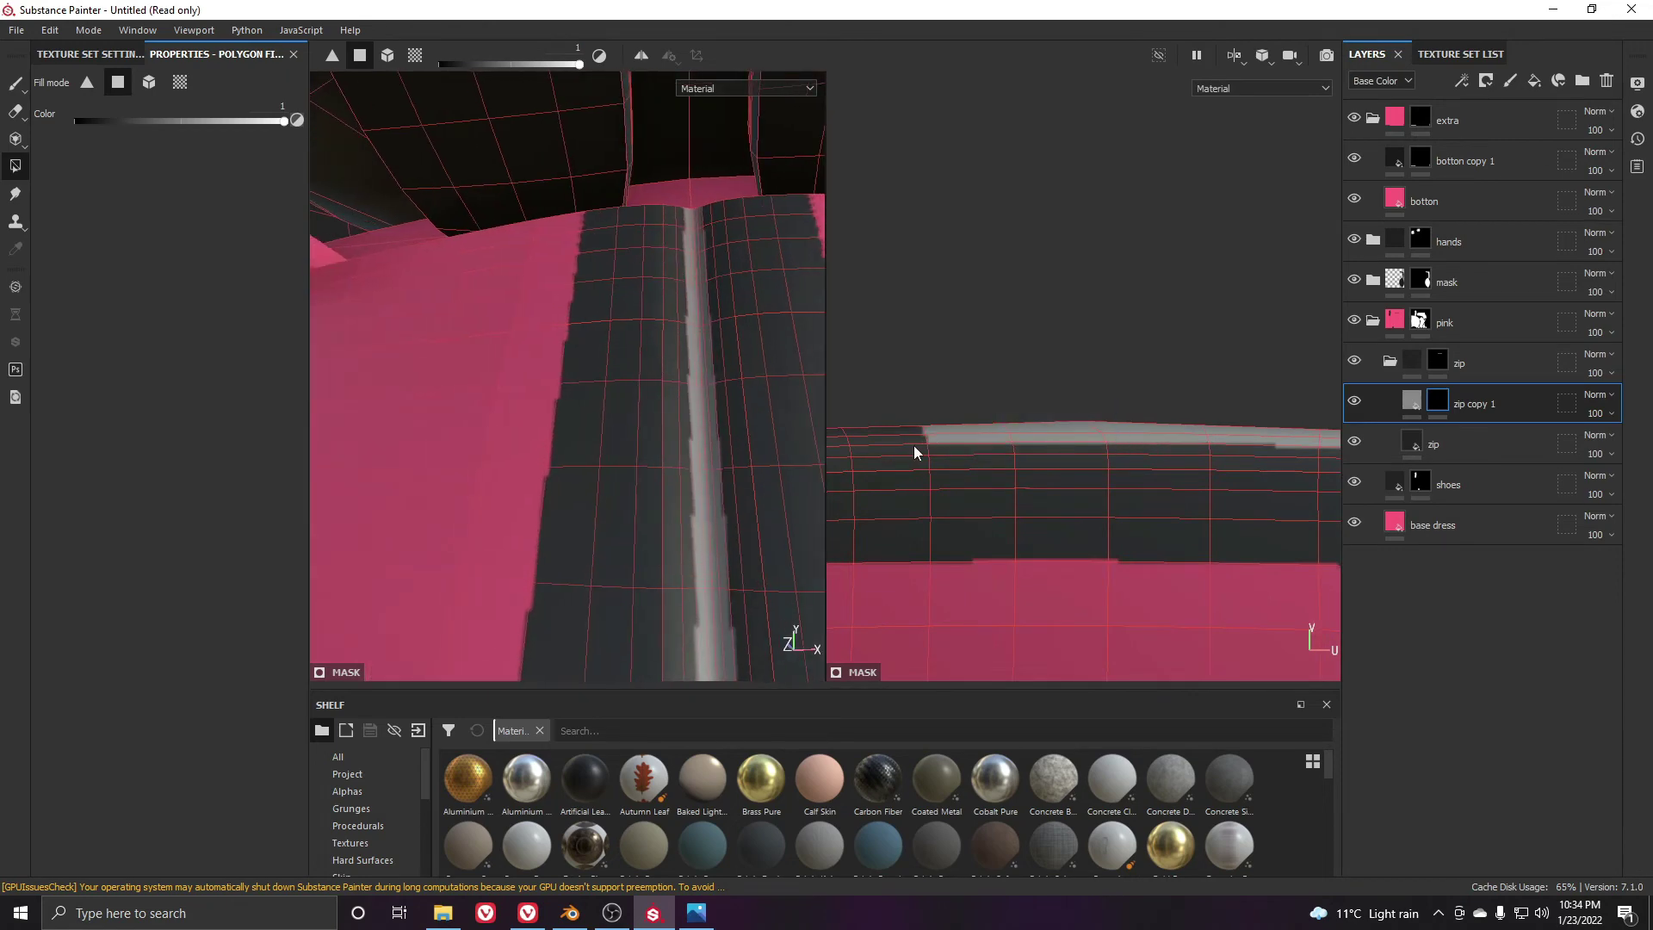
pyautogui.moveTo(912, 446); pyautogui.dragTo(1173, 429, button='middle')
pyautogui.scroll(2, 1060, 442)
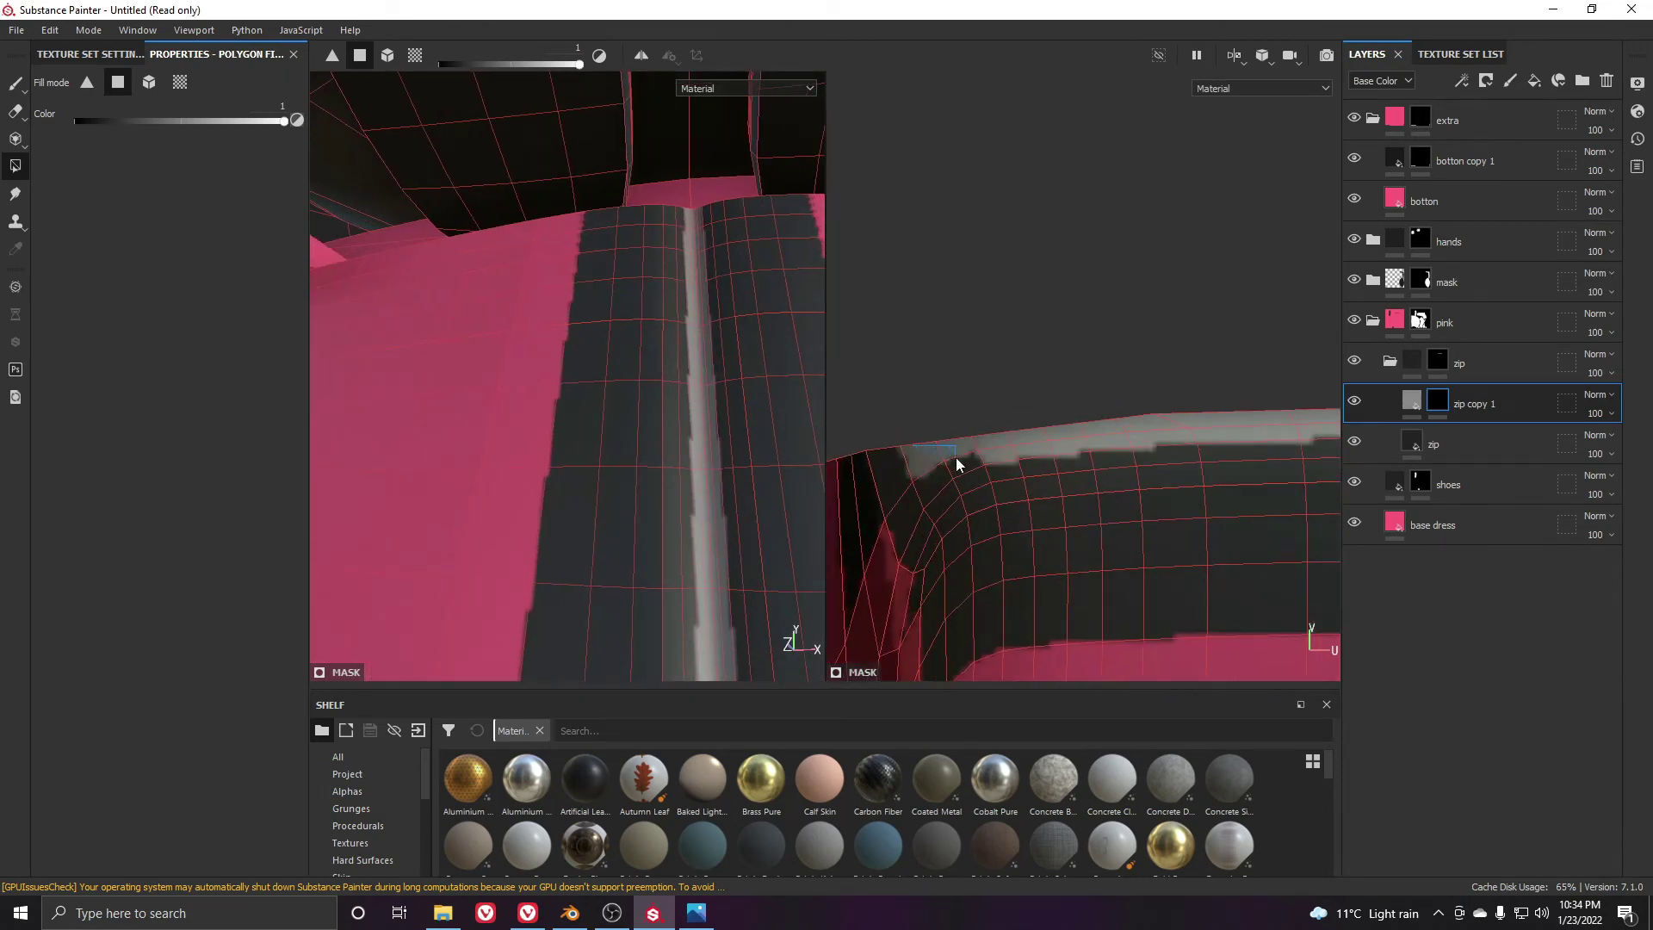
# Leave Polygon Fill for the Paint tool, and select the base dress fill layer
pyautogui.scroll(-10, 667, 482)
pyautogui.keyDown('alt'); pyautogui.moveTo(672, 509); pyautogui.dragTo(603, 354, button='middle'); pyautogui.keyUp('alt')
pyautogui.click(15, 80)
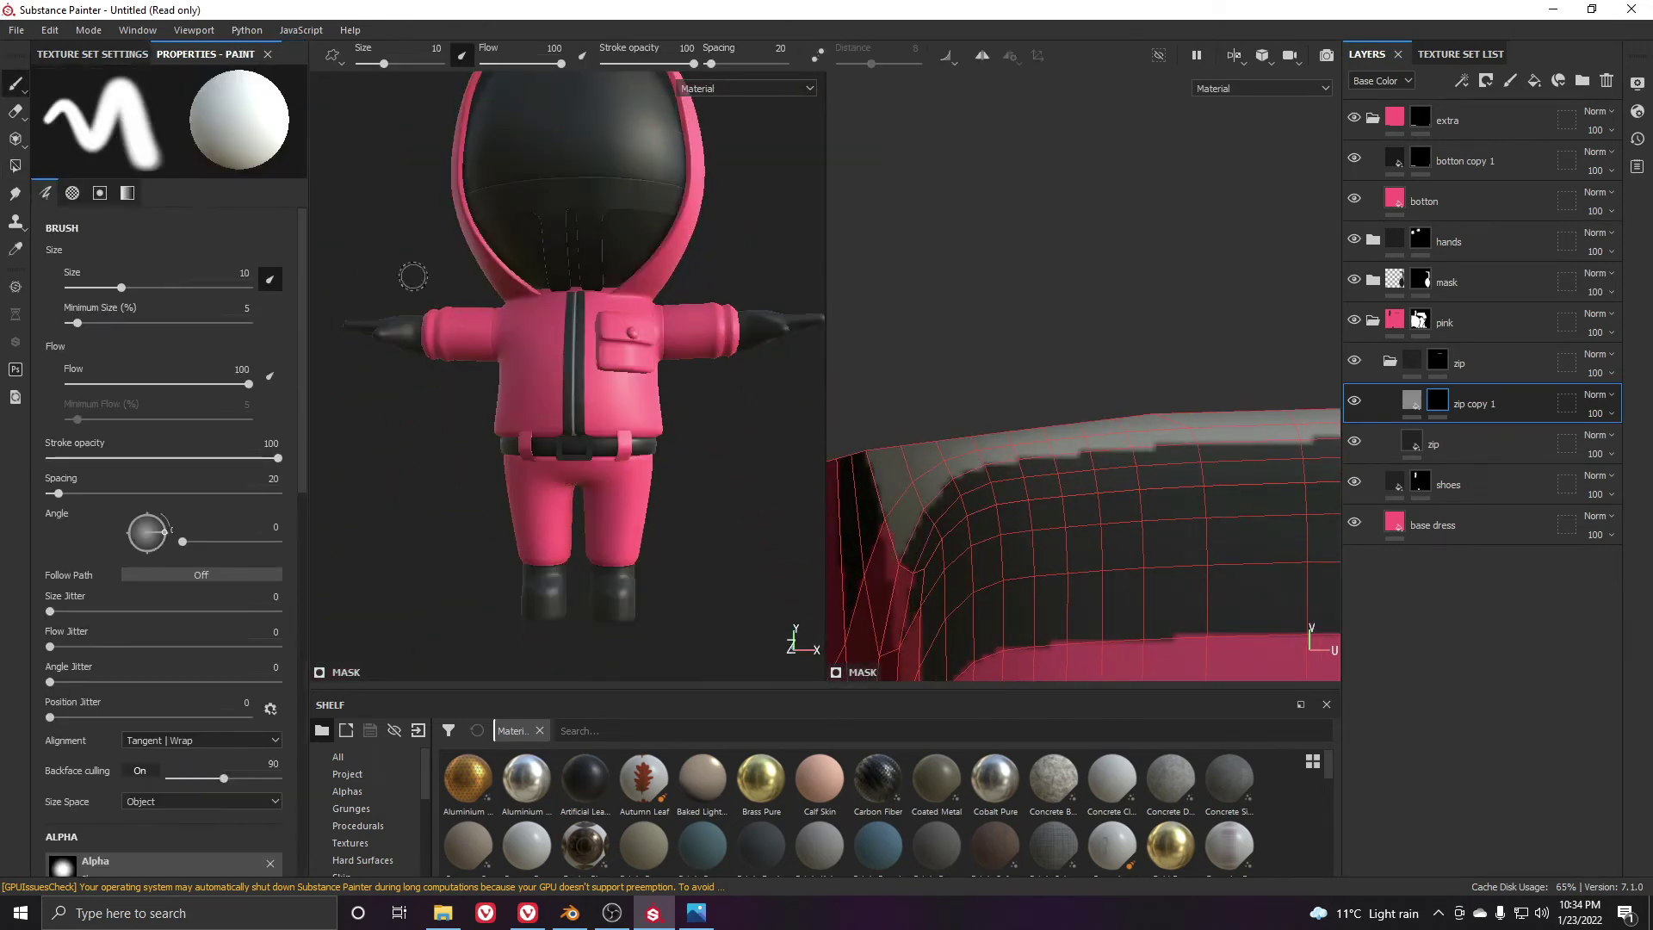
pyautogui.scroll(1, 633, 414)
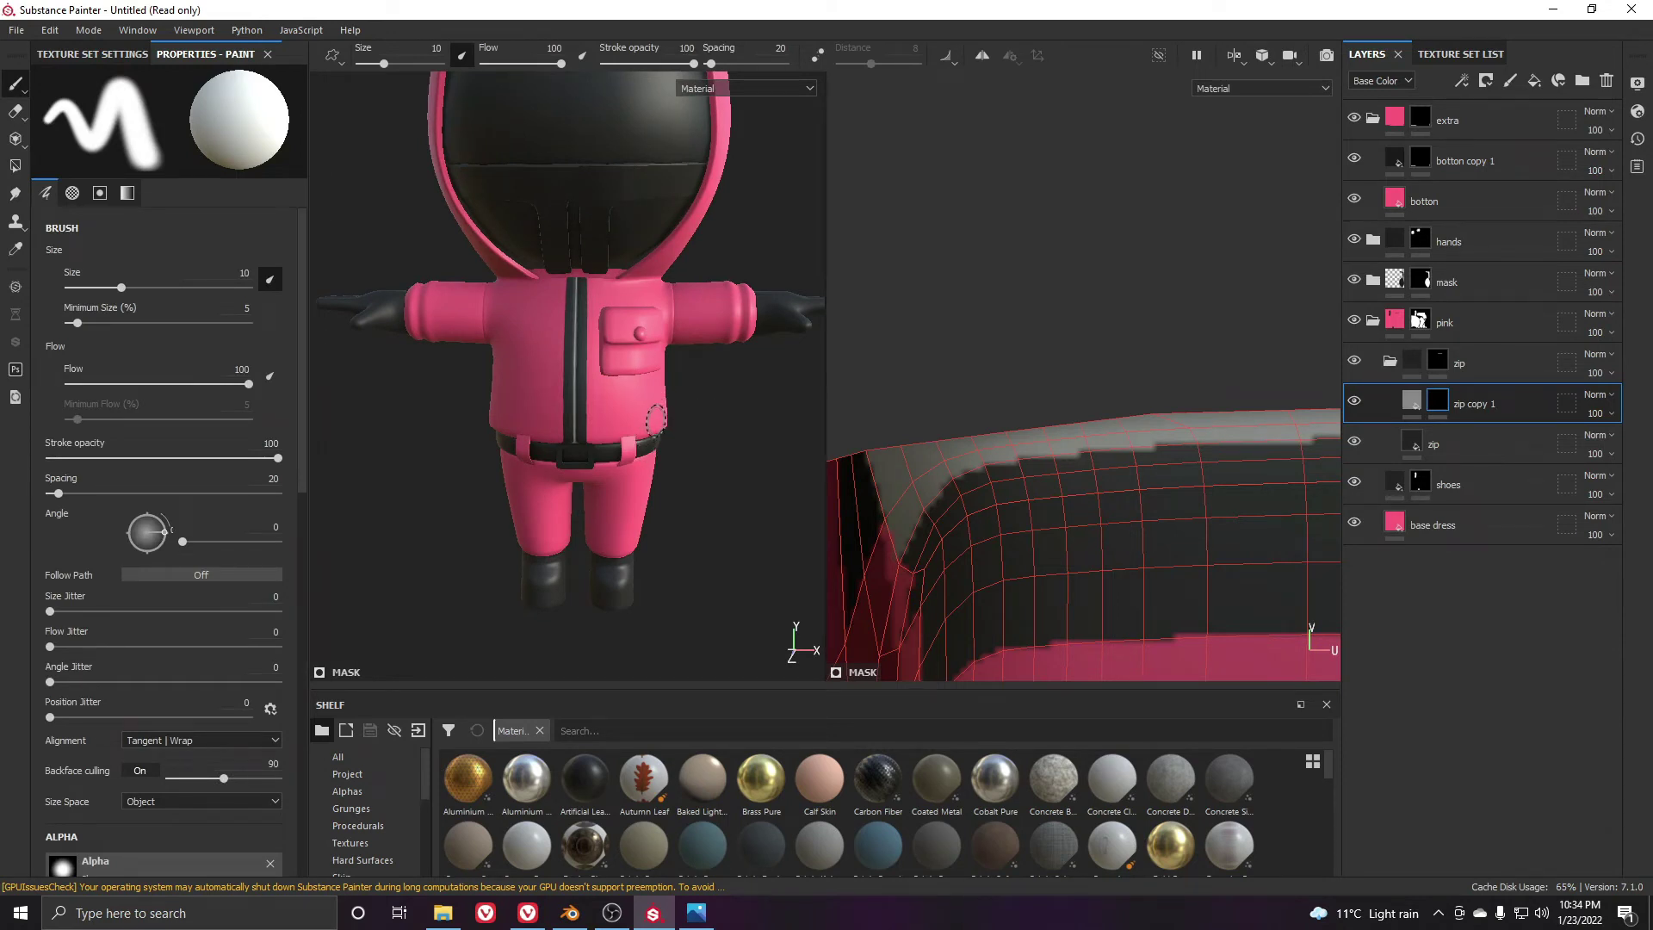
pyautogui.click(1447, 527)
pyautogui.scroll(2, 721, 505)
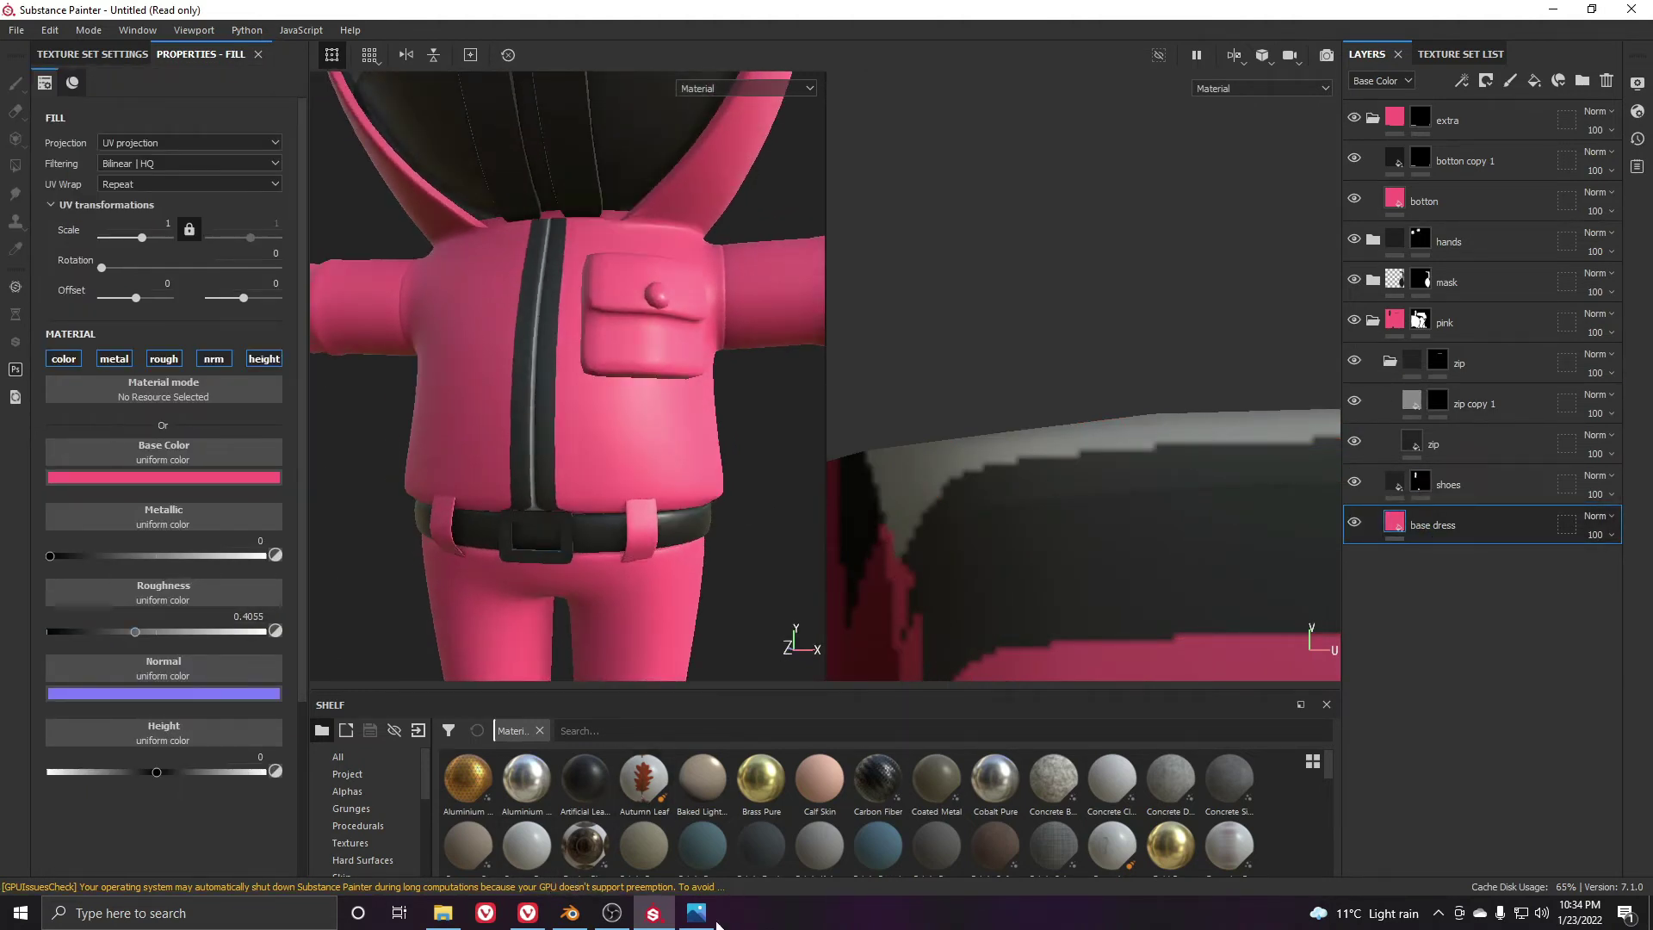
# Switch to Discord and open the squid-game-character channel
pyautogui.press('super')
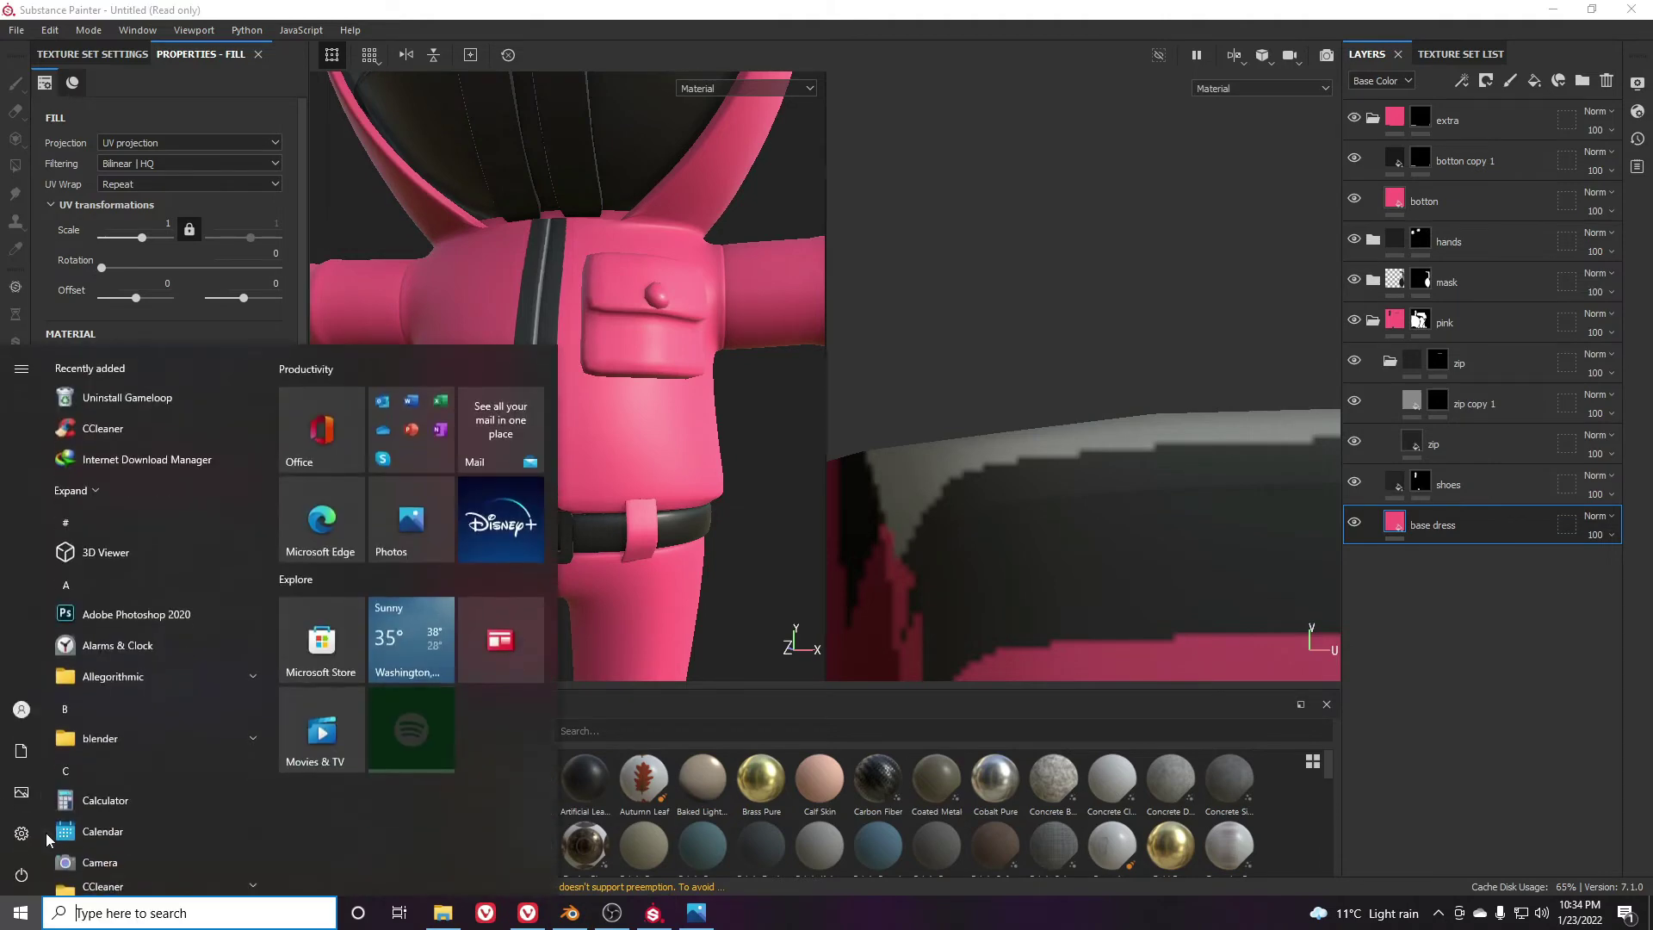
pyautogui.write('dic')
pyautogui.press('Return')
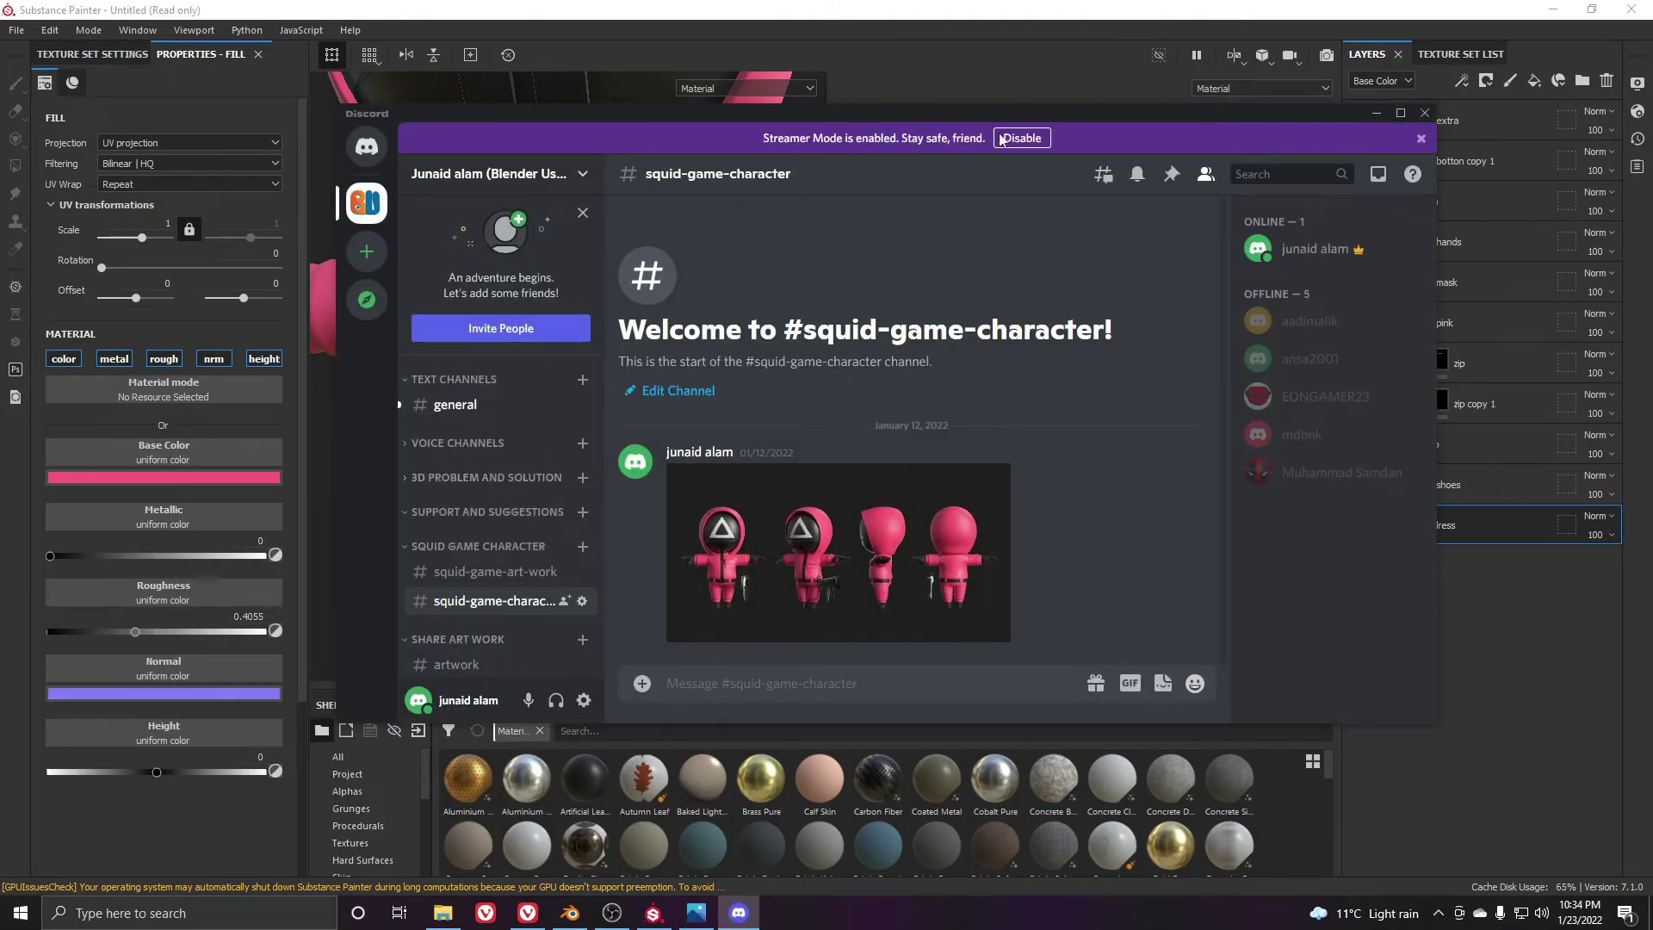
pyautogui.moveTo(987, 120); pyautogui.dragTo(1178, 64)
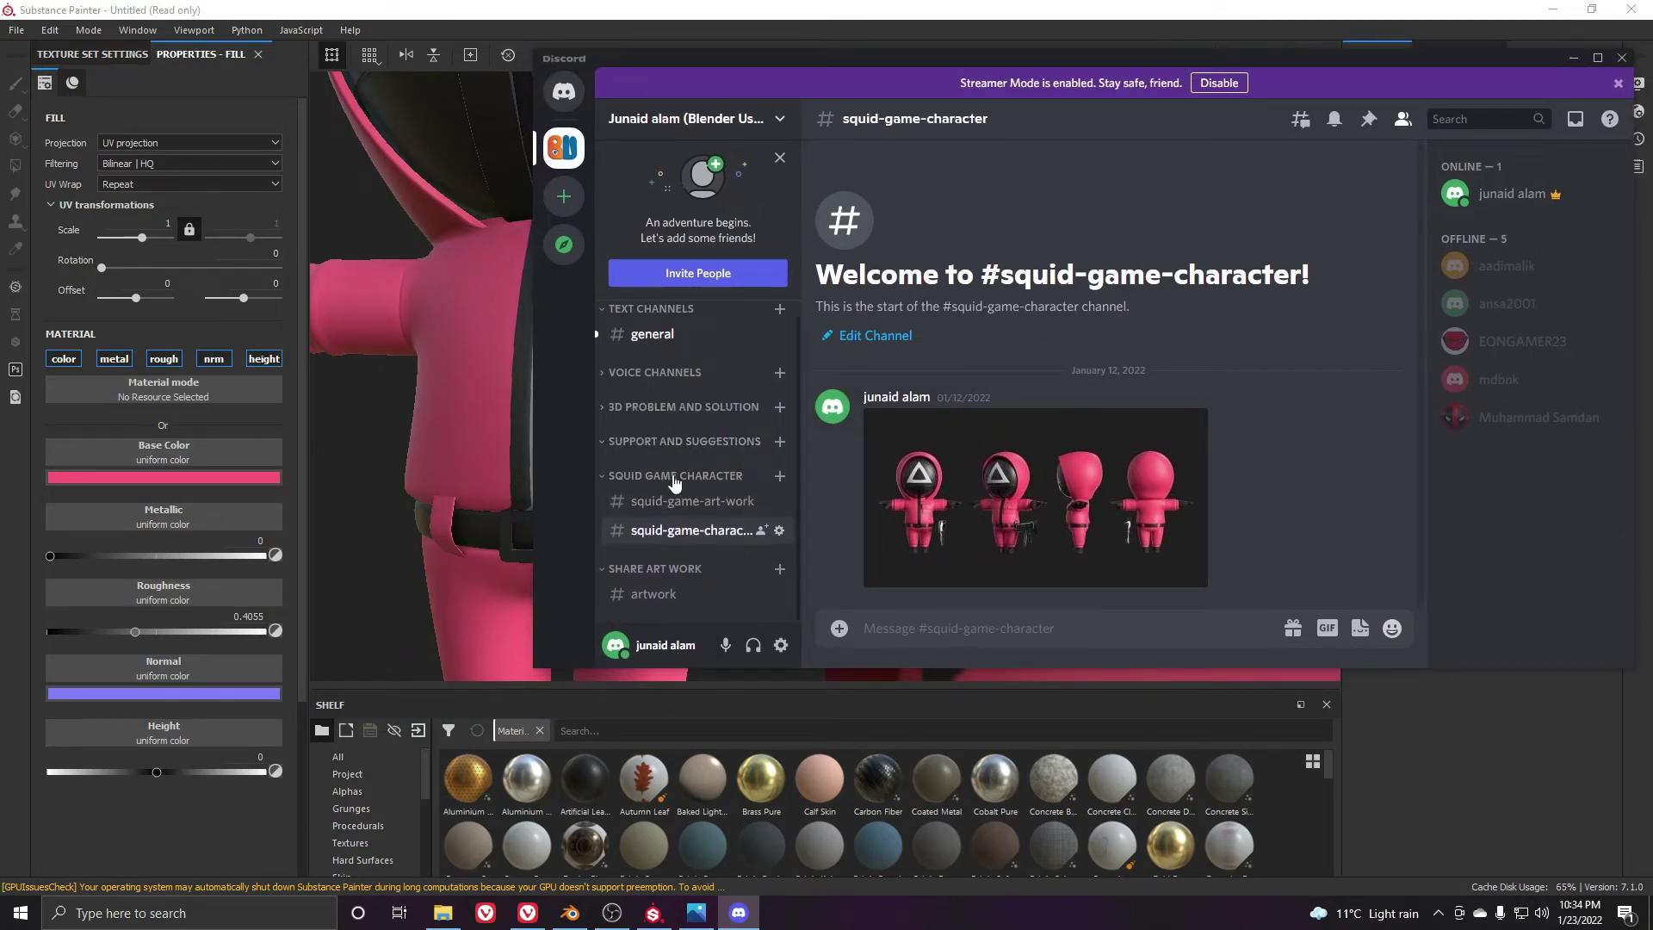
pyautogui.click(693, 594)
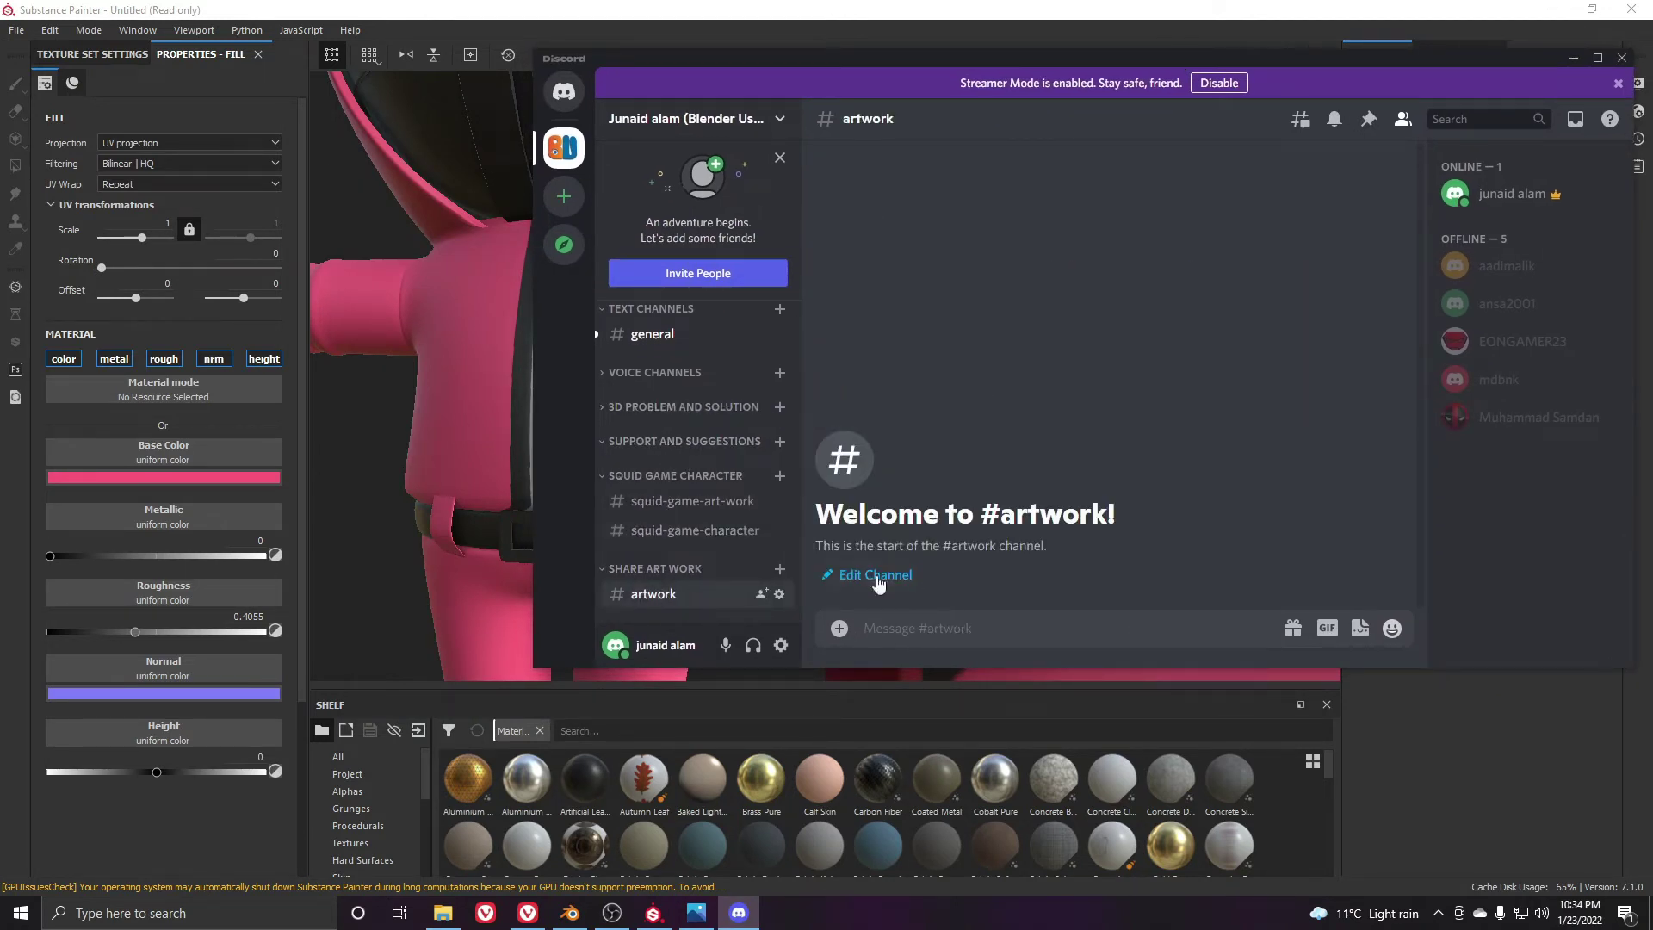
pyautogui.click(660, 536)
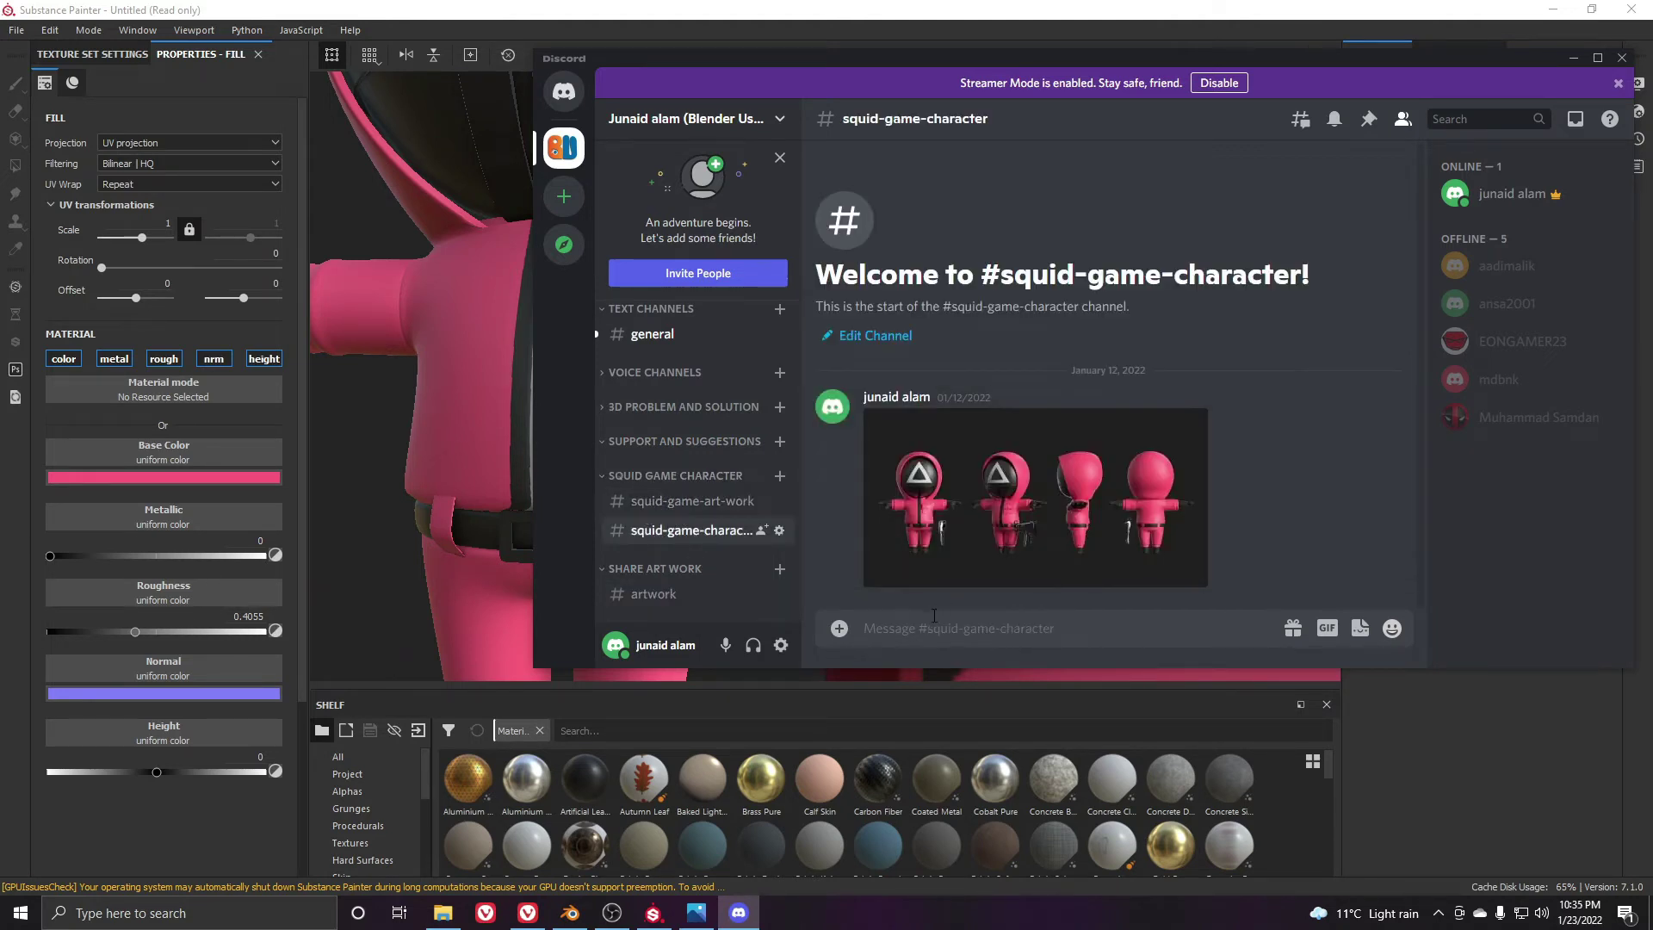
pyautogui.click(442, 911)
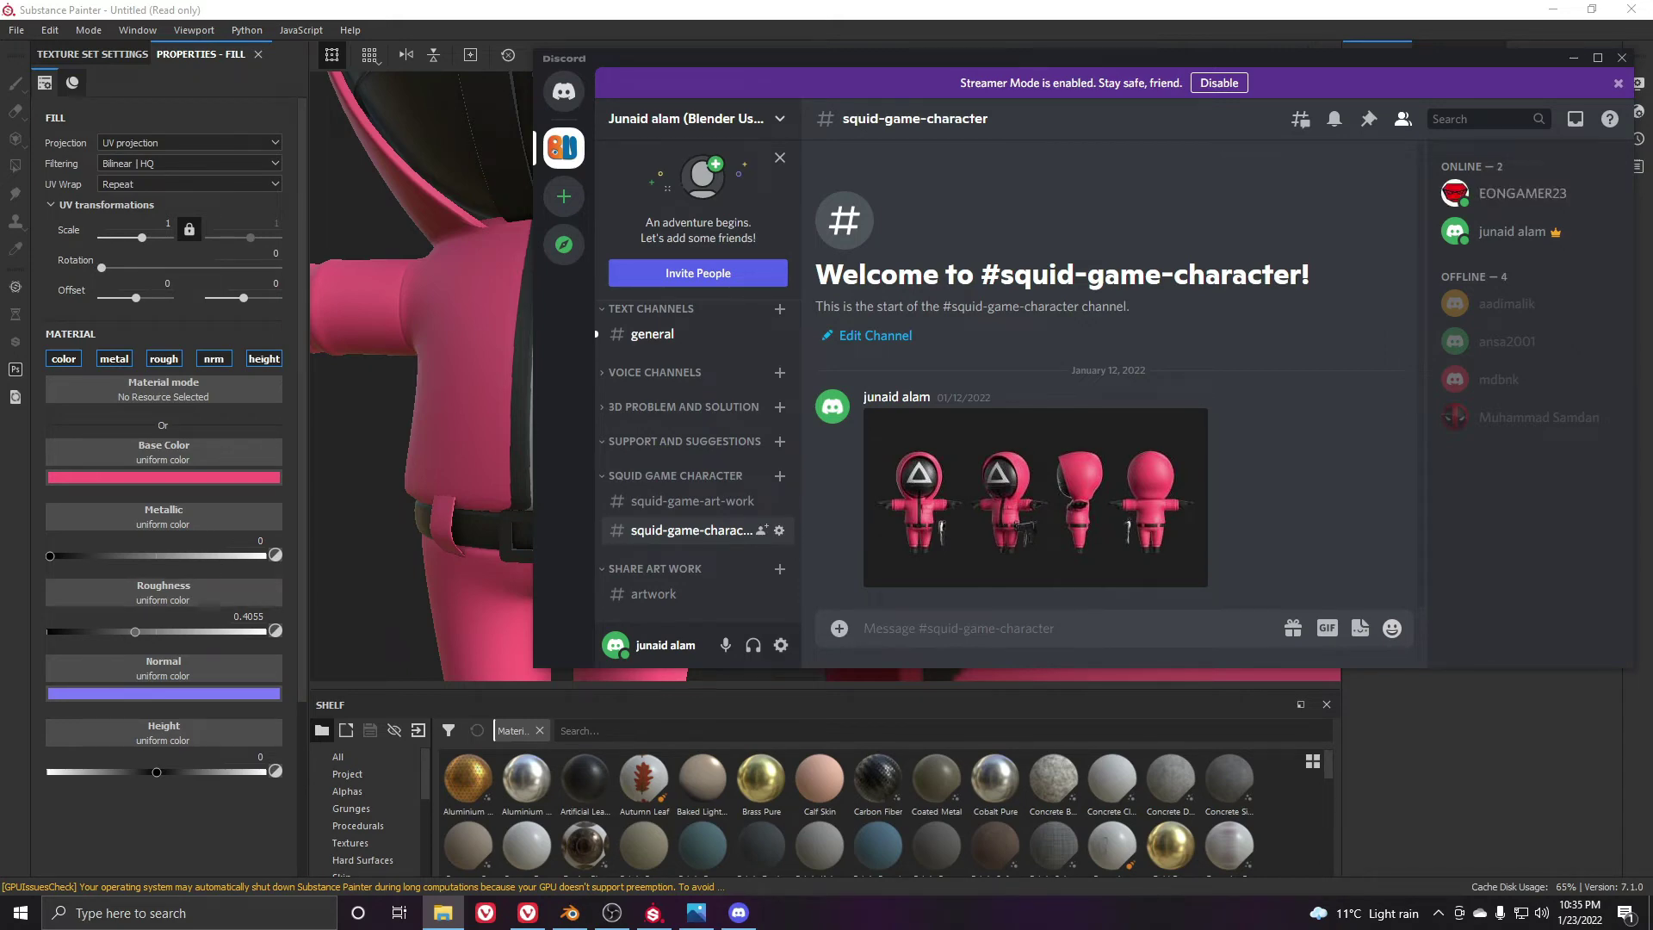
pyautogui.moveTo(878, 516); pyautogui.dragTo(1121, 519)
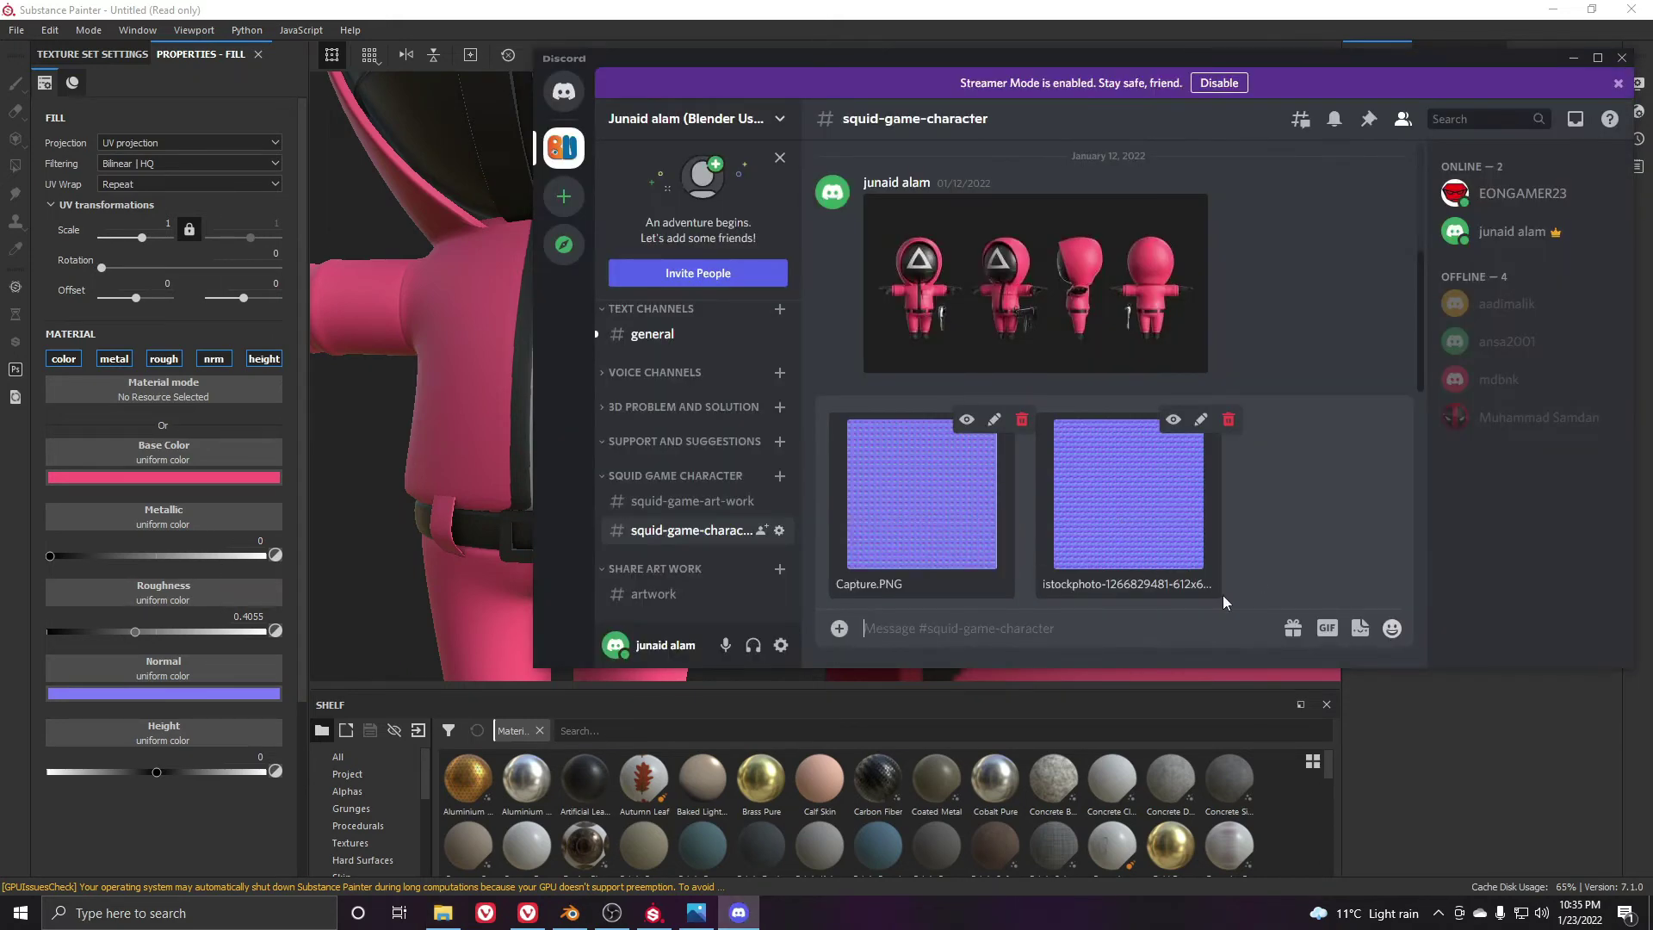
pyautogui.press('Return')
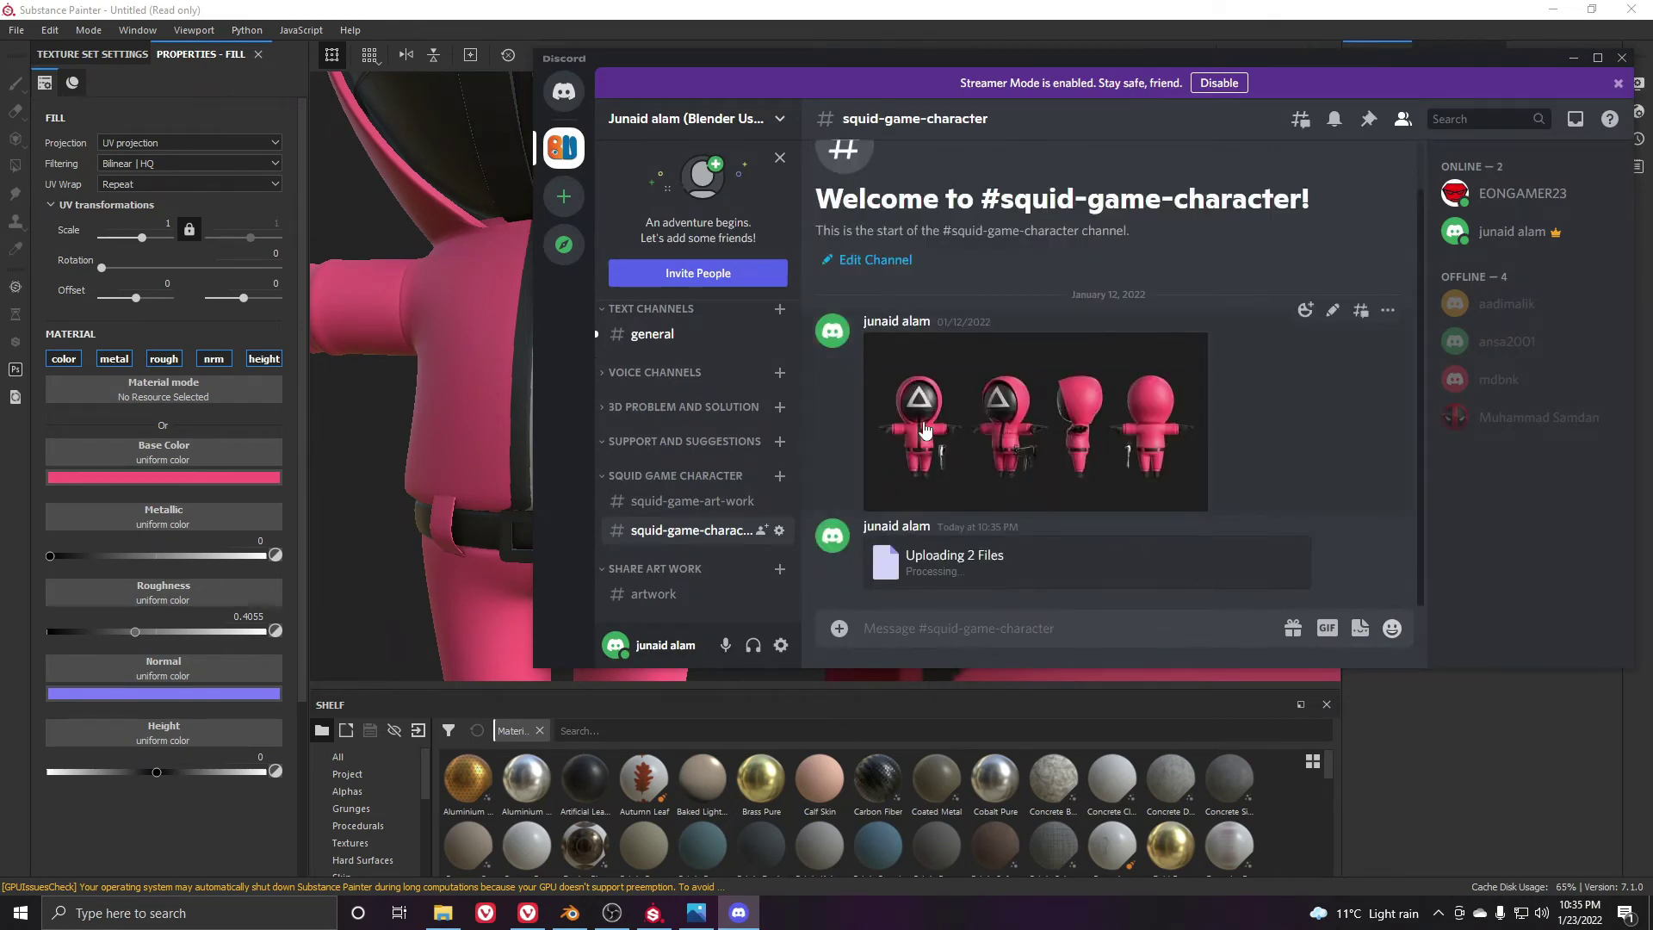
pyautogui.moveTo(1351, 64); pyautogui.dragTo(1239, 69)
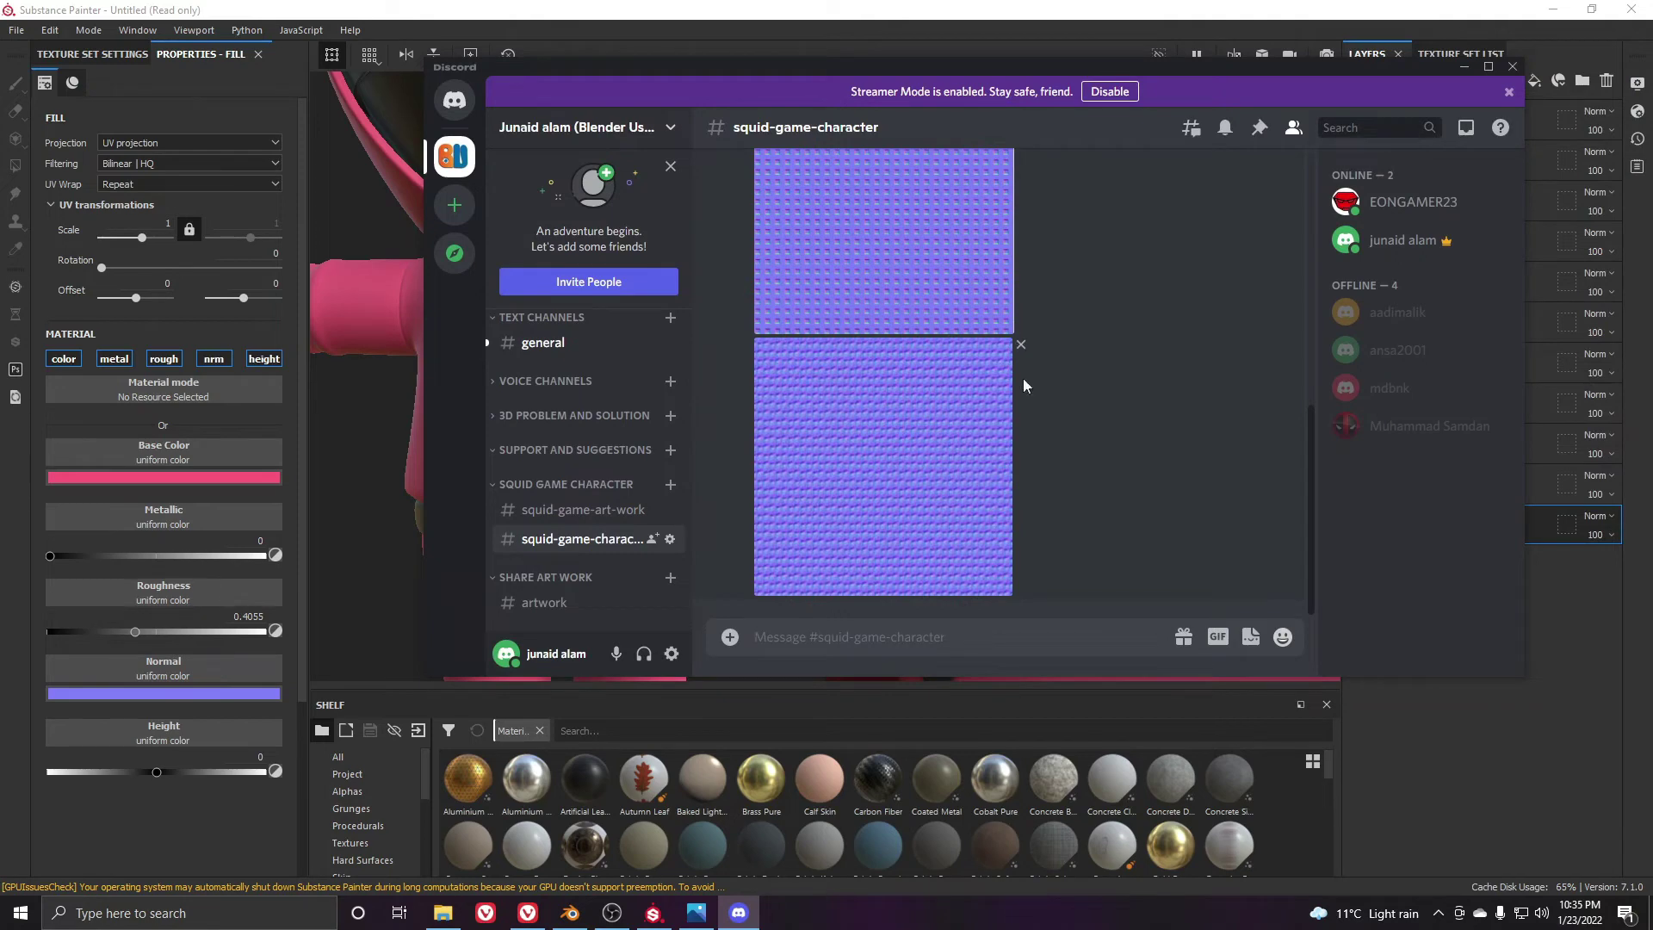
pyautogui.click(1463, 70)
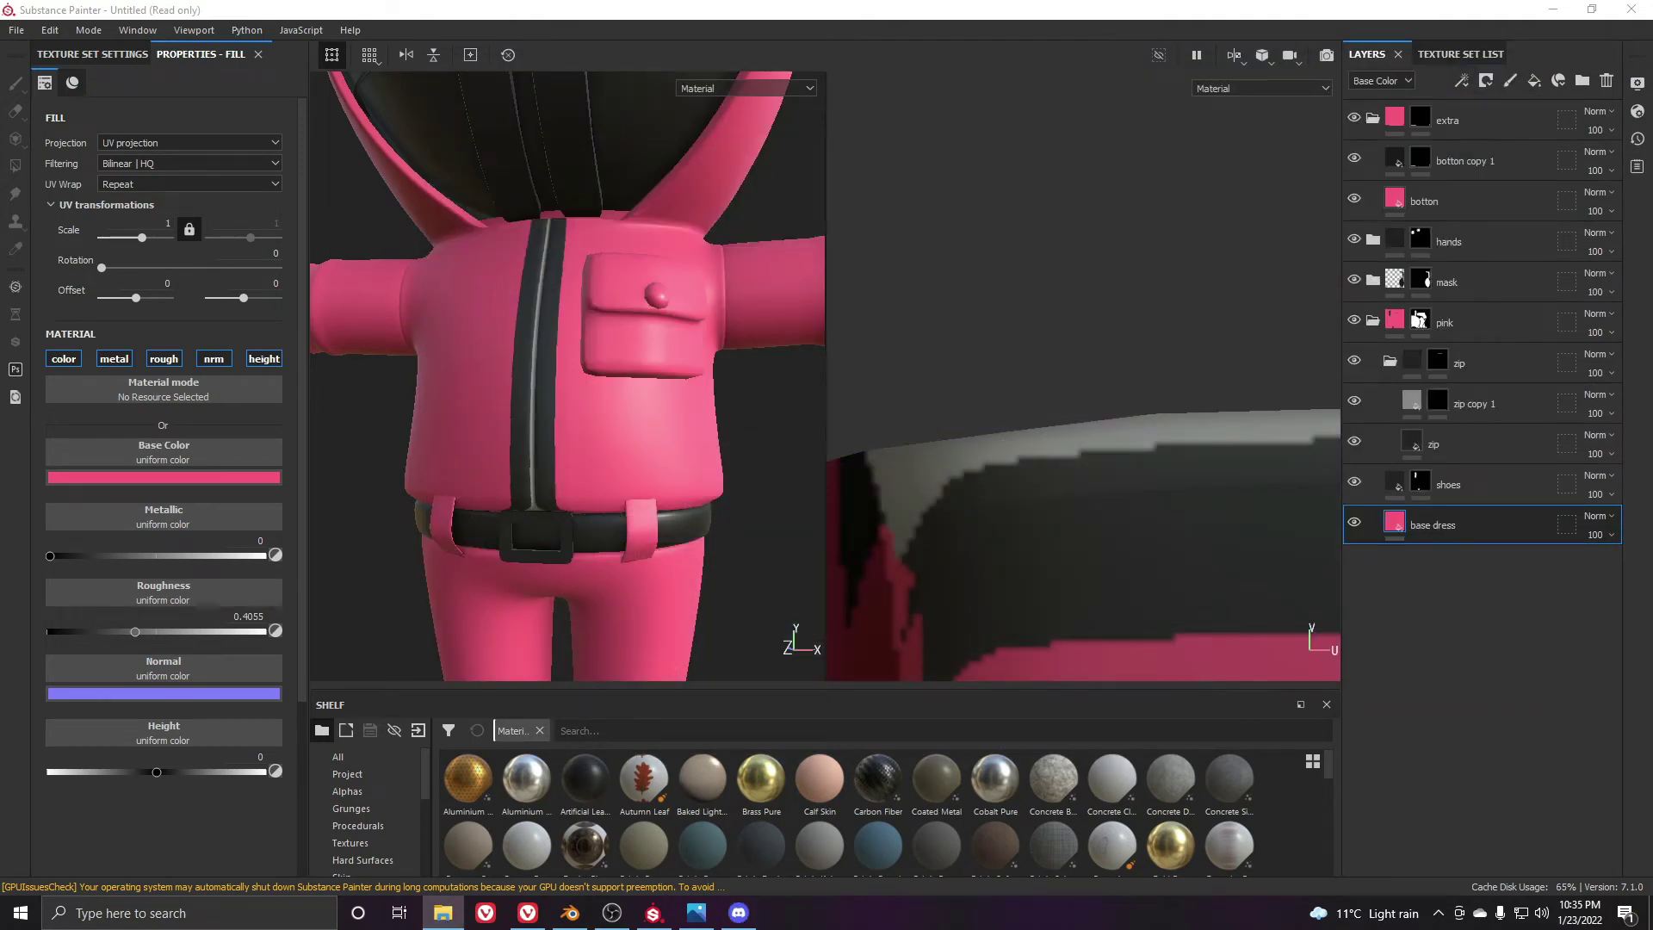
pyautogui.moveTo(852, 677); pyautogui.dragTo(746, 819)
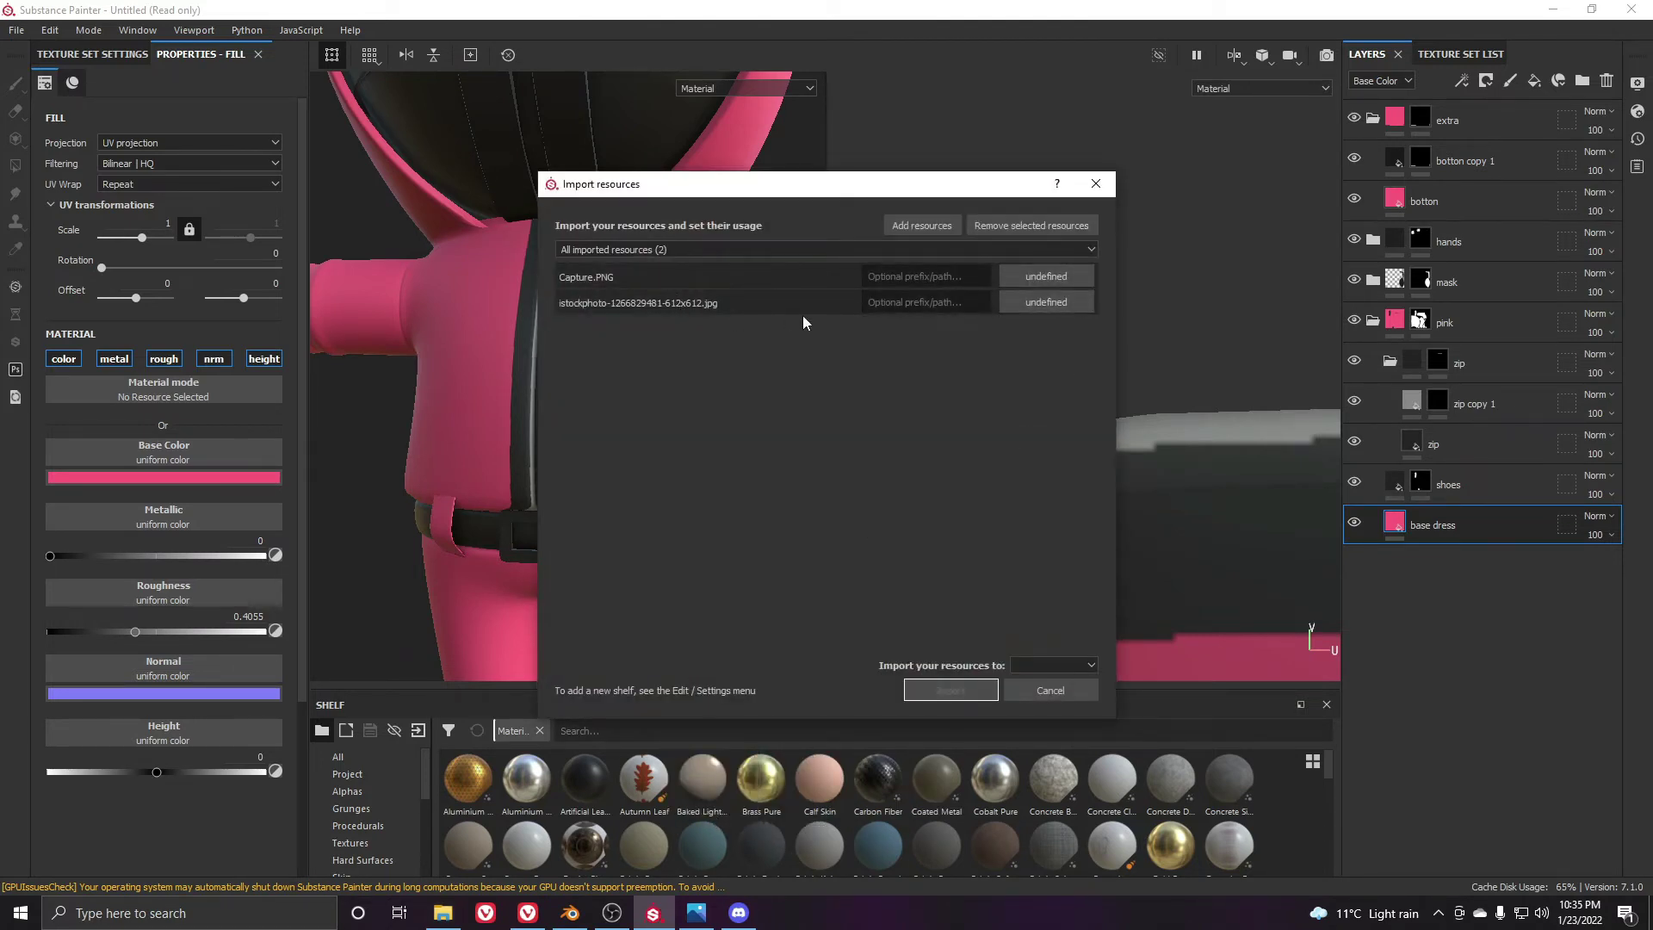
pyautogui.click(1059, 301)
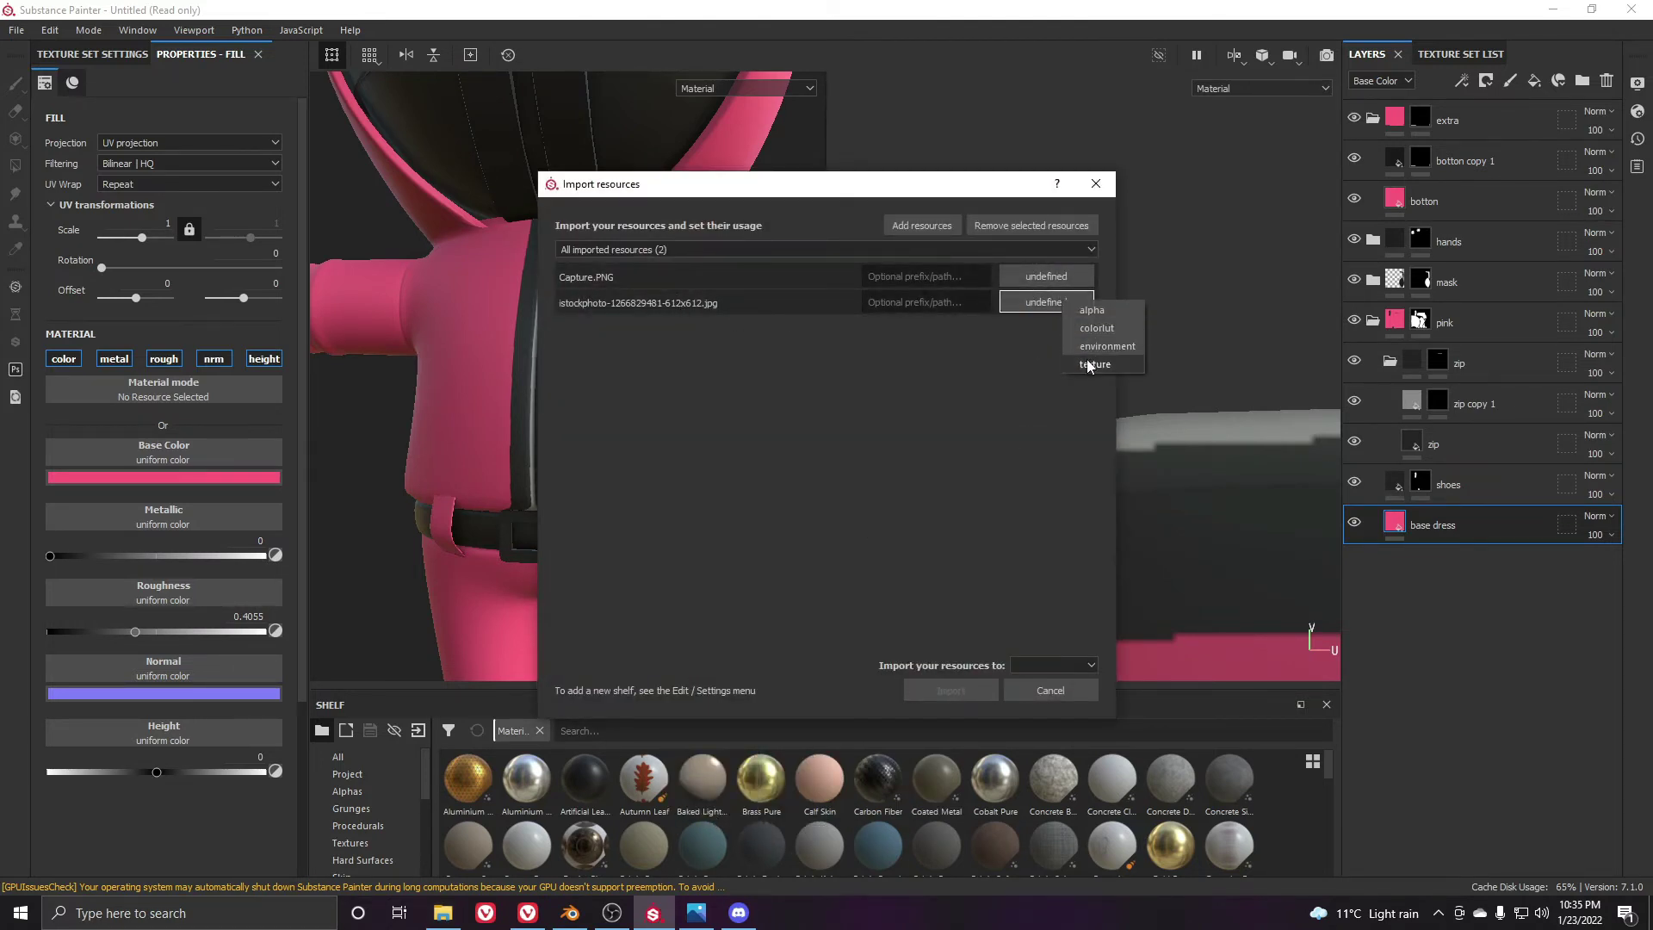
pyautogui.click(1057, 665)
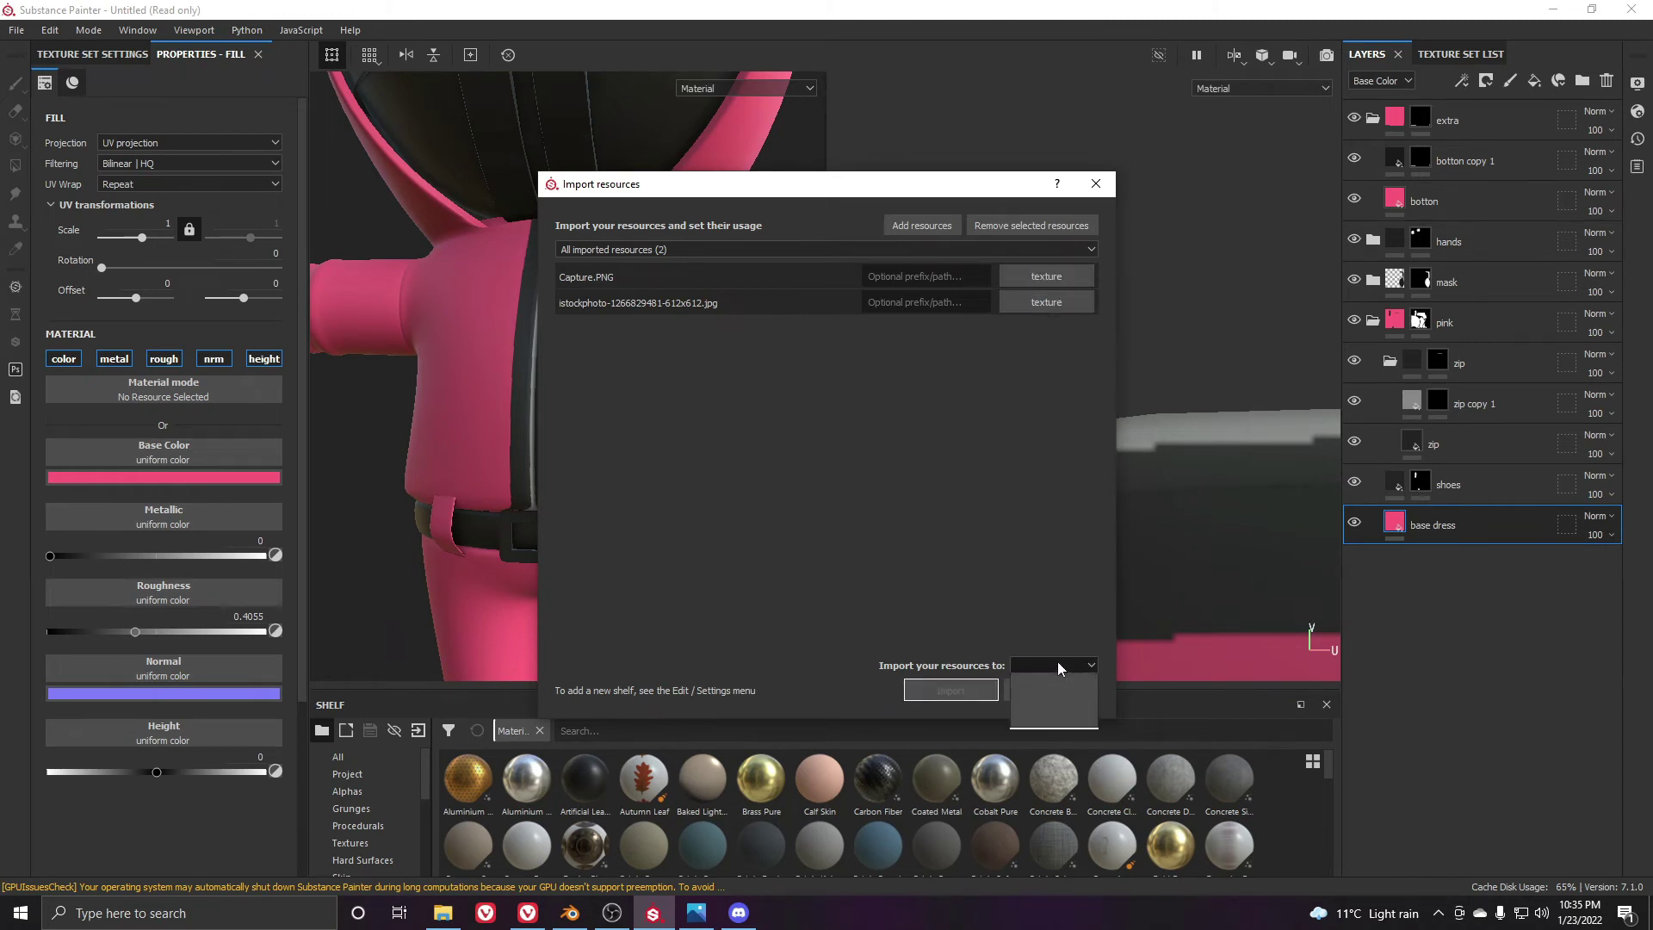
pyautogui.click(1048, 691)
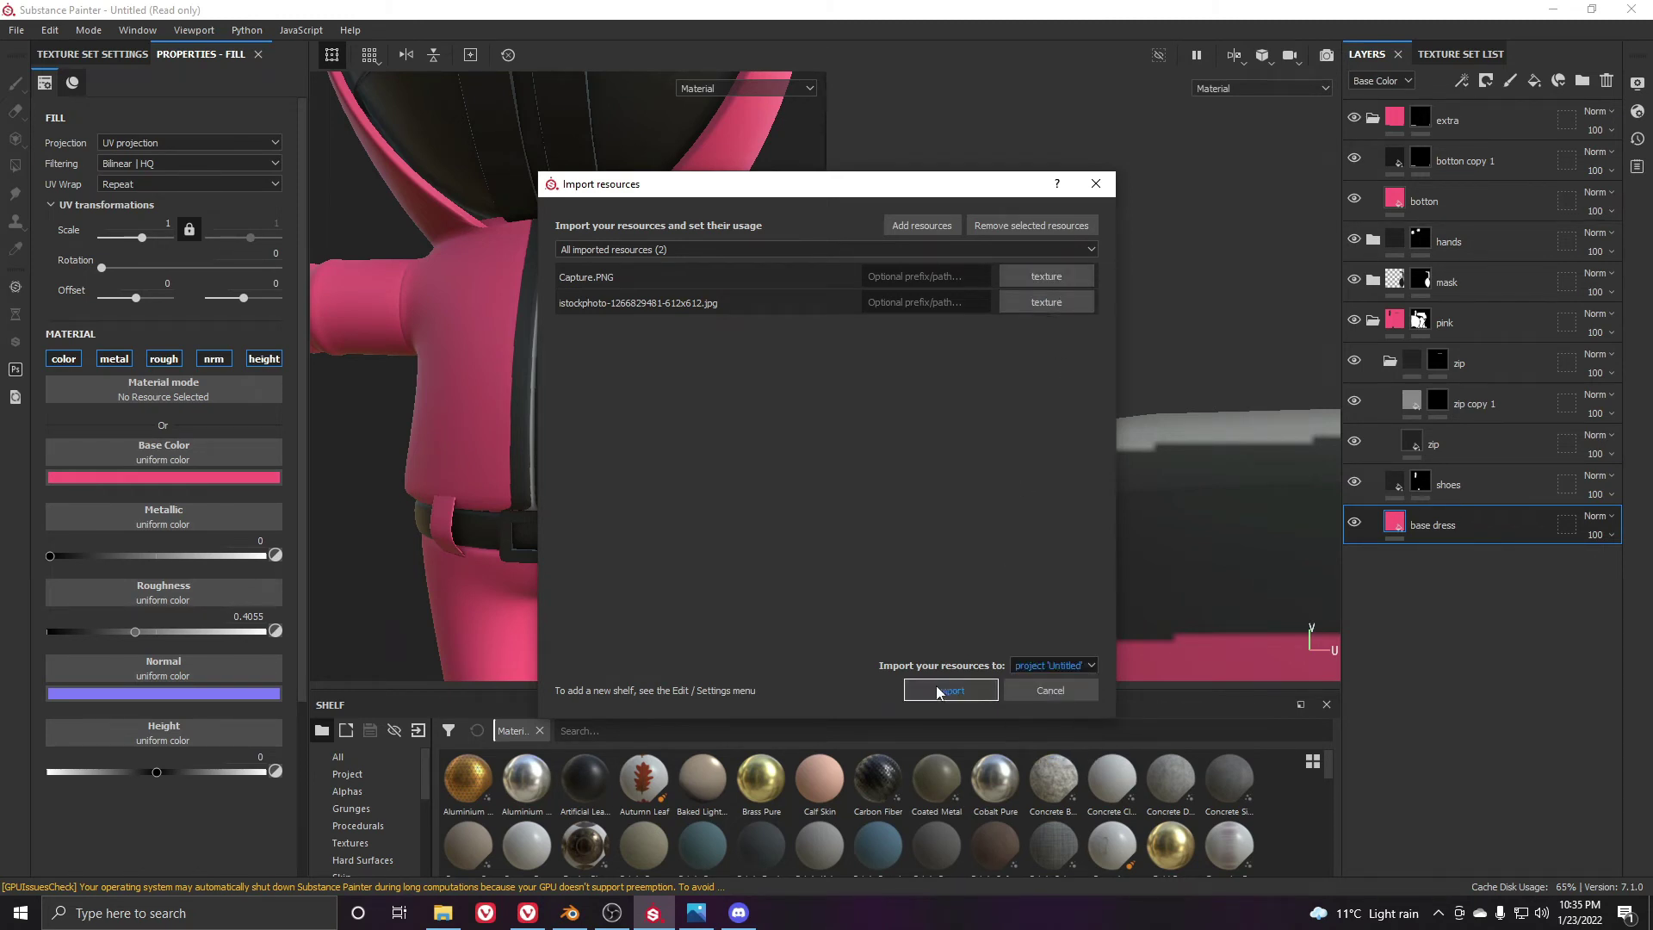
pyautogui.click(946, 691)
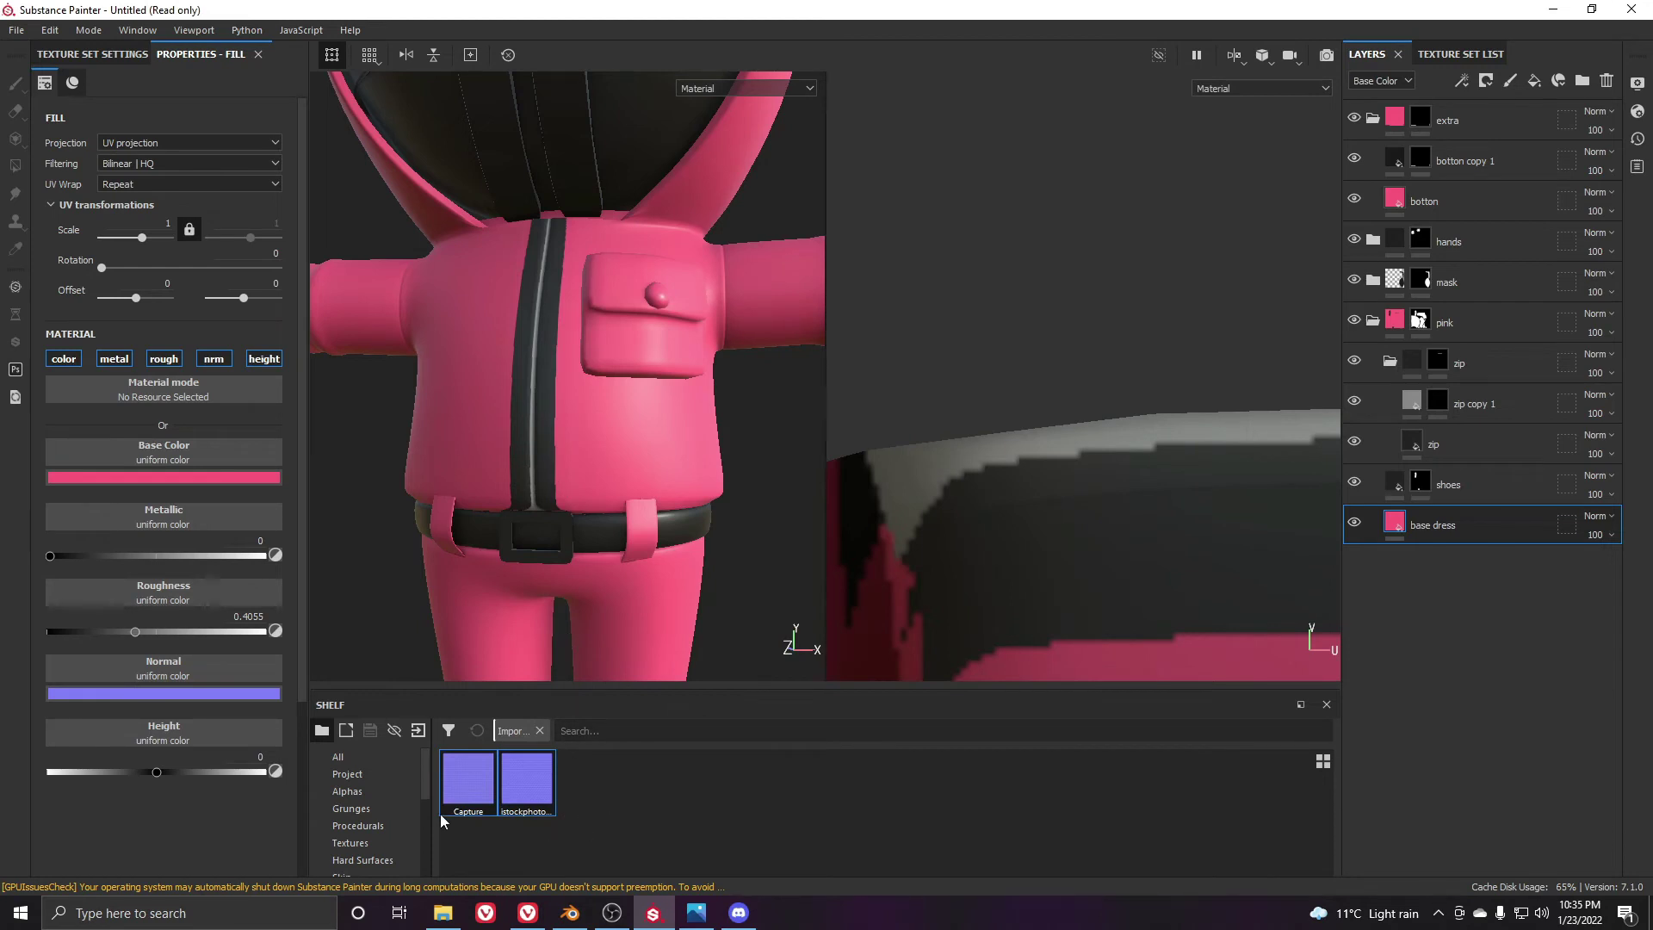
pyautogui.click(513, 786)
pyautogui.moveTo(522, 805); pyautogui.dragTo(186, 668)
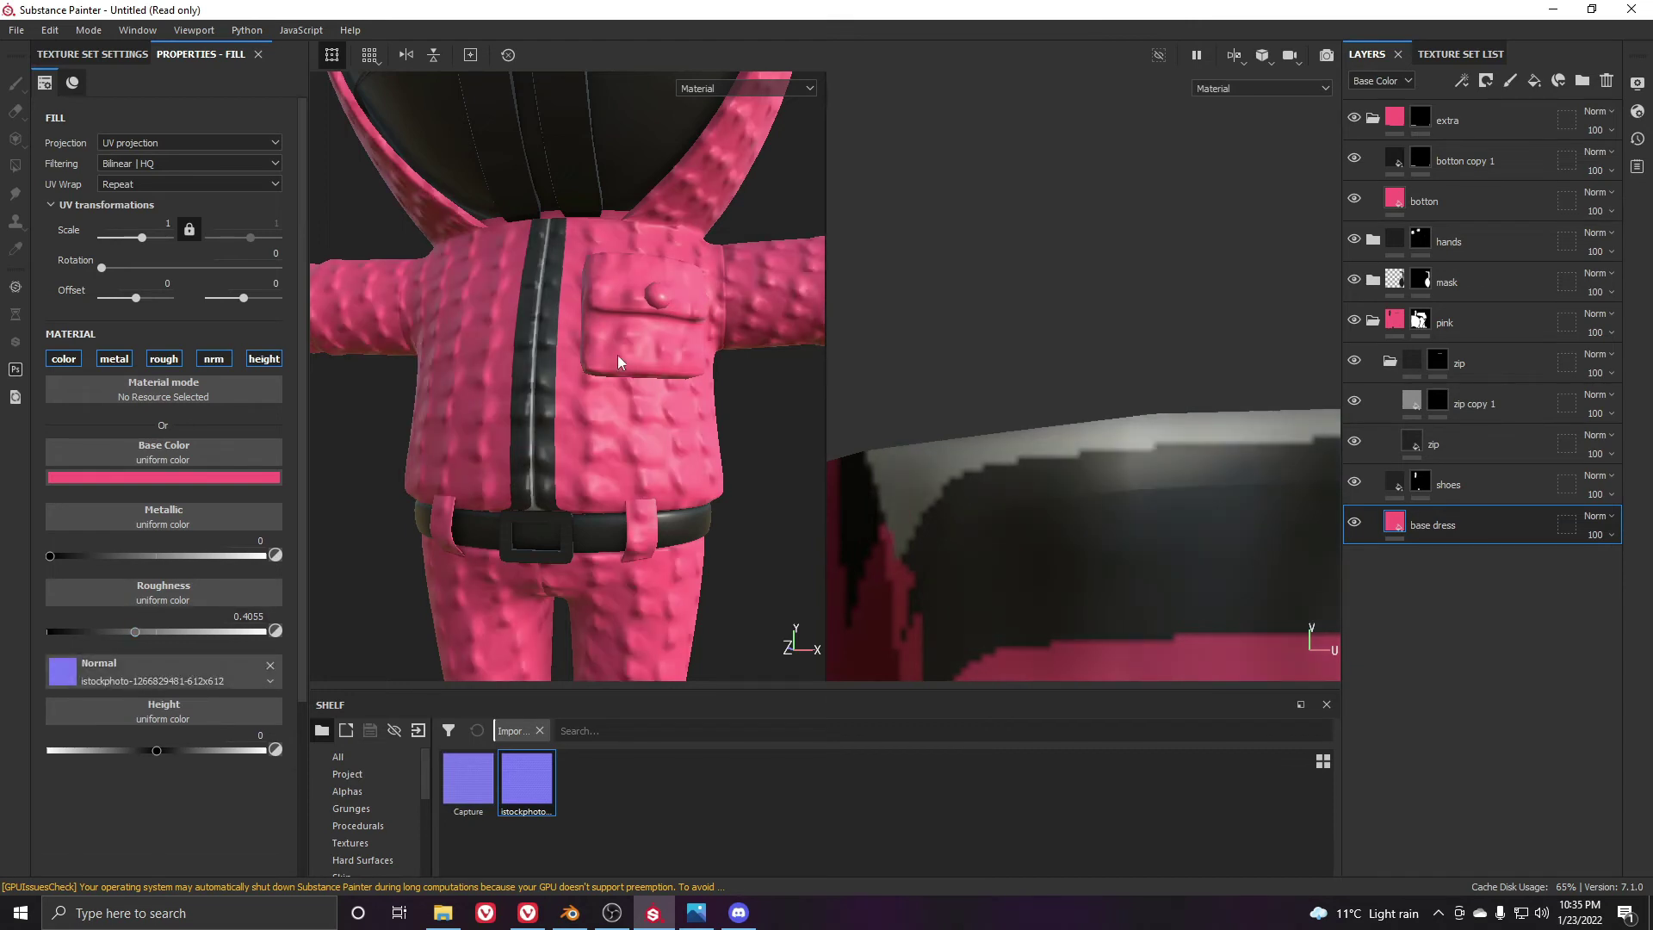
pyautogui.keyDown('alt'); pyautogui.moveTo(617, 354); pyautogui.dragTo(612, 402); pyautogui.keyUp('alt')
pyautogui.scroll(-1, 612, 402)
pyautogui.keyDown('alt'); pyautogui.moveTo(581, 402); pyautogui.dragTo(563, 378, button='middle'); pyautogui.keyUp('alt')
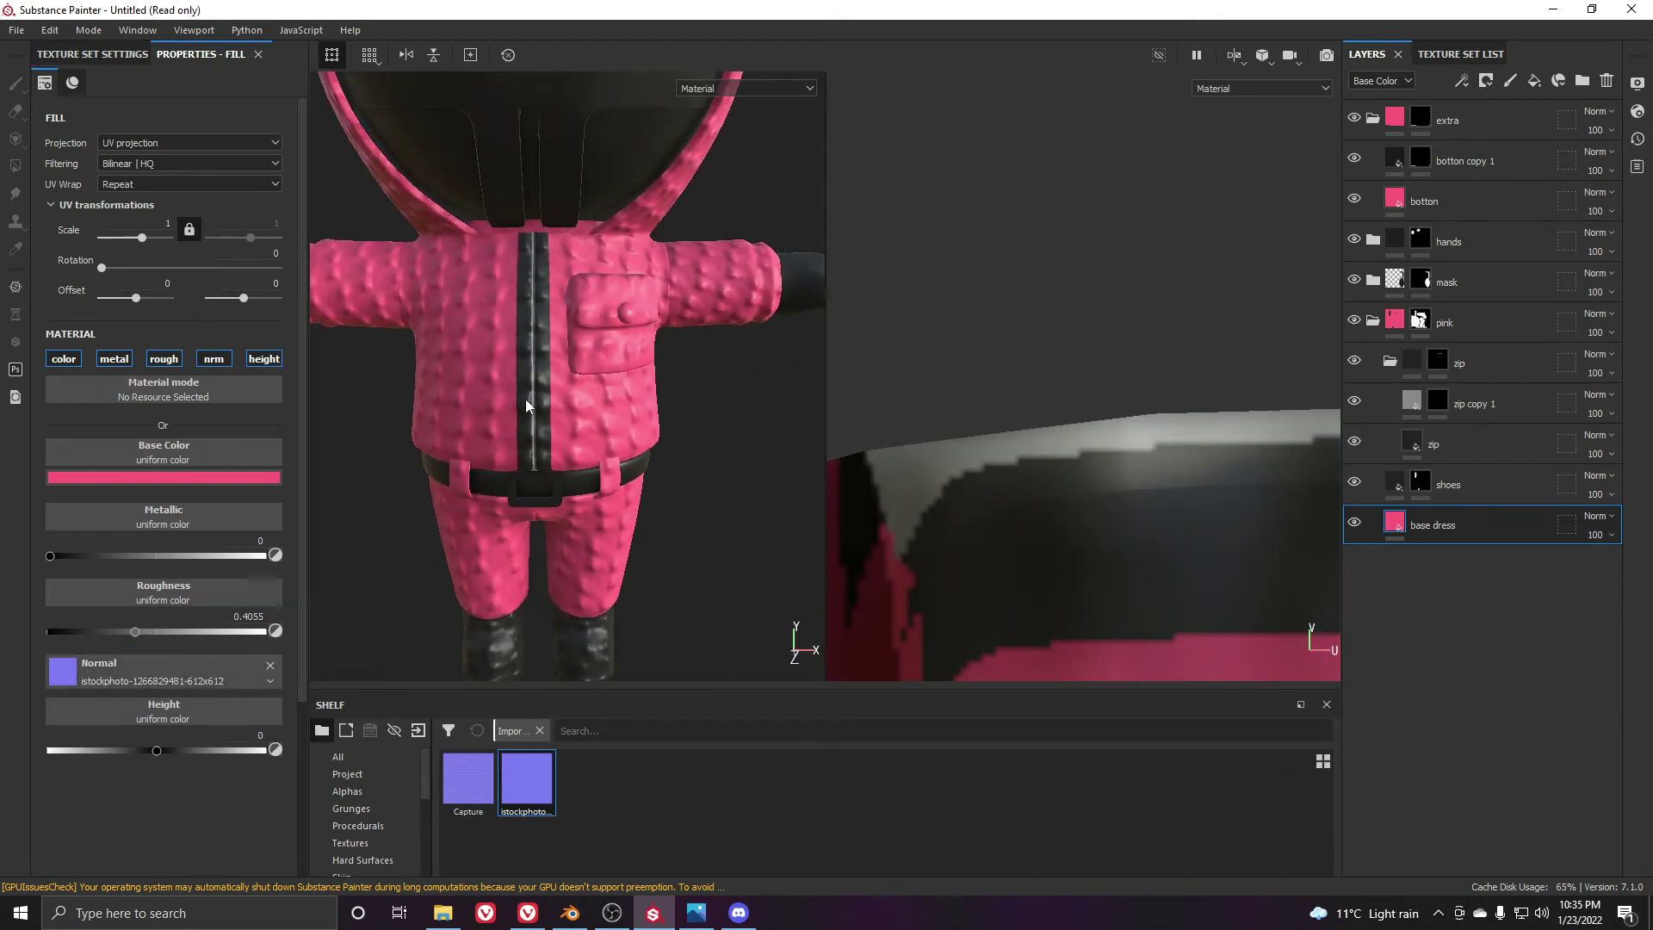
# Set the base dress layer's UV scale to 20 and inspect the fabric pattern near the zip
pyautogui.keyDown('alt'); pyautogui.moveTo(525, 400); pyautogui.dragTo(463, 401); pyautogui.keyUp('alt')
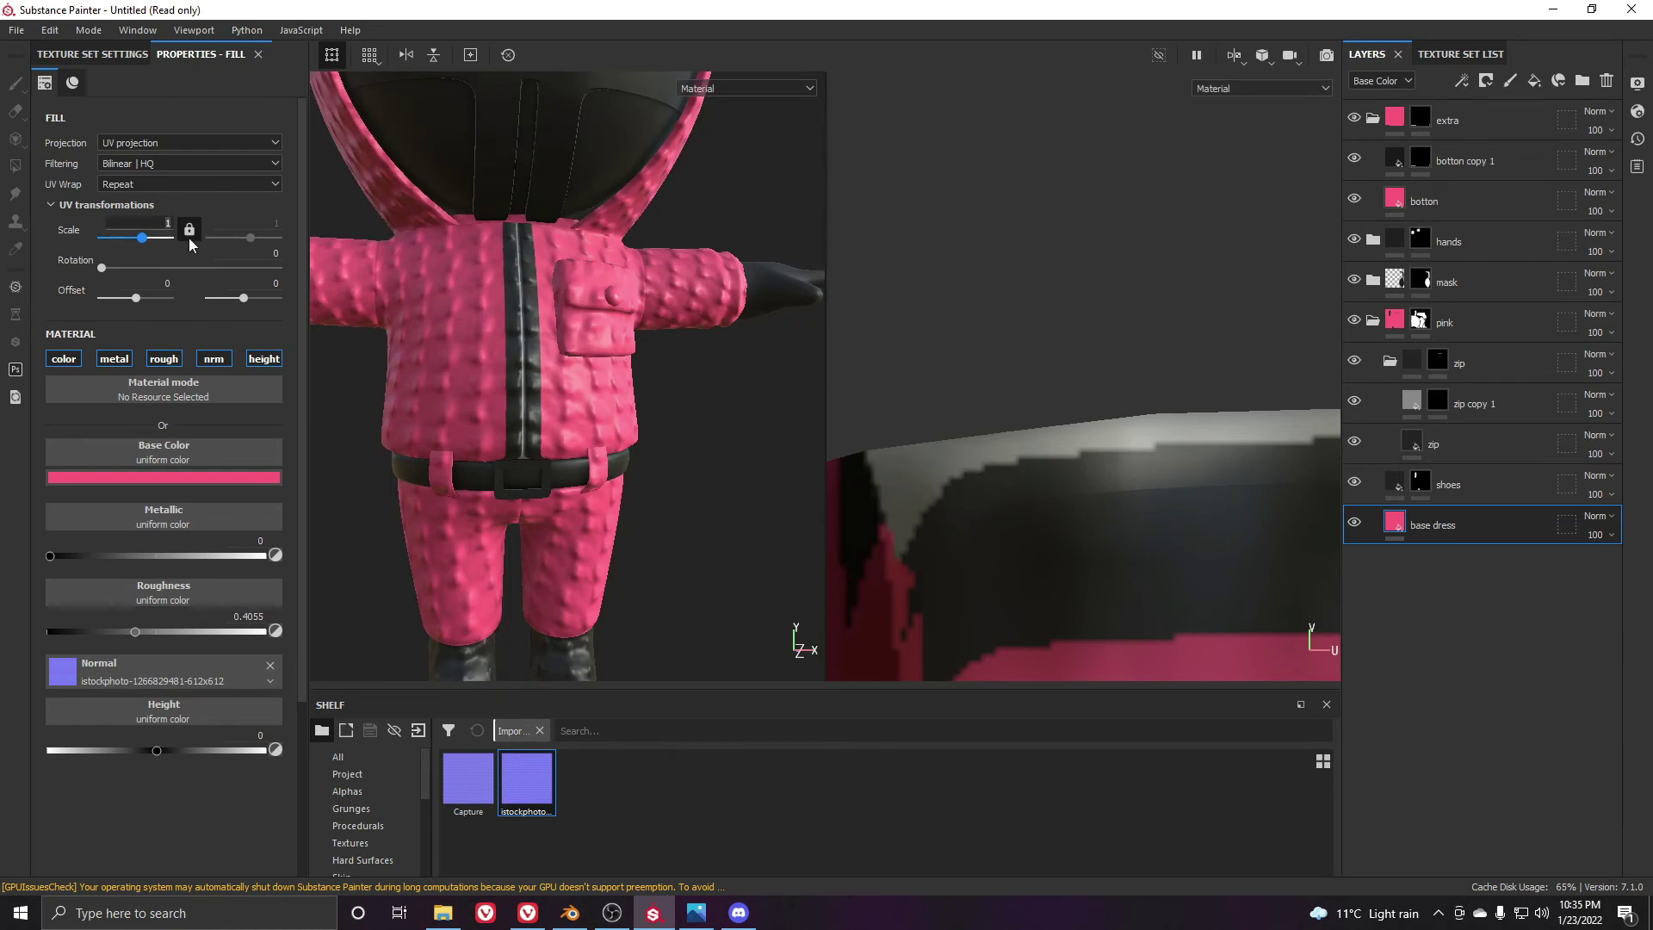
pyautogui.press('Return')
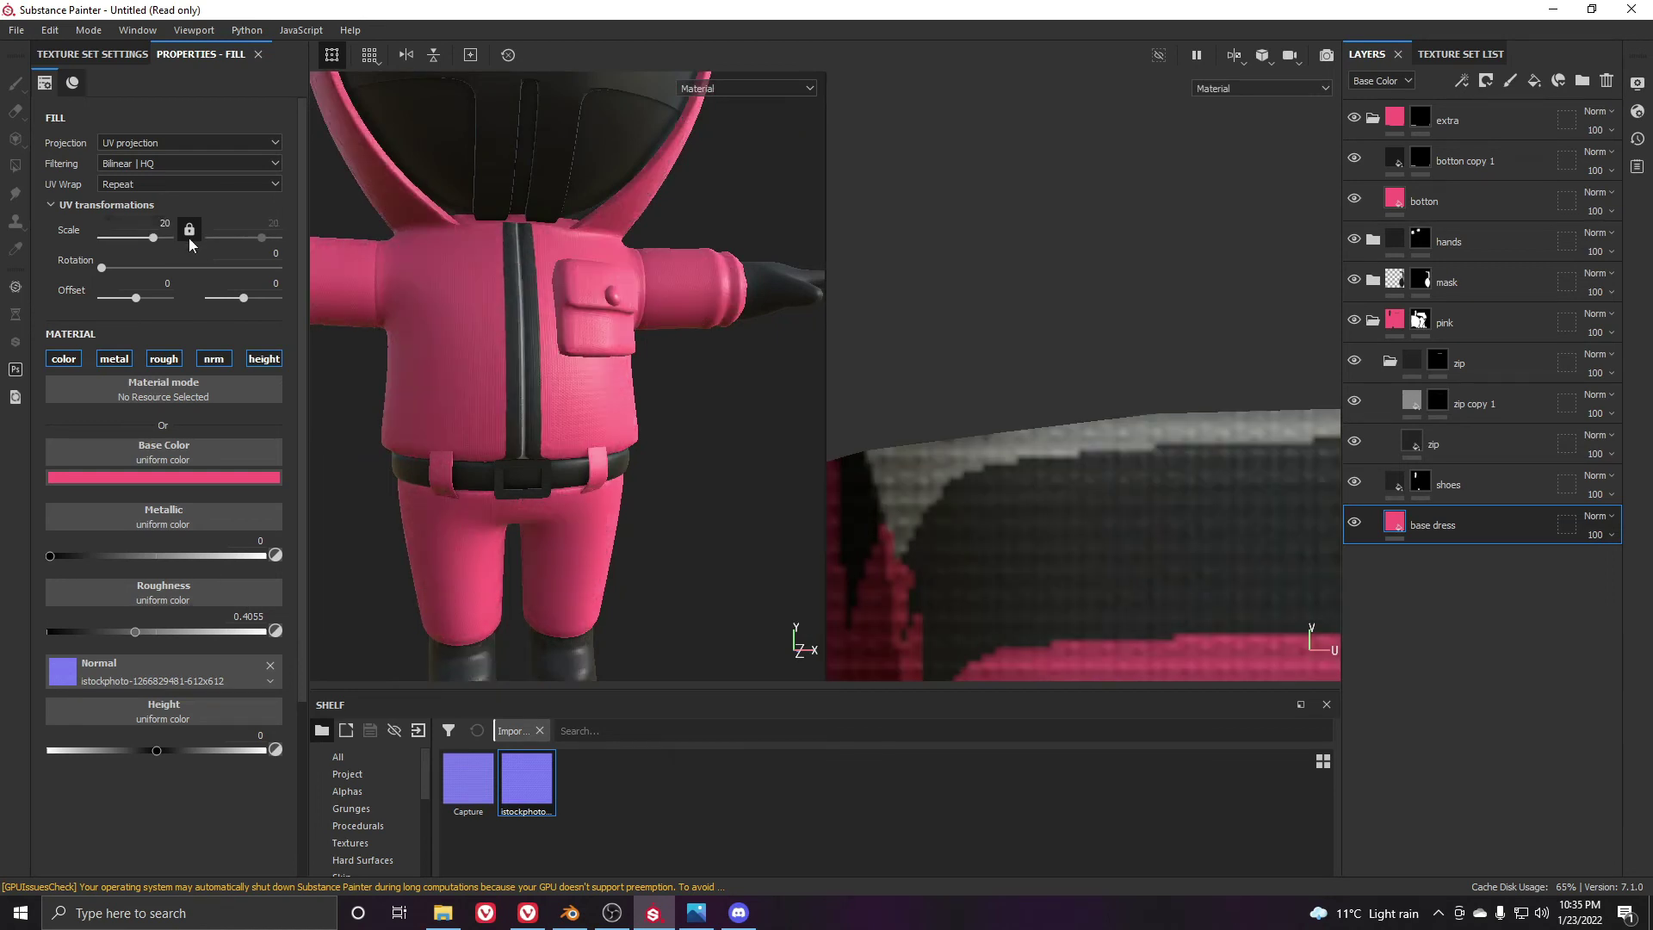
pyautogui.scroll(10, 465, 404)
pyautogui.keyDown('alt'); pyautogui.moveTo(496, 373); pyautogui.dragTo(479, 376); pyautogui.keyUp('alt')
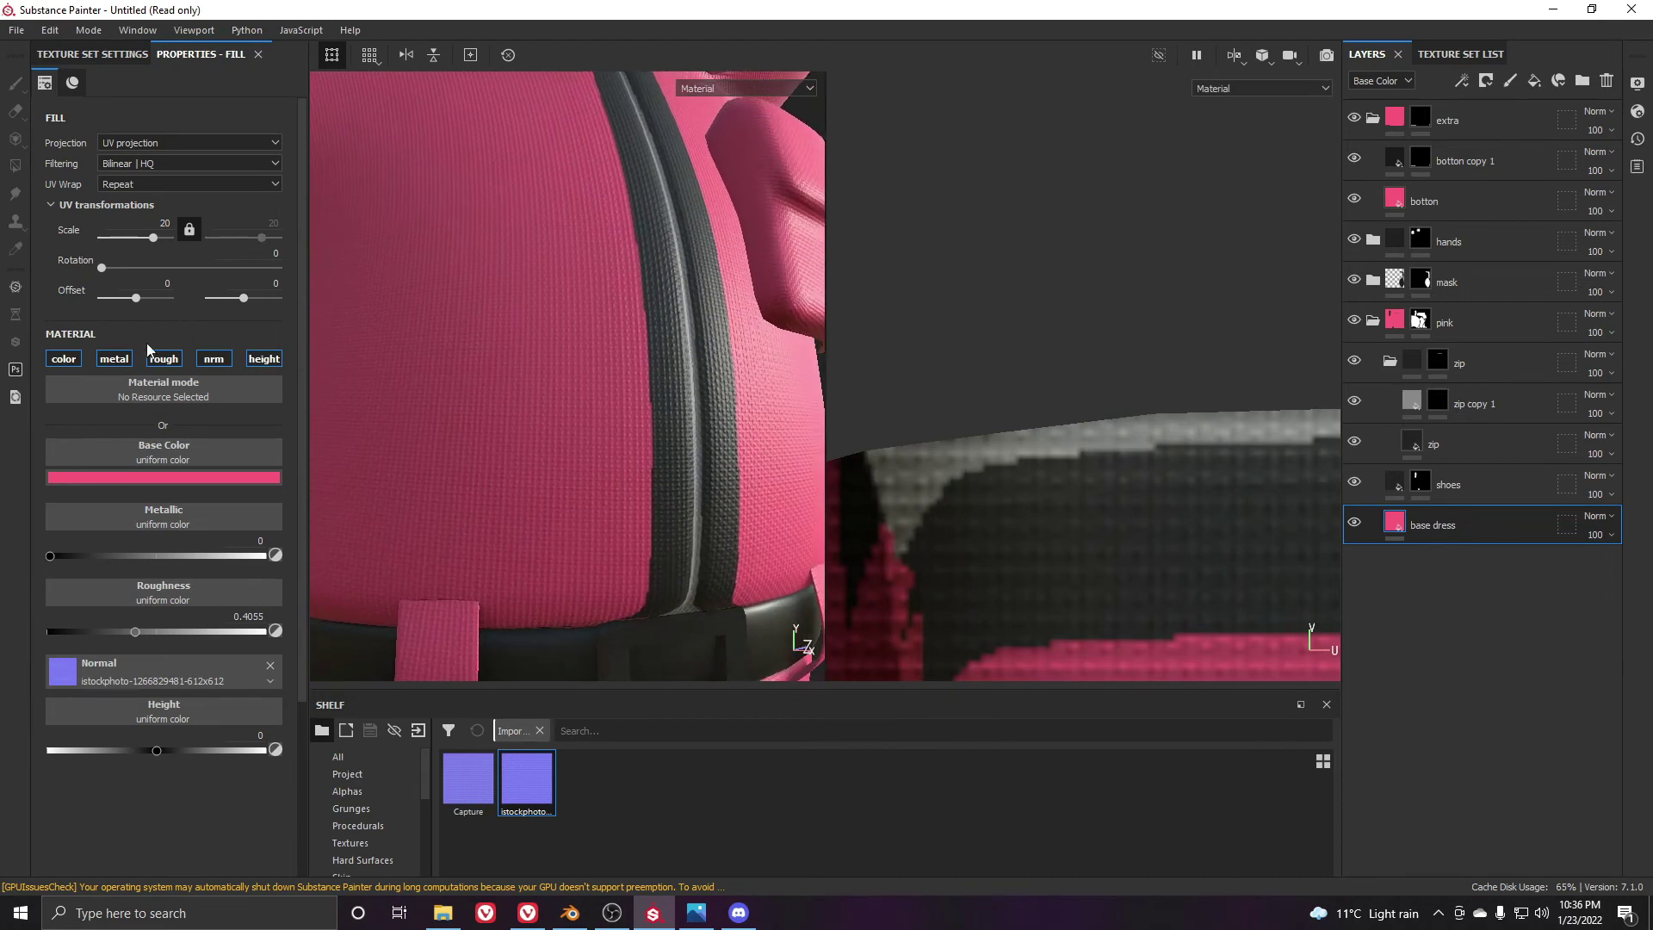
# Set the base dress layer's UV scale to 15 and check the fabric pattern on the jacket
pyautogui.click(163, 224)
pyautogui.write('15')
pyautogui.press('Return')
pyautogui.scroll(-6, 591, 394)
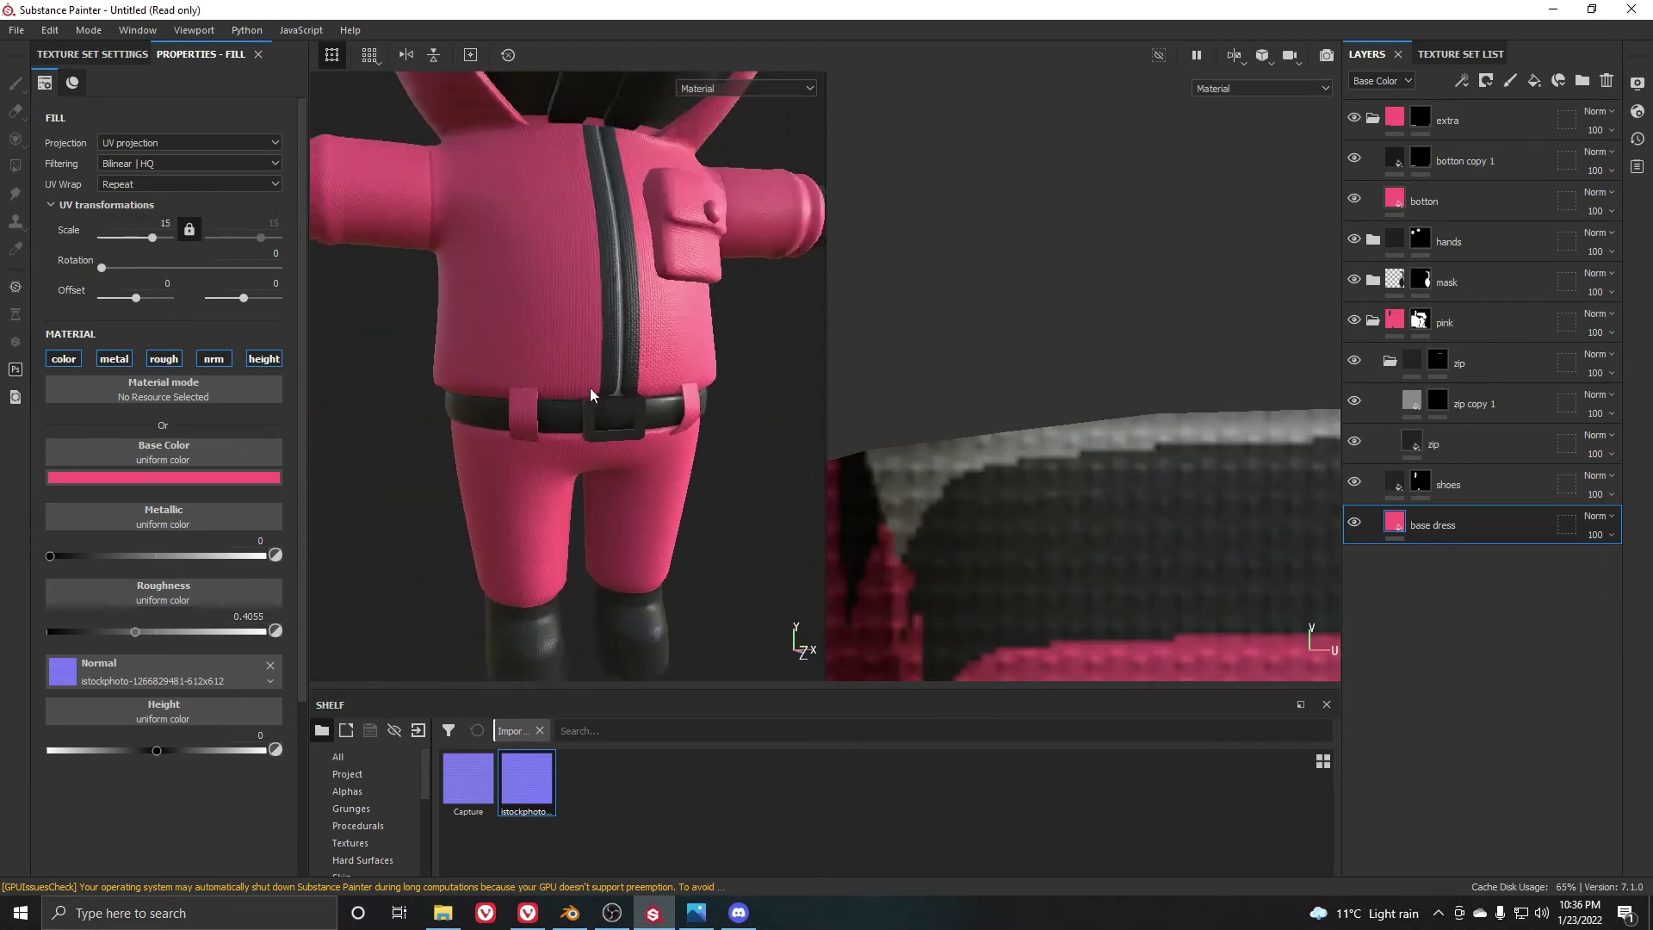
pyautogui.keyDown('alt'); pyautogui.moveTo(590, 395); pyautogui.dragTo(528, 327); pyautogui.keyUp('alt')
pyautogui.scroll(3, 602, 260)
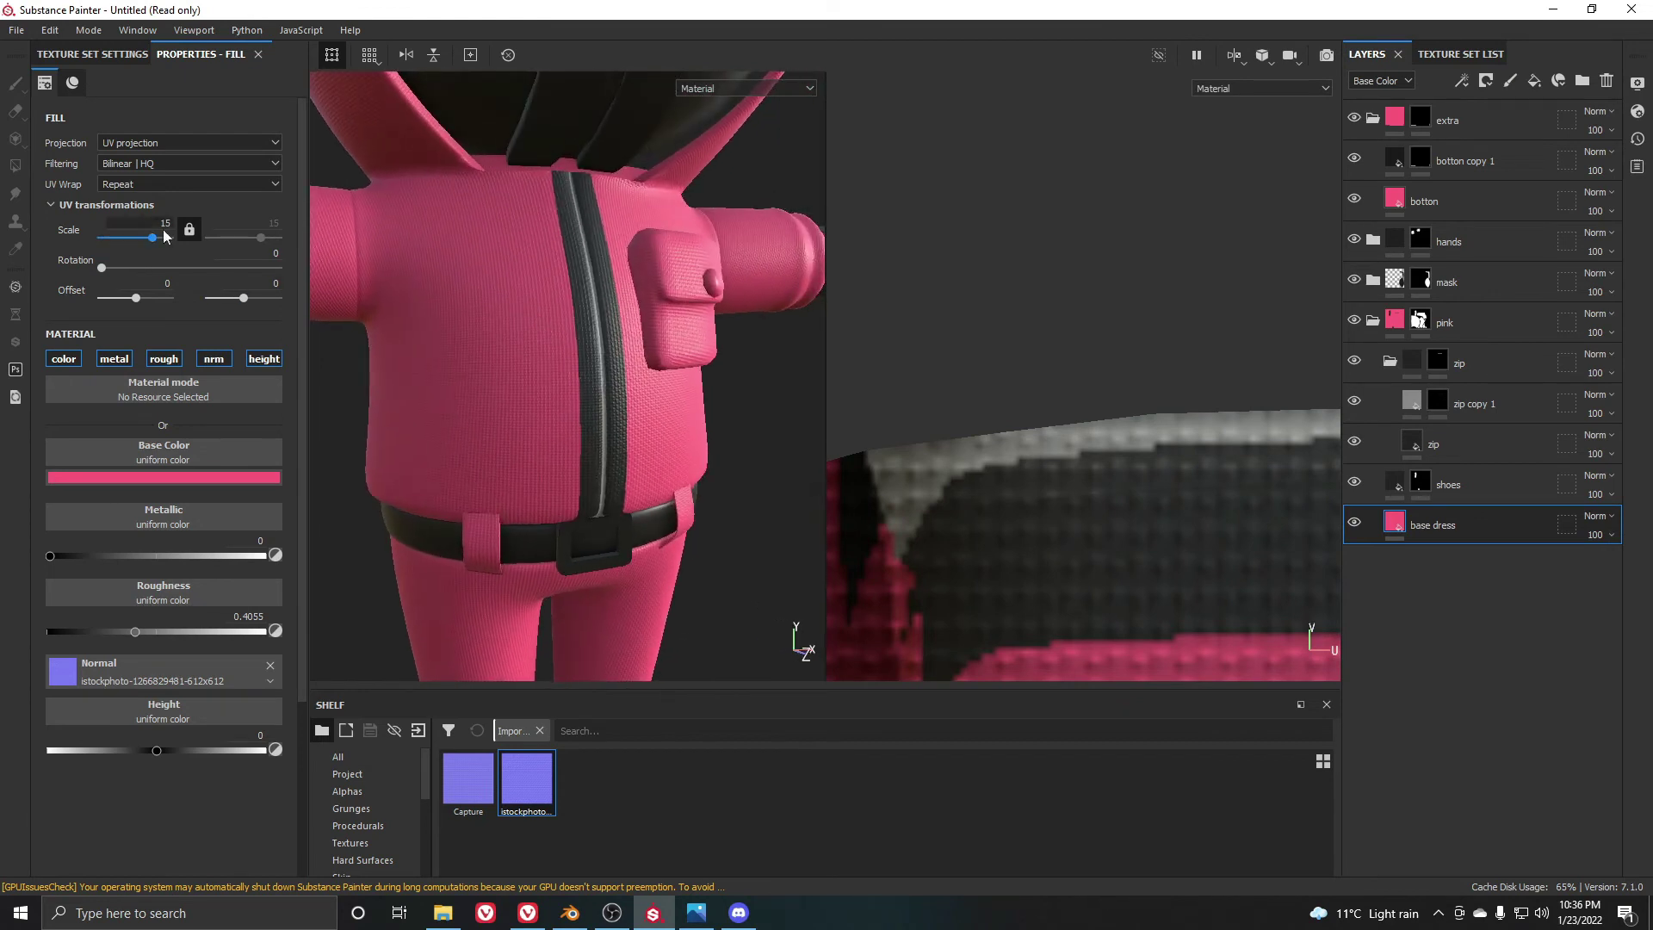
# Try a UV scale of 10 on the base dress layer, settle on 13, and check the fabric pattern on the jacket
pyautogui.write('0')
pyautogui.press('Return')
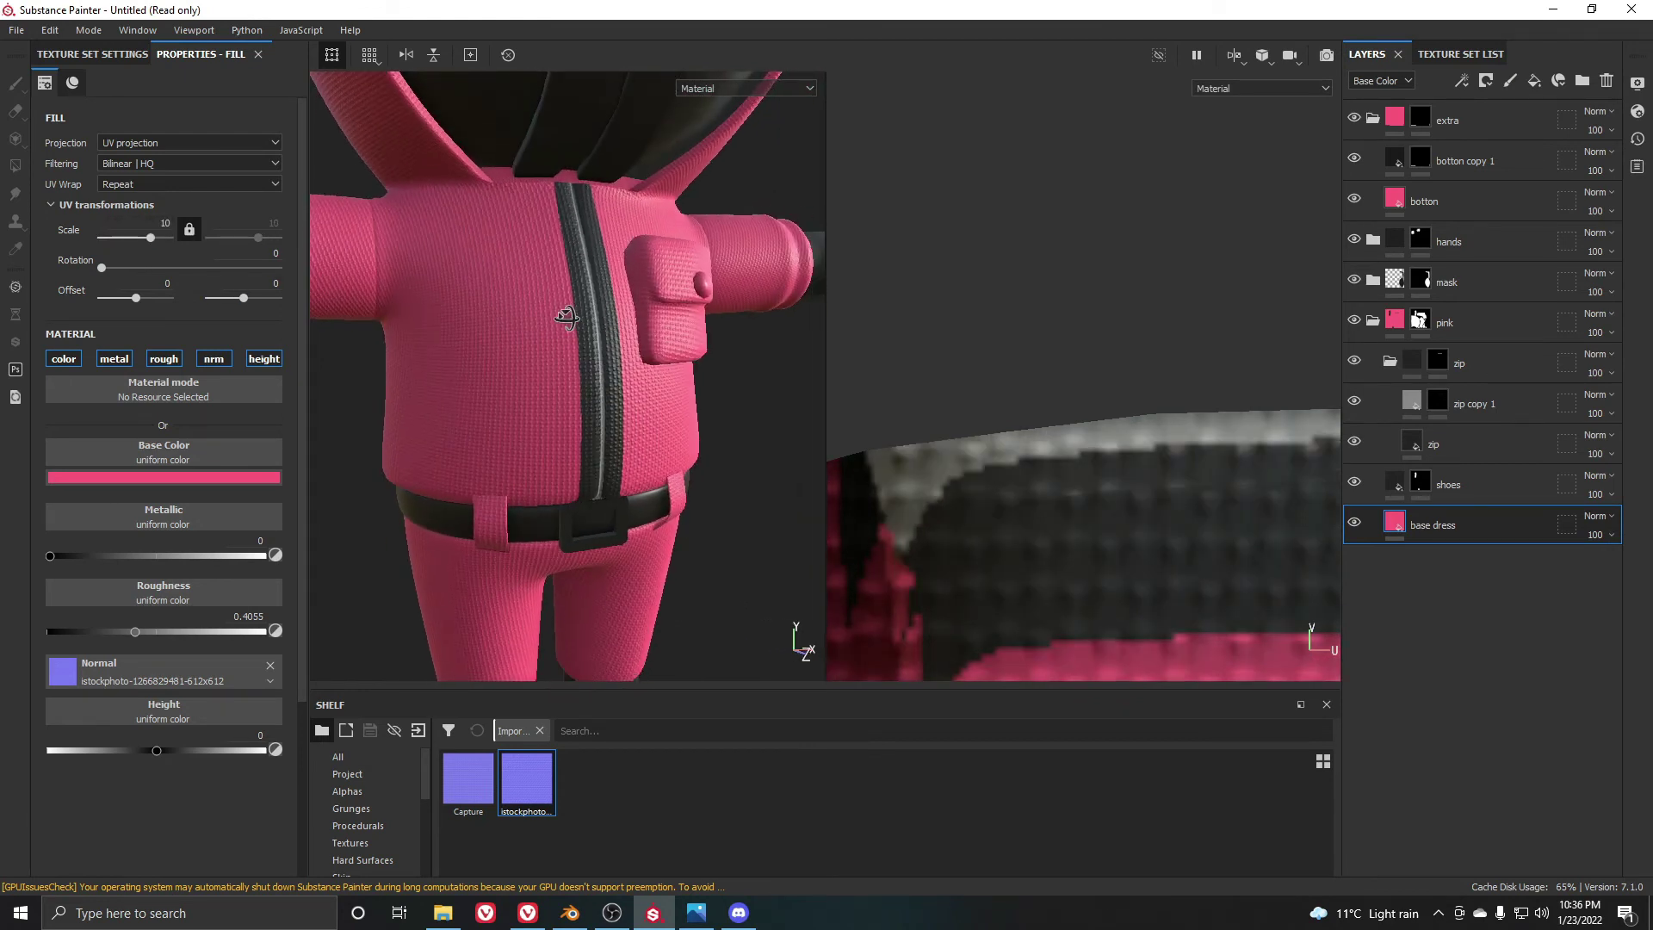
pyautogui.write('13')
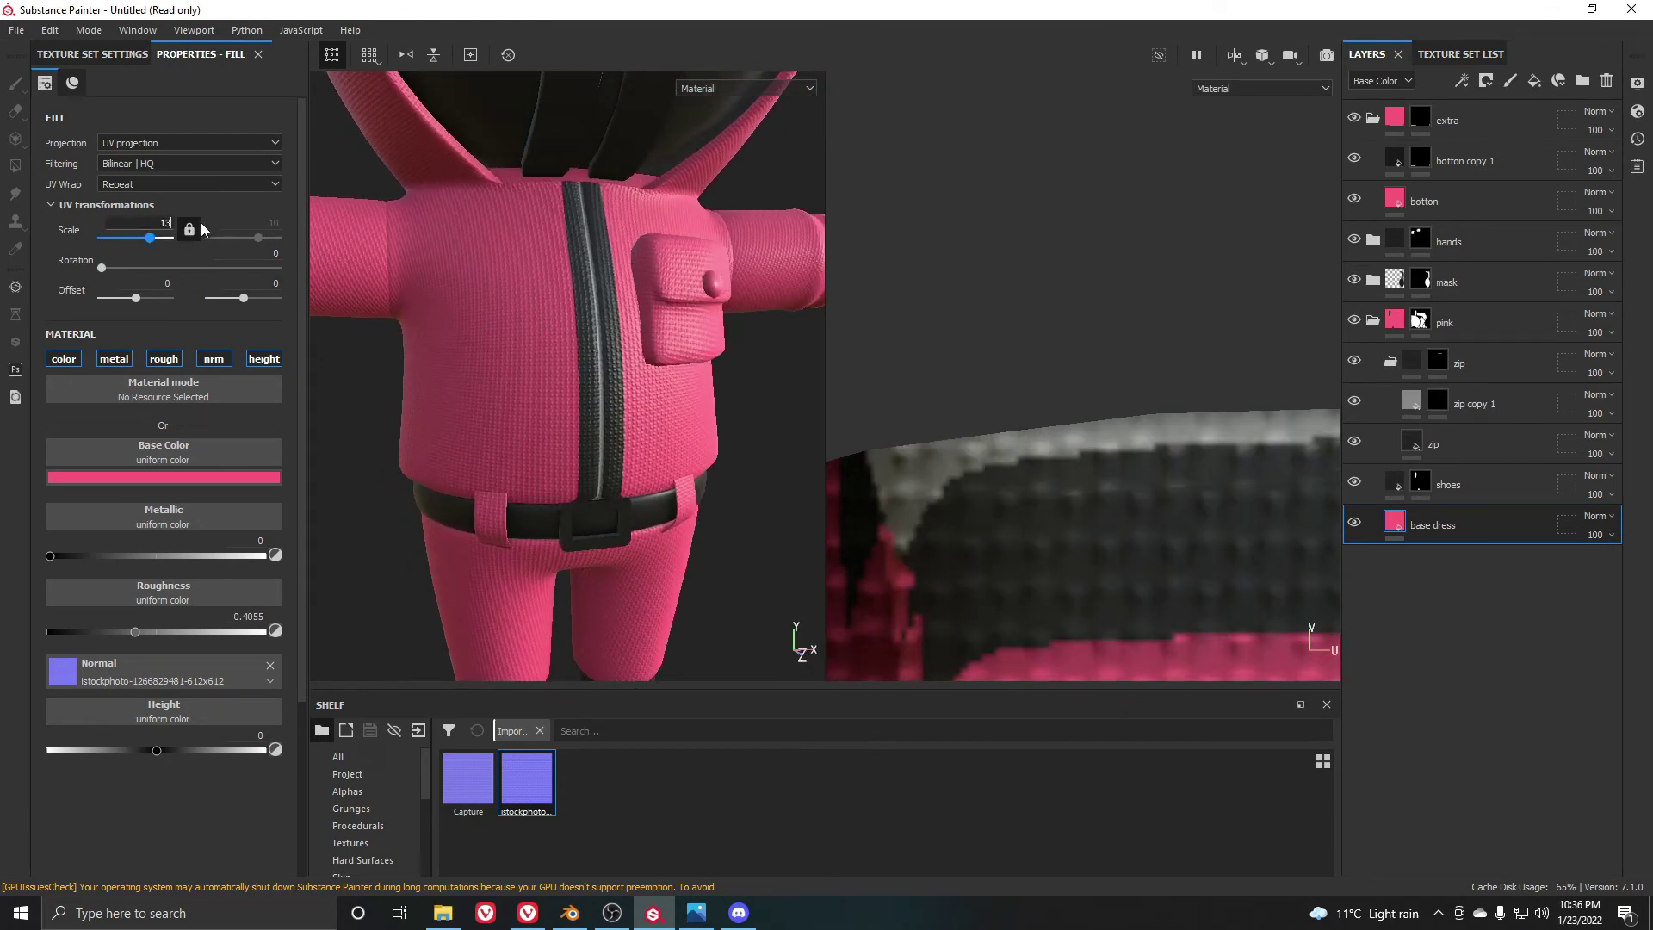
pyautogui.press('Return')
pyautogui.keyDown('alt'); pyautogui.moveTo(689, 293); pyautogui.dragTo(607, 344); pyautogui.keyUp('alt')
pyautogui.scroll(-2, 609, 343)
pyautogui.scroll(3, 611, 458)
pyautogui.scroll(-2, 682, 436)
pyautogui.scroll(-5, 683, 437)
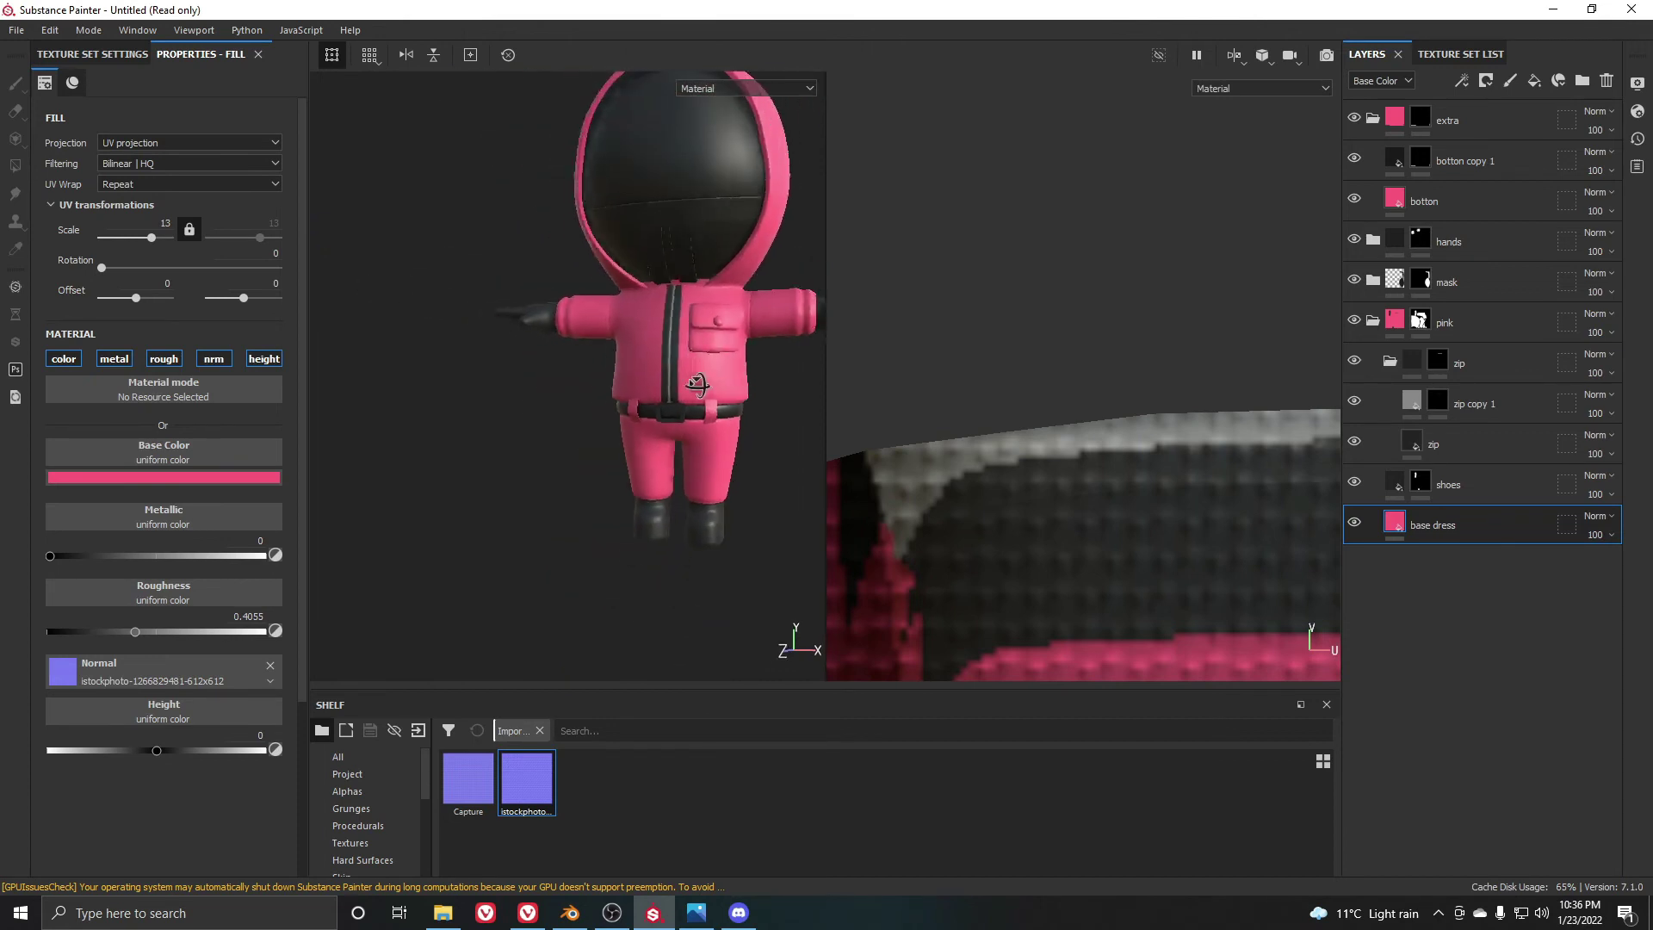
pyautogui.scroll(8, 714, 295)
pyautogui.scroll(-2, 709, 343)
pyautogui.scroll(-5, 709, 342)
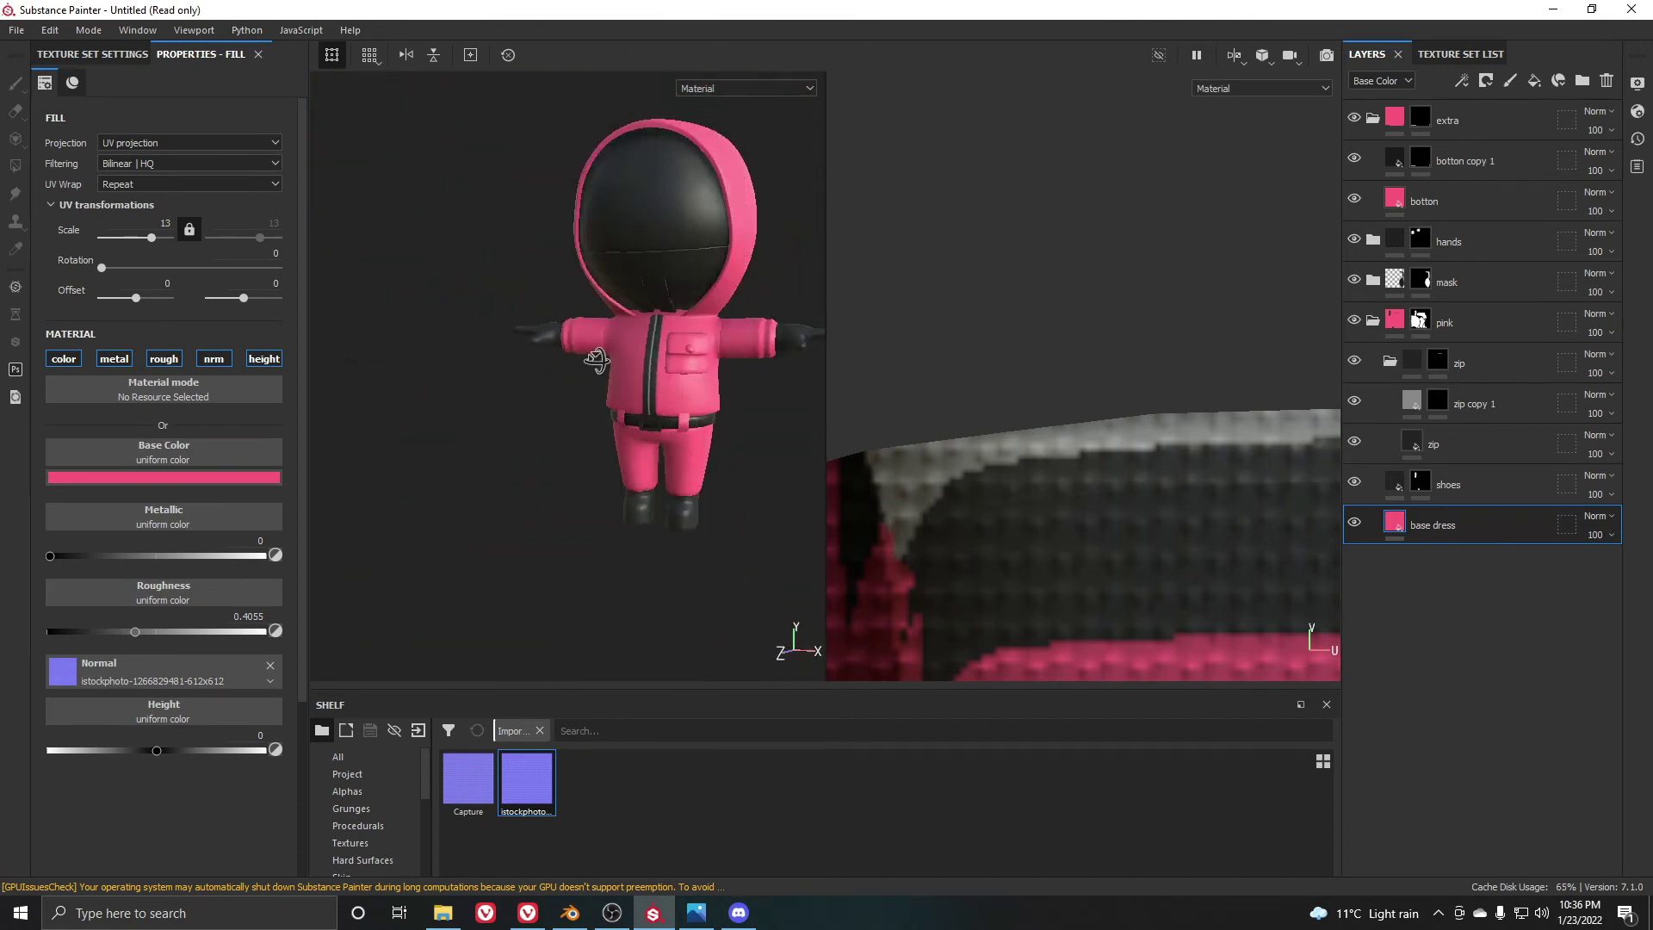
# Examine the fabric pattern on the trousers and shoes, toggling the base dress layer's visibility to compare
pyautogui.keyDown('alt'); pyautogui.moveTo(557, 395); pyautogui.dragTo(483, 438, button='middle'); pyautogui.keyUp('alt')
pyautogui.scroll(2, 635, 428)
pyautogui.keyDown('alt'); pyautogui.moveTo(575, 436); pyautogui.dragTo(670, 459); pyautogui.keyUp('alt')
pyautogui.keyDown('alt'); pyautogui.moveTo(708, 447); pyautogui.dragTo(796, 172, button='middle'); pyautogui.keyUp('alt')
pyautogui.scroll(5, 669, 379)
pyautogui.keyDown('alt'); pyautogui.moveTo(641, 454); pyautogui.dragTo(613, 467); pyautogui.keyUp('alt')
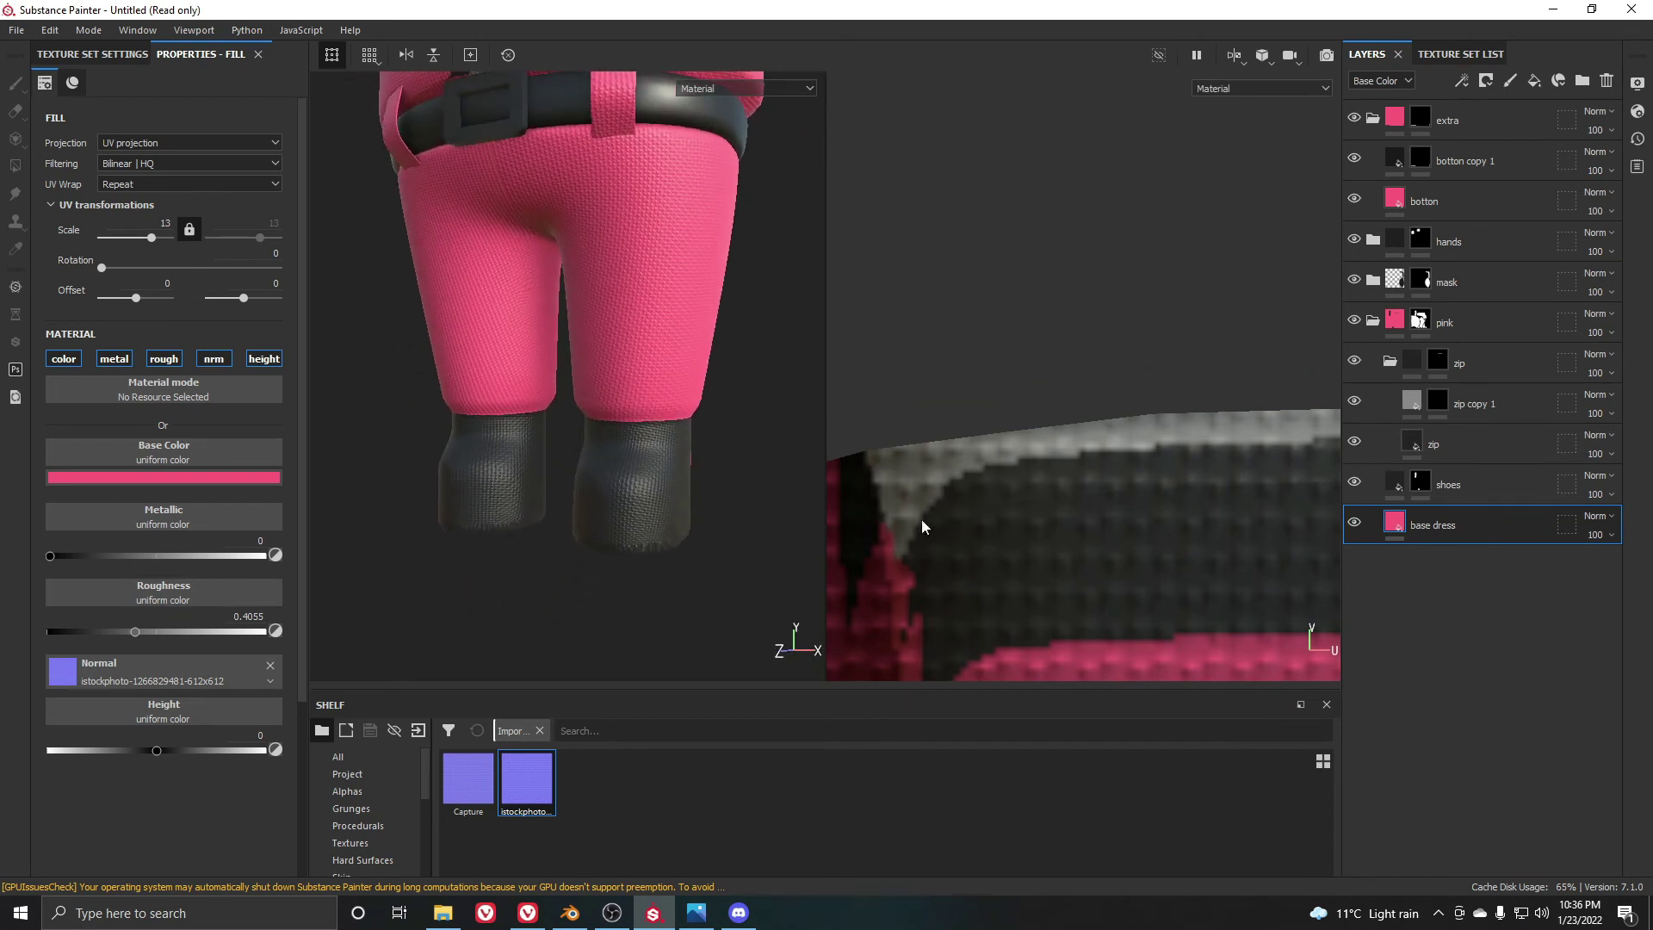
pyautogui.click(1354, 522)
pyautogui.click(1355, 522)
pyautogui.scroll(2, 610, 539)
pyautogui.keyDown('alt'); pyautogui.moveTo(610, 539); pyautogui.dragTo(659, 534); pyautogui.keyUp('alt')
pyautogui.scroll(3, 682, 445)
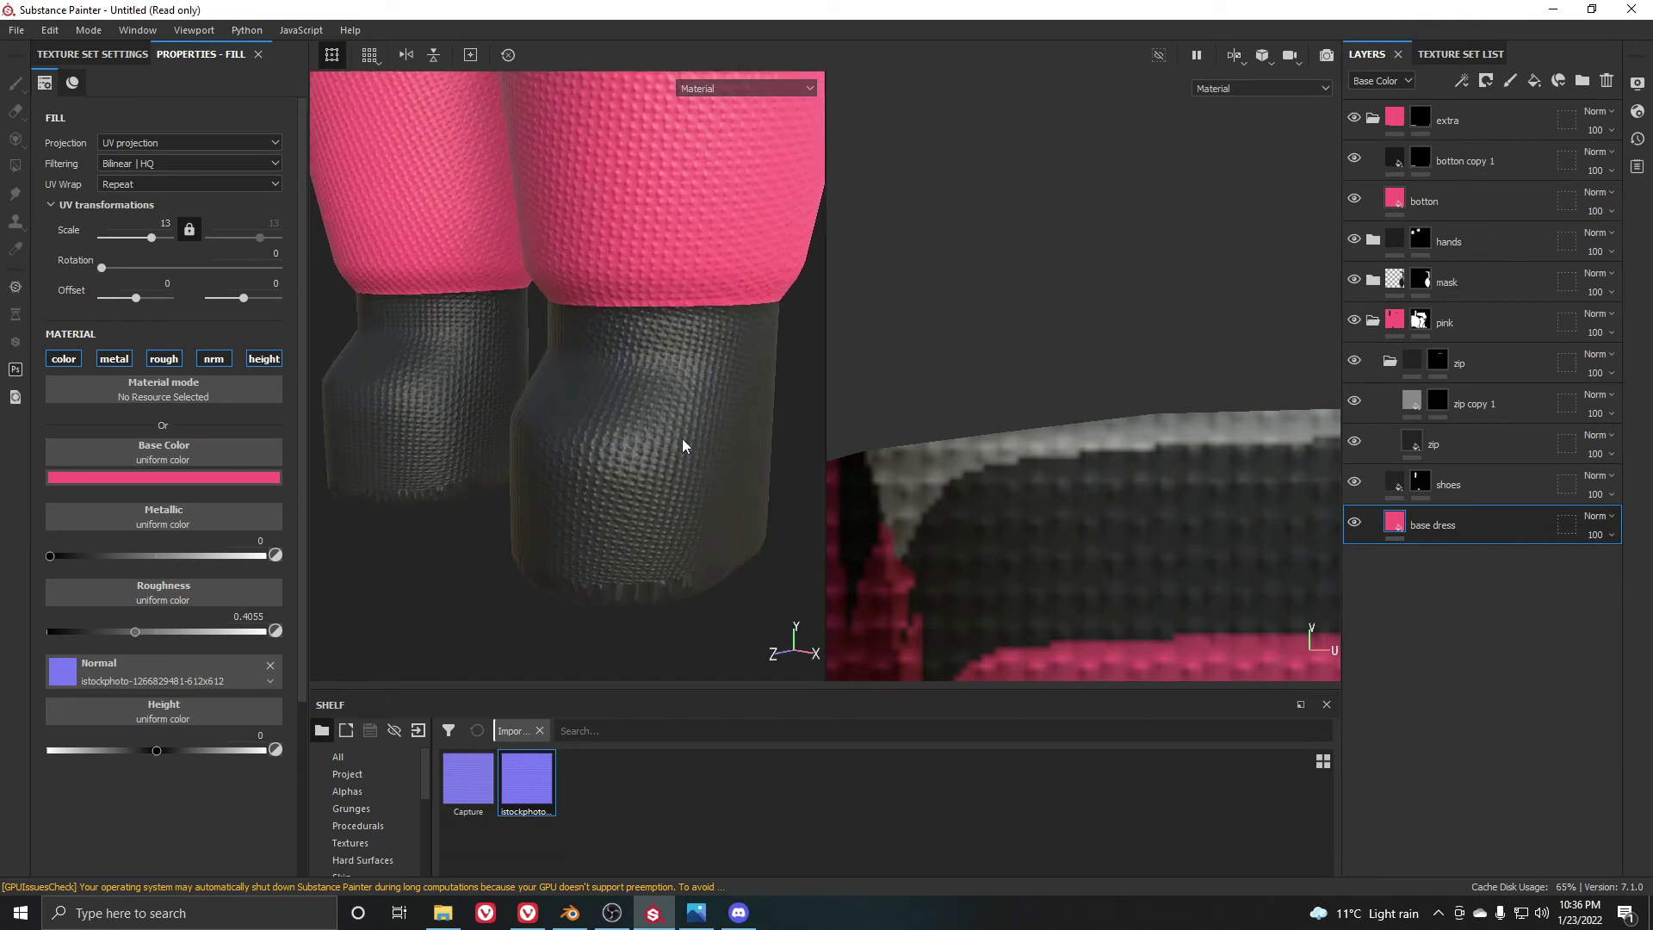
pyautogui.scroll(-4, 653, 458)
pyautogui.keyDown('alt'); pyautogui.moveTo(625, 462); pyautogui.dragTo(660, 406); pyautogui.keyUp('alt')
pyautogui.scroll(2, 677, 430)
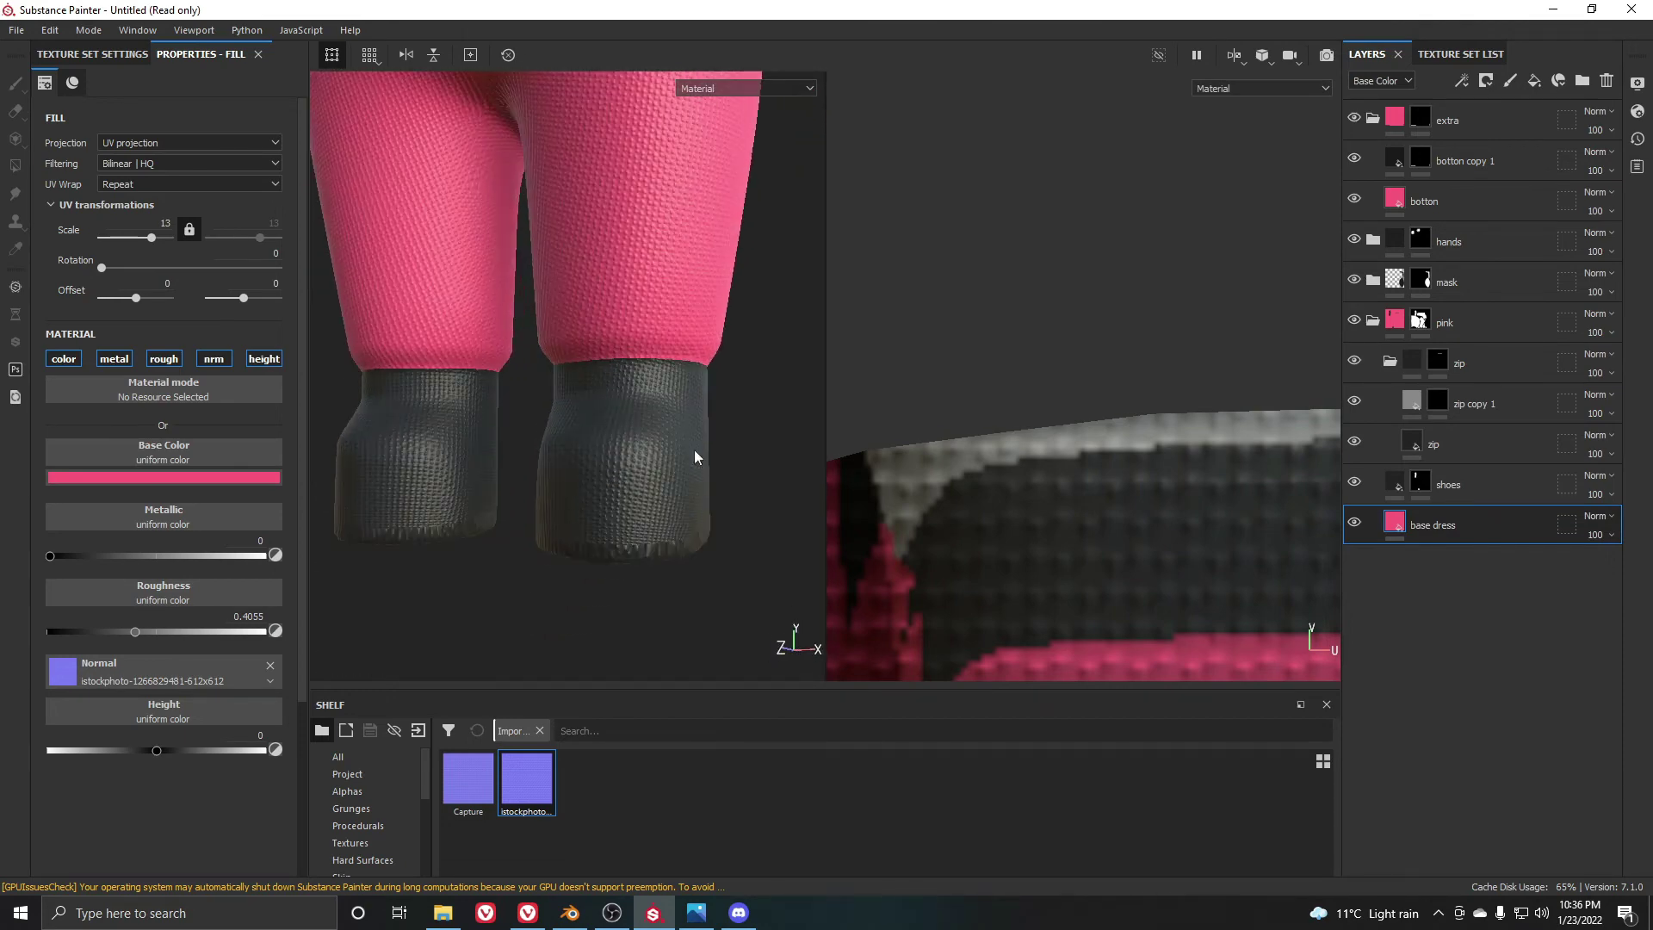
# Add a white mask to the base dress layer and mask out both shoes using Polygon Fill in UV chunk mode with colour 0
pyautogui.rightClick(1423, 528)
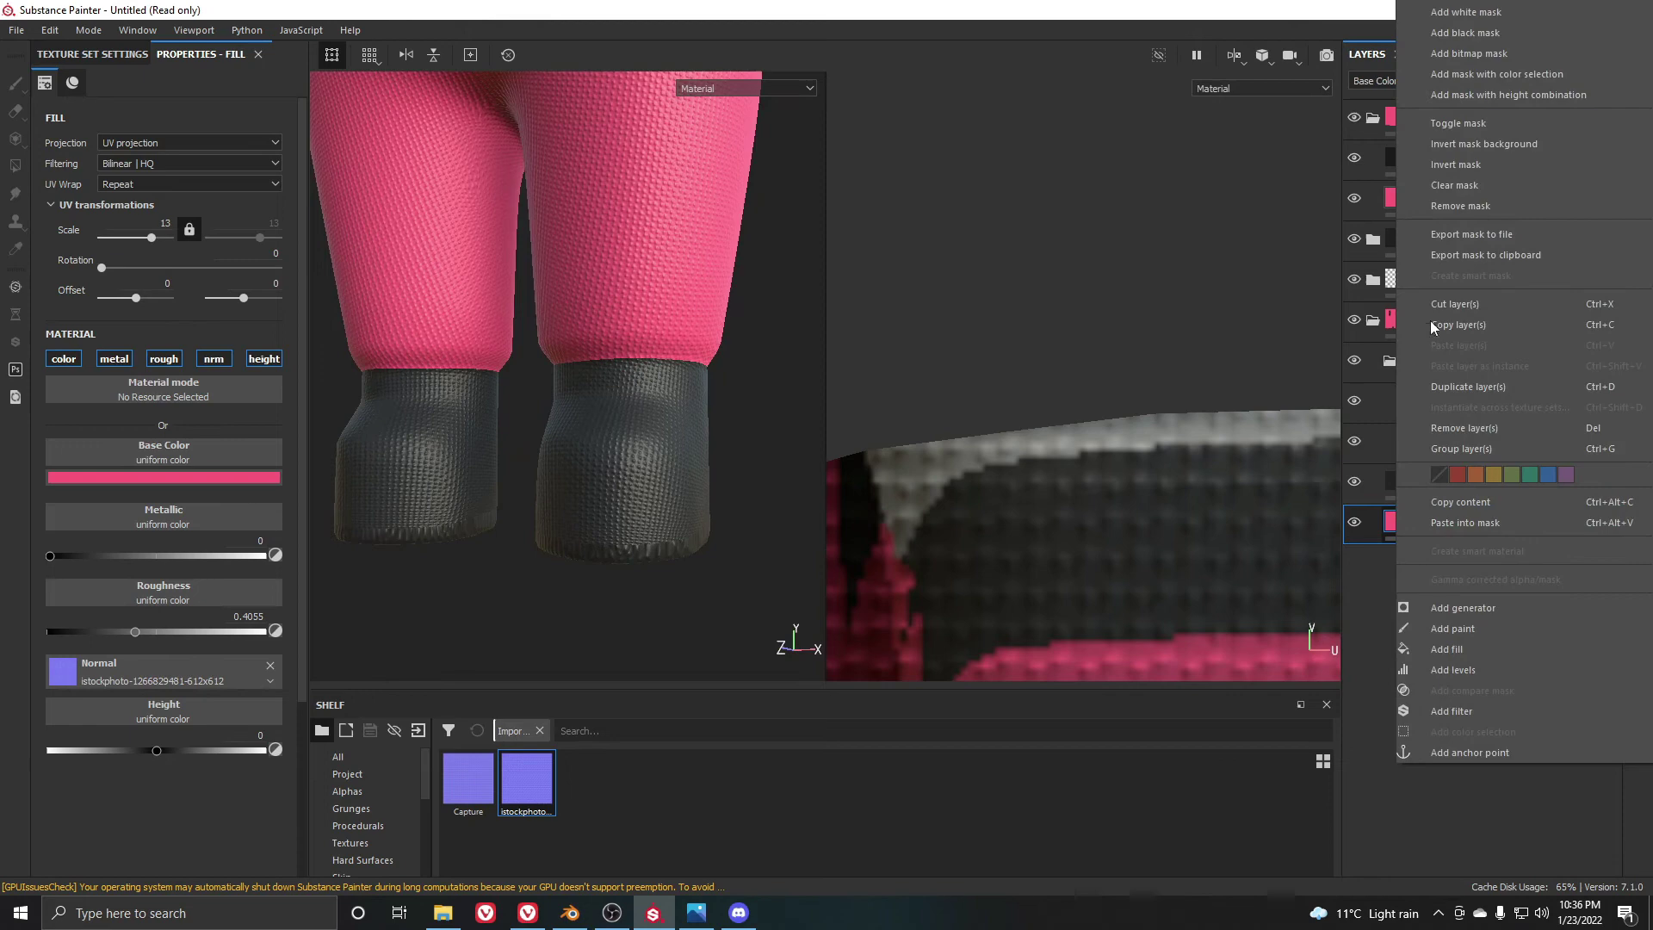
pyautogui.click(1476, 18)
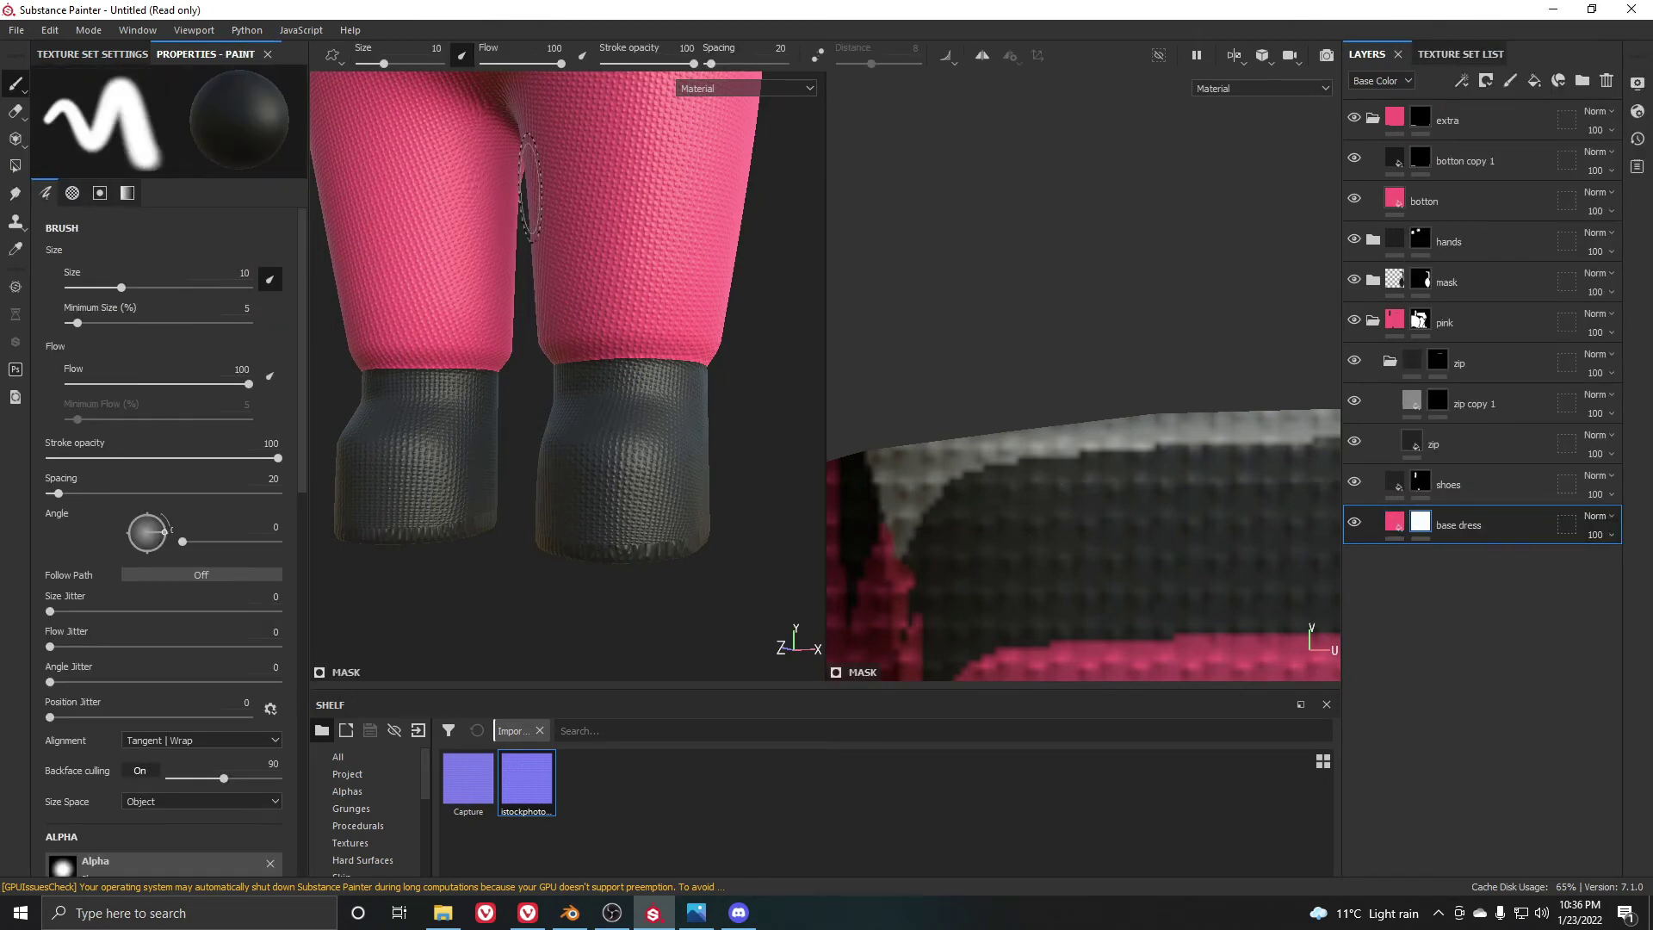
pyautogui.click(18, 166)
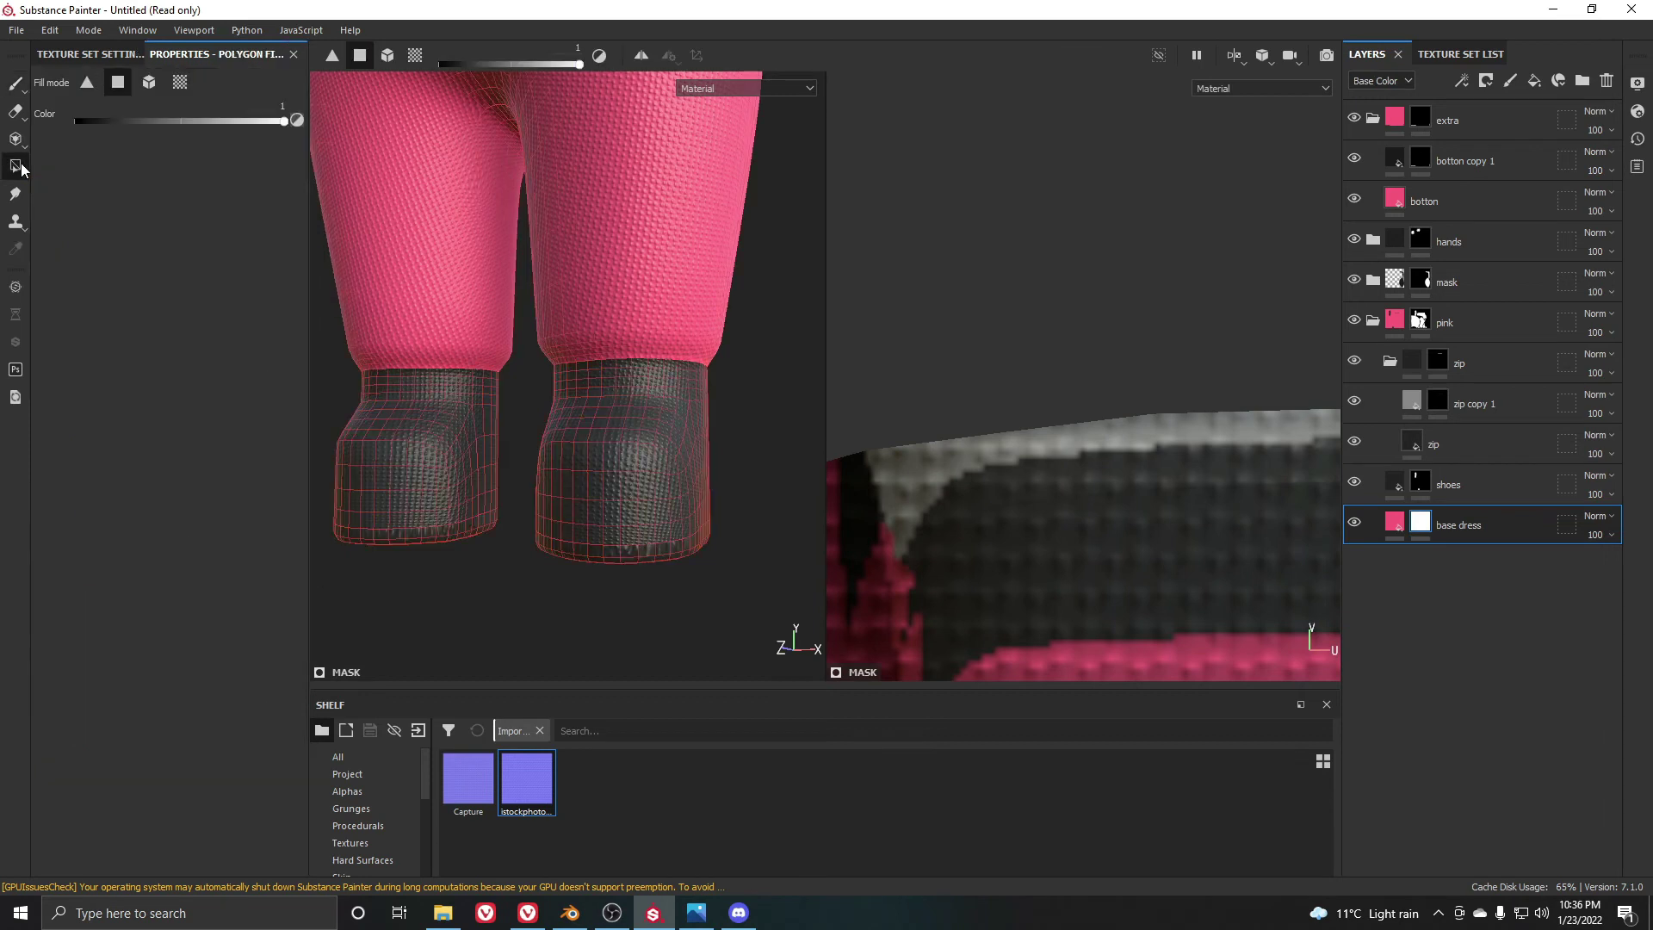
pyautogui.click(417, 57)
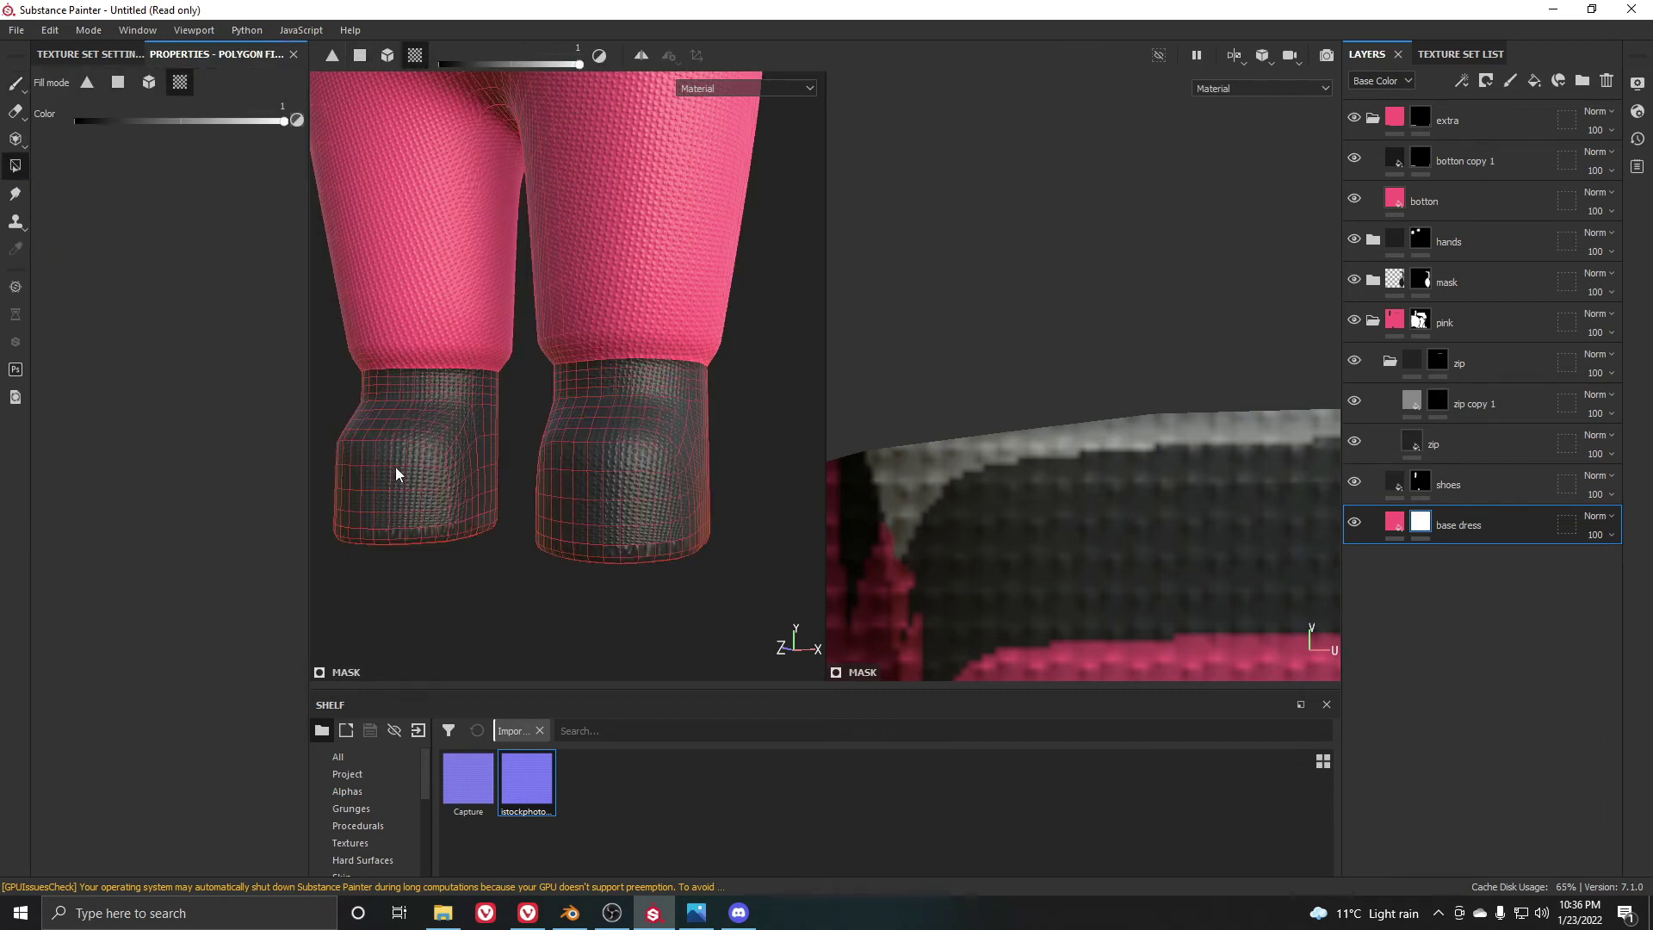
pyautogui.moveTo(397, 473); pyautogui.dragTo(543, 535)
pyautogui.moveTo(665, 556); pyautogui.dragTo(665, 556)
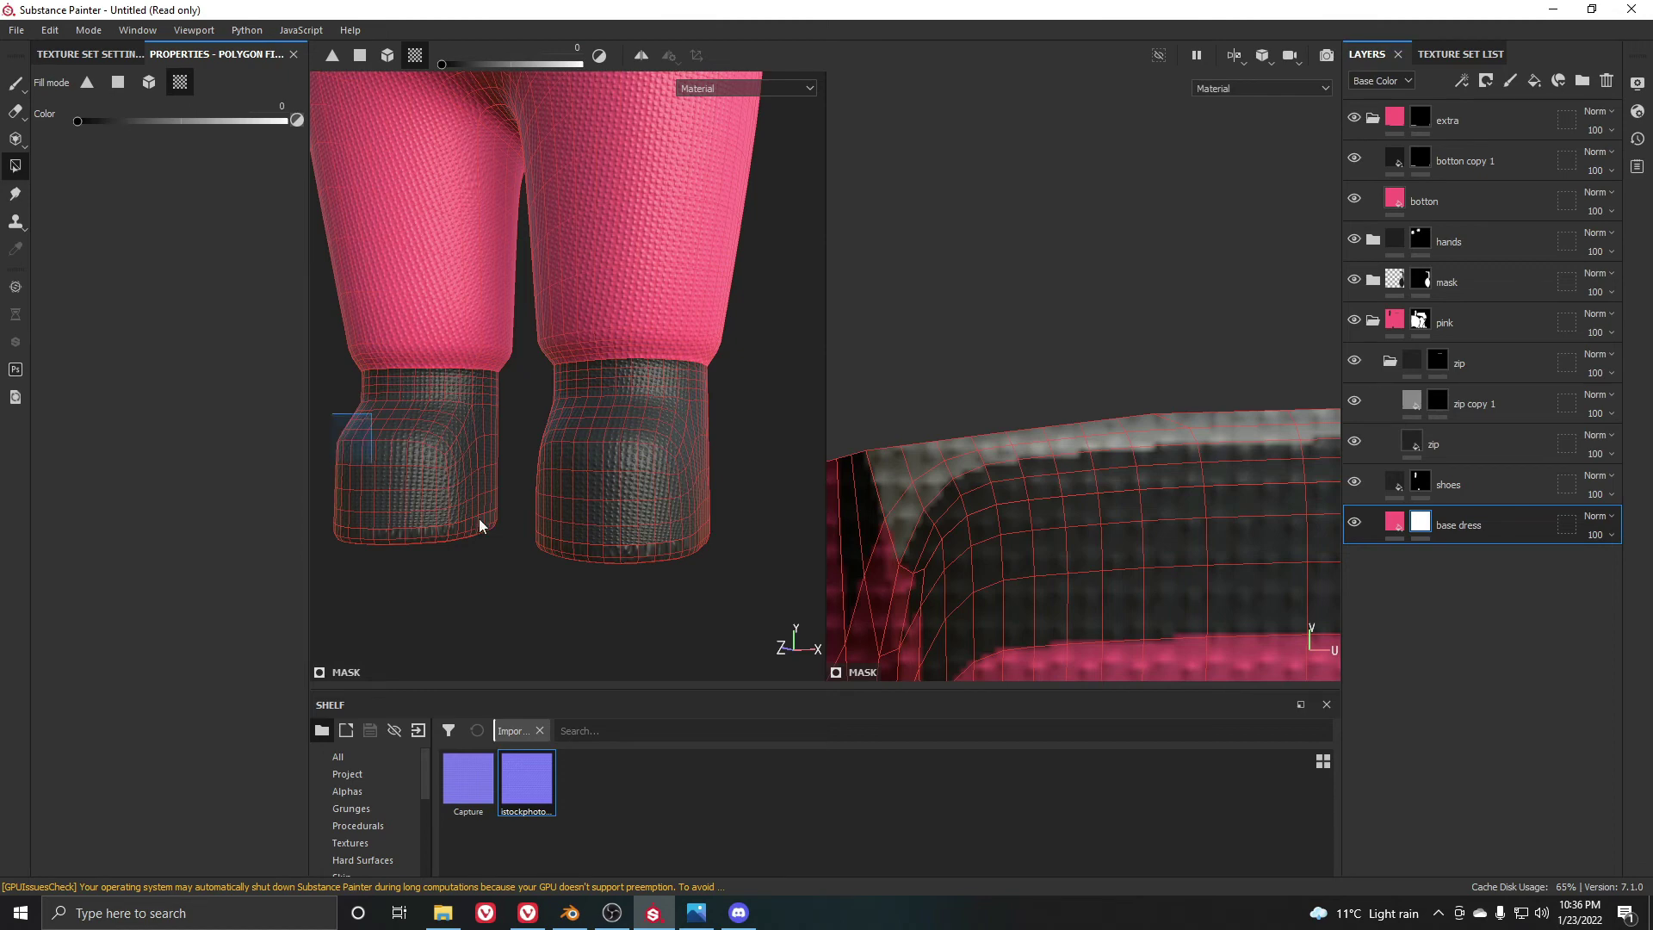
pyautogui.moveTo(478, 518); pyautogui.dragTo(639, 579)
pyautogui.scroll(-2, 726, 570)
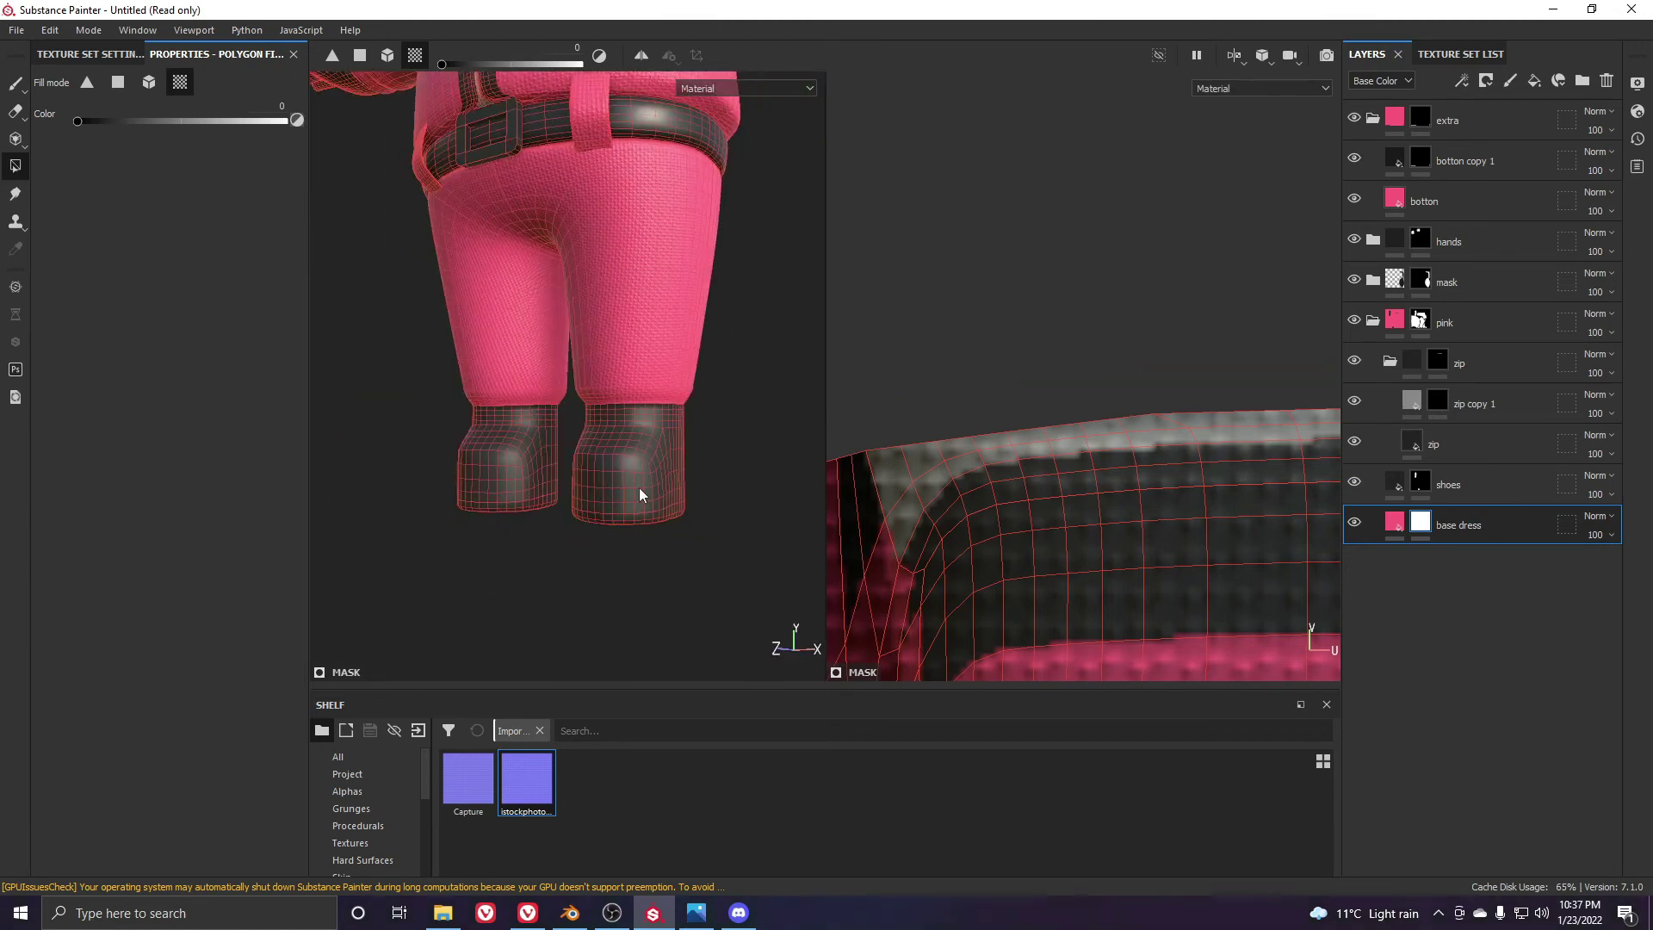
pyautogui.scroll(2, 624, 465)
pyautogui.scroll(-1, 623, 459)
pyautogui.scroll(-3, 577, 447)
pyautogui.keyDown('alt'); pyautogui.moveTo(586, 469); pyautogui.dragTo(655, 506); pyautogui.keyUp('alt')
pyautogui.keyDown('alt'); pyautogui.moveTo(656, 506); pyautogui.dragTo(666, 521, button='middle'); pyautogui.keyUp('alt')
pyautogui.click(15, 83)
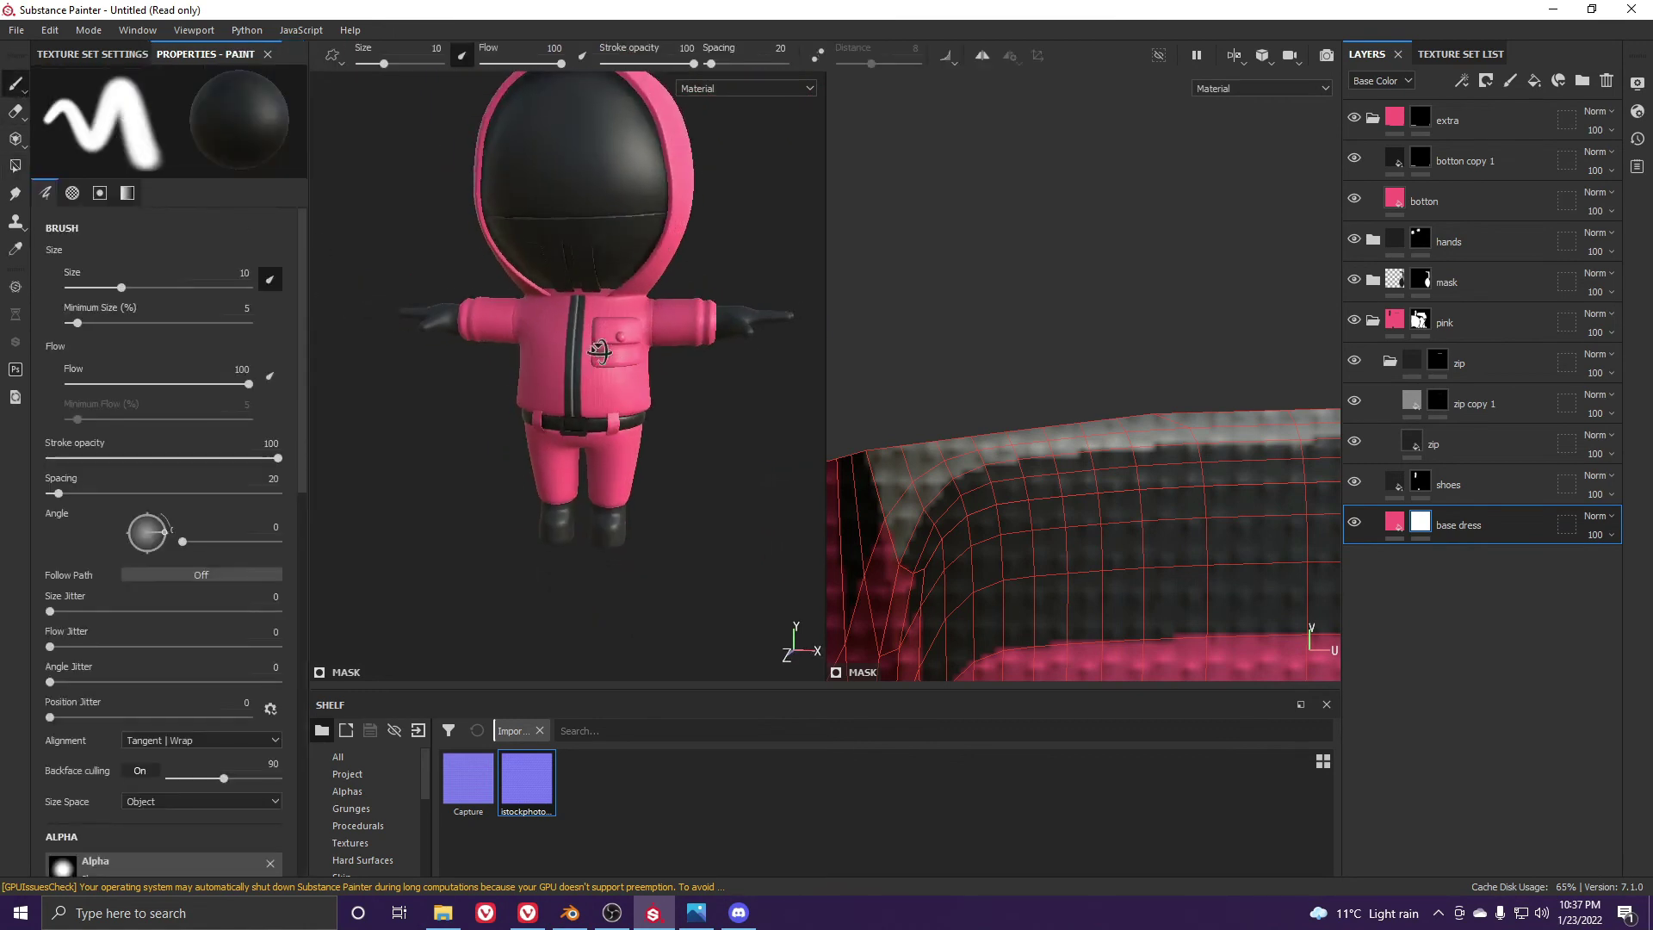
# Collapse the pink folder, expand the mask folder, and toggle the BASE BASE layer to identify the area it covers
pyautogui.click(1374, 322)
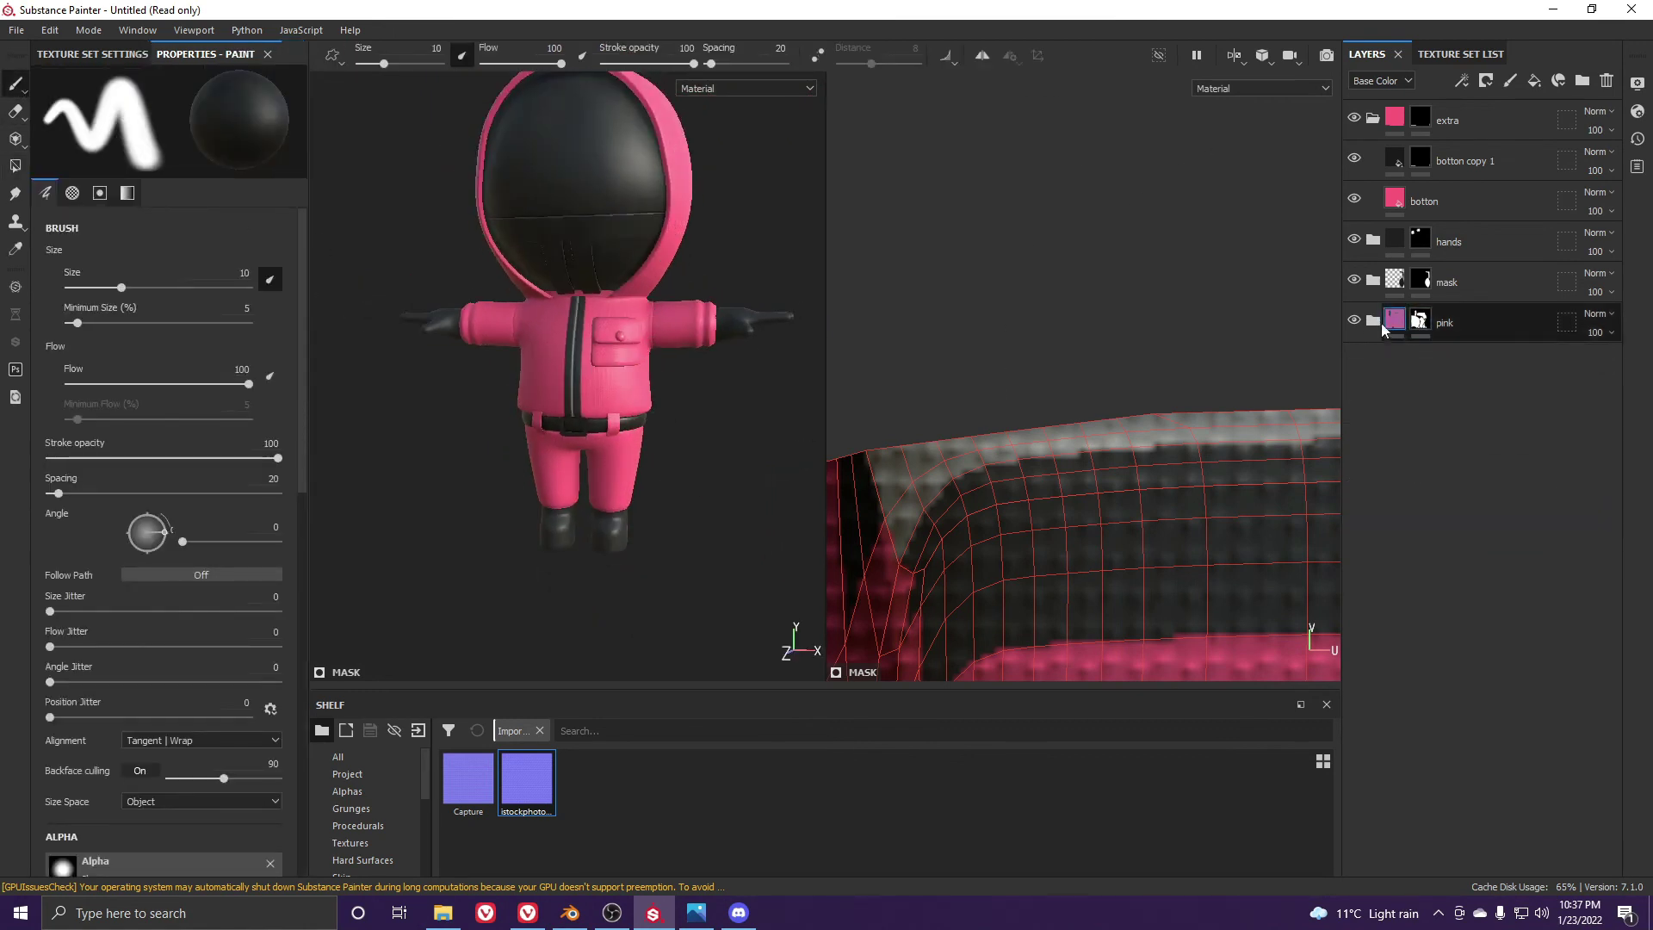
pyautogui.click(1375, 282)
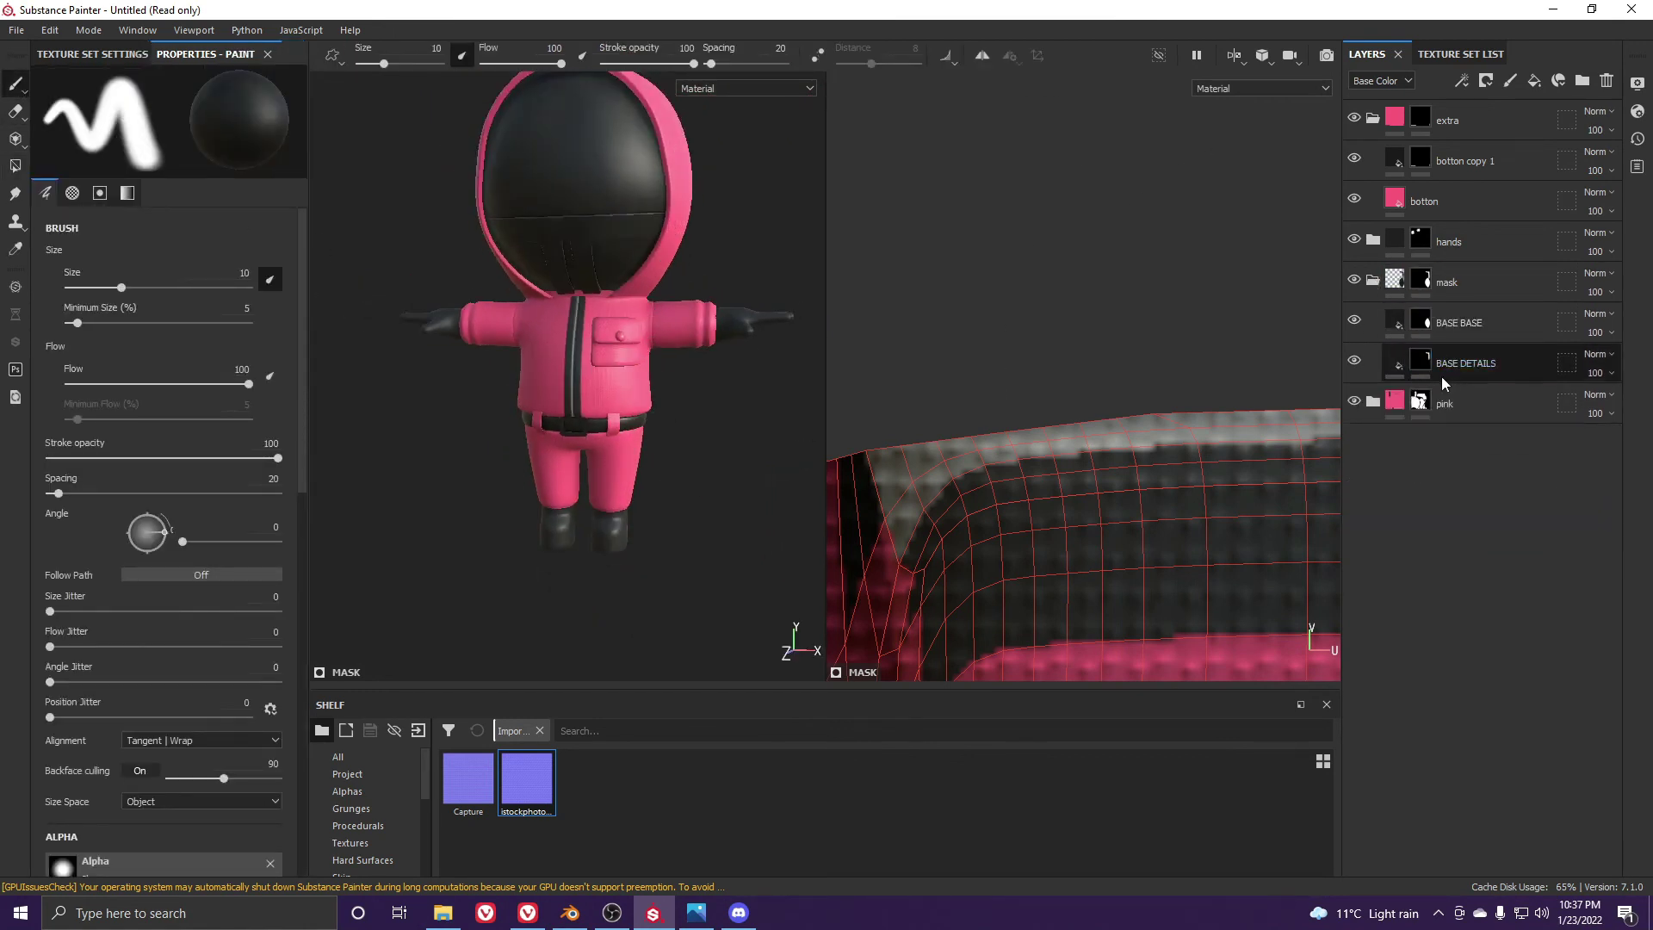
pyautogui.click(1454, 330)
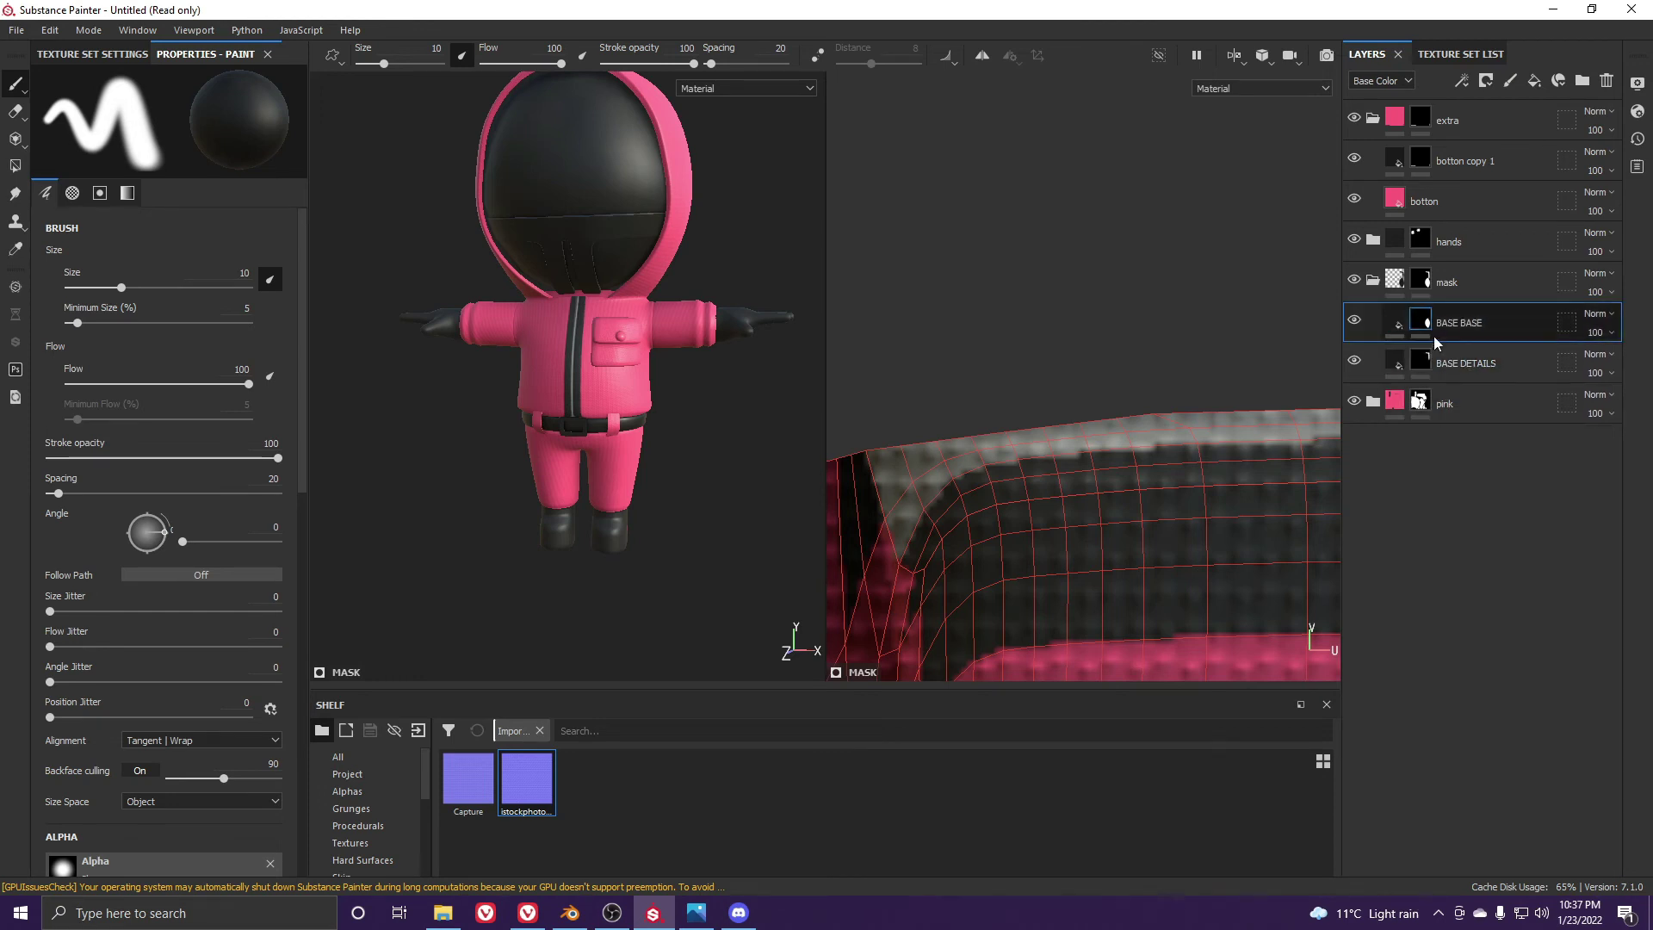
pyautogui.click(1434, 361)
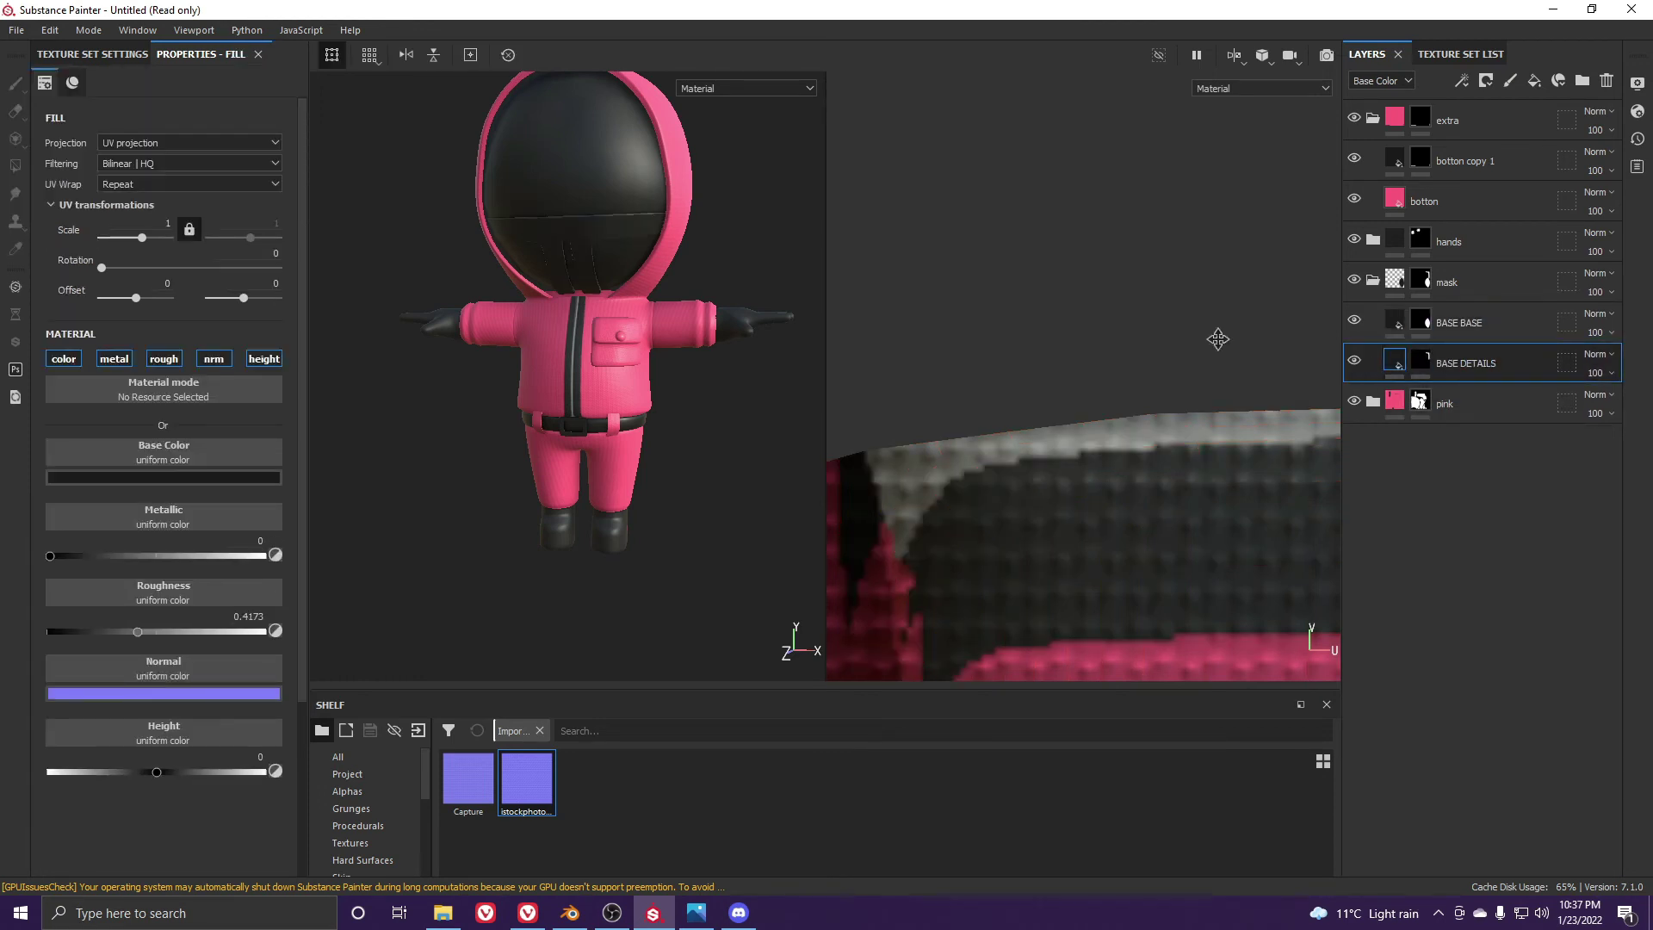
pyautogui.click(1464, 325)
pyautogui.click(1355, 320)
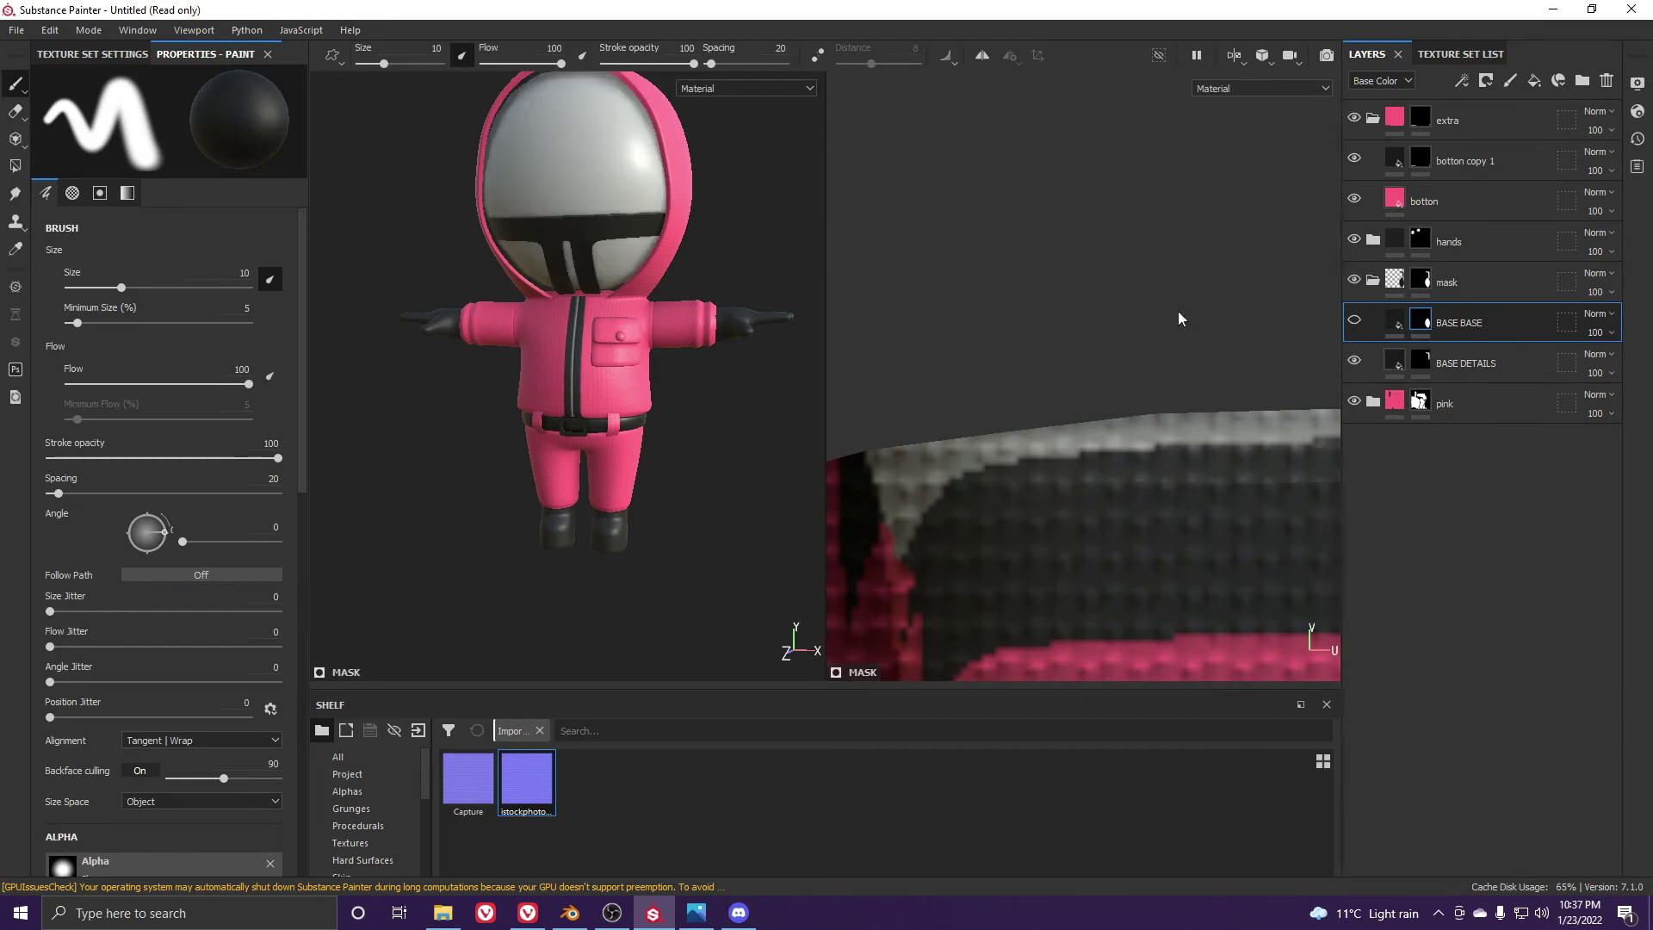
pyautogui.click(1354, 320)
# Apply the Capture texture to the BASE BASE layer's Normal channel and set the layer to Tri-planar projection
pyautogui.click(1394, 322)
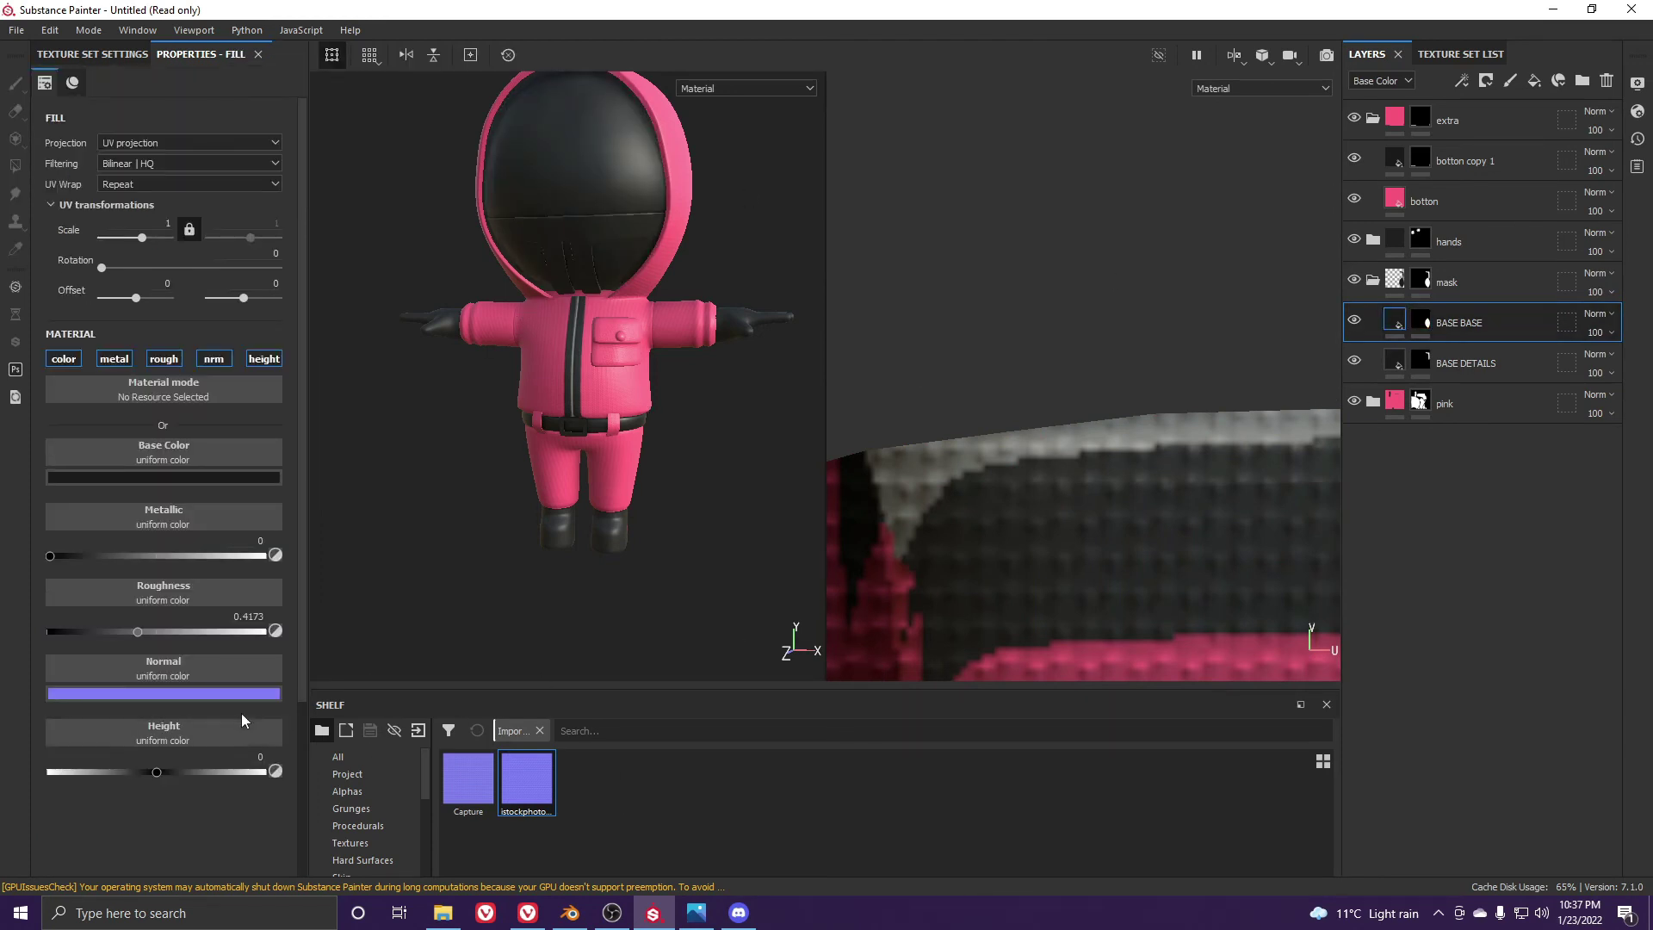
pyautogui.moveTo(467, 787); pyautogui.dragTo(173, 671)
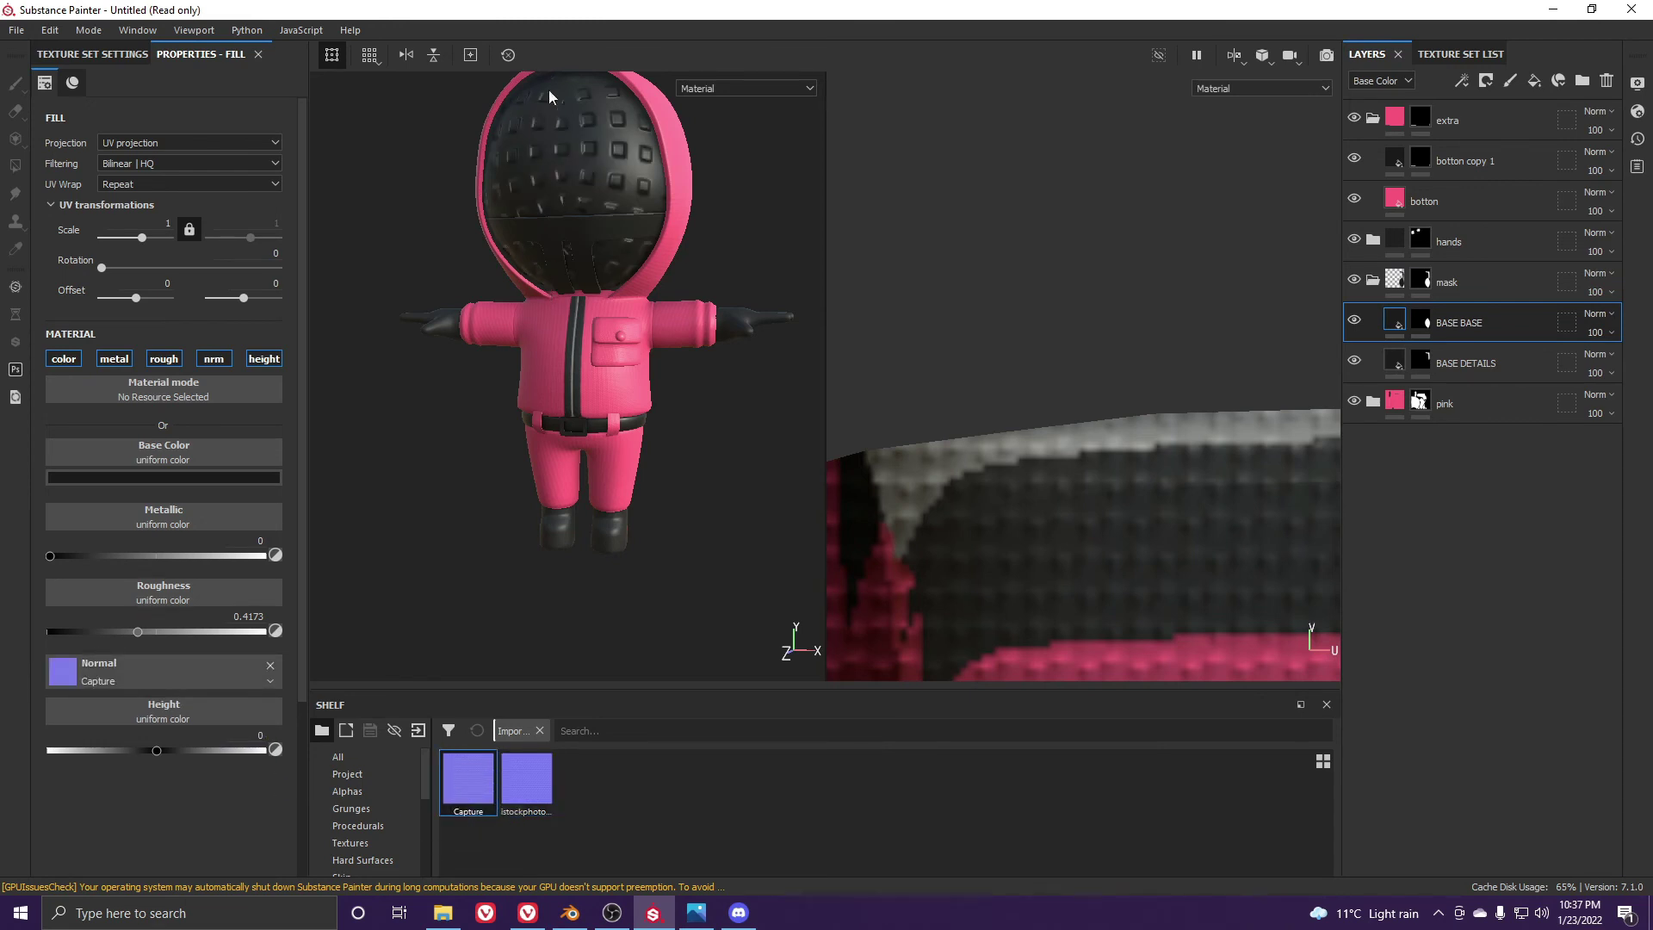
pyautogui.scroll(3, 549, 90)
pyautogui.keyDown('alt'); pyautogui.moveTo(627, 232); pyautogui.dragTo(622, 225); pyautogui.keyUp('alt')
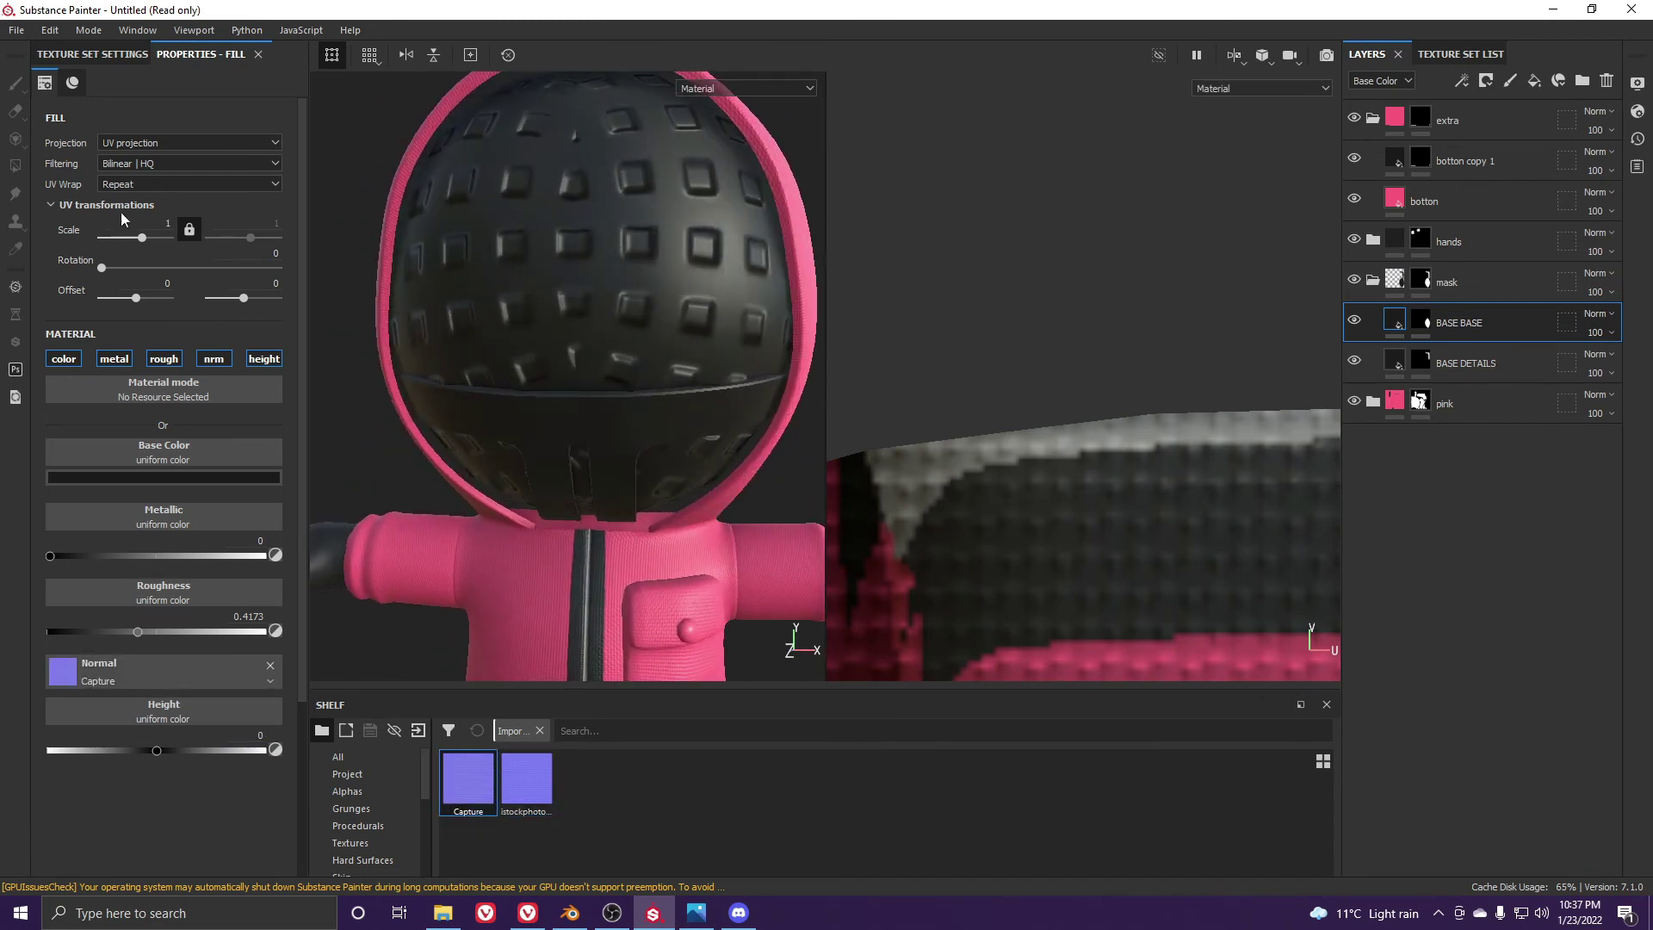
pyautogui.click(166, 144)
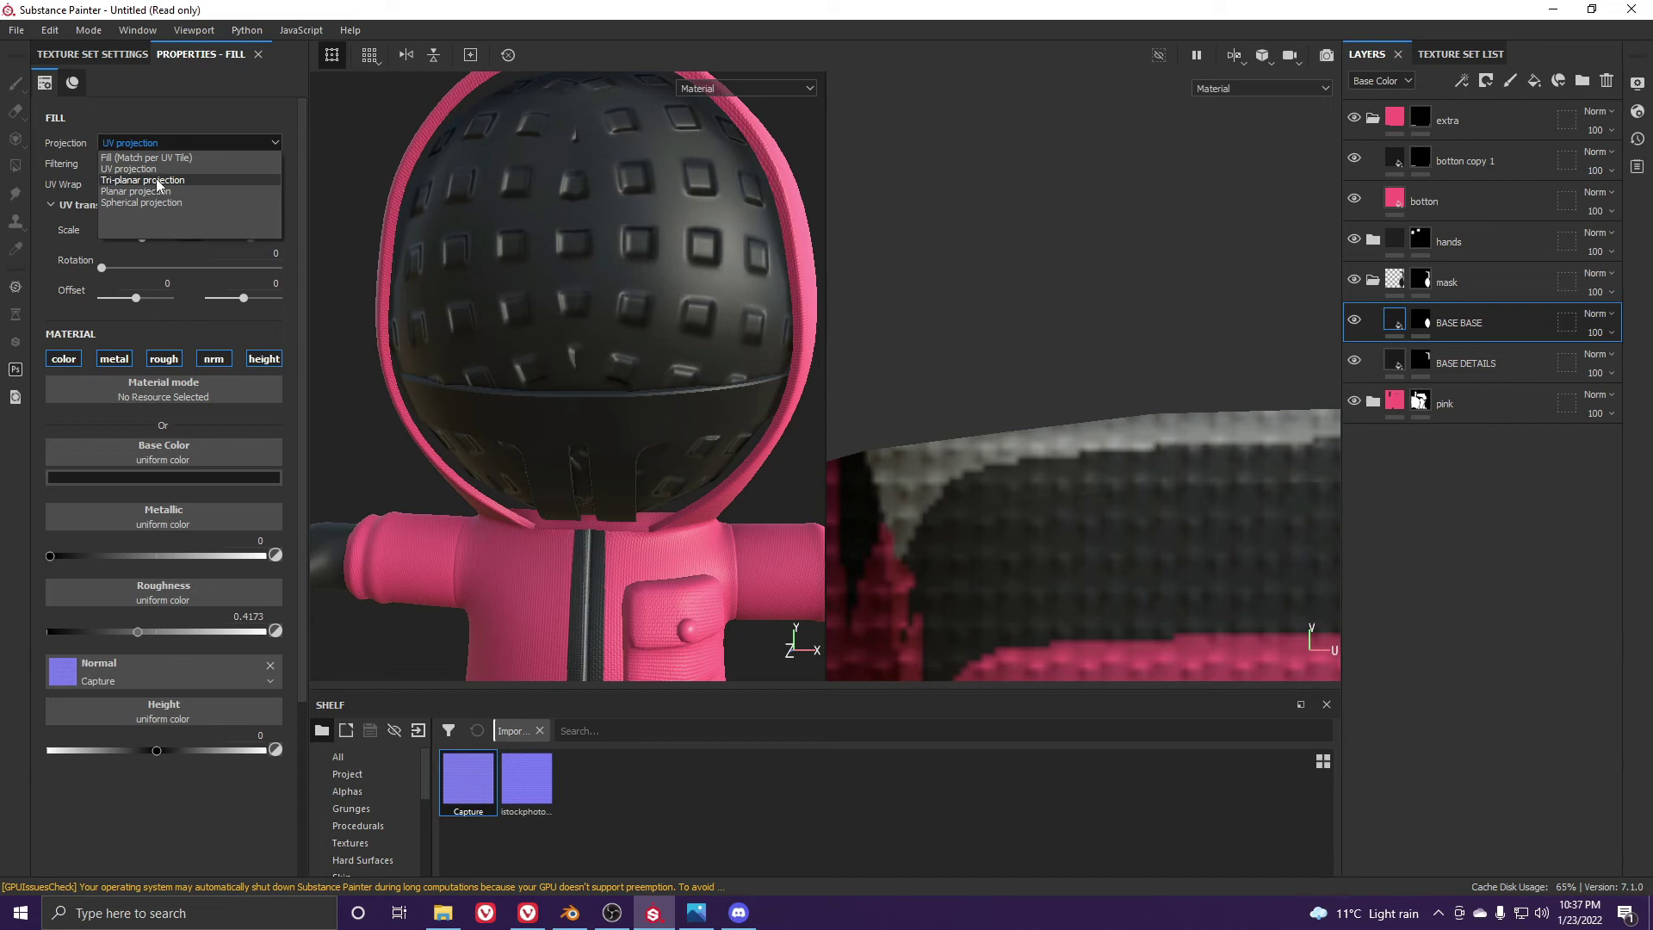
pyautogui.click(156, 179)
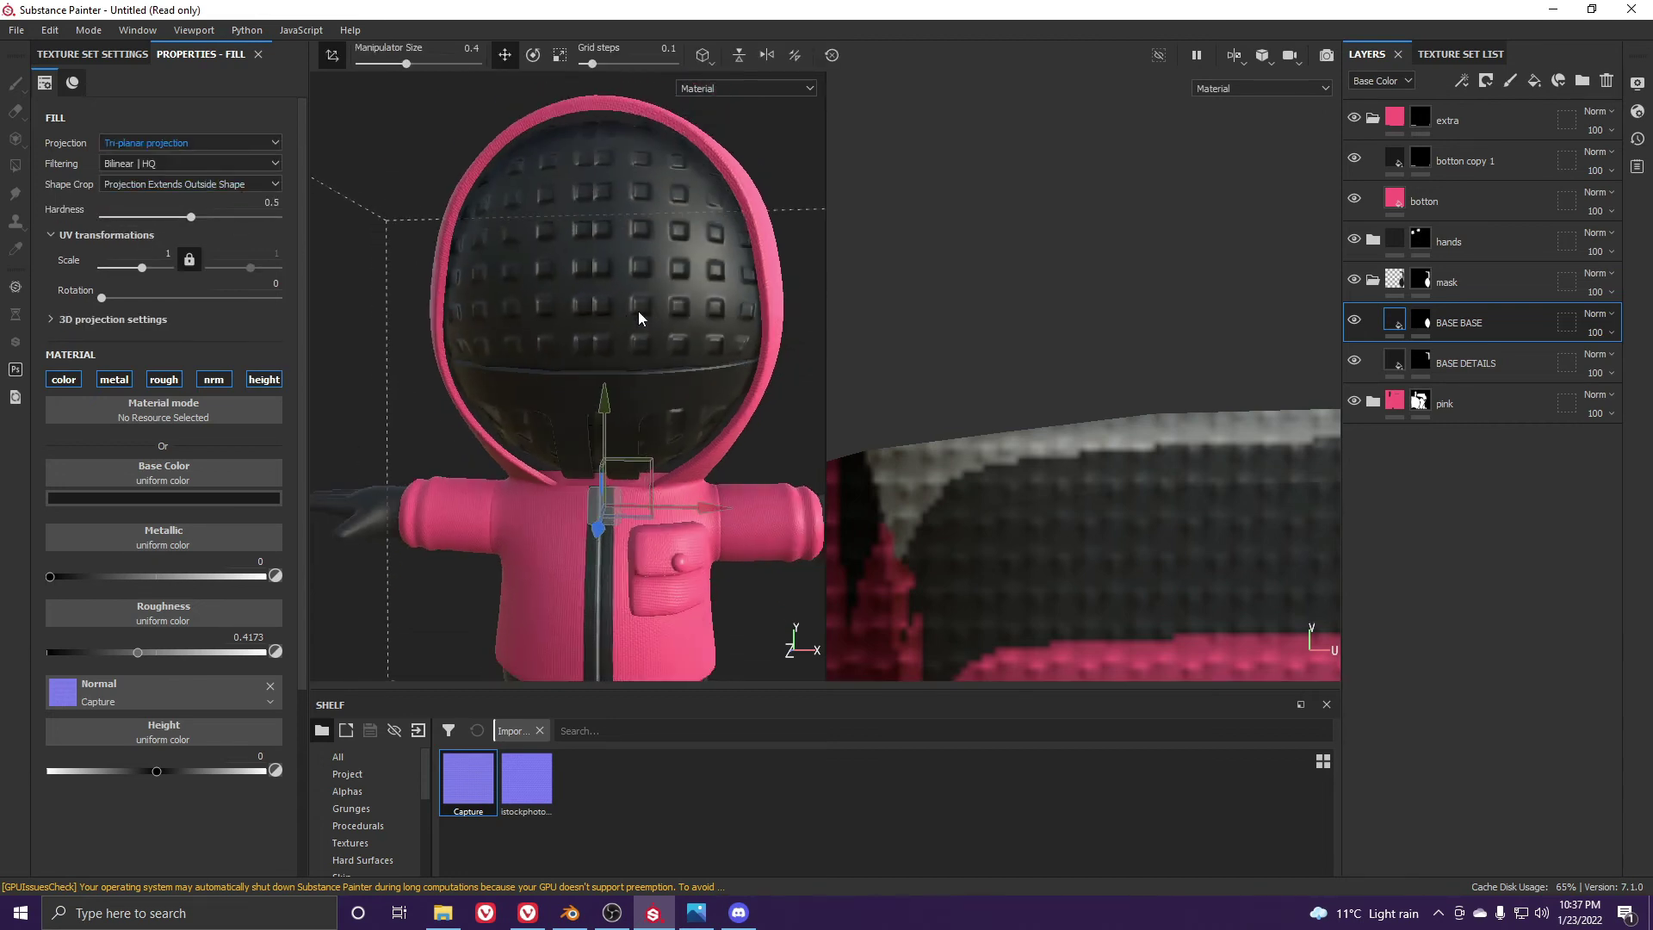
# Try a UV scale of 5 on the BASE BASE layer, settle on 3, and check the stud pattern on the mask
pyautogui.scroll(-2, 639, 312)
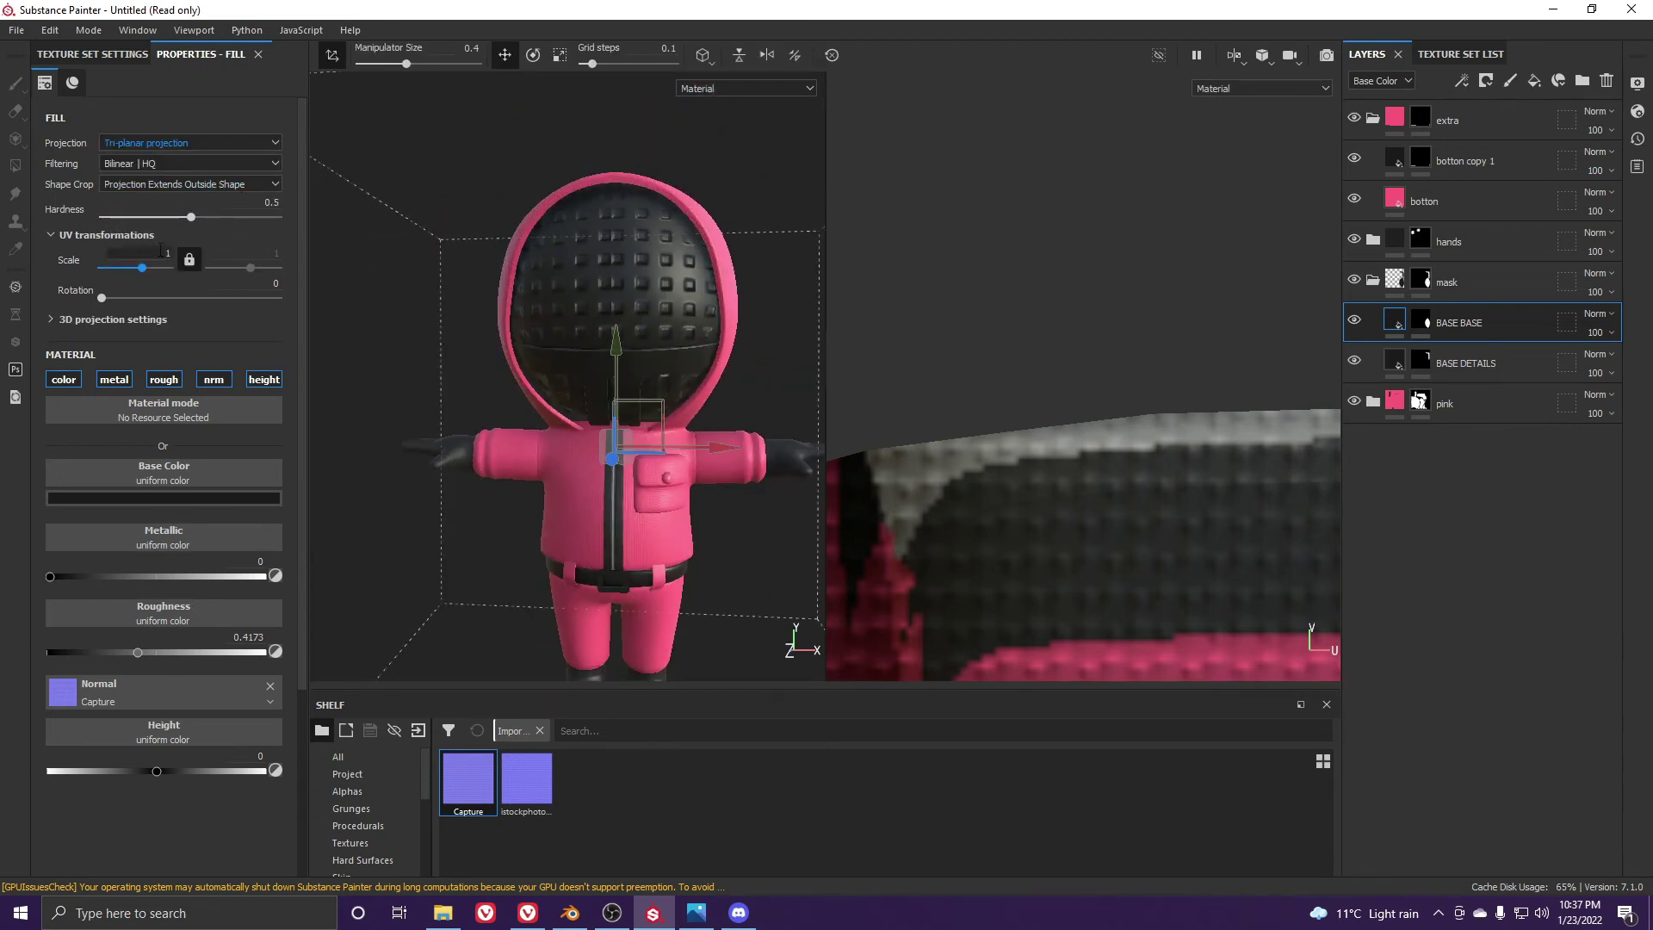
pyautogui.write('5')
pyautogui.press('Return')
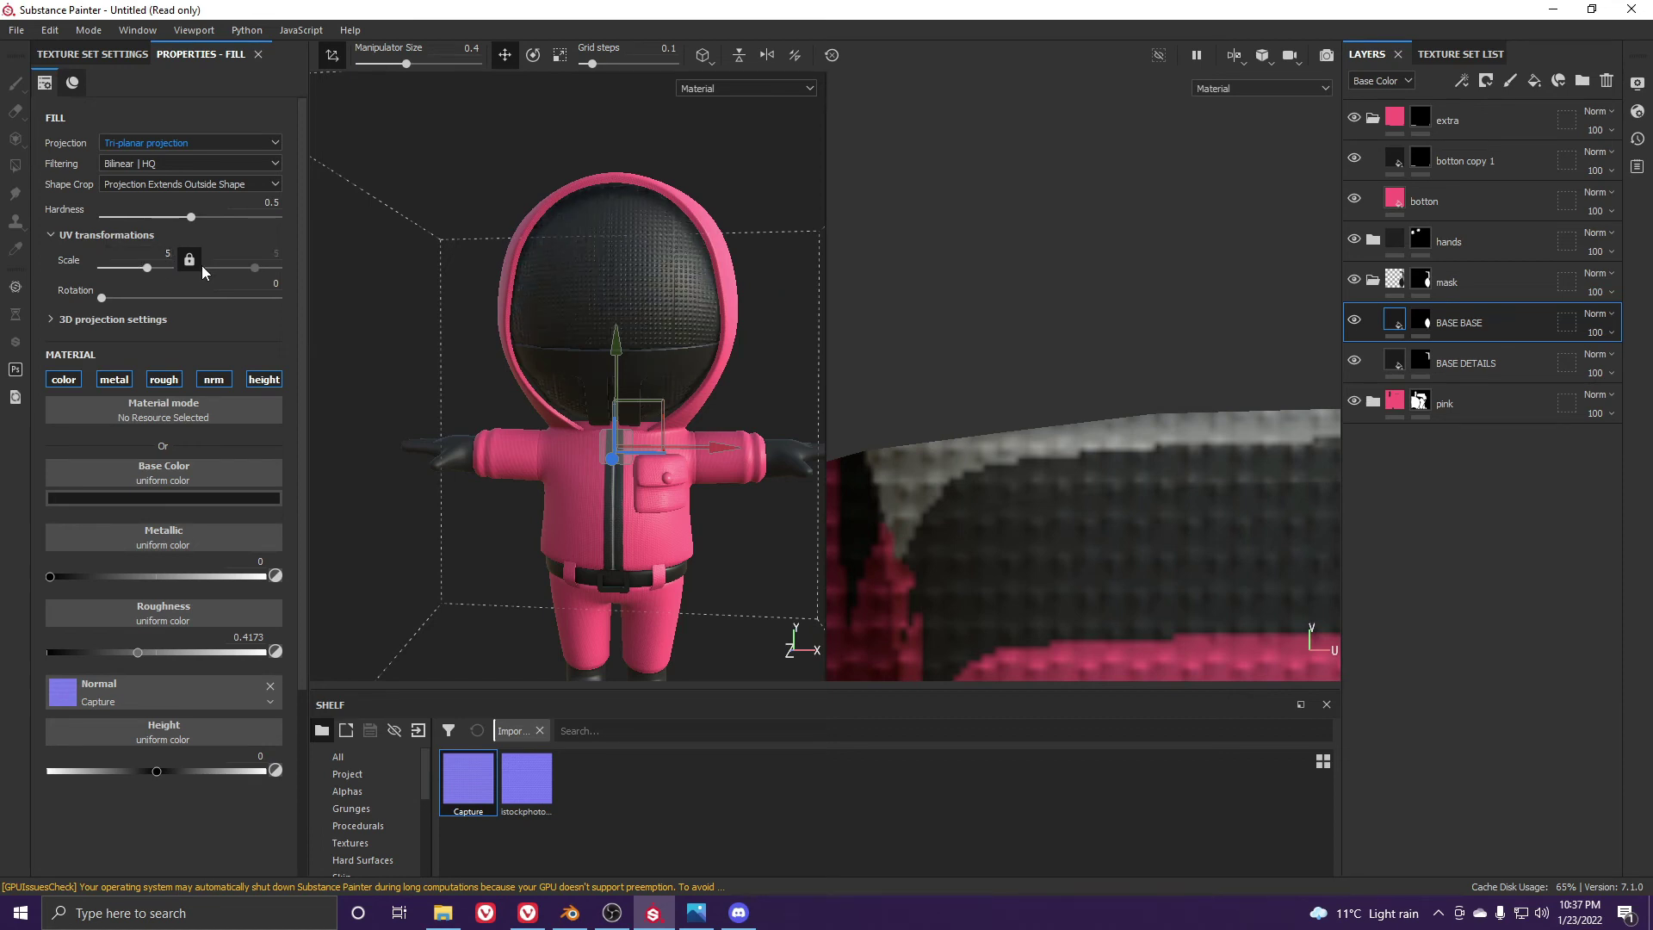
pyautogui.write('3')
pyautogui.press('Return')
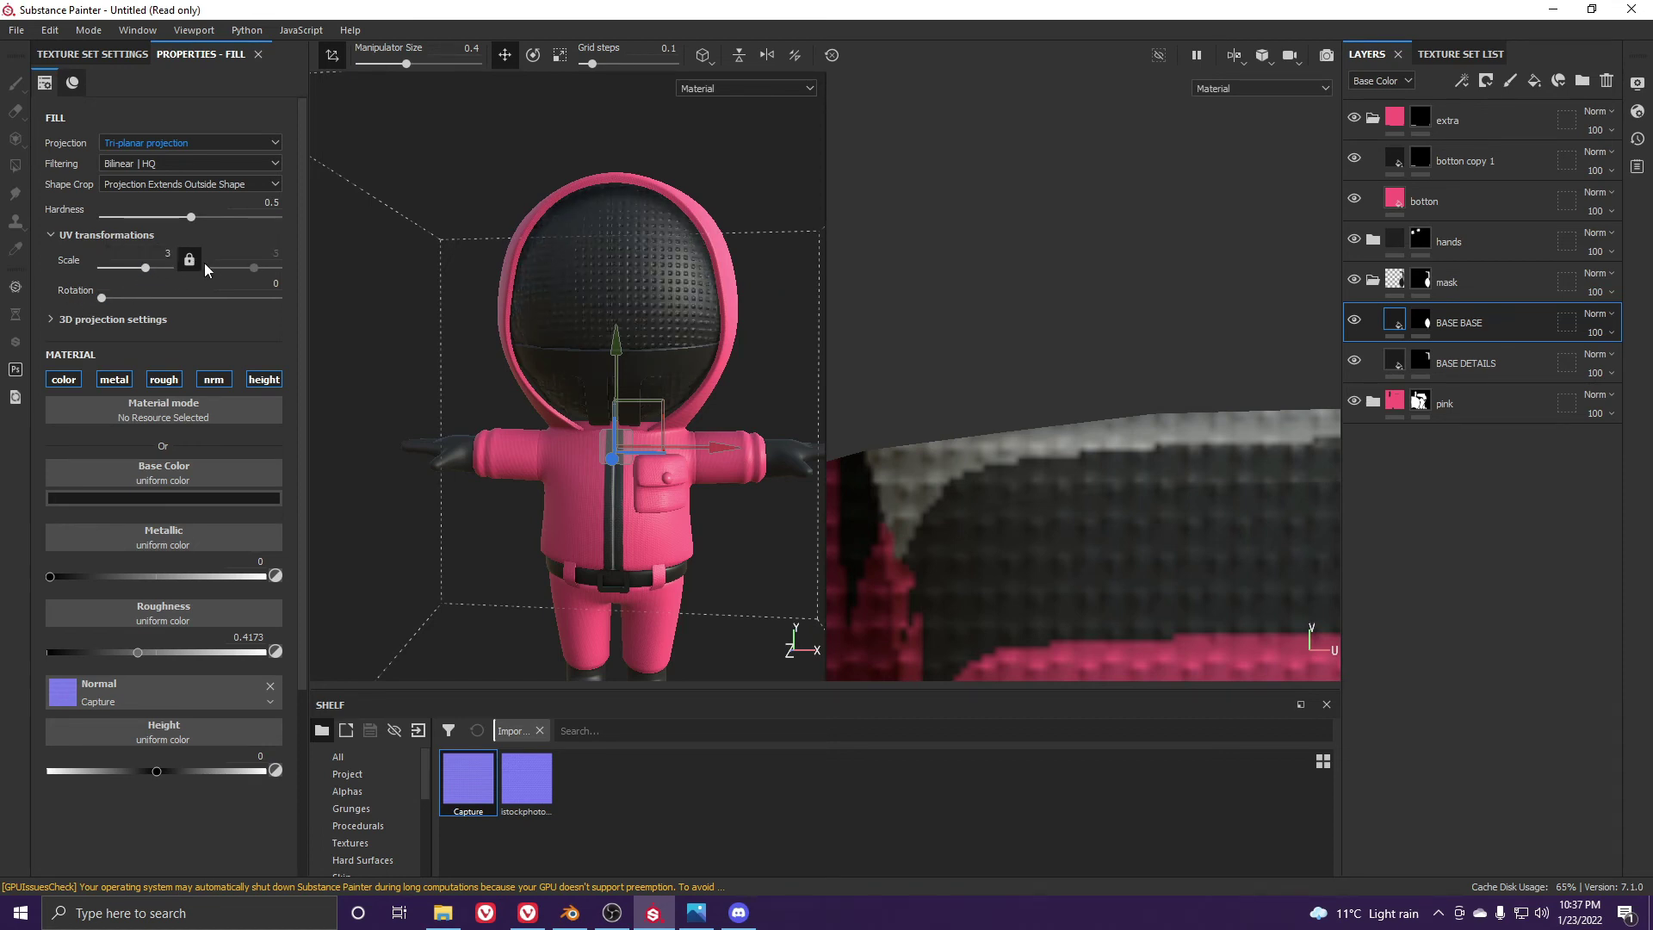
pyautogui.scroll(3, 664, 452)
pyautogui.scroll(2, 649, 484)
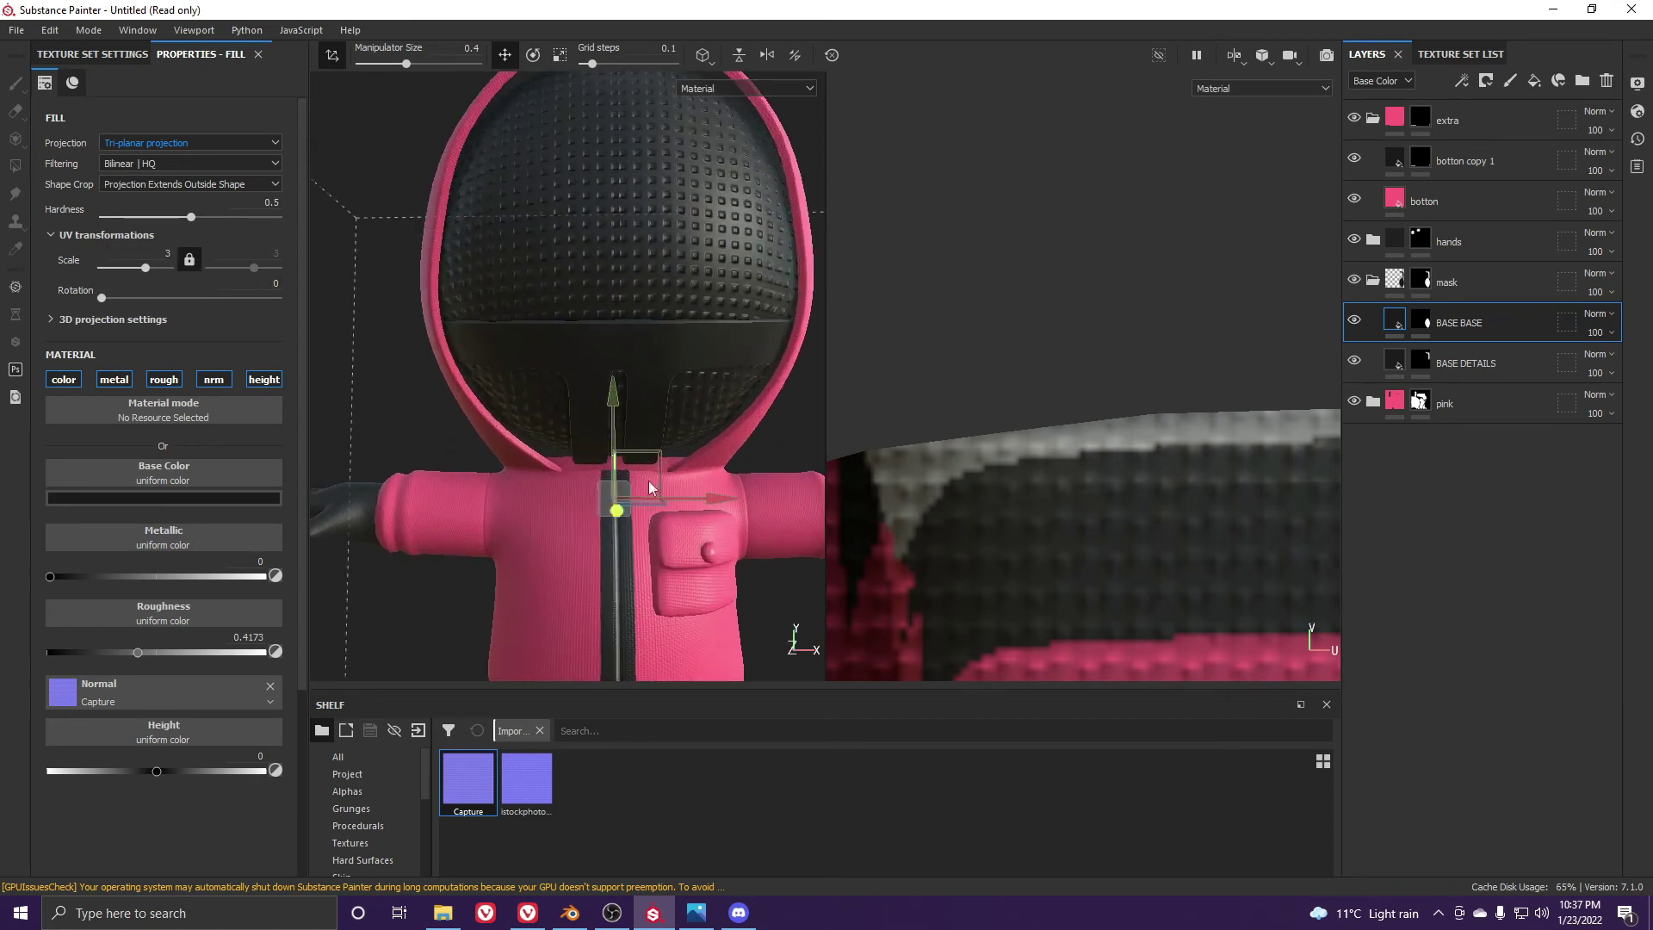
# Shift the BASE BASE layer's tri-planar projection slightly along negative X and check the studs across the face mask
pyautogui.moveTo(717, 498); pyautogui.dragTo(710, 498)
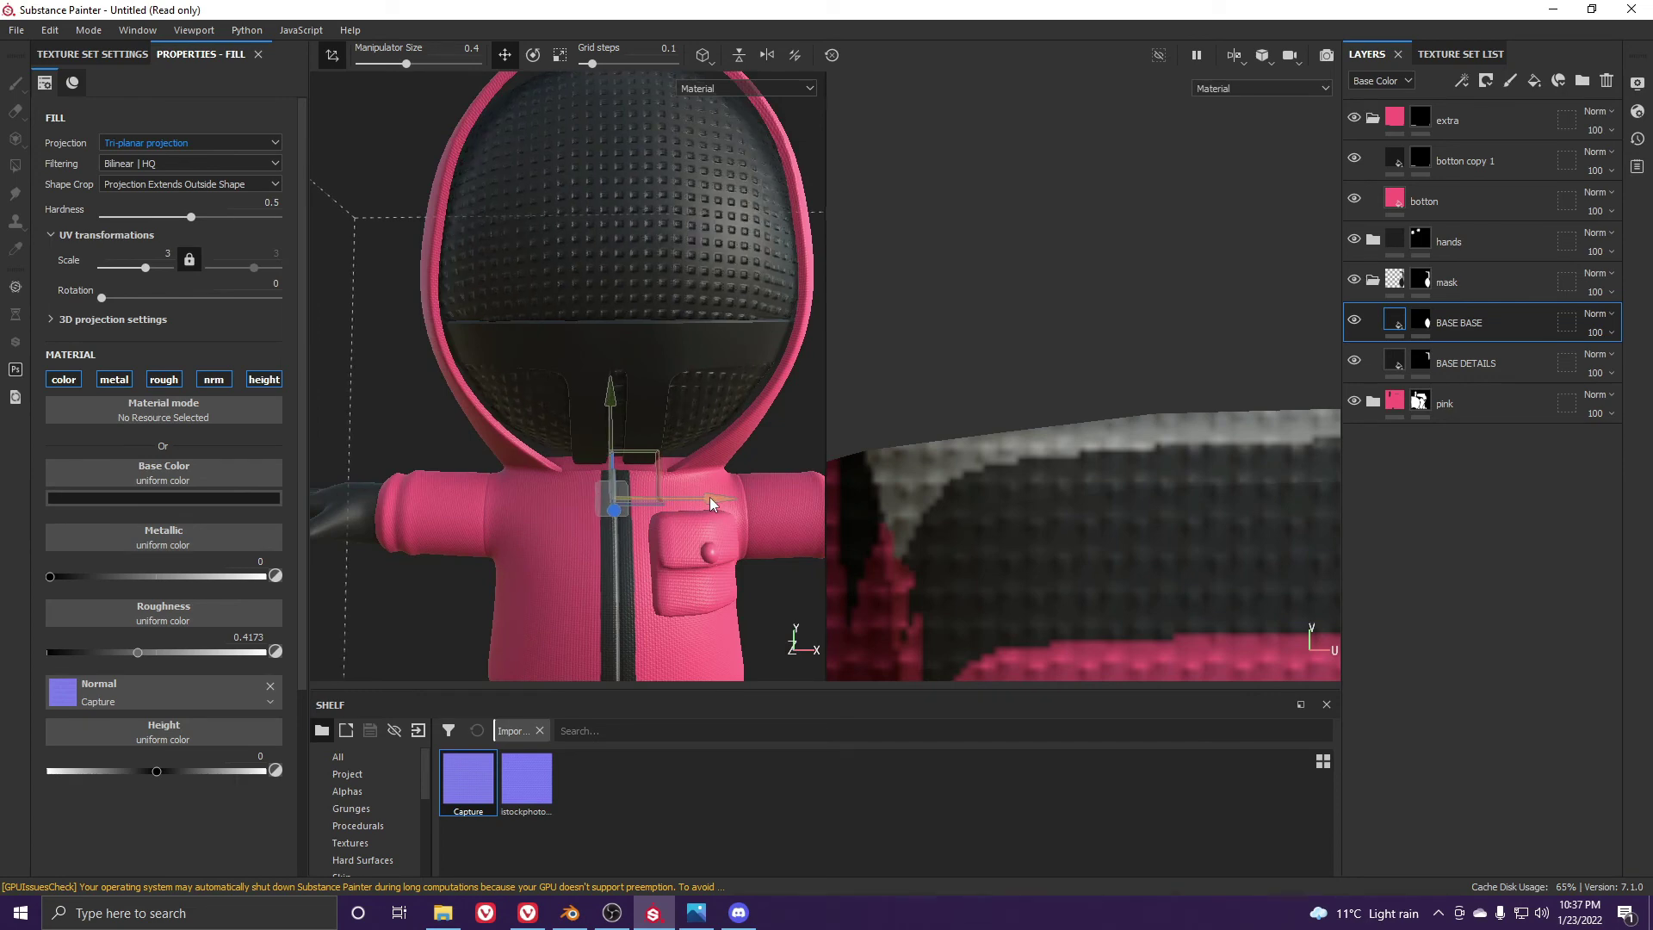
pyautogui.keyDown('alt'); pyautogui.moveTo(696, 326); pyautogui.dragTo(750, 318); pyautogui.keyUp('alt')
pyautogui.scroll(-2, 728, 260)
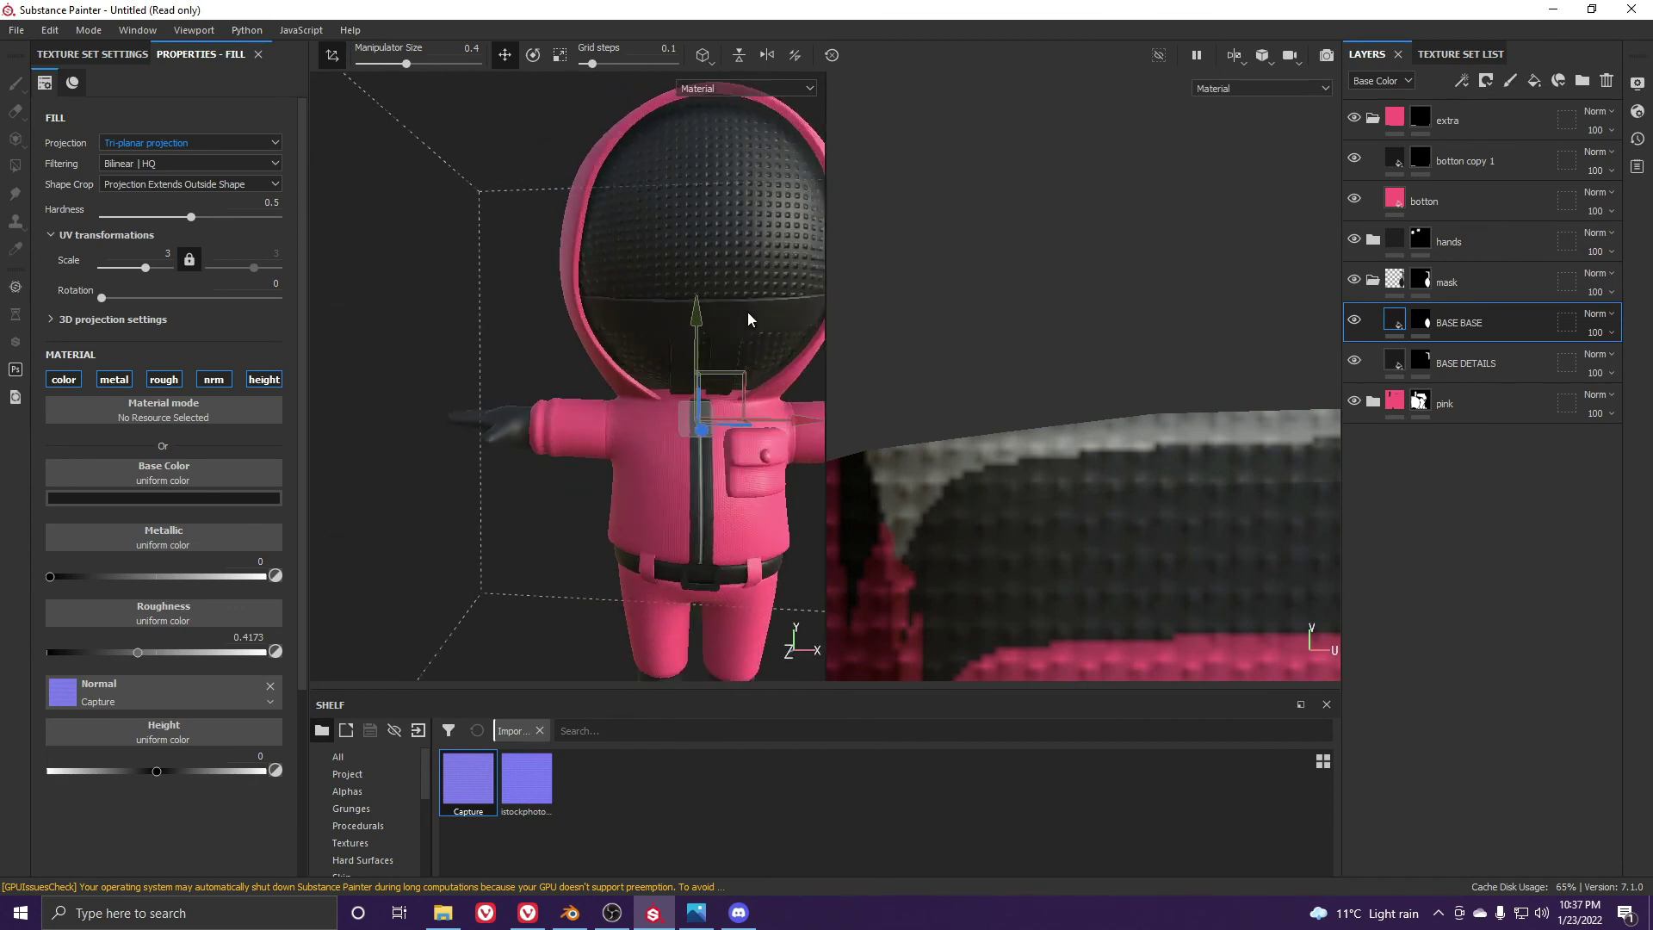
pyautogui.keyDown('alt'); pyautogui.moveTo(709, 334); pyautogui.dragTo(616, 415, button='middle'); pyautogui.keyUp('alt')
pyautogui.keyDown('alt'); pyautogui.moveTo(616, 415); pyautogui.dragTo(661, 450); pyautogui.keyUp('alt')
pyautogui.keyDown('alt'); pyautogui.moveTo(715, 405); pyautogui.dragTo(760, 368, button='middle'); pyautogui.keyUp('alt')
pyautogui.keyDown('alt'); pyautogui.moveTo(761, 369); pyautogui.dragTo(725, 384); pyautogui.keyUp('alt')
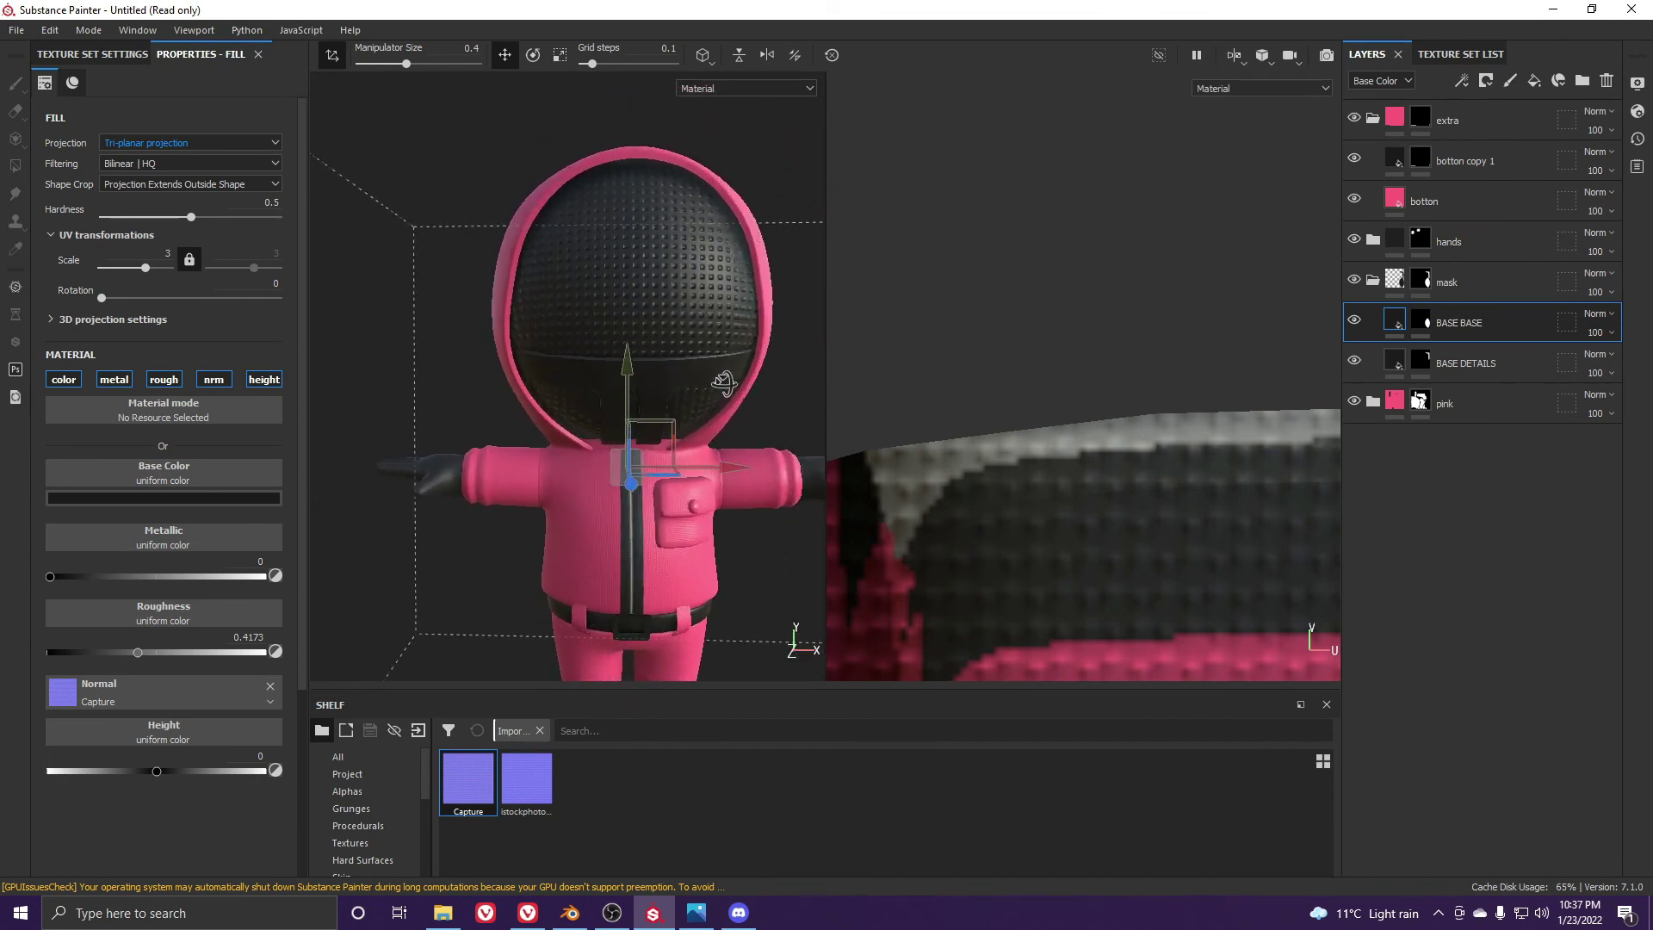
pyautogui.scroll(2, 661, 246)
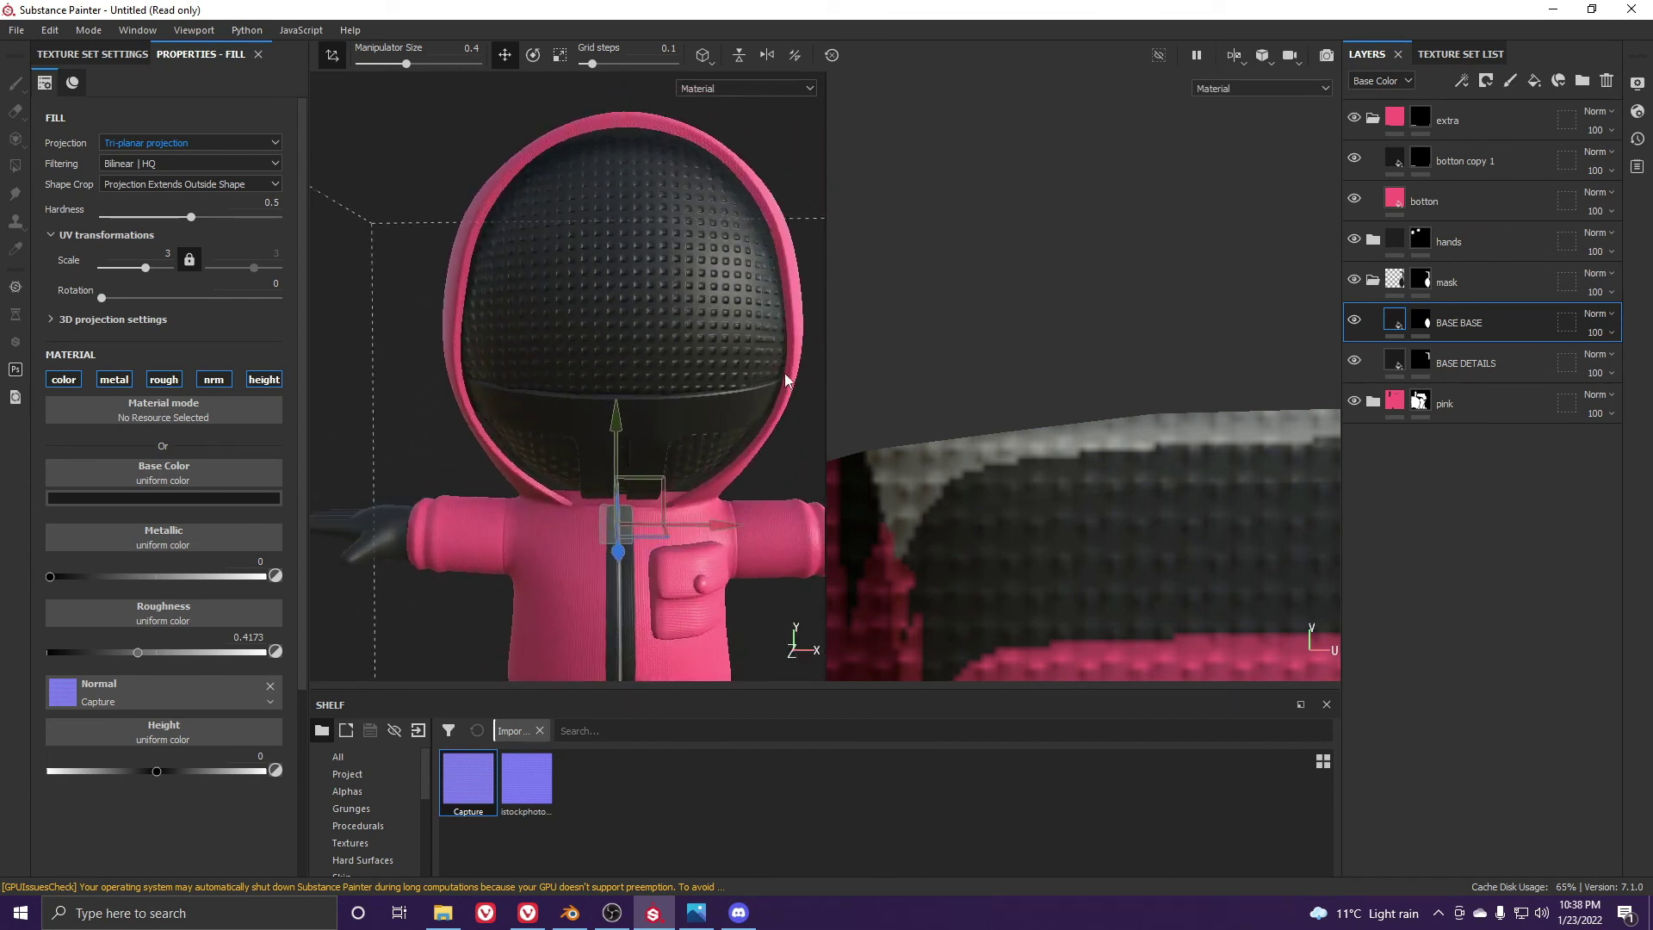
# Duplicate the BASE BASE layer and give the copy a black mask
pyautogui.hotkey('ctrl', 'd')
pyautogui.rightClick(1445, 327)
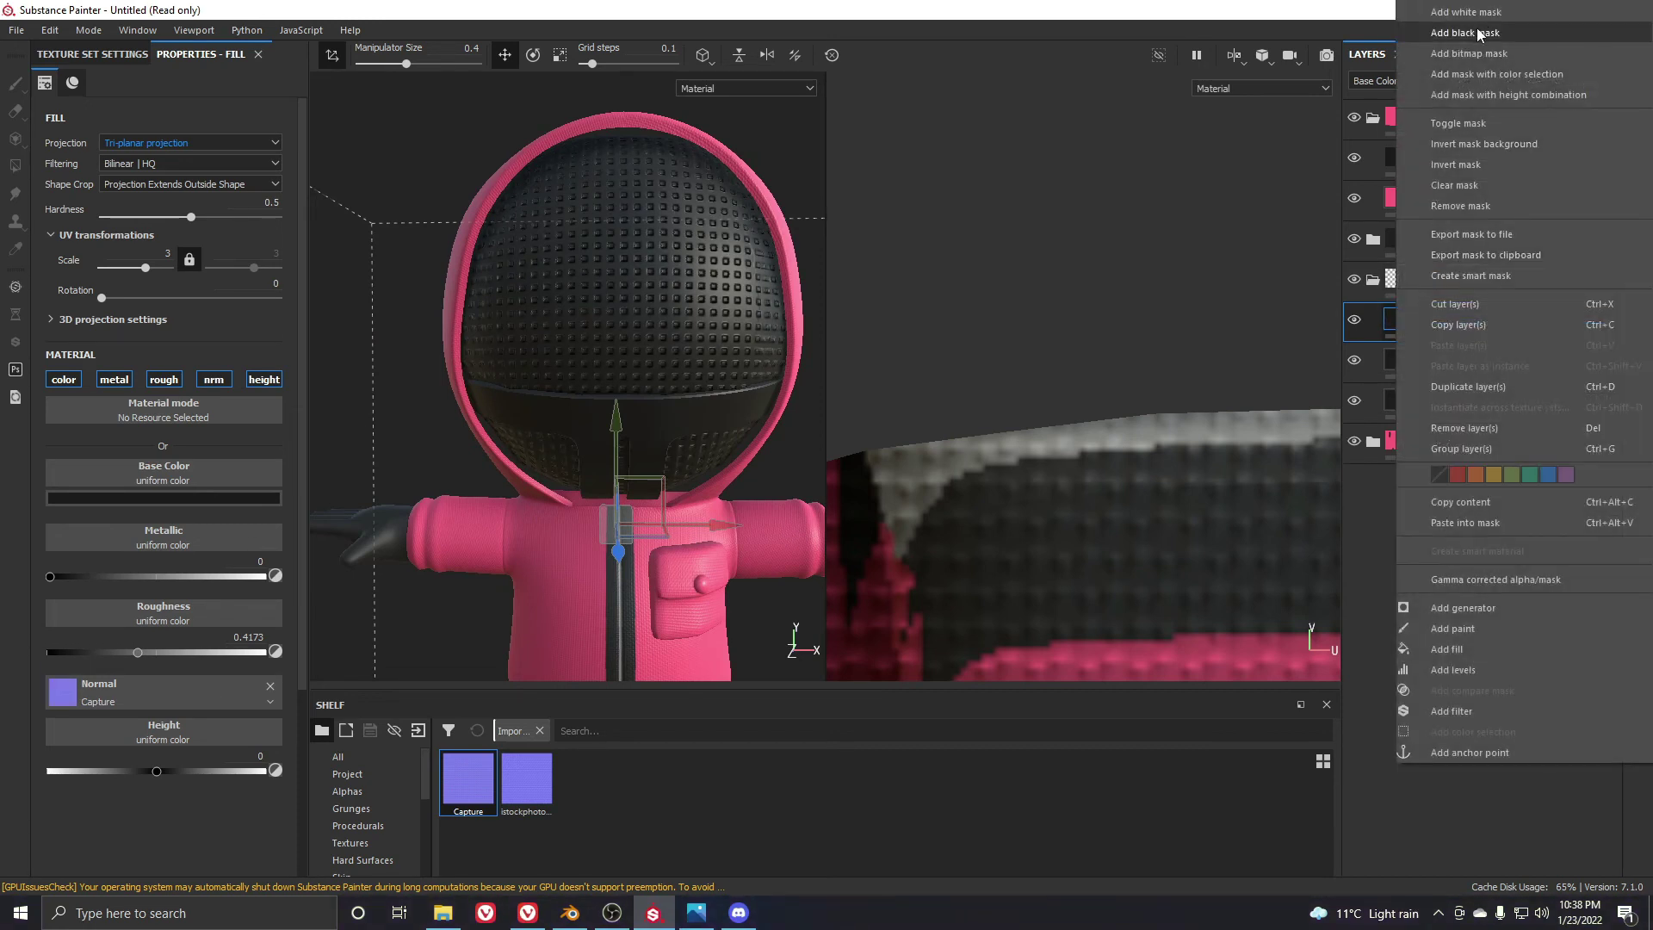
pyautogui.click(1479, 33)
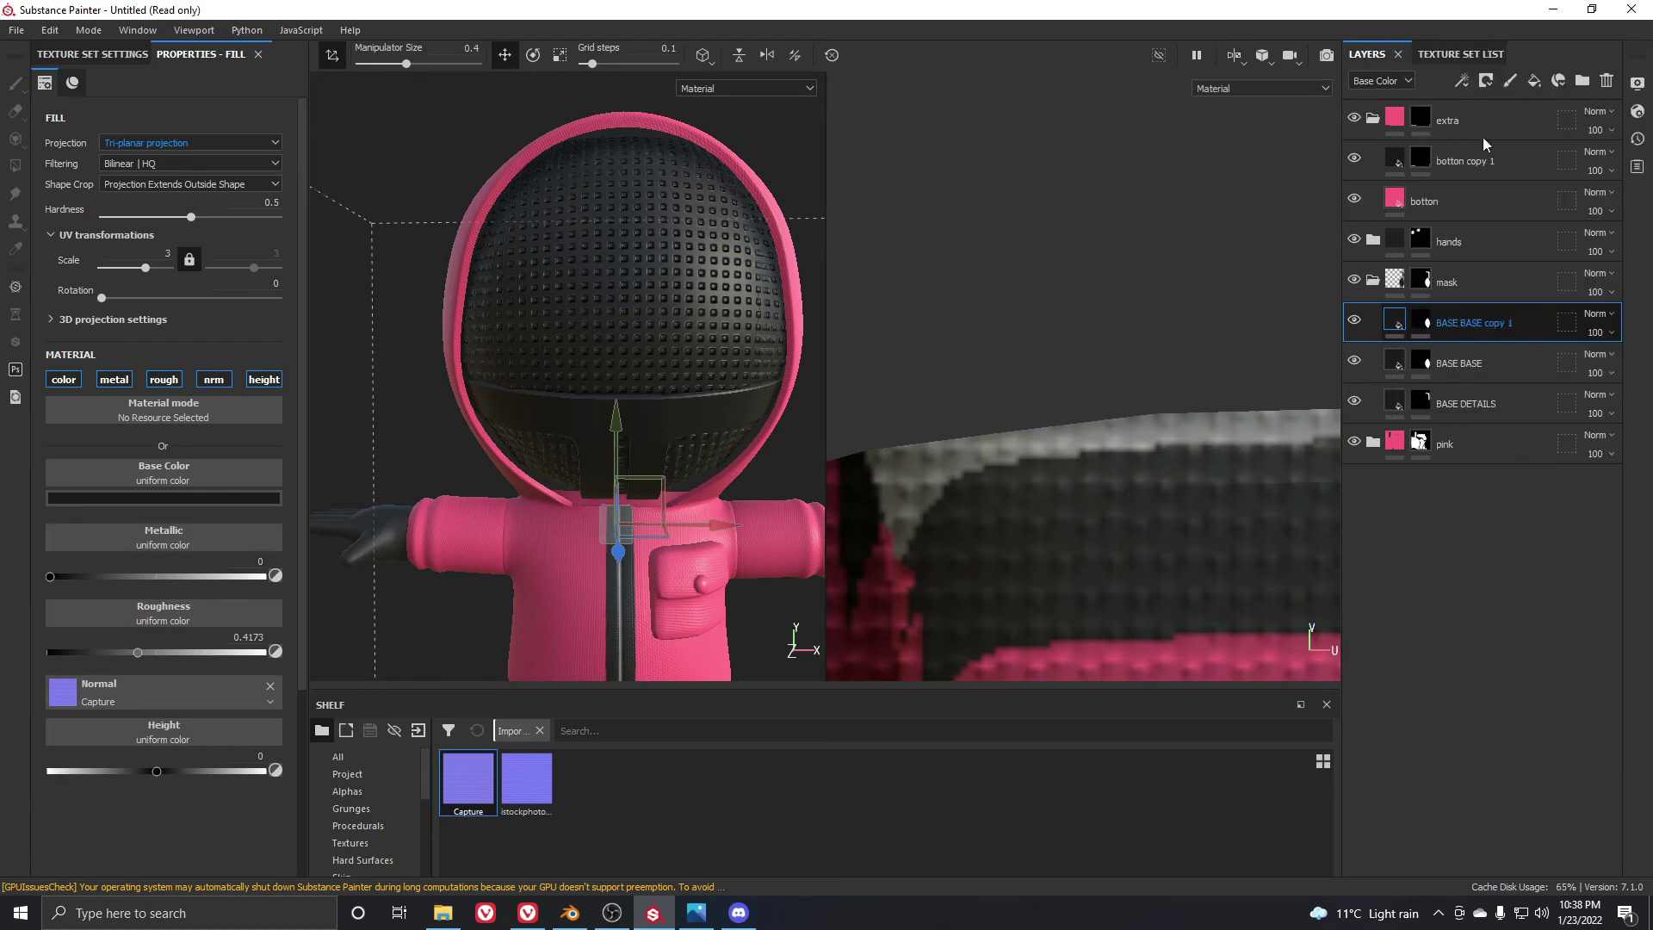
# Set the BASE BASE copy 1 layer's base color to white and remove the Capture texture from its Normal channel
pyautogui.click(1400, 324)
pyautogui.click(220, 501)
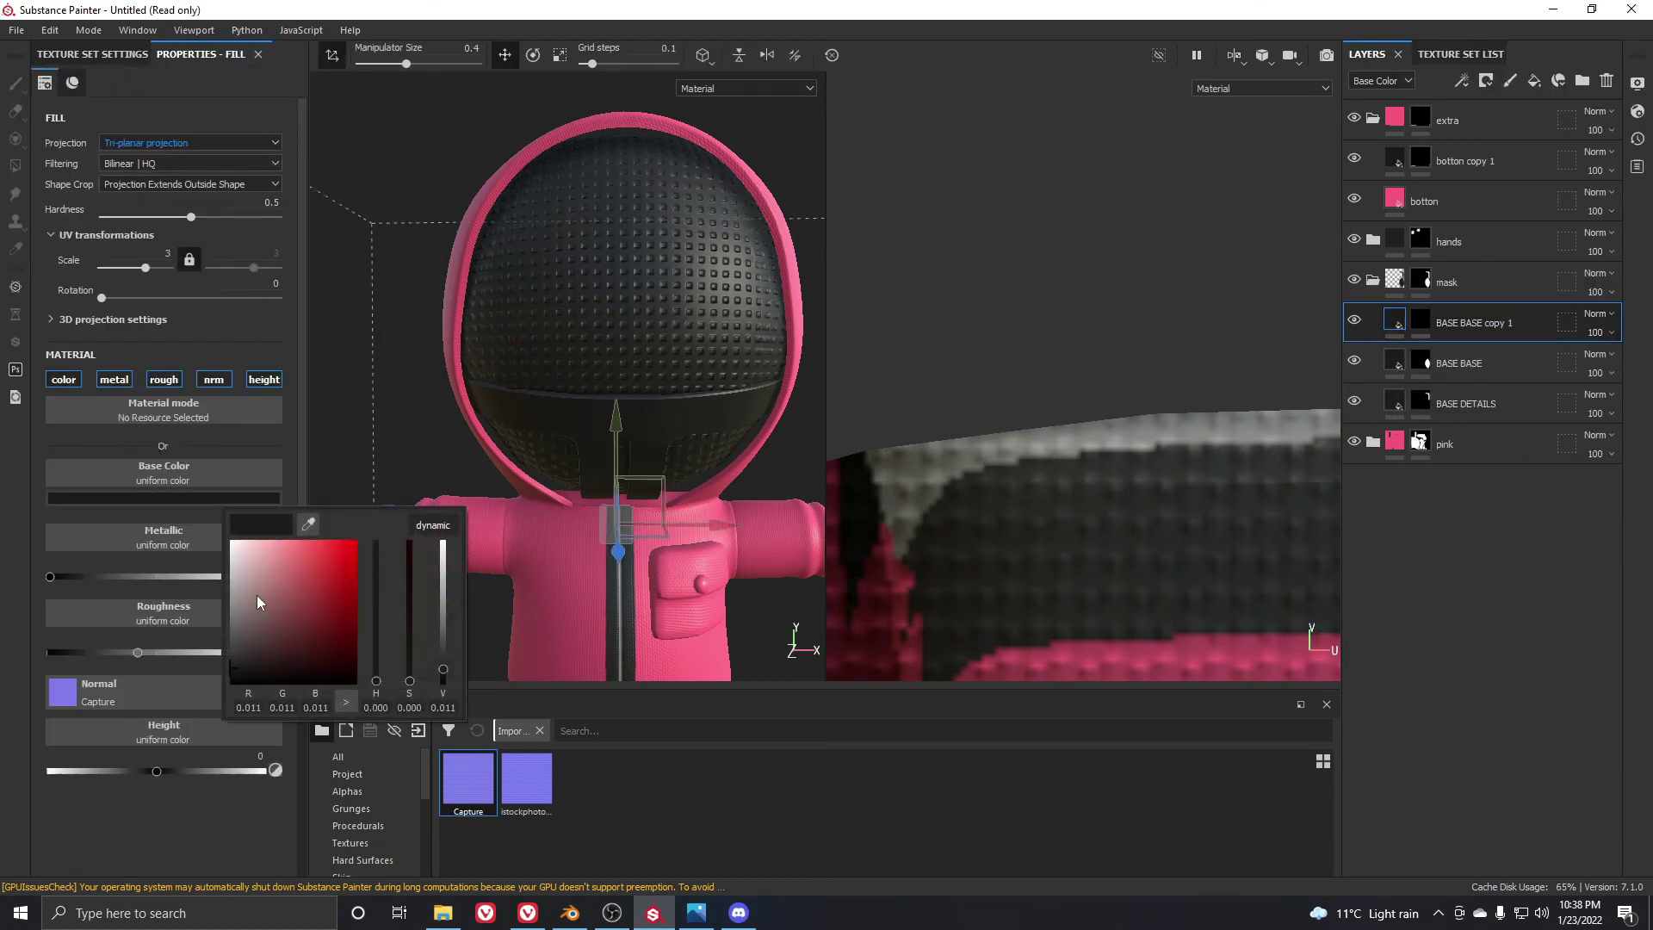
pyautogui.moveTo(257, 595); pyautogui.dragTo(219, 546)
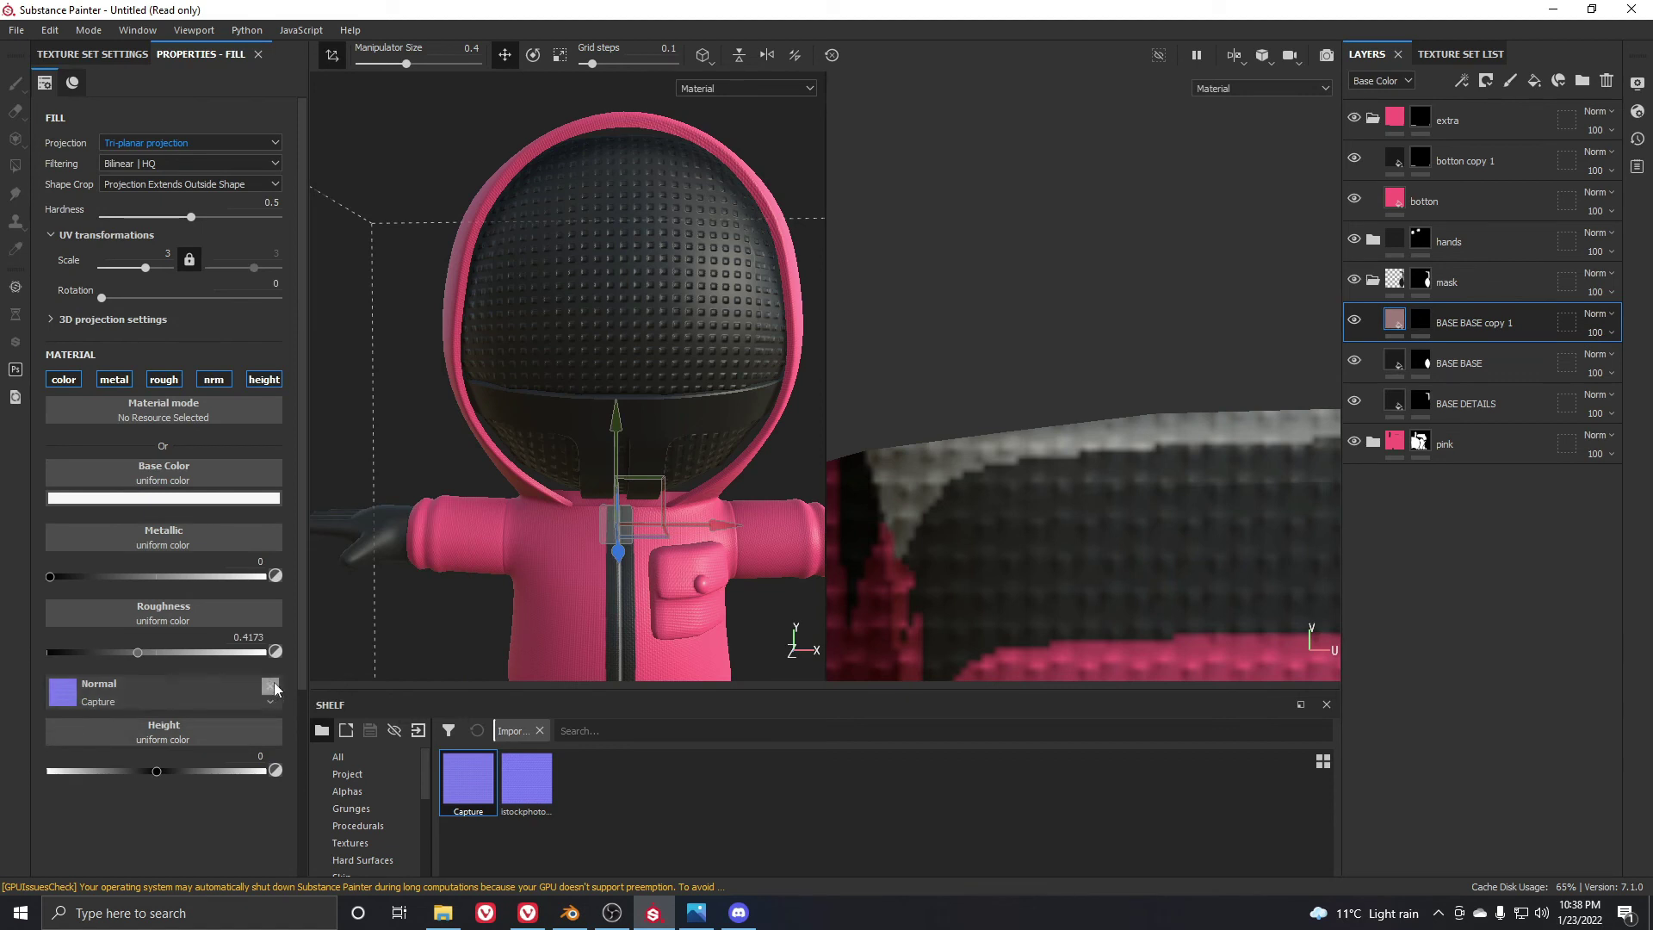
pyautogui.click(269, 687)
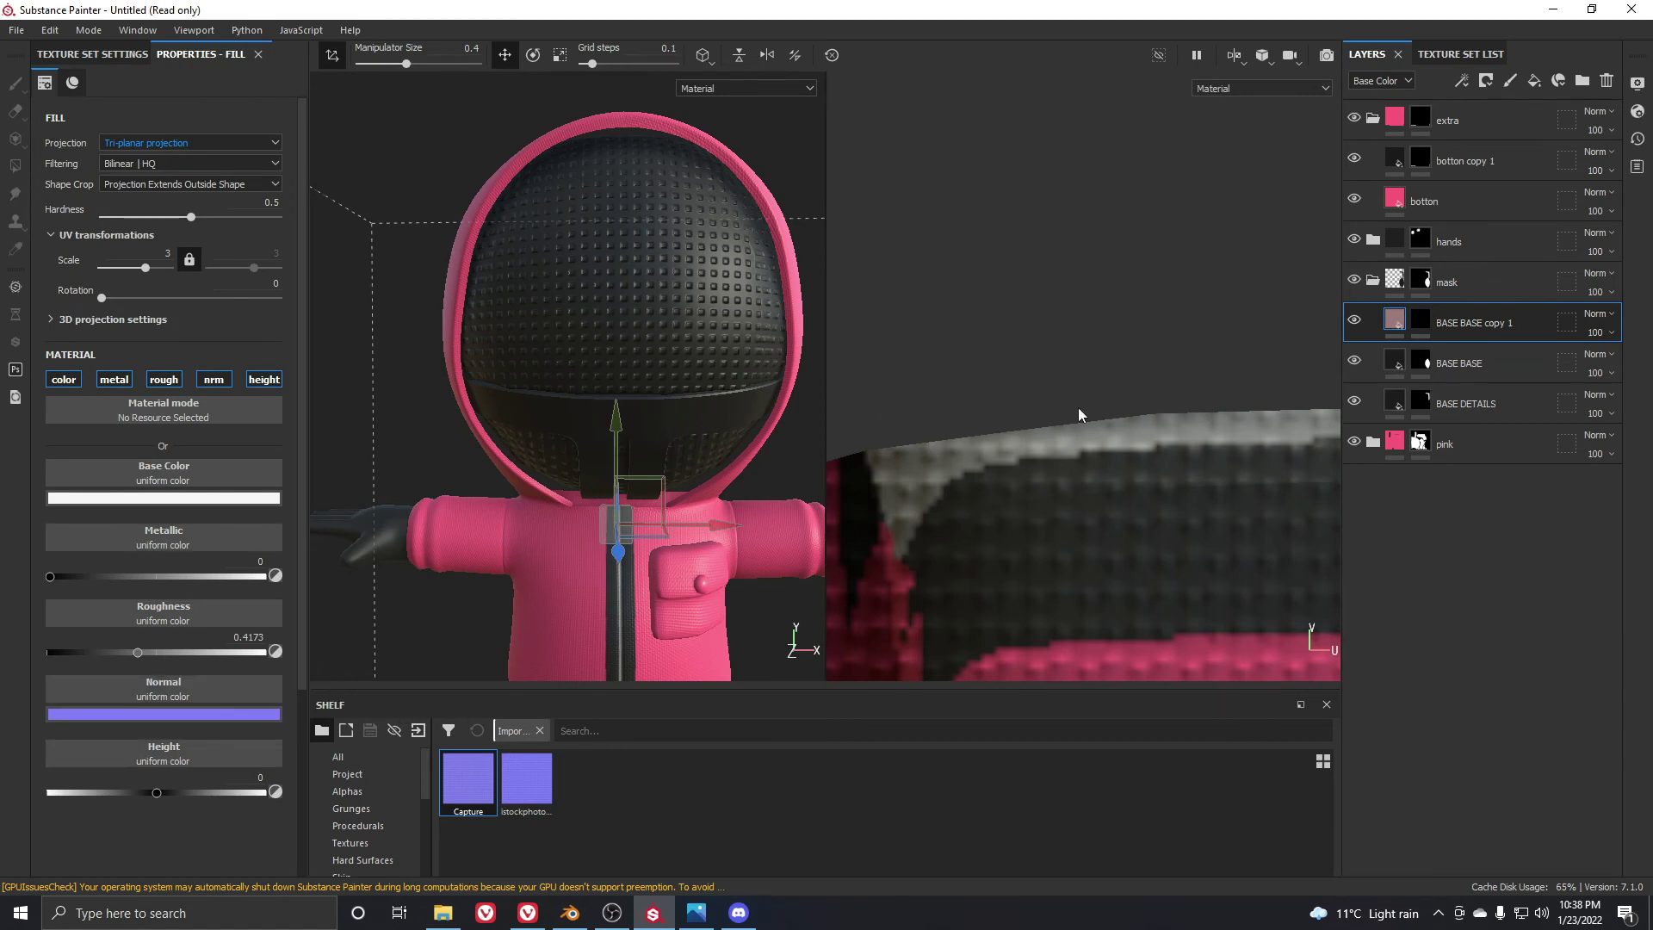
# Disable the metal, rough, nrm and height channels of the BASE BASE copy 1 layer, leaving only color active
pyautogui.click(107, 380)
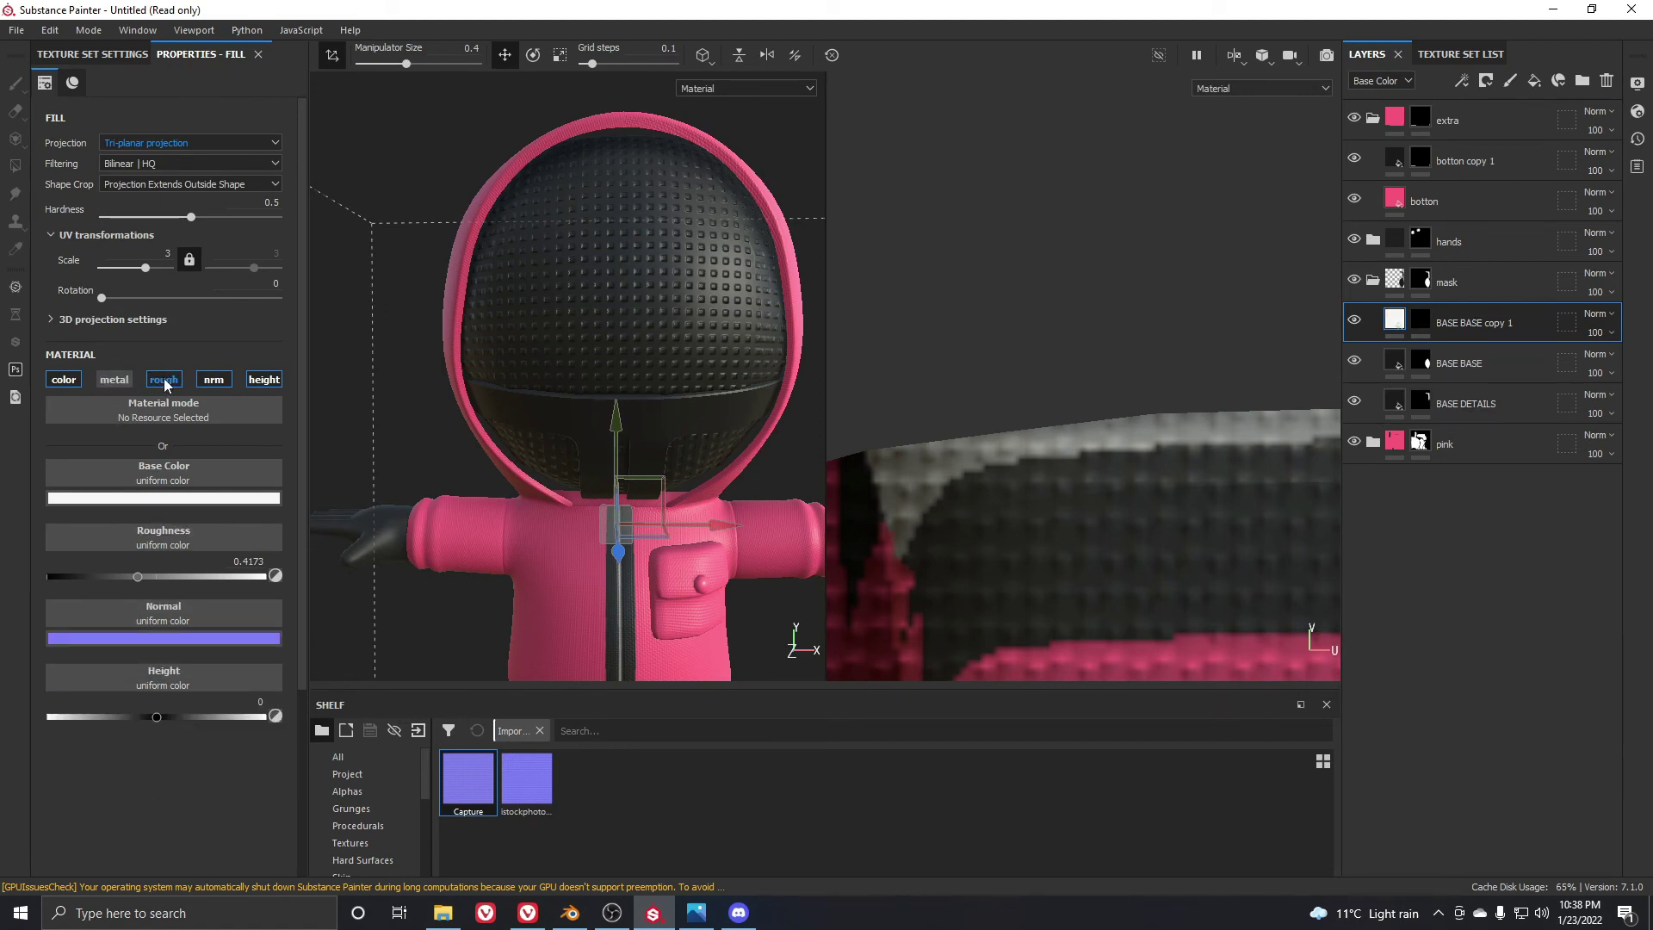
pyautogui.click(163, 379)
pyautogui.click(214, 379)
pyautogui.click(263, 380)
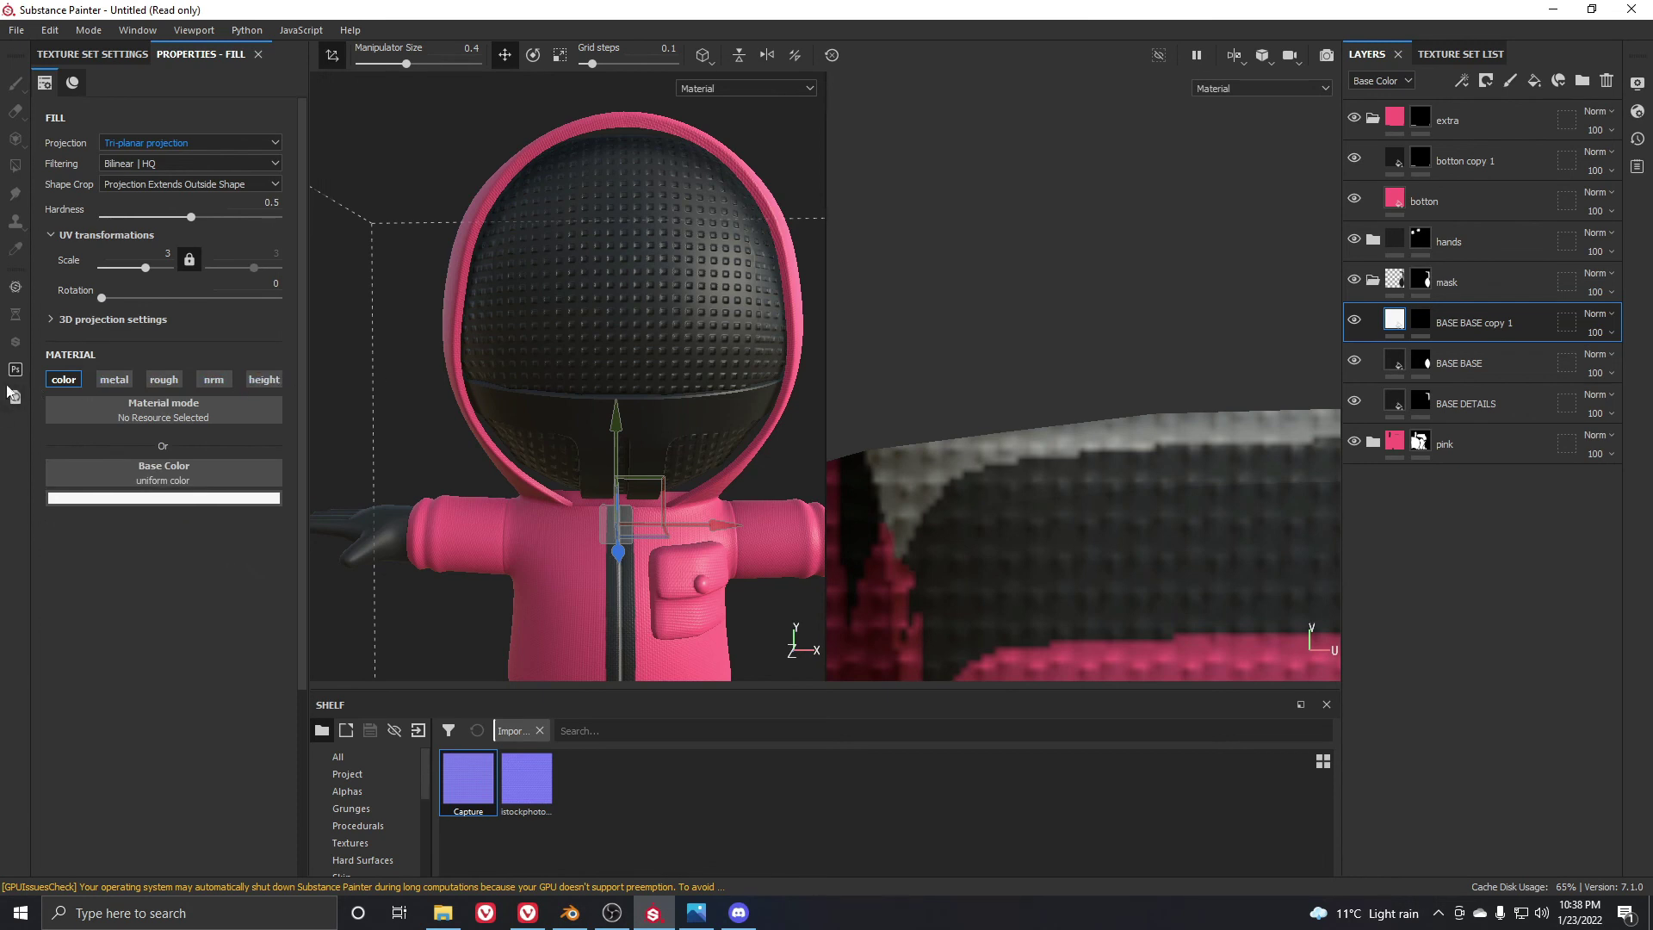
# Start painting on the BASE BASE copy 1 mask with the triangular Shape Border alpha, found by searching the alphas for "triangle"
pyautogui.click(1421, 320)
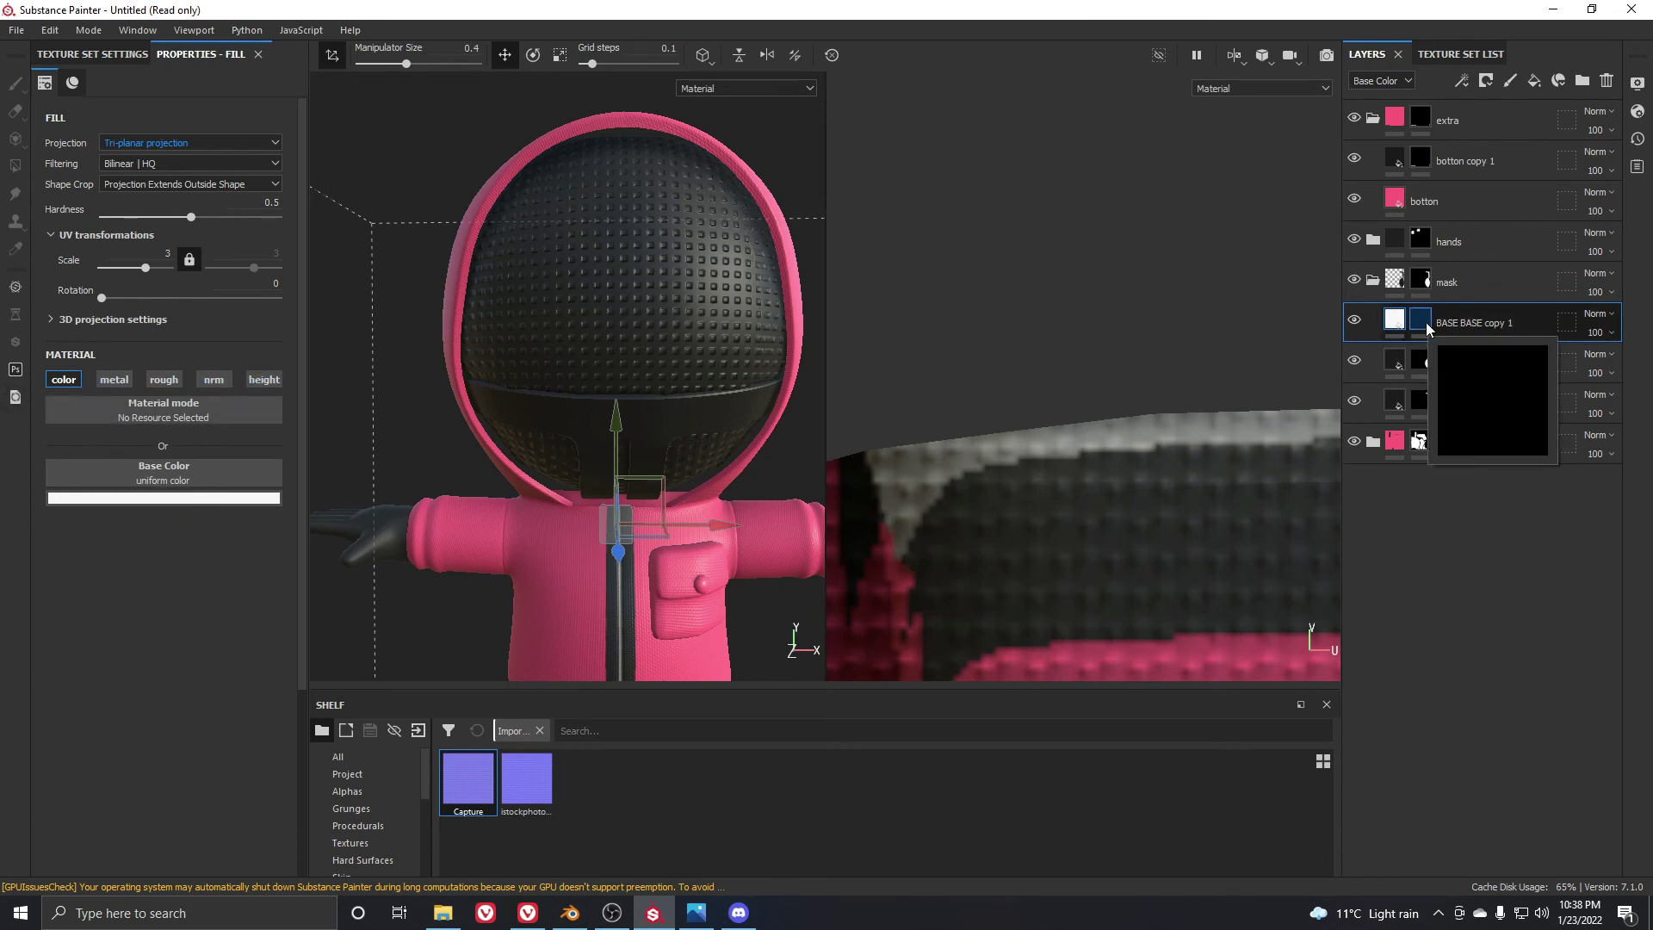
pyautogui.press('1')
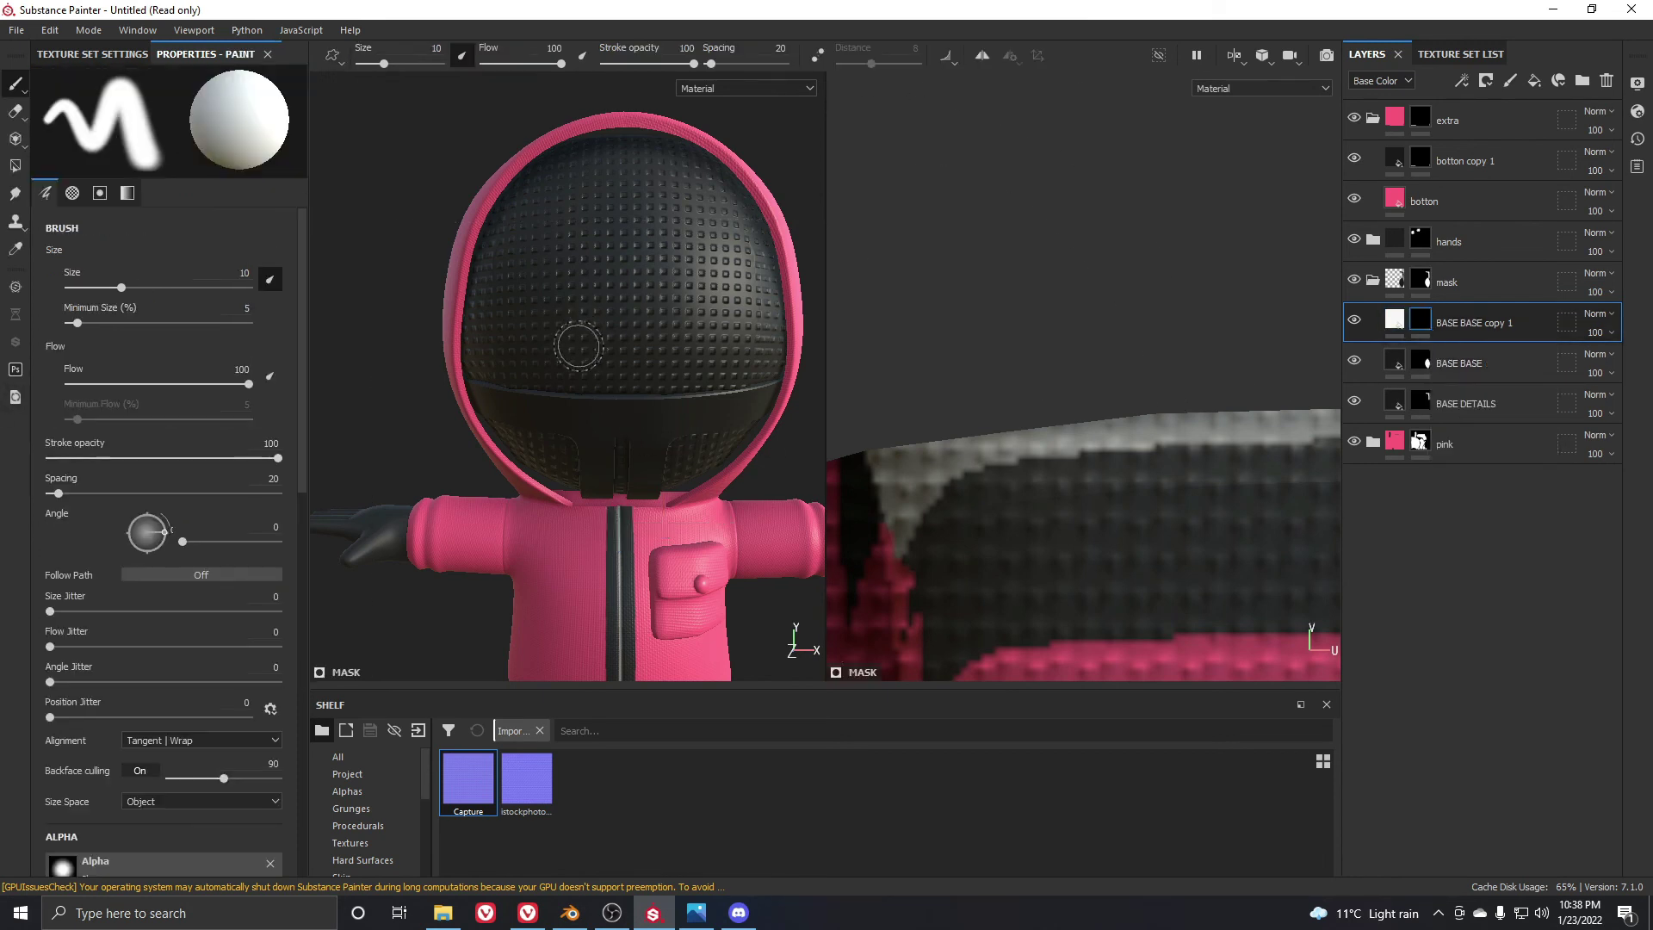
pyautogui.click(347, 791)
pyautogui.click(603, 732)
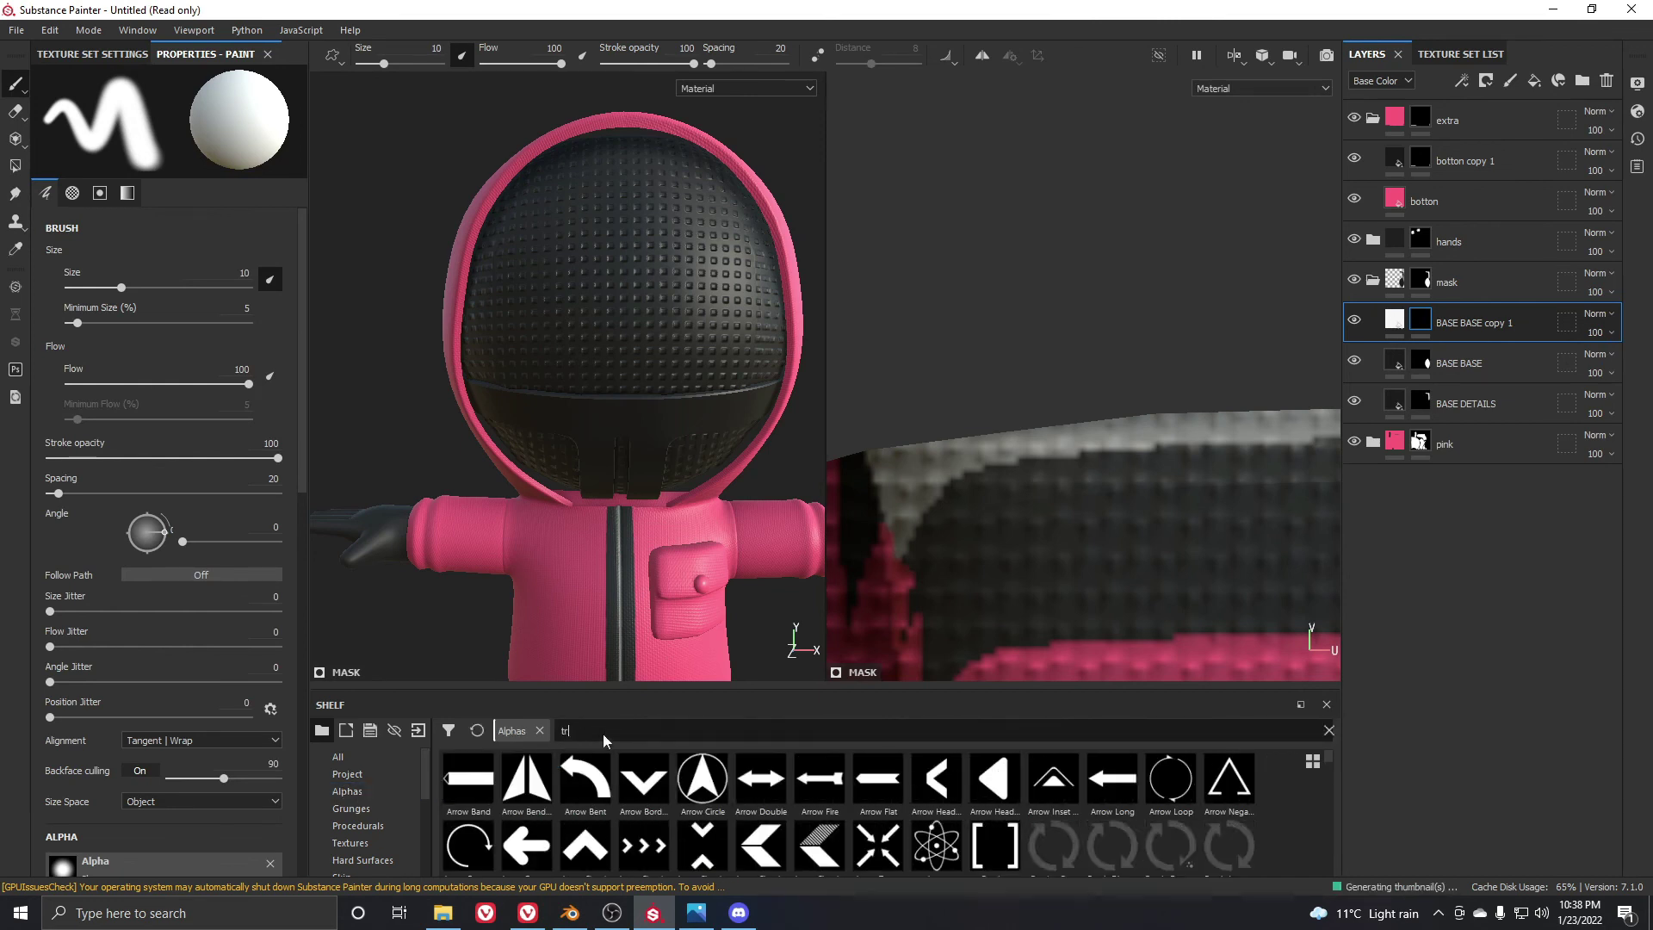
pyautogui.write('tria')
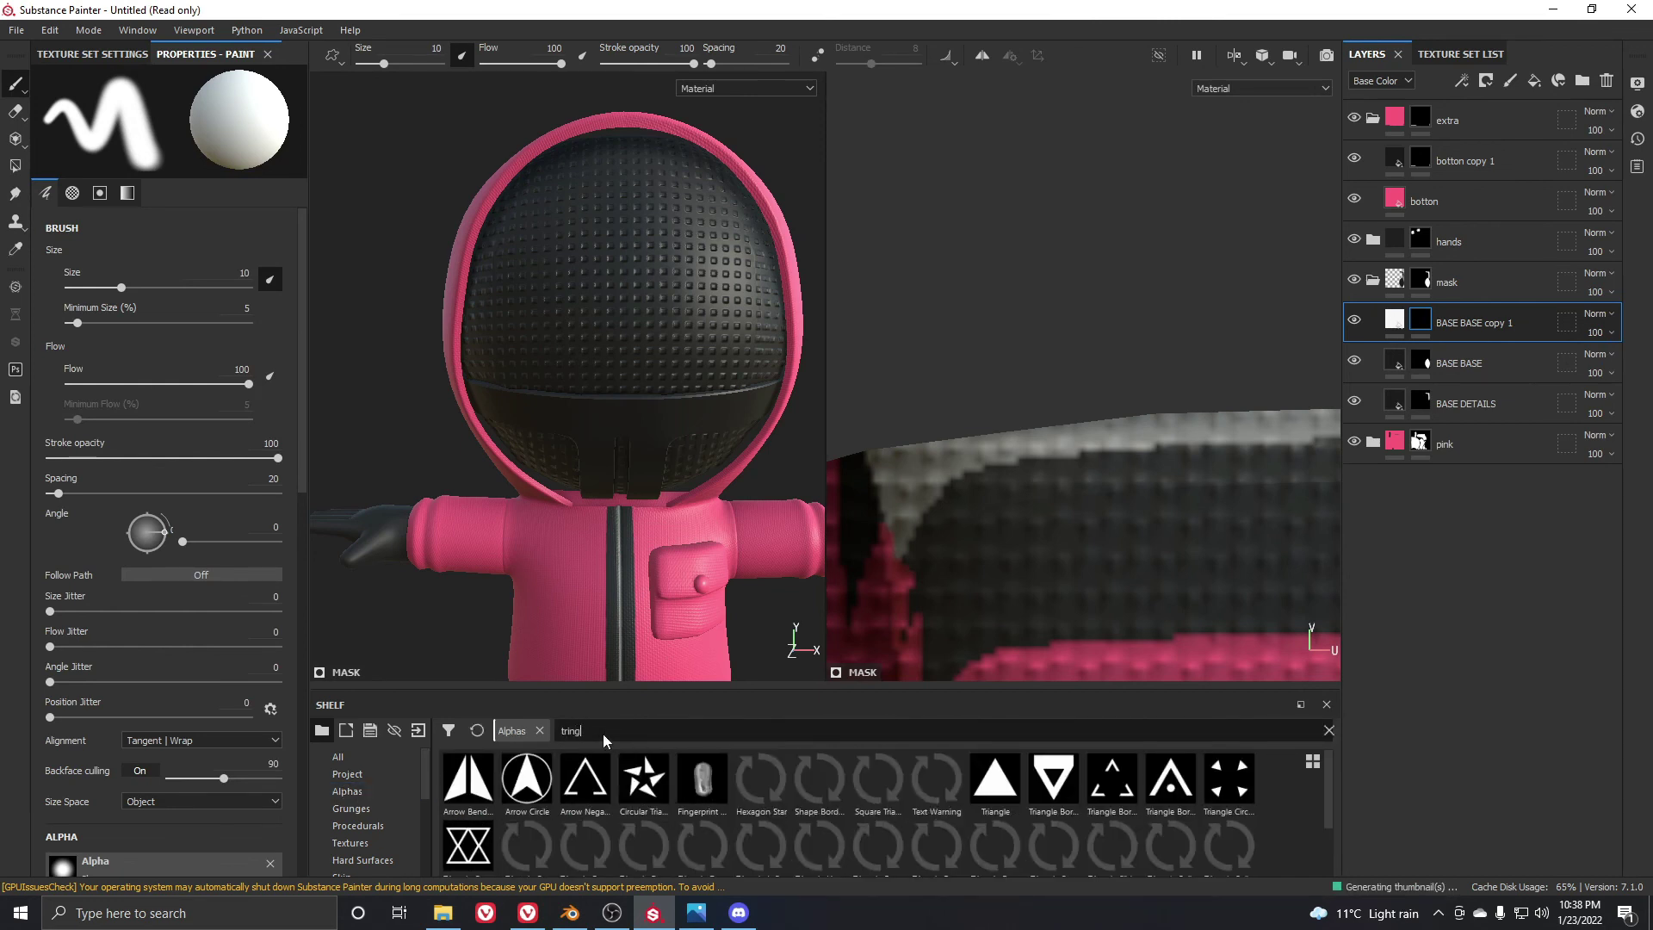
pyautogui.write('ngle')
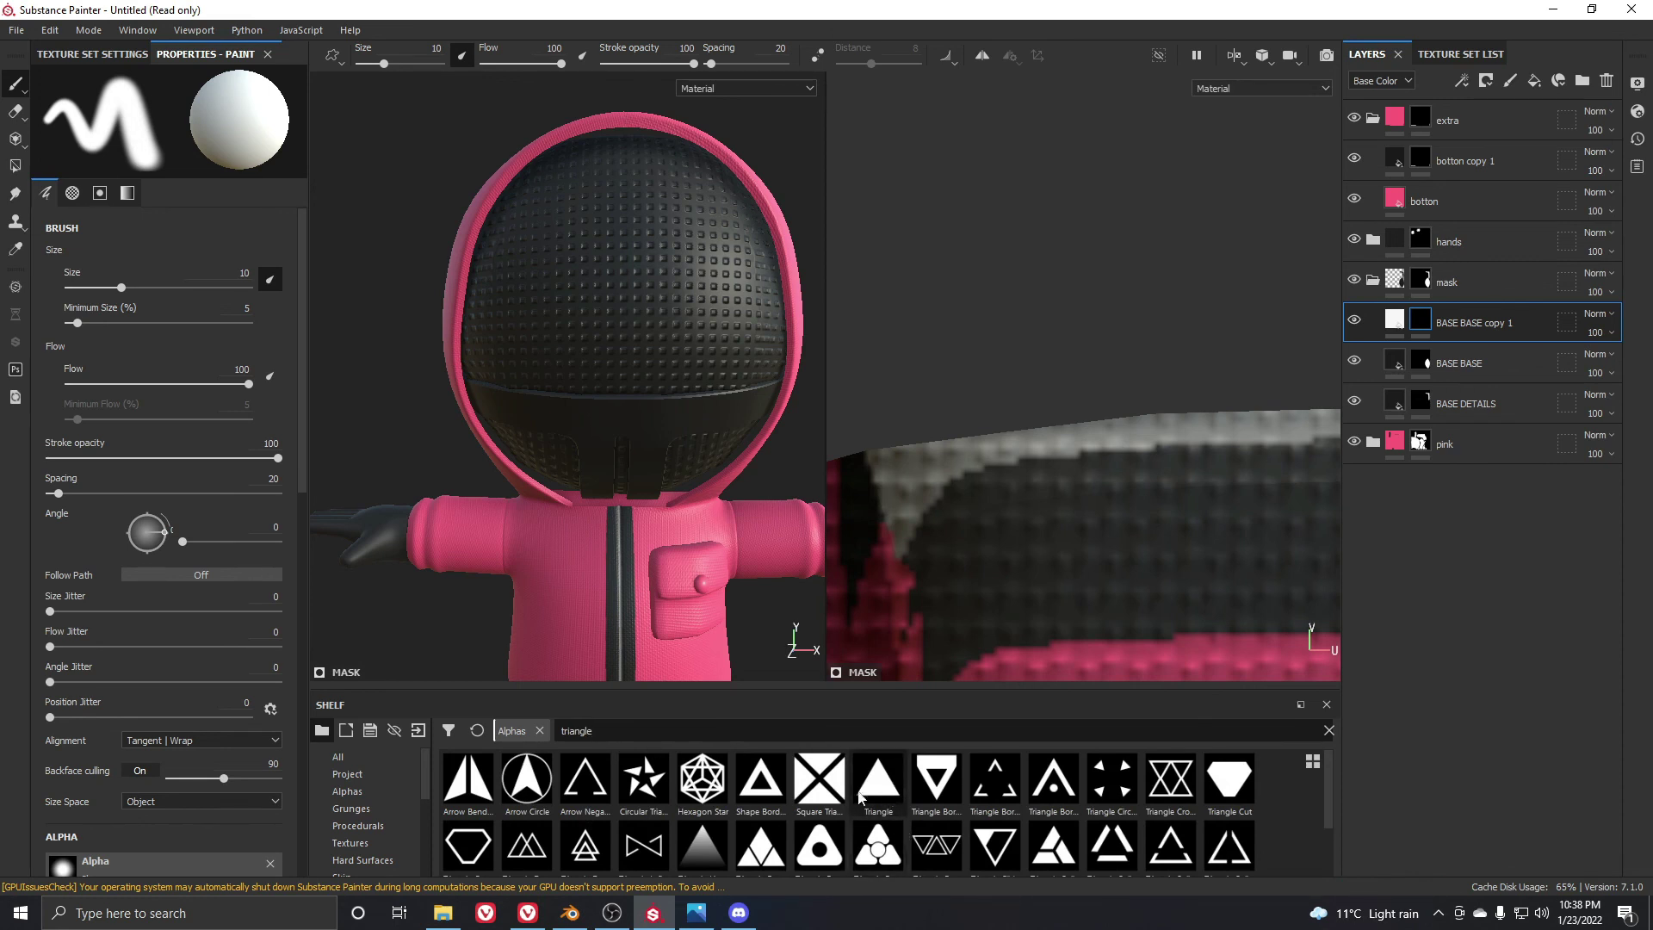
pyautogui.click(760, 779)
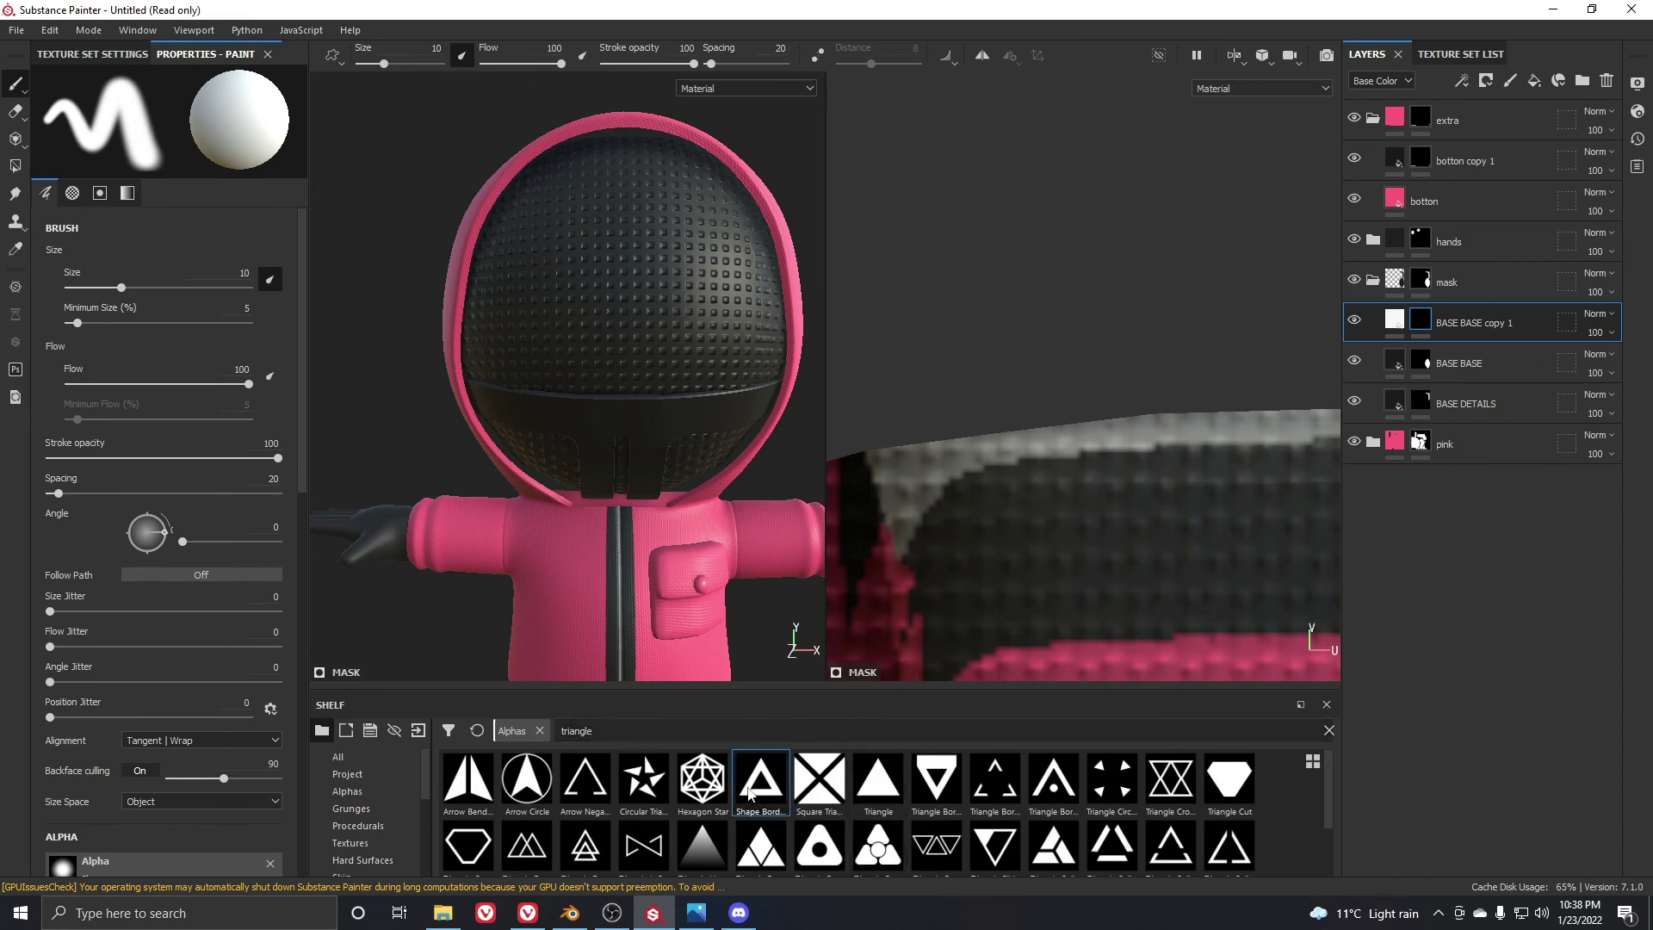
# Enlarge the triangle brush to 51.41 over the front of the face mask and turn on symmetry
pyautogui.keyDown('alt'); pyautogui.moveTo(434, 414); pyautogui.dragTo(395, 428); pyautogui.keyUp('alt')
pyautogui.keyDown('alt'); pyautogui.moveTo(412, 413); pyautogui.dragTo(452, 487, button='middle'); pyautogui.keyUp('alt')
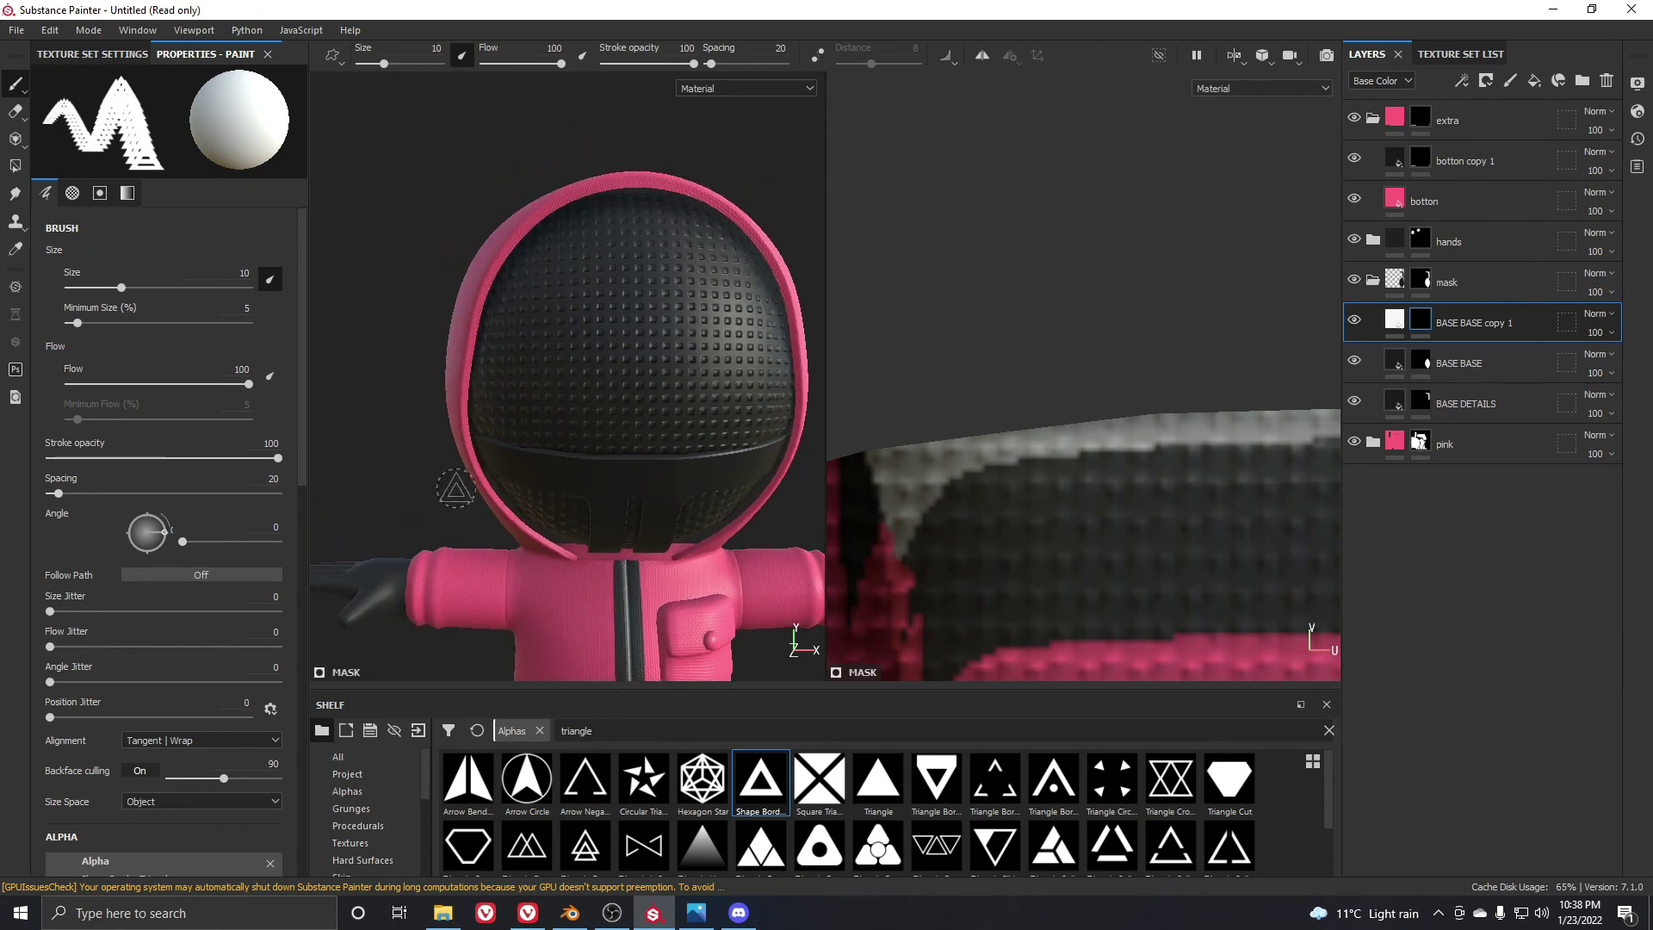
pyautogui.scroll(-5, 495, 336)
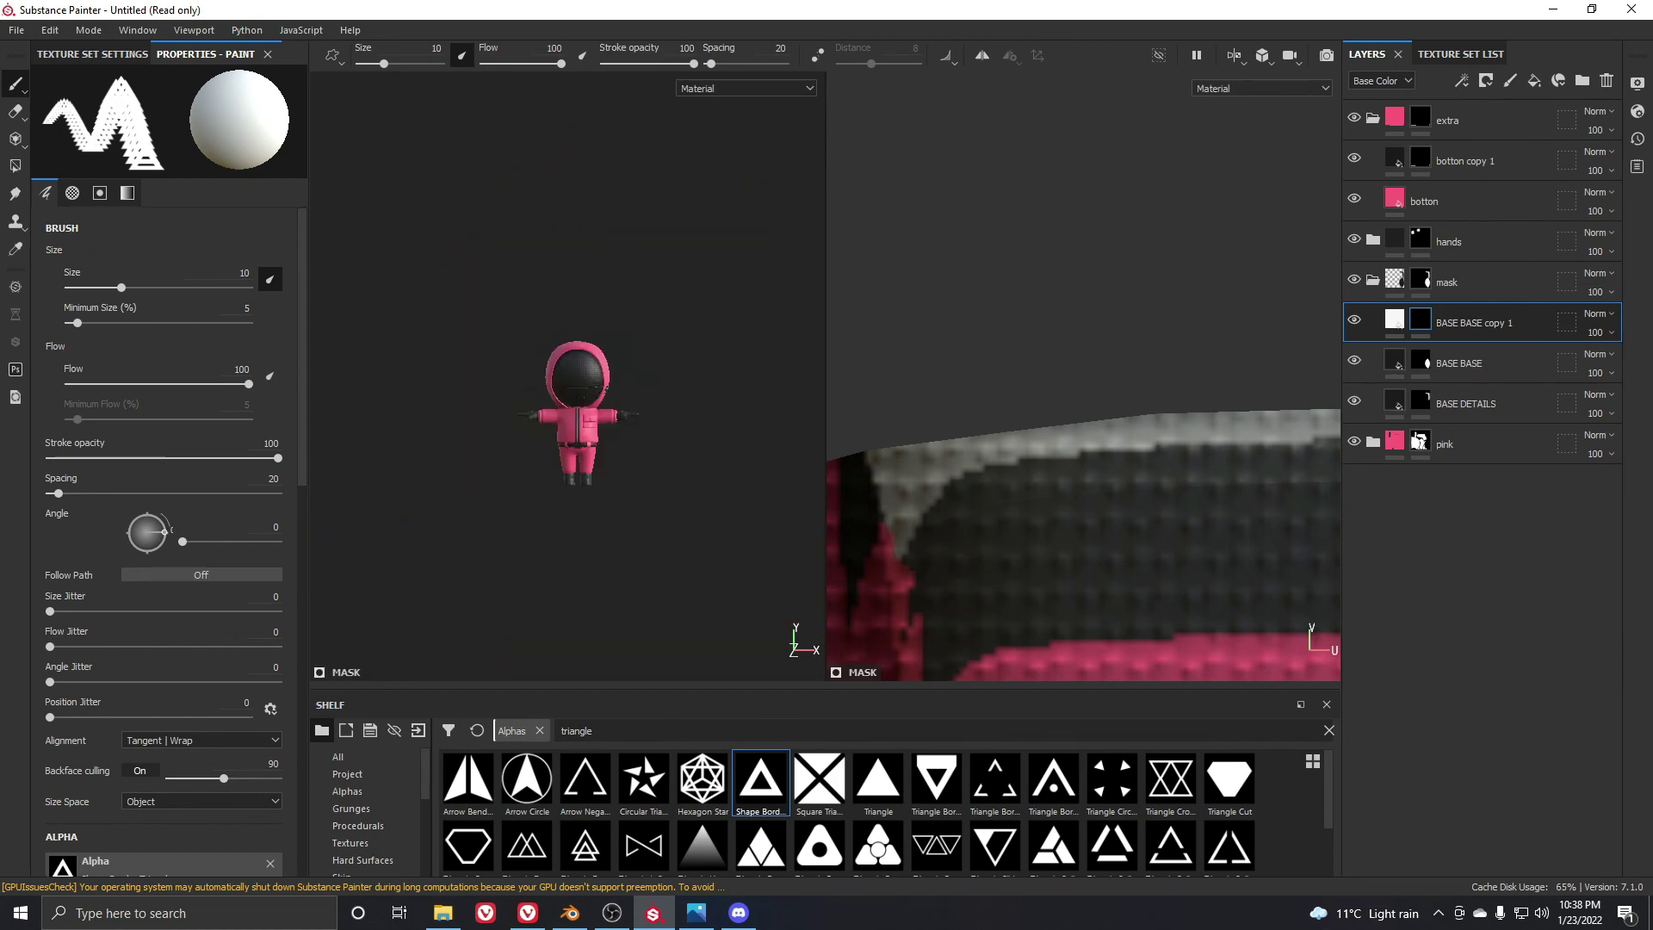
pyautogui.scroll(6, 603, 387)
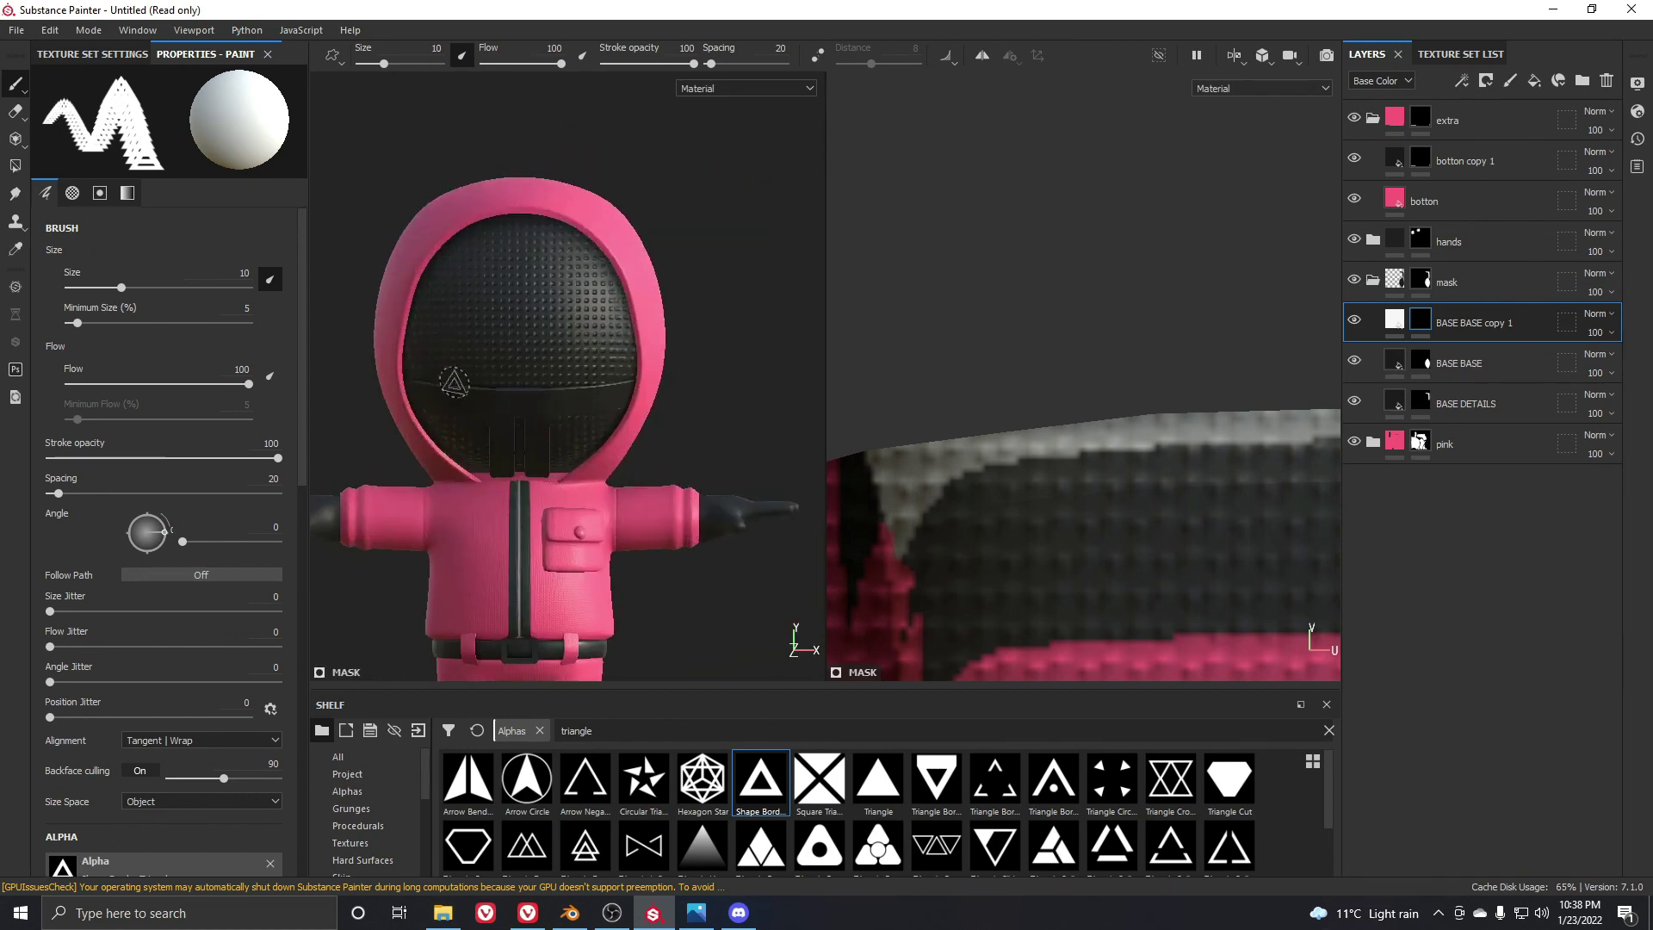
pyautogui.keyDown('alt'); pyautogui.moveTo(616, 421); pyautogui.dragTo(634, 481, button='middle'); pyautogui.keyUp('alt')
pyautogui.scroll(5, 543, 284)
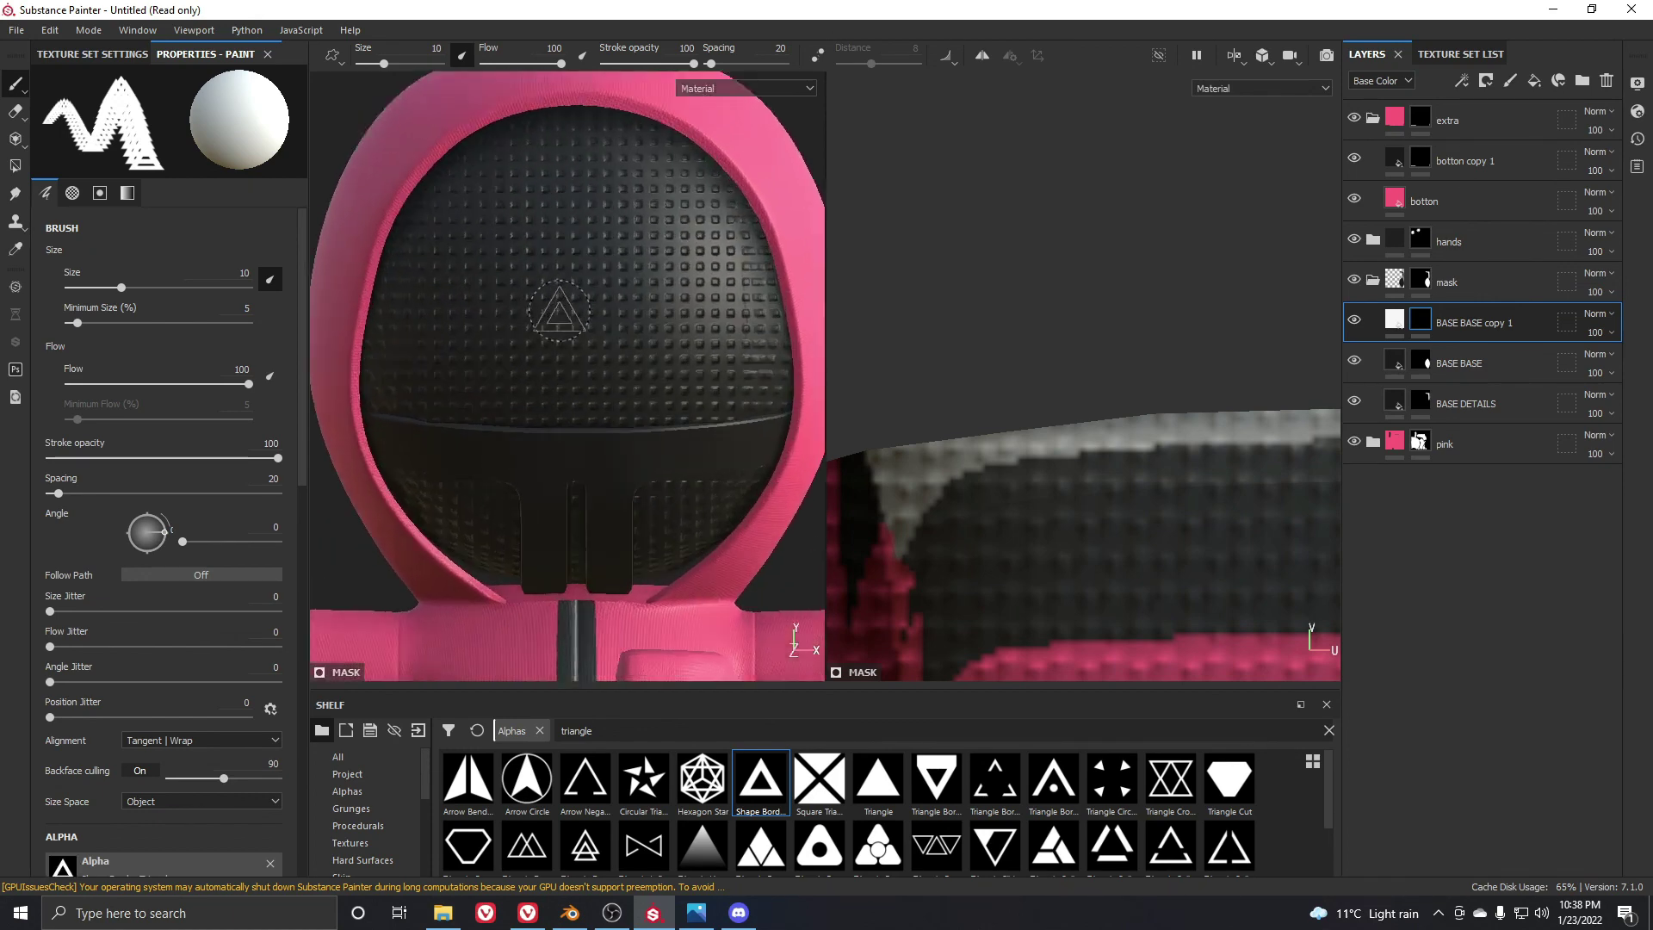
pyautogui.keyDown('ctrl'); pyautogui.moveTo(577, 316); pyautogui.dragTo(594, 245, button='right'); pyautogui.keyUp('ctrl')
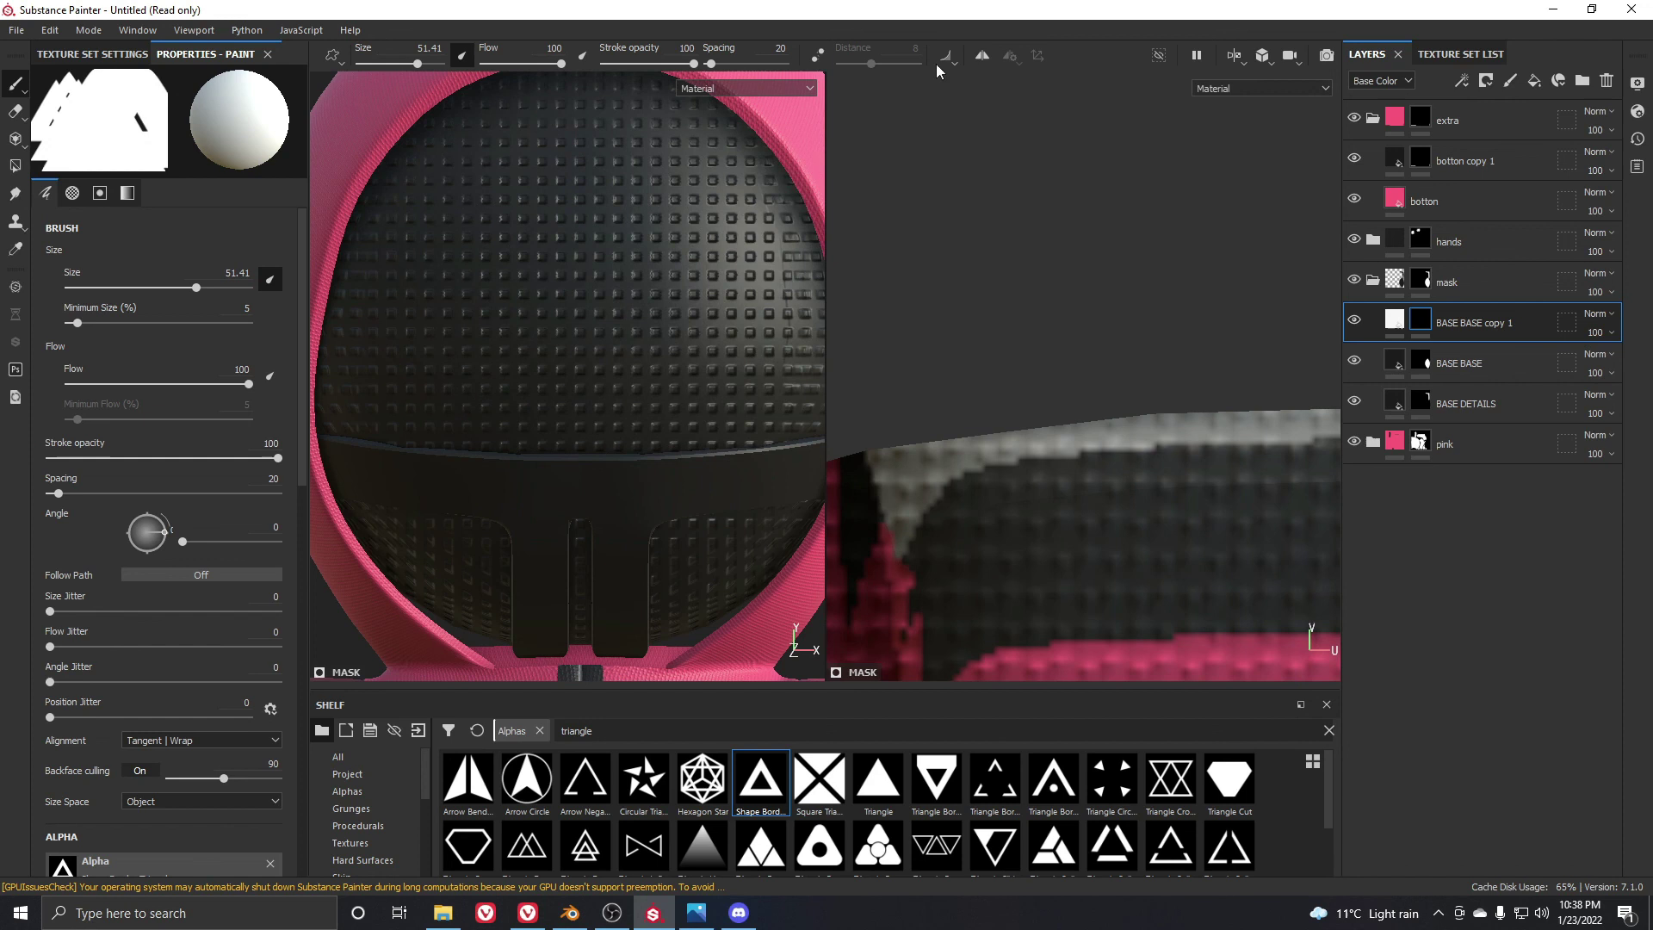
pyautogui.click(985, 56)
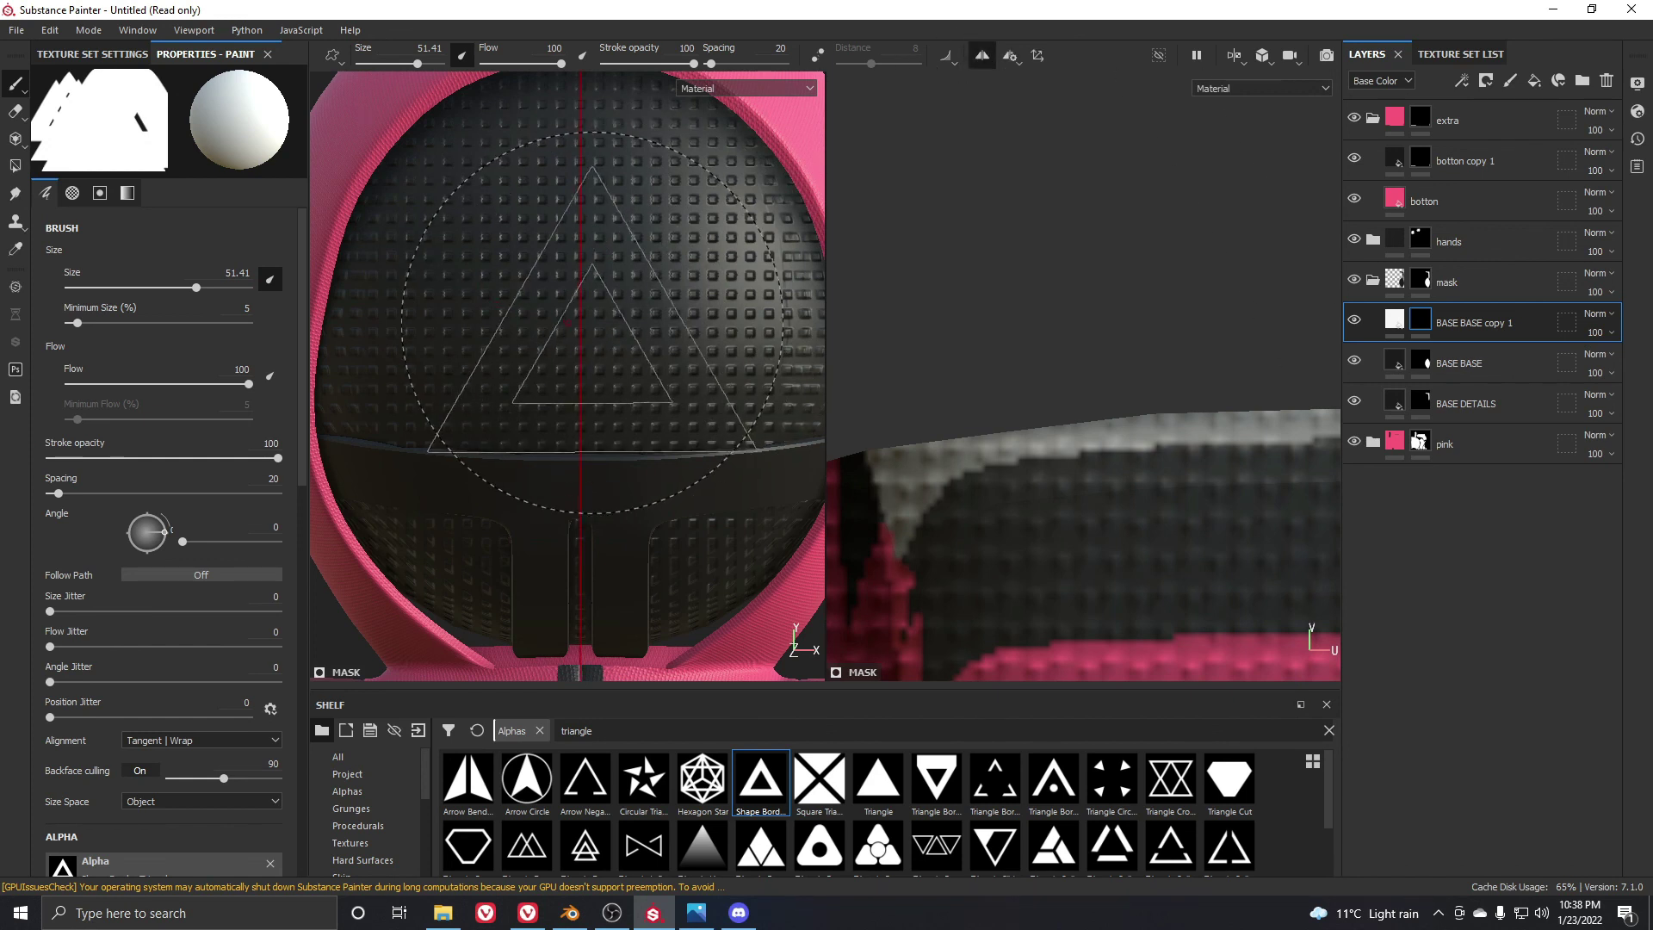
# Set the brush size to 57.31 and stamp the triangle once on the symmetry line of the studded upper face mask
pyautogui.keyDown('ctrl'); pyautogui.moveTo(578, 273); pyautogui.dragTo(579, 274, button='right'); pyautogui.keyUp('ctrl')
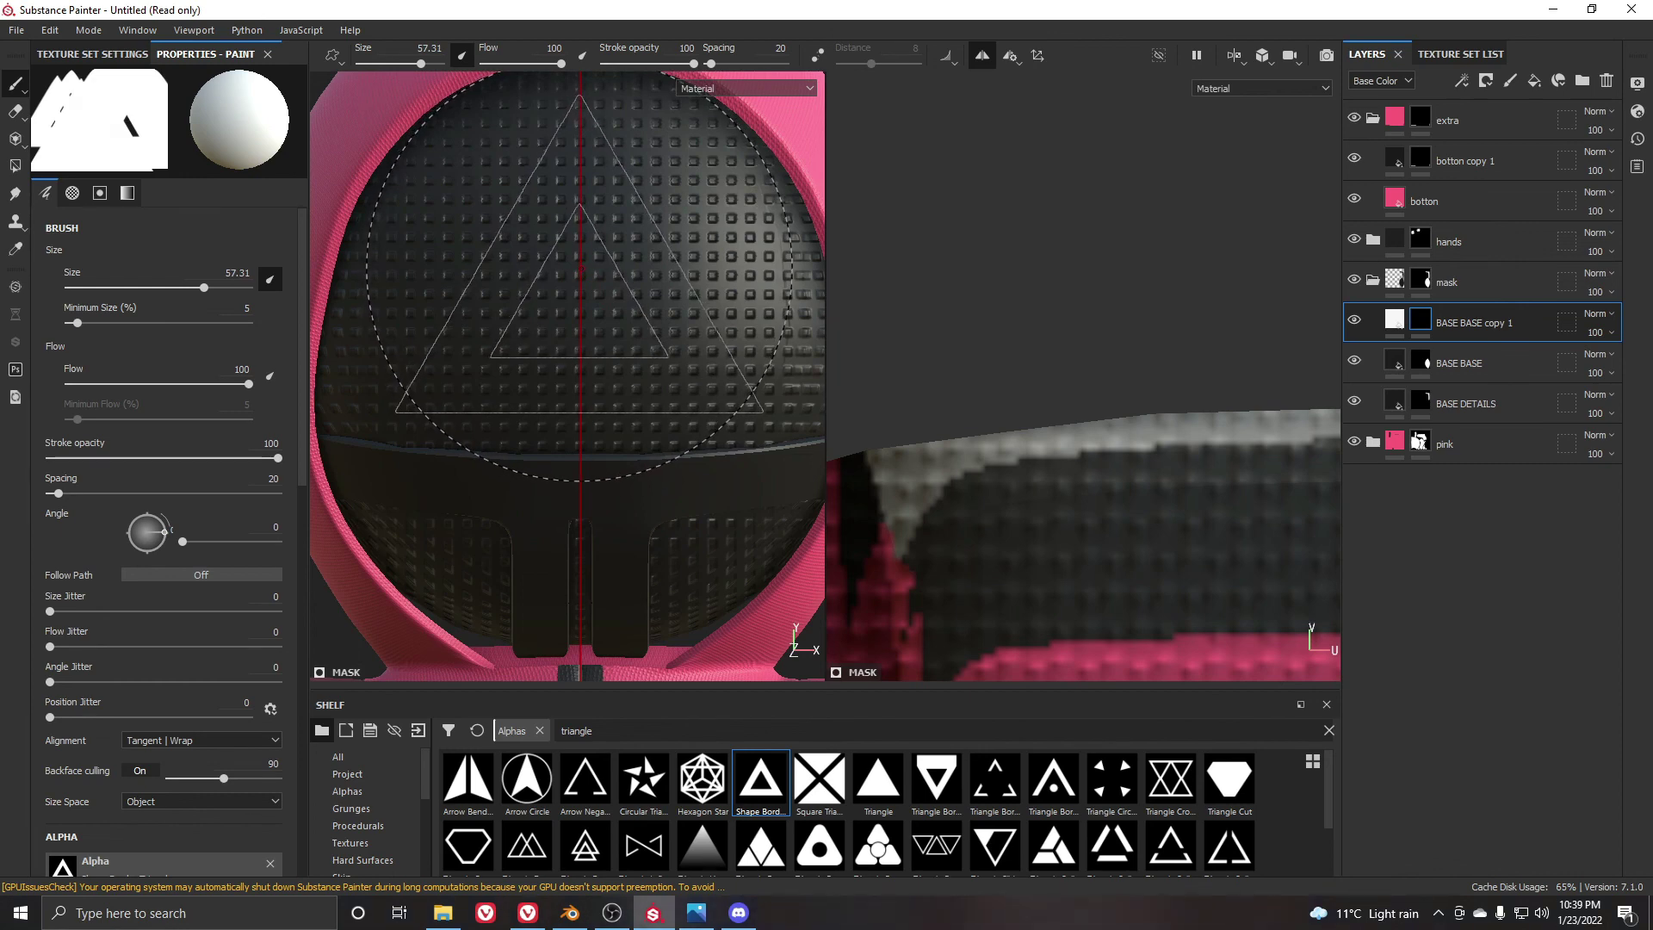
pyautogui.click(580, 274)
pyautogui.scroll(-4, 579, 387)
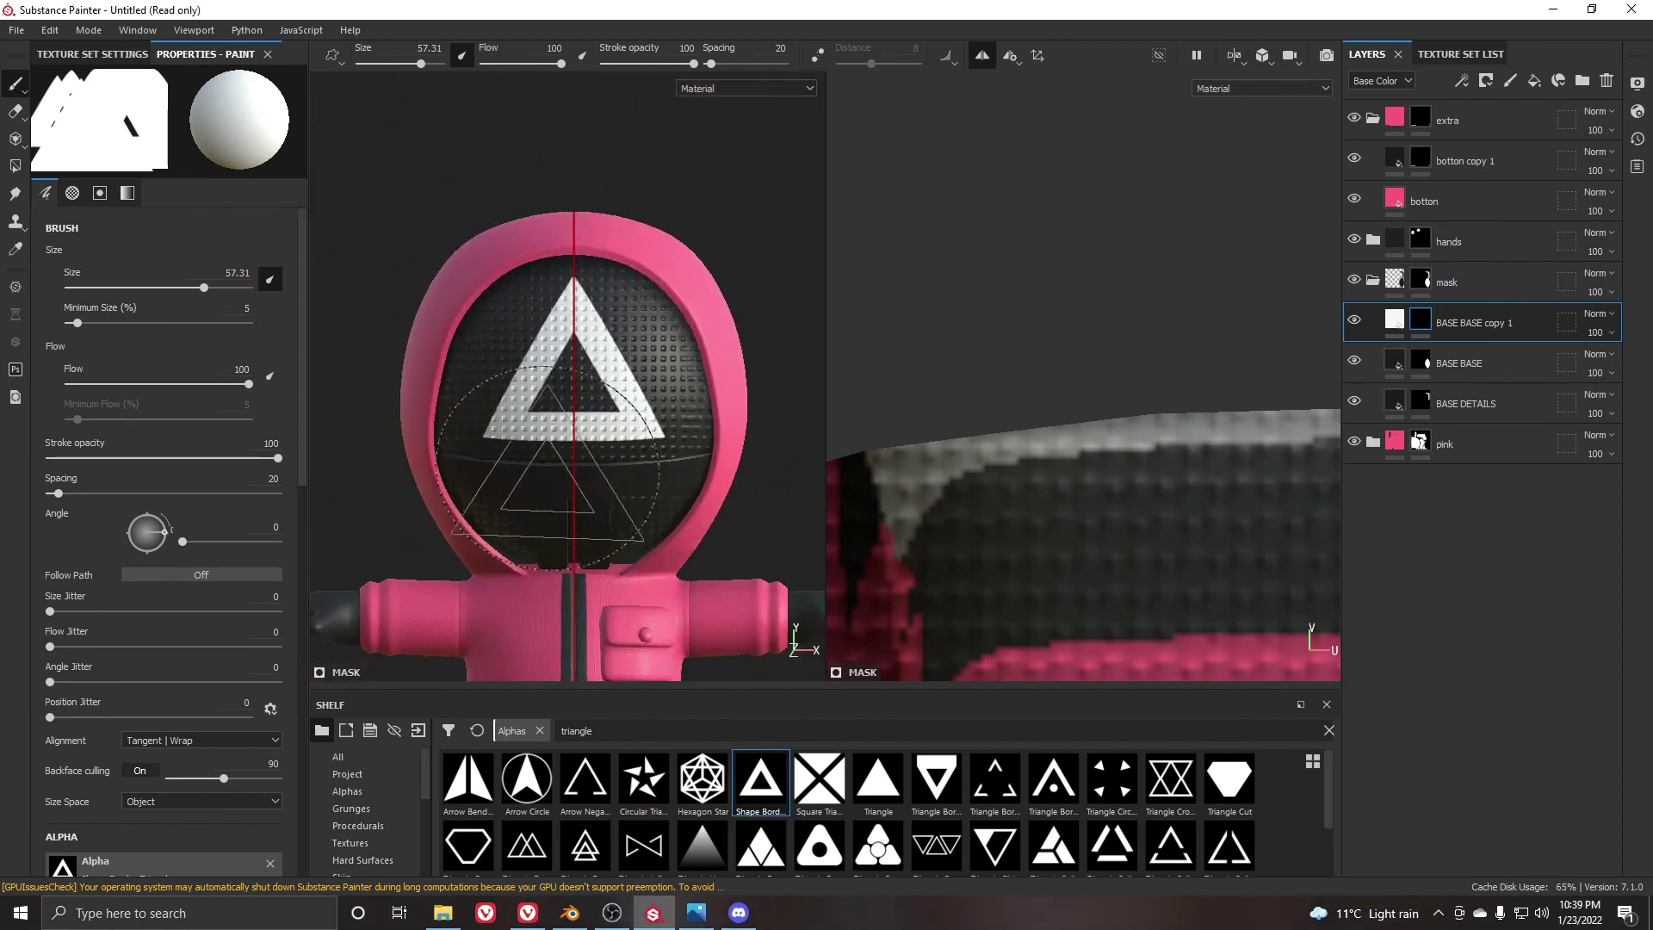
pyautogui.moveTo(508, 545)
pyautogui.keyDown('alt'); pyautogui.mouseDown()
pyautogui.moveTo(584, 544)
pyautogui.moveTo(323, 369)
pyautogui.moveTo(251, 370)
pyautogui.mouseUp(); pyautogui.keyUp('alt')
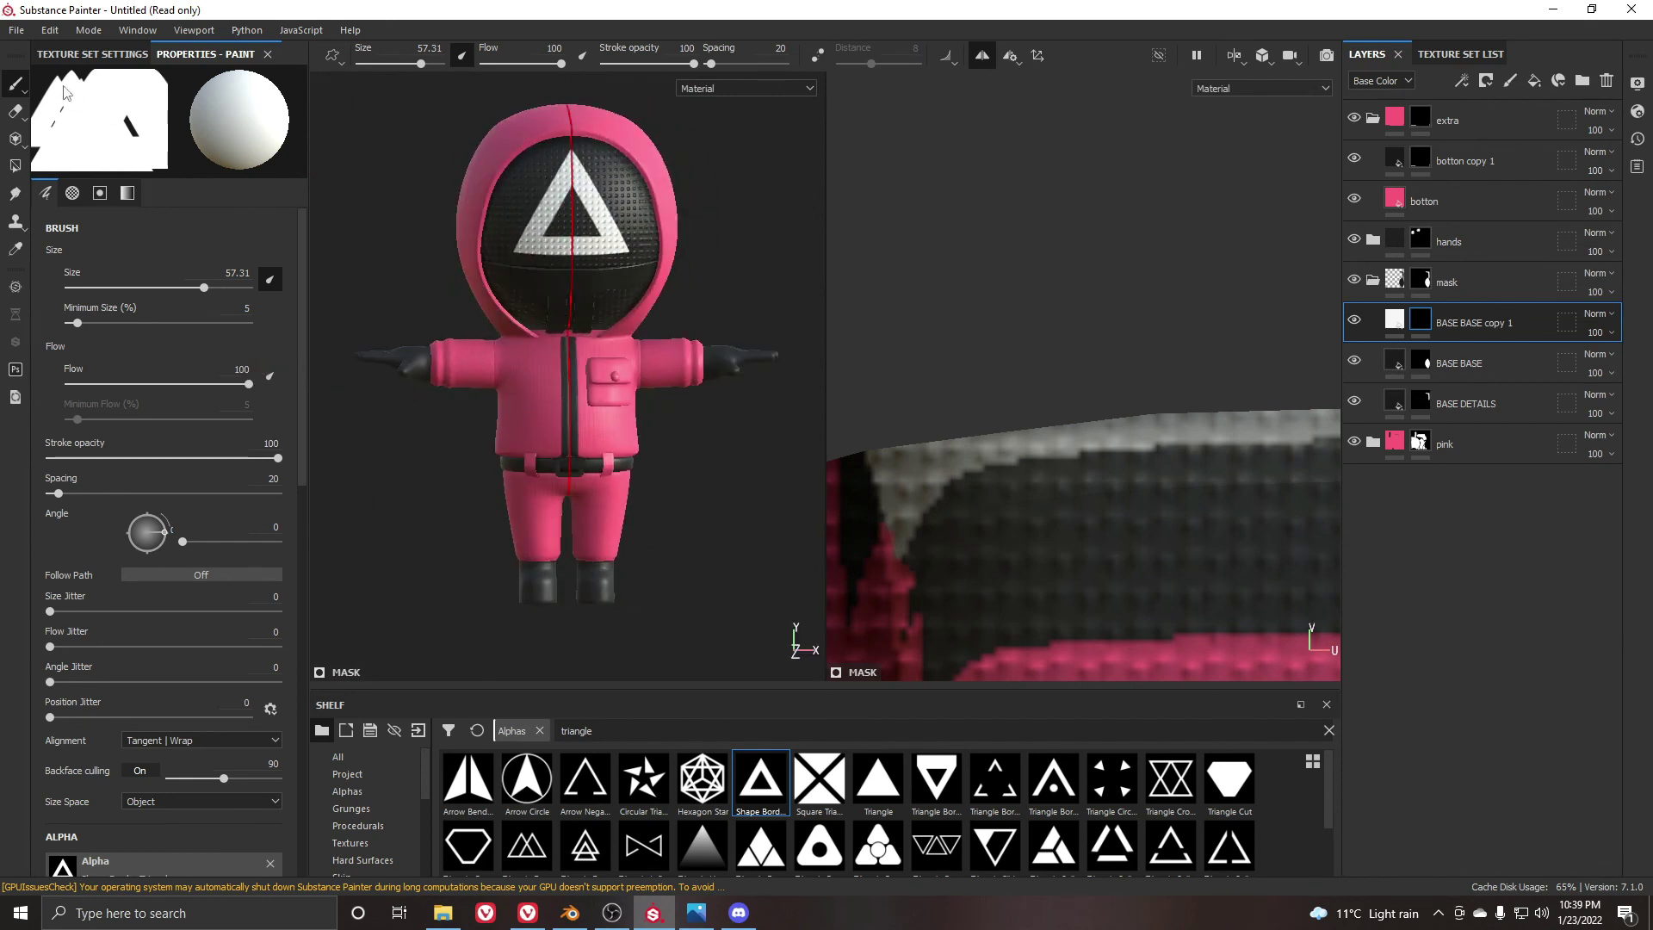
# Collapse the extra layer group and check the whole character from the front
pyautogui.click(1373, 118)
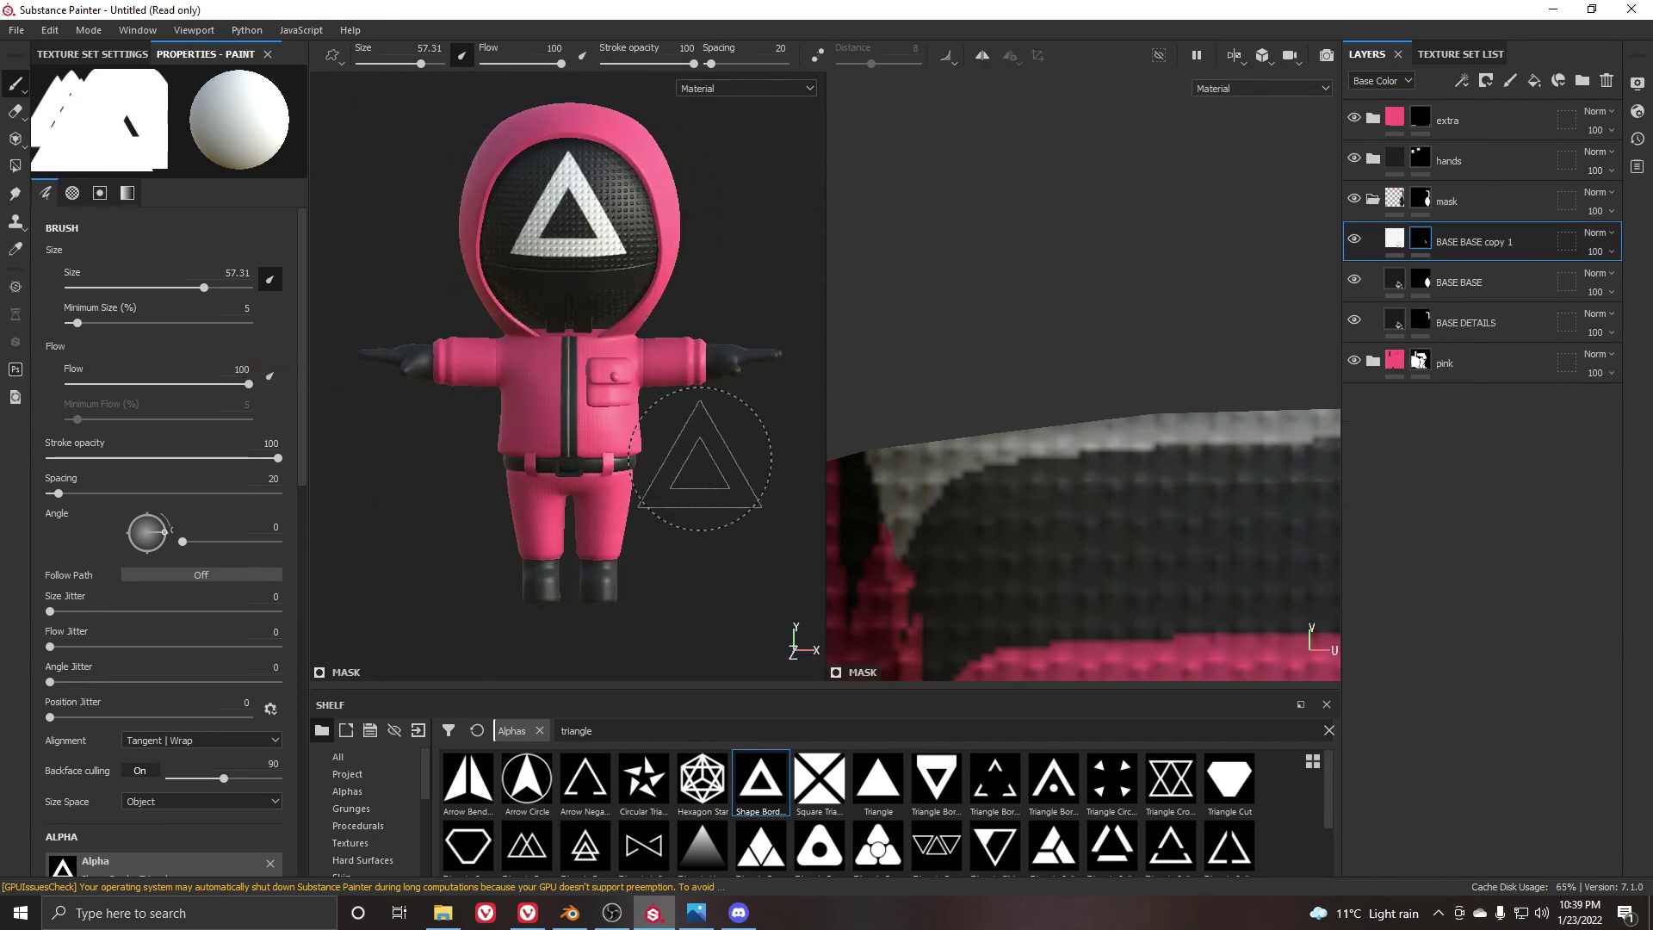
pyautogui.keyDown('alt'); pyautogui.moveTo(705, 489); pyautogui.dragTo(691, 503); pyautogui.keyUp('alt')
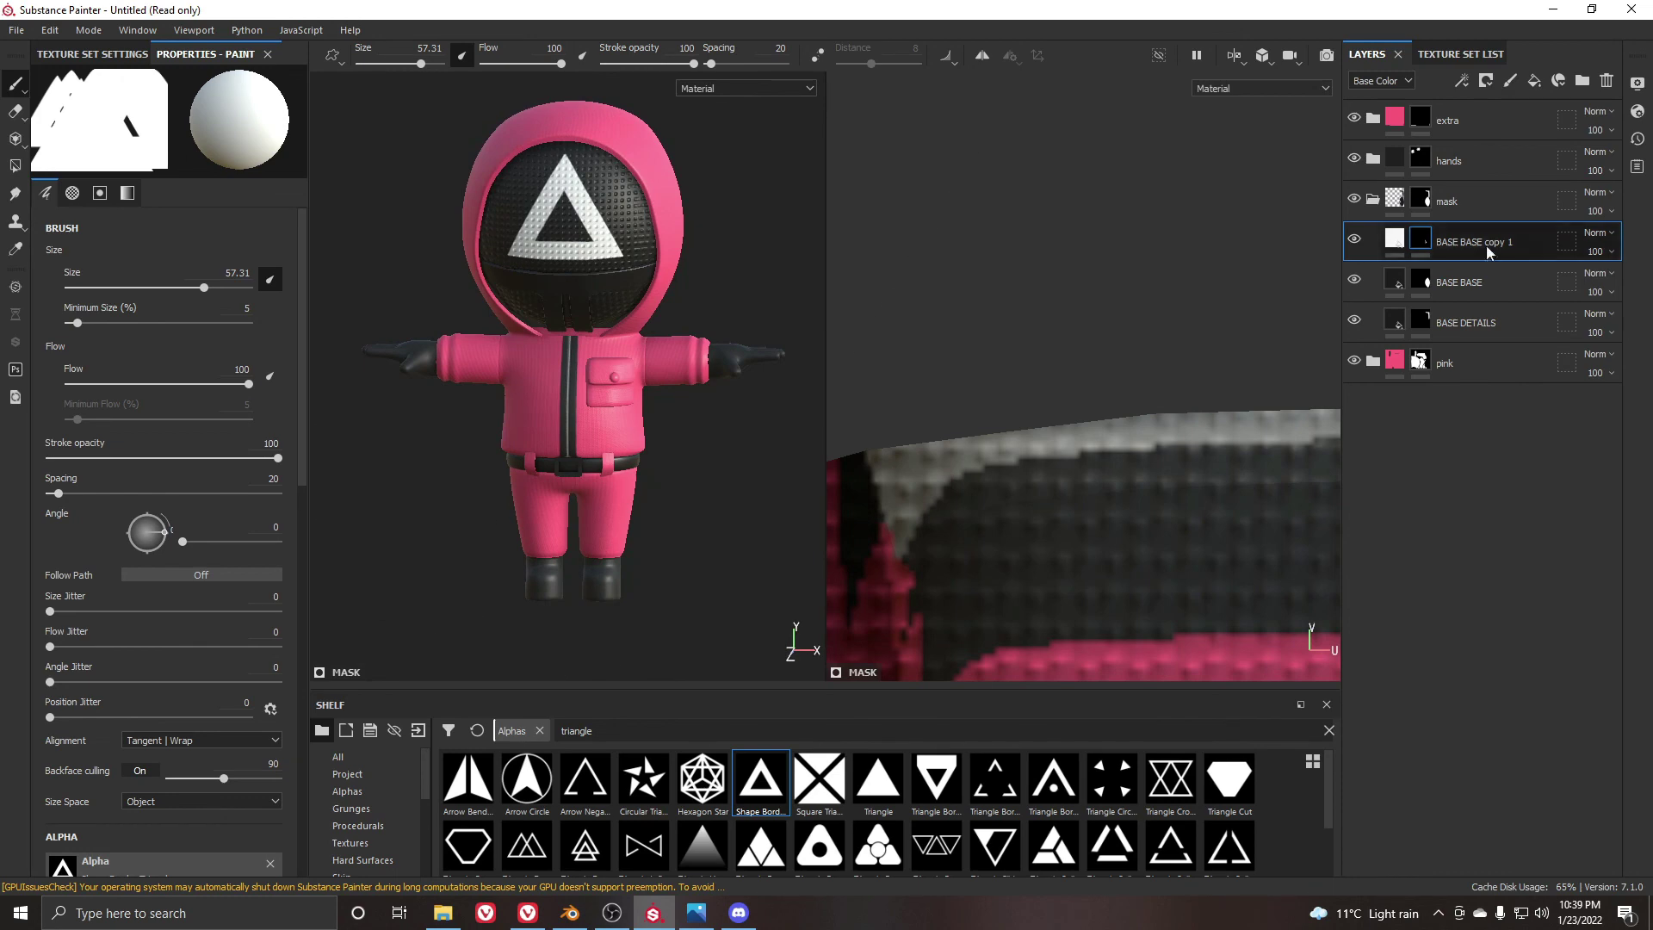
pyautogui.click(1387, 212)
pyautogui.click(1388, 165)
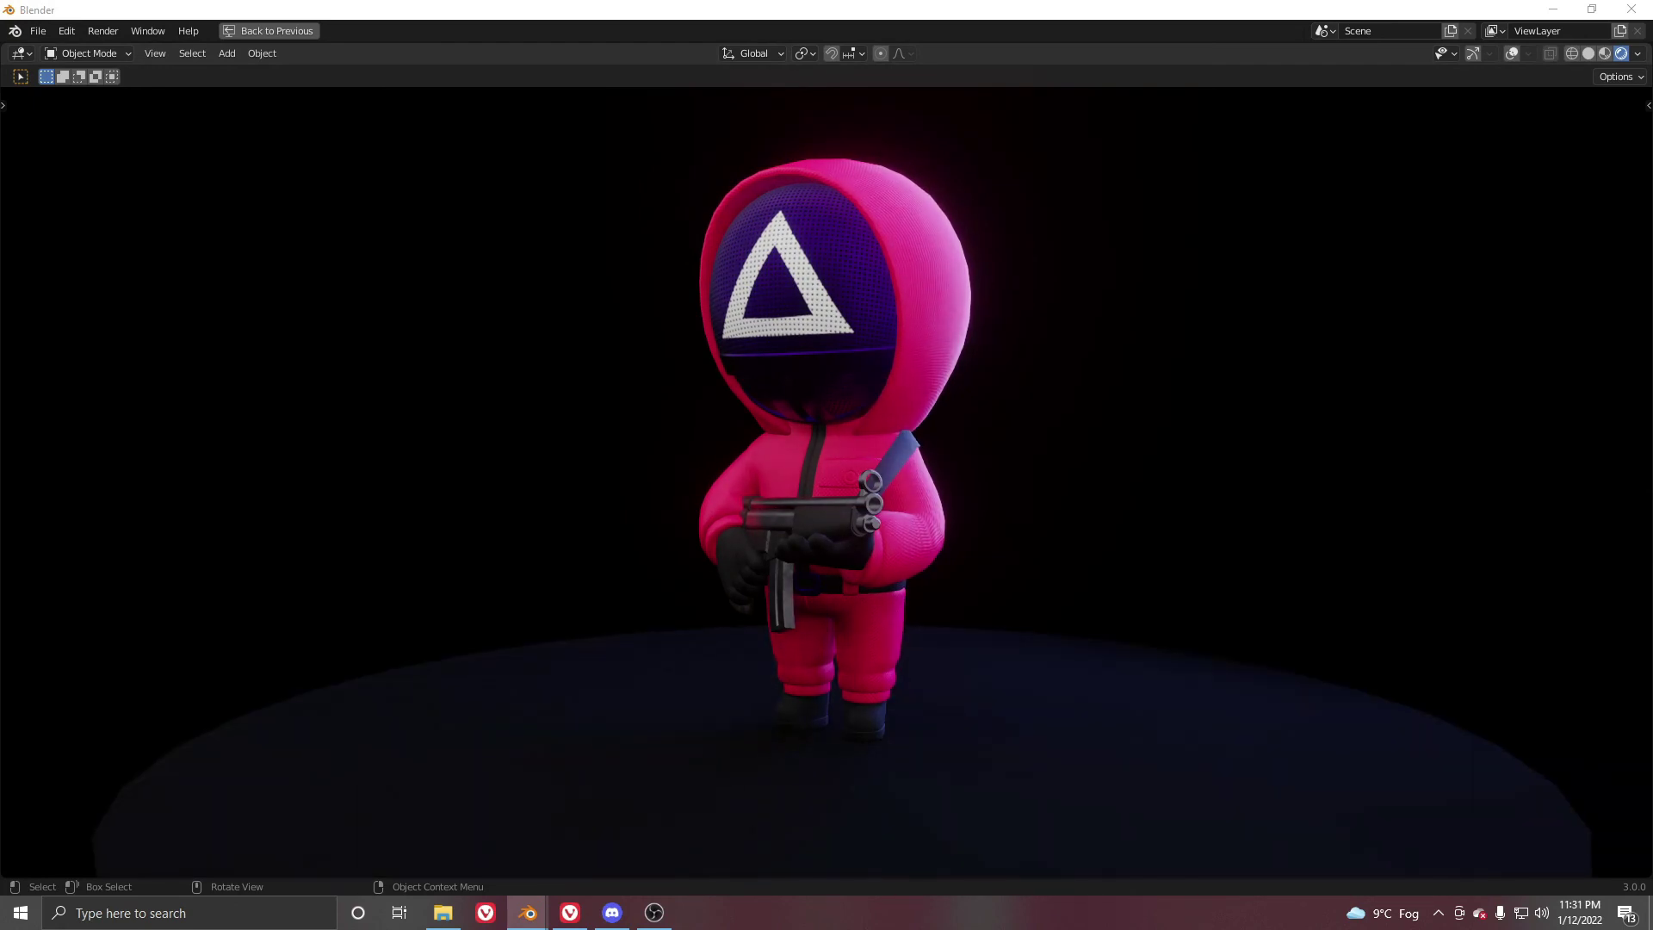
# Switch to Blender and orbit around the rendered character holding the gun to view the finished look
pyautogui.moveTo(754, 551); pyautogui.dragTo(17, 563, button='middle')
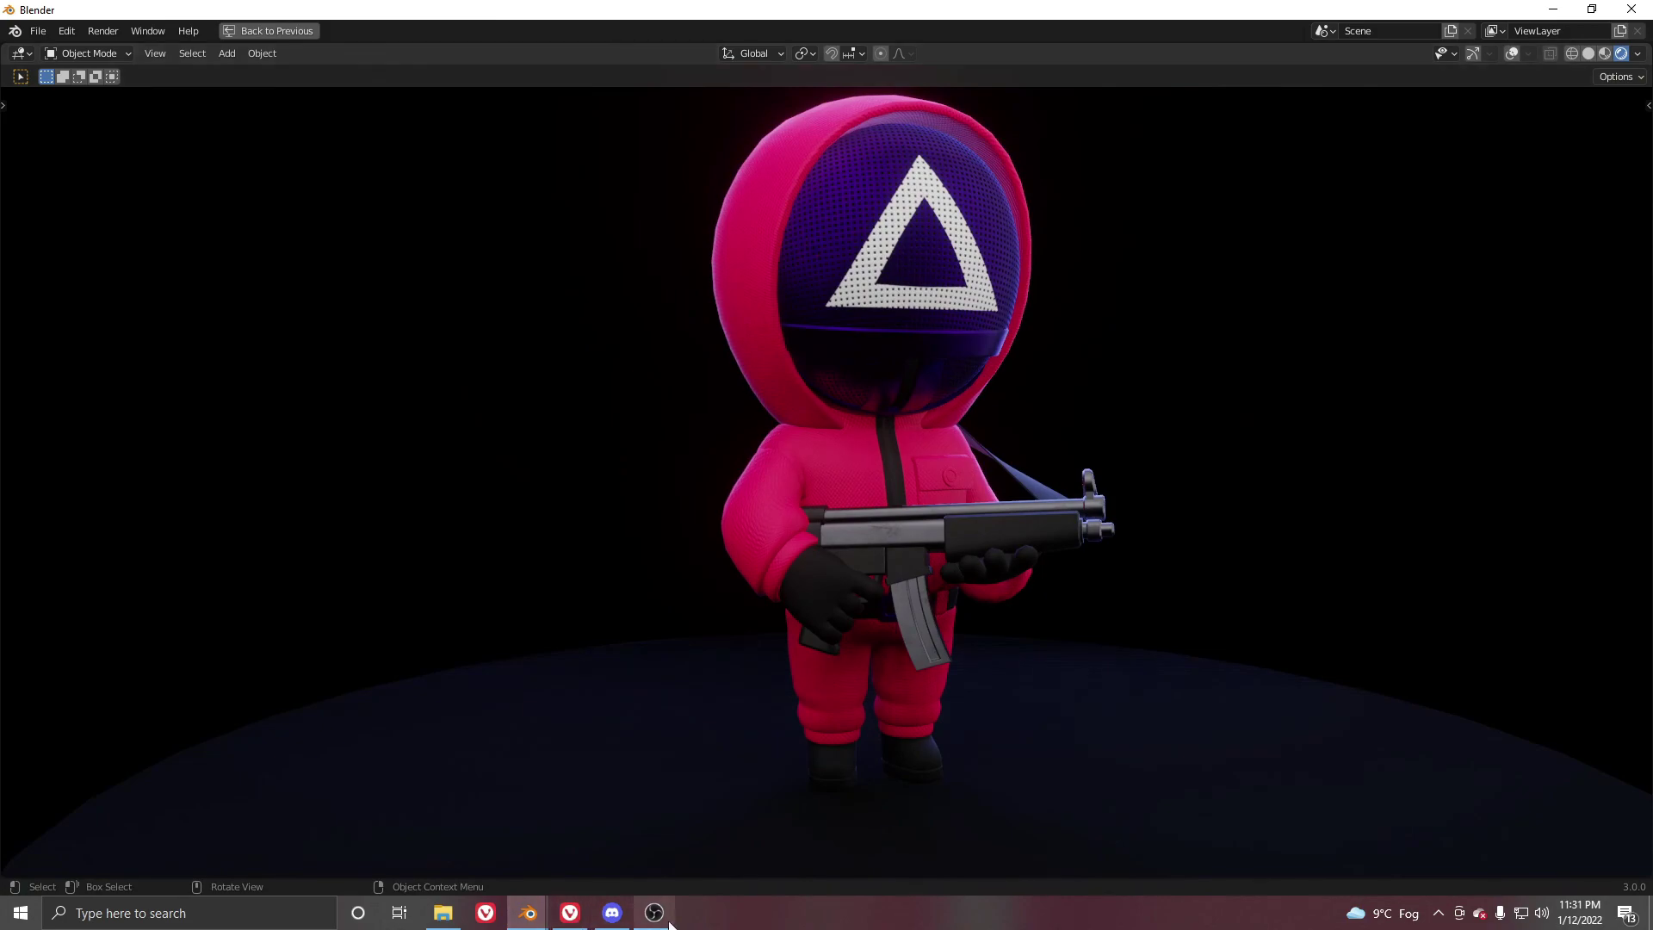